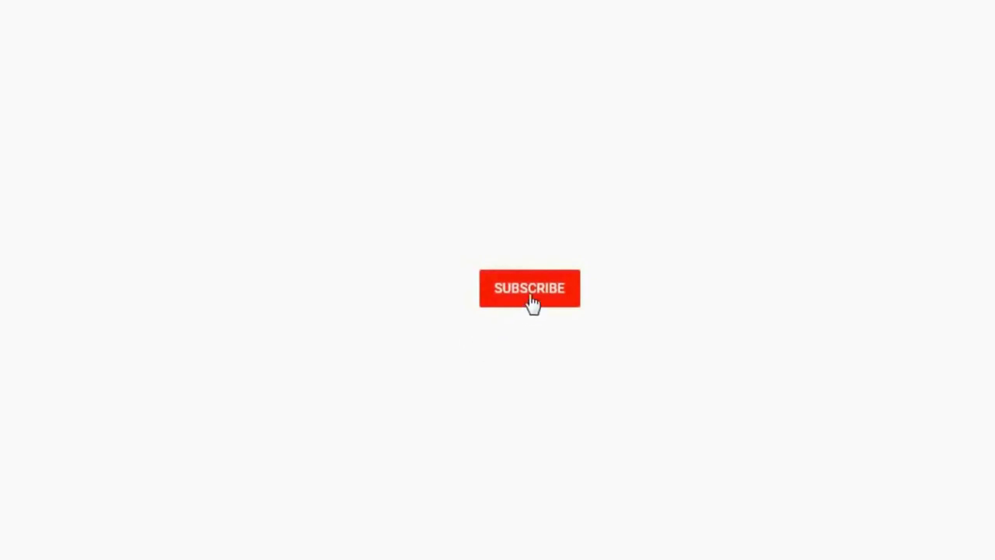
# Open landscape-955427_1920.jpg, the autumn meadow photo, as the Background layer
pyautogui.click(534, 302)
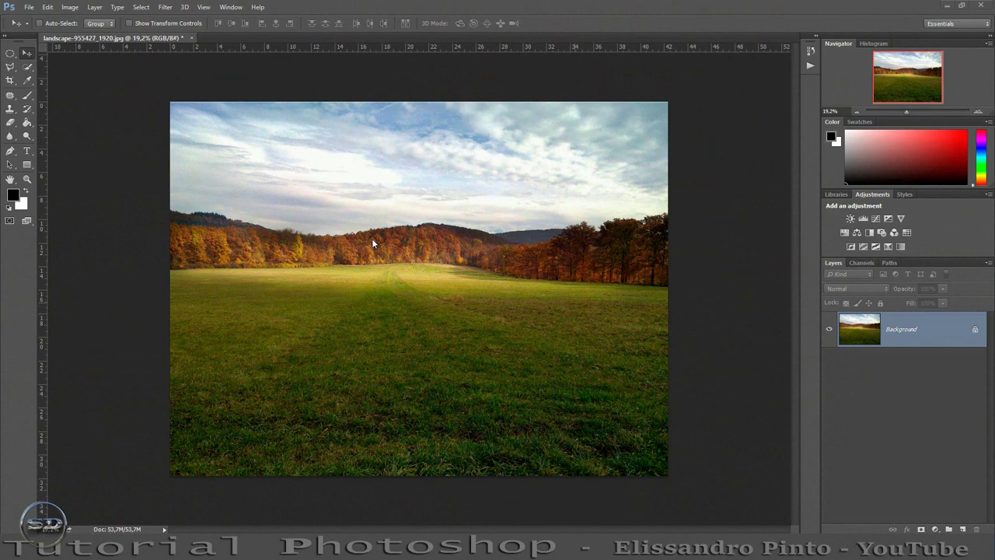
# Check the landscape's Image Size and accept it unchanged
pyautogui.click(70, 8)
pyautogui.click(72, 102)
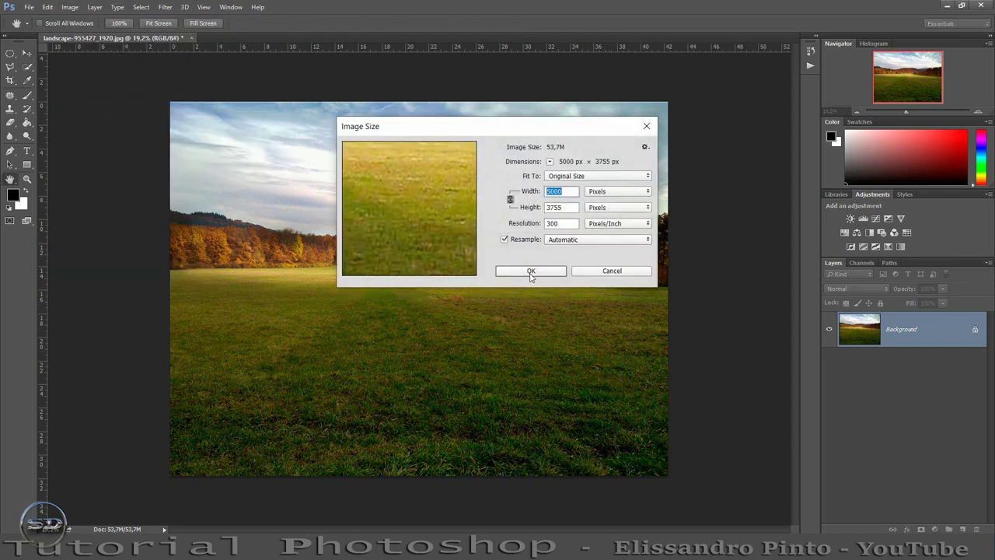
pyautogui.click(531, 274)
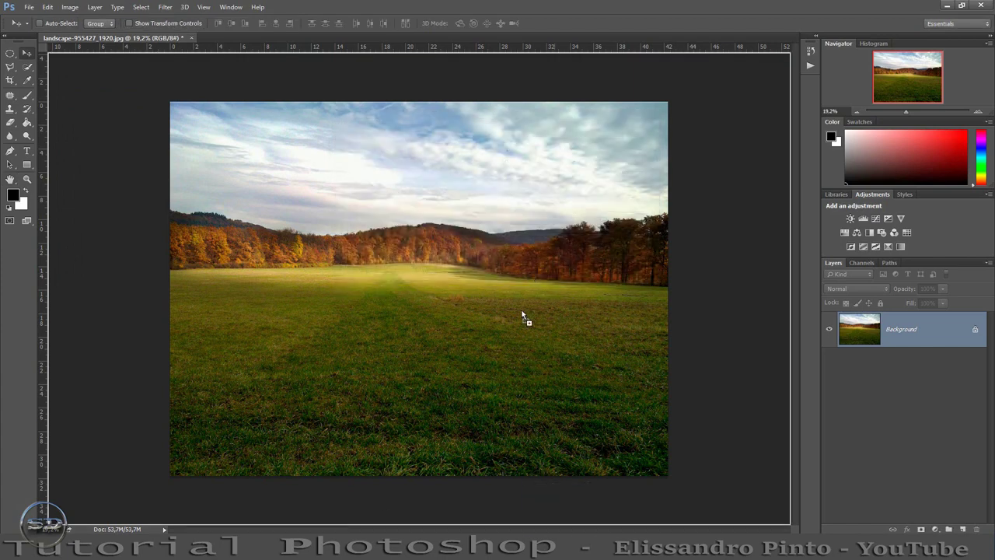
# Place the mossy stone wall image and perspective-transform it across the middle of the field
pyautogui.moveTo(523, 315); pyautogui.dragTo(524, 317)
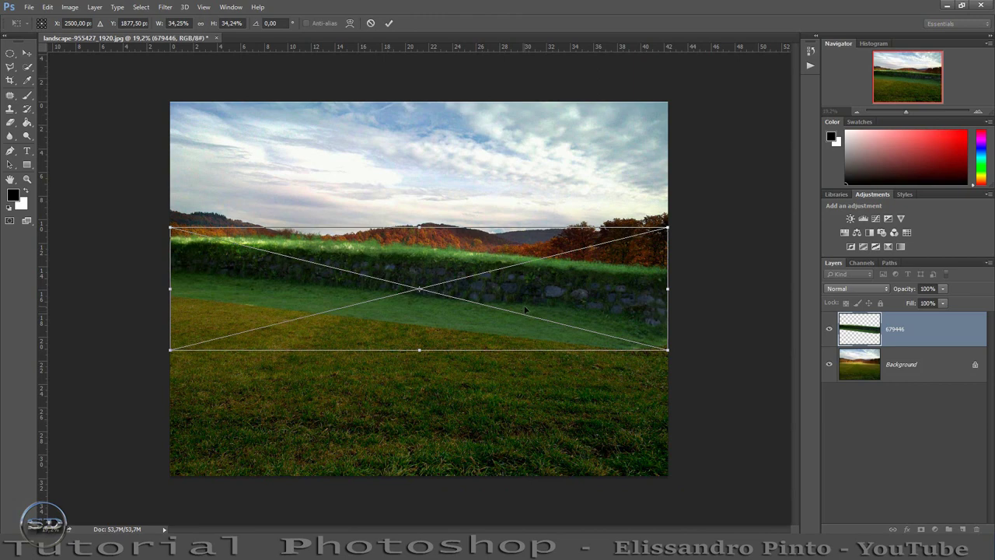
pyautogui.rightClick(550, 322)
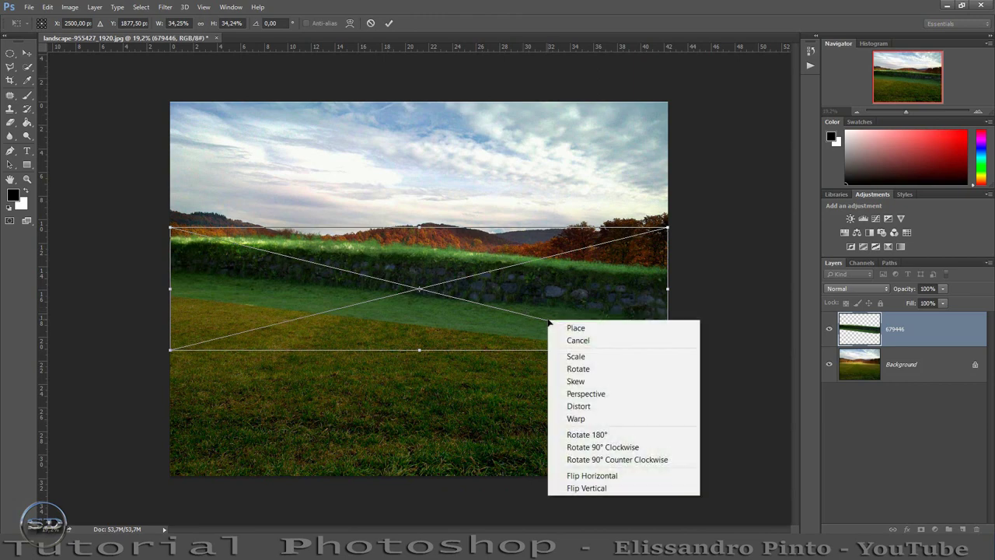
pyautogui.click(604, 394)
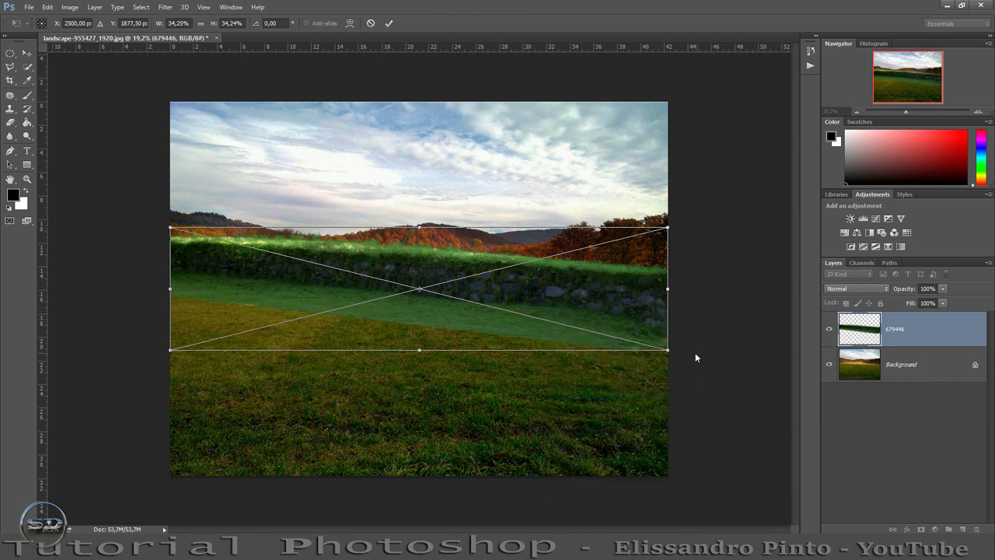
pyautogui.moveTo(667, 352); pyautogui.dragTo(667, 326)
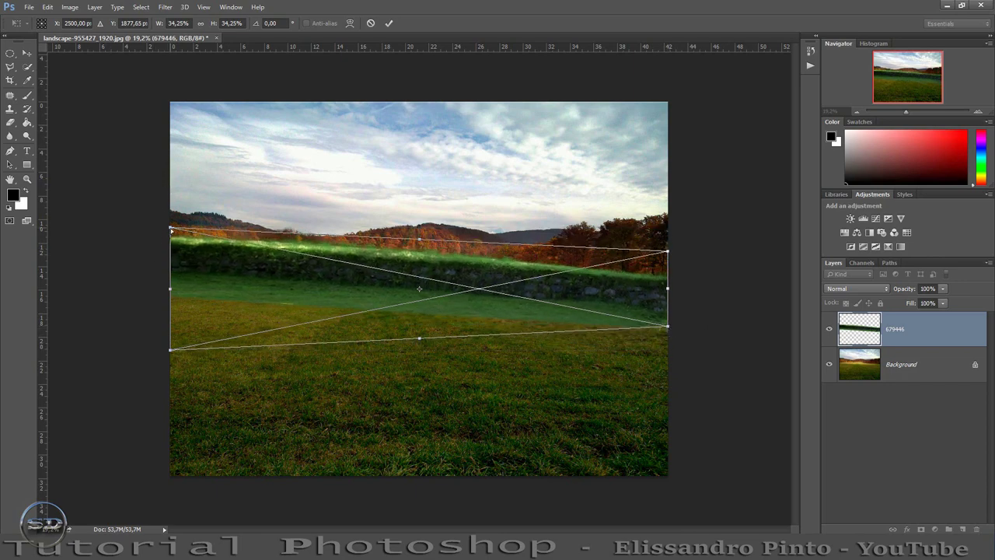
pyautogui.moveTo(171, 229); pyautogui.dragTo(164, 241)
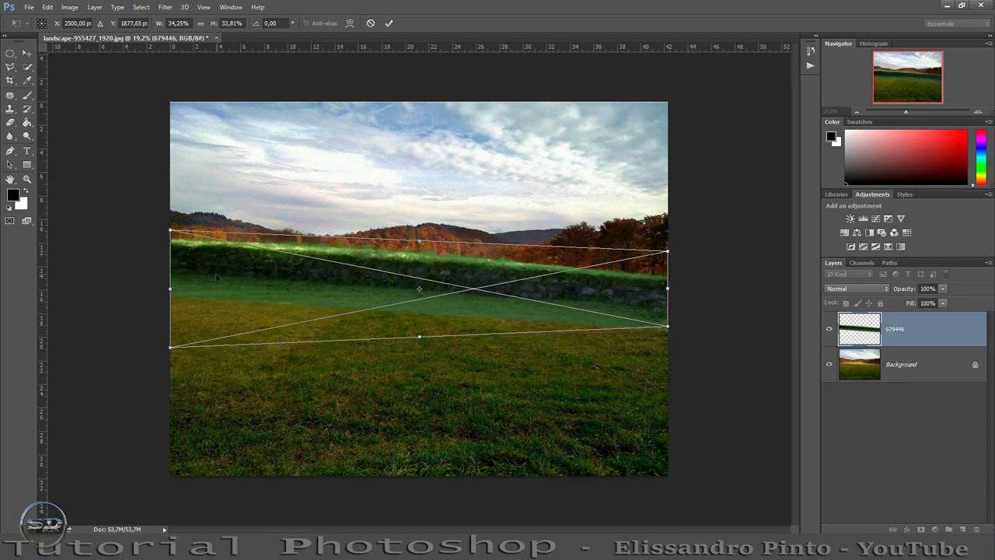
pyautogui.moveTo(217, 277); pyautogui.dragTo(209, 326)
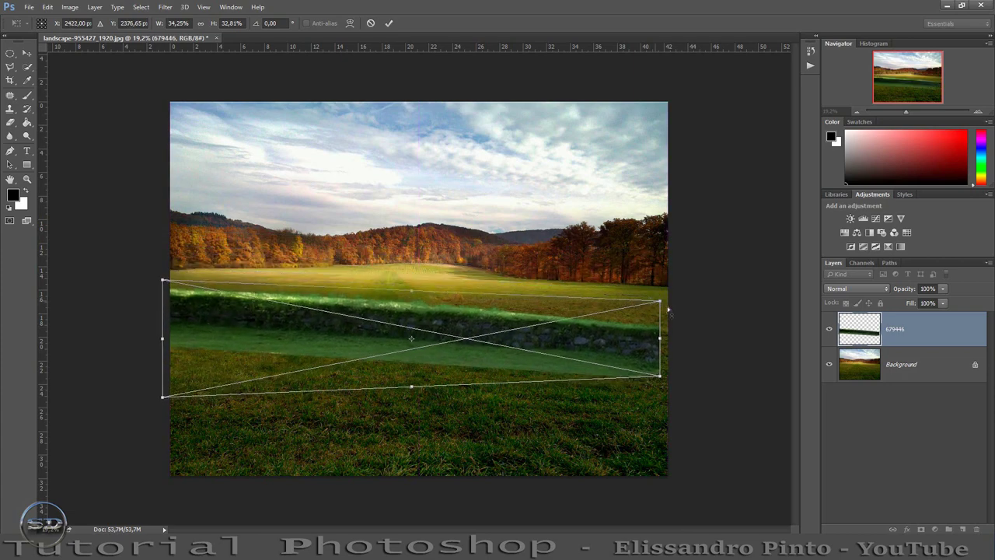
pyautogui.moveTo(662, 304)
pyautogui.mouseDown()
pyautogui.moveTo(646, 310)
pyautogui.moveTo(659, 308)
pyautogui.mouseUp()
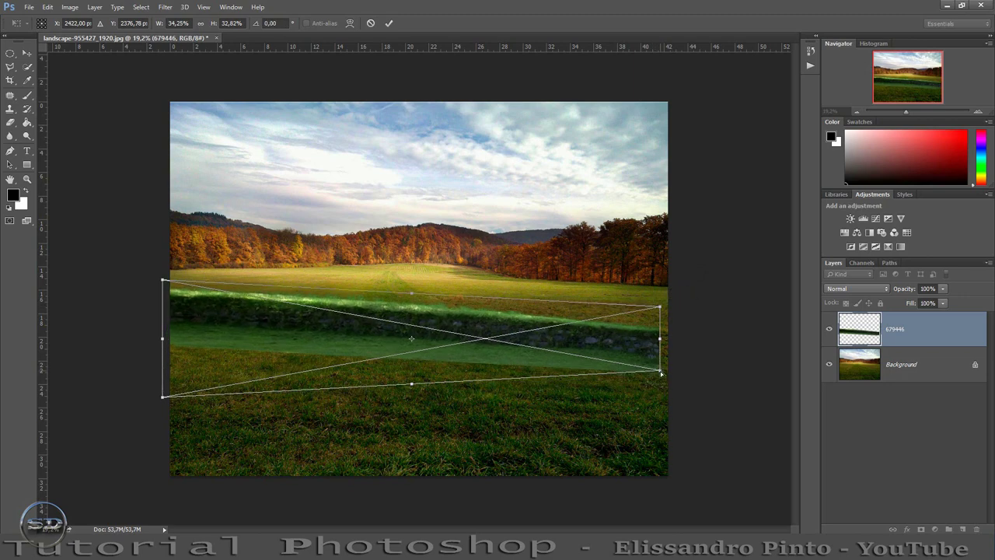
pyautogui.moveTo(661, 374); pyautogui.dragTo(672, 369)
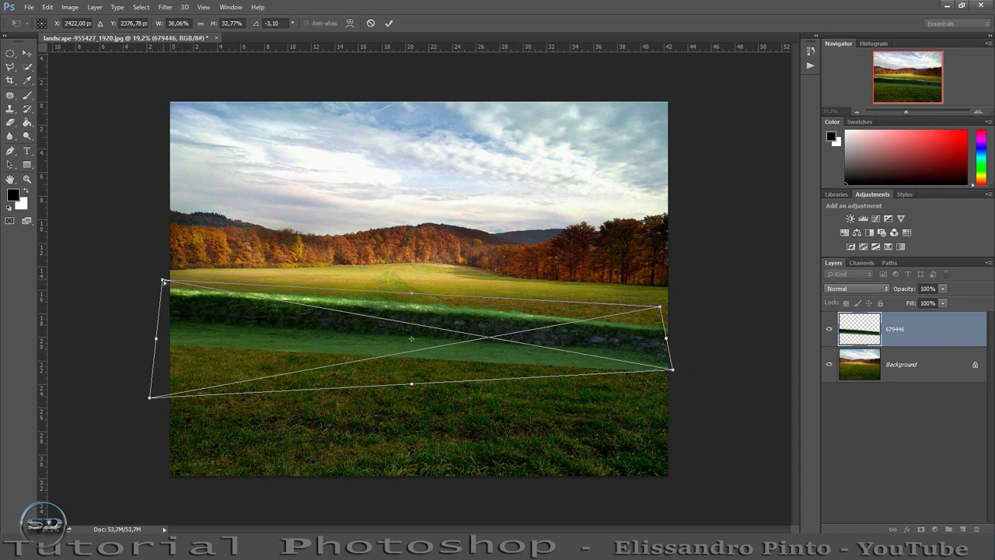
pyautogui.moveTo(163, 281); pyautogui.dragTo(160, 293)
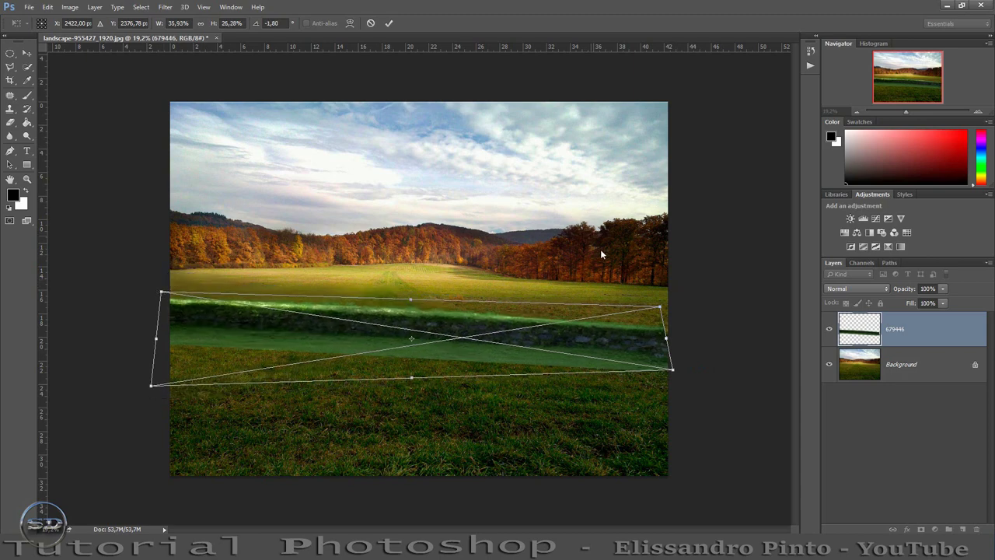
pyautogui.moveTo(662, 309); pyautogui.dragTo(675, 310)
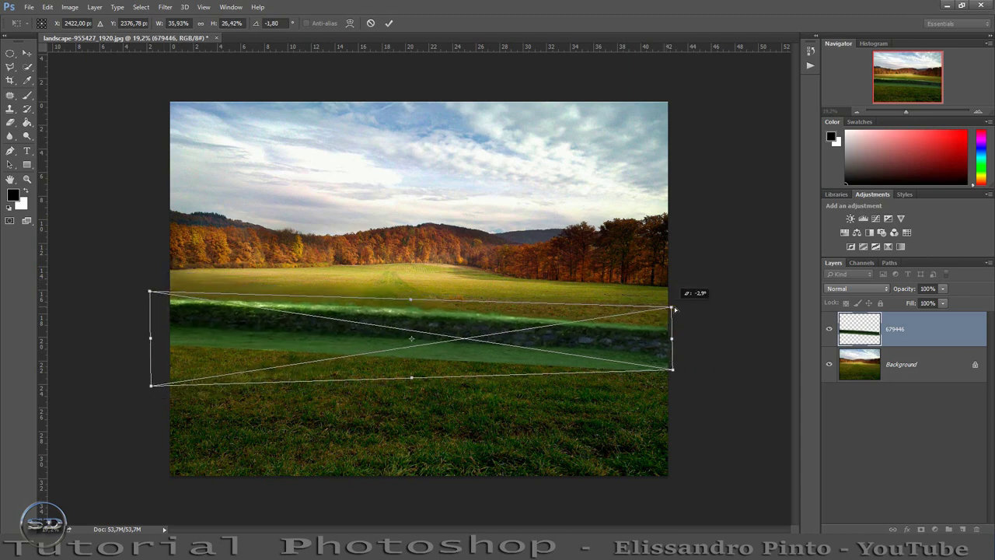
pyautogui.click(389, 24)
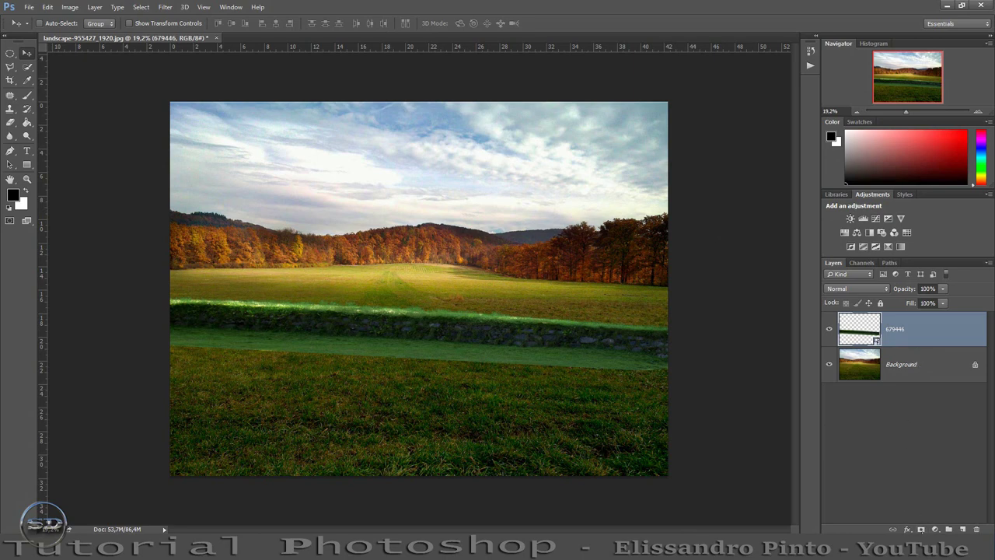
# Mask layer 679446 and paint out the light-green band below the wall with a size-431 black brush
pyautogui.click(921, 530)
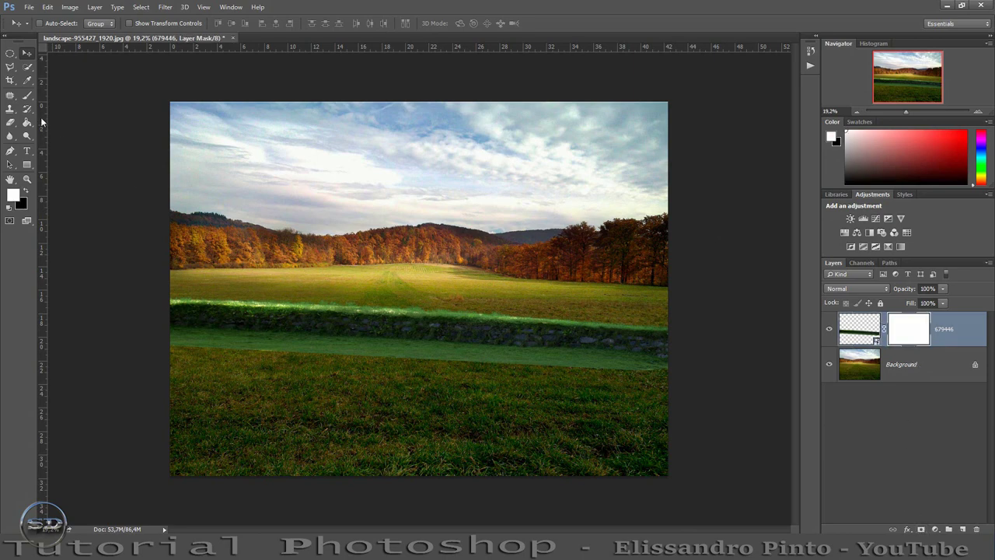
pyautogui.click(29, 95)
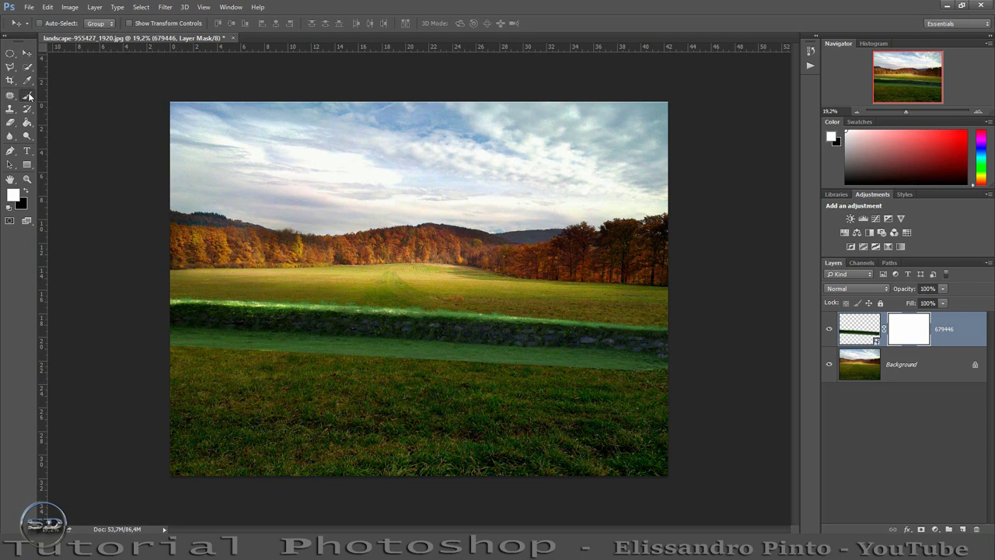
pyautogui.click(25, 193)
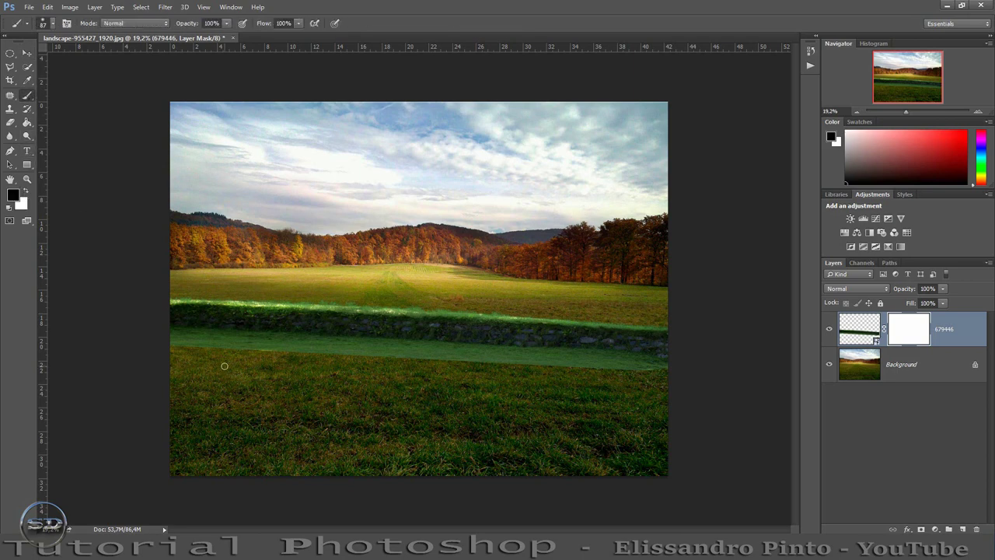
pyautogui.moveTo(224, 365); pyautogui.dragTo(242, 365)
pyautogui.click(291, 359)
pyautogui.moveTo(344, 369); pyautogui.dragTo(531, 386)
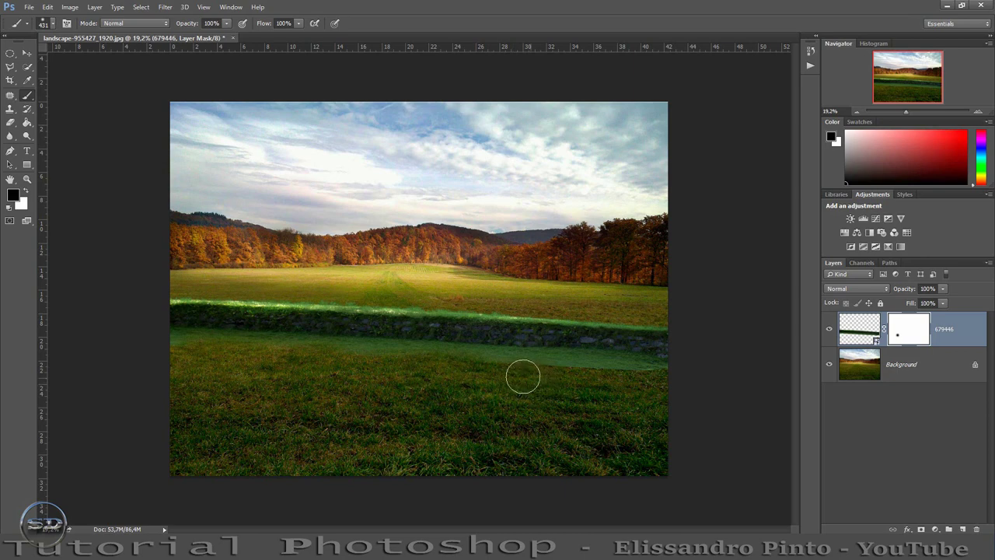
pyautogui.moveTo(592, 379); pyautogui.dragTo(682, 389)
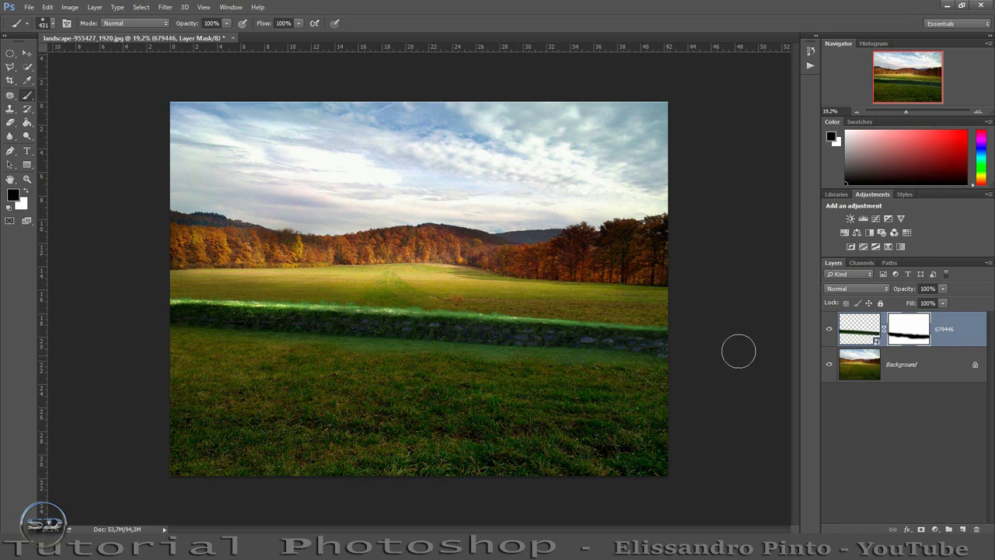
pyautogui.click(866, 367)
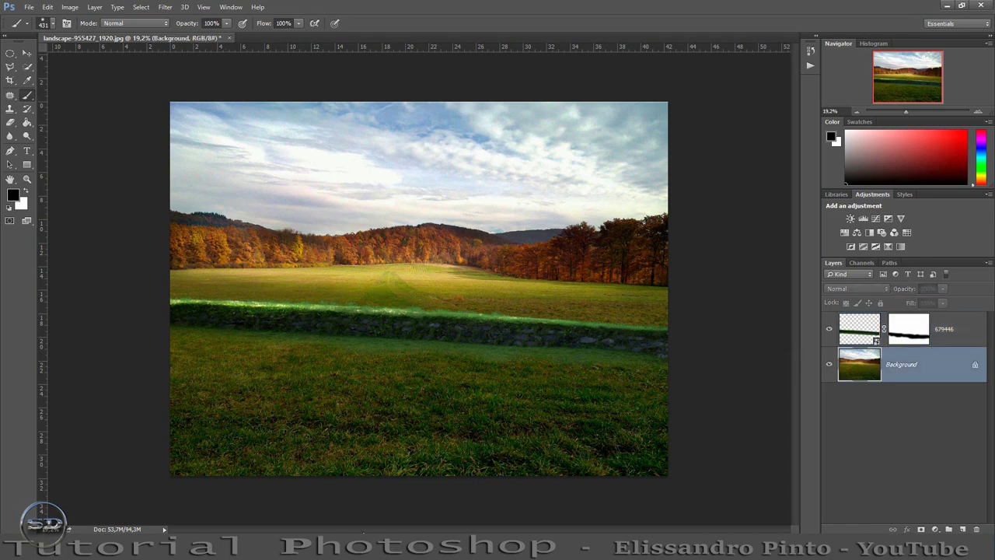
# Place the mountain lake image above Background, raised higher in the frame
pyautogui.moveTo(559, 513); pyautogui.dragTo(534, 407)
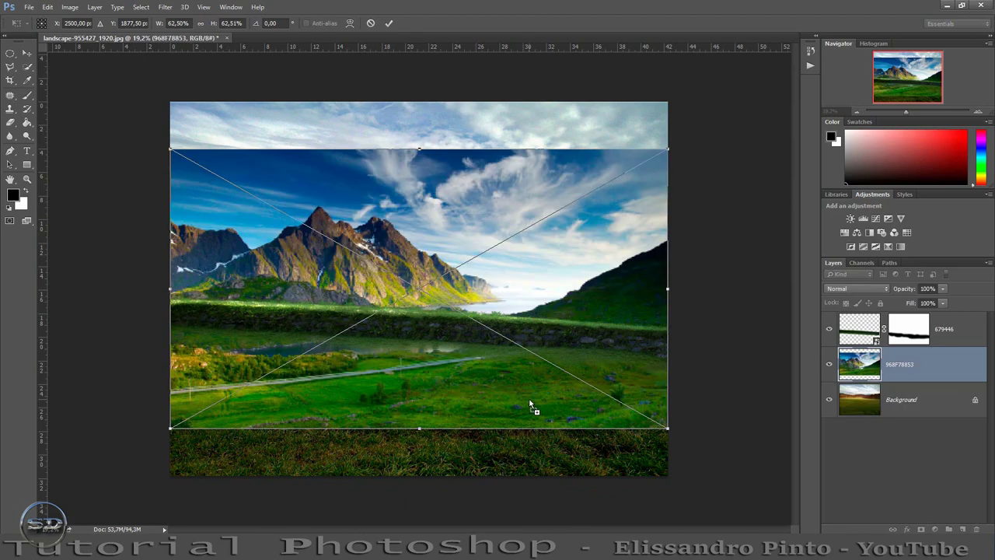
pyautogui.moveTo(431, 374)
pyautogui.mouseDown()
pyautogui.moveTo(426, 314)
pyautogui.moveTo(434, 315)
pyautogui.mouseUp()
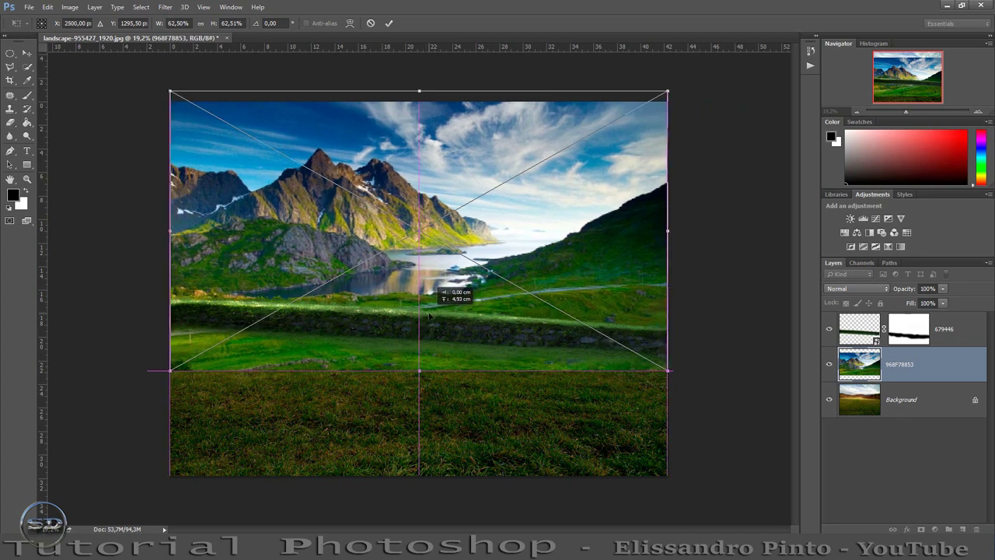
pyautogui.click(391, 27)
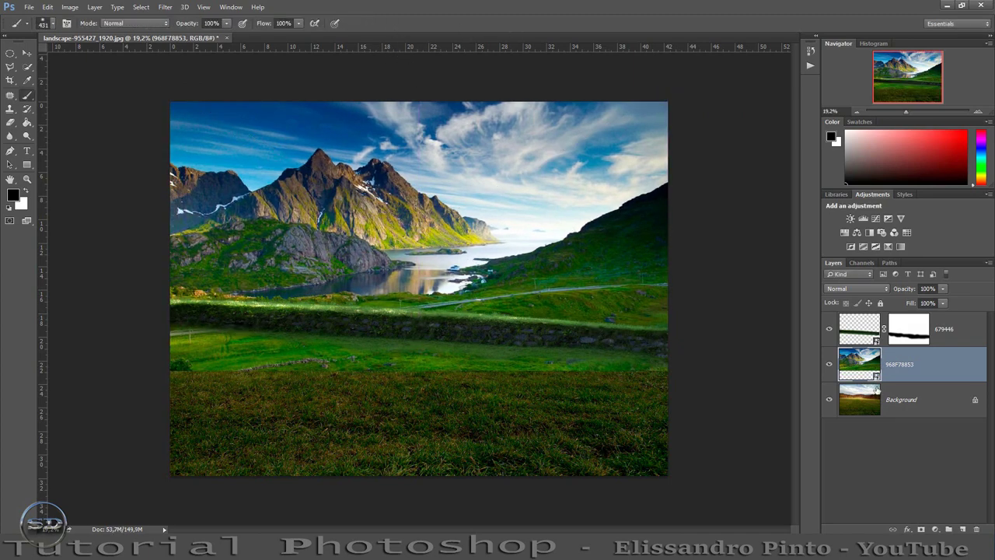
# Mask out the mountain layer's bright lower grass so the original meadow shows in front
pyautogui.click(922, 529)
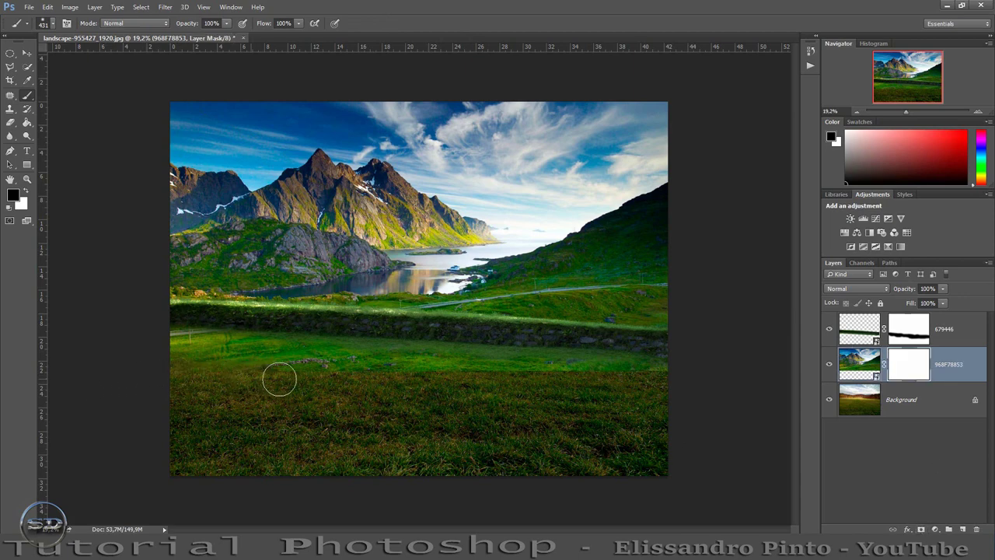
pyautogui.moveTo(153, 349); pyautogui.dragTo(222, 351)
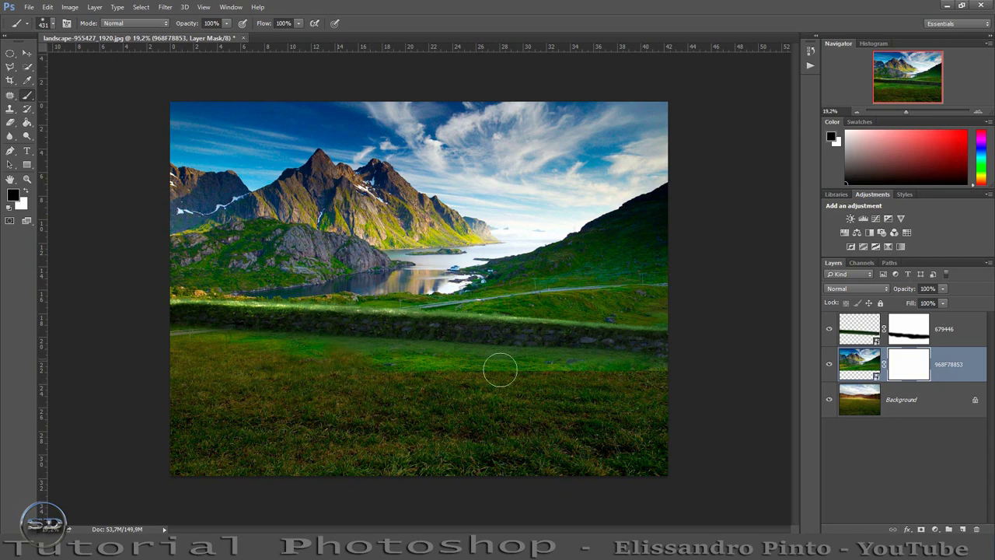
pyautogui.moveTo(371, 385)
pyautogui.mouseDown()
pyautogui.moveTo(334, 347)
pyautogui.moveTo(167, 322)
pyautogui.mouseUp()
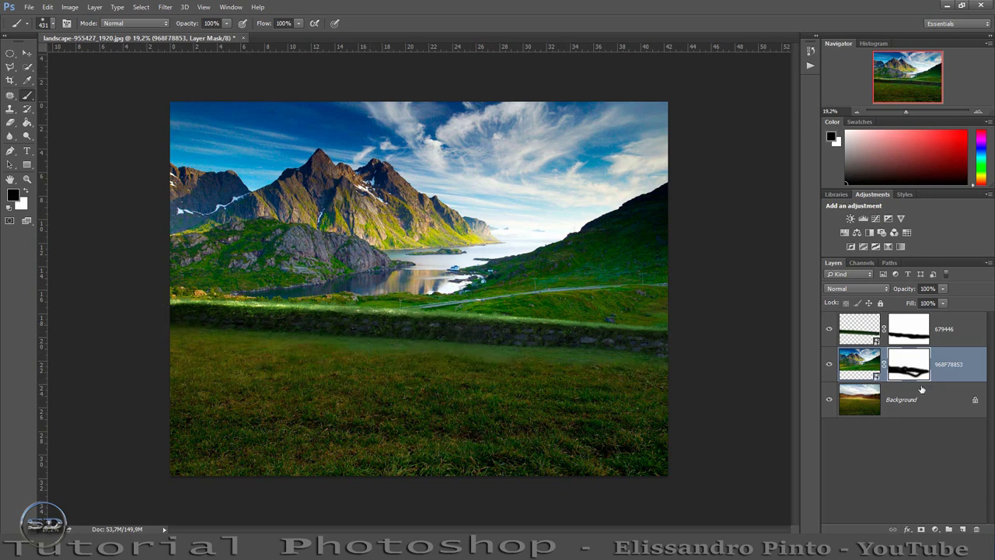
pyautogui.hotkey('ctrl', '2')
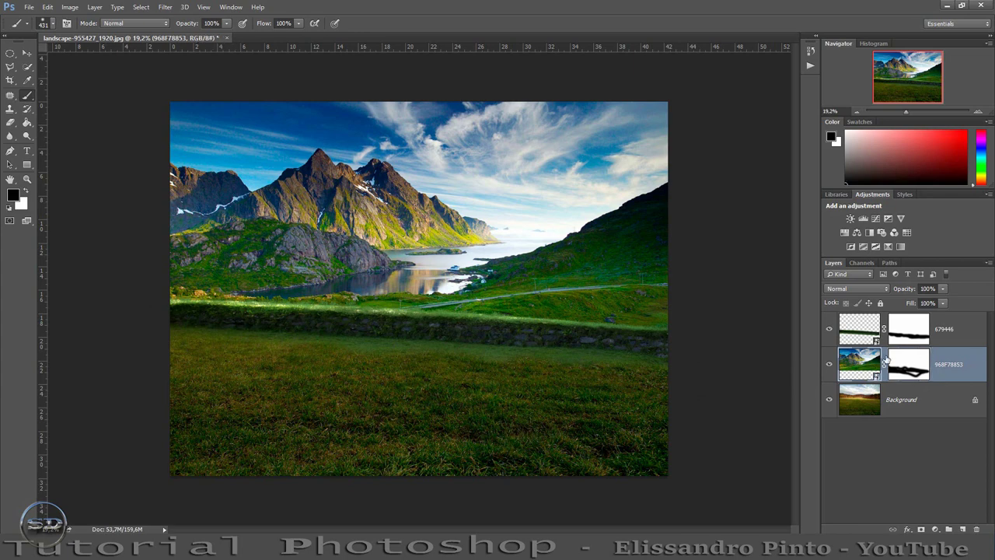
# Apply a 9.6-pixel Gaussian Blur to the mountain backdrop
pyautogui.click(166, 8)
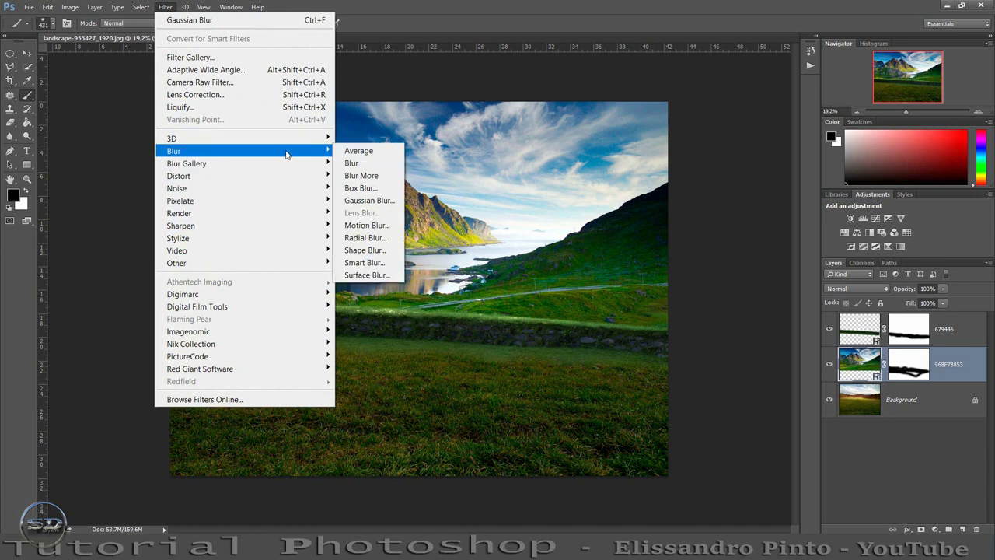
pyautogui.moveTo(234, 151)
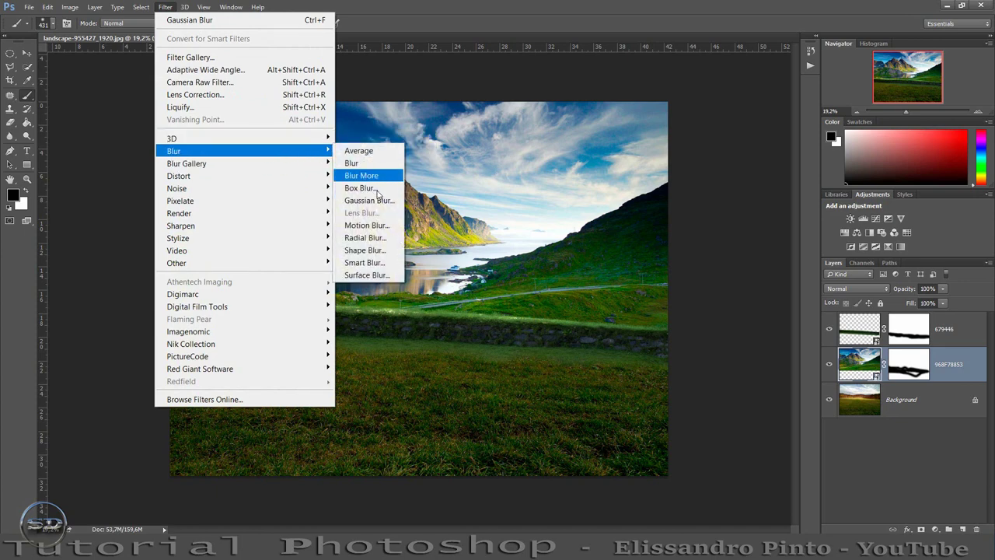
pyautogui.click(369, 200)
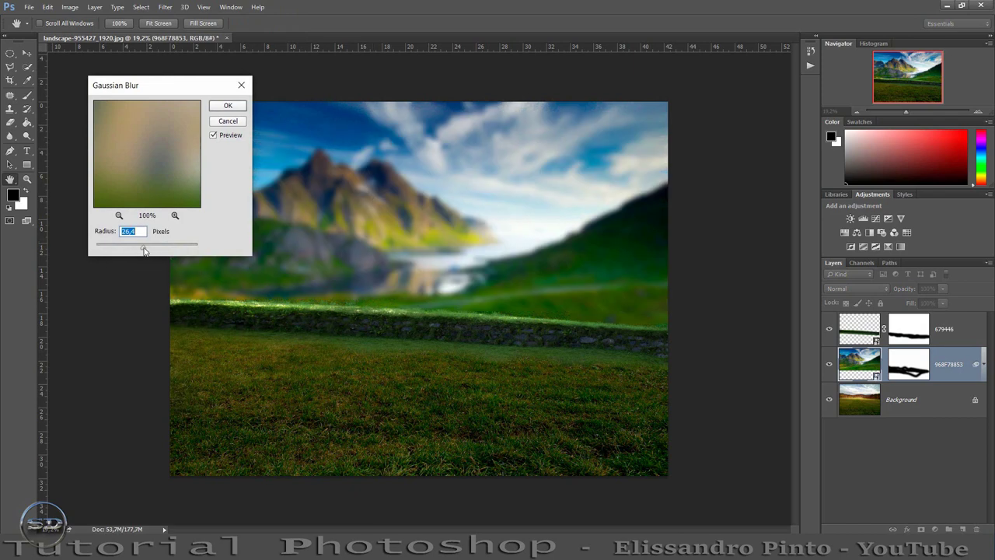
pyautogui.moveTo(143, 251); pyautogui.dragTo(137, 251)
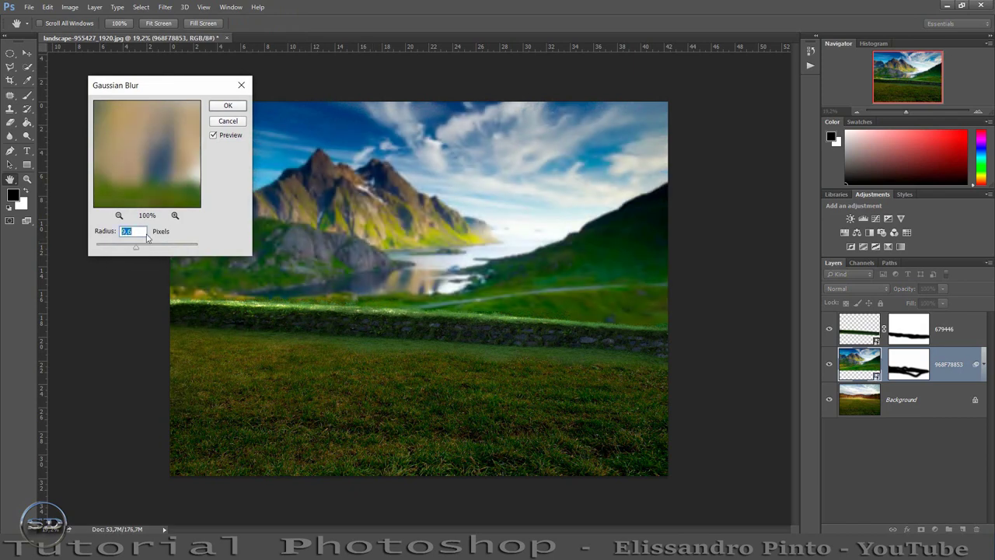
pyautogui.click(228, 107)
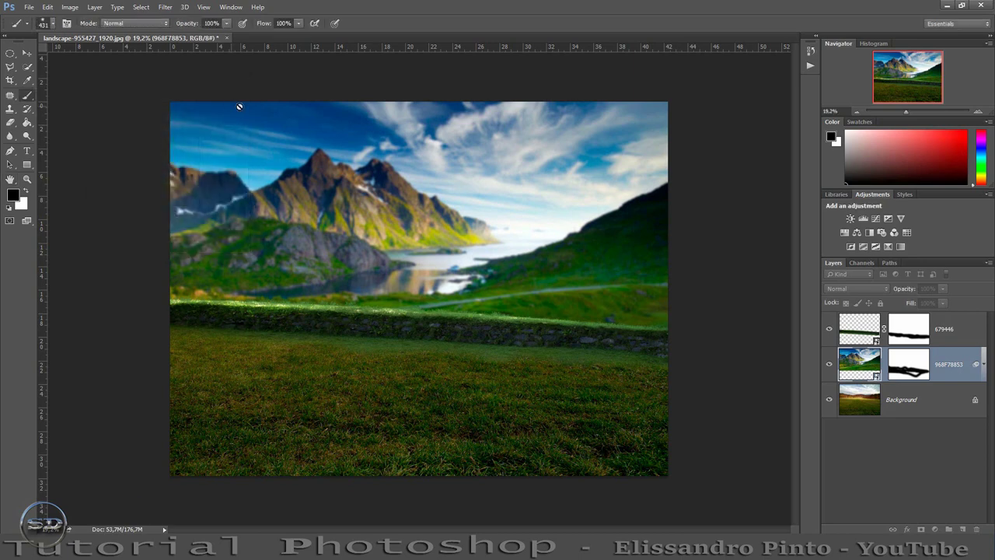
# Add a Hue/Saturation layer clipped to the mountain photo with Saturation -38
pyautogui.click(844, 233)
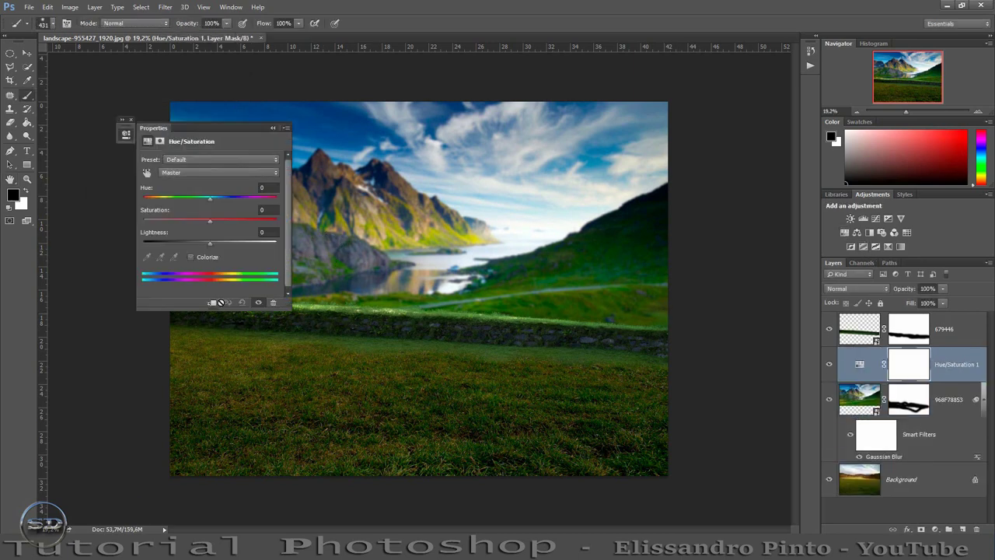
pyautogui.click(212, 302)
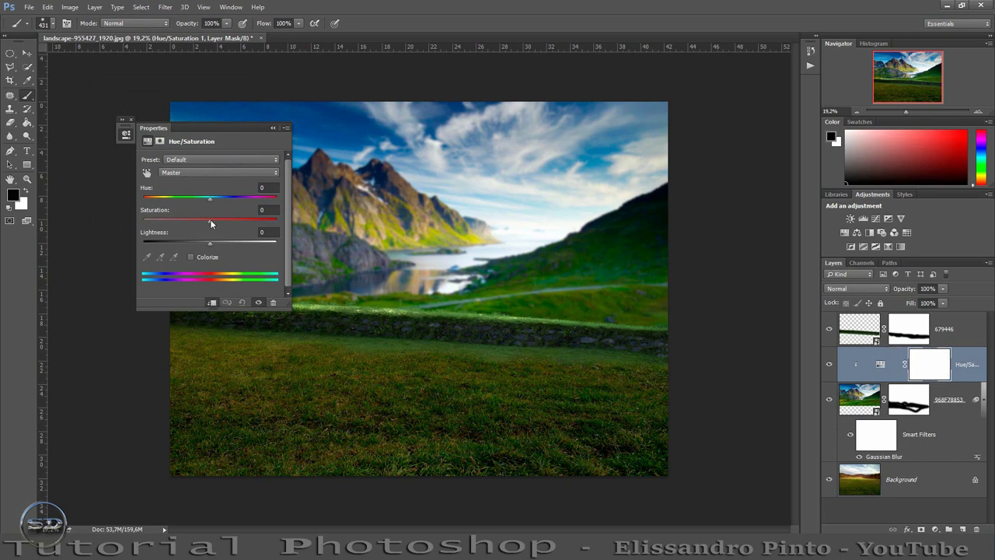
pyautogui.click(185, 220)
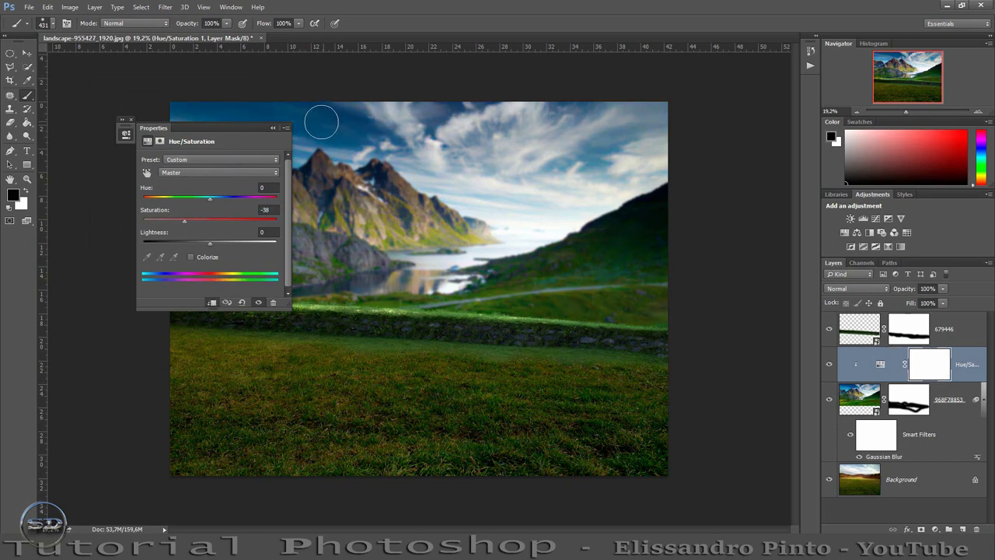
pyautogui.click(273, 128)
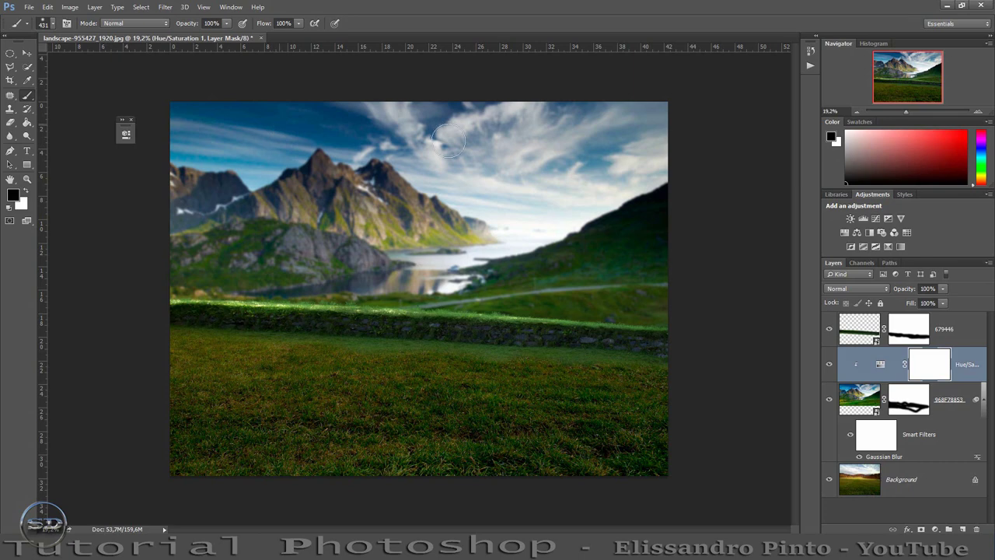
pyautogui.click(973, 322)
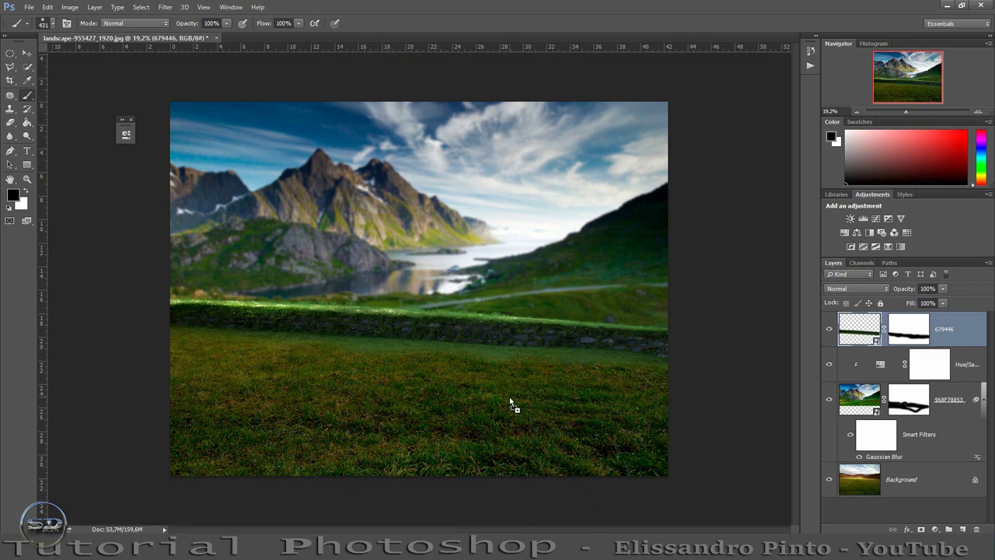
# Place the PIXNIO-230819 vineyard road photo and fill its new layer mask black
pyautogui.moveTo(510, 399); pyautogui.dragTo(510, 399)
pyautogui.moveTo(435, 370); pyautogui.dragTo(436, 404)
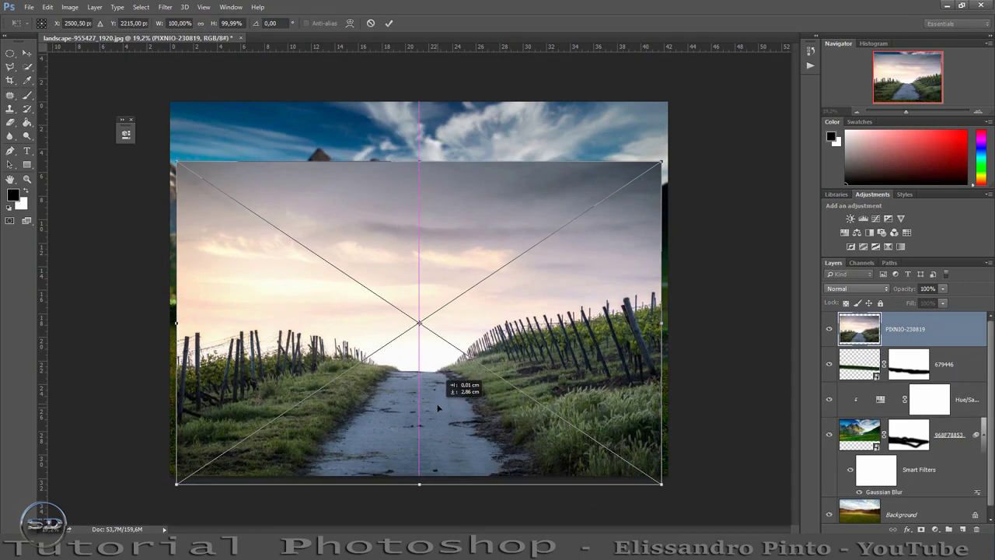
pyautogui.click(390, 25)
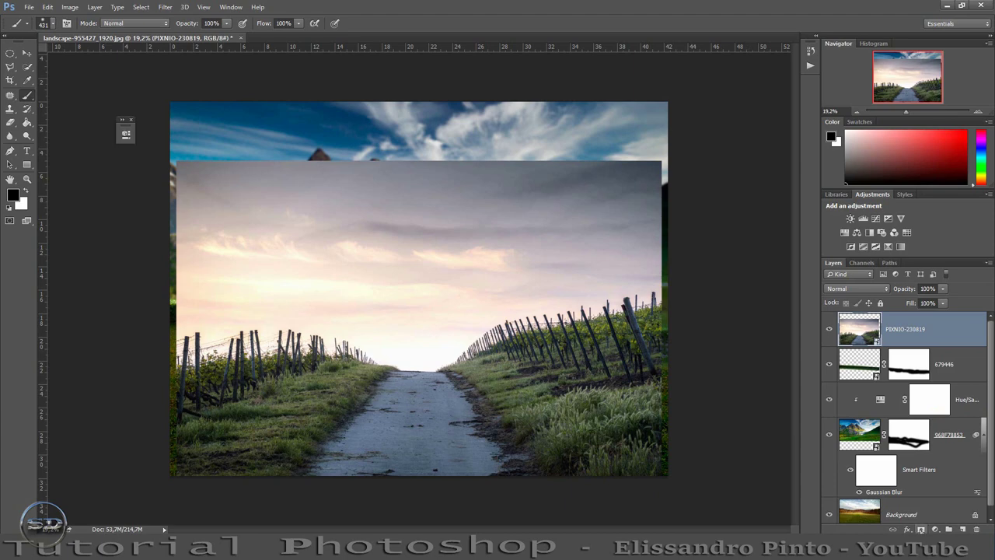
pyautogui.click(922, 530)
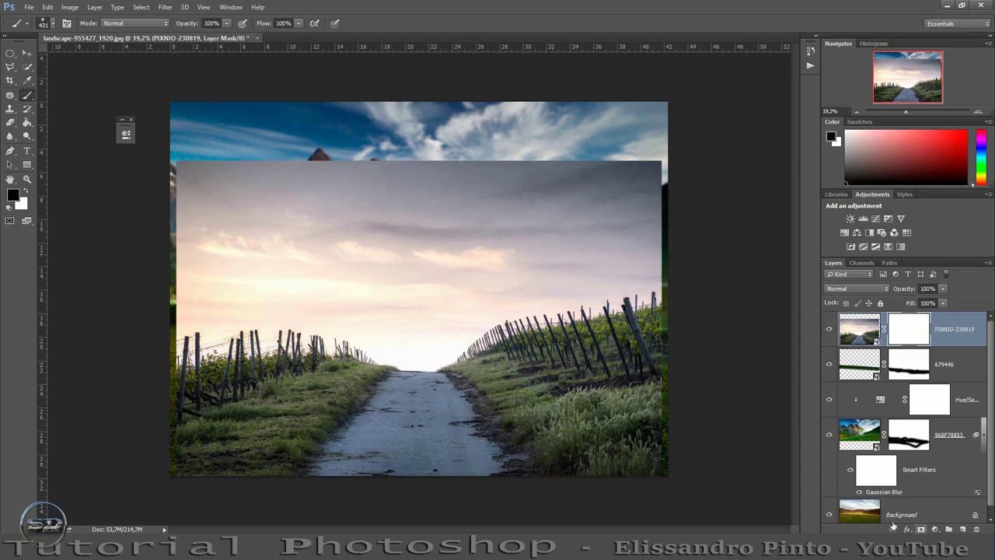
pyautogui.click(27, 123)
pyautogui.click(350, 412)
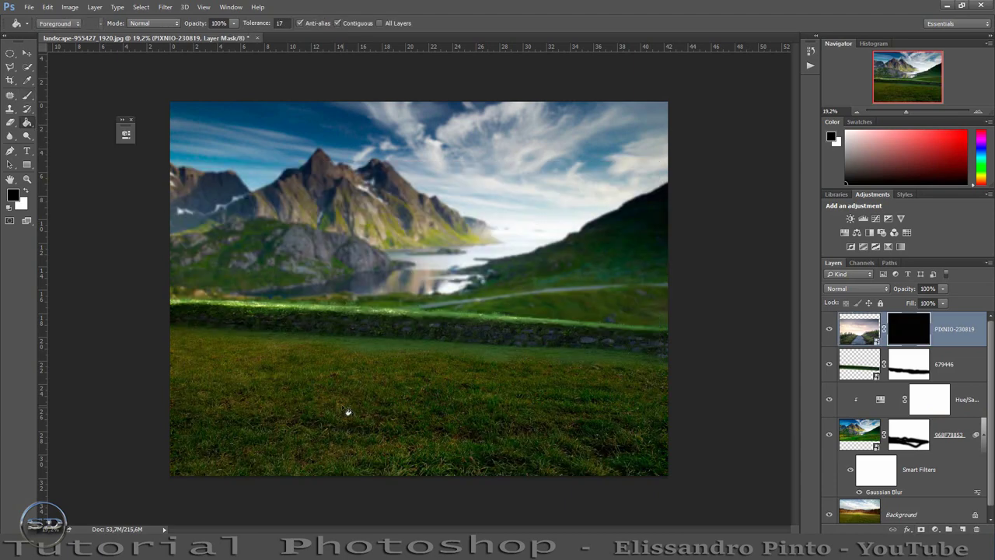
# Paint white on the mask to reveal the dirt path running up through the grass
pyautogui.click(28, 94)
pyautogui.click(25, 193)
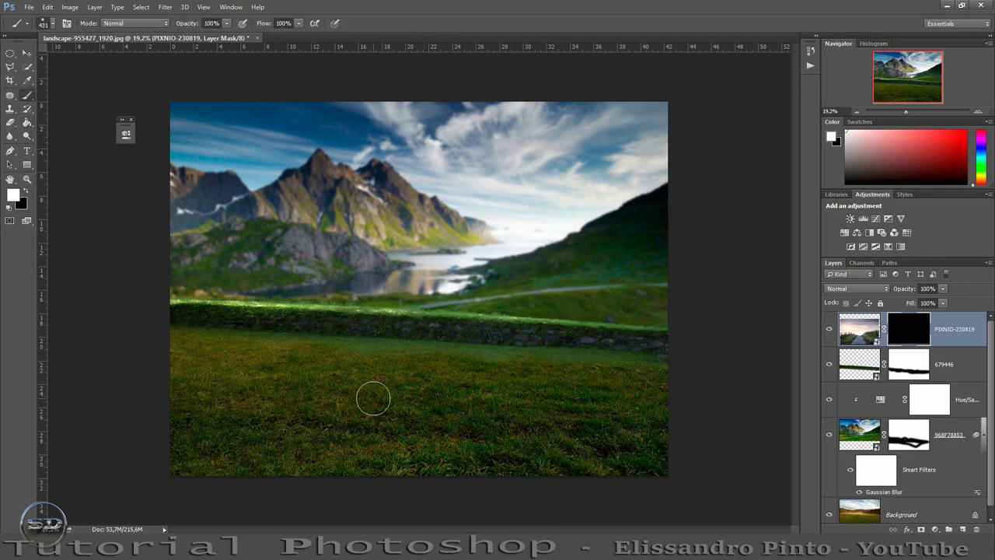
pyautogui.moveTo(371, 399)
pyautogui.mouseDown()
pyautogui.moveTo(360, 451)
pyautogui.moveTo(367, 503)
pyautogui.moveTo(414, 457)
pyautogui.moveTo(471, 464)
pyautogui.moveTo(436, 396)
pyautogui.moveTo(416, 402)
pyautogui.moveTo(402, 378)
pyautogui.moveTo(453, 371)
pyautogui.moveTo(445, 450)
pyautogui.moveTo(355, 480)
pyautogui.moveTo(498, 467)
pyautogui.mouseUp()
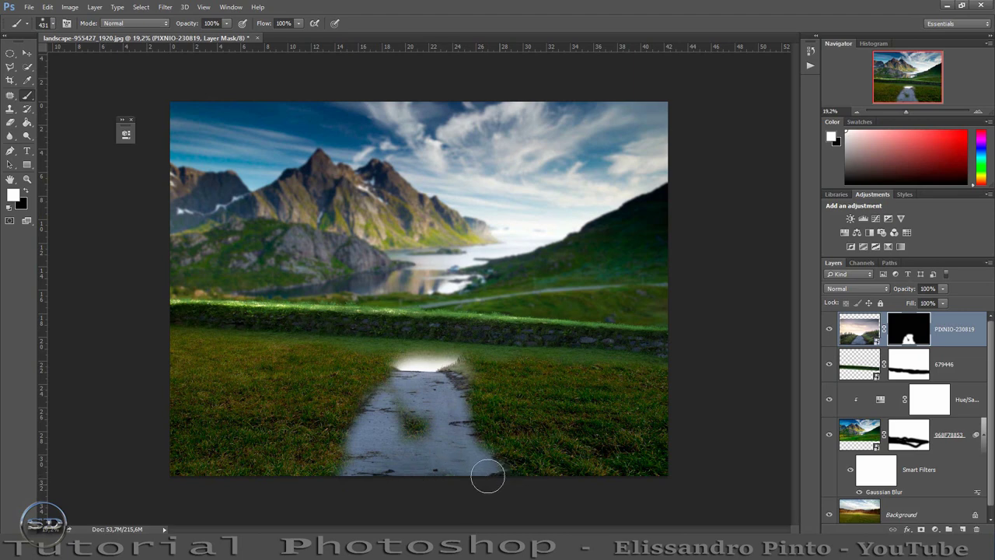
pyautogui.click(27, 192)
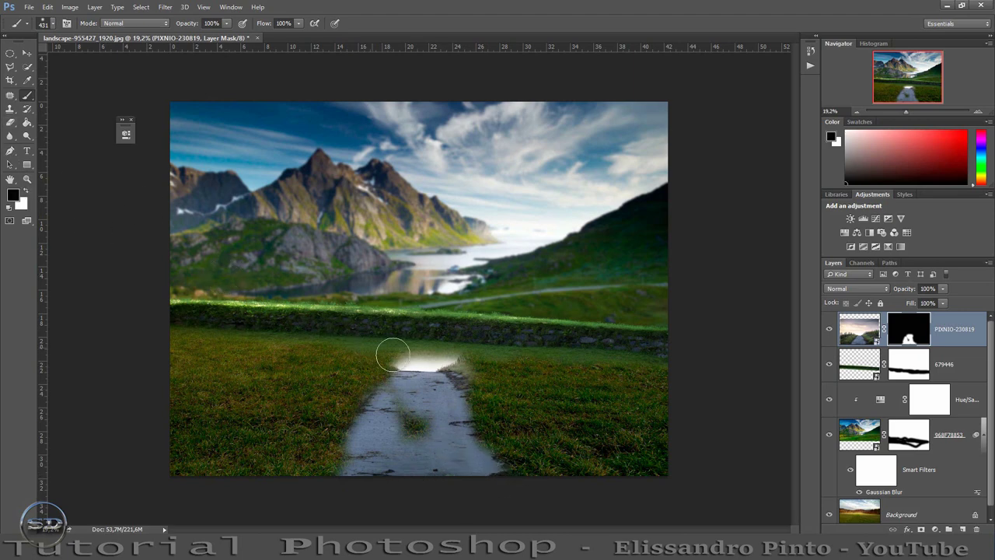
pyautogui.moveTo(396, 349)
pyautogui.mouseDown()
pyautogui.moveTo(471, 356)
pyautogui.moveTo(358, 356)
pyautogui.mouseUp()
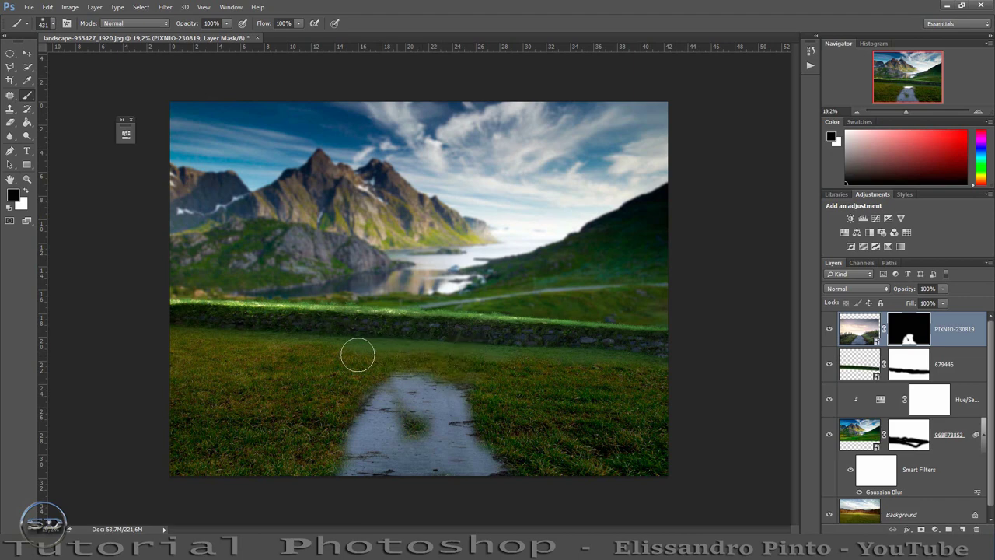
pyautogui.click(26, 190)
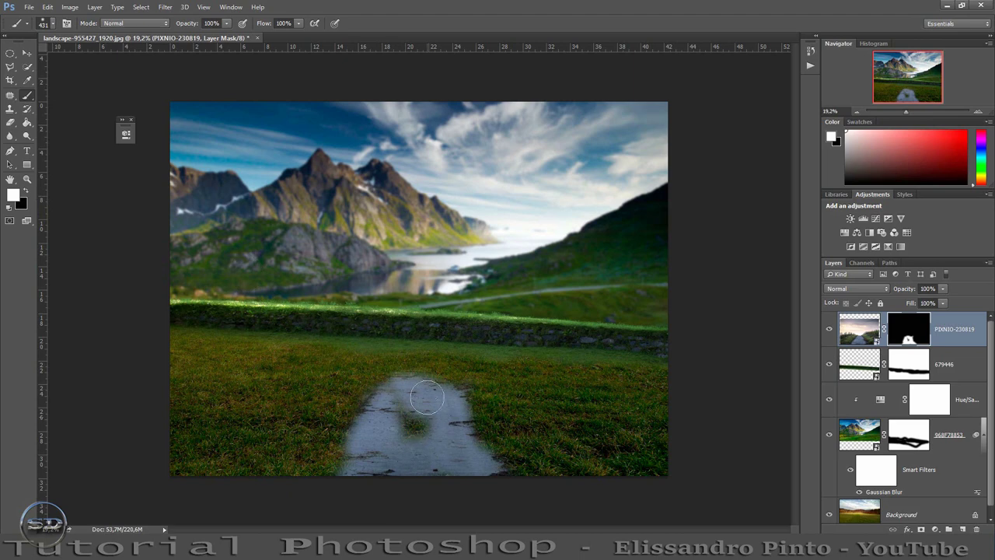
pyautogui.click(425, 365)
# Refine the path mask, blending grass over its edges and hiding the glow at its top
pyautogui.moveTo(405, 460); pyautogui.dragTo(406, 407)
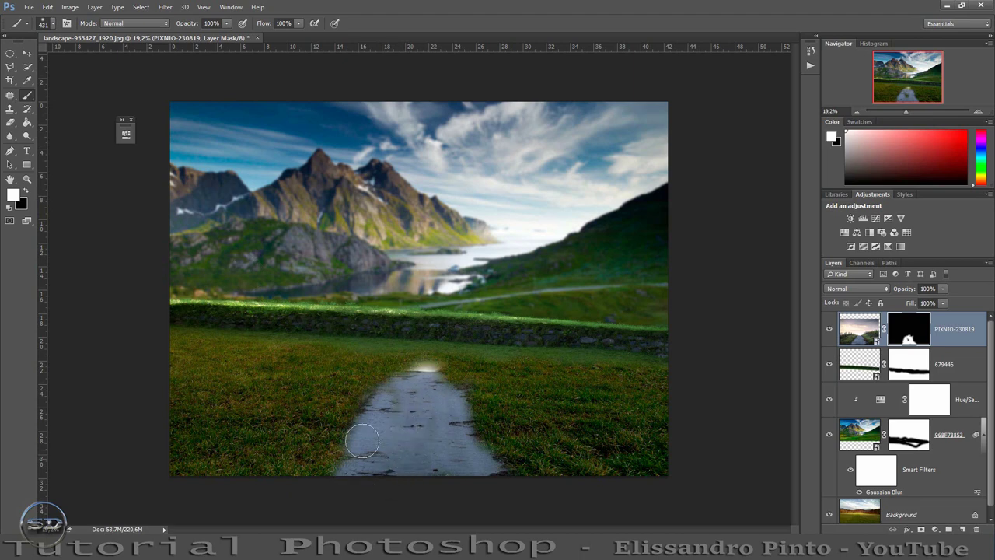
pyautogui.moveTo(327, 471); pyautogui.dragTo(327, 436)
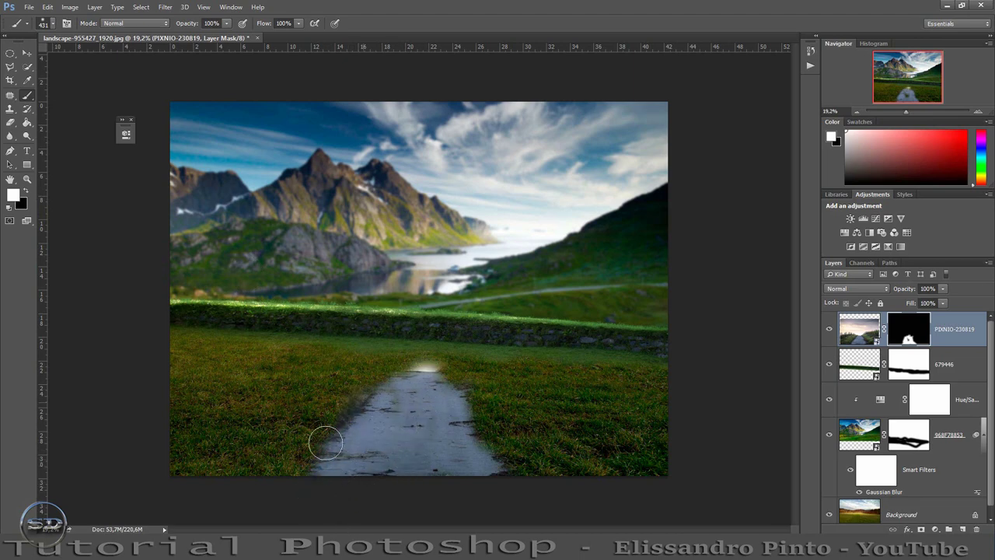
pyautogui.moveTo(379, 362); pyautogui.dragTo(286, 472)
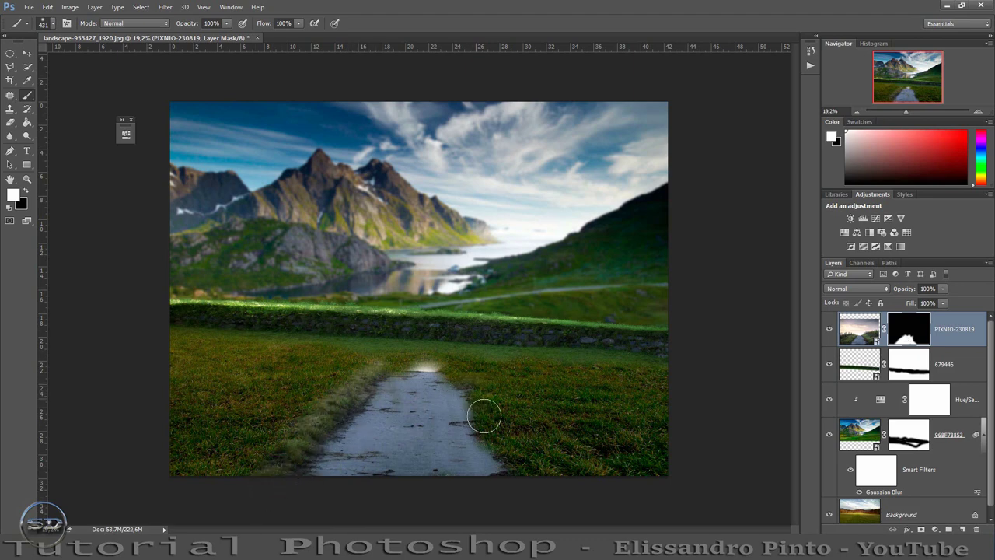
pyautogui.moveTo(484, 413)
pyautogui.mouseDown()
pyautogui.moveTo(514, 462)
pyautogui.moveTo(516, 418)
pyautogui.moveTo(565, 475)
pyautogui.moveTo(485, 382)
pyautogui.moveTo(460, 370)
pyautogui.mouseUp()
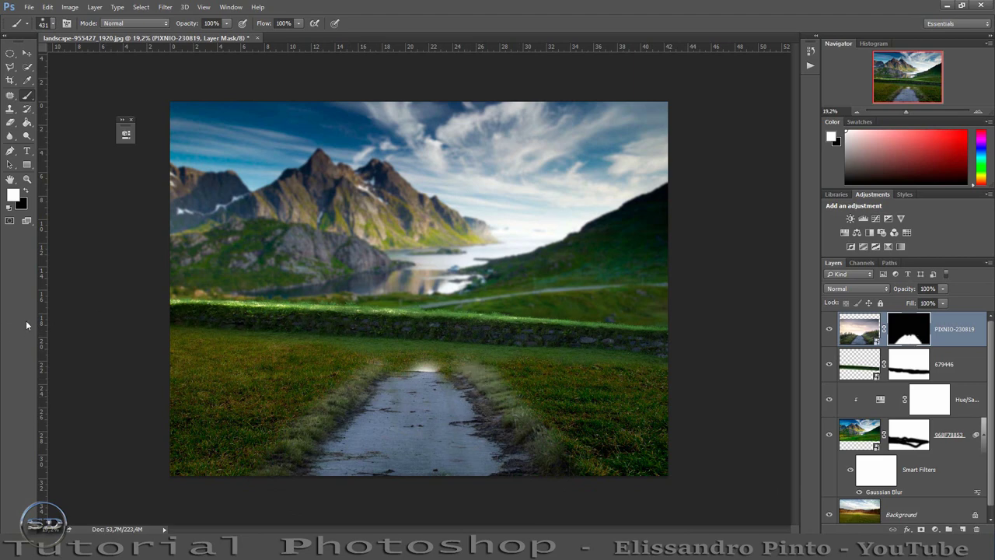
pyautogui.click(27, 193)
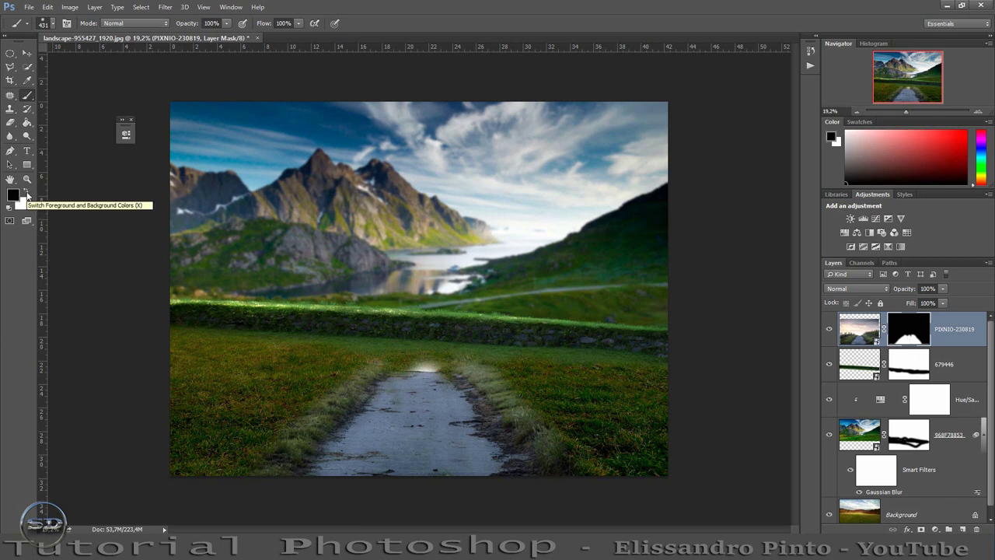
pyautogui.moveTo(413, 363)
pyautogui.mouseDown()
pyautogui.moveTo(439, 357)
pyautogui.moveTo(344, 335)
pyautogui.mouseUp()
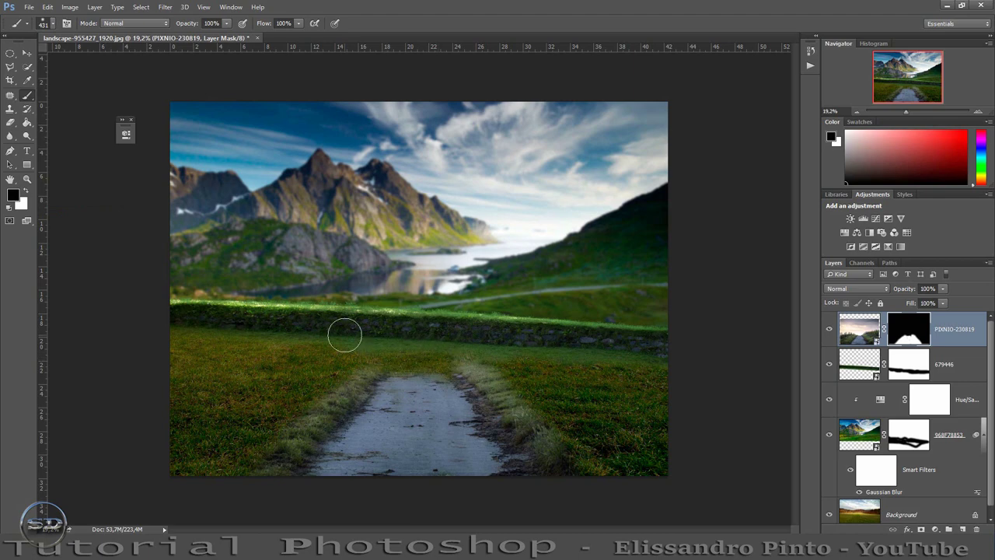
pyautogui.click(970, 367)
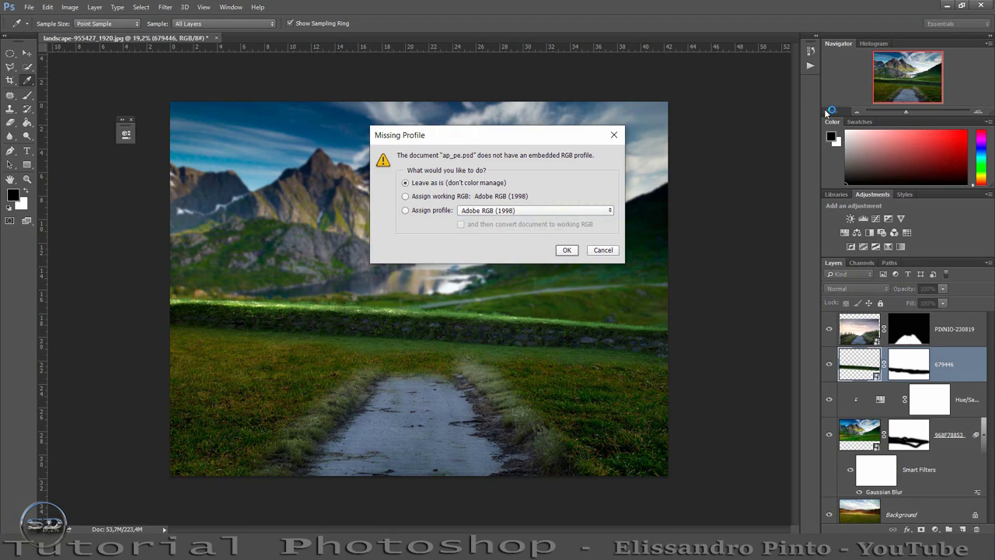
# Open ap_pe.psd with its colour profile unchanged and compare the pear and apple layers
pyautogui.click(567, 250)
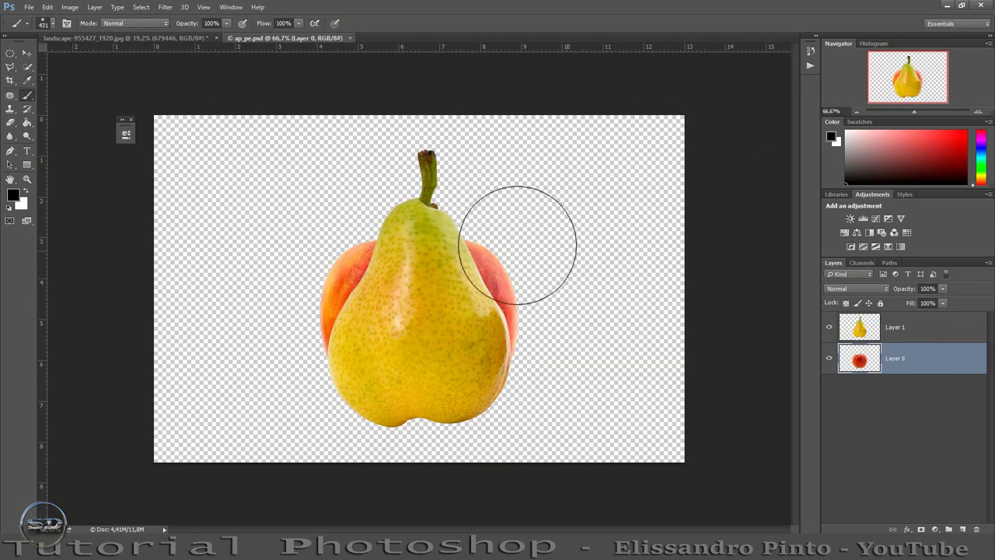
pyautogui.click(26, 52)
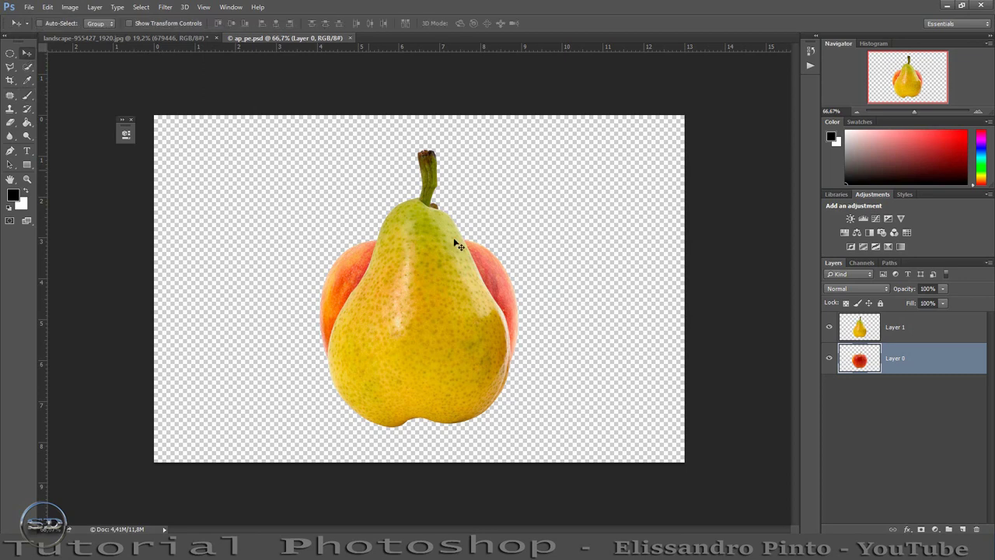
pyautogui.click(829, 357)
pyautogui.click(829, 359)
pyautogui.click(830, 330)
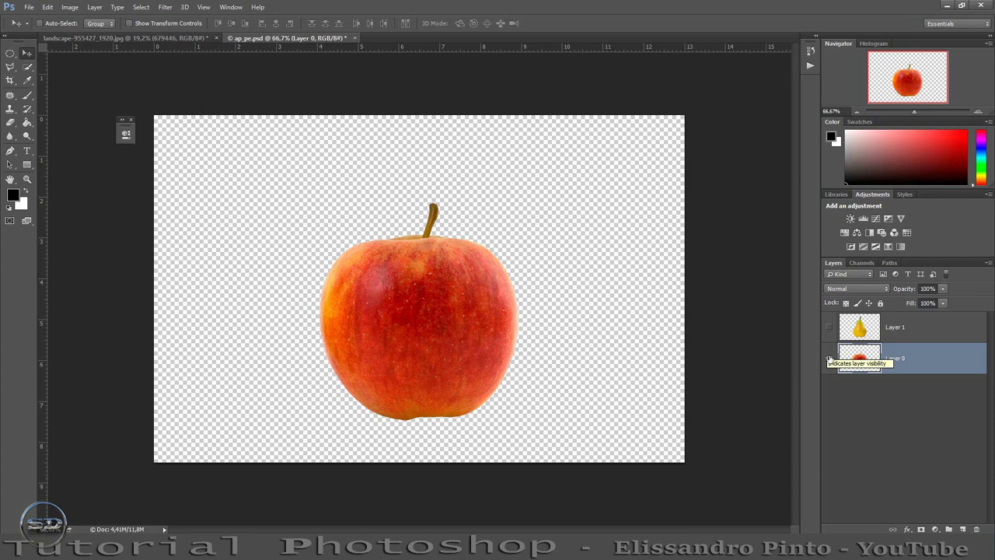
pyautogui.click(829, 359)
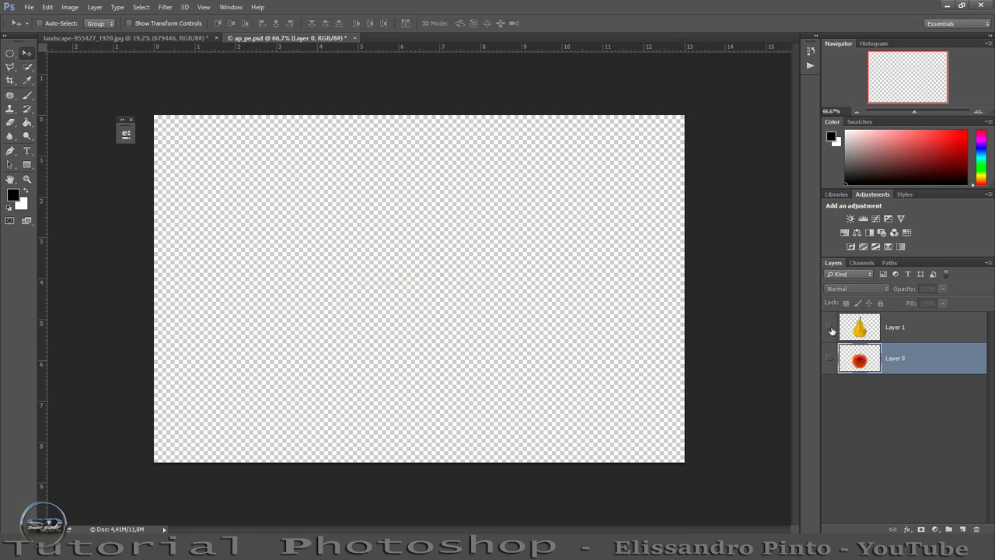
pyautogui.click(829, 327)
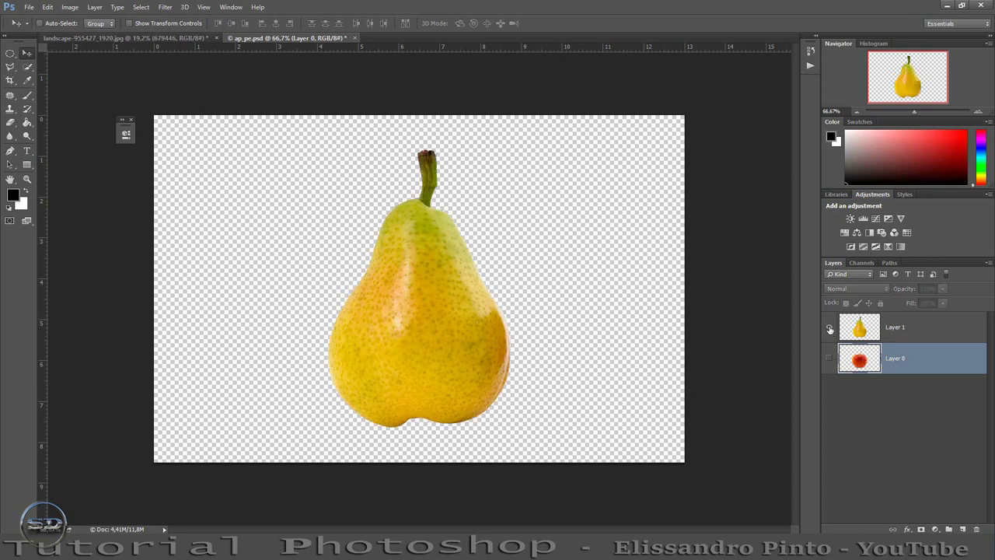
# Show only the apple's Layer 0 and drag it into the landscape document
pyautogui.click(870, 330)
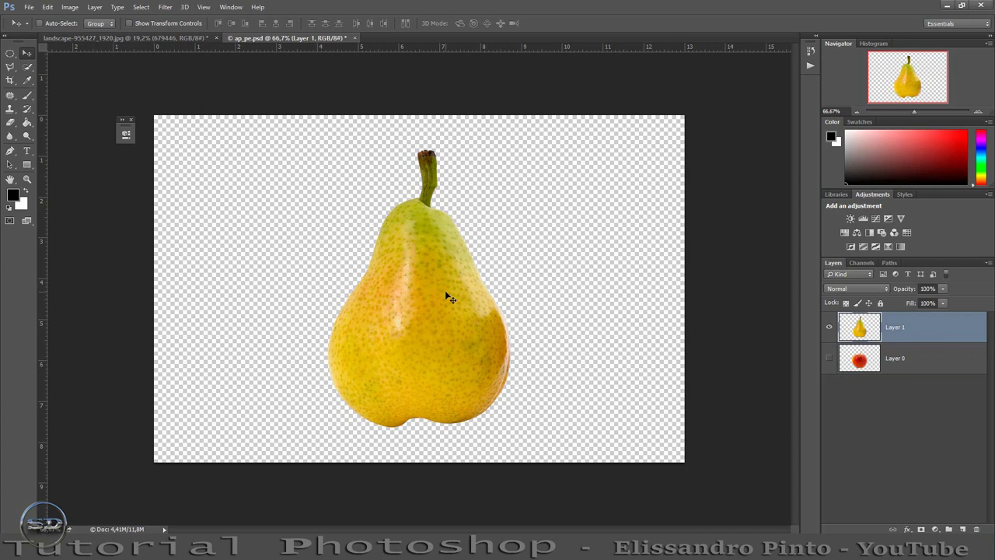
pyautogui.click(830, 327)
pyautogui.click(829, 358)
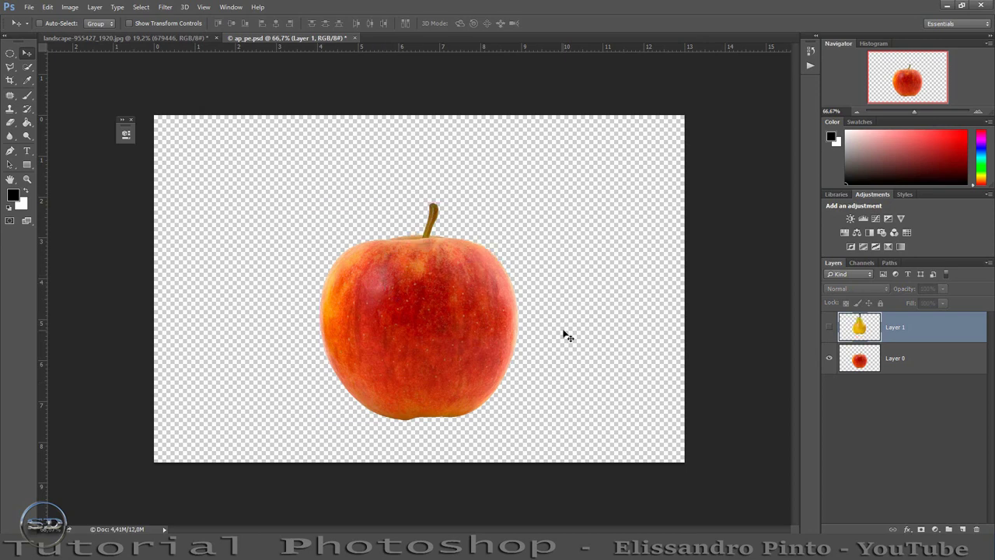
pyautogui.click(862, 359)
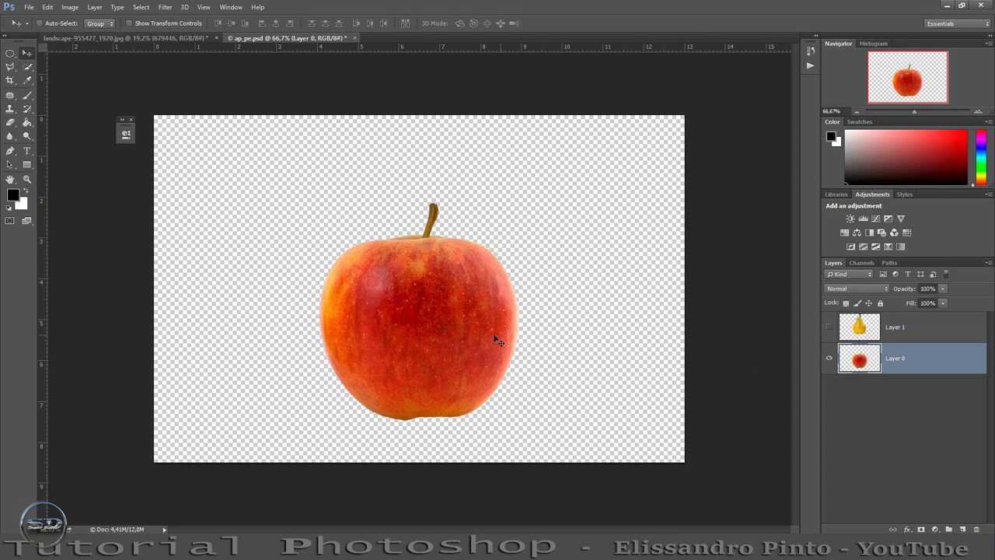
pyautogui.moveTo(409, 314); pyautogui.dragTo(113, 75)
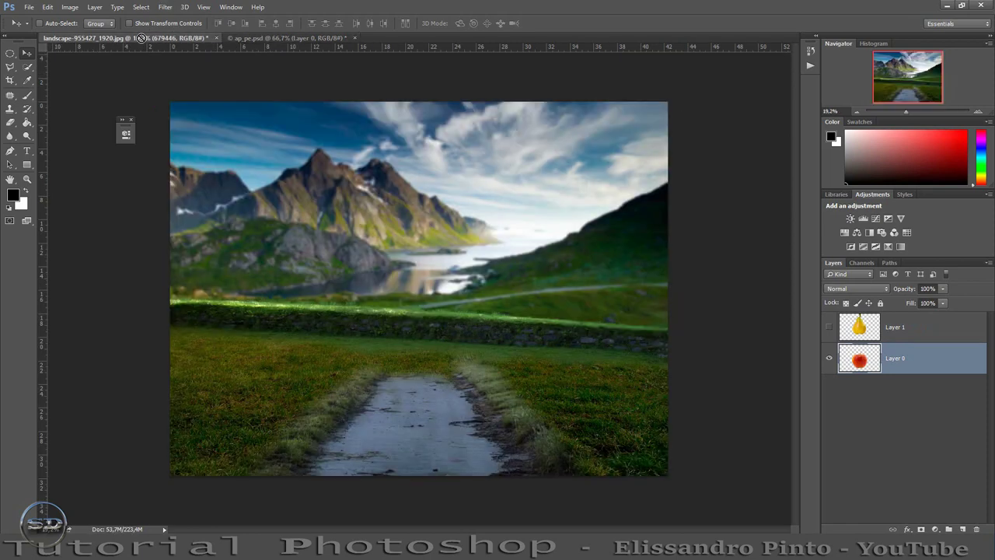
pyautogui.moveTo(149, 24); pyautogui.dragTo(392, 339)
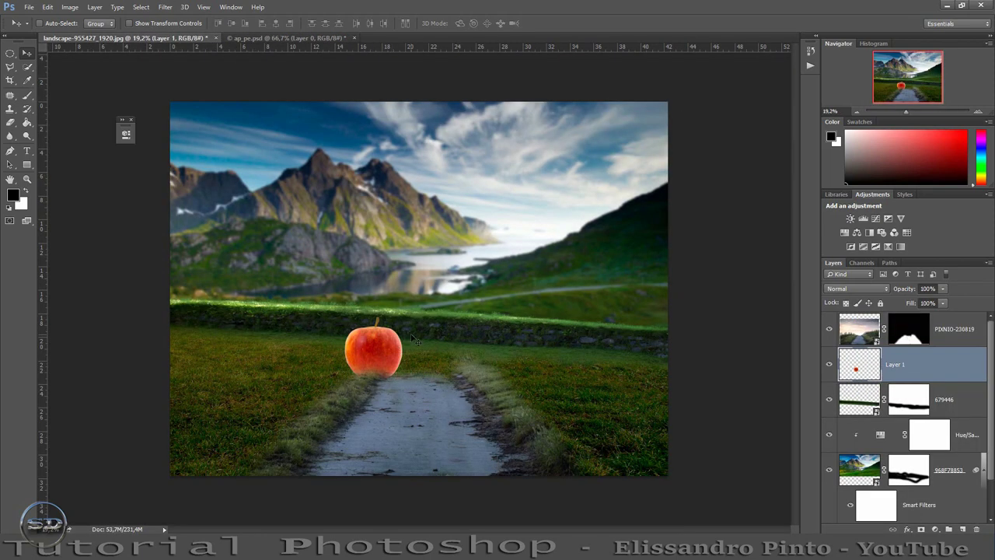
# Scale the apple proportionally to about 430% and centre it over the path's far end
pyautogui.hotkey('ctrl', 't')
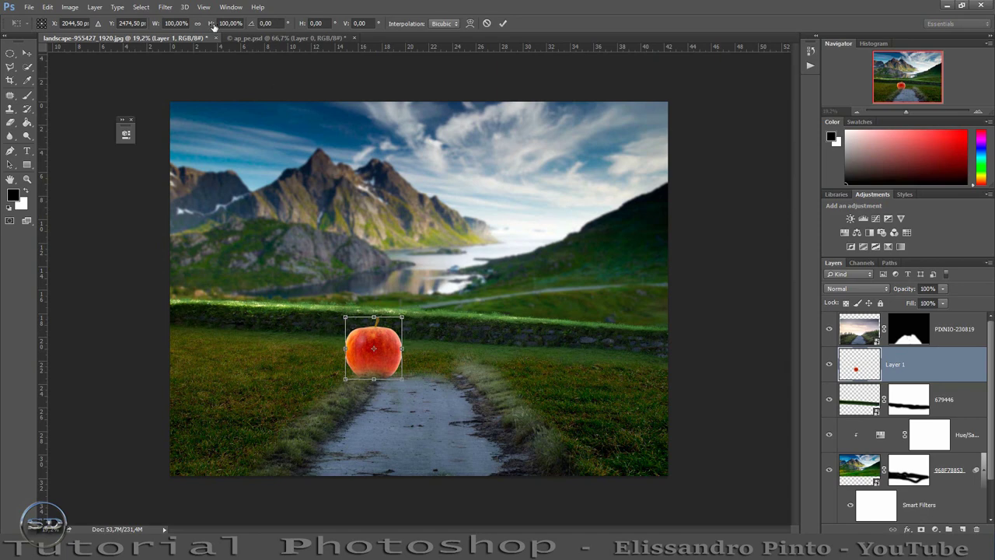
pyautogui.click(198, 24)
pyautogui.moveTo(403, 316); pyautogui.dragTo(573, 210)
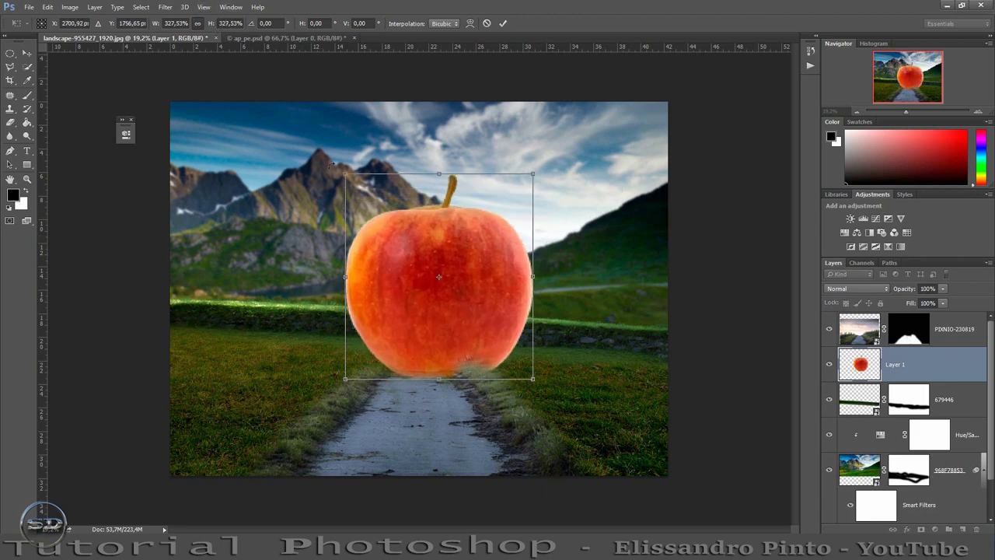
pyautogui.moveTo(448, 298); pyautogui.dragTo(422, 298)
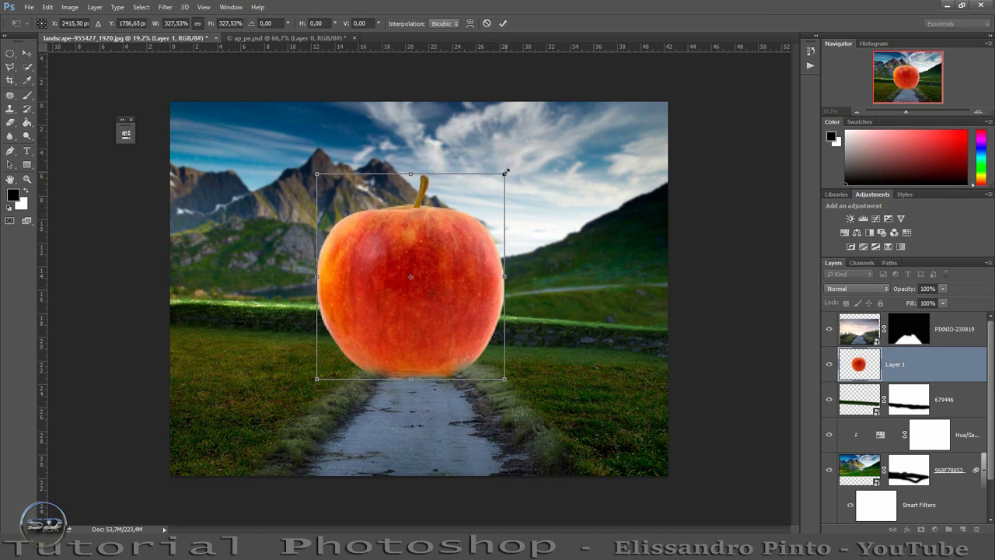
pyautogui.moveTo(510, 167); pyautogui.dragTo(559, 114)
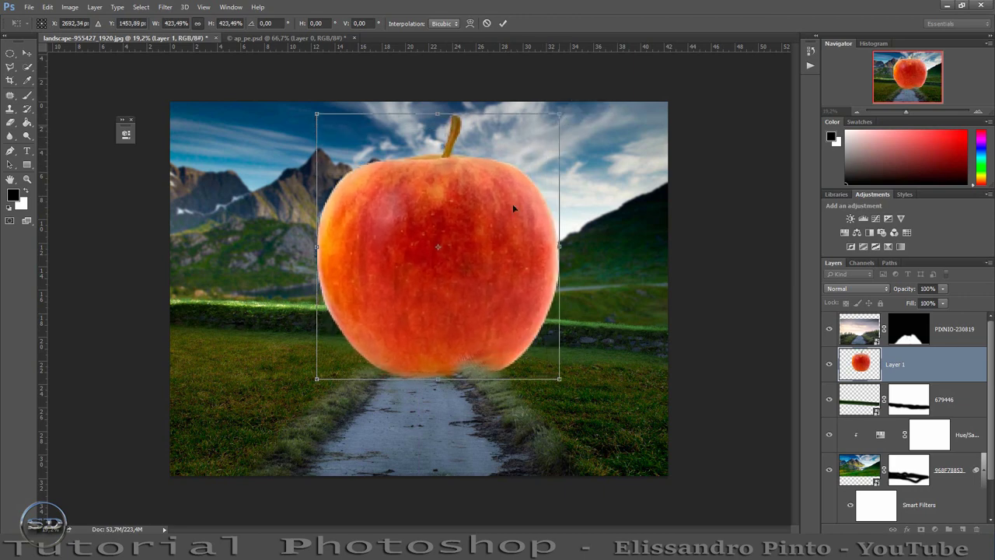
pyautogui.moveTo(495, 253); pyautogui.dragTo(478, 259)
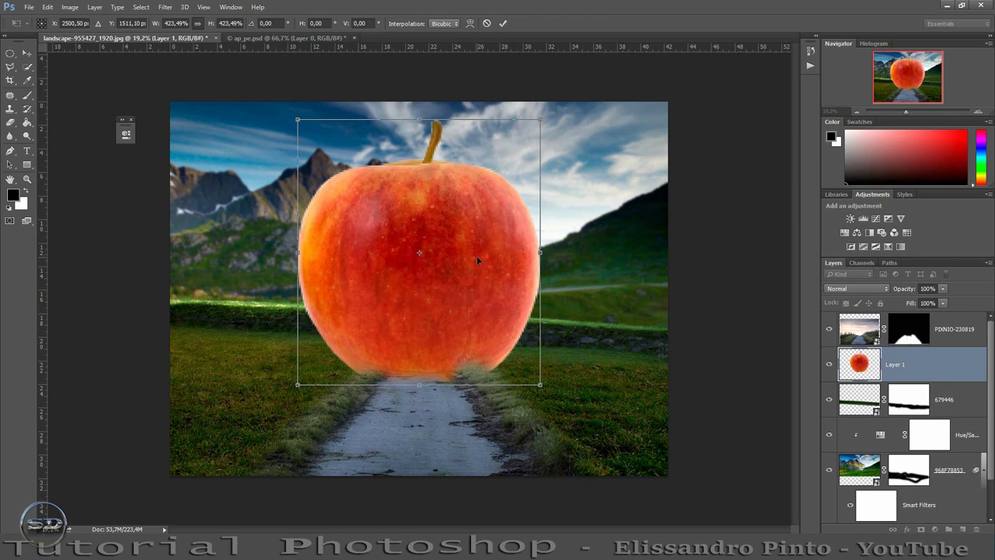
pyautogui.moveTo(541, 117); pyautogui.dragTo(561, 106)
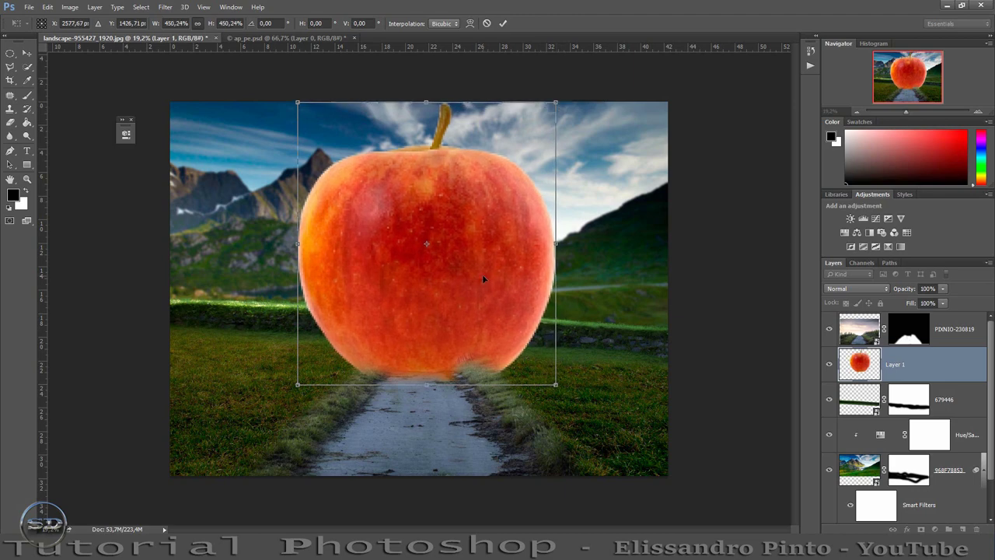
pyautogui.moveTo(476, 285); pyautogui.dragTo(463, 282)
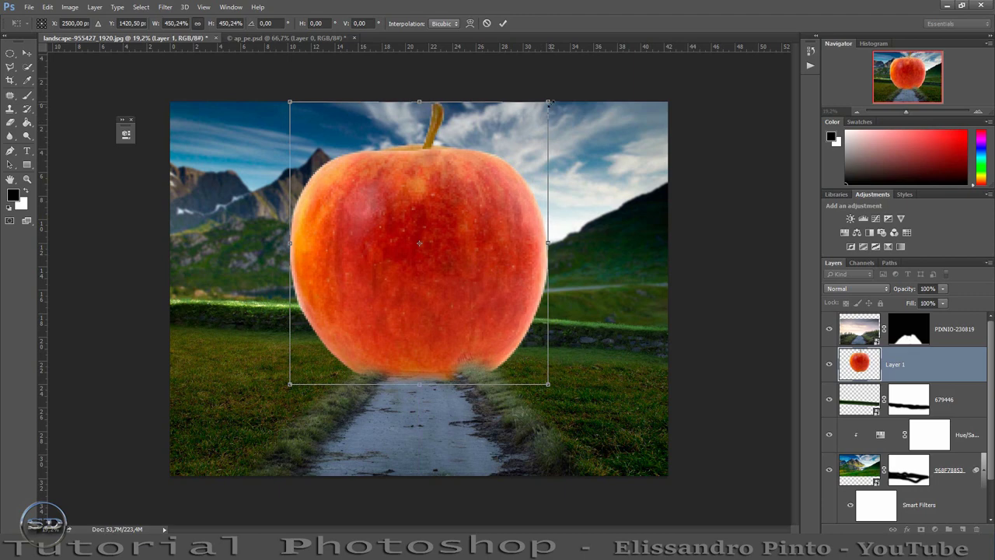
pyautogui.moveTo(549, 102); pyautogui.dragTo(538, 115)
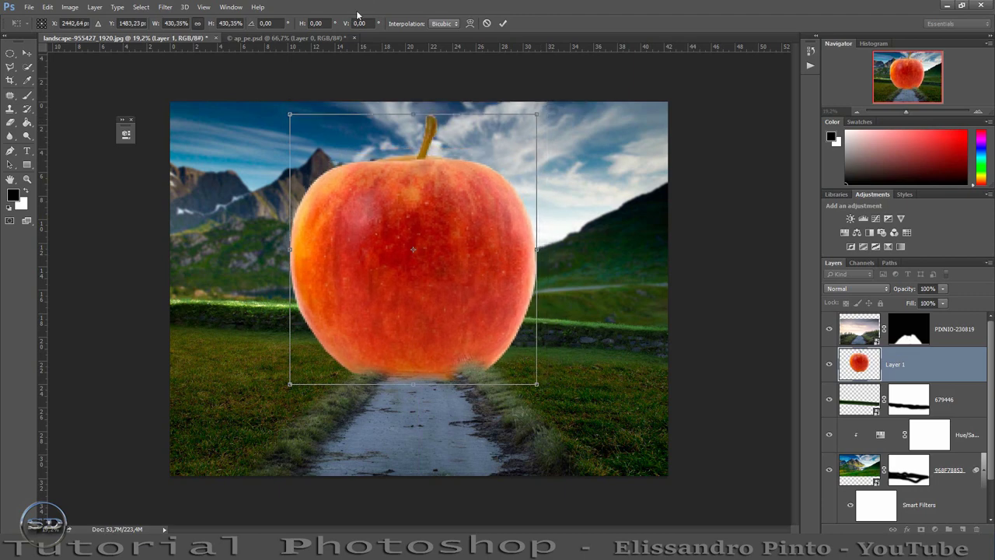
pyautogui.click(503, 23)
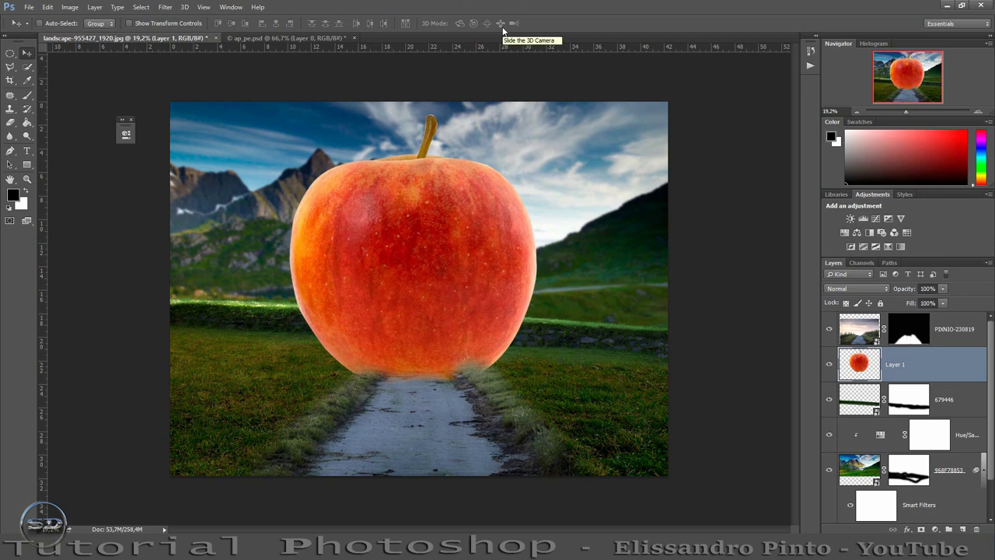
# Add a Hue/Saturation 2 layer clipped to the apple's Layer 1 with Saturation -33
pyautogui.click(846, 233)
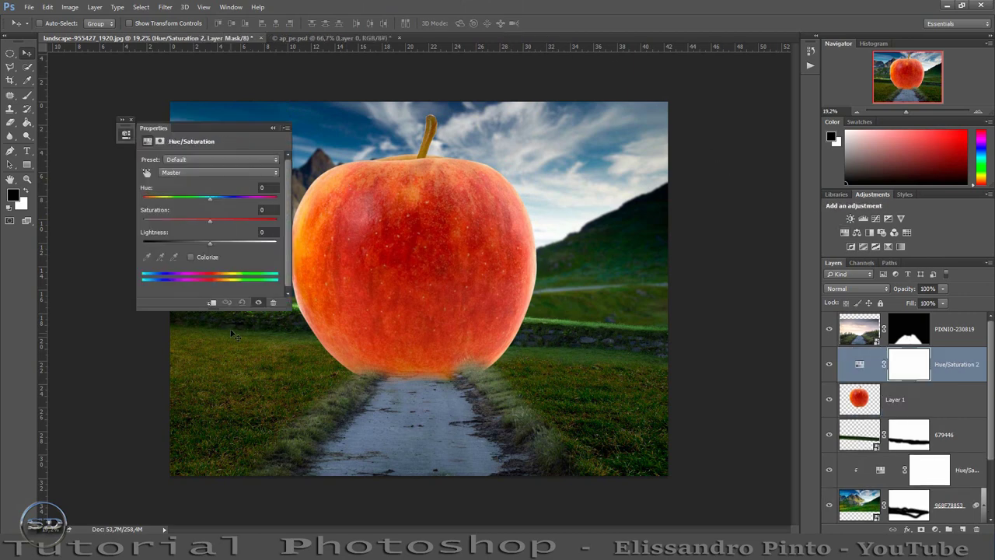
pyautogui.click(212, 302)
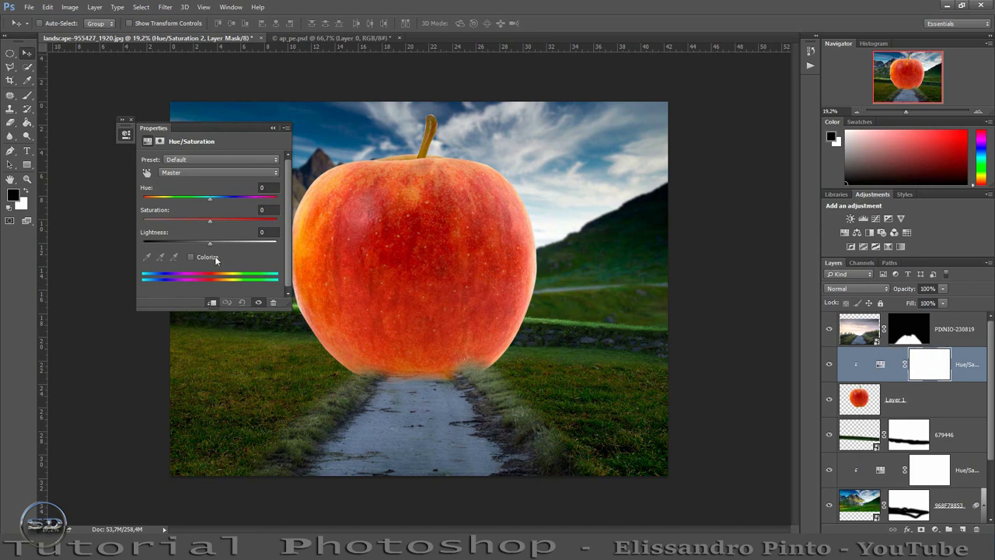
pyautogui.moveTo(209, 221); pyautogui.dragTo(188, 221)
pyautogui.click(272, 128)
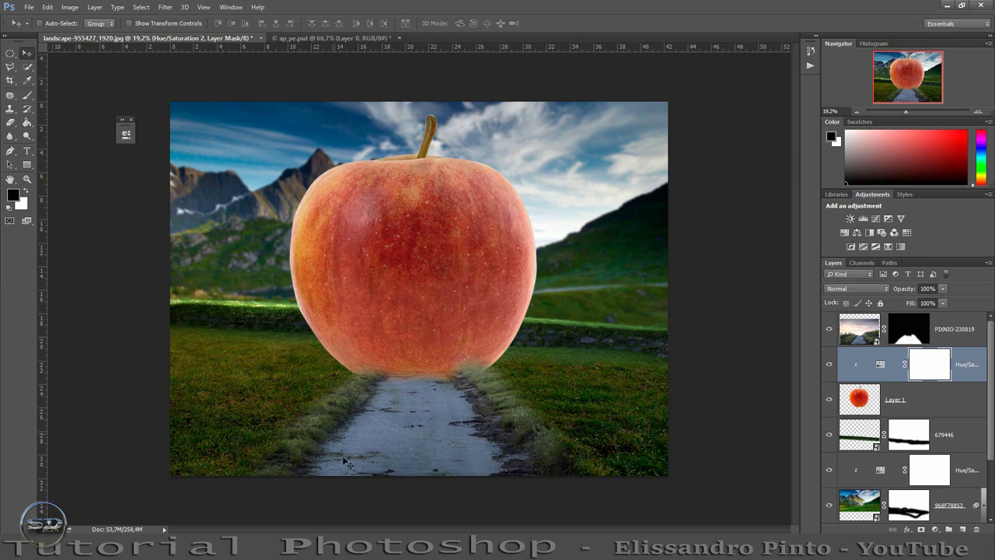
# Place the door-and-windows image on the apple, scaled proportionally to 285%, door at the path's end
pyautogui.moveTo(446, 340); pyautogui.dragTo(446, 340)
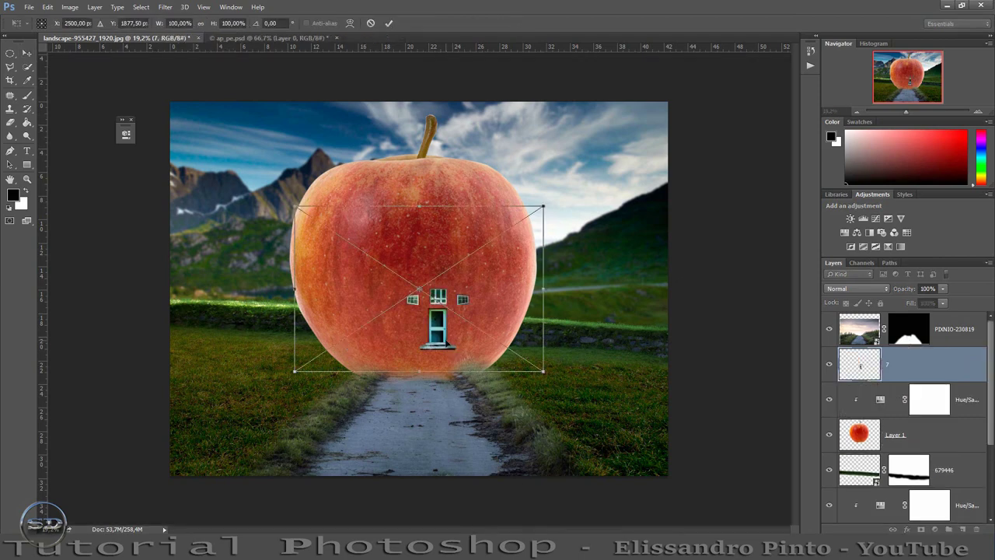
pyautogui.click(201, 24)
pyautogui.moveTo(294, 206); pyautogui.dragTo(123, 53)
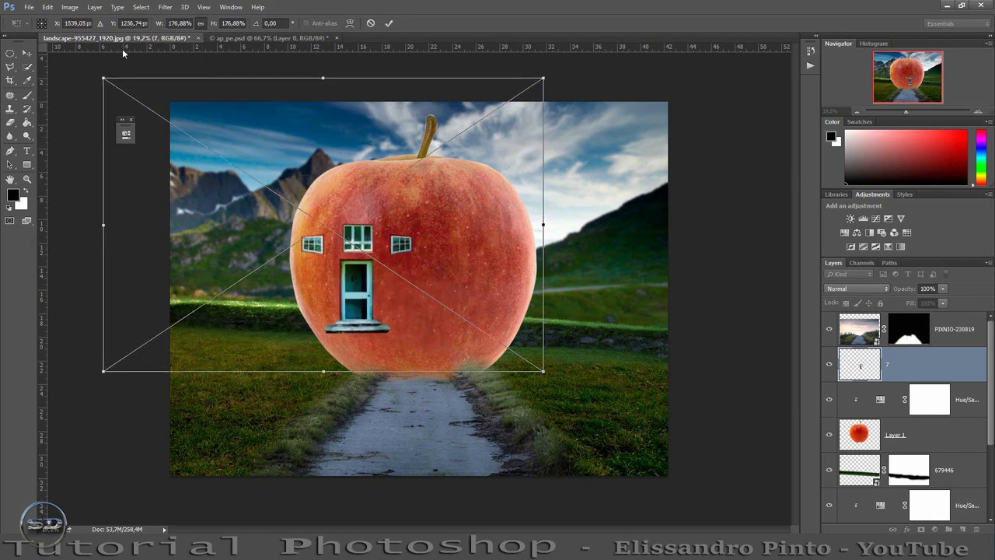
pyautogui.moveTo(545, 75); pyautogui.dragTo(763, 12)
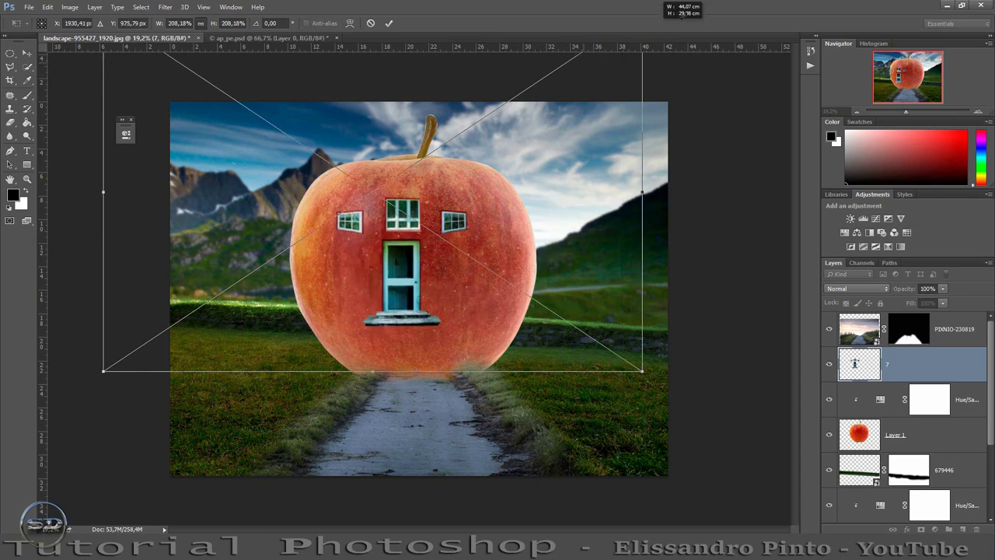
pyautogui.moveTo(625, 211); pyautogui.dragTo(579, 275)
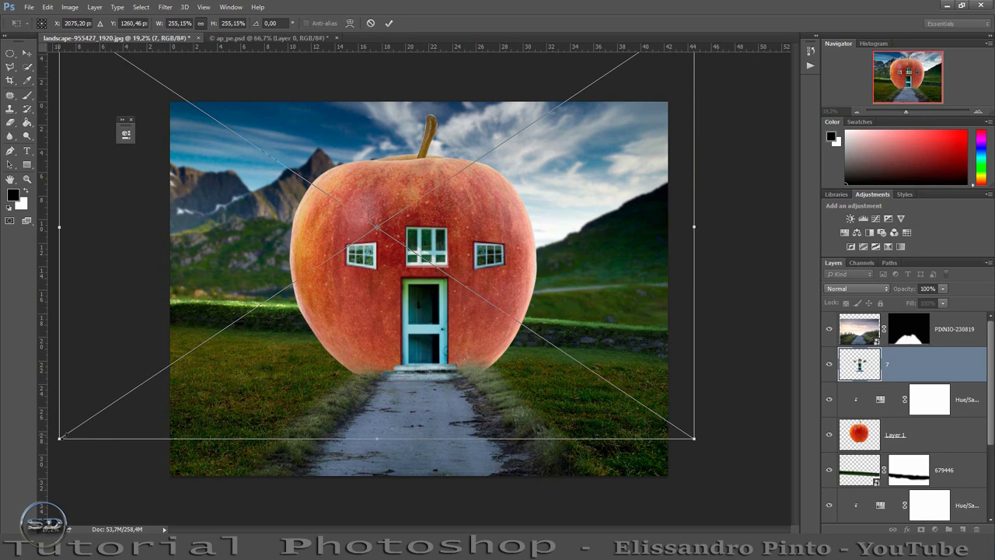
pyautogui.moveTo(59, 438); pyautogui.dragTo(24, 476)
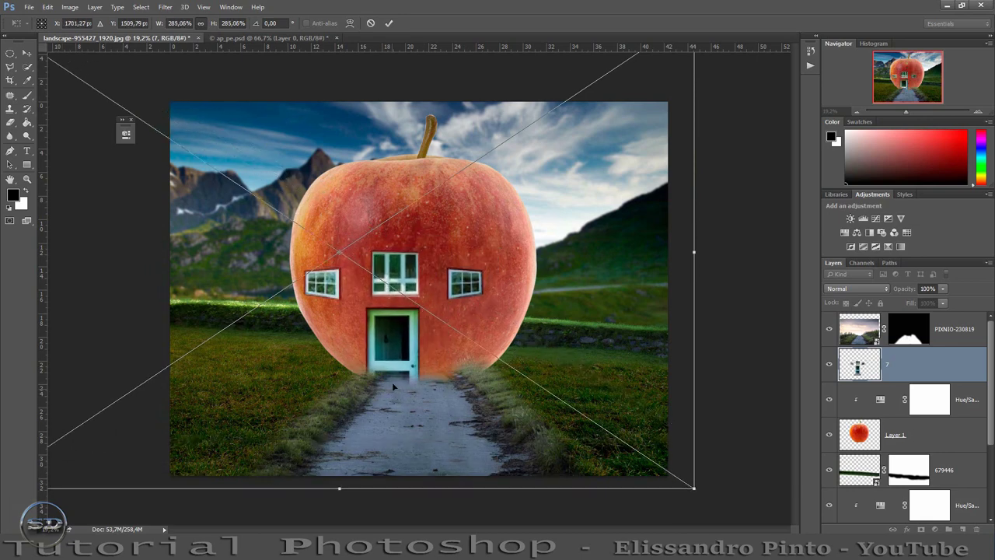
pyautogui.moveTo(392, 387); pyautogui.dragTo(420, 348)
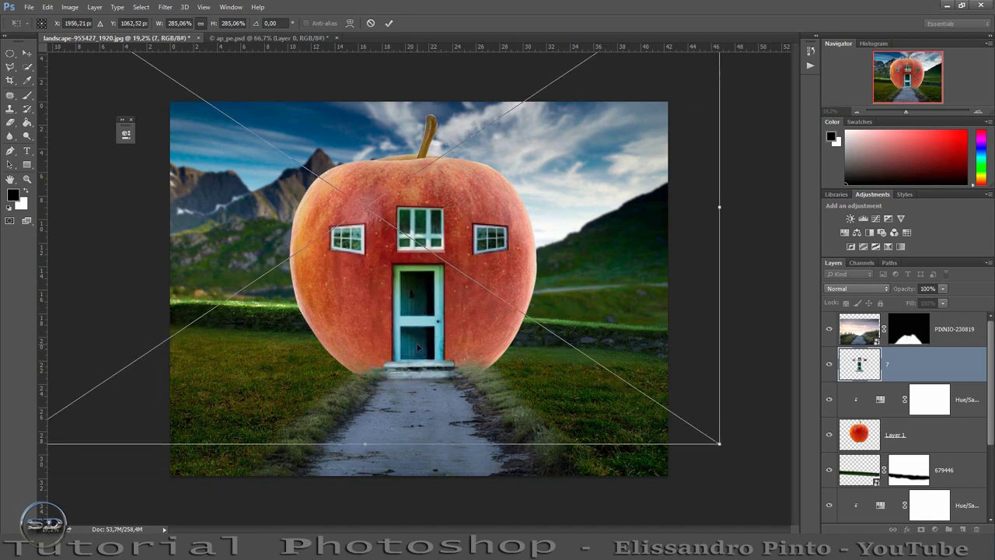
pyautogui.moveTo(414, 358); pyautogui.dragTo(416, 362)
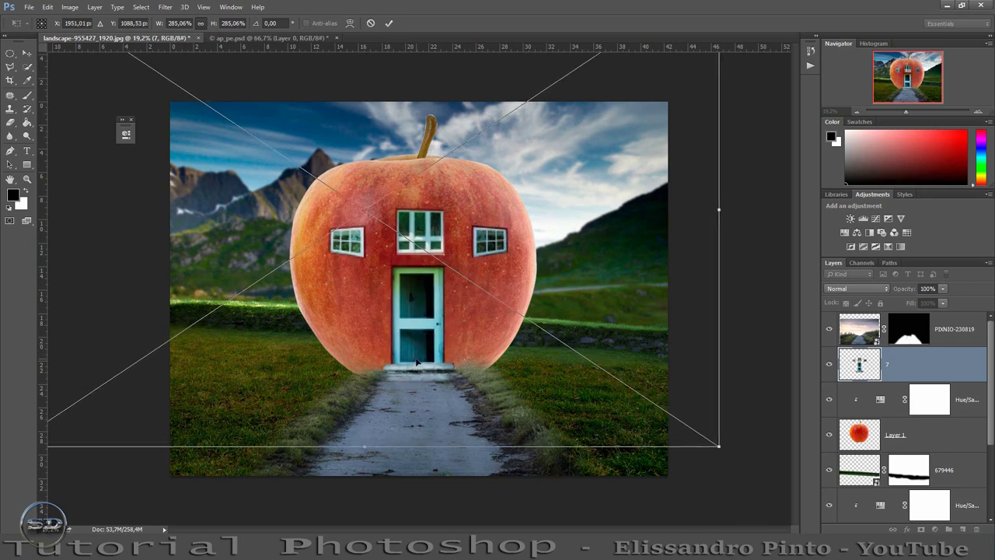
pyautogui.click(390, 23)
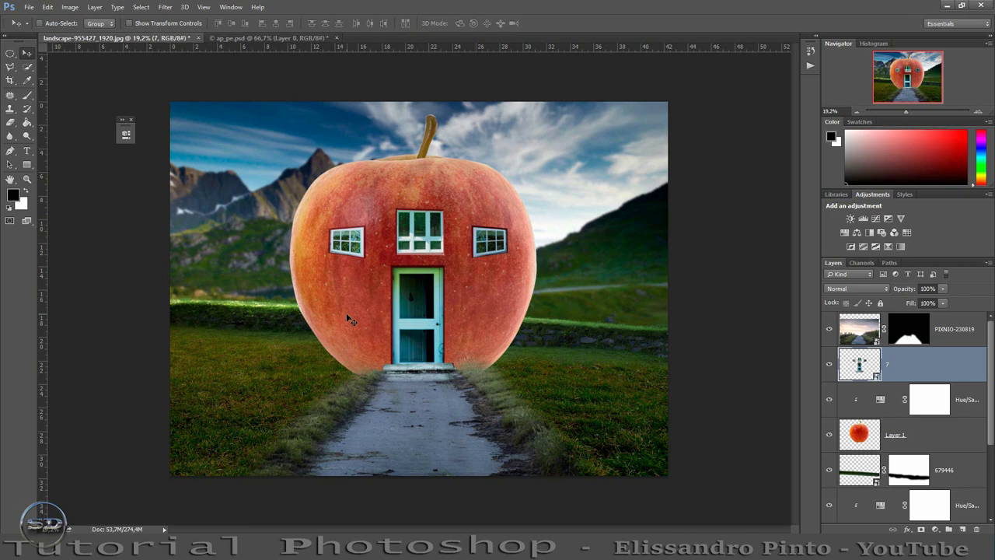
# Zoom in on the teal door and dirt path, with the PIXNIO-230819 layer selected
pyautogui.moveTo(909, 111); pyautogui.dragTo(909, 96)
pyautogui.click(910, 96)
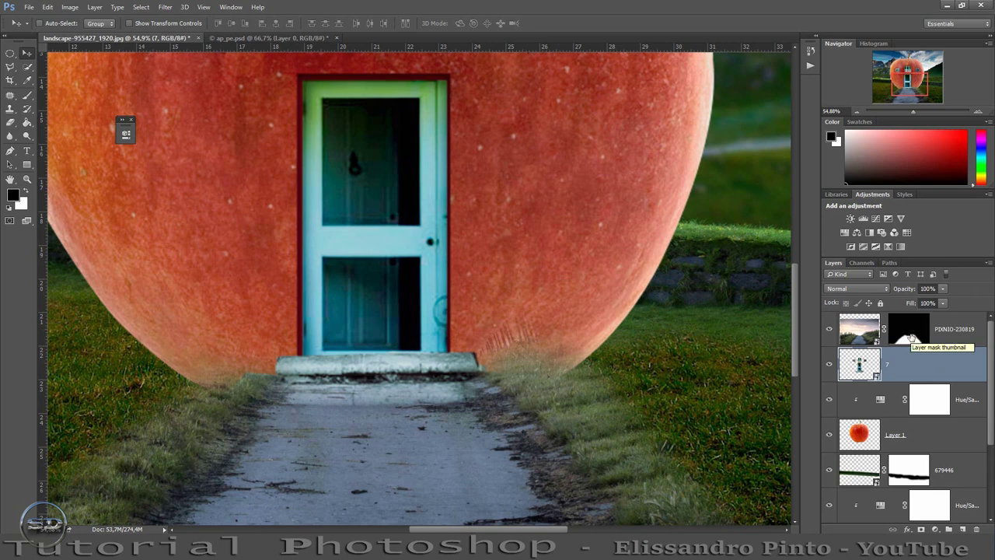
pyautogui.click(858, 336)
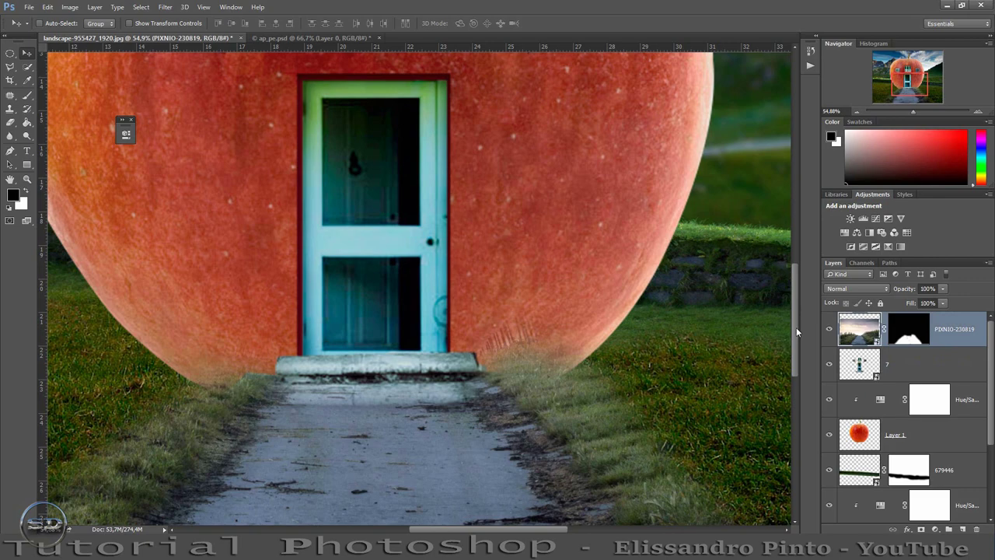
pyautogui.moveTo(797, 328); pyautogui.dragTo(786, 368)
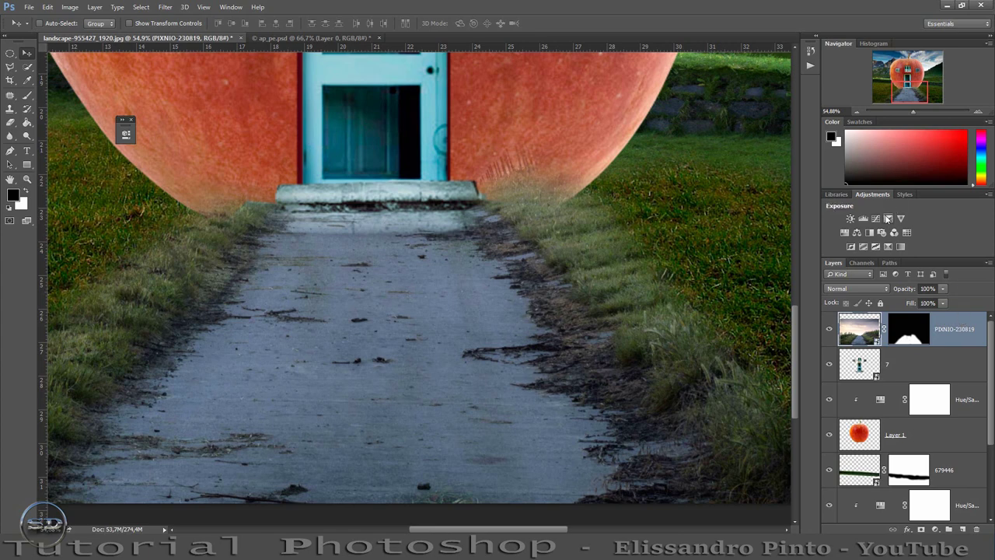
# Clip a Brightness/Contrast layer to PIXNIO-230819 with brightness -78 and contrast near 0
pyautogui.click(851, 219)
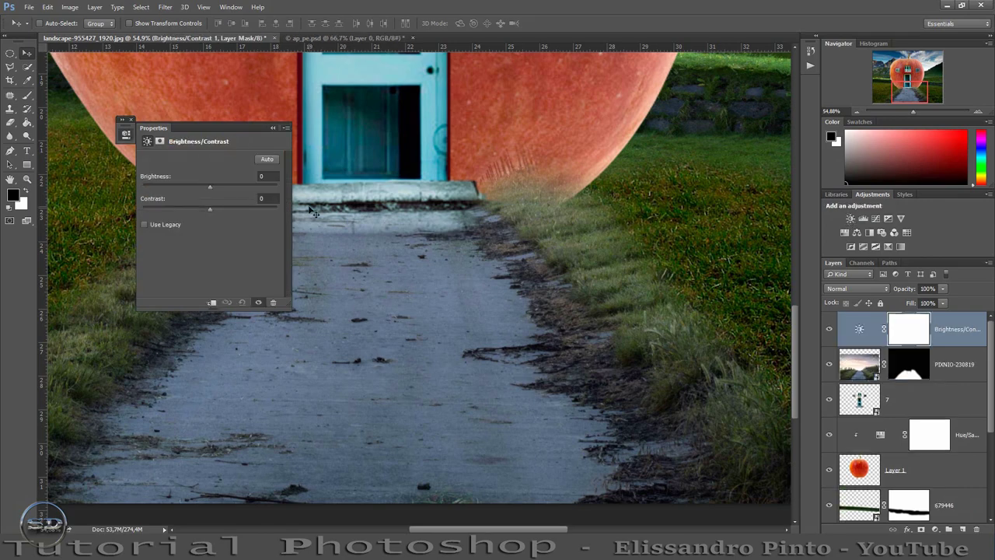
pyautogui.click(211, 302)
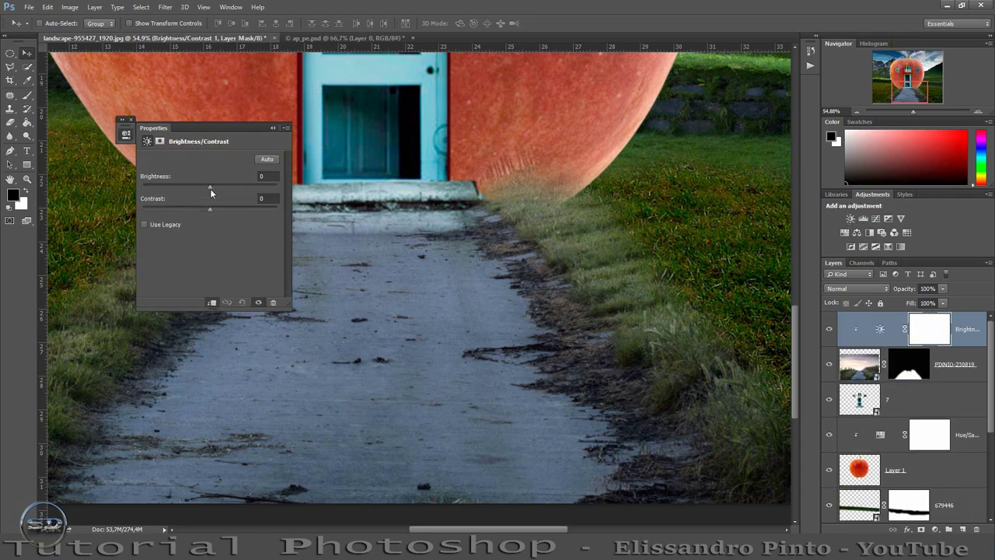
pyautogui.moveTo(210, 188); pyautogui.dragTo(175, 190)
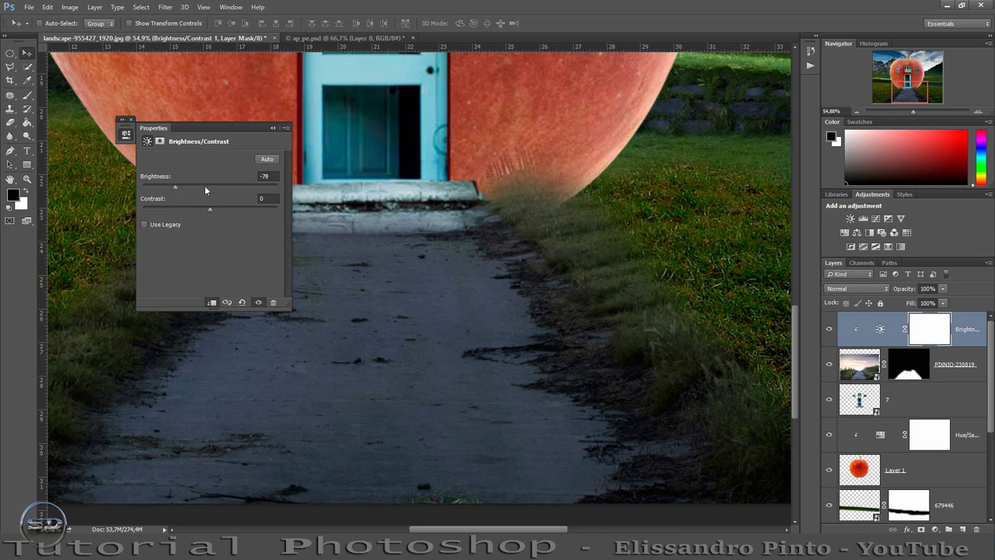
pyautogui.moveTo(232, 209); pyautogui.dragTo(209, 211)
pyautogui.click(272, 128)
pyautogui.click(862, 365)
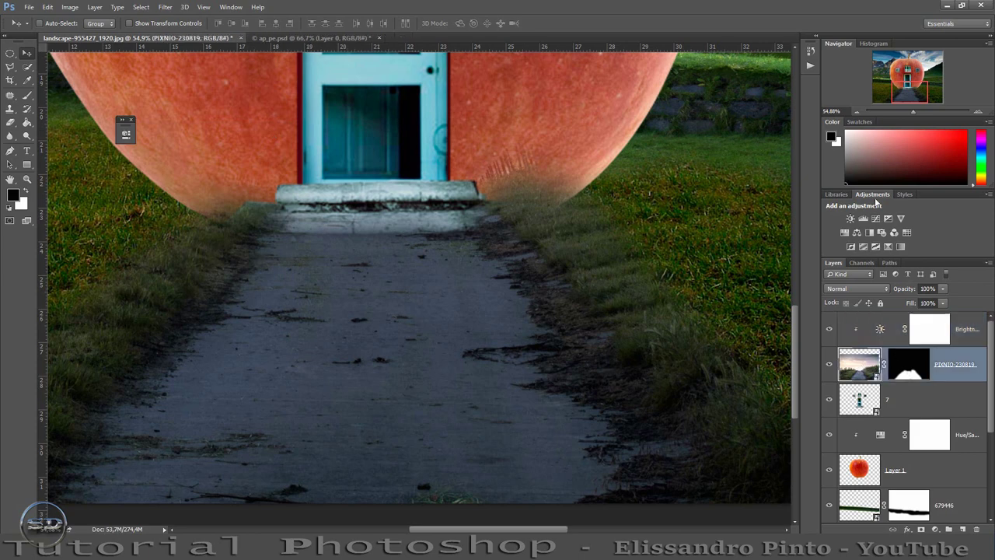
# Add a Color Balance layer with Yellow/Blue -52, Cyan/Red raised, and 59% fill
pyautogui.click(858, 232)
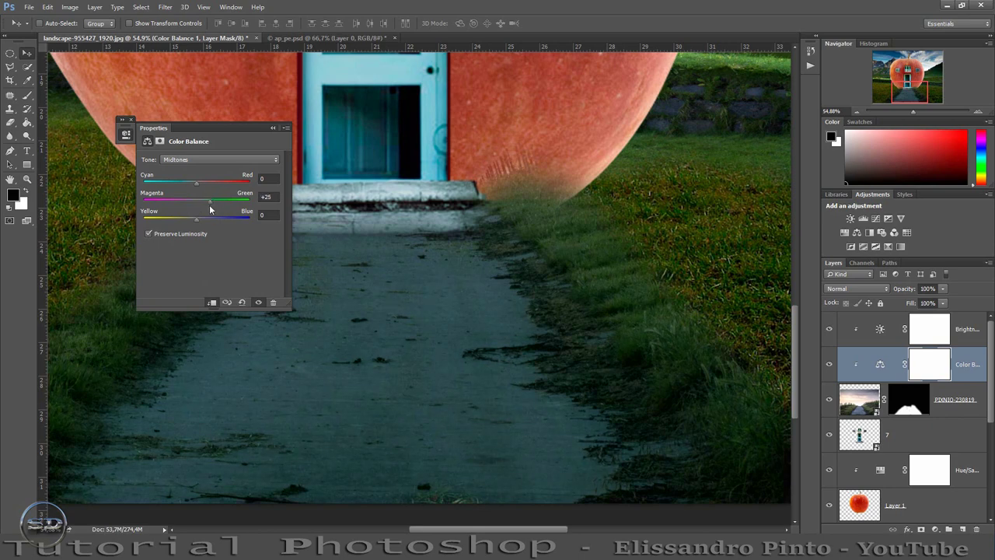
pyautogui.moveTo(197, 222); pyautogui.dragTo(169, 221)
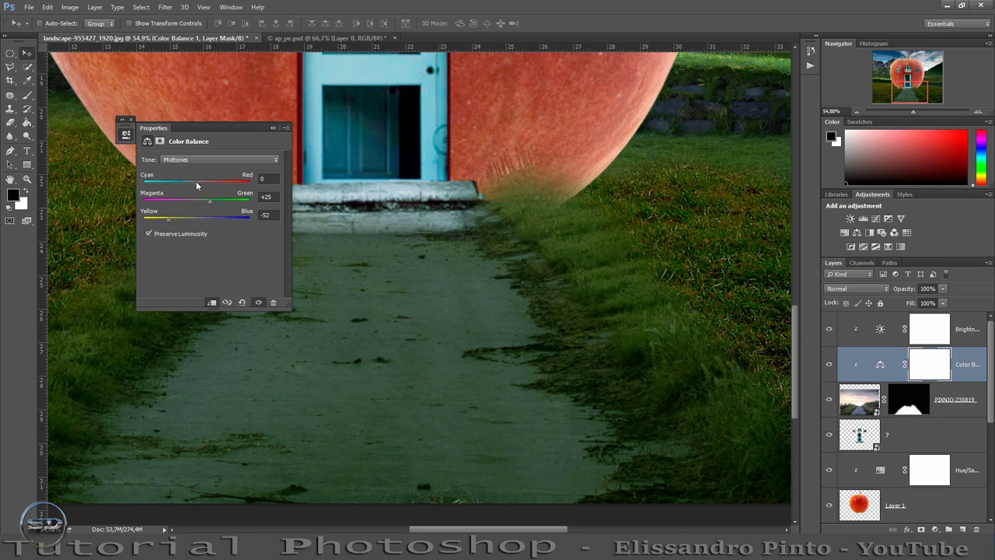
pyautogui.moveTo(196, 182)
pyautogui.mouseDown()
pyautogui.moveTo(216, 179)
pyautogui.moveTo(184, 178)
pyautogui.moveTo(197, 178)
pyautogui.mouseUp()
pyautogui.click(273, 129)
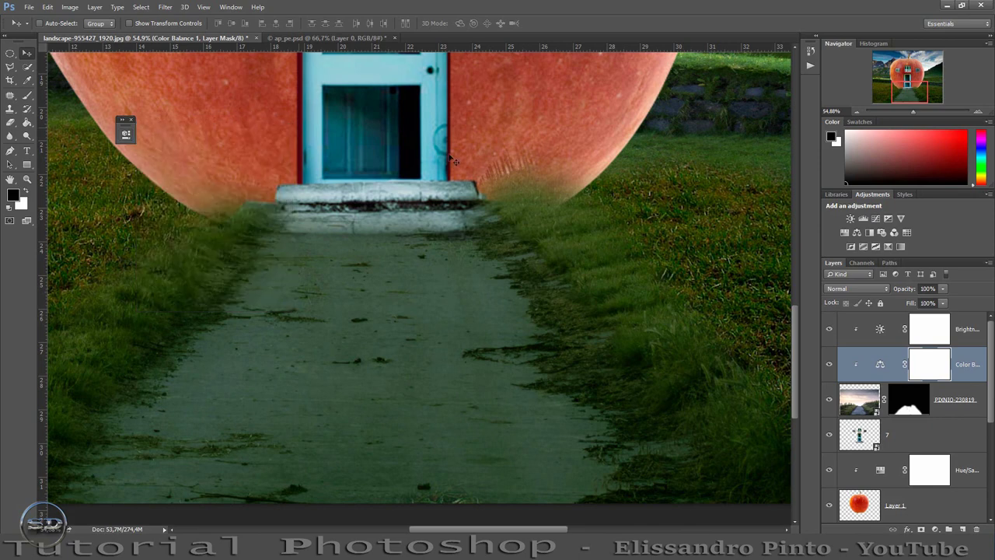
pyautogui.click(829, 364)
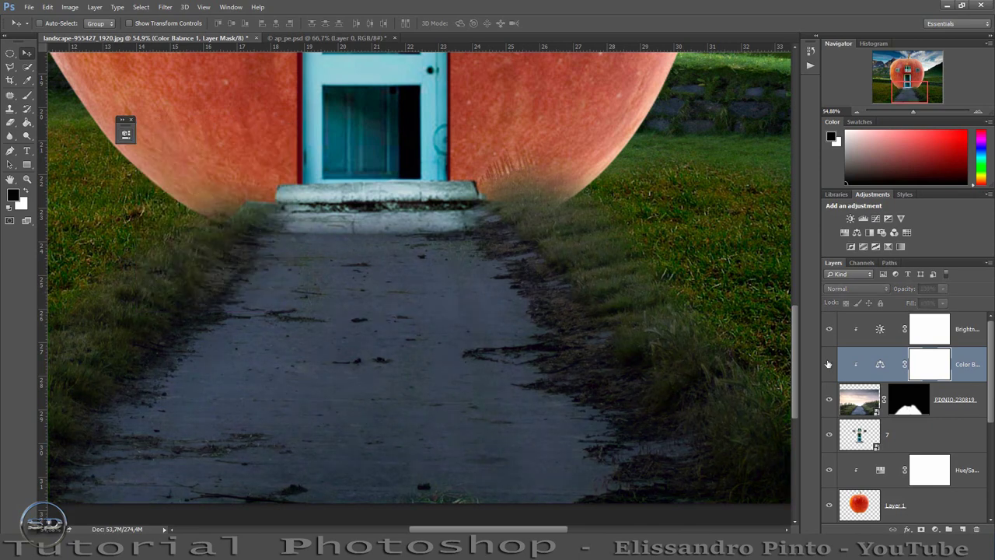
pyautogui.click(829, 364)
pyautogui.moveTo(913, 306); pyautogui.dragTo(890, 311)
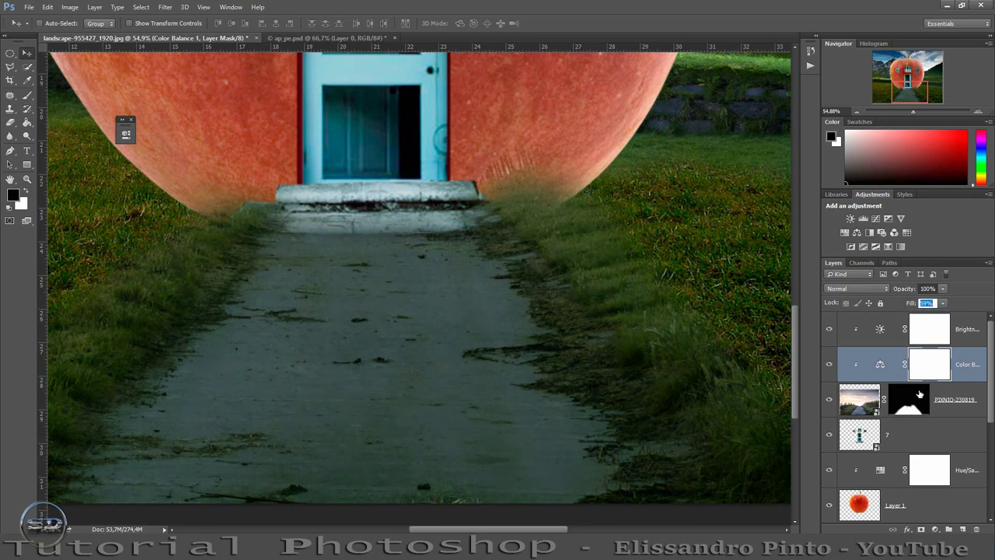
# Paint the Color Balance mask to remove the tint at the door step and right grass edge
pyautogui.click(27, 95)
pyautogui.moveTo(261, 339)
pyautogui.mouseDown()
pyautogui.moveTo(574, 502)
pyautogui.moveTo(434, 356)
pyautogui.moveTo(351, 238)
pyautogui.moveTo(285, 296)
pyautogui.moveTo(409, 269)
pyautogui.moveTo(377, 223)
pyautogui.mouseUp()
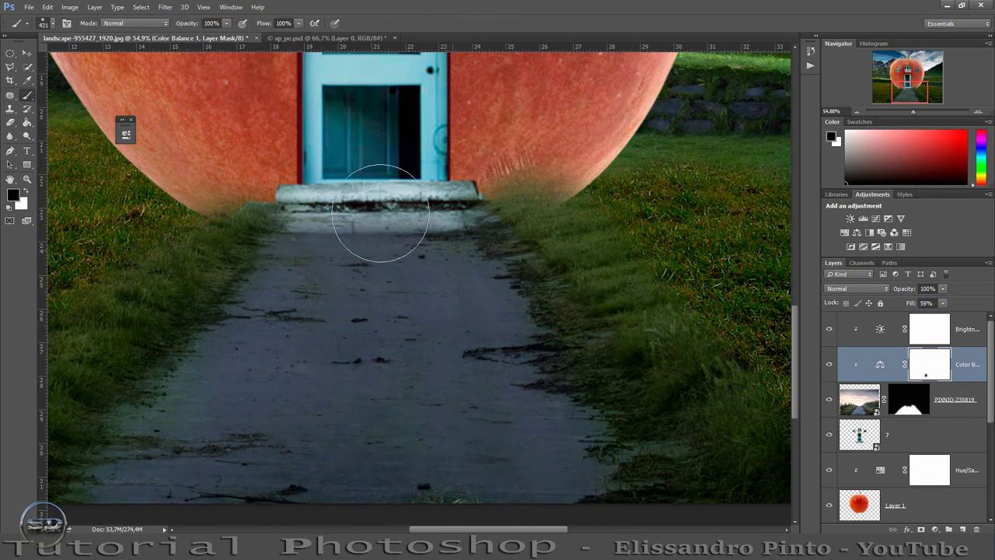
pyautogui.scroll(-1, 793, 381)
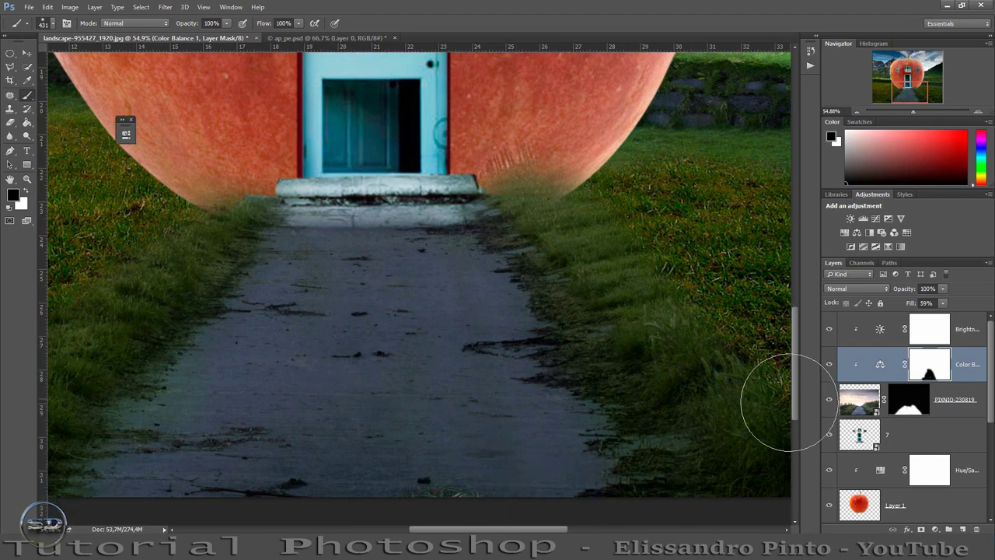
pyautogui.moveTo(586, 486)
pyautogui.mouseDown()
pyautogui.moveTo(613, 477)
pyautogui.moveTo(473, 279)
pyautogui.mouseUp()
pyautogui.moveTo(913, 107); pyautogui.dragTo(906, 110)
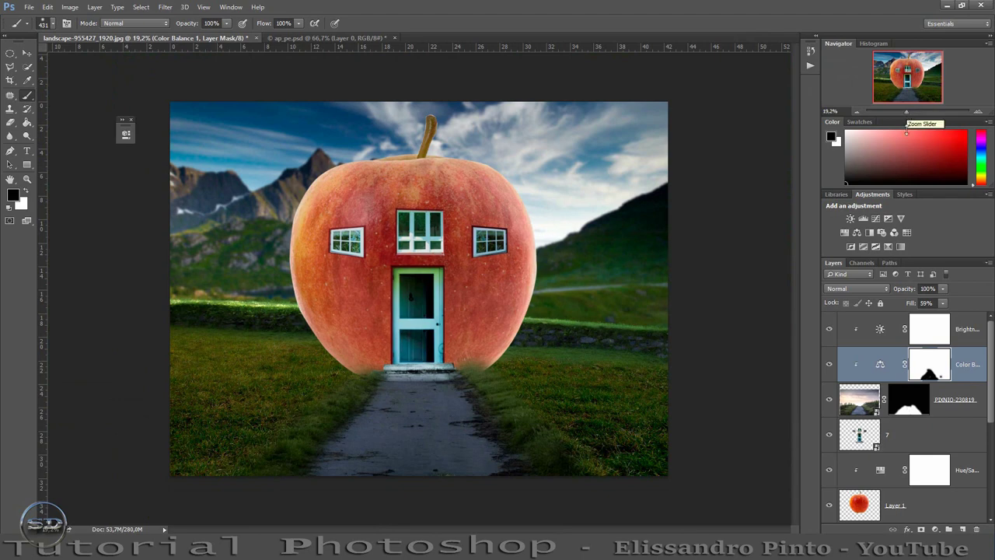
# Clip a Brightness/Contrast layer to layer 7 with brightness -78 and contrast 31
pyautogui.click(859, 447)
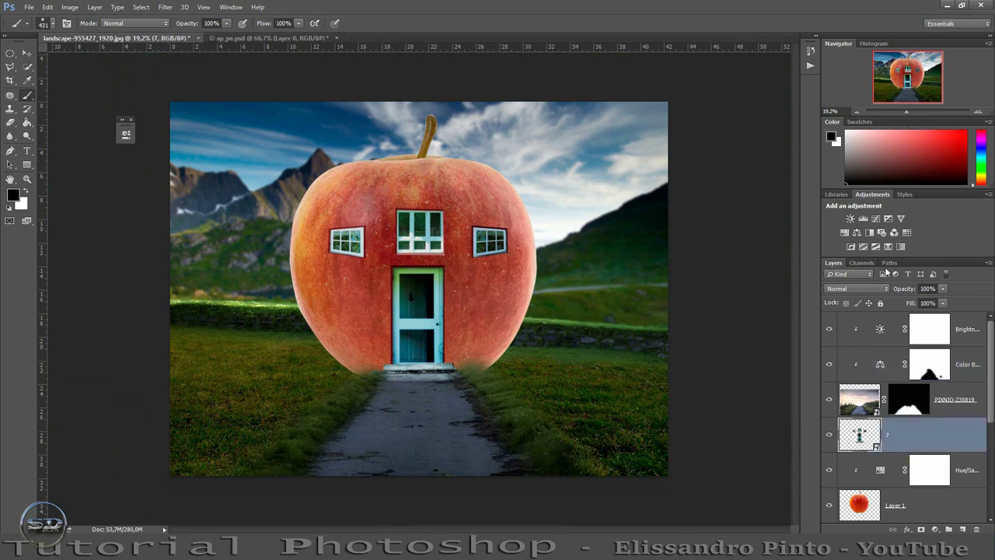
pyautogui.click(852, 218)
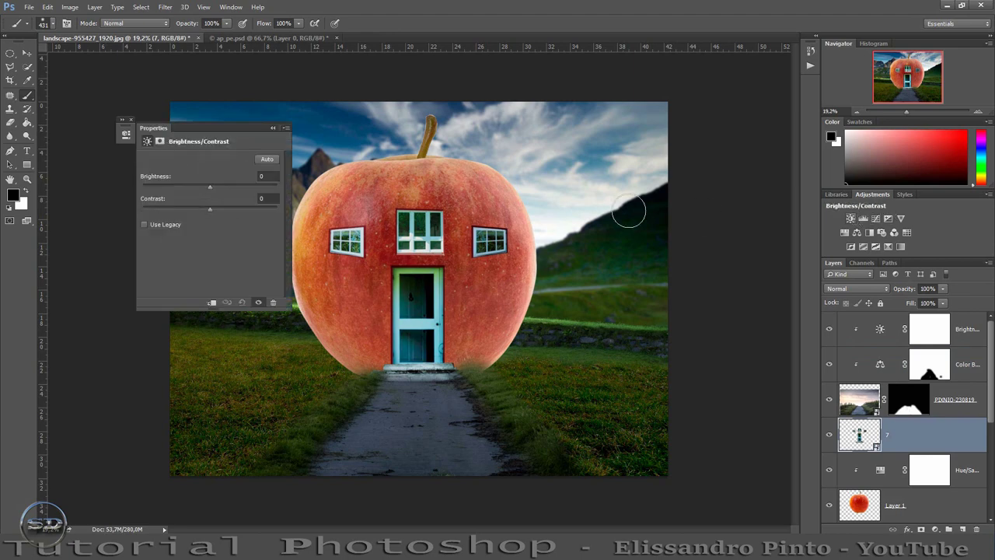
pyautogui.click(212, 303)
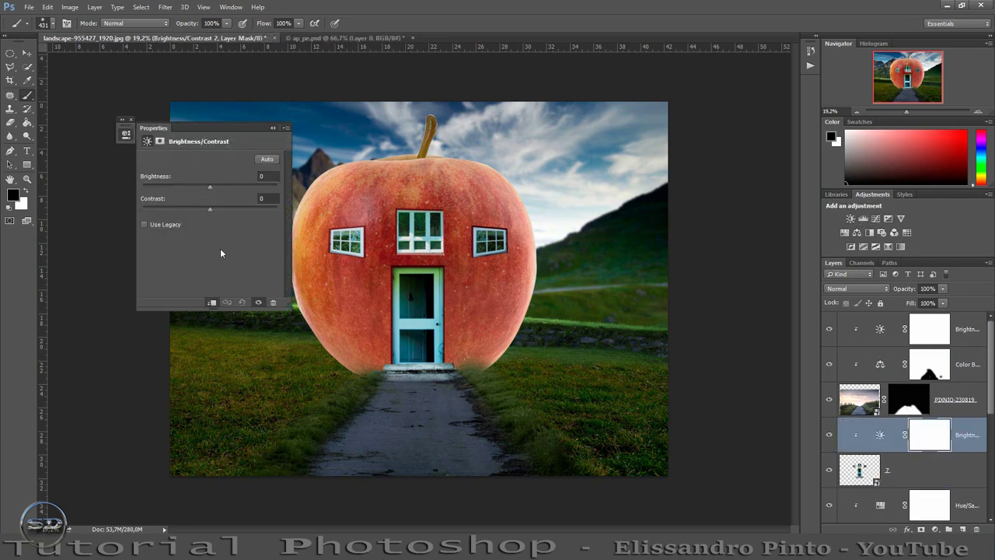
pyautogui.moveTo(210, 187); pyautogui.dragTo(174, 191)
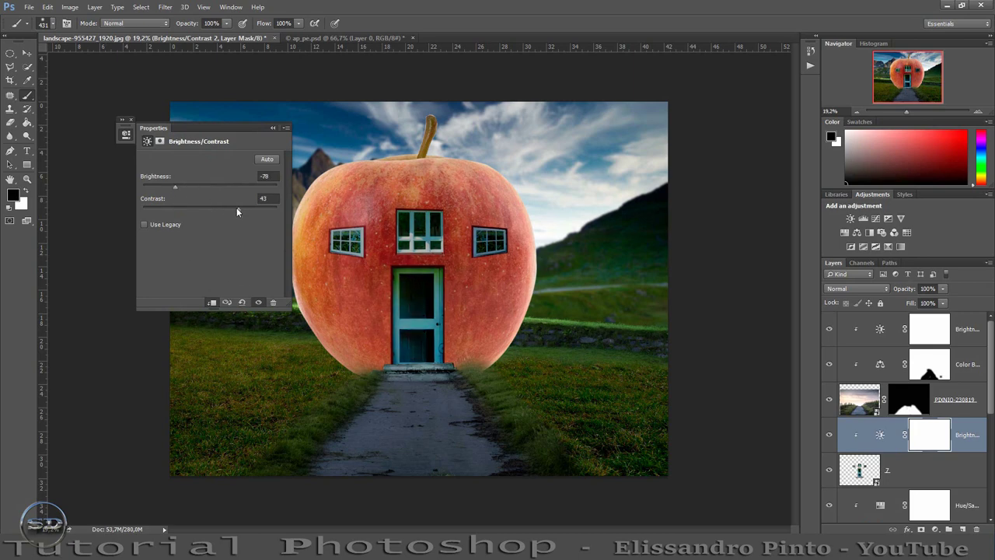
pyautogui.moveTo(236, 207); pyautogui.dragTo(230, 207)
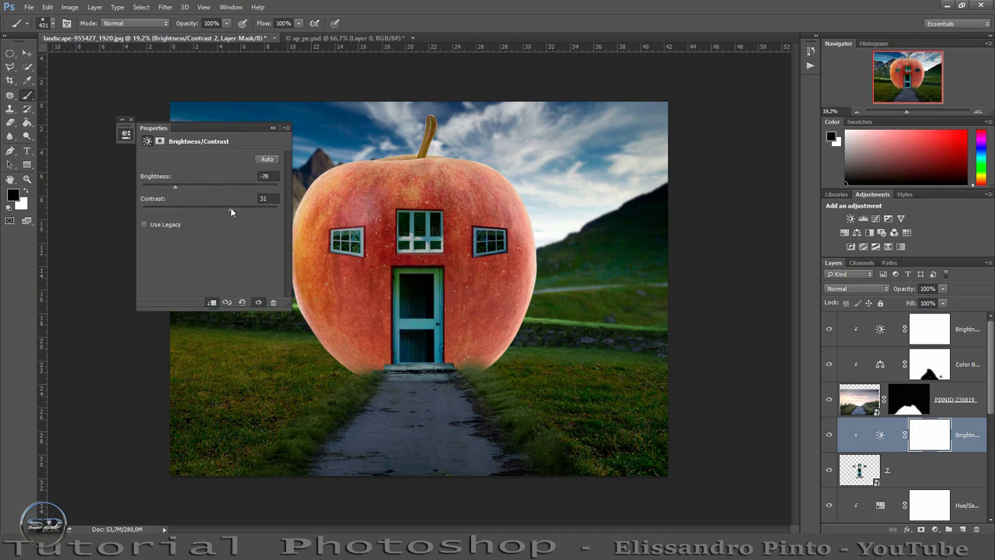
pyautogui.click(273, 129)
pyautogui.moveTo(992, 386); pyautogui.dragTo(992, 500)
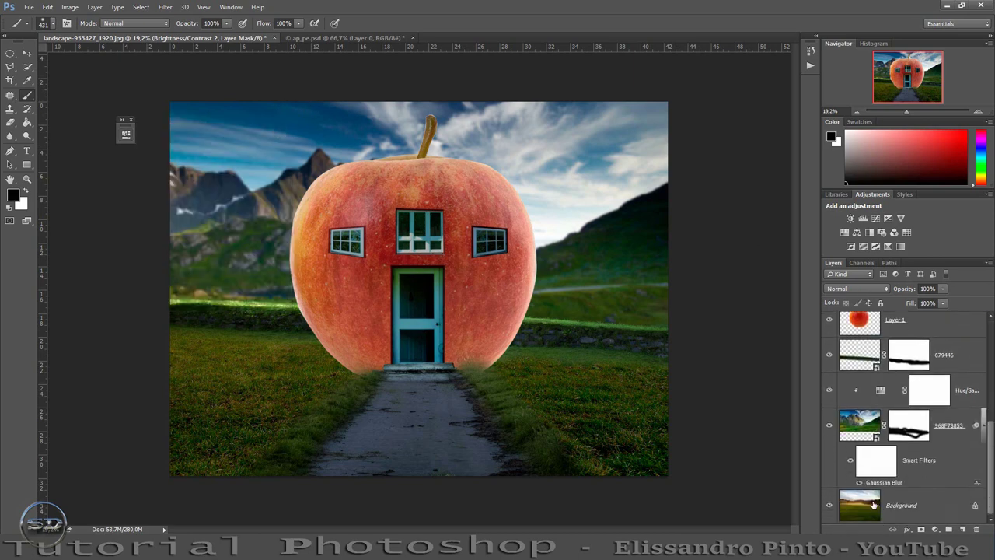
# Copy a full-width rectangle of the Background's lower meadow into a new Layer 2
pyautogui.click(874, 505)
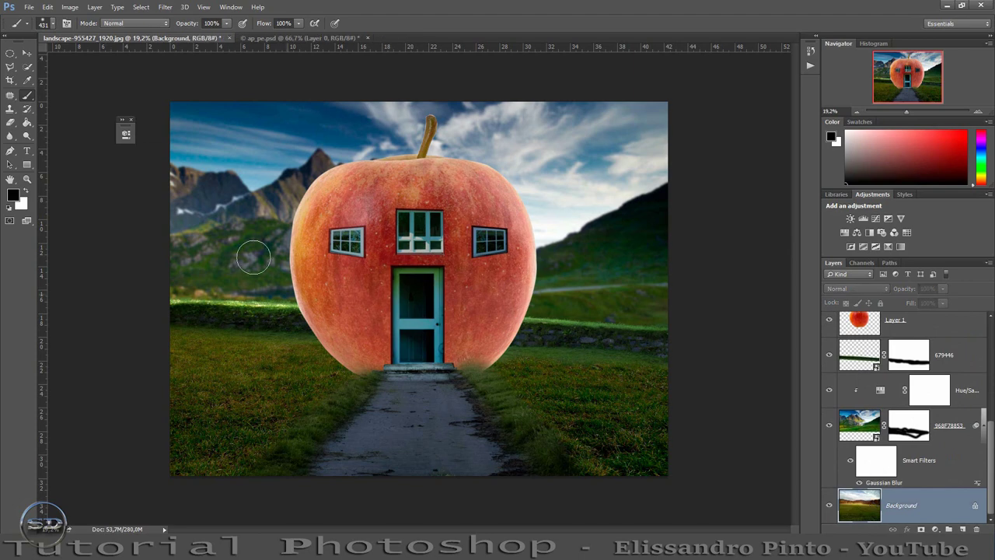
pyautogui.click(10, 52)
pyautogui.rightClick(9, 52)
pyautogui.click(39, 62)
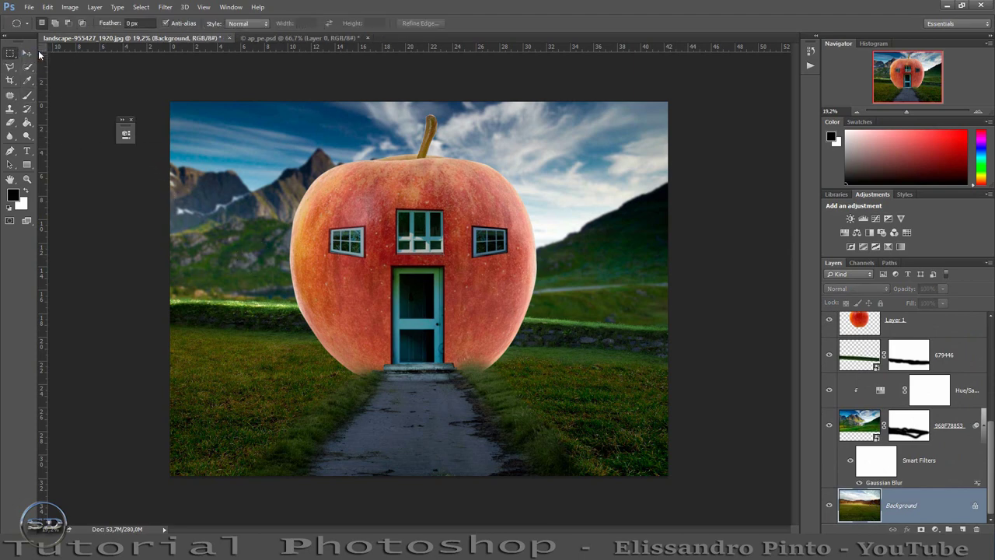
pyautogui.moveTo(160, 311); pyautogui.dragTo(674, 481)
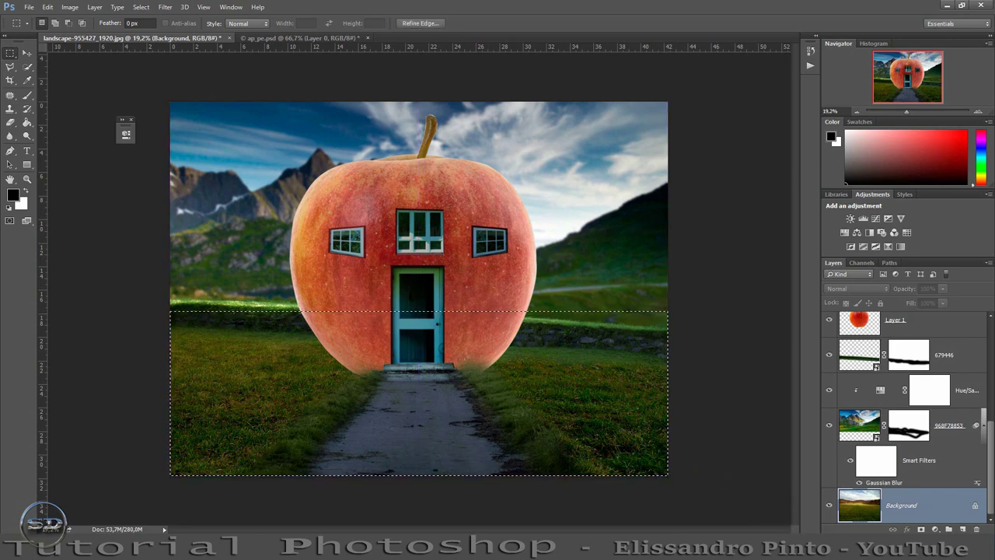
pyautogui.hotkey('ctrl', 'j')
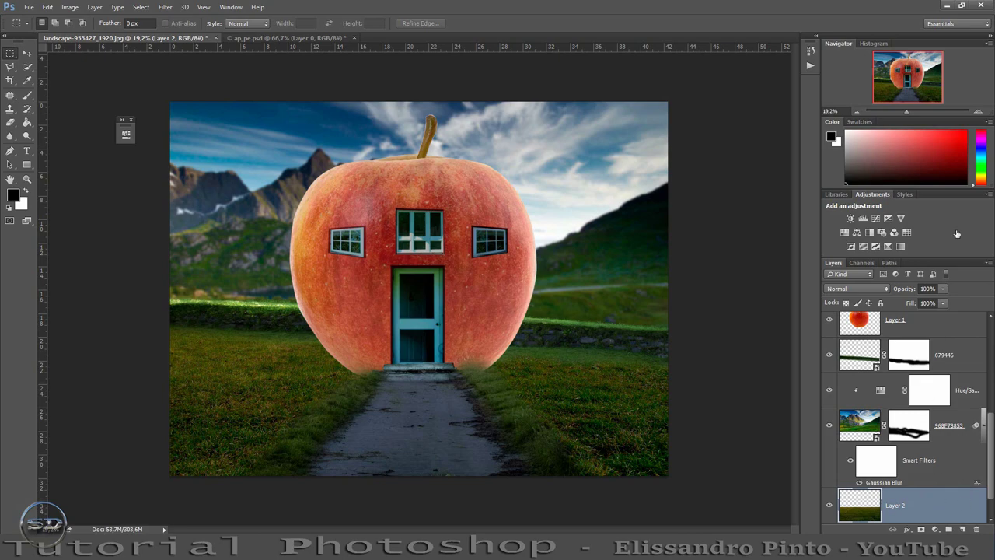
# Move Layer 2 to the top of the layer stack
pyautogui.doubleClick(960, 289)
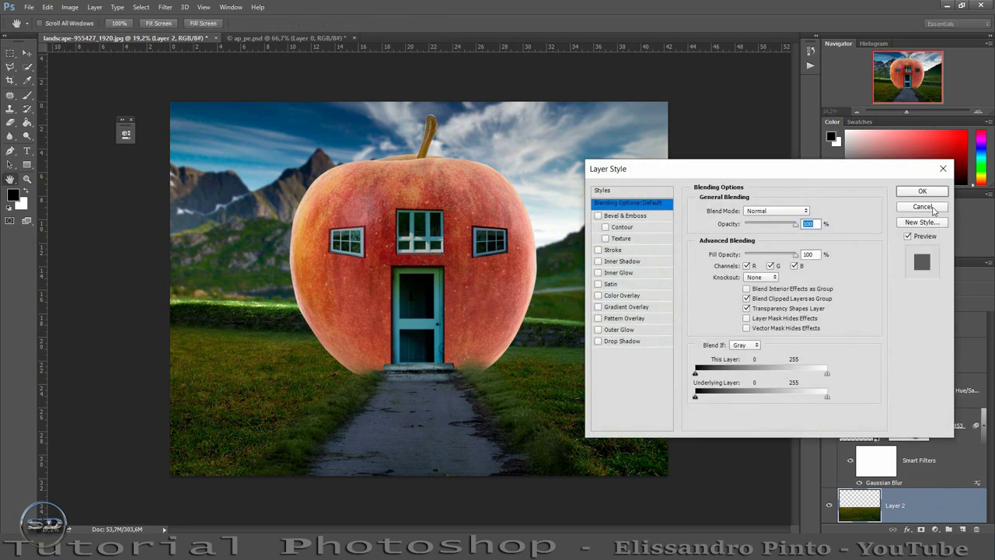
pyautogui.click(922, 206)
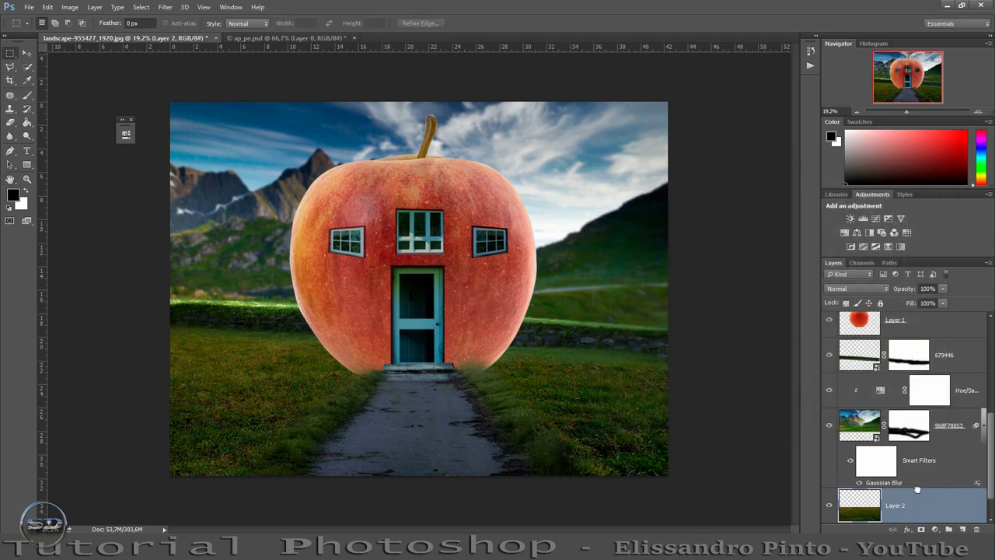
pyautogui.moveTo(917, 488); pyautogui.dragTo(943, 230)
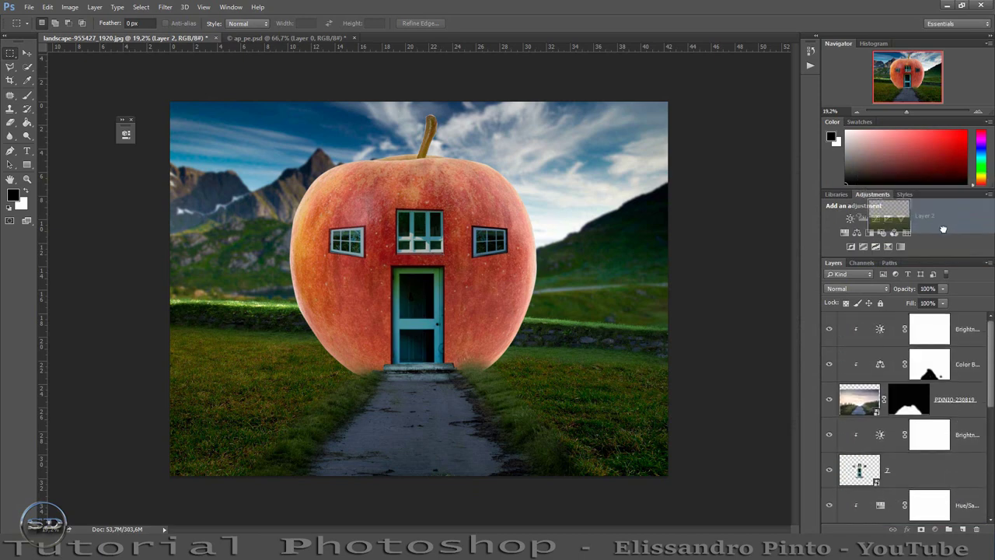
pyautogui.moveTo(943, 229); pyautogui.dragTo(928, 324)
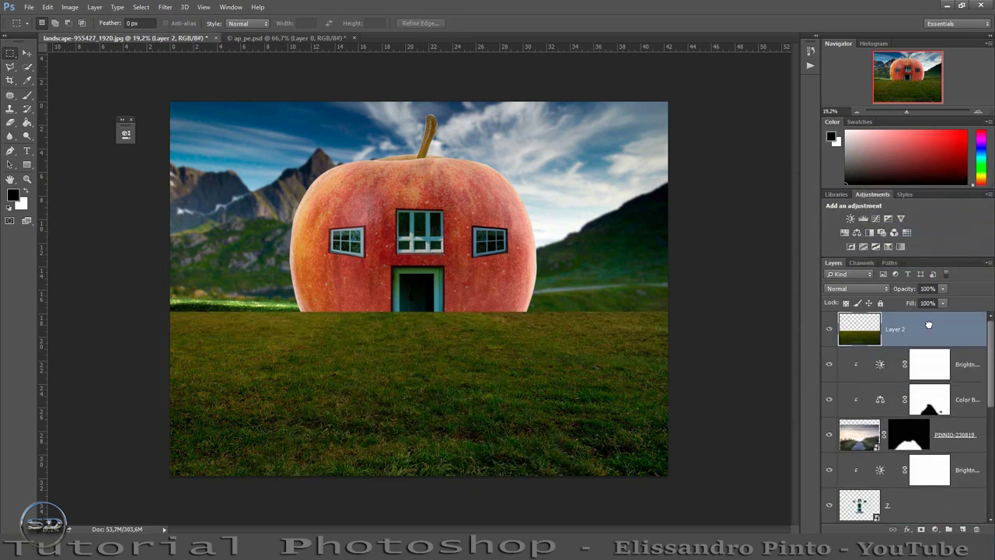
# Give Layer 2 a black-filled mask and set up a 249 px brush painting white
pyautogui.click(922, 528)
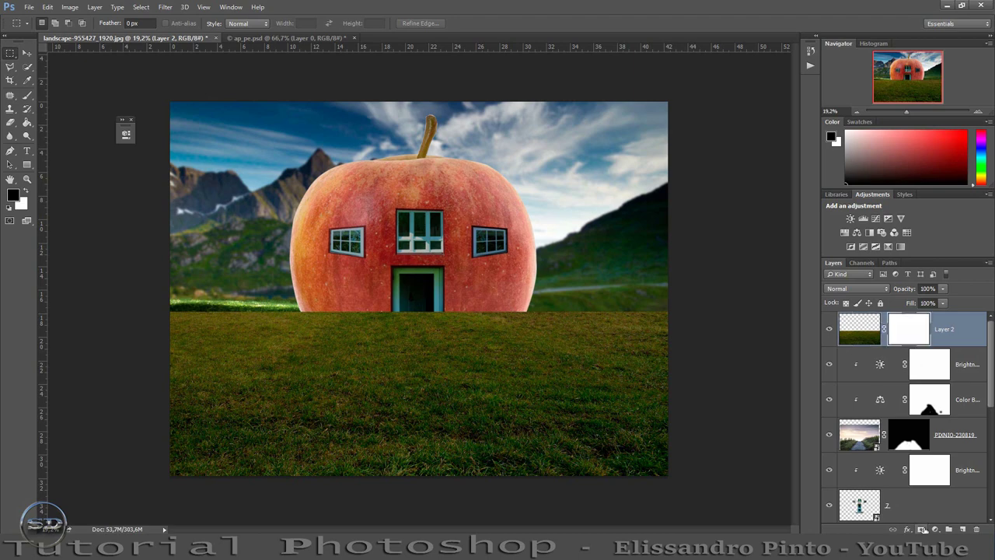
pyautogui.click(27, 126)
pyautogui.click(344, 397)
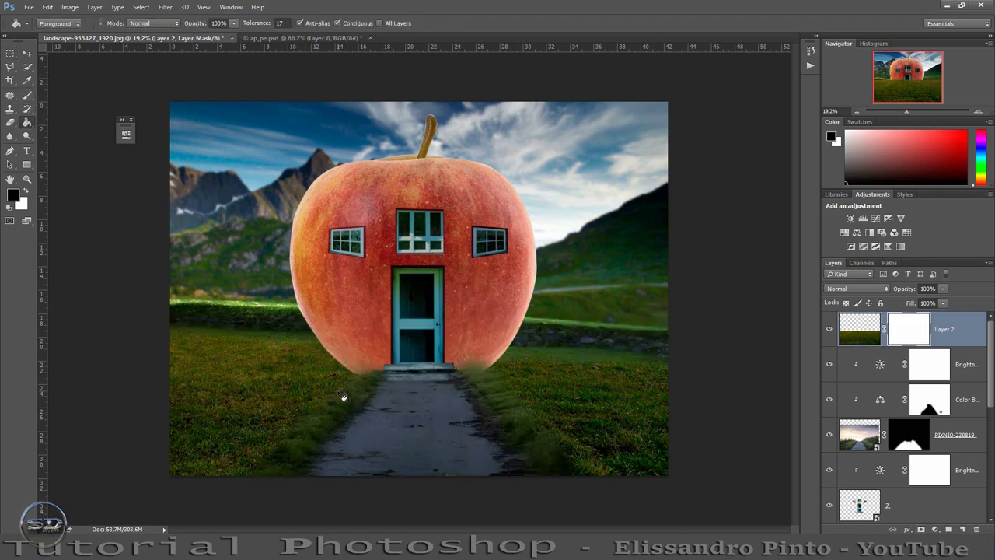
pyautogui.click(26, 94)
pyautogui.rightClick(470, 340)
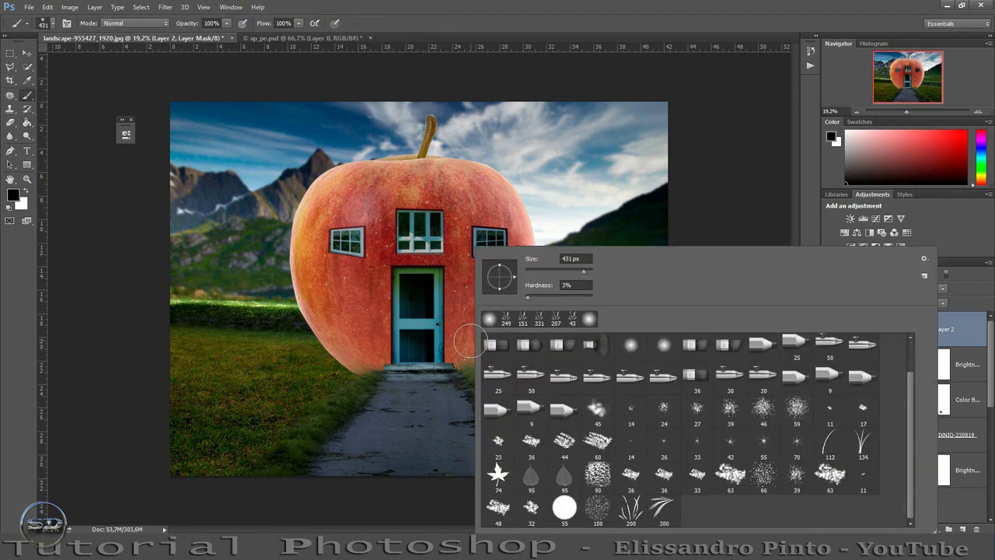
pyautogui.click(506, 321)
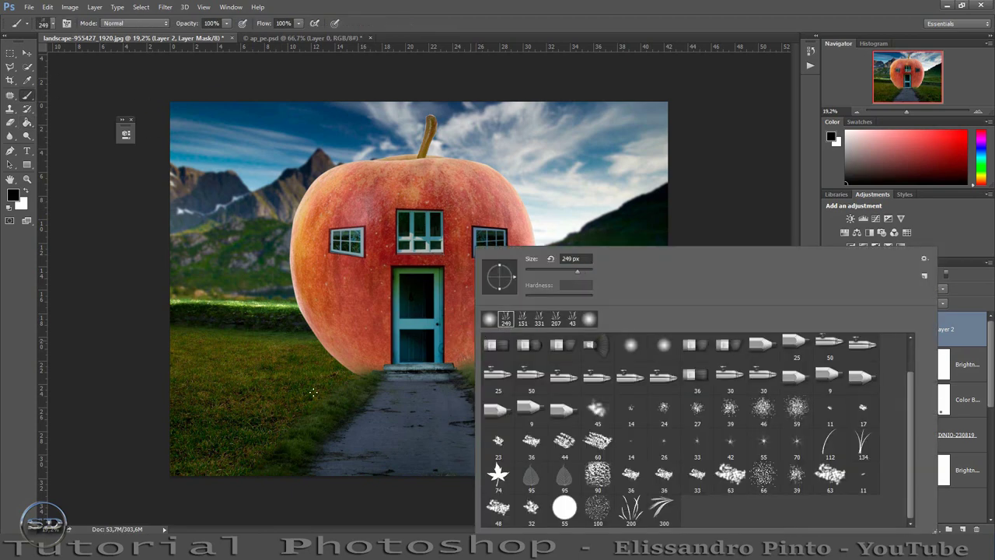
pyautogui.click(3, 369)
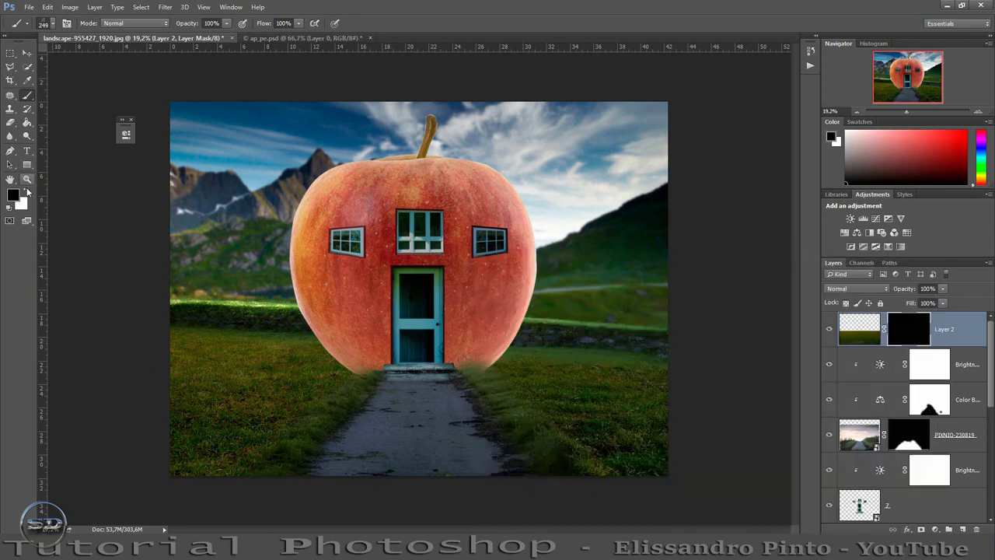
pyautogui.click(26, 191)
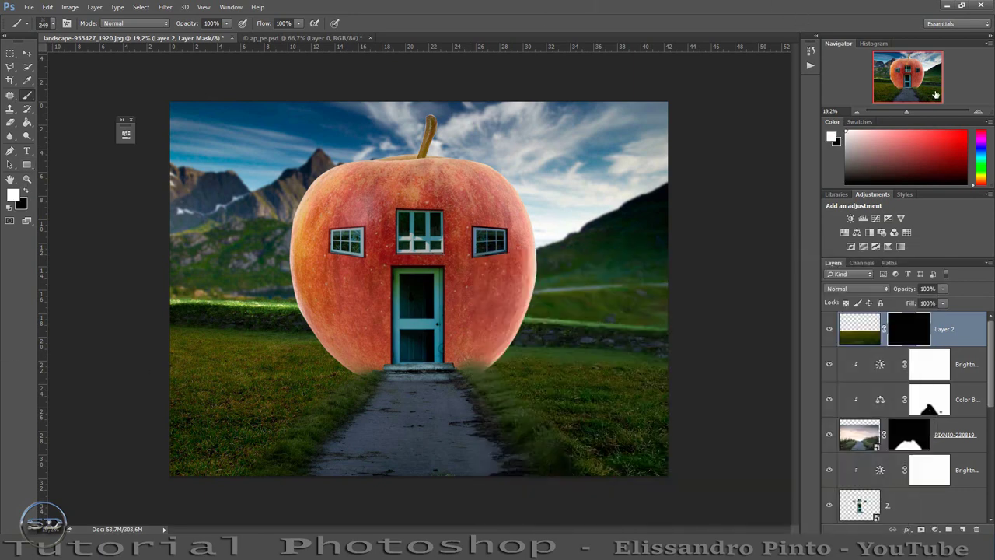
# Paint grass blades with a 111 px brush beside the doorstep and over the apple's lower-left edge
pyautogui.moveTo(908, 111); pyautogui.dragTo(915, 110)
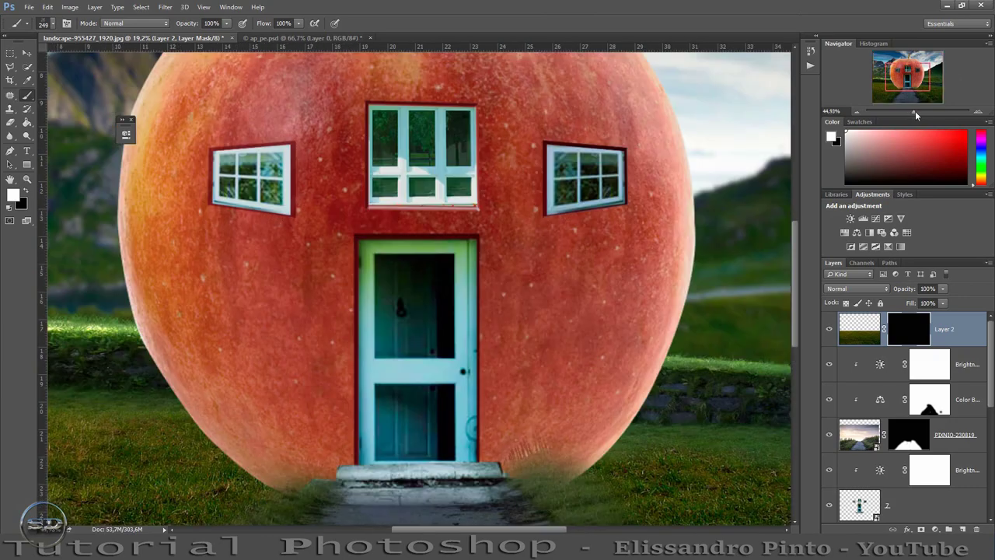
pyautogui.moveTo(905, 76); pyautogui.dragTo(911, 92)
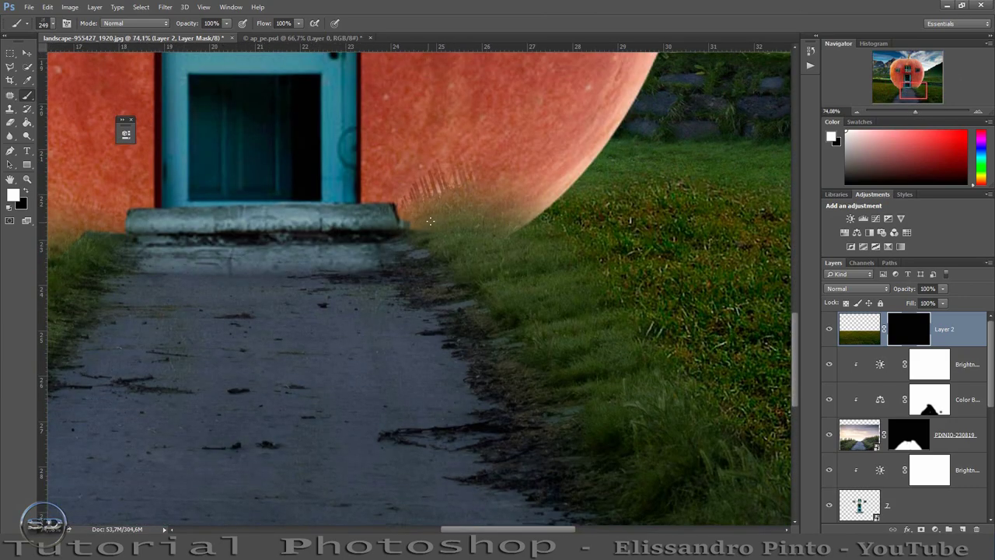
pyautogui.click(455, 209)
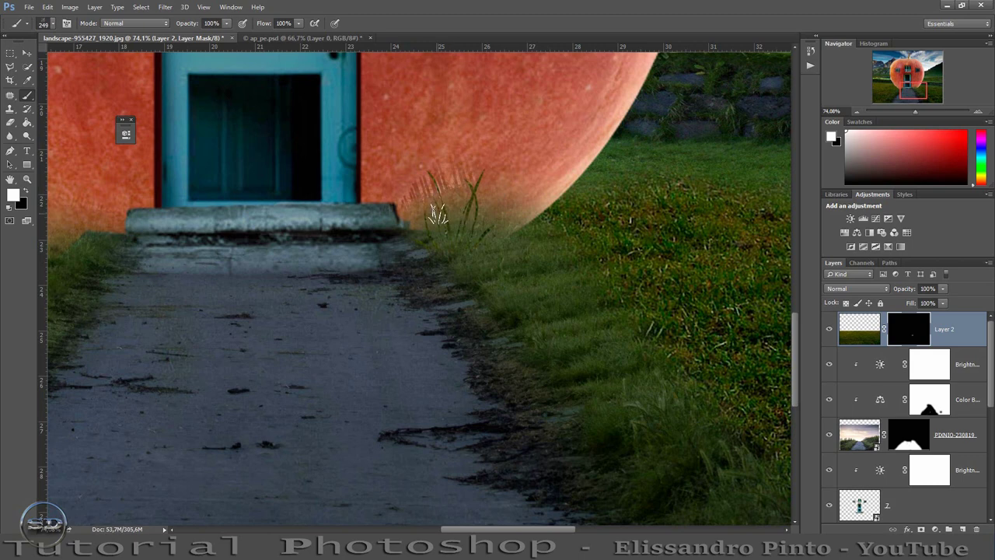
pyautogui.moveTo(438, 213)
pyautogui.mouseDown()
pyautogui.moveTo(409, 222)
pyautogui.moveTo(498, 211)
pyautogui.mouseUp()
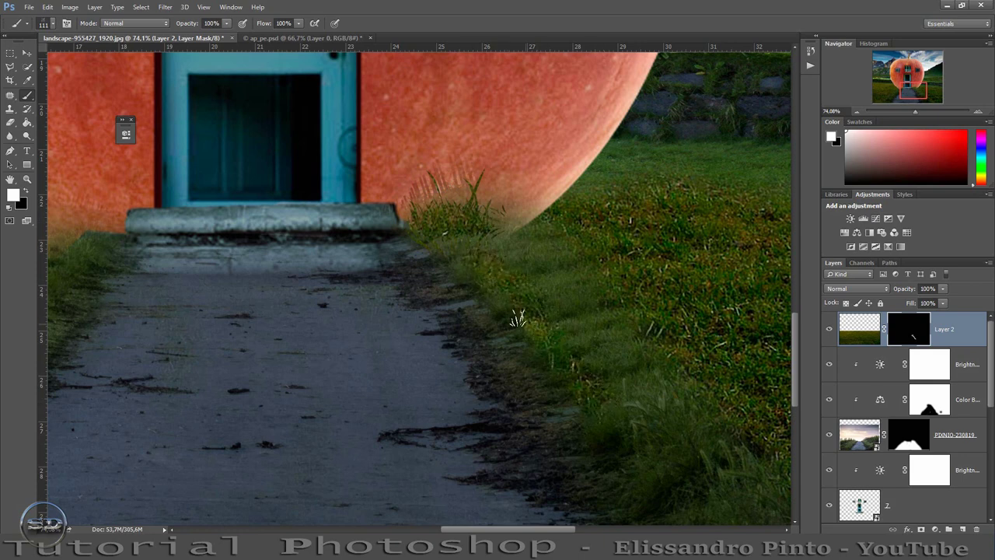
pyautogui.moveTo(518, 322); pyautogui.dragTo(533, 322)
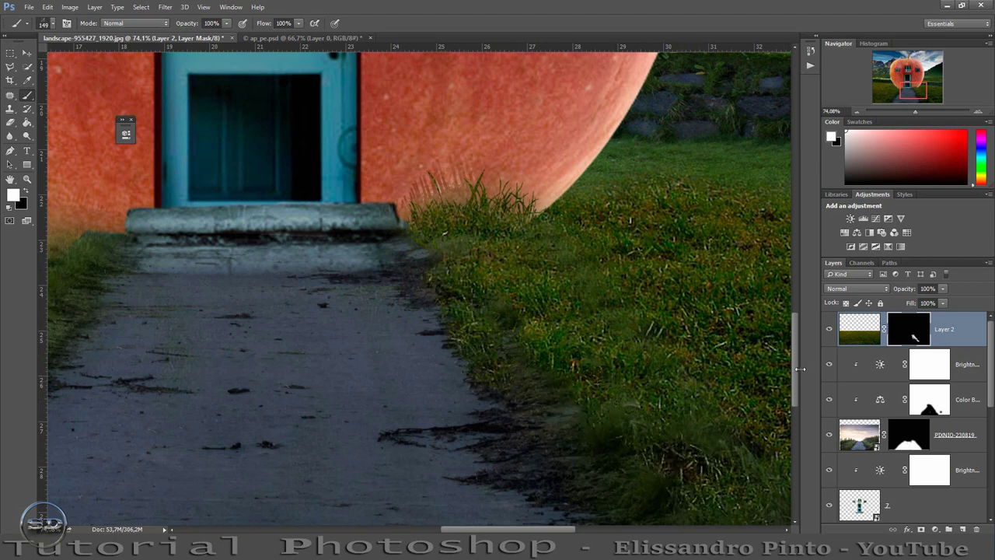
pyautogui.moveTo(794, 378)
pyautogui.mouseDown()
pyautogui.moveTo(796, 407)
pyautogui.moveTo(692, 435)
pyautogui.moveTo(763, 460)
pyautogui.mouseUp()
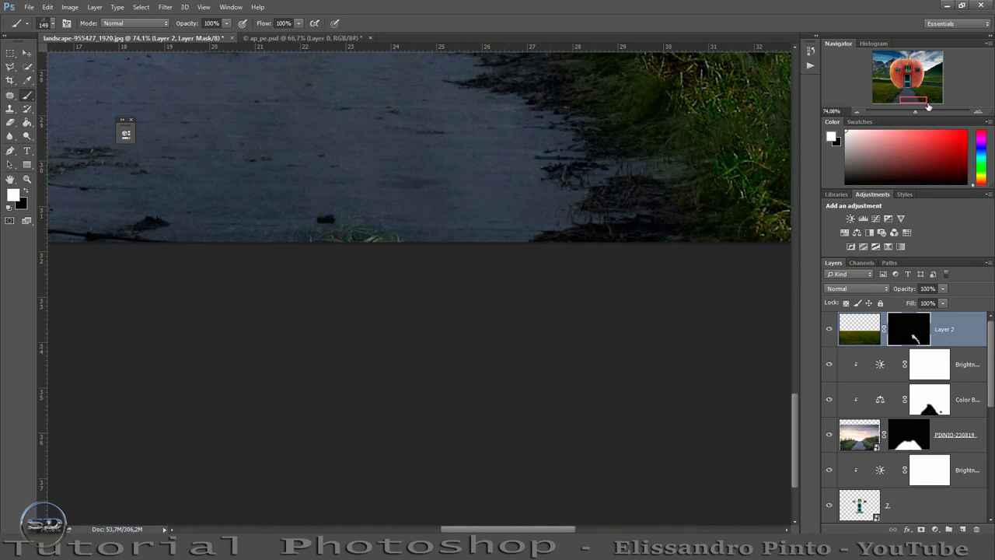
pyautogui.moveTo(914, 99); pyautogui.dragTo(882, 95)
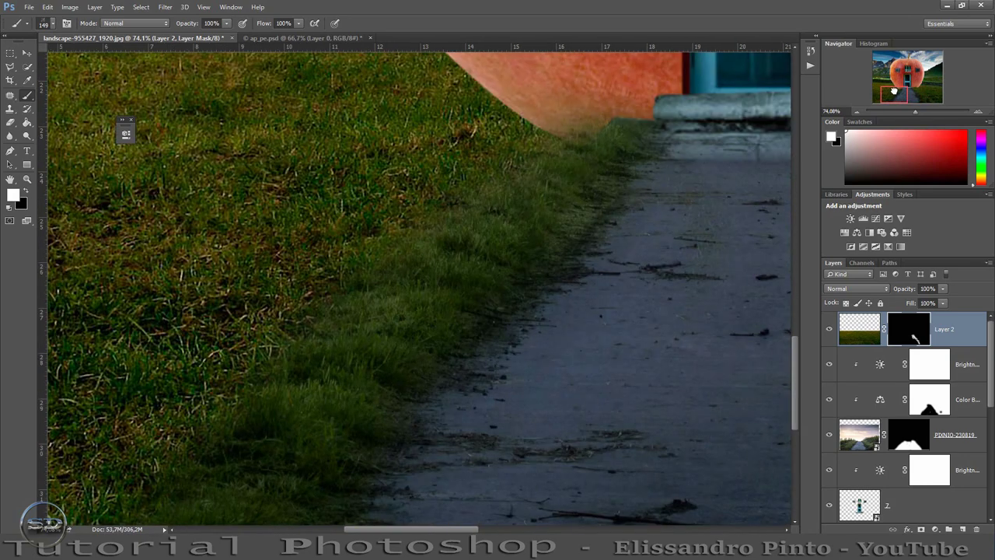
pyautogui.moveTo(616, 105)
pyautogui.mouseDown()
pyautogui.moveTo(568, 134)
pyautogui.moveTo(591, 108)
pyautogui.moveTo(638, 109)
pyautogui.mouseUp()
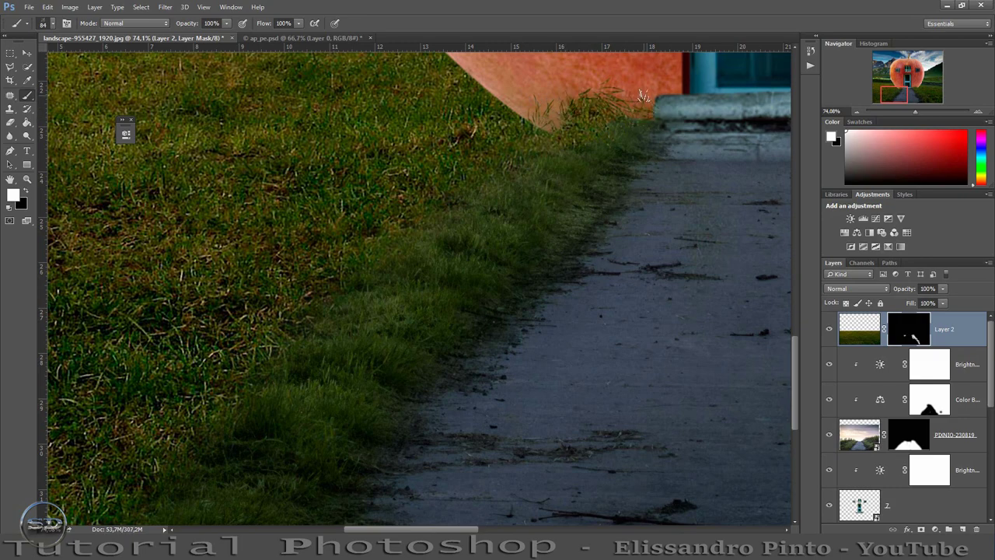
# Reveal grass texture along the path with a 260 px brush and paint tall blades up the right base
pyautogui.click(548, 198)
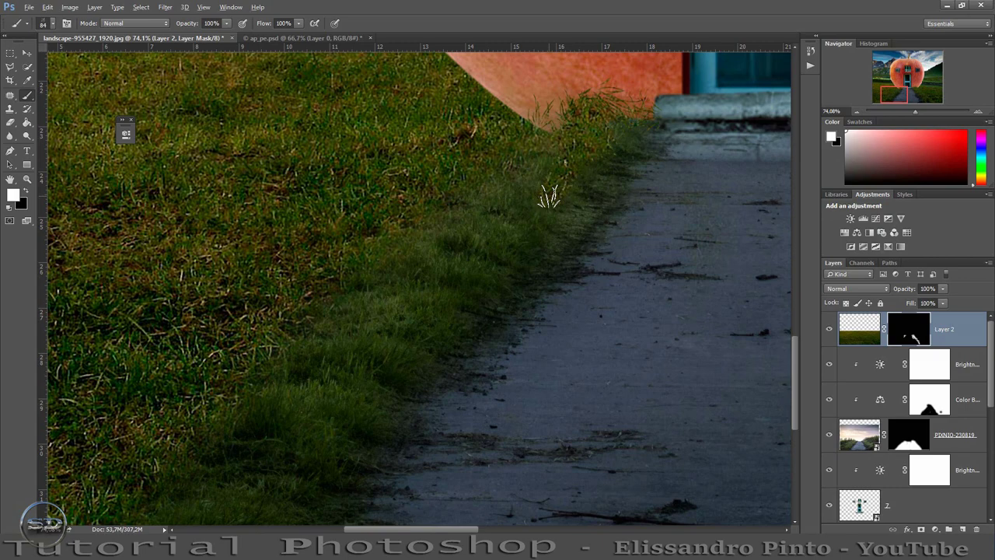
pyautogui.moveTo(548, 198); pyautogui.dragTo(584, 193)
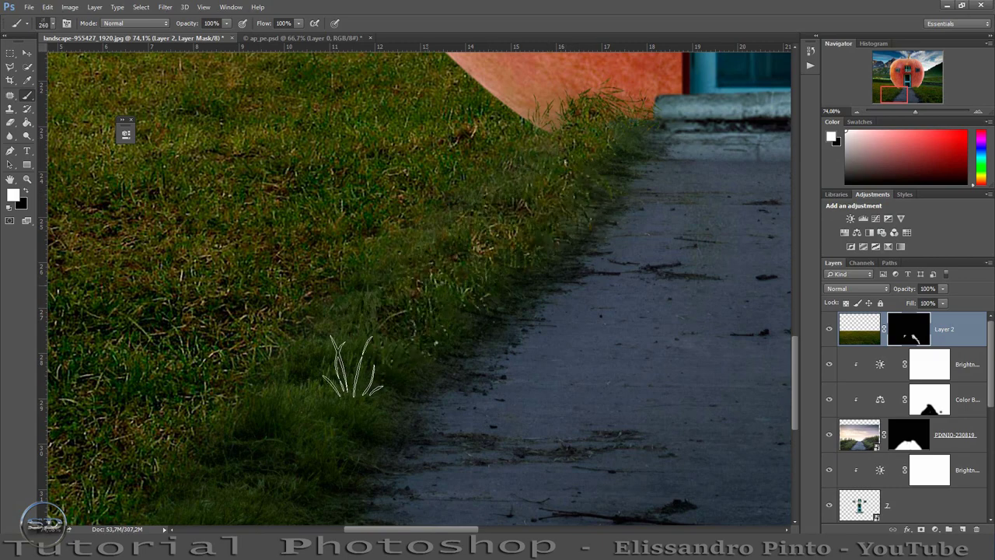
pyautogui.moveTo(333, 378); pyautogui.dragTo(256, 433)
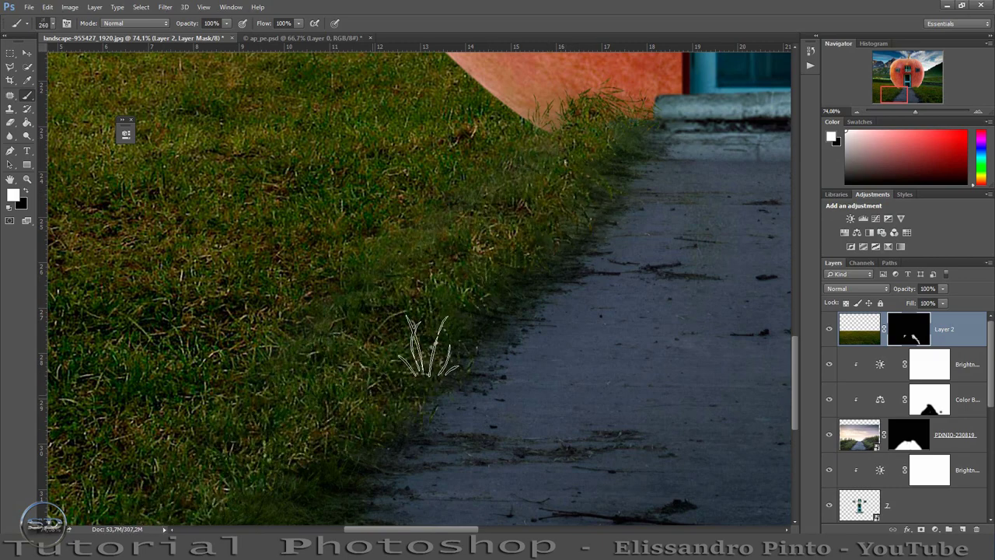
pyautogui.moveTo(428, 346)
pyautogui.mouseDown()
pyautogui.moveTo(519, 263)
pyautogui.moveTo(669, 70)
pyautogui.mouseUp()
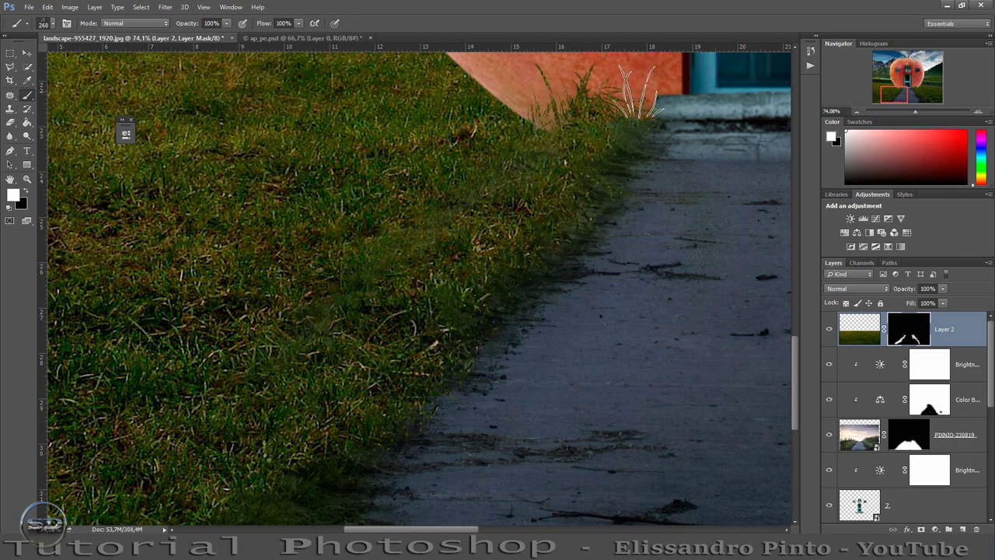
pyautogui.moveTo(893, 94); pyautogui.dragTo(907, 94)
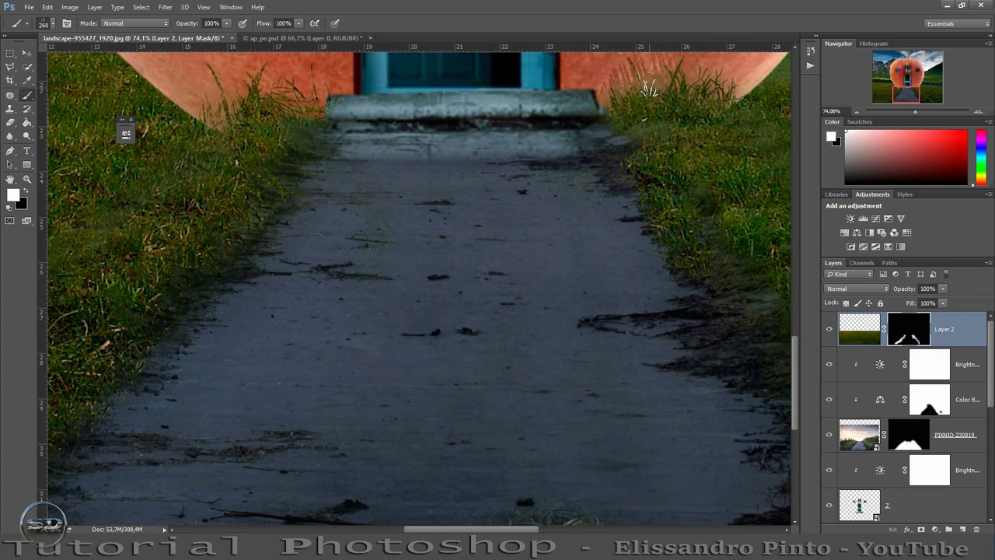
pyautogui.moveTo(655, 109); pyautogui.dragTo(766, 79)
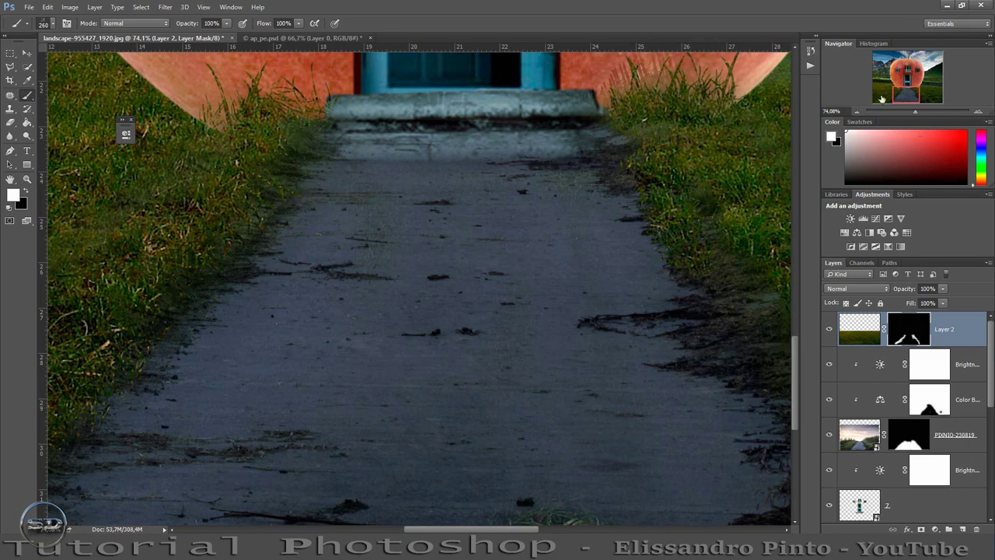
pyautogui.hotkey('ctrl', '0')
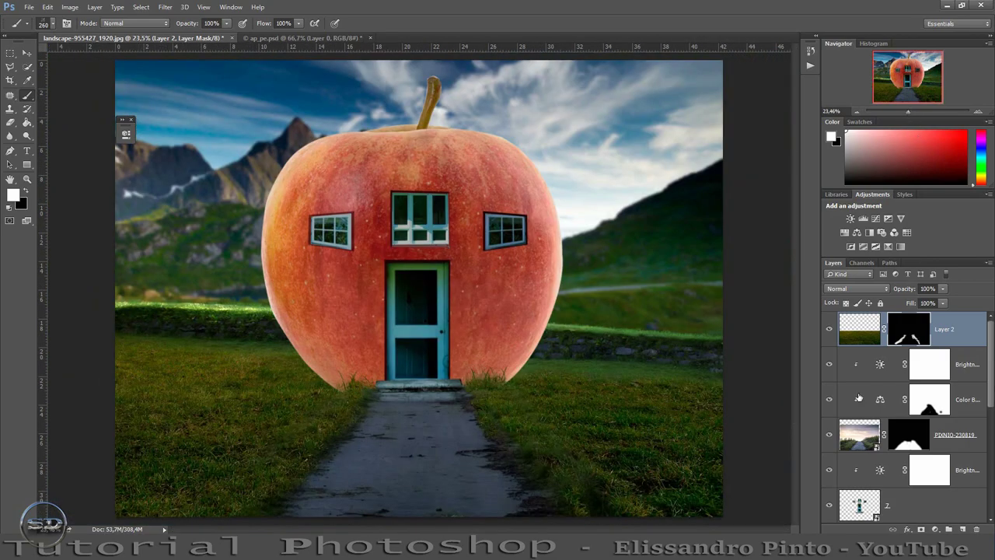
# Add a new layer clipped to Layer 1 and pick a soft round brush of about 1300 px
pyautogui.scroll(-10, 902, 374)
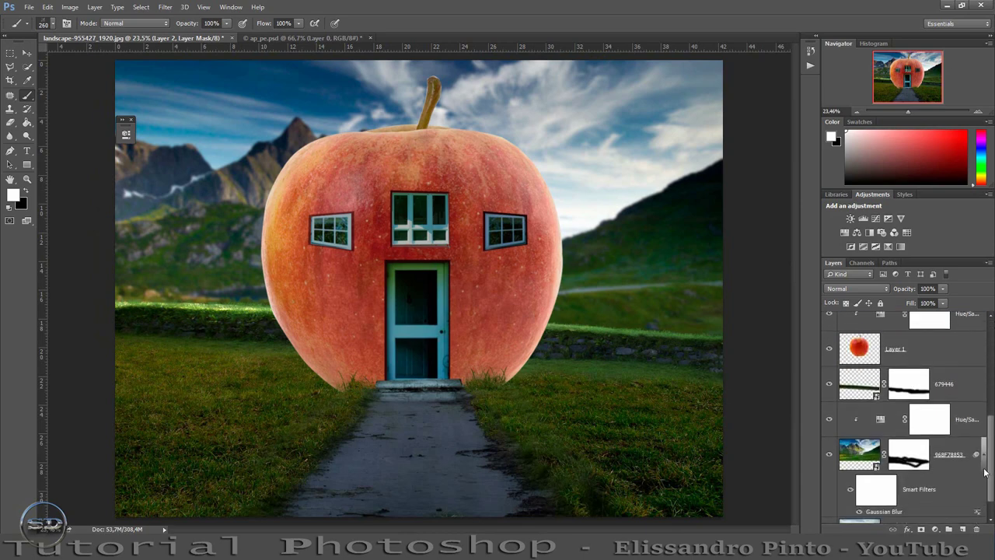
pyautogui.click(897, 352)
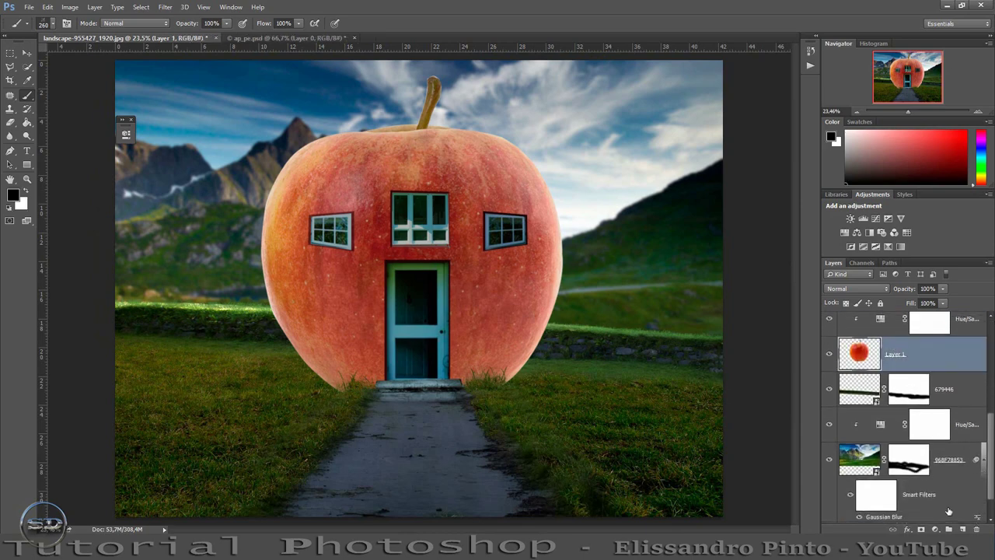
pyautogui.click(963, 529)
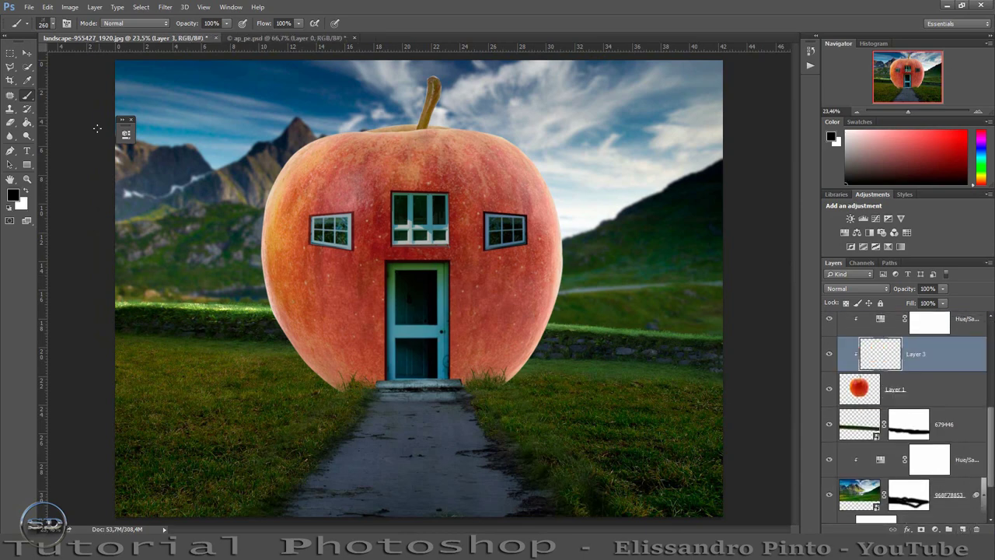
pyautogui.rightClick(228, 189)
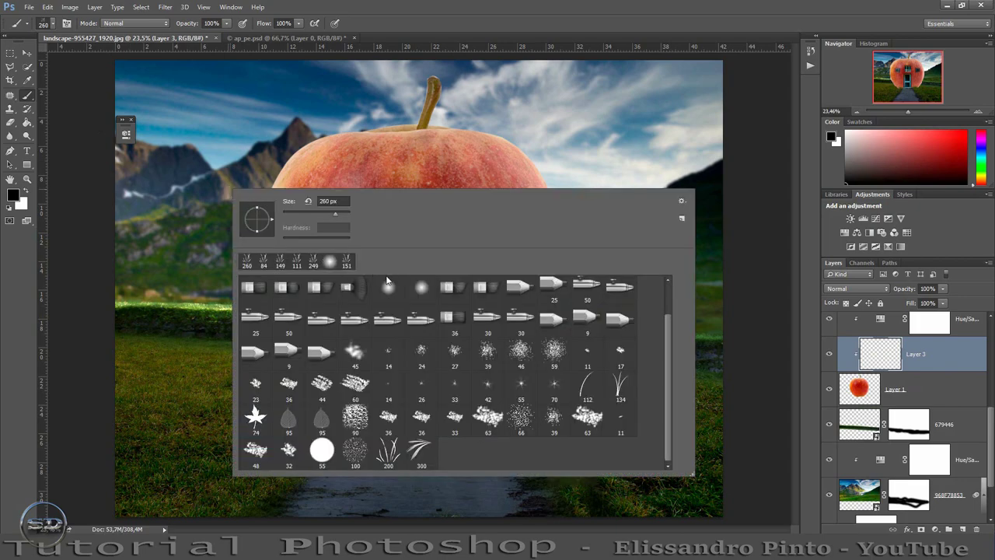
pyautogui.click(327, 261)
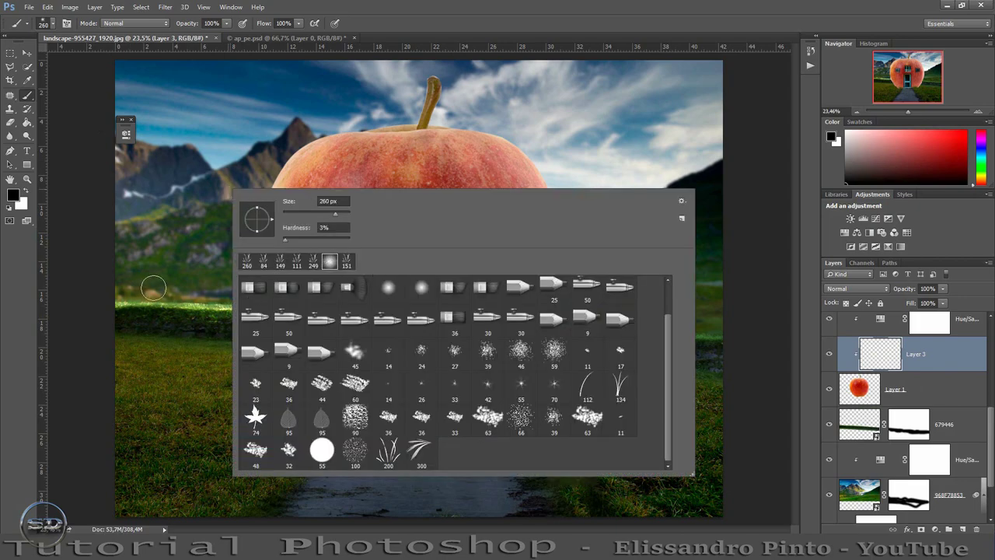
pyautogui.press('Return')
pyautogui.moveTo(148, 286); pyautogui.dragTo(222, 274)
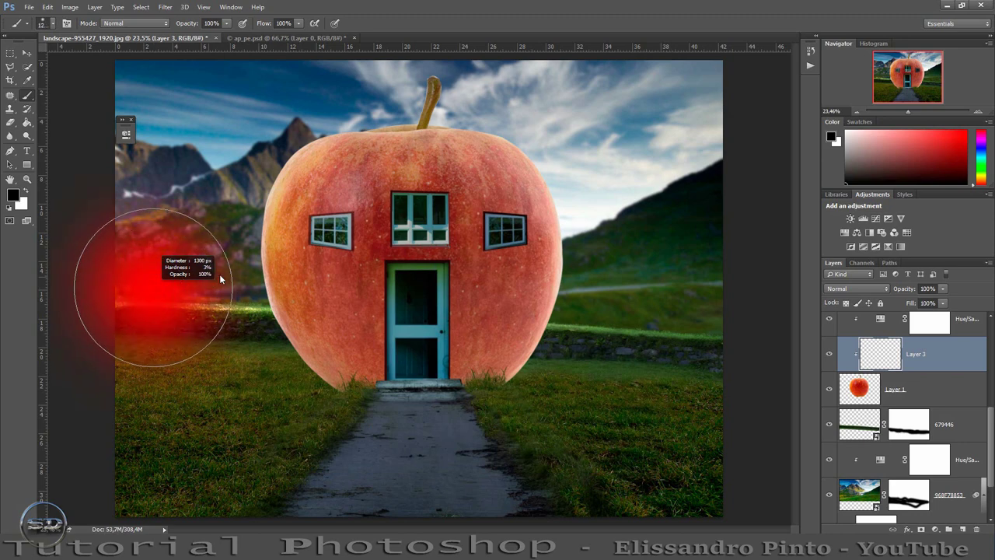
# Paint a black shadow along the apple's base and set the layer's fill to 64%
pyautogui.moveTo(292, 384); pyautogui.dragTo(304, 392)
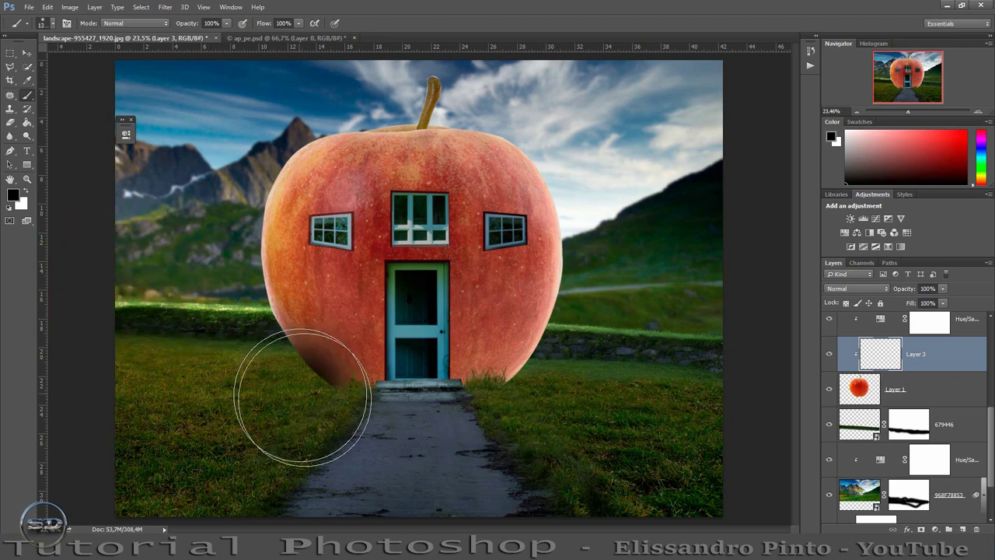
pyautogui.moveTo(552, 356)
pyautogui.mouseDown()
pyautogui.moveTo(381, 410)
pyautogui.moveTo(295, 371)
pyautogui.moveTo(300, 355)
pyautogui.mouseUp()
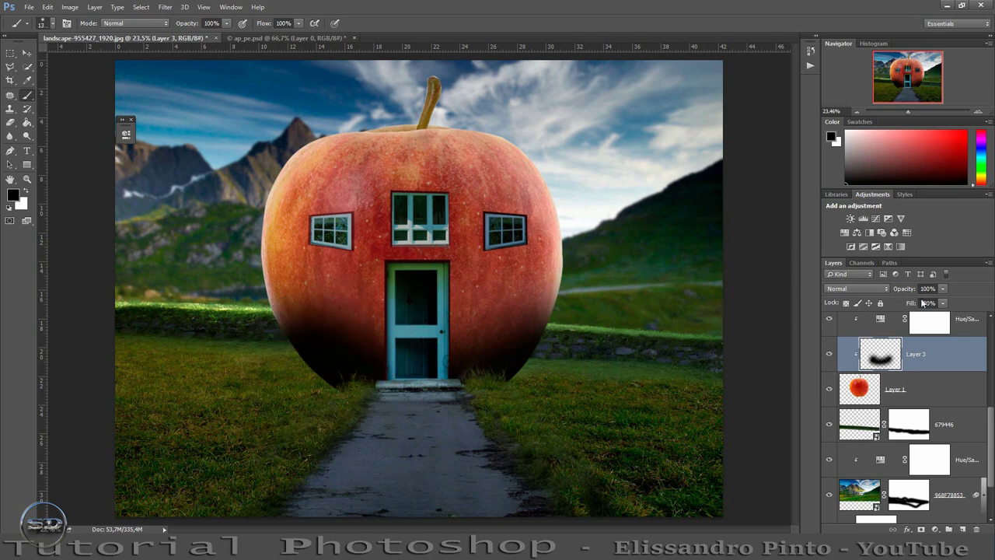
pyautogui.moveTo(913, 306); pyautogui.dragTo(895, 305)
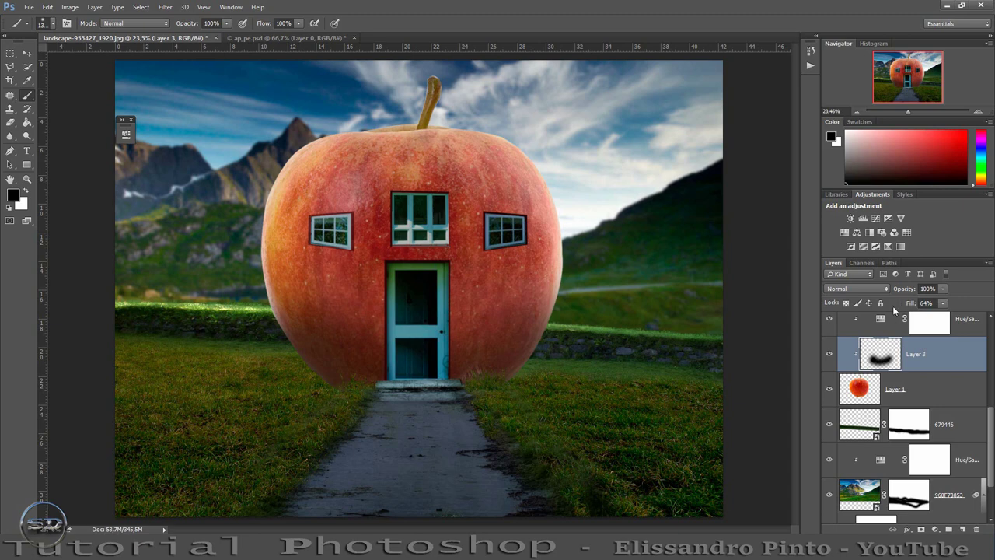
pyautogui.click(859, 400)
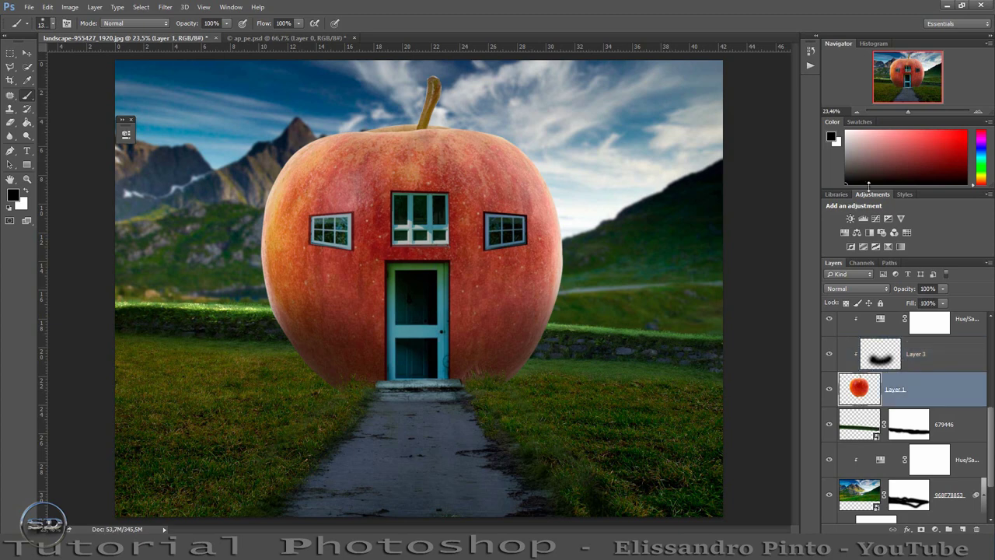
# Add a Brightness/Contrast layer to the apple with brightness -44 and contrast -4
pyautogui.click(850, 220)
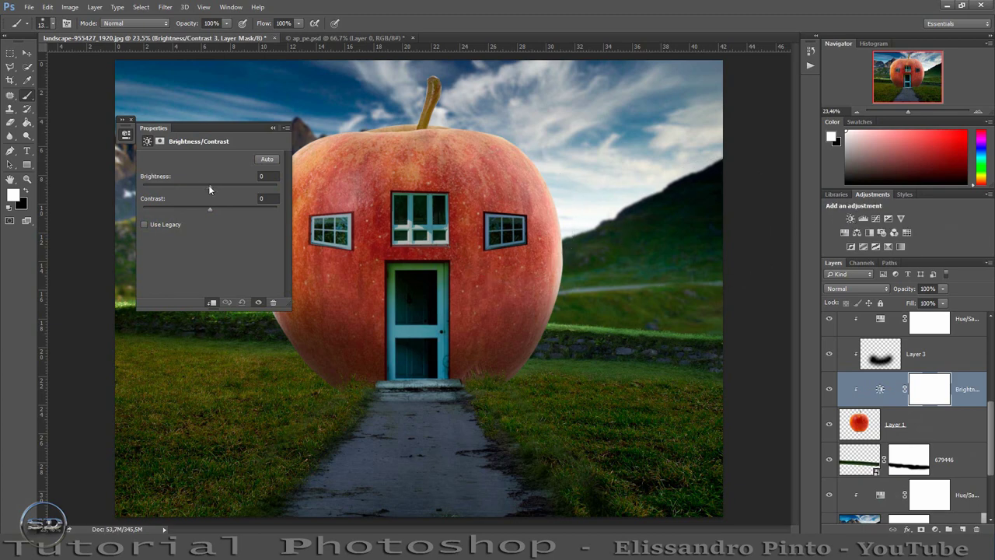
pyautogui.moveTo(209, 187); pyautogui.dragTo(190, 189)
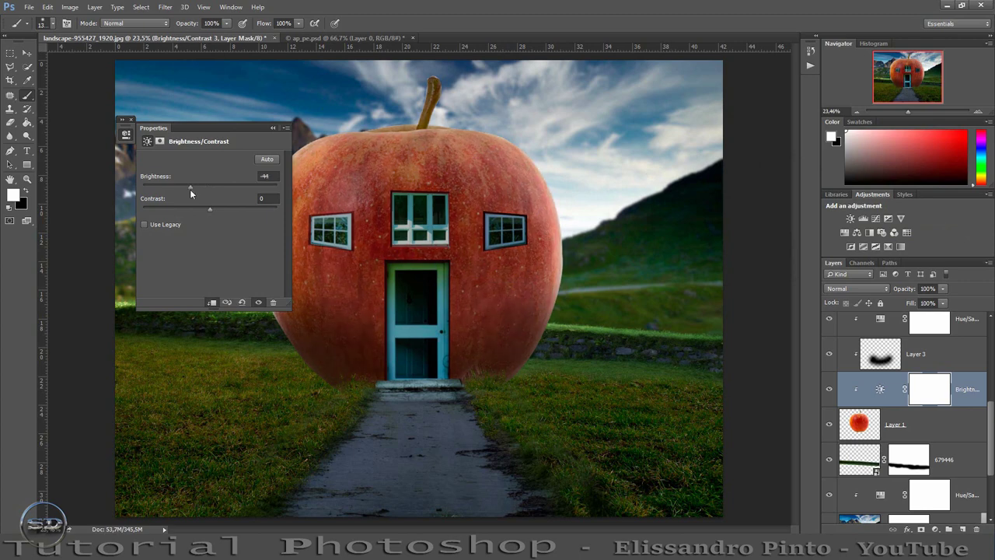
pyautogui.moveTo(208, 209)
pyautogui.mouseDown()
pyautogui.moveTo(188, 210)
pyautogui.moveTo(205, 210)
pyautogui.mouseUp()
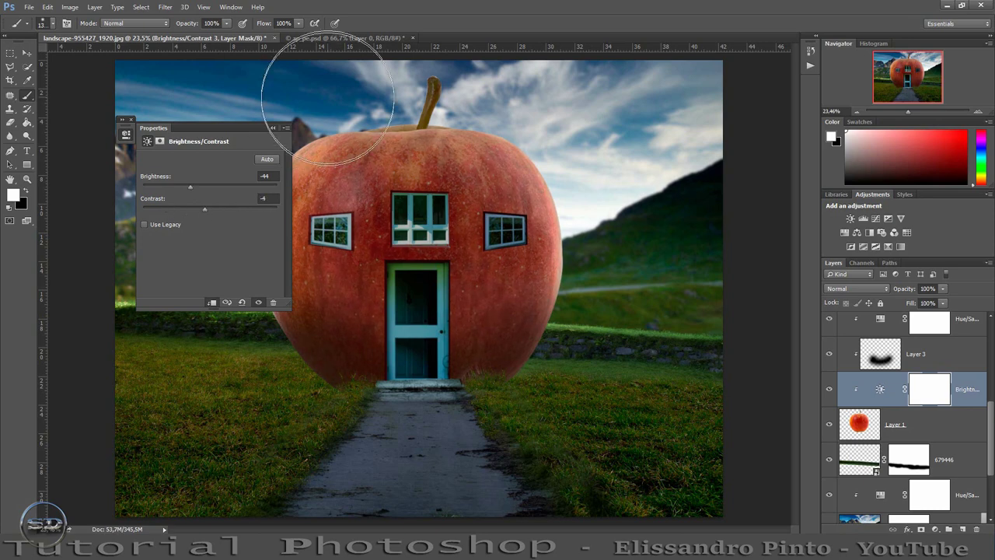
pyautogui.click(274, 127)
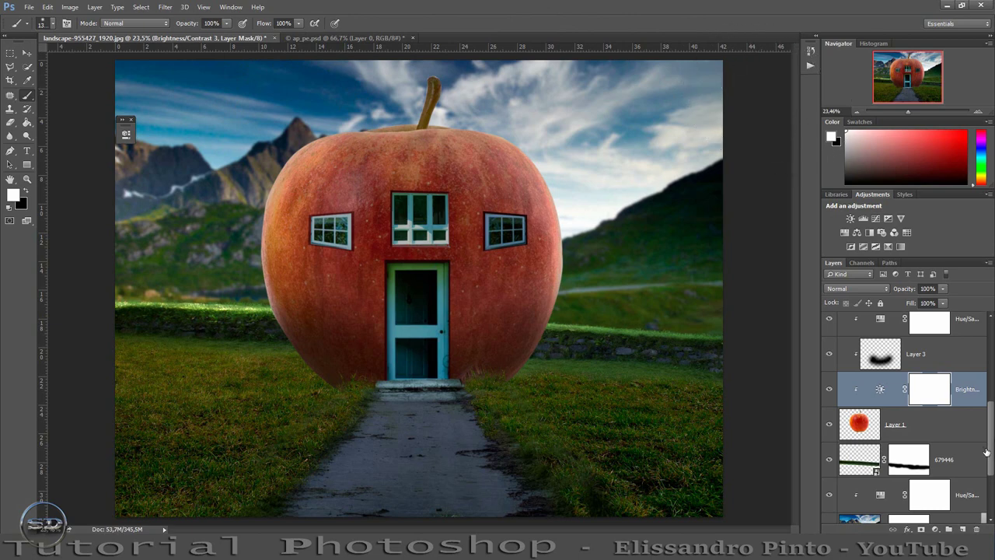
pyautogui.scroll(5, 986, 453)
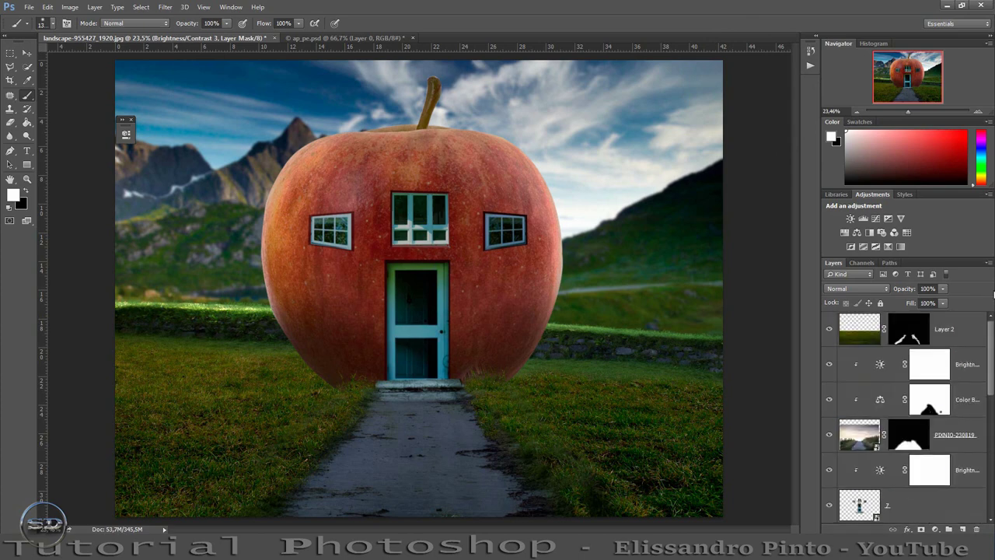
# Paste the chimney above Layer 2, move it onto the apple's top and flip it horizontally
pyautogui.click(975, 335)
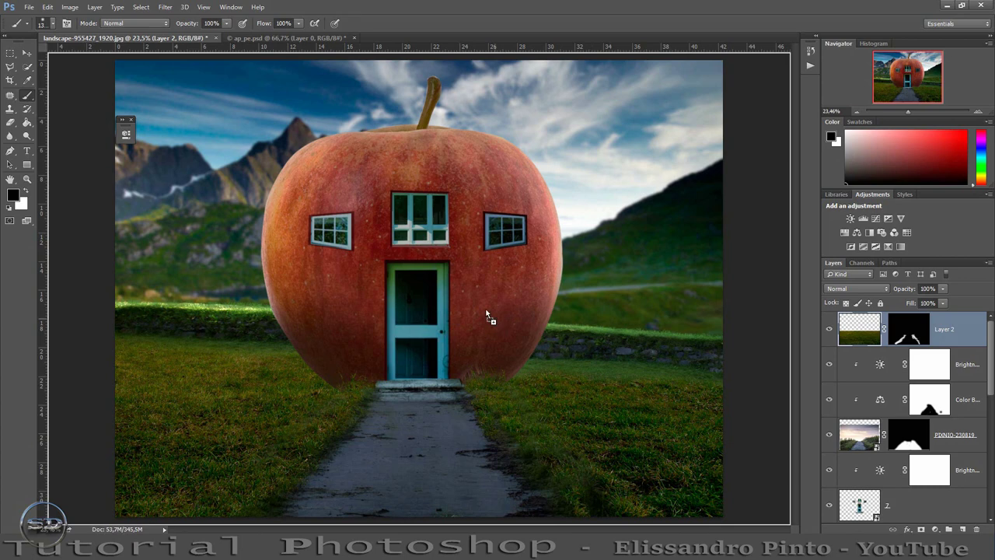
pyautogui.hotkey('ctrl', 'v')
pyautogui.hotkey('ctrl', 't')
pyautogui.moveTo(510, 264); pyautogui.dragTo(542, 177)
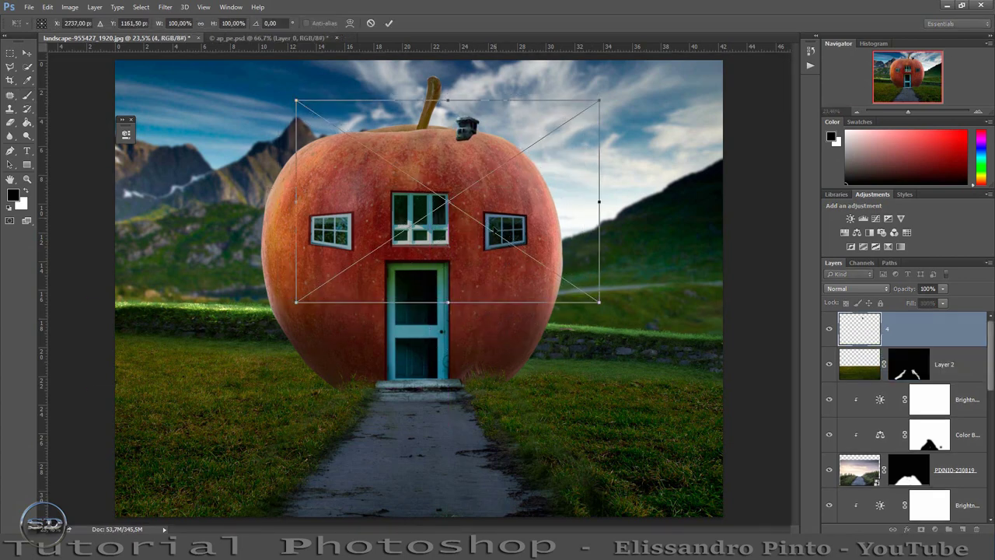
pyautogui.rightClick(487, 242)
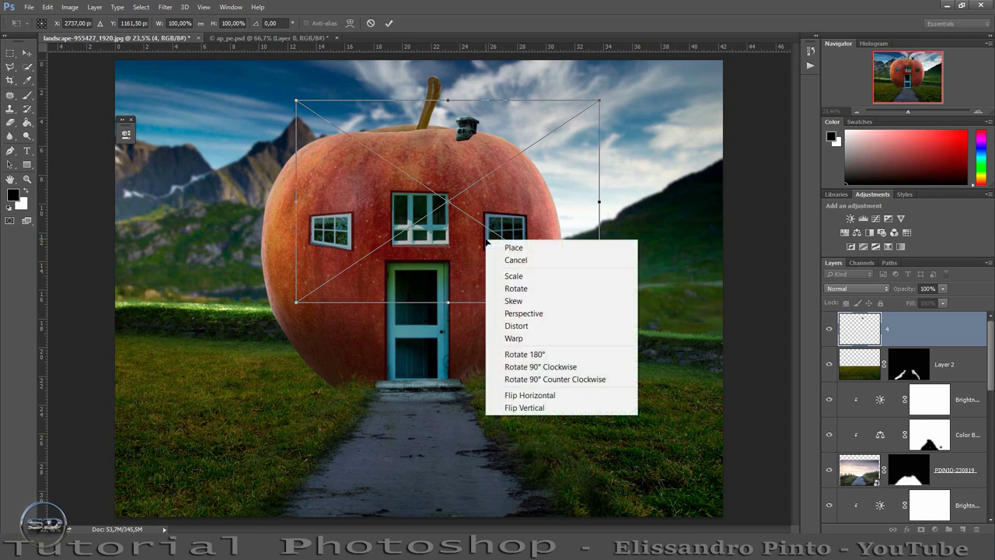
pyautogui.click(511, 396)
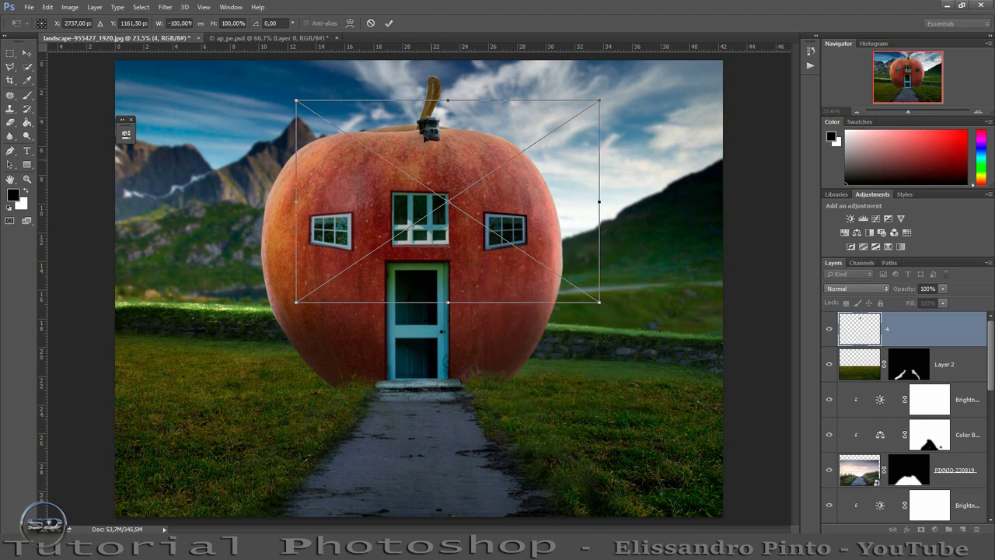
pyautogui.moveTo(420, 138)
pyautogui.mouseDown()
pyautogui.moveTo(400, 143)
pyautogui.moveTo(449, 151)
pyautogui.mouseUp()
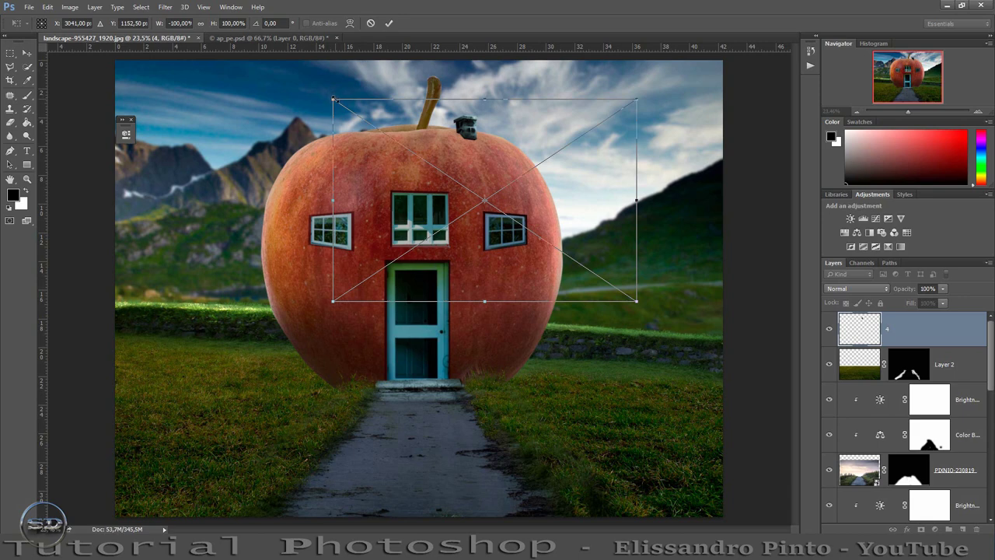
# Scale the chimney proportionally to about 127%, position it beside the stem and commit
pyautogui.moveTo(333, 99); pyautogui.dragTo(298, 71)
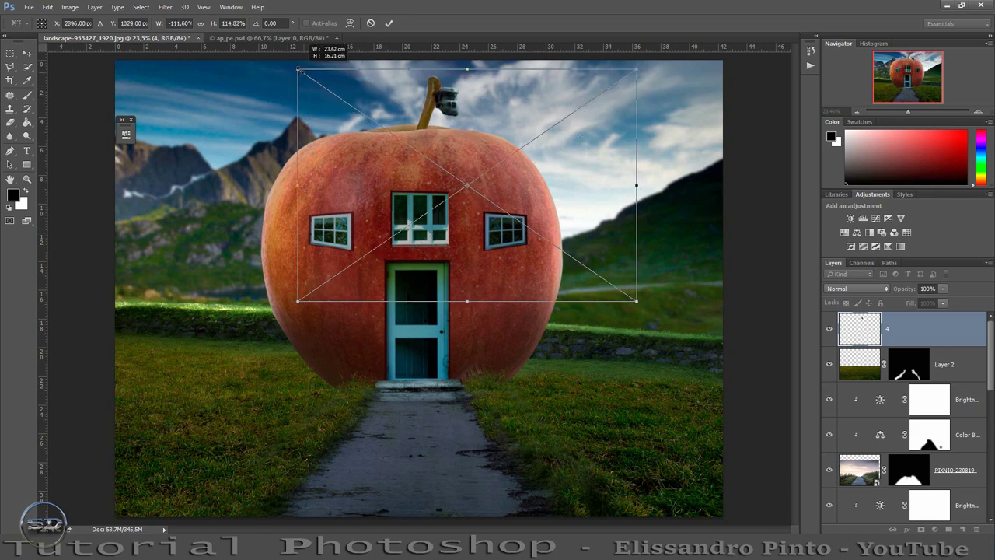
pyautogui.click(200, 23)
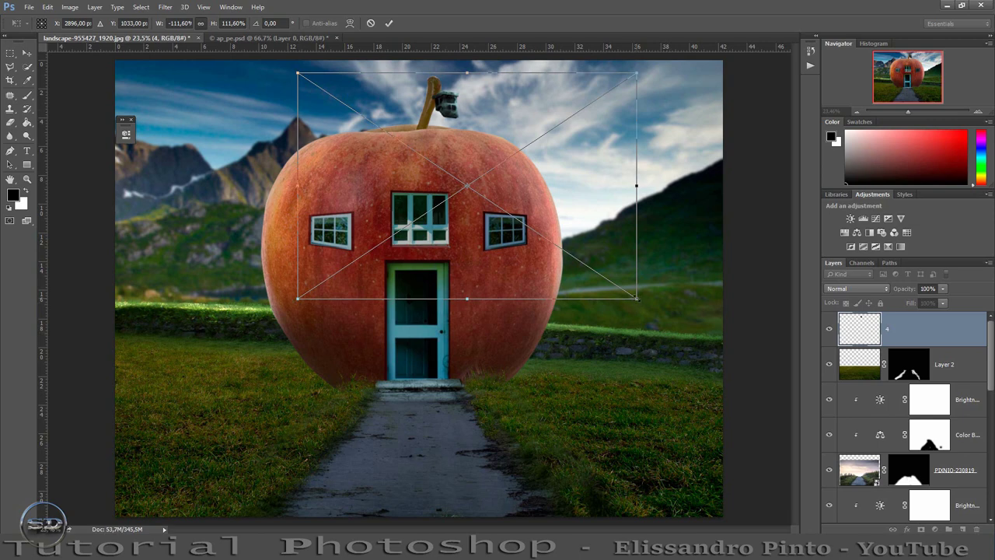
pyautogui.moveTo(637, 299); pyautogui.dragTo(685, 332)
pyautogui.moveTo(610, 214); pyautogui.dragTo(613, 228)
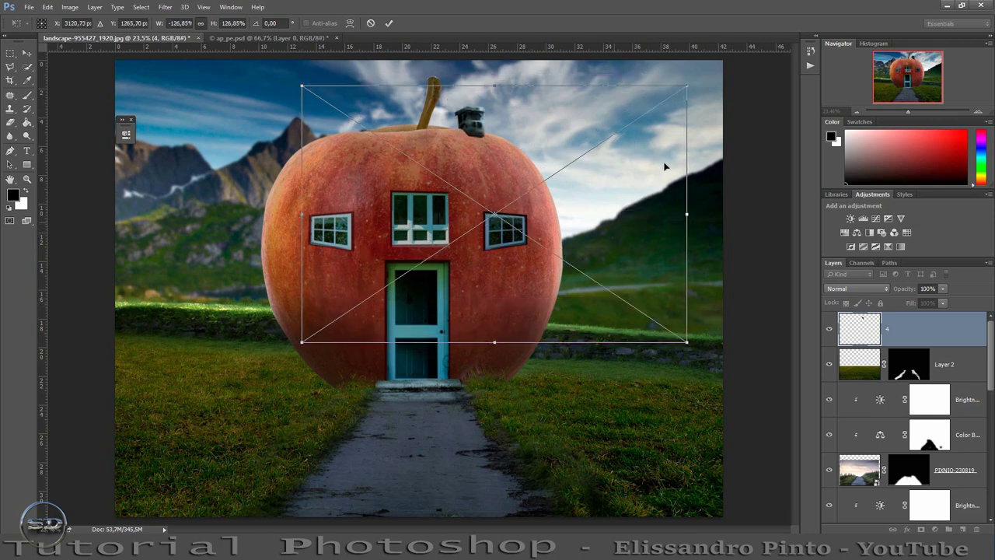
pyautogui.click(389, 23)
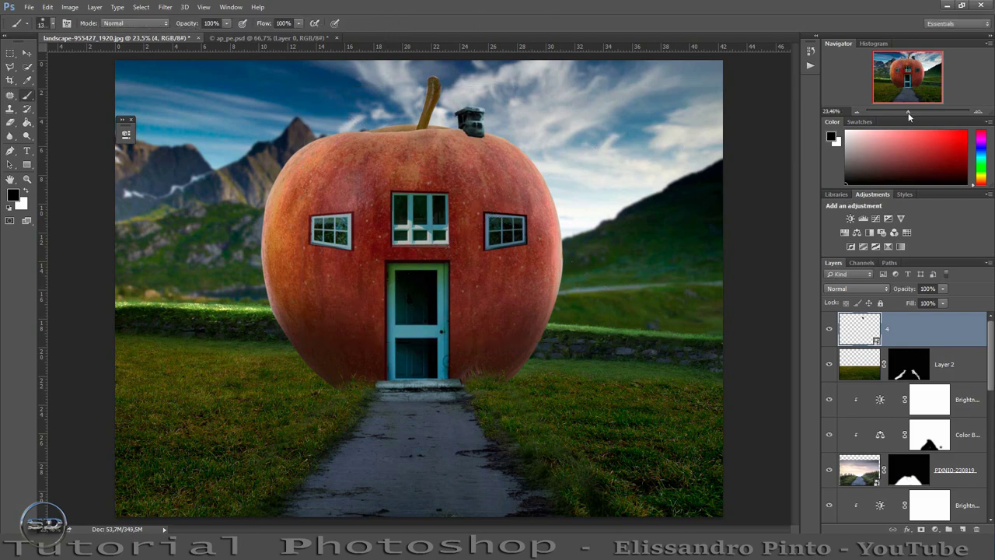
pyautogui.moveTo(908, 113); pyautogui.dragTo(923, 112)
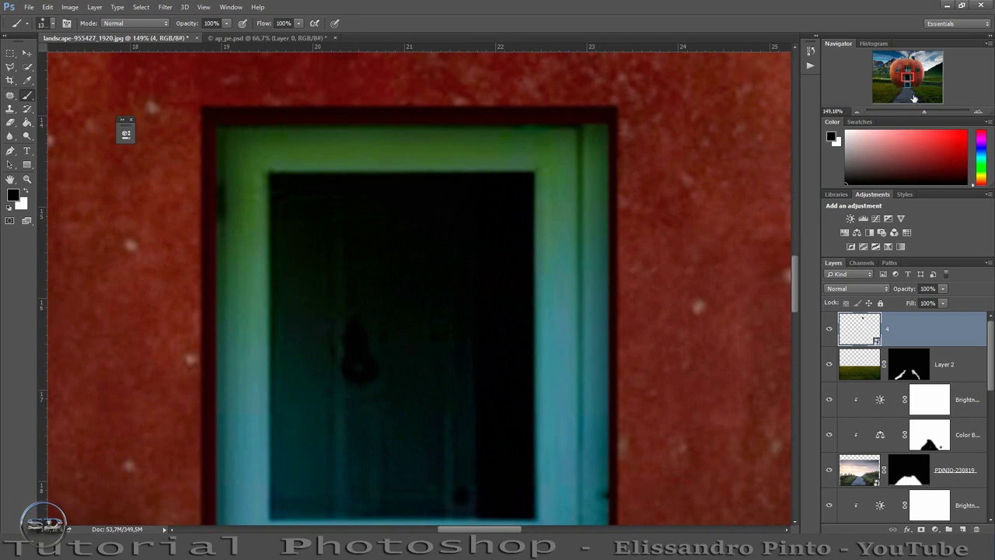
# Nudge the chimney down into the apple and set up the Clone Stamp from apple Layer 1
pyautogui.moveTo(909, 82); pyautogui.dragTo(915, 65)
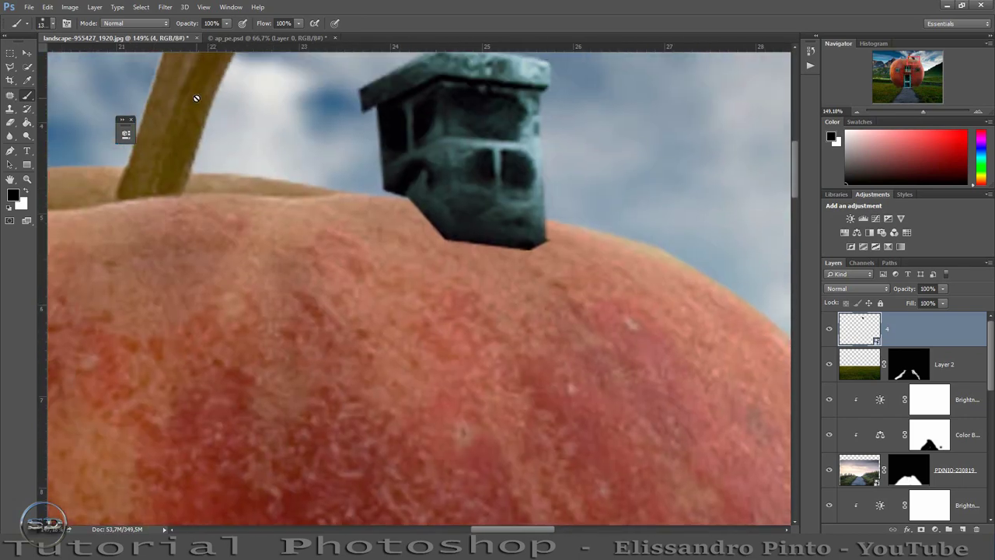
pyautogui.click(27, 52)
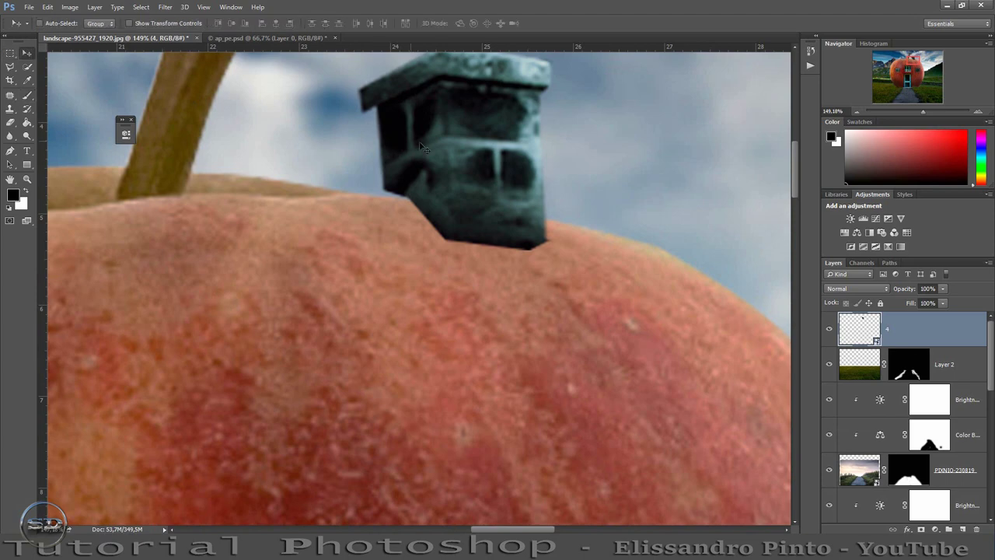
pyautogui.moveTo(461, 161); pyautogui.dragTo(463, 167)
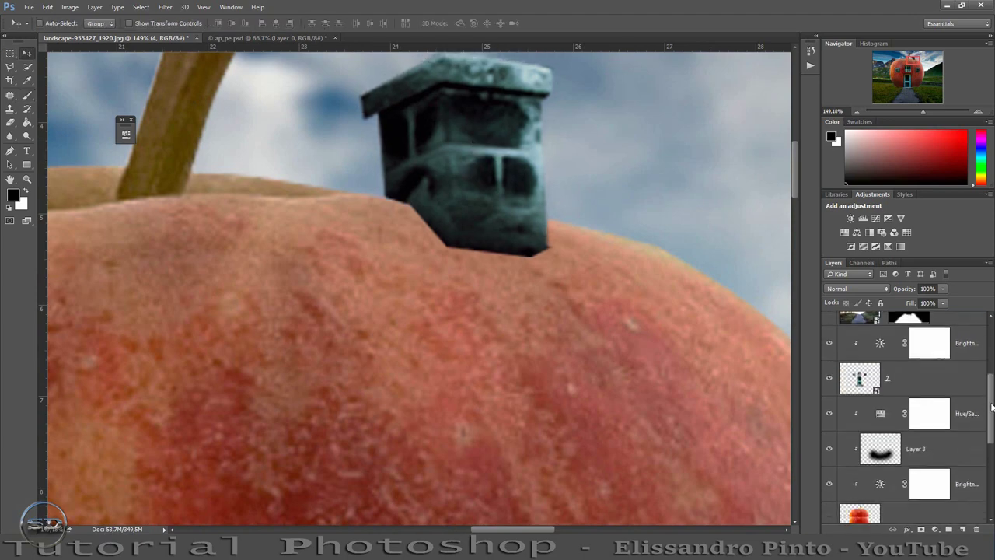
pyautogui.moveTo(993, 352); pyautogui.dragTo(991, 428)
pyautogui.click(855, 457)
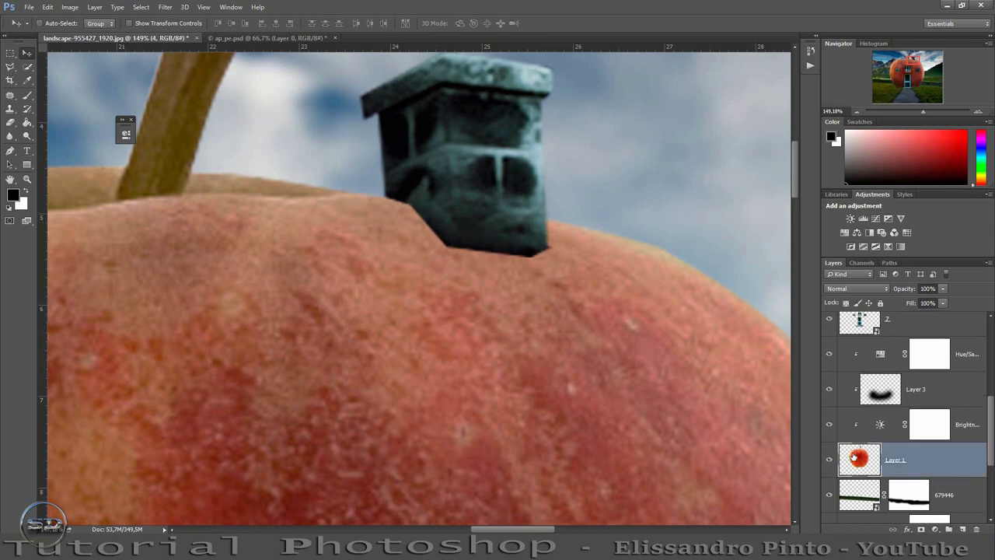
pyautogui.click(13, 109)
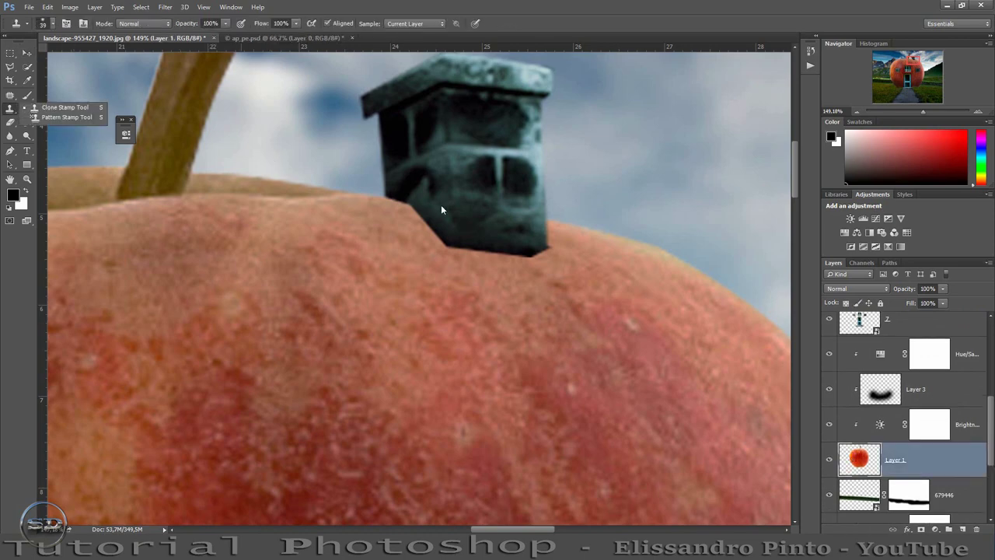
pyautogui.keyDown('alt'); pyautogui.rightClick(377, 223); pyautogui.keyUp('alt')
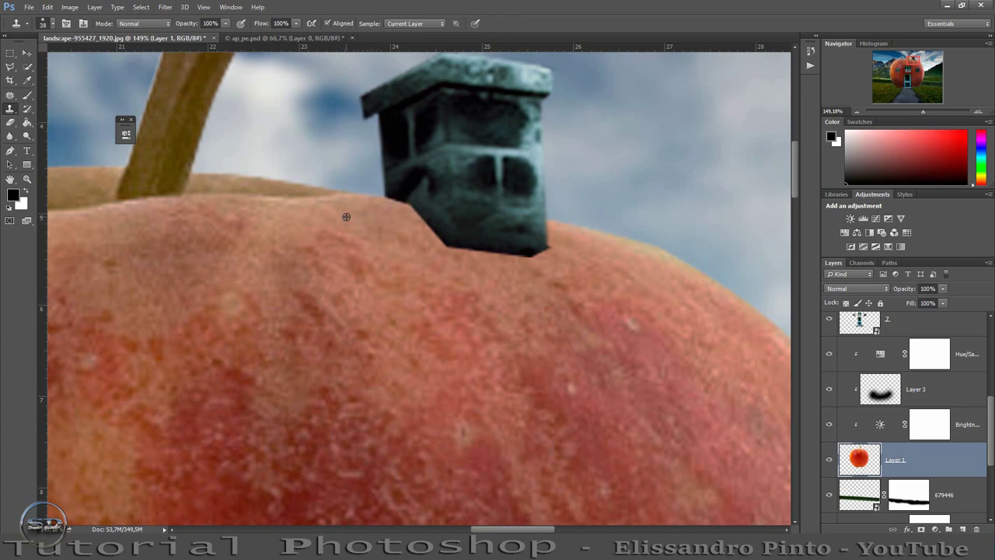
pyautogui.moveTo(992, 440); pyautogui.dragTo(993, 350)
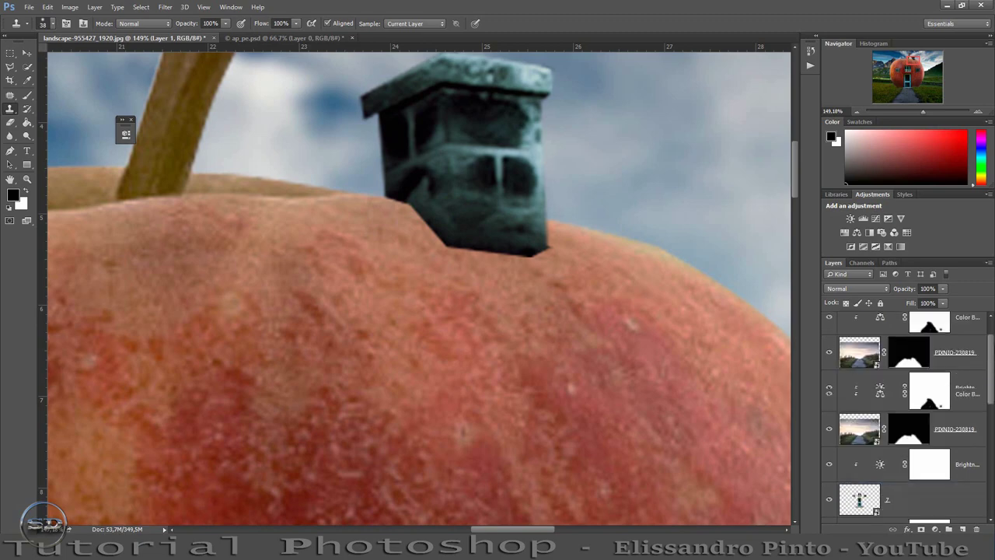
# Clone apple skin around the chimney's base on a new layer above layer 4, adding a Brightness/Contrast layer
pyautogui.click(959, 337)
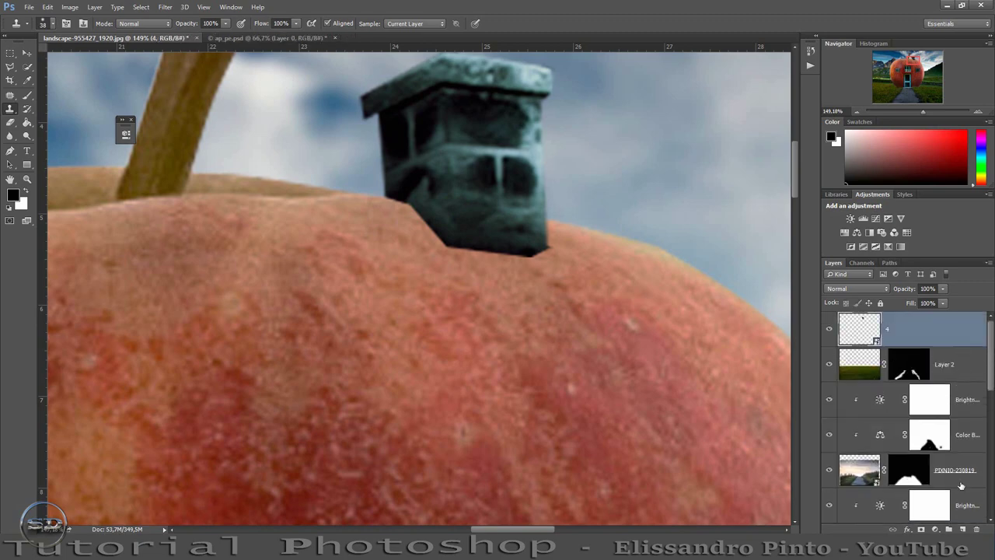
pyautogui.click(963, 530)
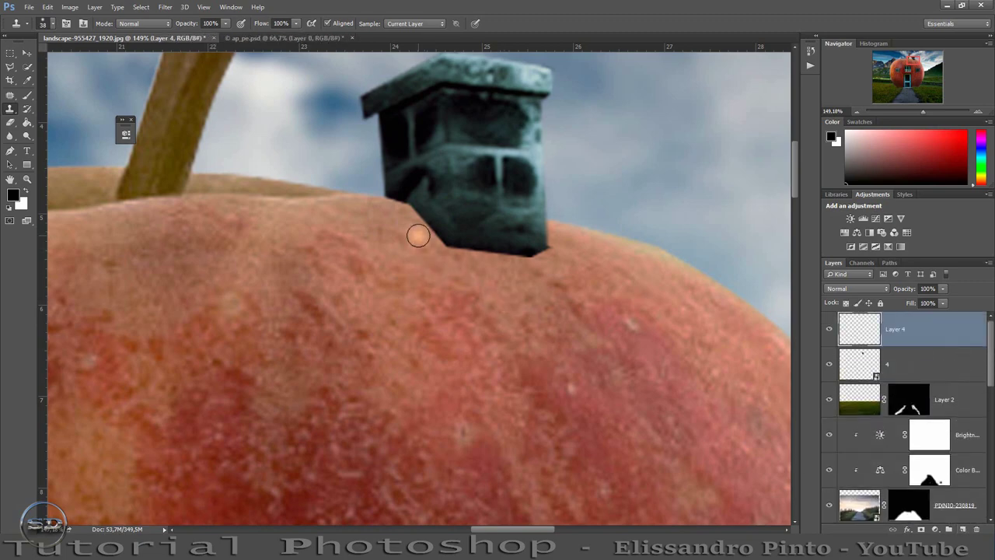
pyautogui.moveTo(385, 202)
pyautogui.mouseDown()
pyautogui.moveTo(443, 245)
pyautogui.moveTo(550, 247)
pyautogui.mouseUp()
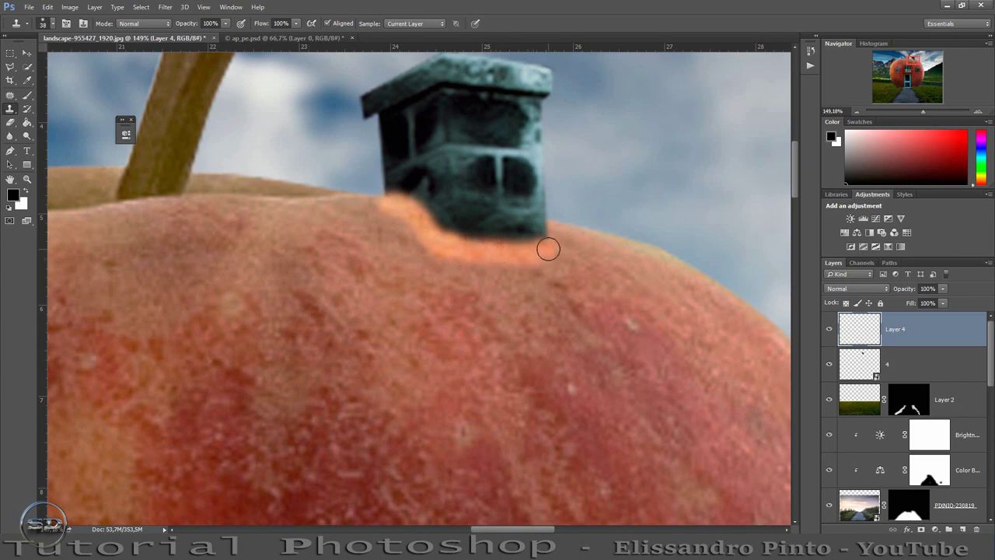
pyautogui.click(852, 220)
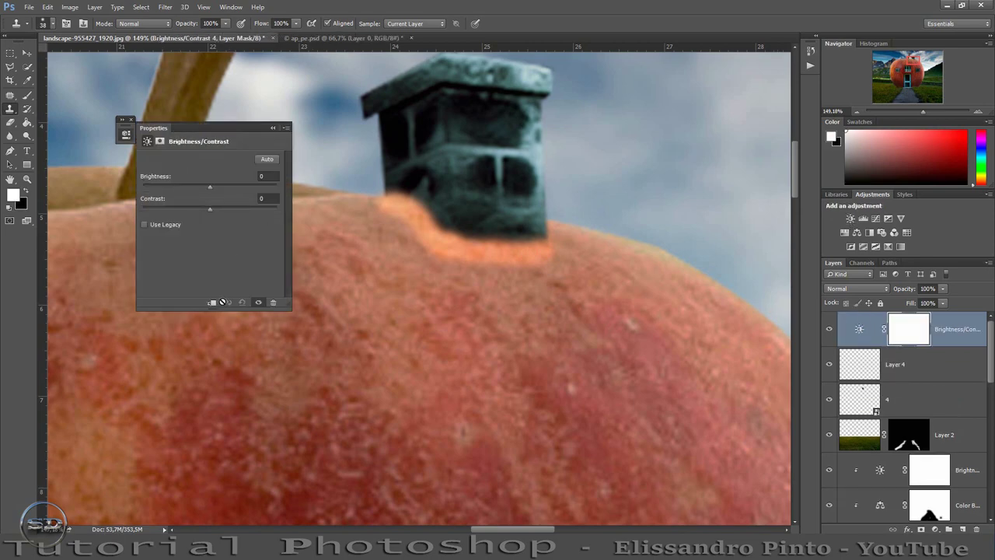
# Clip the Brightness/Contrast adjustment to Layer 4 and darken the chimney-base patch
pyautogui.click(210, 304)
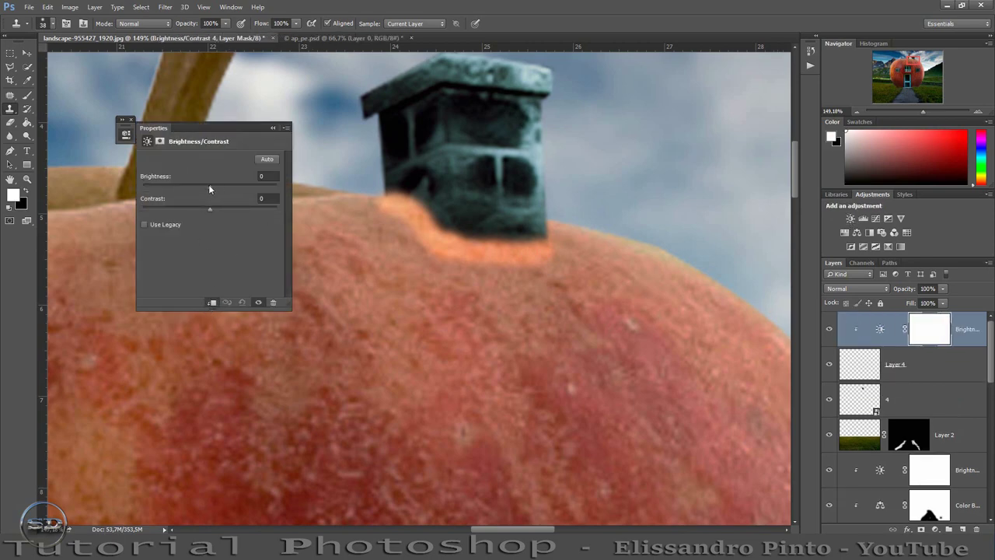
pyautogui.moveTo(208, 185); pyautogui.dragTo(182, 189)
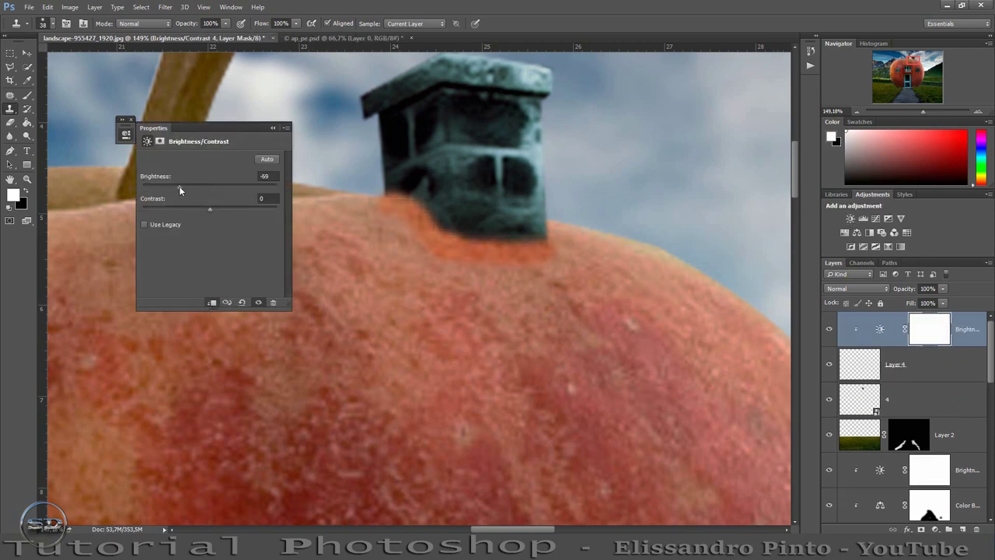
pyautogui.click(273, 128)
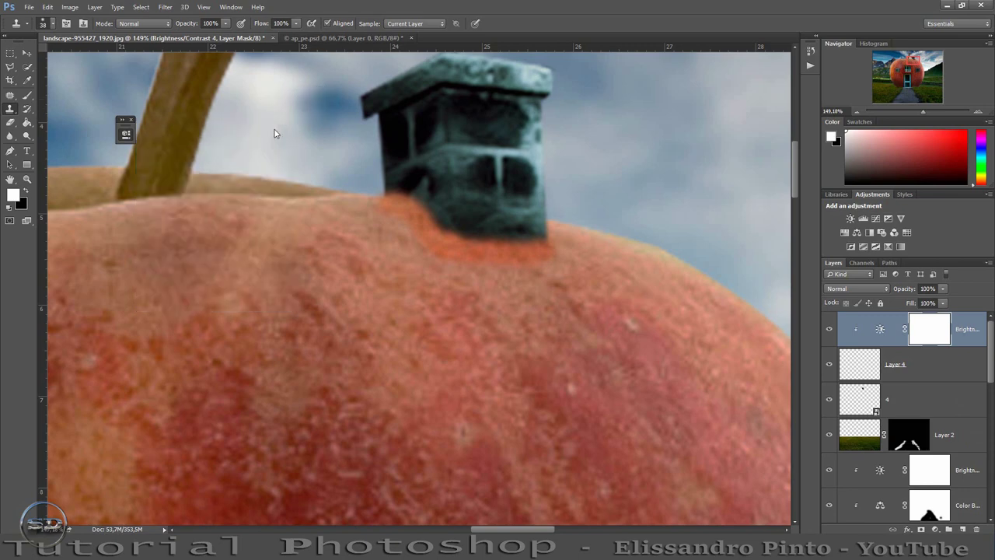
# Add a Hue/Saturation adjustment at -36 saturation above Layer 4, then select Brightness/Contrast 4
pyautogui.click(866, 361)
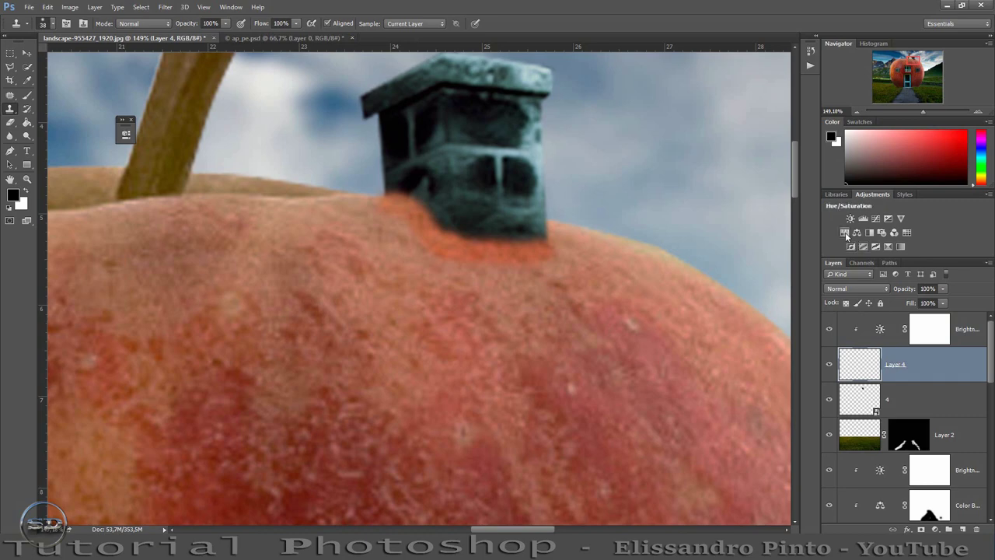
pyautogui.click(844, 232)
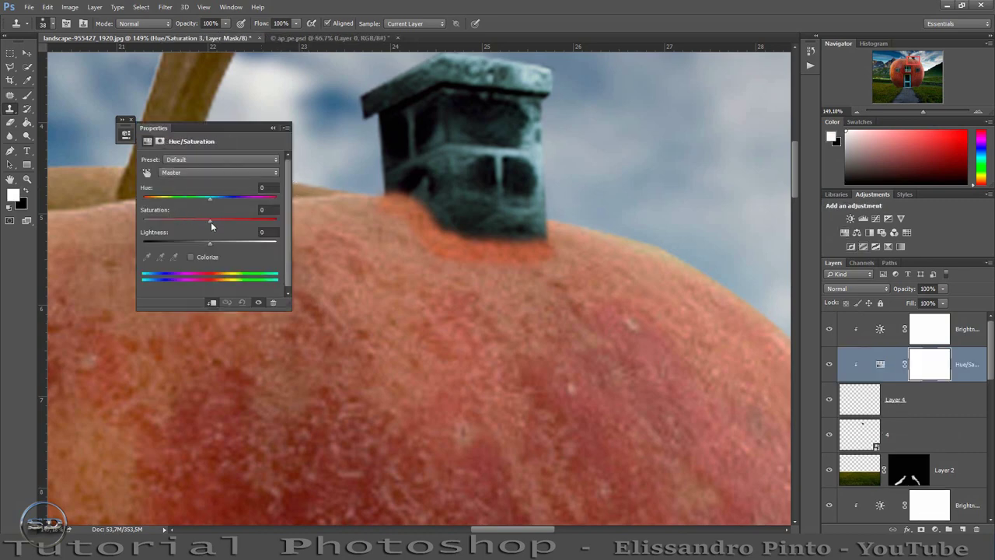
pyautogui.moveTo(209, 224); pyautogui.dragTo(186, 224)
pyautogui.click(273, 129)
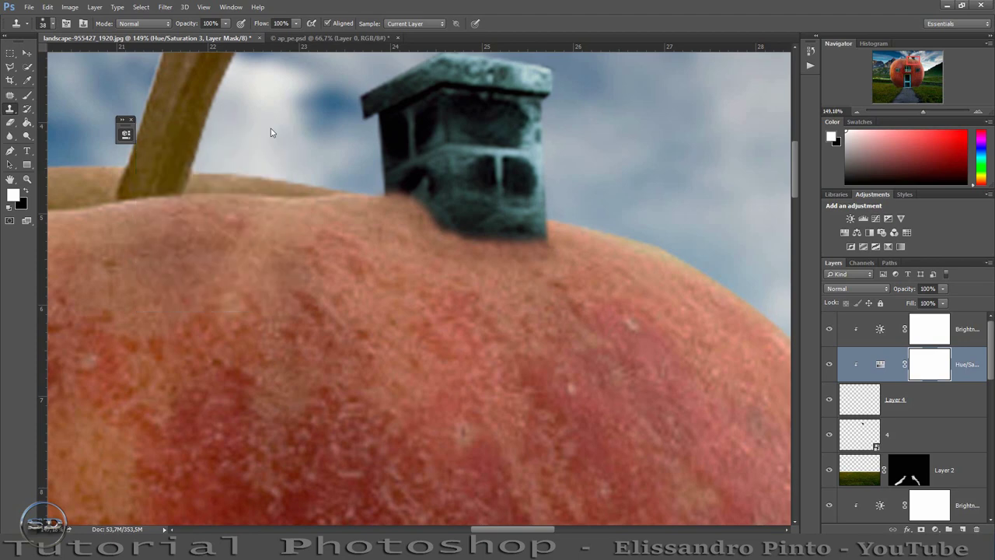
pyautogui.moveTo(923, 112); pyautogui.dragTo(906, 117)
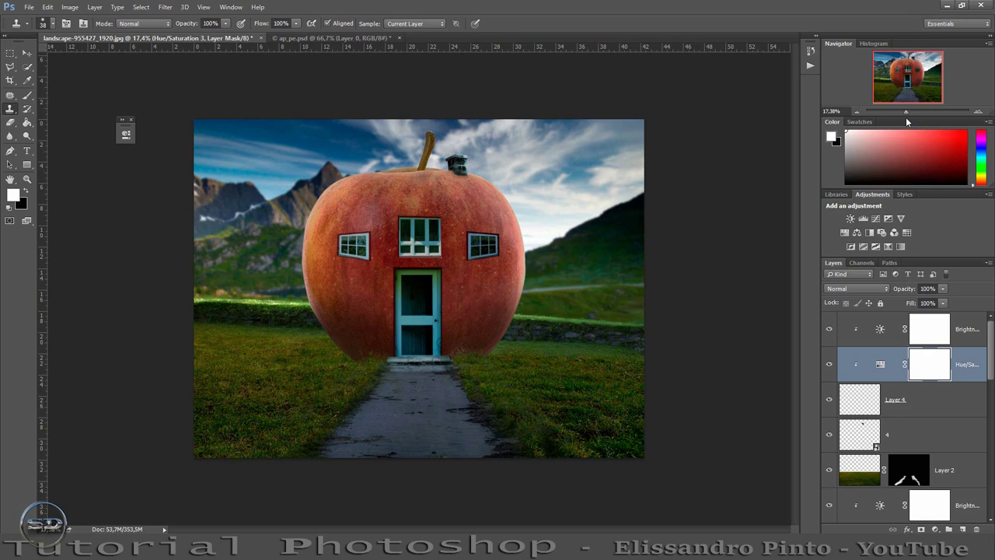
pyautogui.click(968, 331)
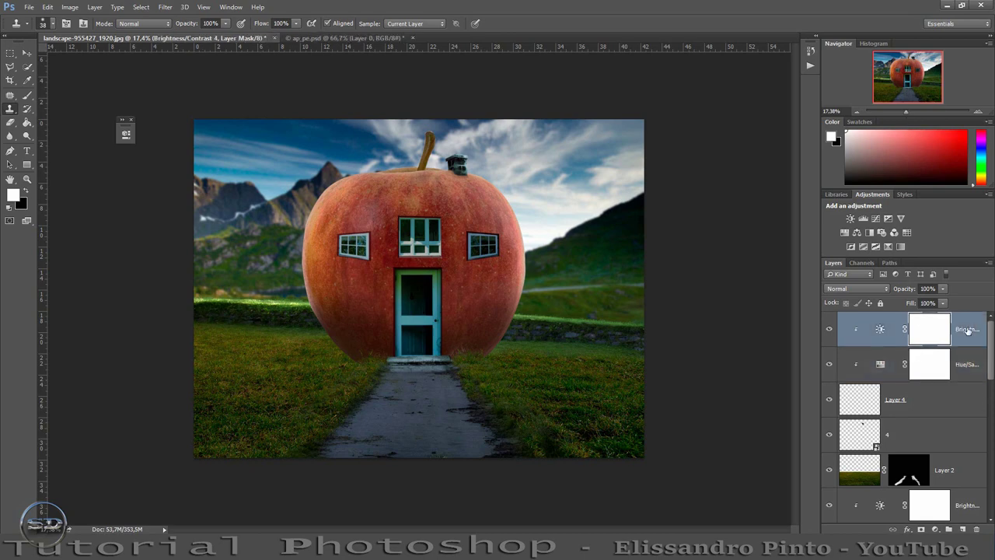
# Bring the antenna from ap_pe.psd into the composite beside the apple stem
pyautogui.moveTo(930, 329); pyautogui.dragTo(485, 447)
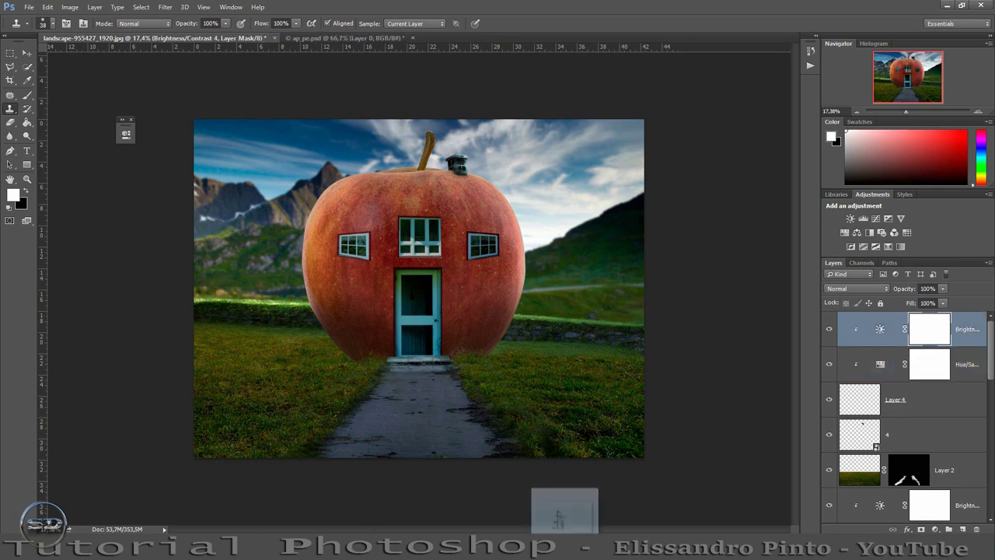
pyautogui.moveTo(403, 362); pyautogui.dragTo(404, 363)
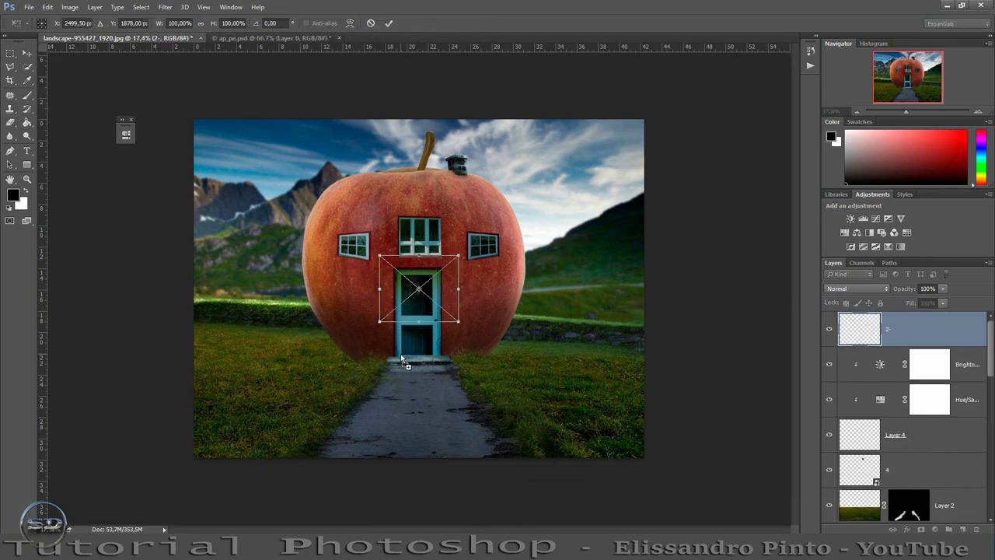
pyautogui.moveTo(444, 297)
pyautogui.mouseDown()
pyautogui.moveTo(410, 172)
pyautogui.moveTo(403, 177)
pyautogui.mouseUp()
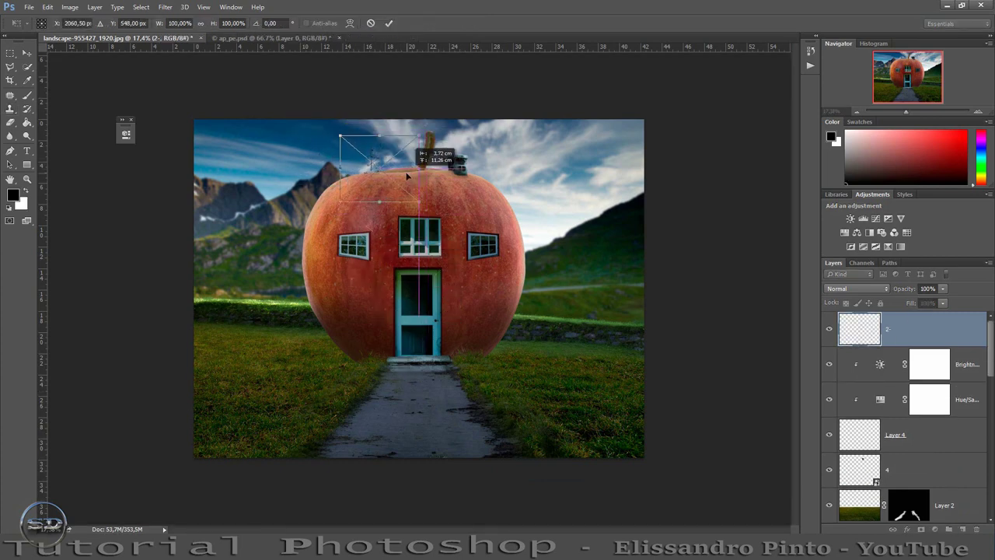
pyautogui.click(388, 25)
pyautogui.press('s')
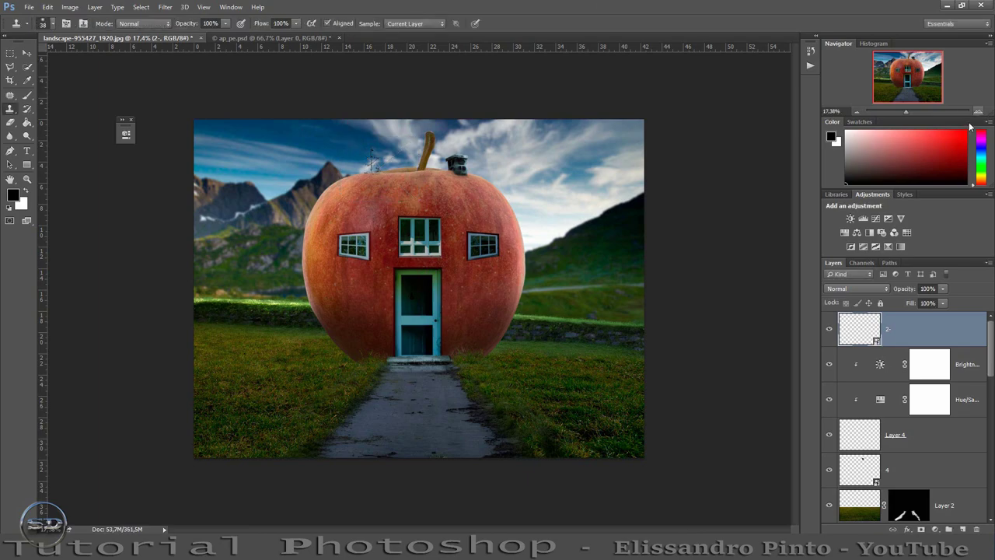
pyautogui.moveTo(909, 112)
pyautogui.mouseDown()
pyautogui.moveTo(919, 112)
pyautogui.moveTo(907, 59)
pyautogui.mouseUp()
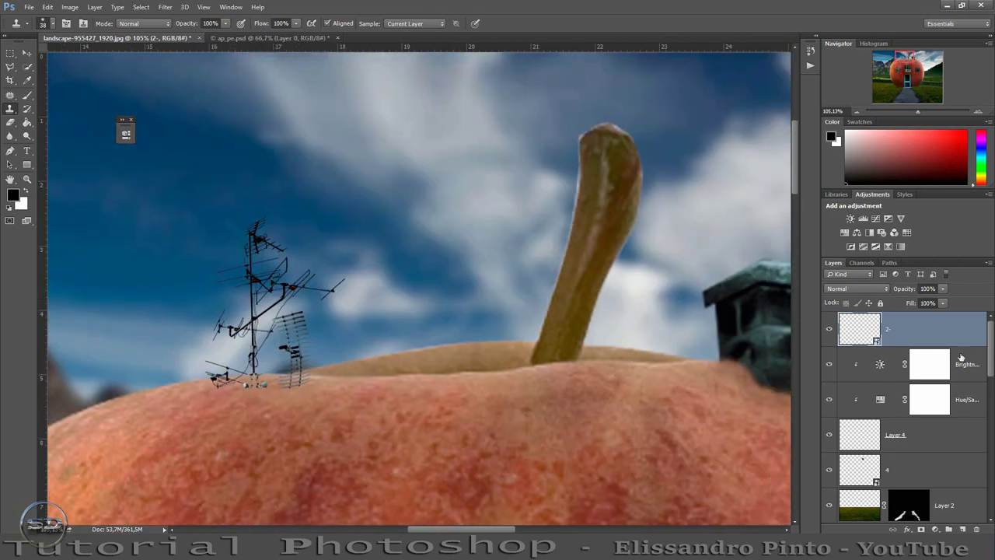
# Scale the antenna to 140% with linked proportions and stand it on the apple top
pyautogui.click(26, 53)
pyautogui.moveTo(269, 309); pyautogui.dragTo(352, 302)
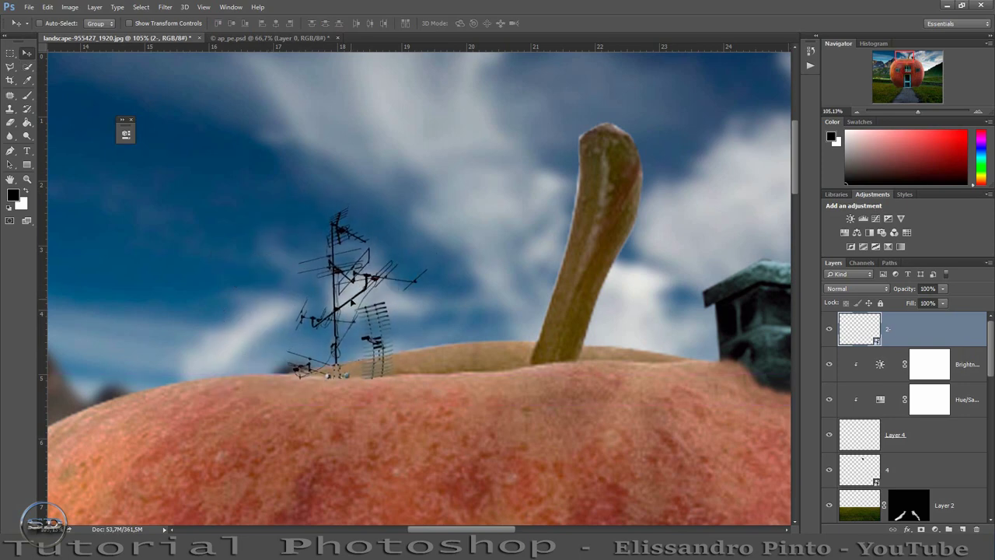
pyautogui.hotkey('ctrl', 't')
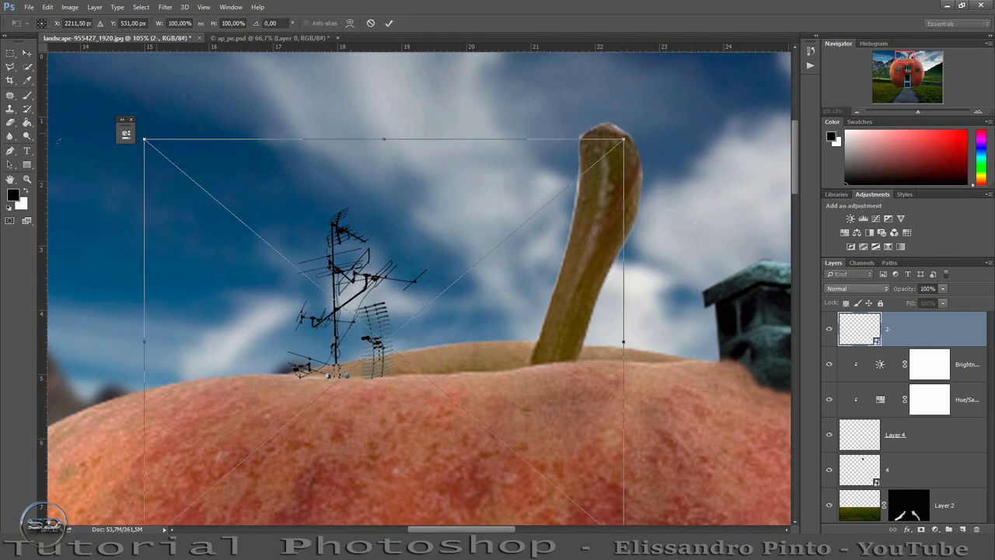
pyautogui.click(200, 23)
pyautogui.moveTo(384, 138); pyautogui.dragTo(372, 11)
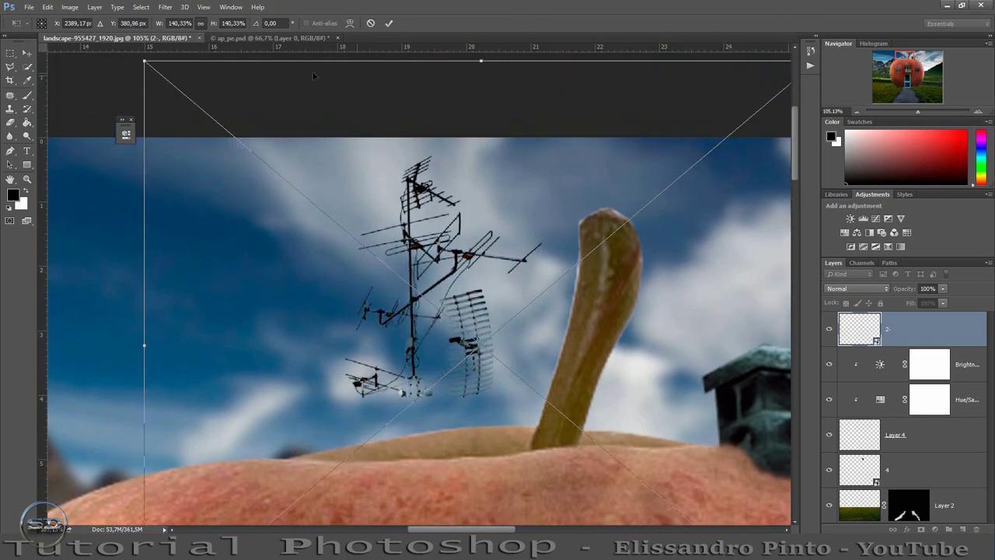
pyautogui.click(389, 24)
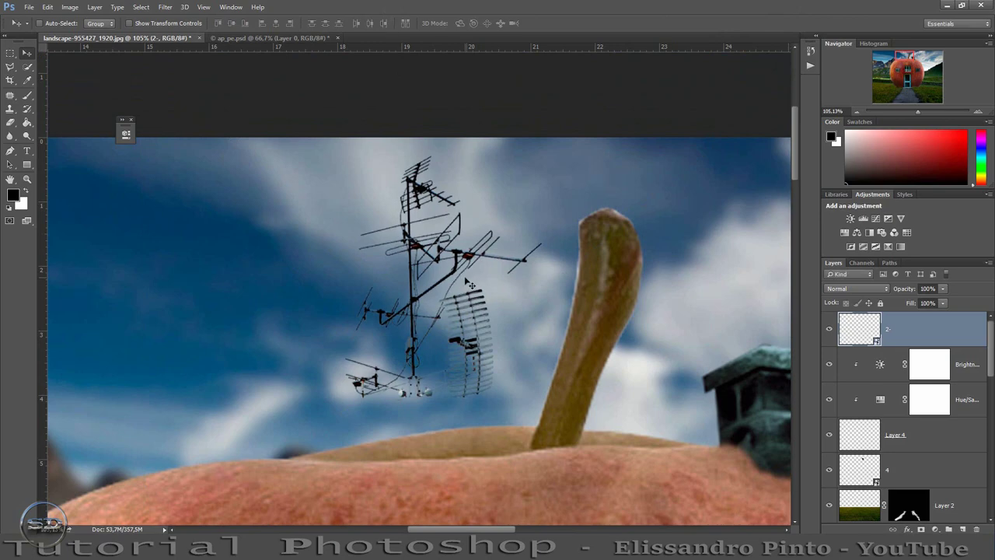
pyautogui.moveTo(457, 282)
pyautogui.mouseDown()
pyautogui.moveTo(364, 313)
pyautogui.moveTo(325, 352)
pyautogui.mouseUp()
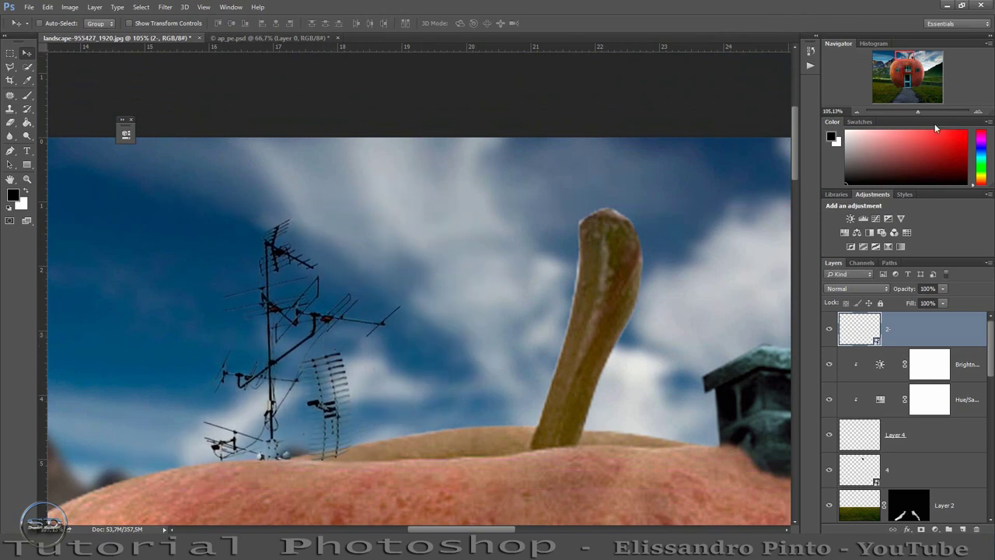
pyautogui.moveTo(918, 112); pyautogui.dragTo(913, 113)
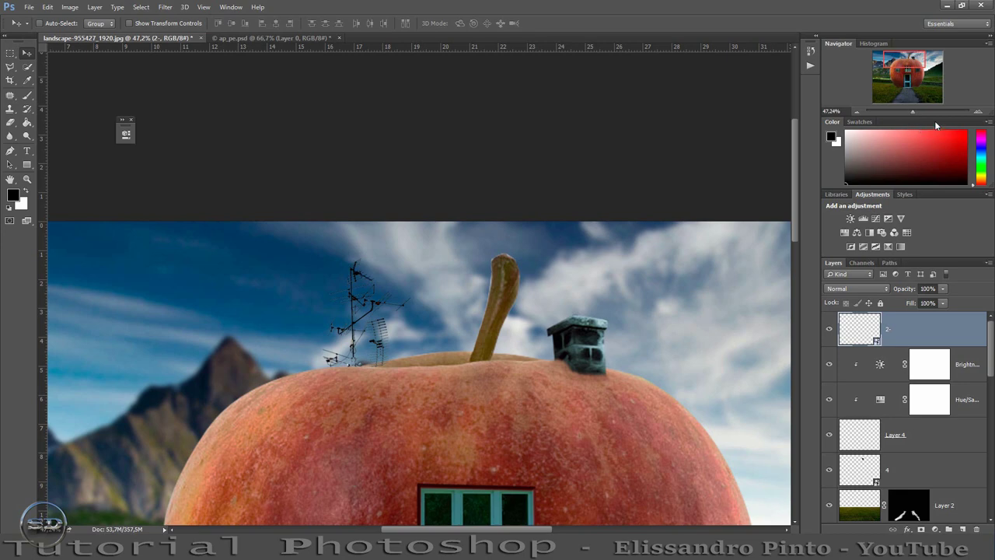
pyautogui.moveTo(913, 111); pyautogui.dragTo(907, 114)
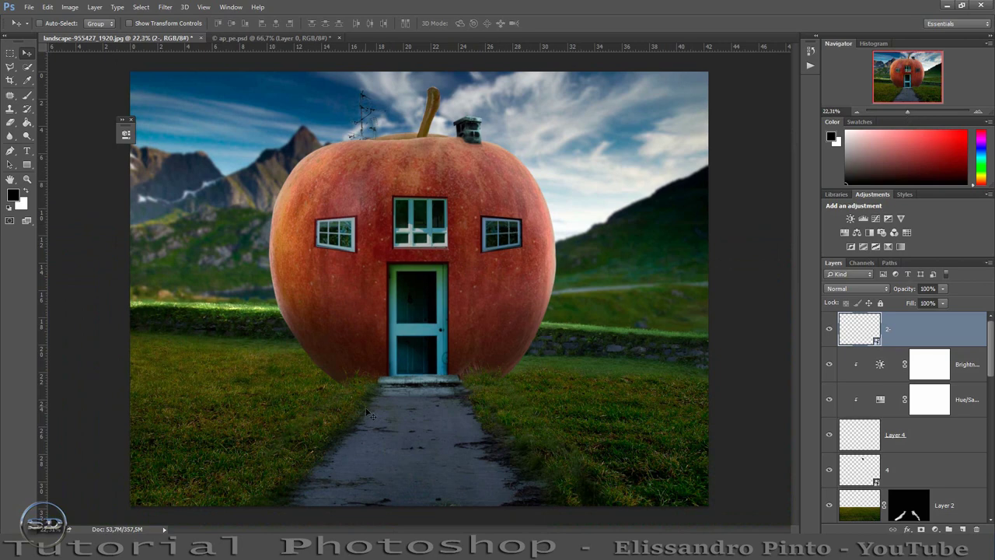
# Place the power_lines PNG across the scene as a new layer
pyautogui.moveTo(552, 510); pyautogui.dragTo(698, 384)
pyautogui.moveTo(697, 381); pyautogui.dragTo(697, 381)
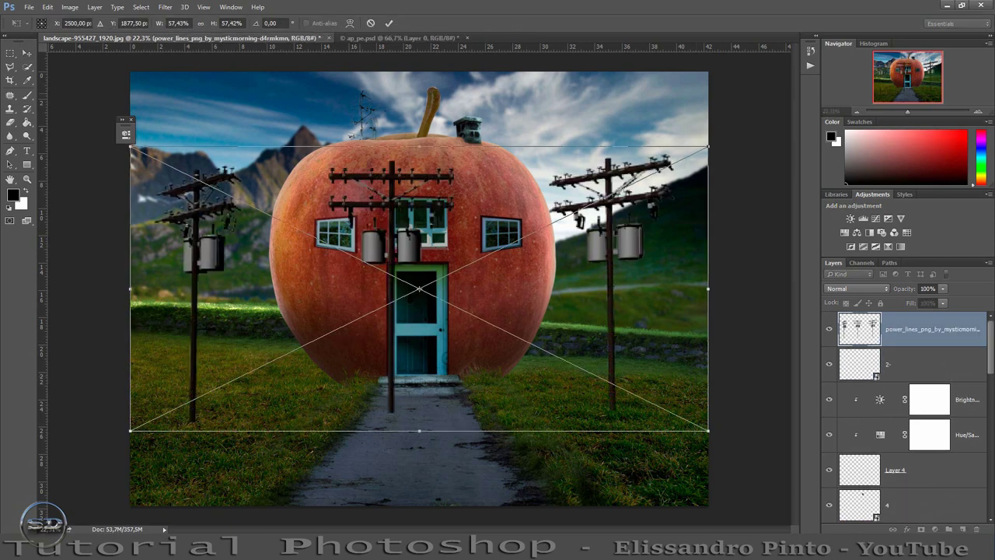
pyautogui.click(389, 24)
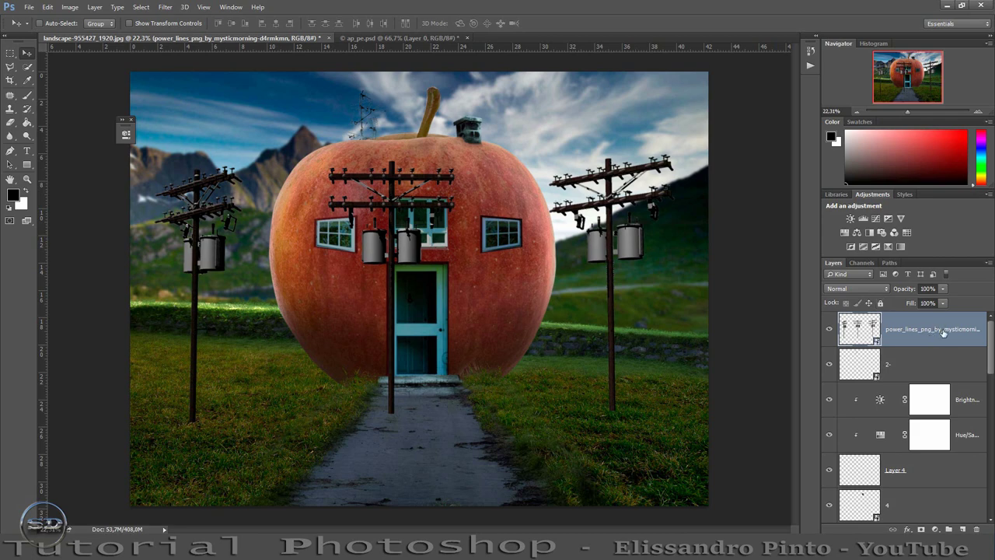
pyautogui.scroll(-2, 906, 435)
pyautogui.scroll(-3, 906, 436)
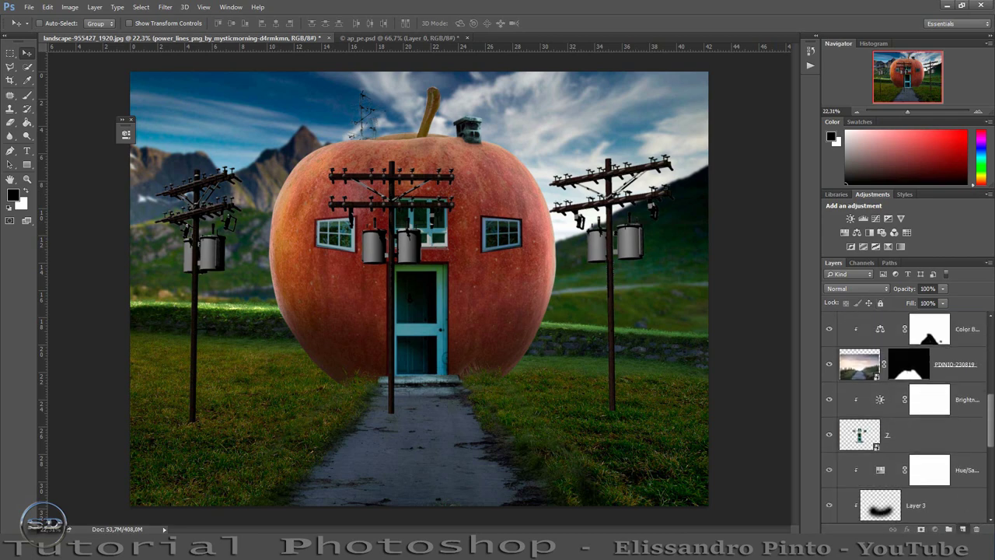
# Clip Hue/Saturation 3 to the layer below, then select the power_lines layer
pyautogui.moveTo(956, 361); pyautogui.dragTo(954, 374)
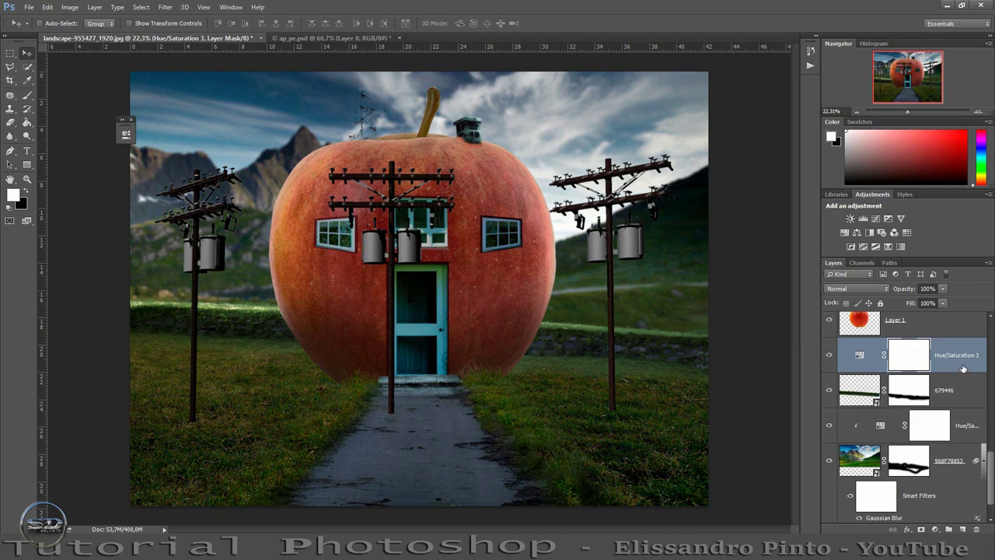
pyautogui.rightClick(963, 368)
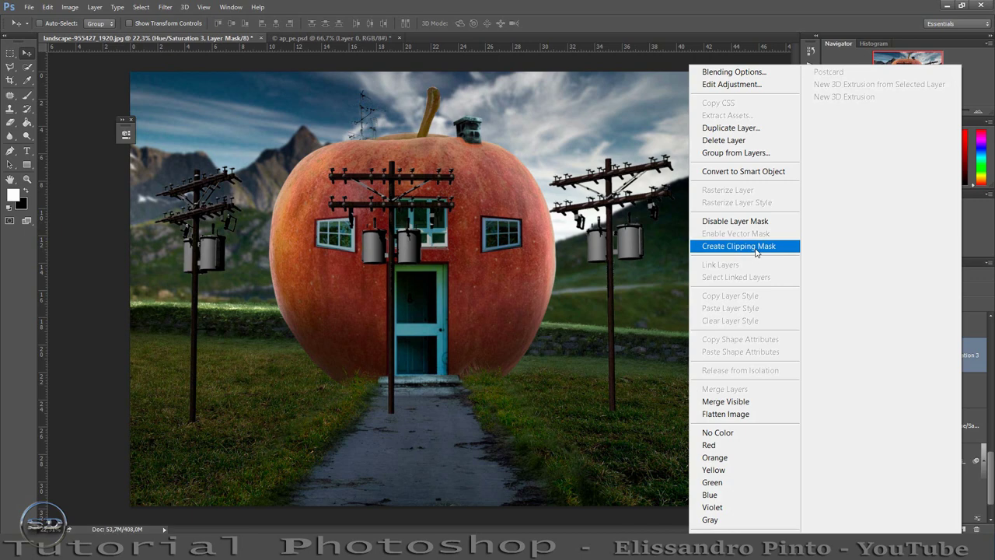
pyautogui.click(755, 247)
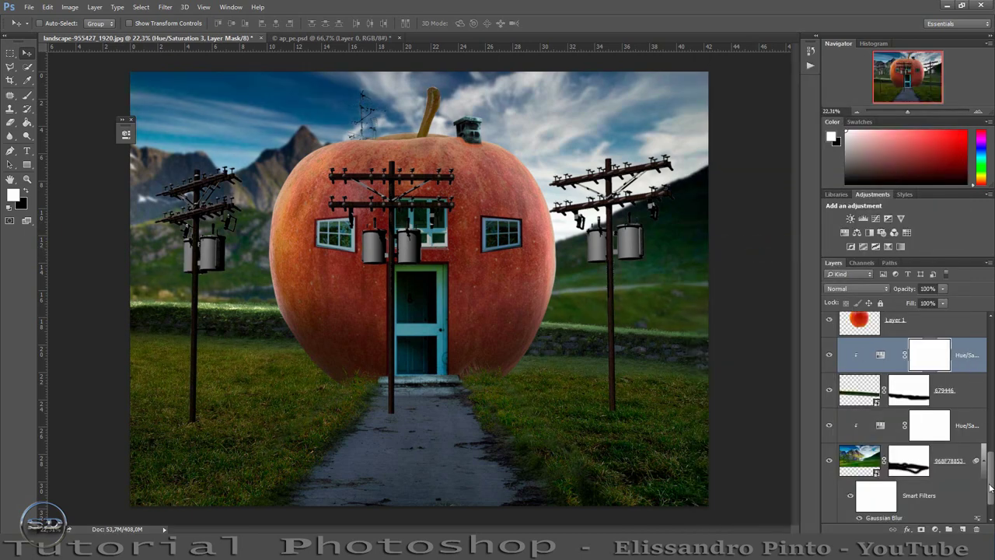
pyautogui.moveTo(990, 488); pyautogui.dragTo(991, 342)
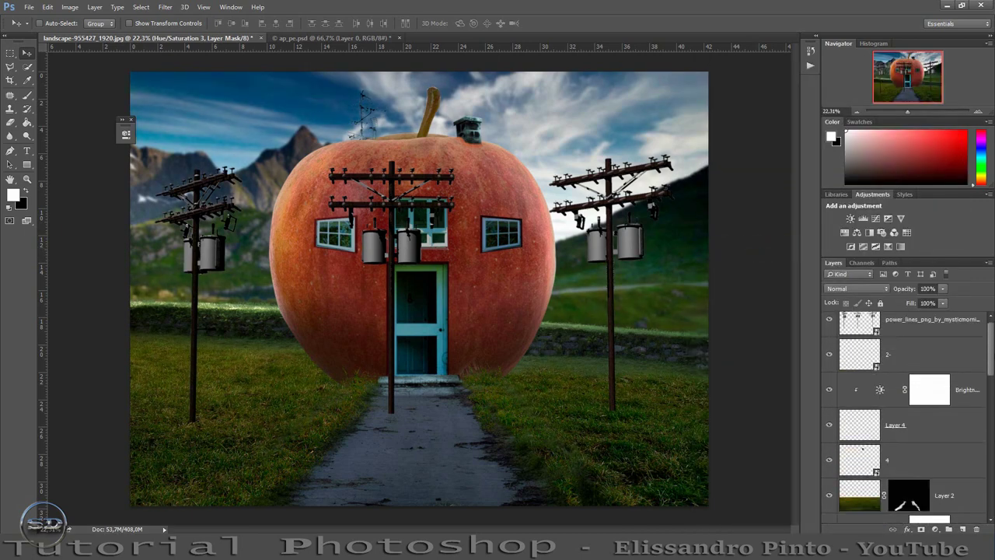
pyautogui.scroll(-5, 902, 412)
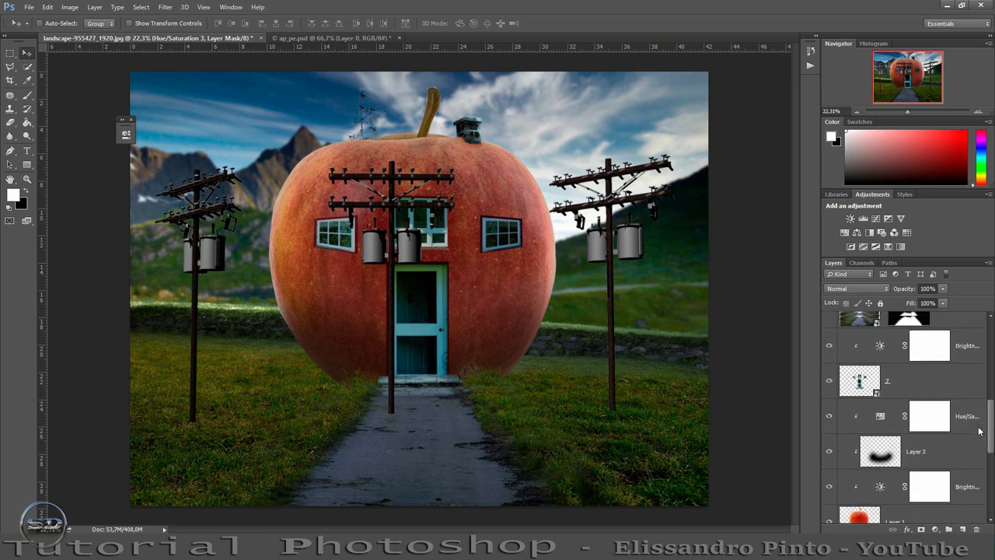
pyautogui.scroll(3, 902, 412)
pyautogui.scroll(3, 993, 336)
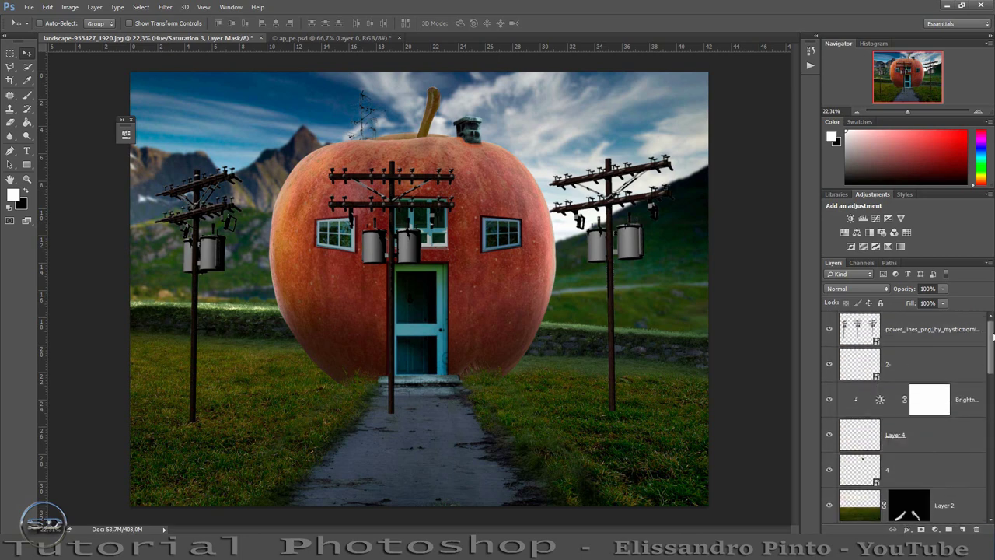
pyautogui.click(938, 342)
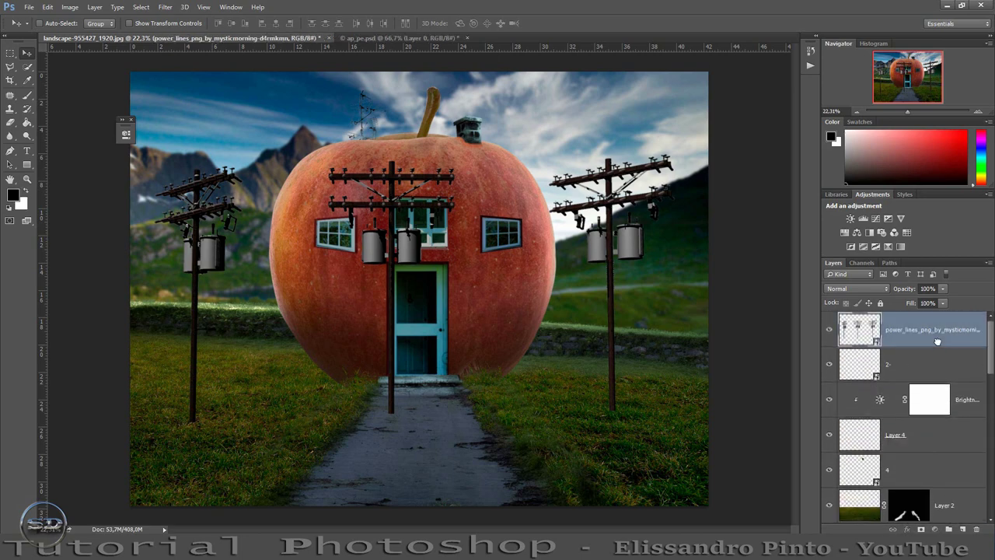
pyautogui.scroll(-1, 939, 342)
pyautogui.scroll(-2, 939, 342)
pyautogui.scroll(-1, 939, 343)
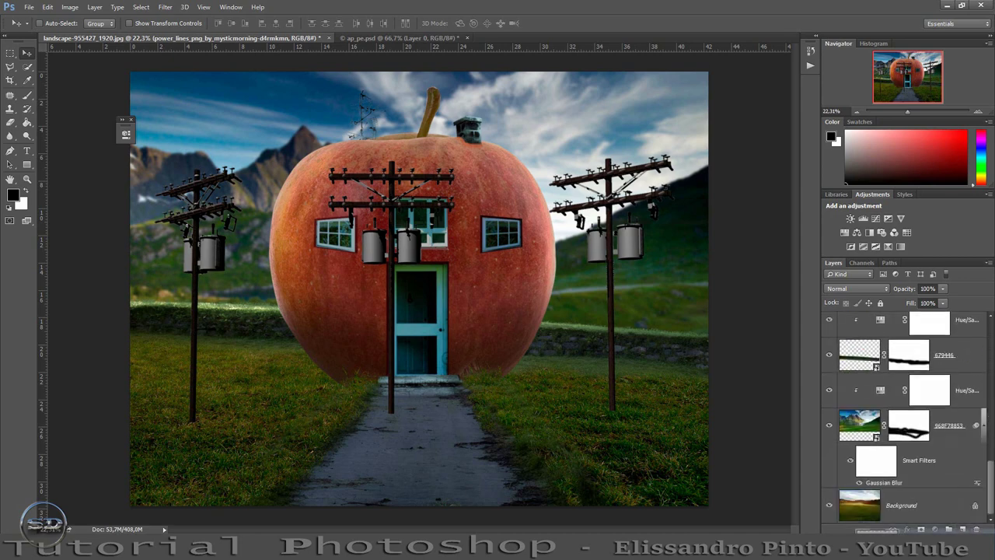
# Shrink the power lines to about 36% and move a pole onto the hillside right of the apple
pyautogui.moveTo(938, 343); pyautogui.dragTo(946, 388)
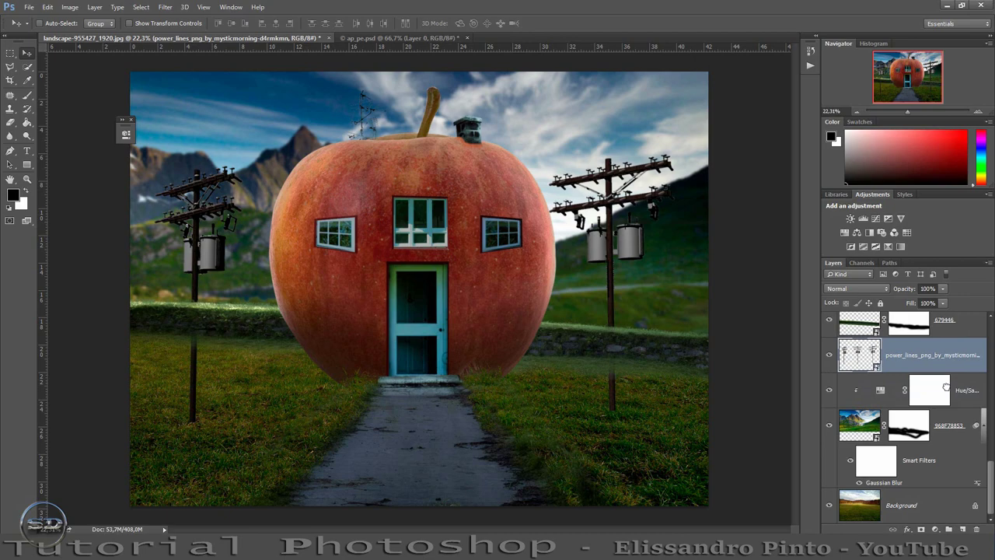
pyautogui.moveTo(615, 362); pyautogui.dragTo(621, 288)
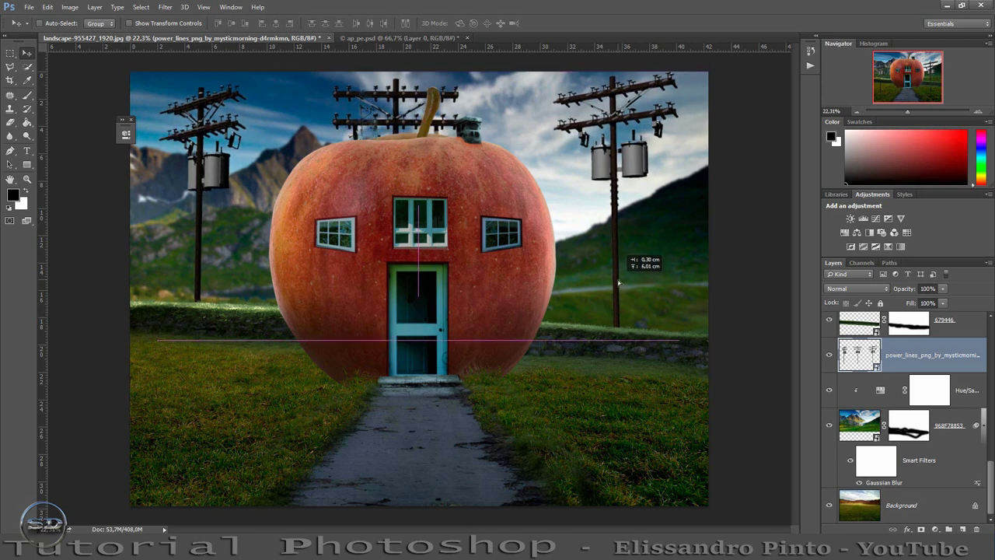
pyautogui.moveTo(622, 287); pyautogui.dragTo(621, 290)
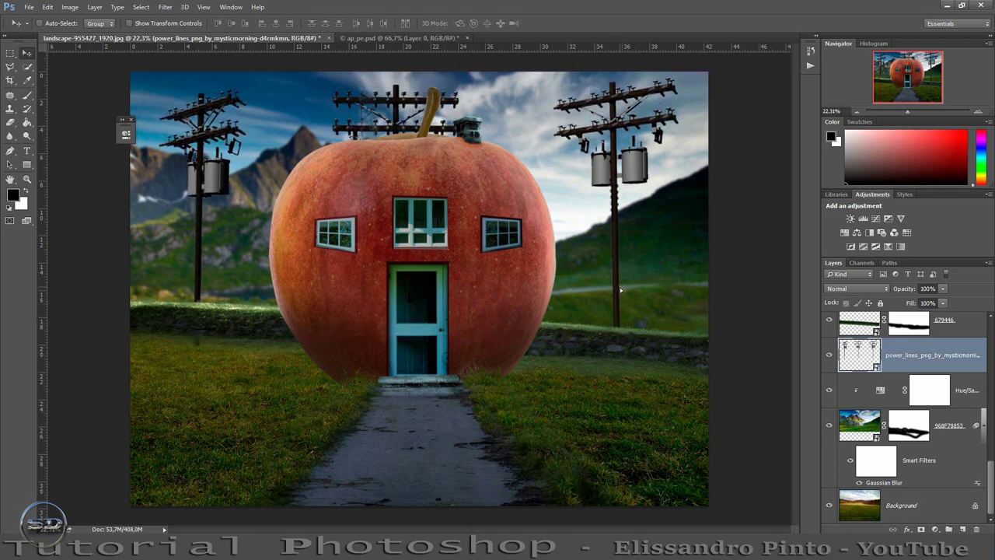
pyautogui.hotkey('ctrl', 't')
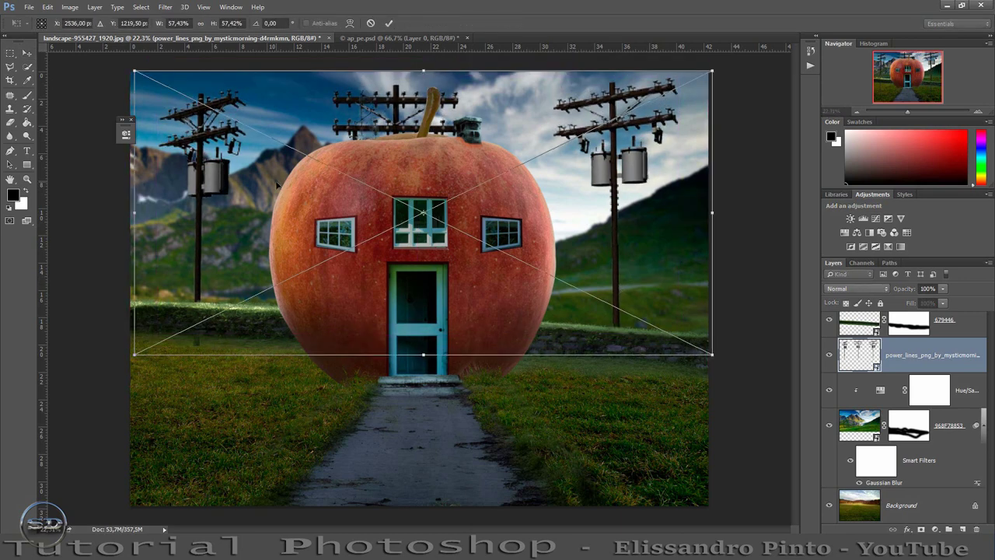
pyautogui.moveTo(130, 69); pyautogui.dragTo(343, 182)
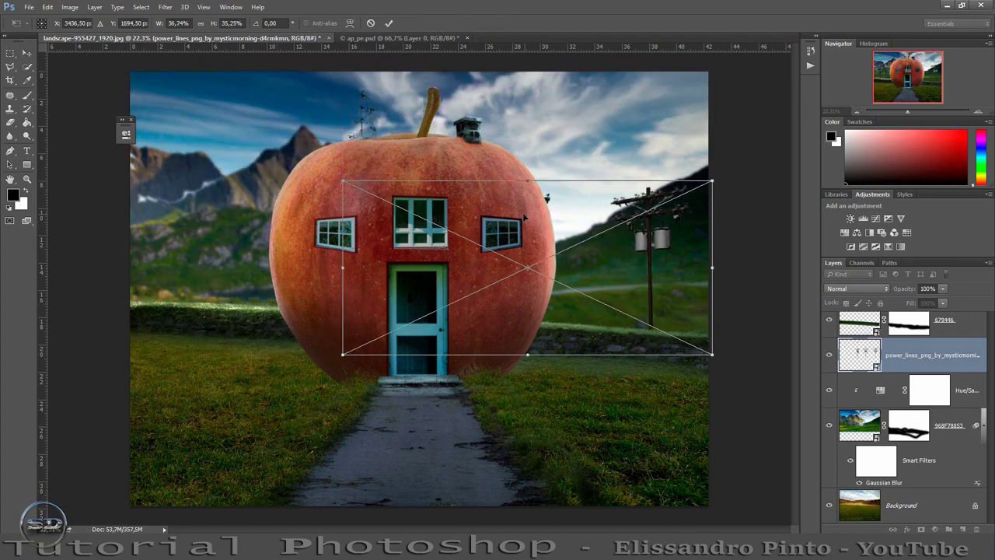
pyautogui.moveTo(511, 216); pyautogui.dragTo(293, 177)
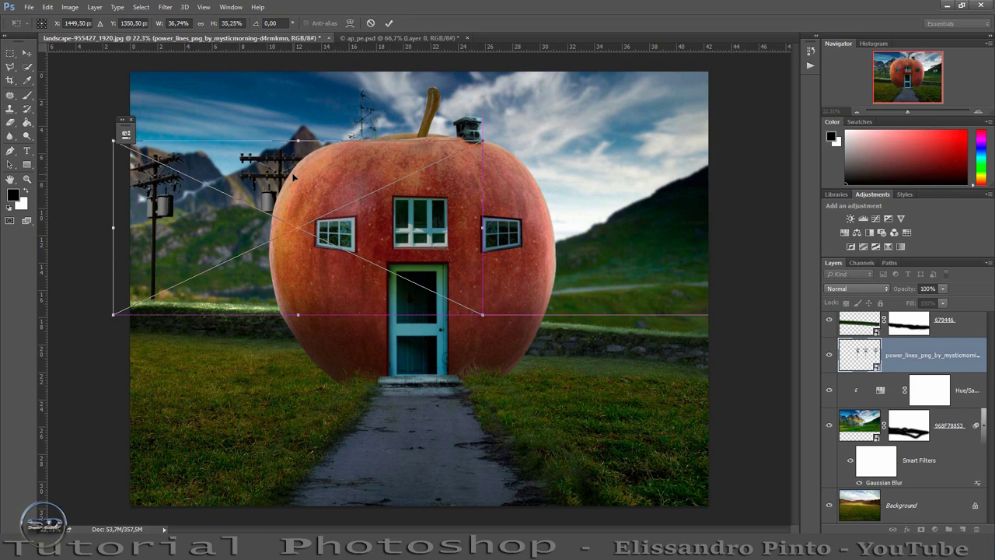
pyautogui.click(388, 22)
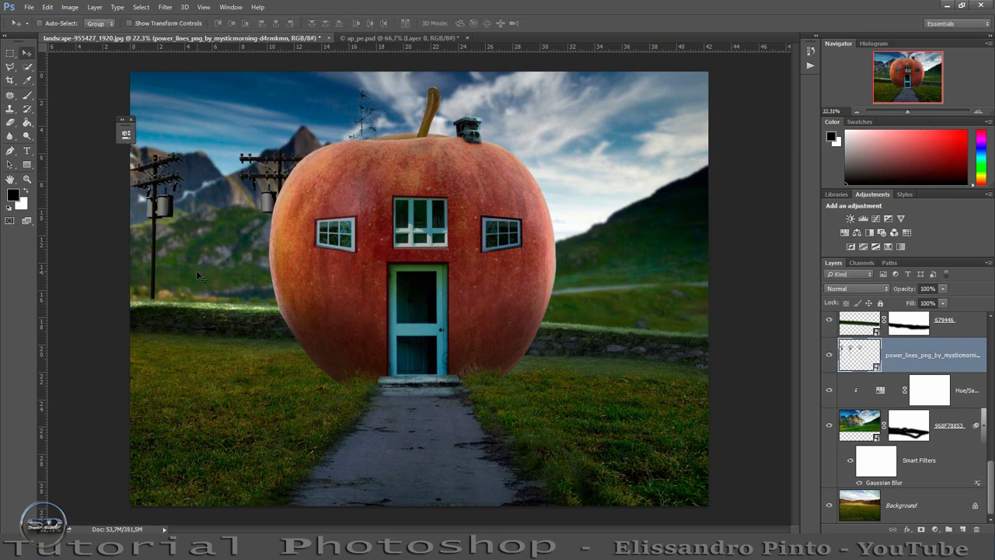
pyautogui.moveTo(196, 269); pyautogui.dragTo(497, 303)
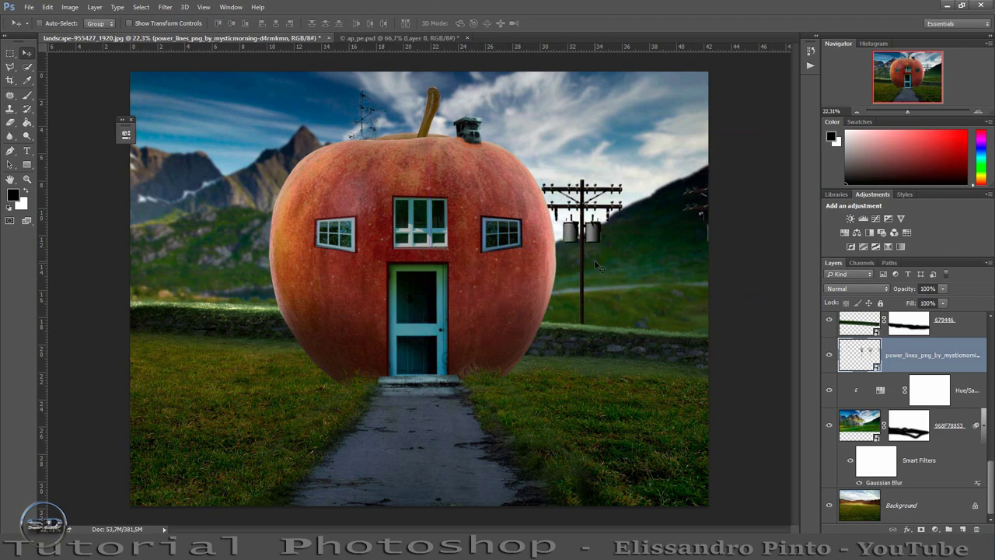
pyautogui.moveTo(597, 265); pyautogui.dragTo(594, 282)
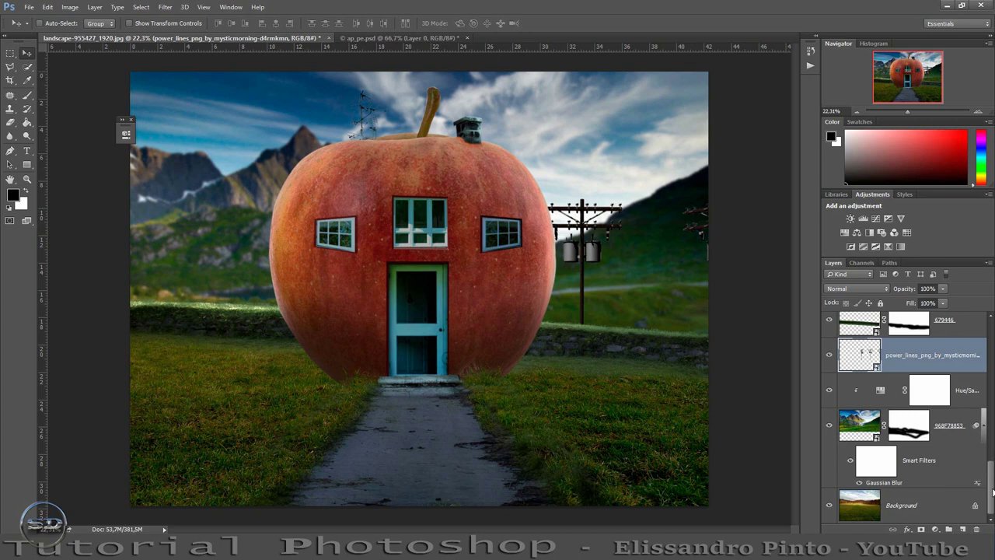
# Create empty Layer 5 above power_lines, then reselect the power_lines layer
pyautogui.scroll(2, 992, 490)
pyautogui.scroll(2, 992, 489)
pyautogui.scroll(2, 992, 490)
pyautogui.scroll(1, 992, 490)
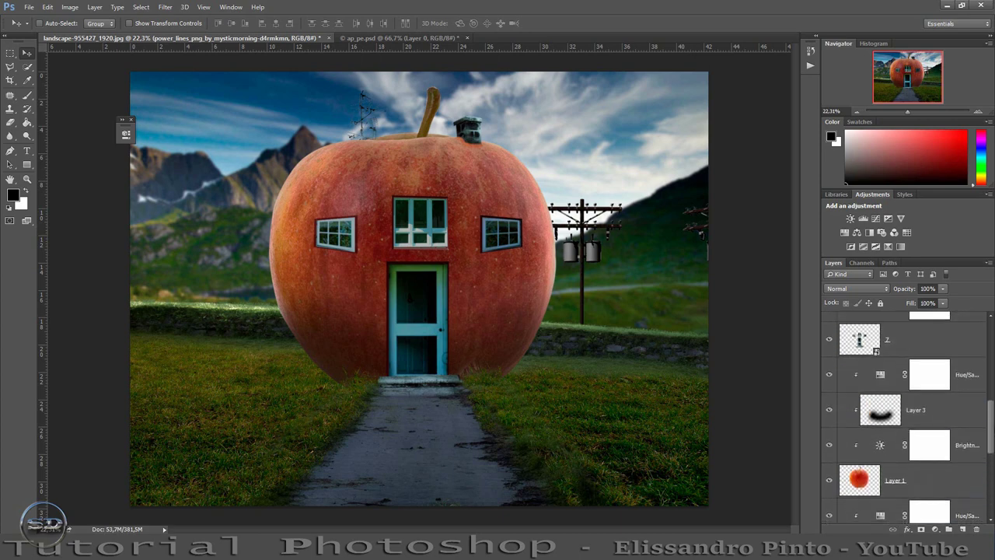
pyautogui.scroll(1, 906, 418)
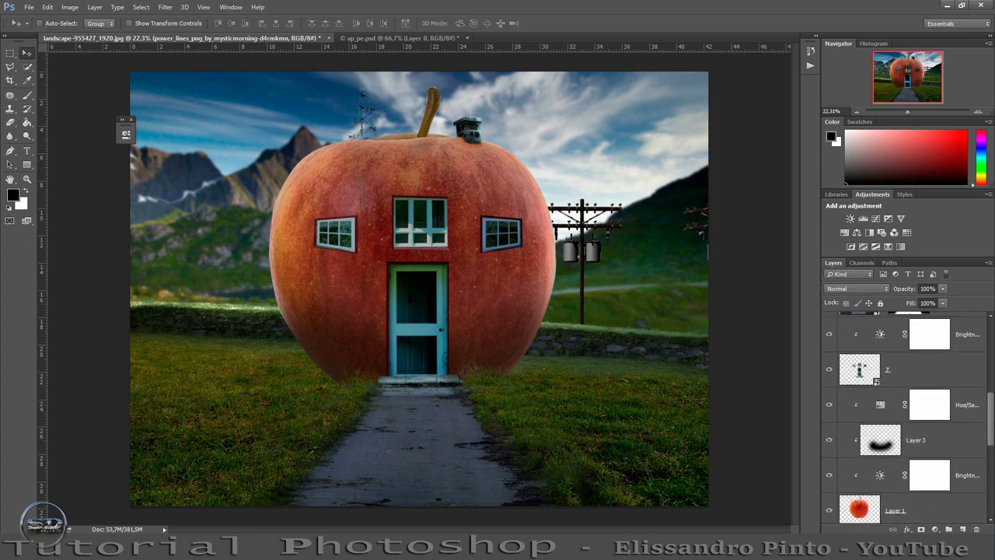
pyautogui.scroll(1, 906, 416)
pyautogui.scroll(3, 906, 417)
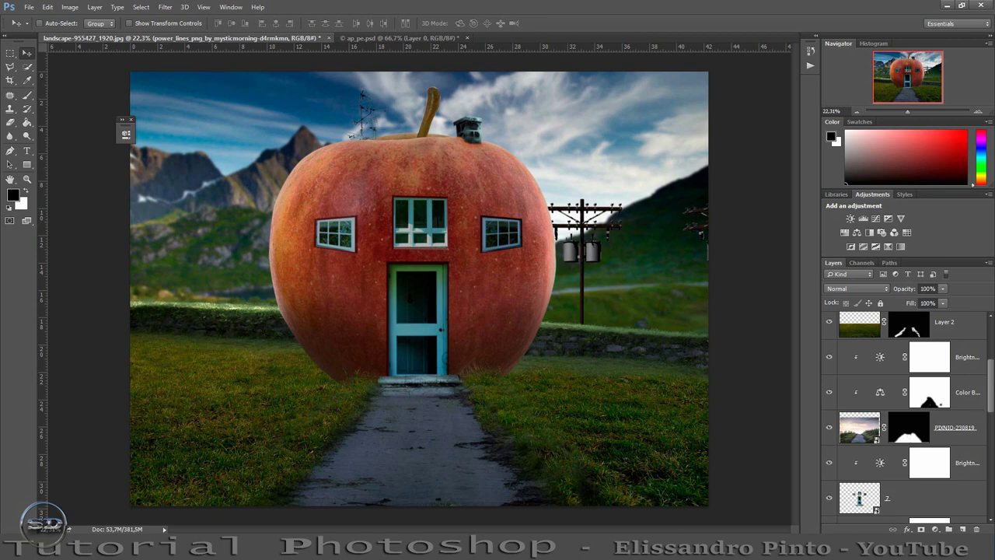
pyautogui.moveTo(991, 402); pyautogui.dragTo(983, 492)
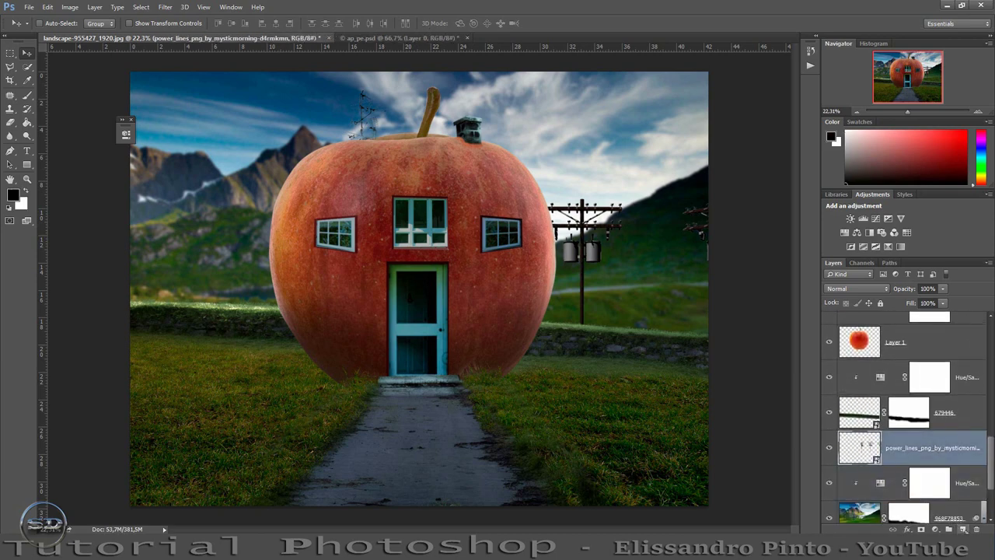
pyautogui.click(963, 530)
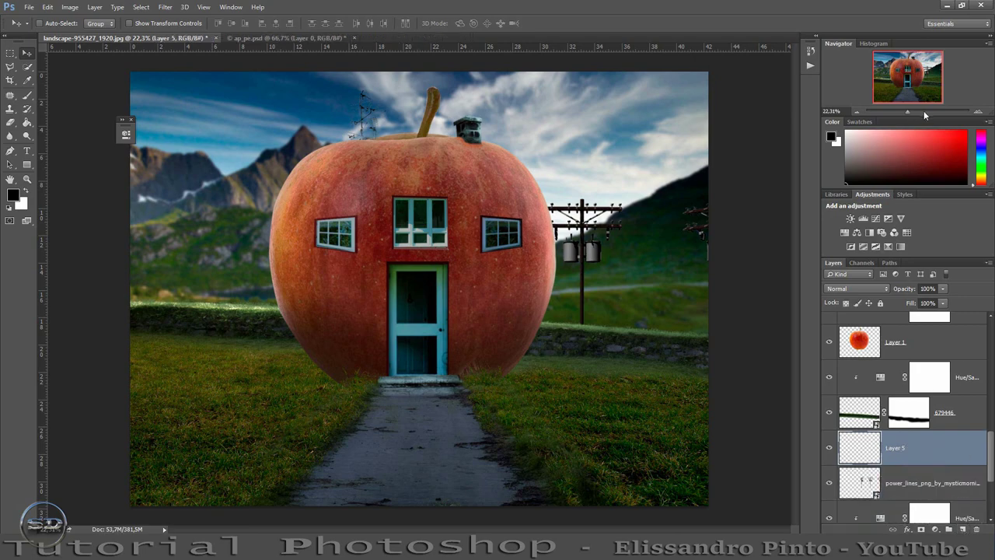
pyautogui.moveTo(910, 108); pyautogui.dragTo(953, 68)
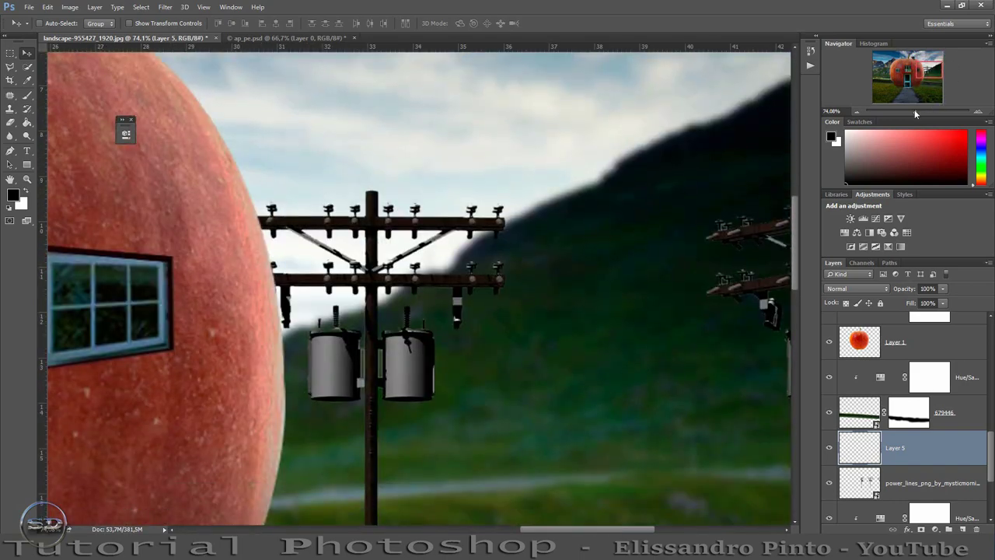
pyautogui.moveTo(915, 114); pyautogui.dragTo(913, 114)
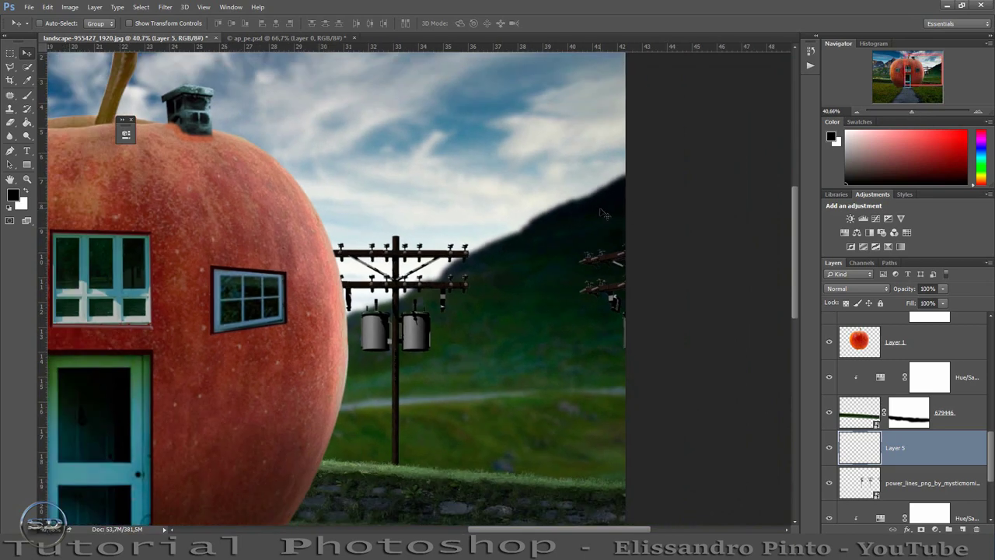
pyautogui.click(909, 495)
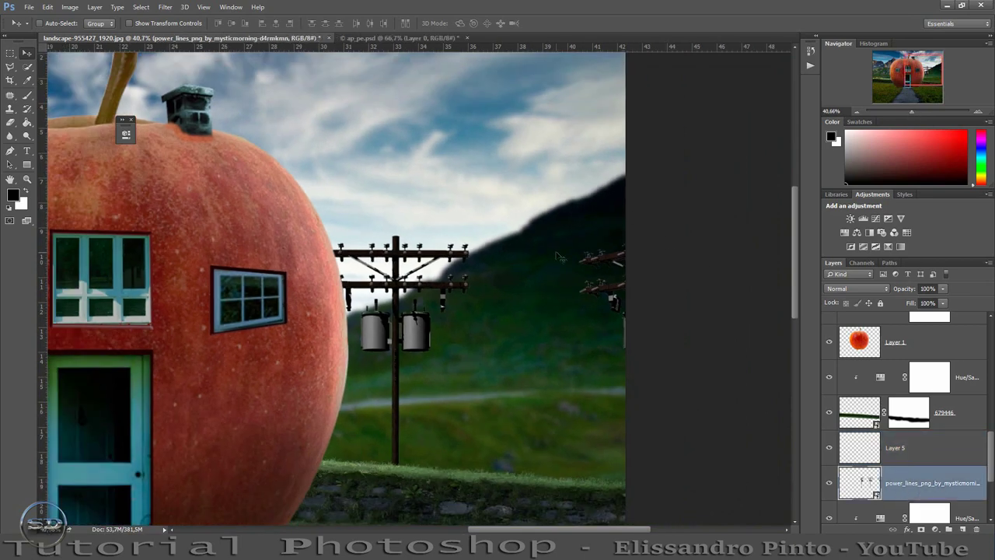
# Apply a 6.6-pixel Gaussian Blur to the power lines and nudge the pole right
pyautogui.click(166, 8)
pyautogui.moveTo(234, 151)
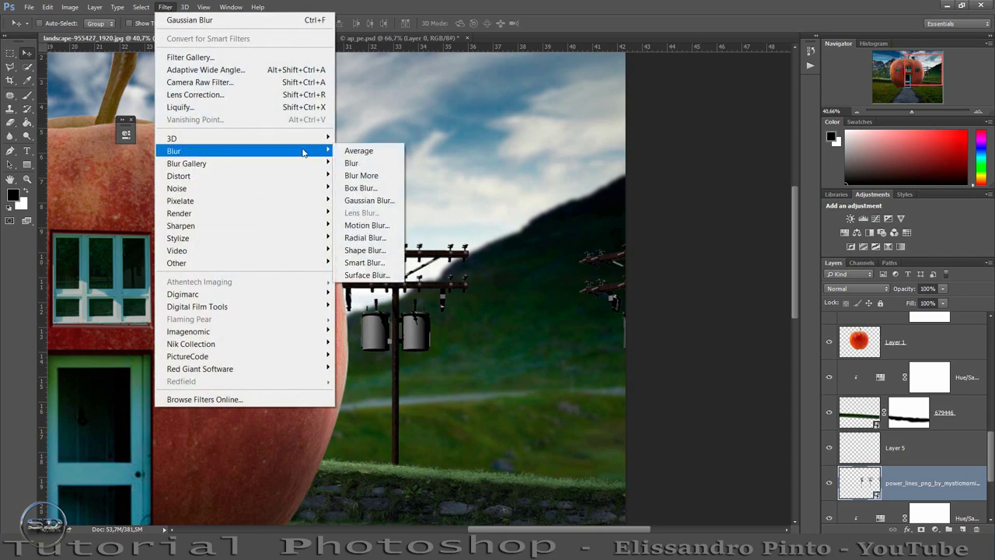
pyautogui.click(373, 200)
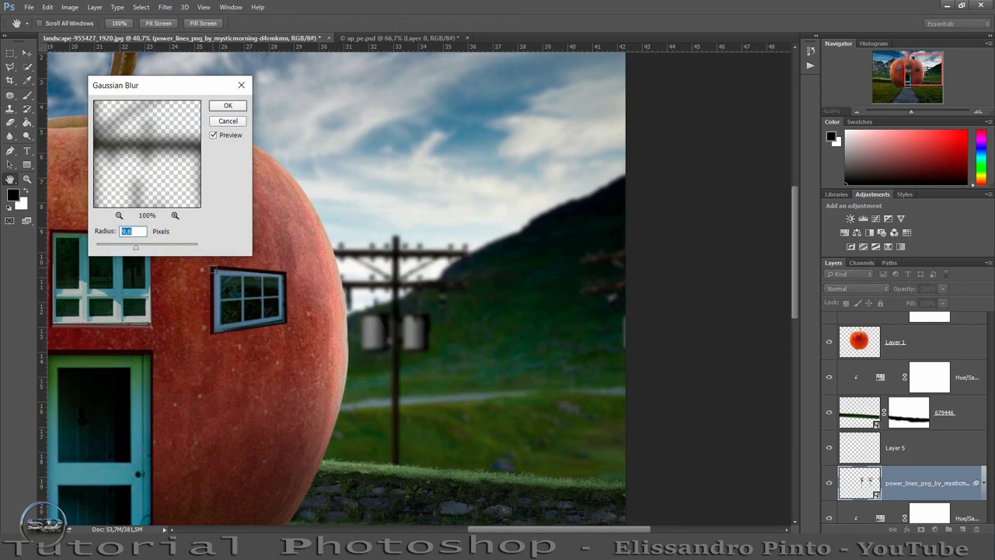
pyautogui.moveTo(135, 248); pyautogui.dragTo(130, 249)
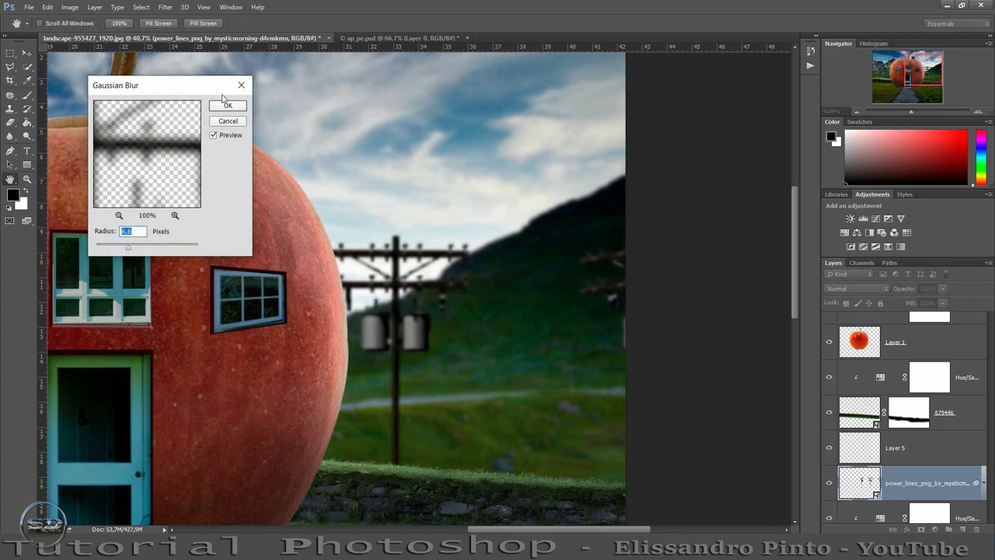
pyautogui.click(223, 107)
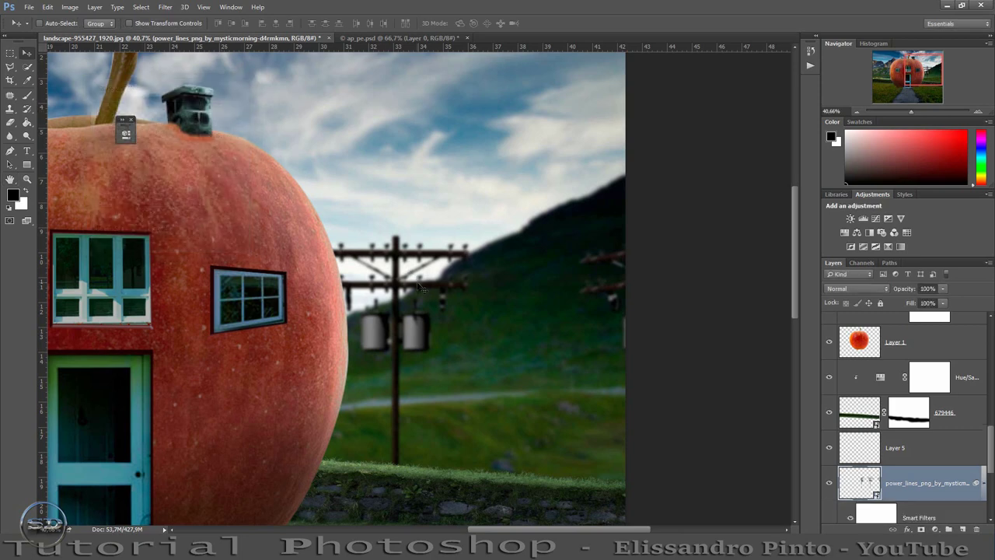
pyautogui.moveTo(417, 287); pyautogui.dragTo(388, 291)
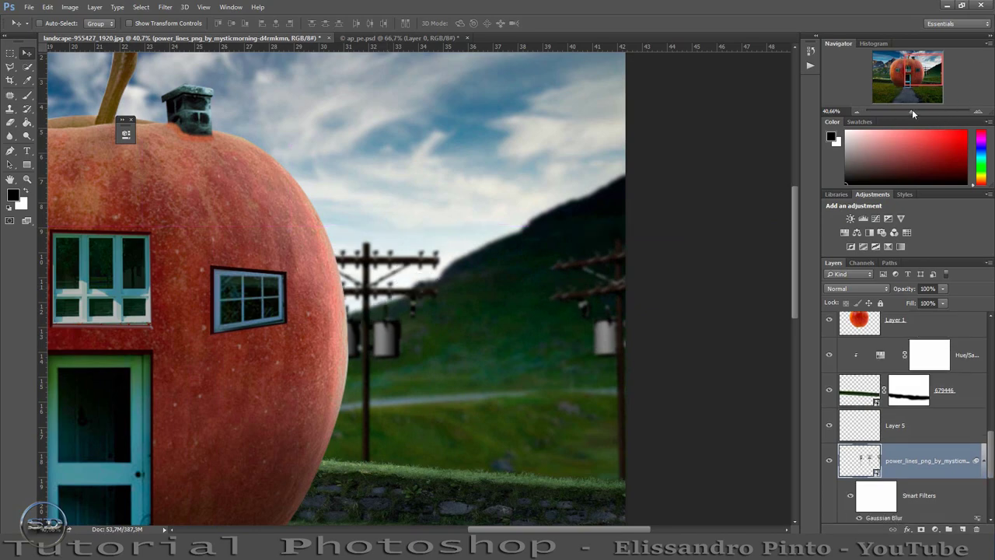
pyautogui.moveTo(912, 109); pyautogui.dragTo(907, 110)
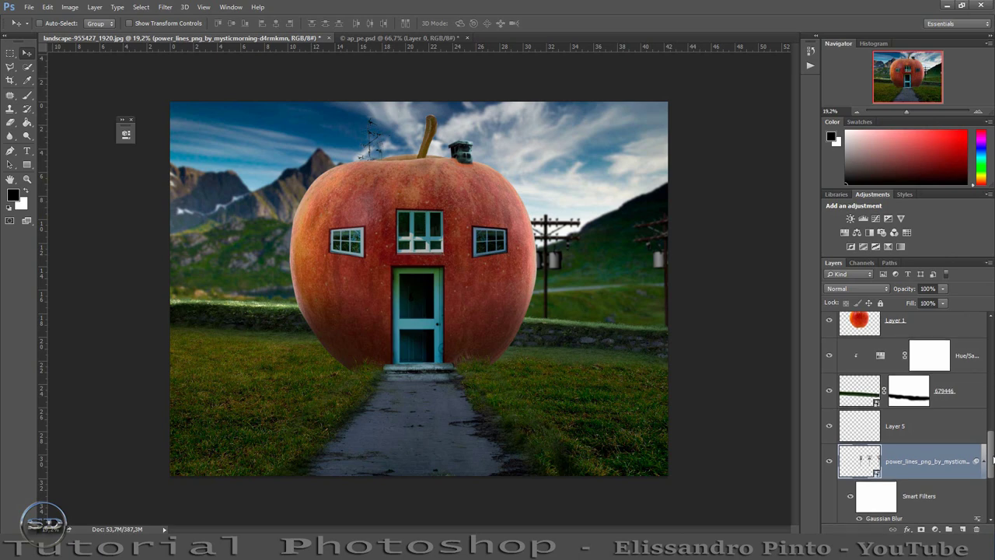
pyautogui.moveTo(992, 461); pyautogui.dragTo(992, 493)
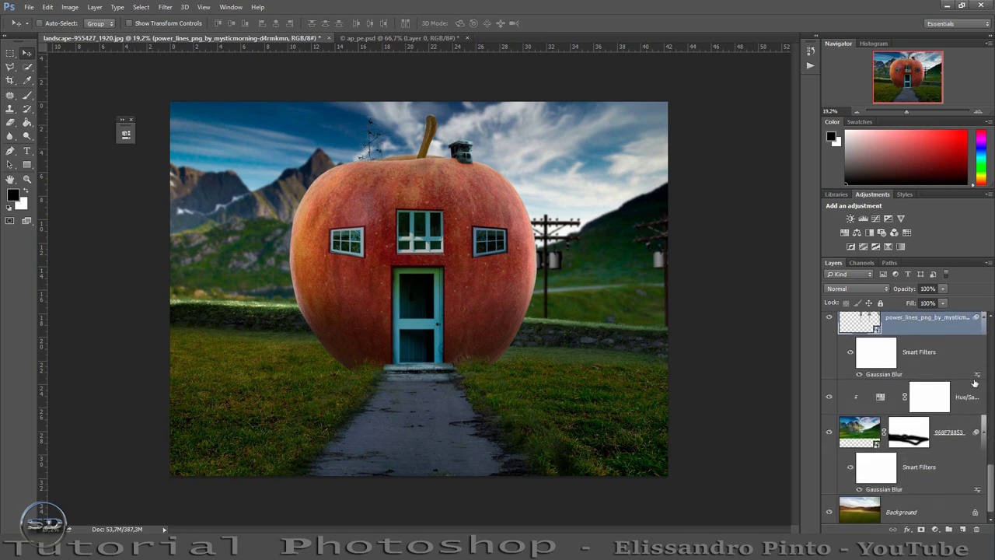
# Paste the cloudy-sky meadow image above Hue/Saturation and scale it to 157.72% to fill the scene
pyautogui.click(963, 396)
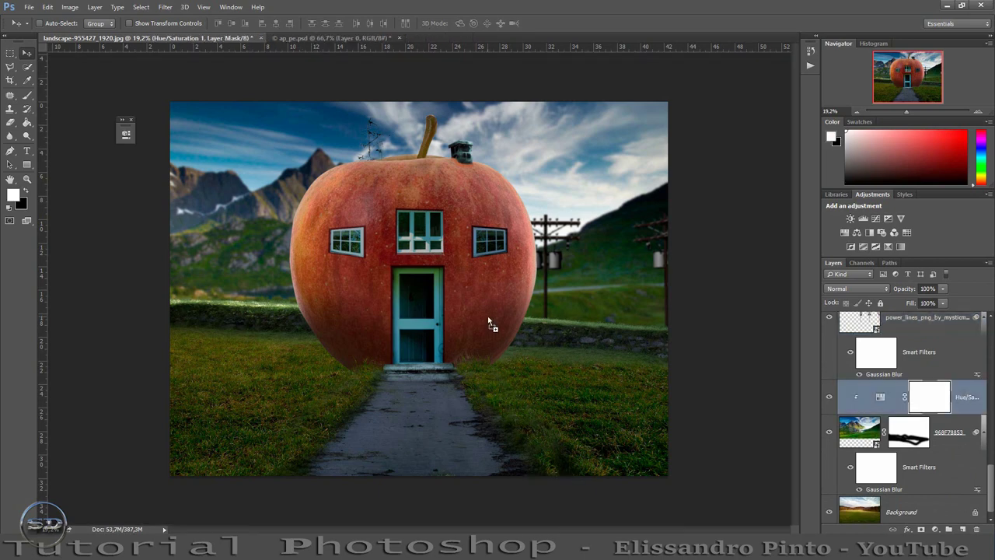
pyautogui.hotkey('ctrl', 'v')
pyautogui.hotkey('ctrl', 't')
pyautogui.moveTo(482, 322); pyautogui.dragTo(557, 225)
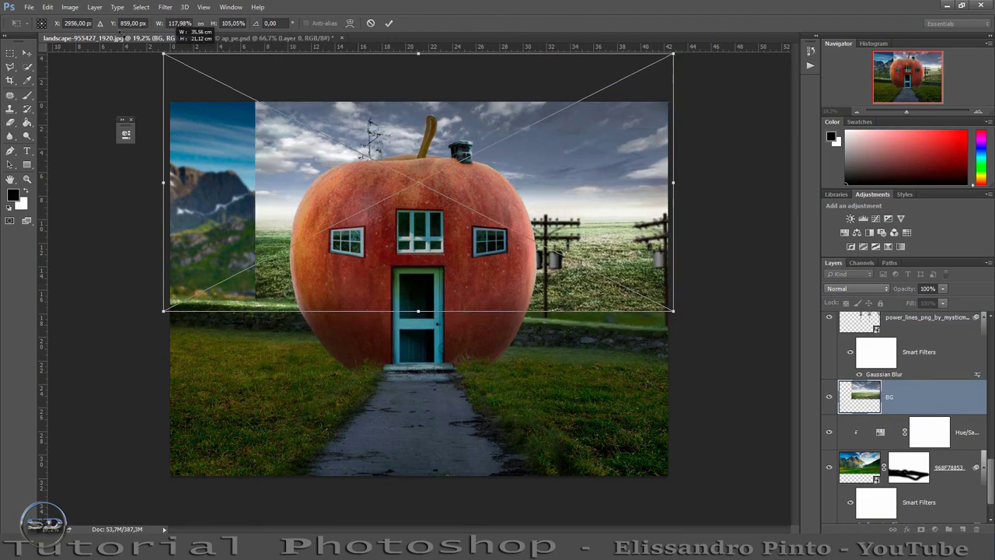
pyautogui.moveTo(319, 76); pyautogui.dragTo(115, 32)
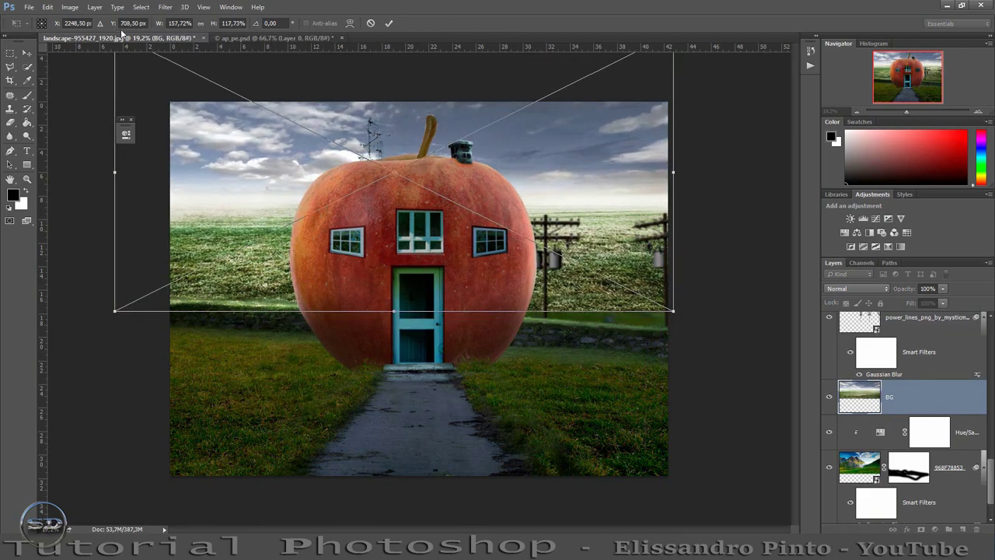
pyautogui.click(200, 22)
pyautogui.moveTo(220, 137)
pyautogui.mouseDown()
pyautogui.moveTo(285, 246)
pyautogui.moveTo(278, 244)
pyautogui.mouseUp()
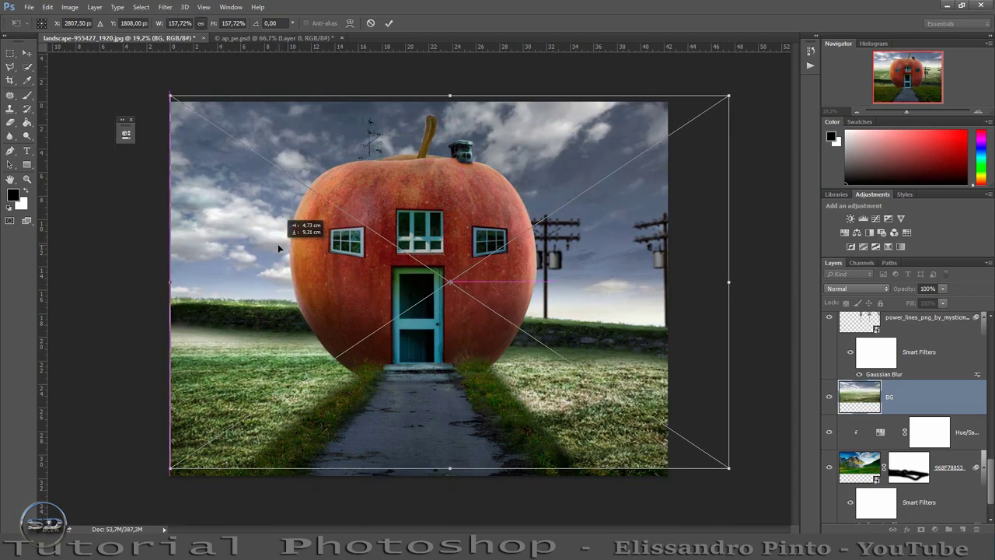
pyautogui.click(389, 23)
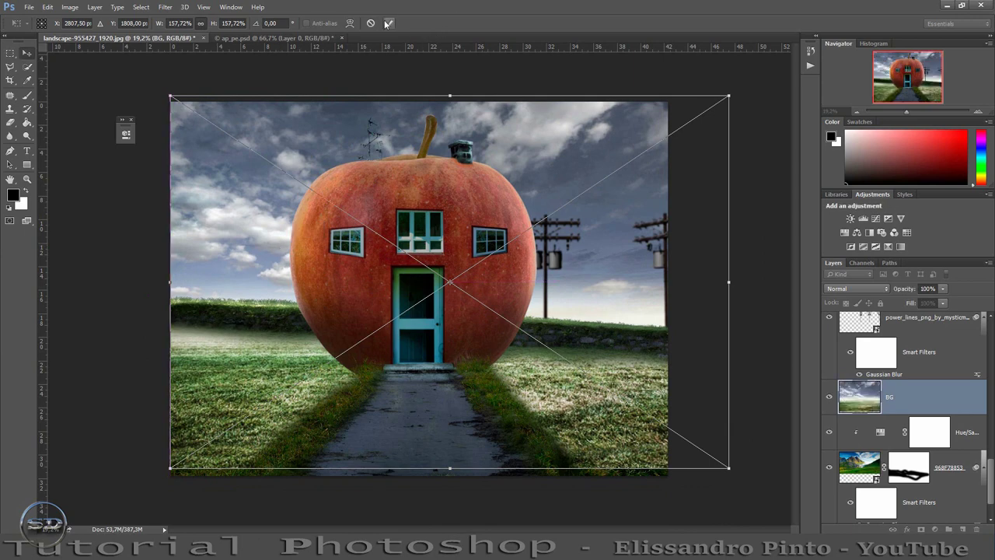
# Add a gradient-faded layer mask to BG and lower its fill to 22%
pyautogui.click(920, 529)
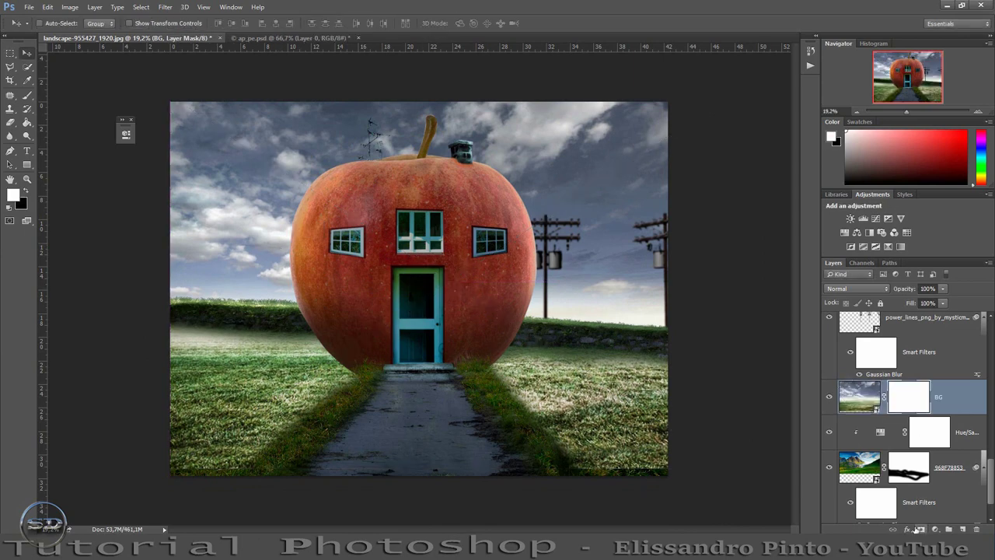
pyautogui.click(26, 125)
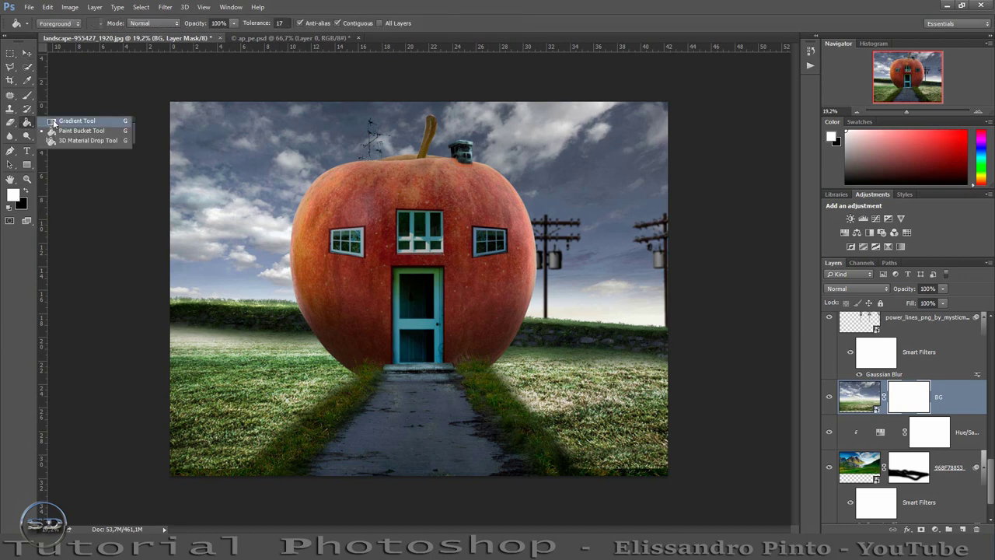
pyautogui.click(76, 120)
pyautogui.moveTo(391, 181); pyautogui.dragTo(376, 398)
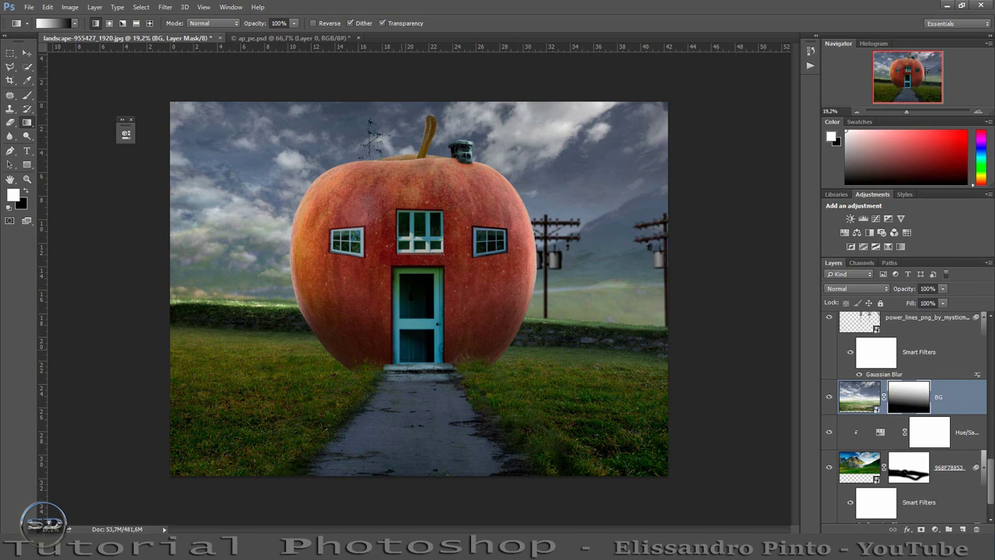
pyautogui.moveTo(412, 172); pyautogui.dragTo(395, 465)
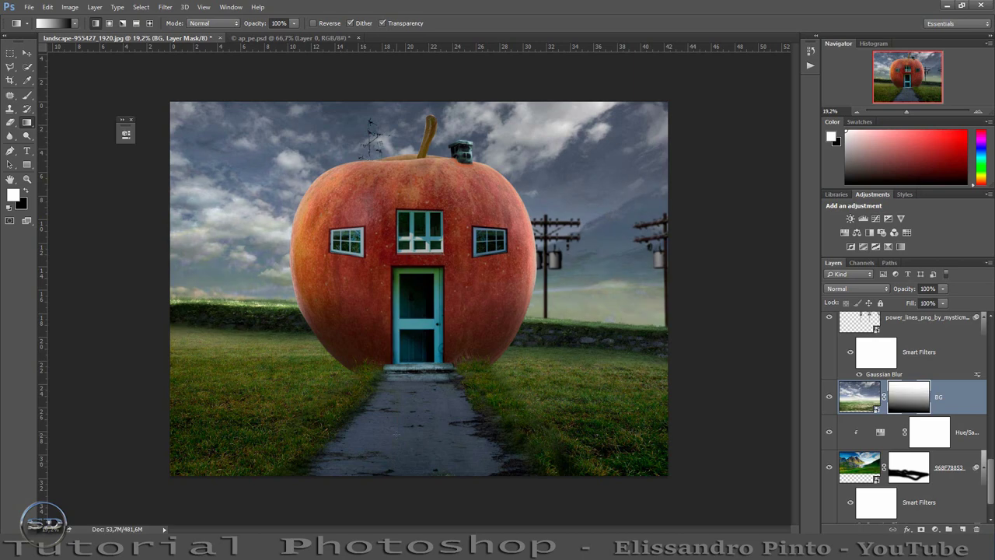
pyautogui.click(829, 397)
pyautogui.click(829, 397)
pyautogui.click(913, 304)
pyautogui.moveTo(912, 304); pyautogui.dragTo(899, 305)
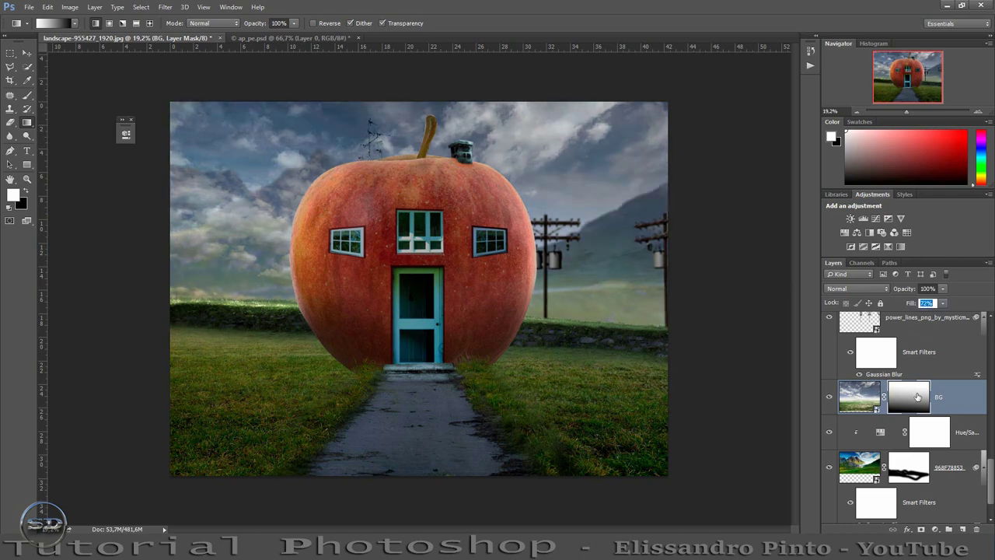
# Paint the BG mask black to reveal the left mountains and right hills
pyautogui.click(27, 94)
pyautogui.click(25, 192)
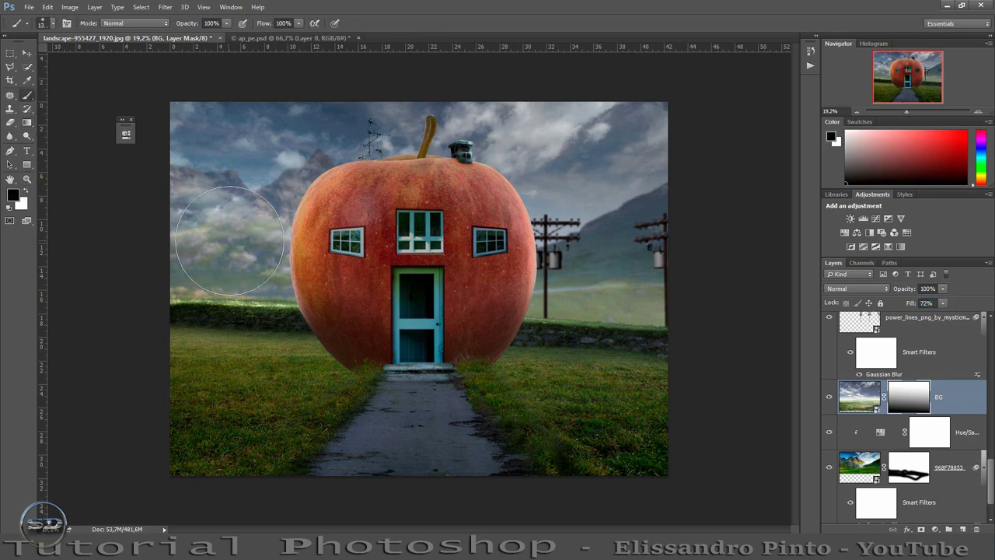
pyautogui.moveTo(234, 233); pyautogui.dragTo(202, 241)
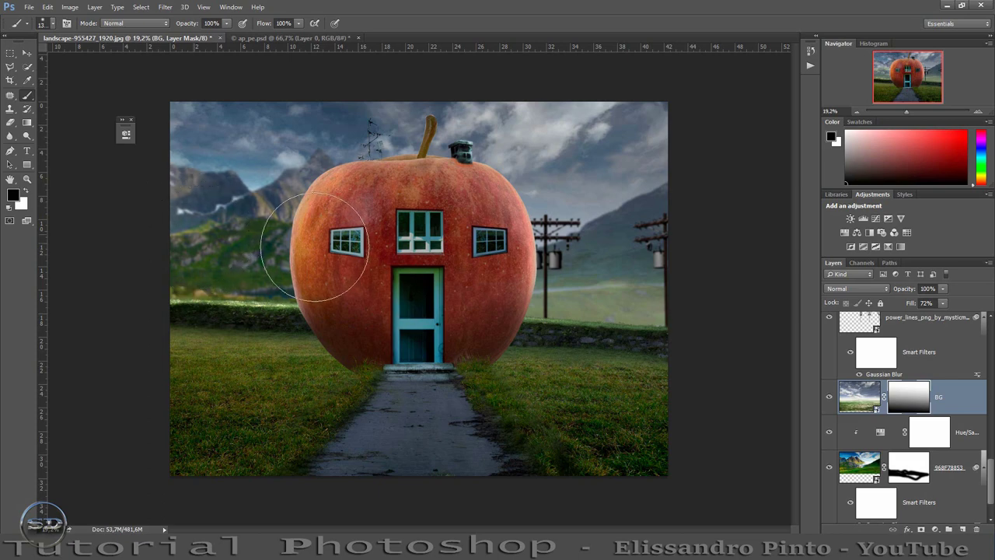
pyautogui.moveTo(604, 311)
pyautogui.mouseDown()
pyautogui.moveTo(593, 322)
pyautogui.moveTo(611, 283)
pyautogui.moveTo(646, 271)
pyautogui.mouseUp()
pyautogui.moveTo(188, 284)
pyautogui.mouseDown()
pyautogui.moveTo(167, 248)
pyautogui.moveTo(189, 211)
pyautogui.moveTo(206, 245)
pyautogui.mouseUp()
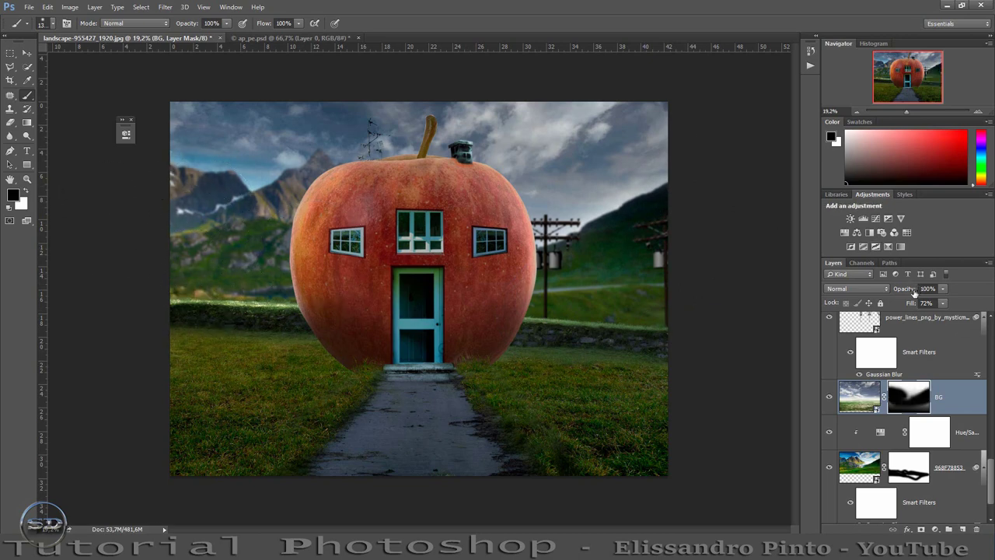
pyautogui.click(927, 303)
# Set the BG layer's fill to 100% and compare it on and off
pyautogui.click(849, 404)
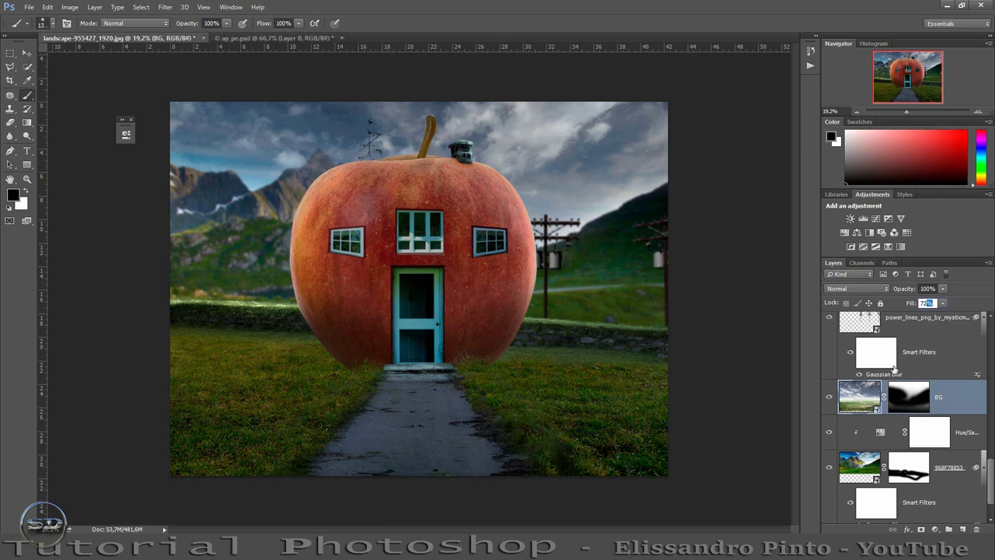
pyautogui.write('100')
pyautogui.press('Return')
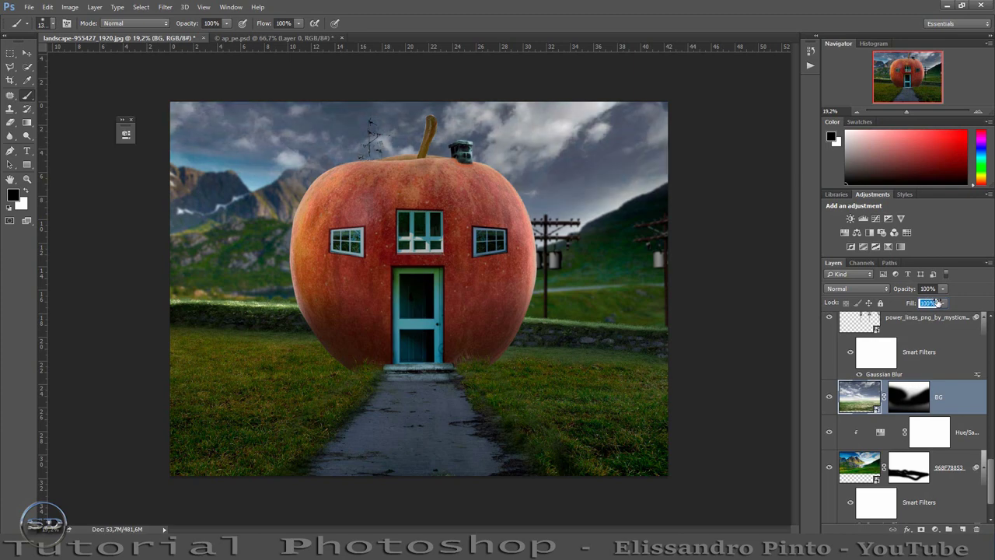
pyautogui.click(829, 399)
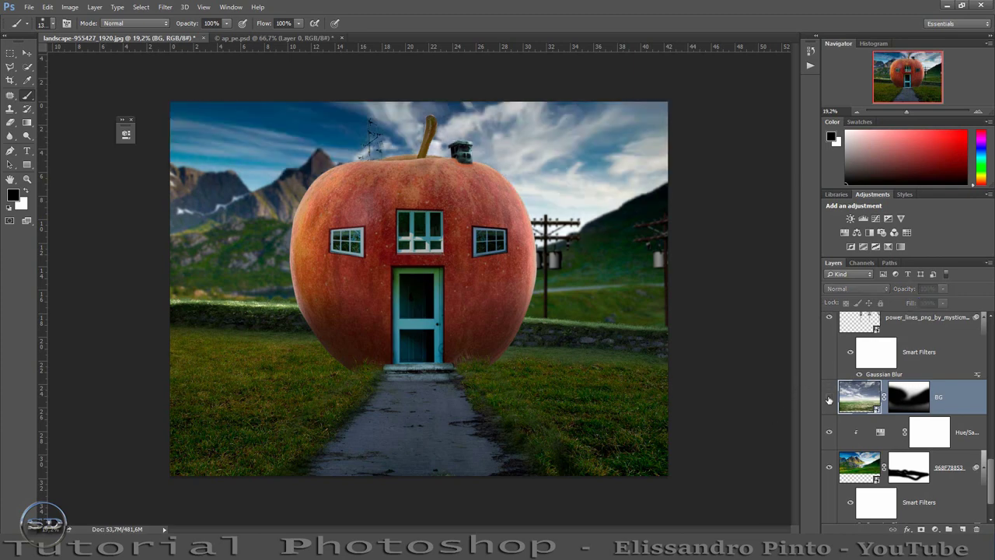
pyautogui.click(829, 399)
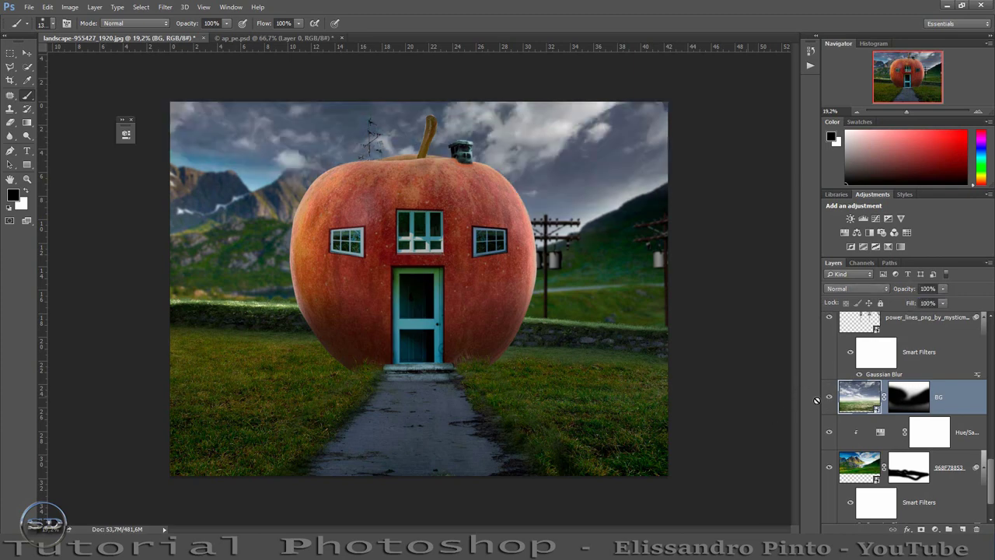
# Paint the BG mask white to restore clouds over the upper corners and left mountains
pyautogui.click(908, 396)
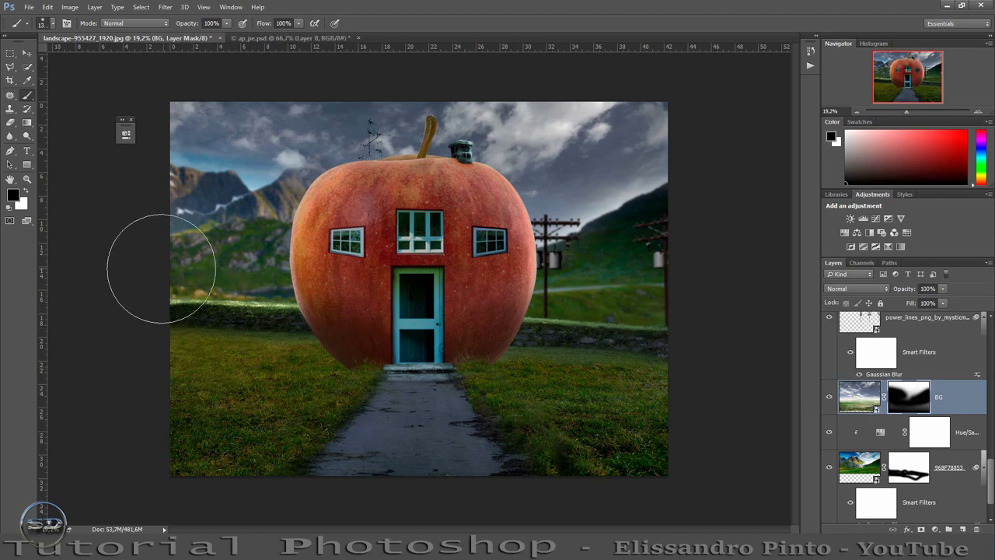
pyautogui.click(25, 191)
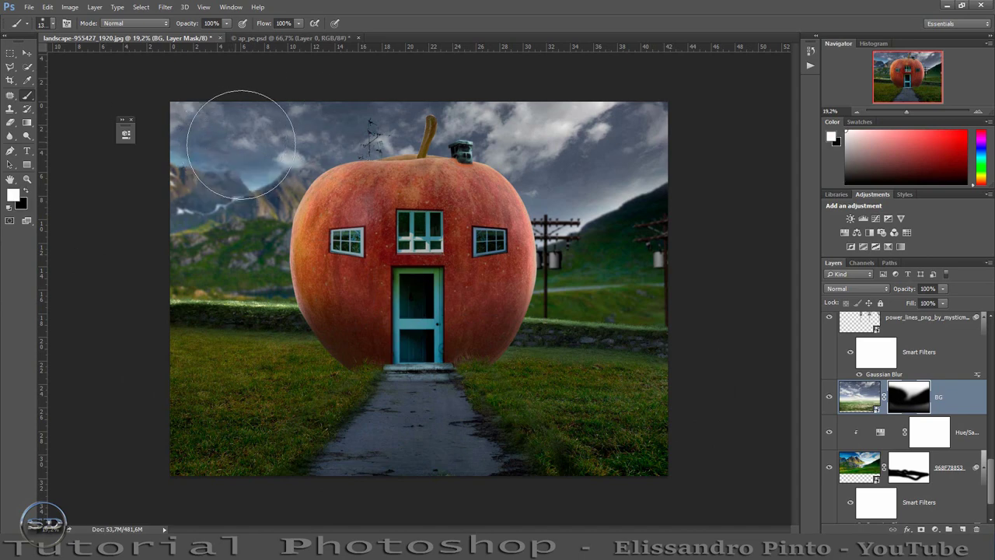
pyautogui.moveTo(183, 130); pyautogui.dragTo(189, 100)
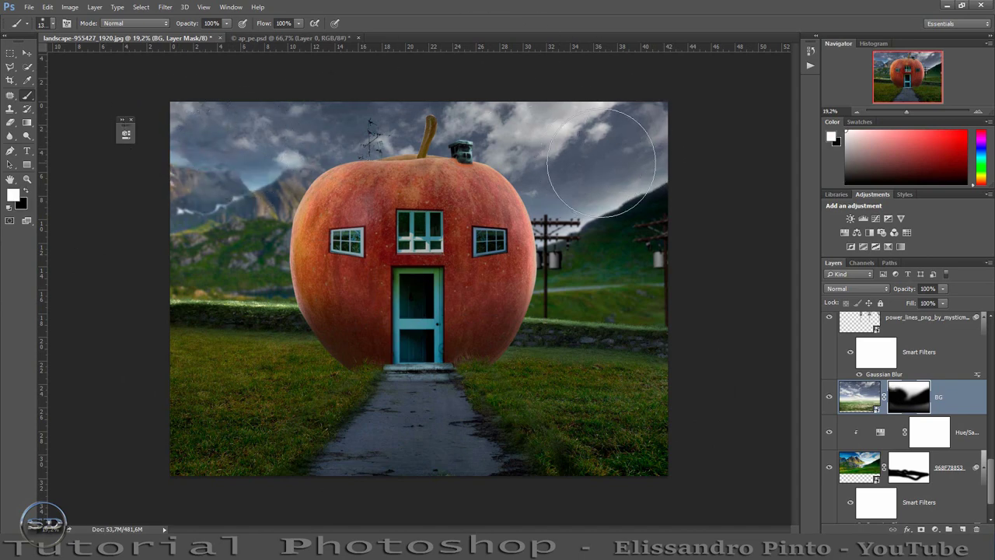
pyautogui.moveTo(650, 158); pyautogui.dragTo(644, 182)
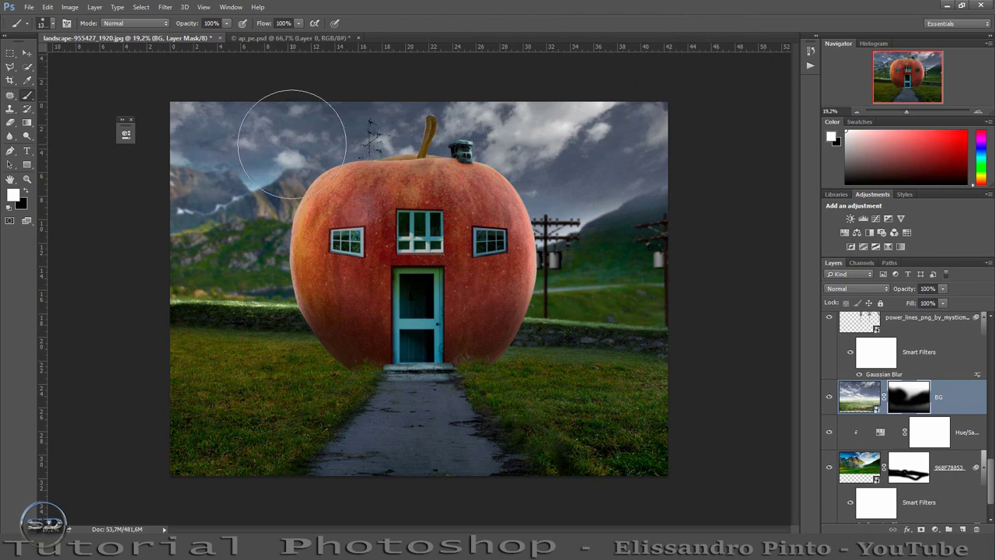
pyautogui.moveTo(247, 179); pyautogui.dragTo(243, 191)
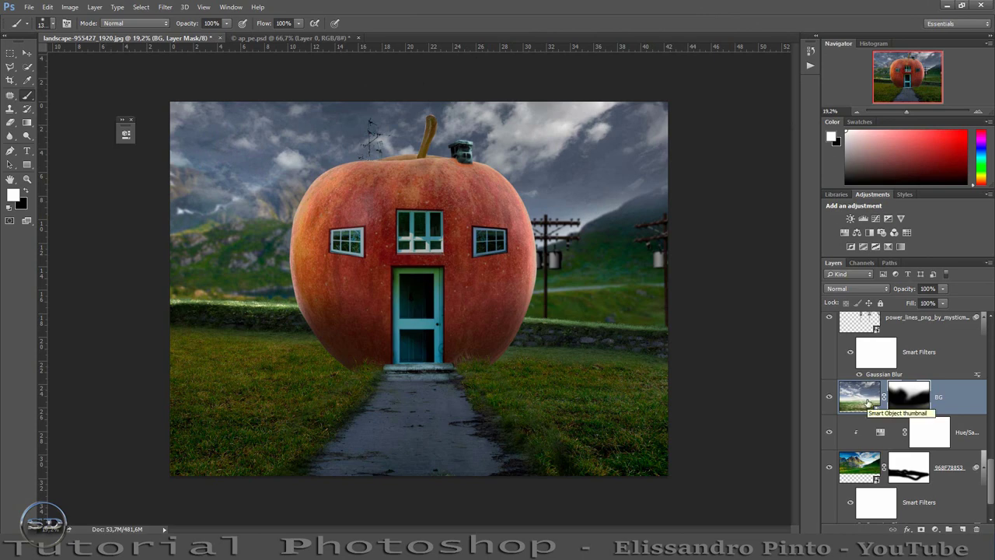
# Clip a Brightness/Contrast 5 adjustment to BG with brightness 83, then close Properties
pyautogui.click(851, 218)
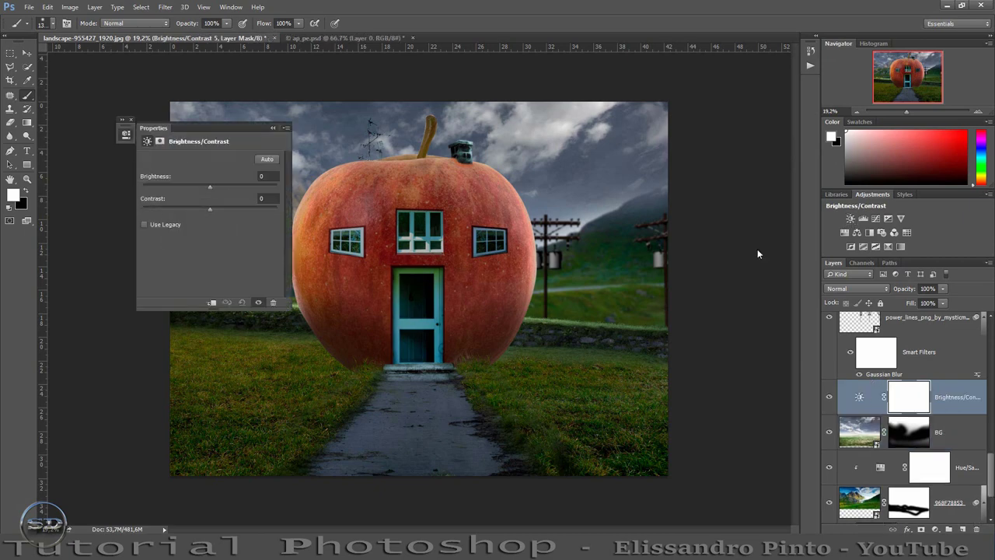
pyautogui.click(212, 303)
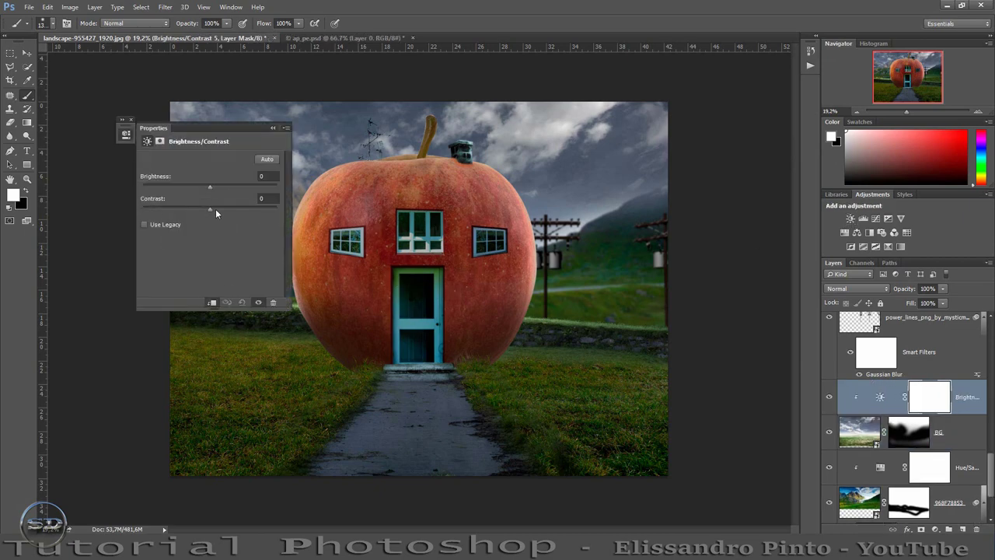
pyautogui.moveTo(209, 185); pyautogui.dragTo(247, 187)
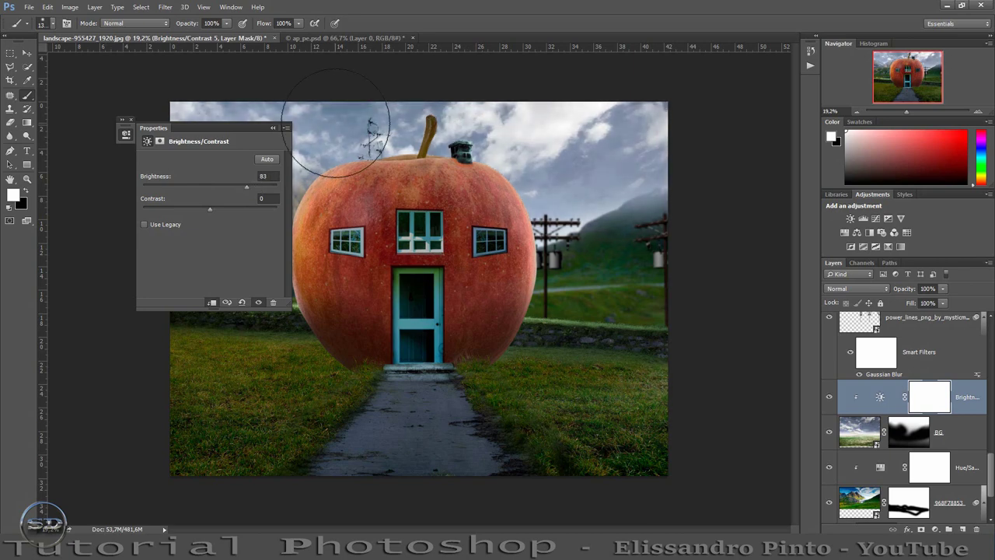
pyautogui.click(286, 128)
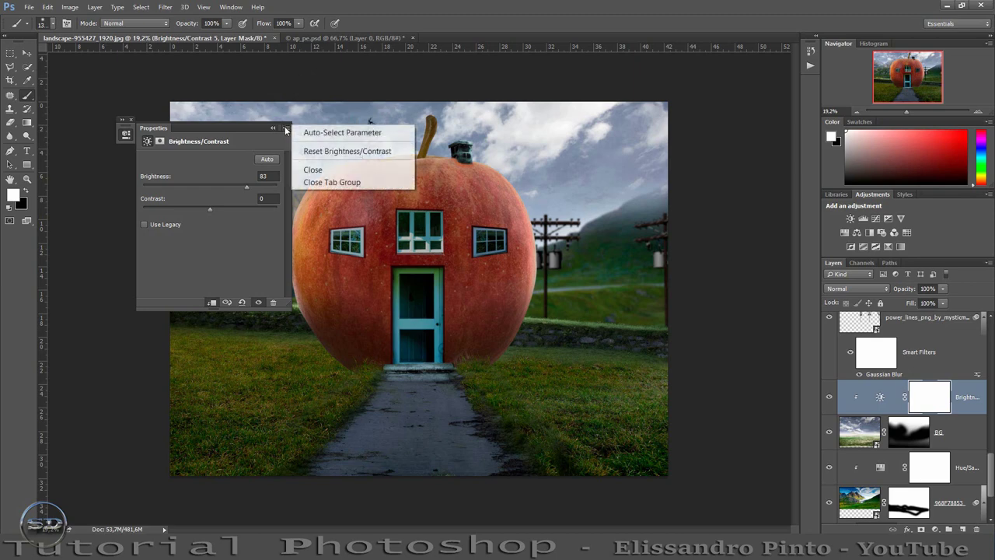
pyautogui.click(316, 169)
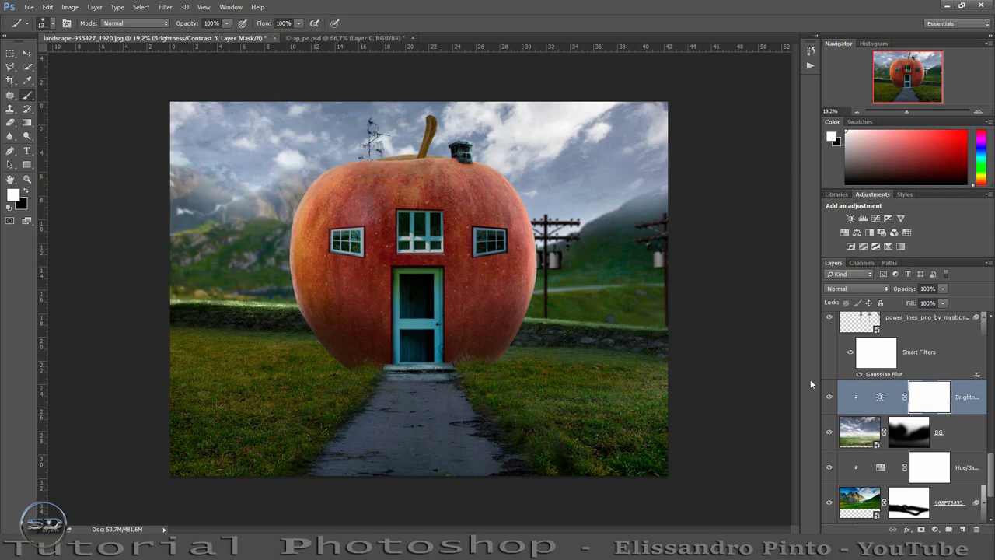
# Paint black on the BG layer mask to reveal the green hills near the right power pole
pyautogui.click(896, 432)
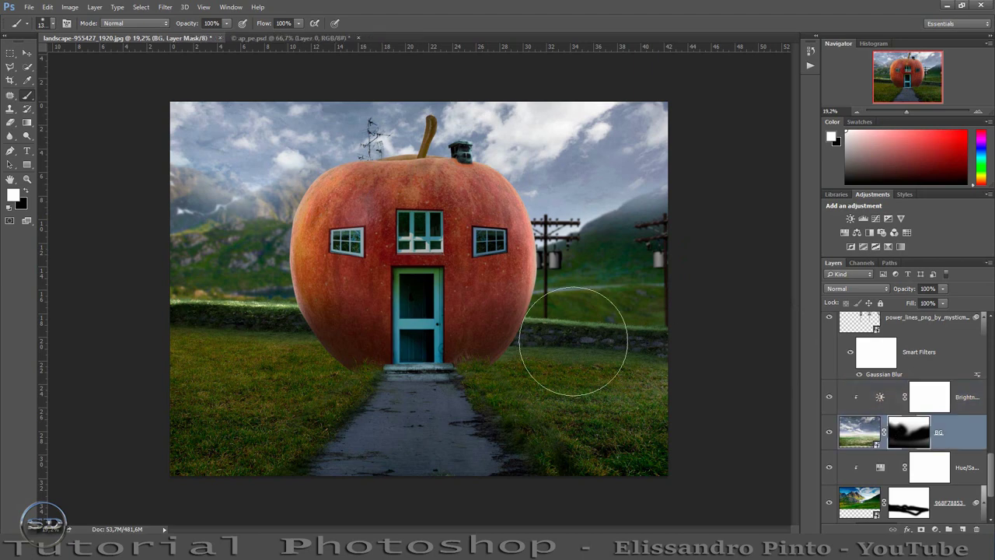
pyautogui.click(26, 194)
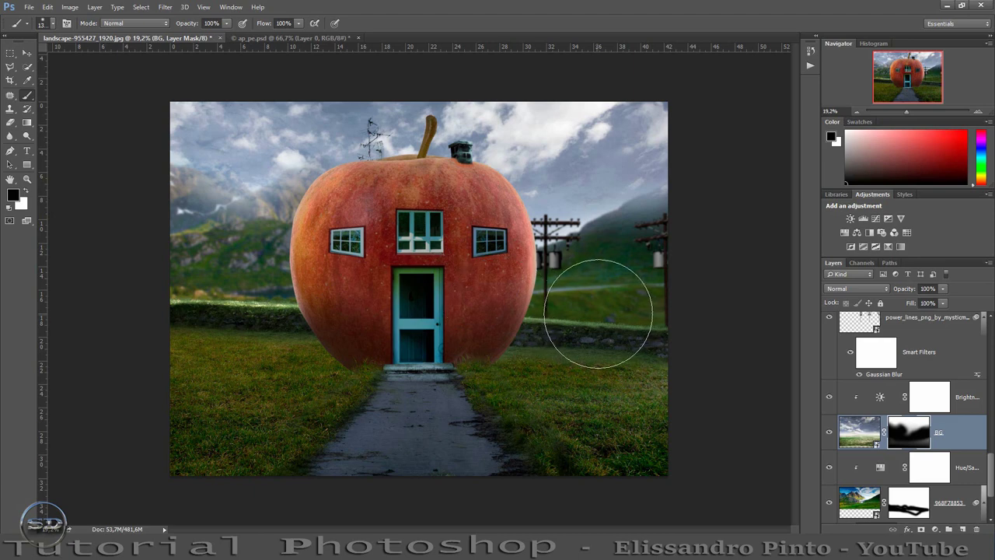
pyautogui.moveTo(667, 254)
pyautogui.mouseDown()
pyautogui.moveTo(689, 233)
pyautogui.moveTo(695, 258)
pyautogui.moveTo(666, 266)
pyautogui.moveTo(666, 249)
pyautogui.moveTo(680, 244)
pyautogui.moveTo(648, 273)
pyautogui.moveTo(611, 277)
pyautogui.moveTo(650, 262)
pyautogui.mouseUp()
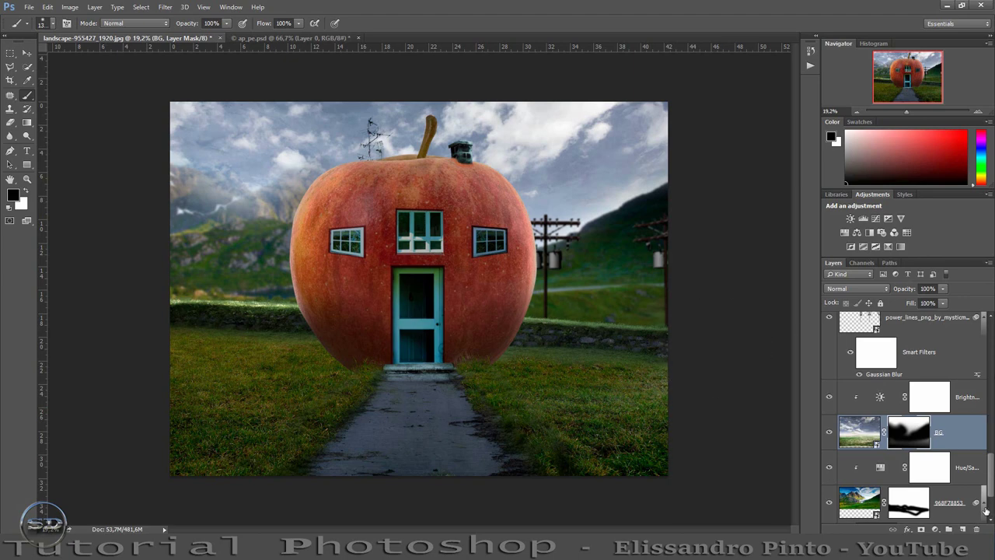
pyautogui.moveTo(993, 482); pyautogui.dragTo(993, 500)
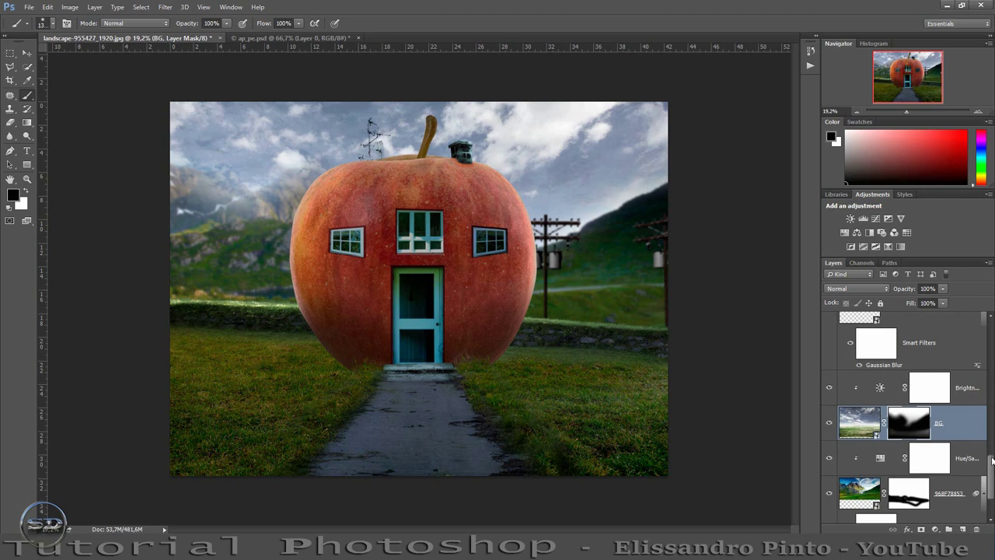
pyautogui.moveTo(993, 476); pyautogui.dragTo(982, 421)
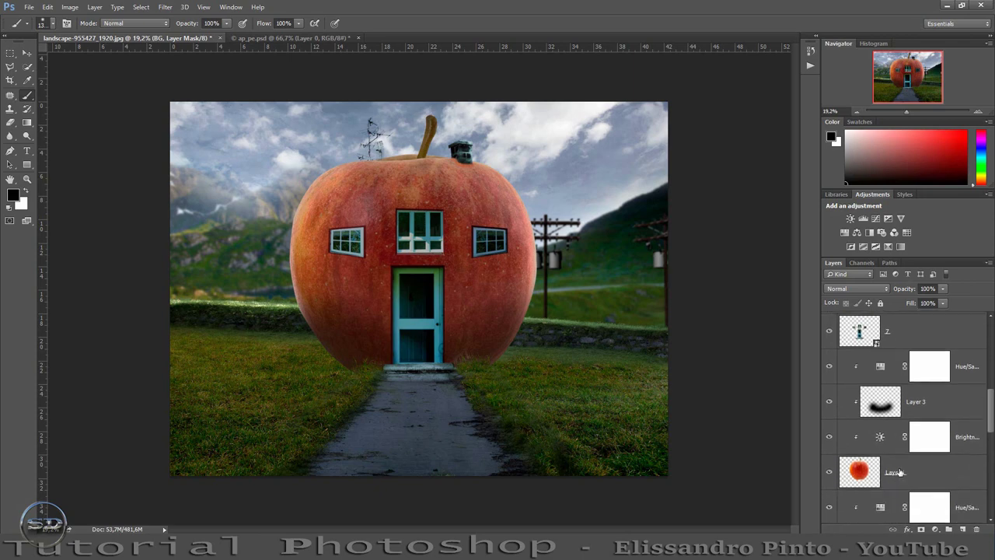
# Add Layer 6 above the apple, paint white light on its right edge, and blend it as Overlay
pyautogui.click(898, 472)
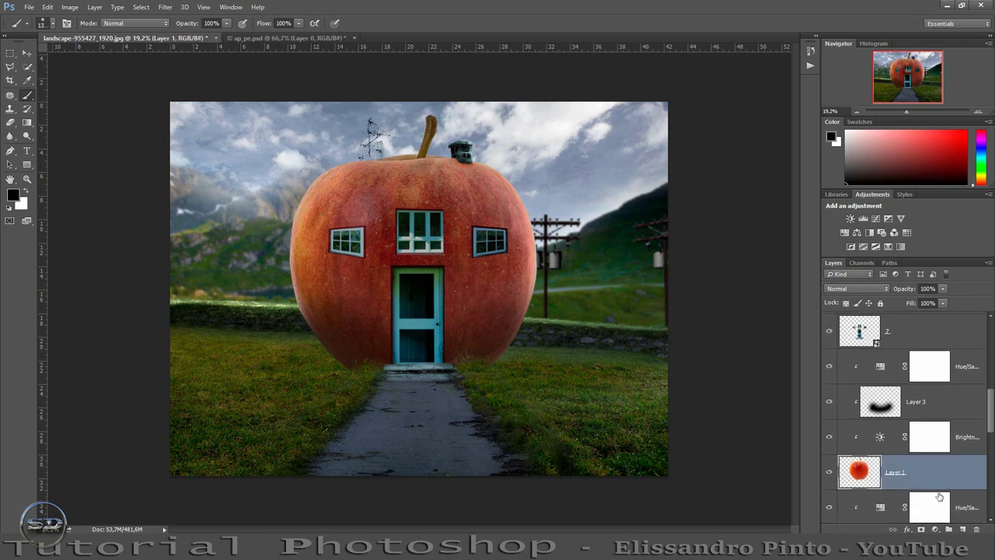
pyautogui.click(964, 529)
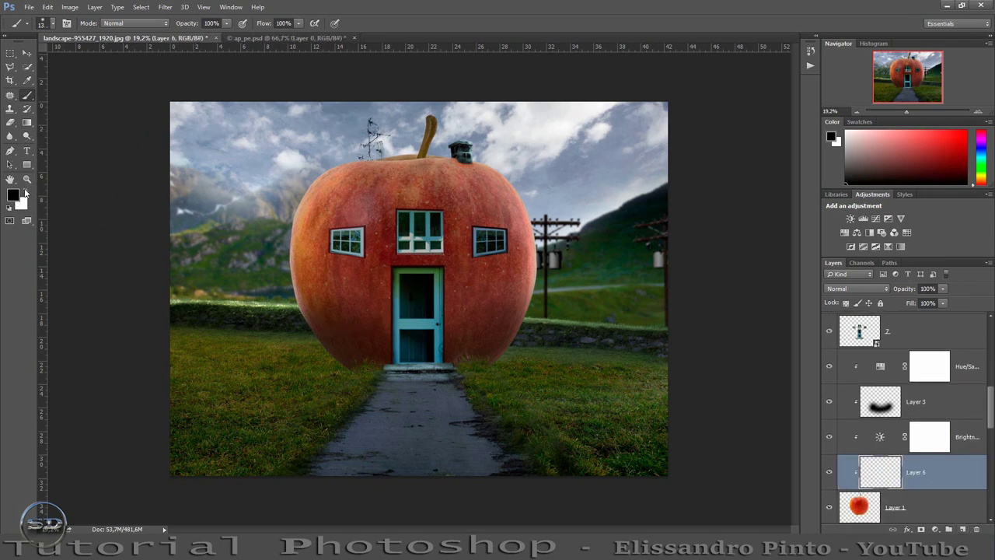
pyautogui.click(26, 191)
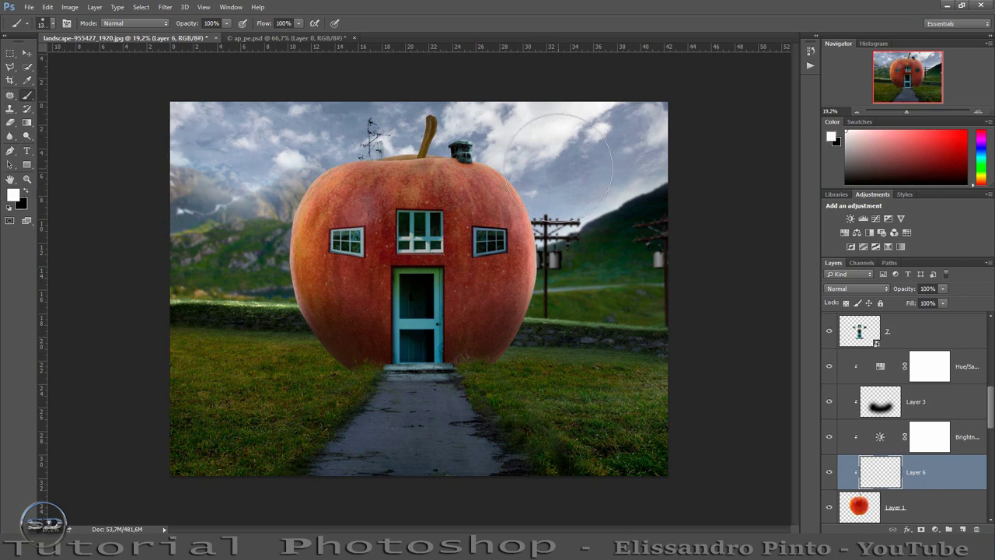
pyautogui.moveTo(544, 171); pyautogui.dragTo(560, 354)
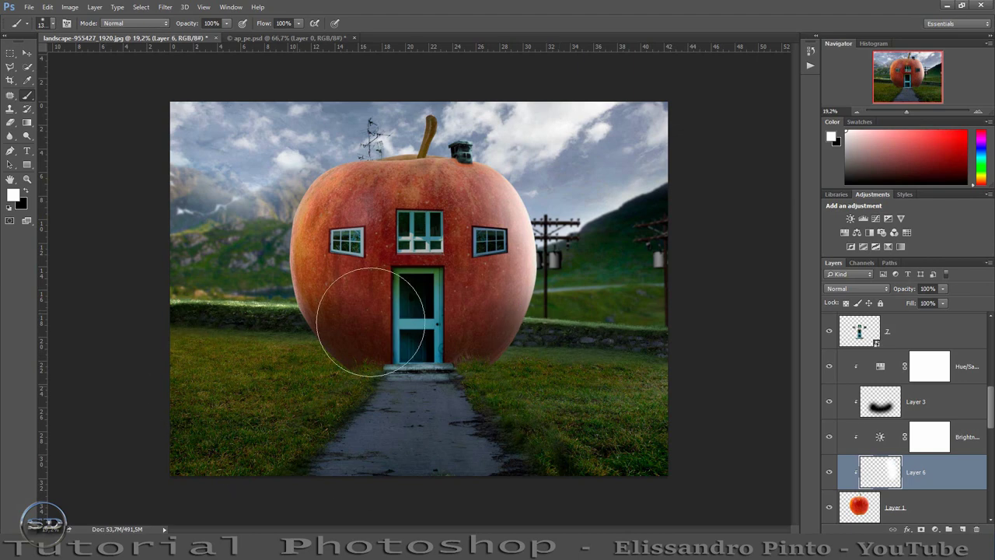
pyautogui.click(856, 287)
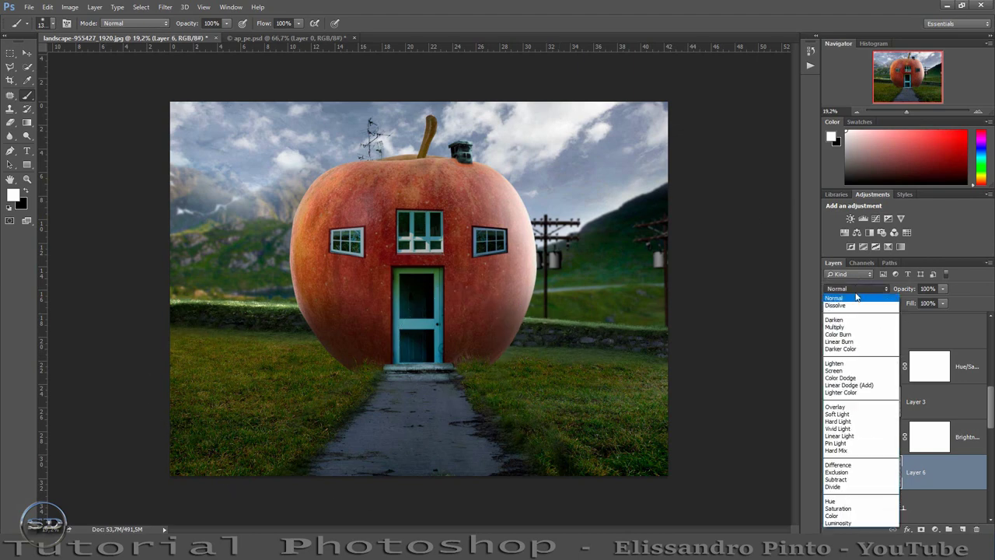
pyautogui.click(837, 407)
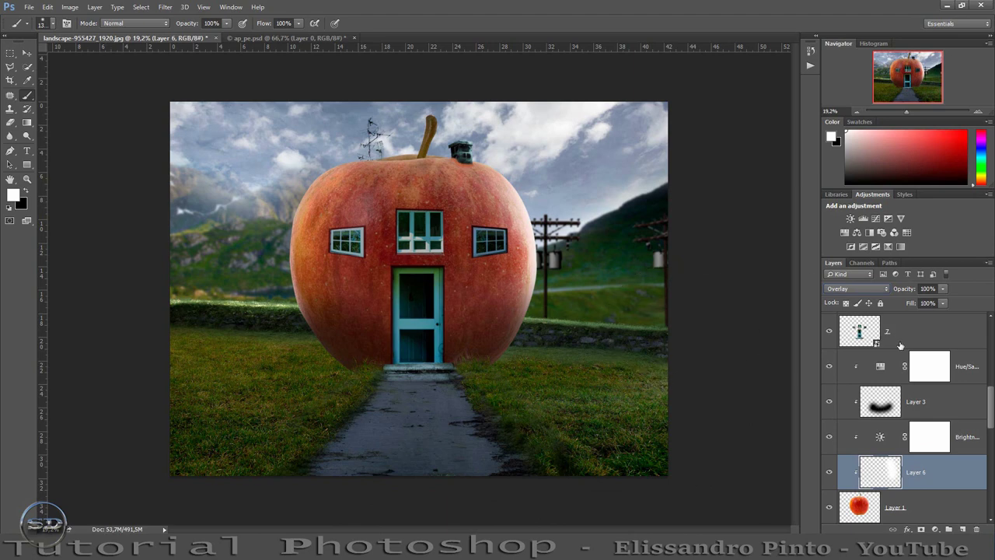
# Place the fountain image as a well, scaled to 28.28%, on the grass left of the apple house
pyautogui.moveTo(992, 415); pyautogui.dragTo(992, 343)
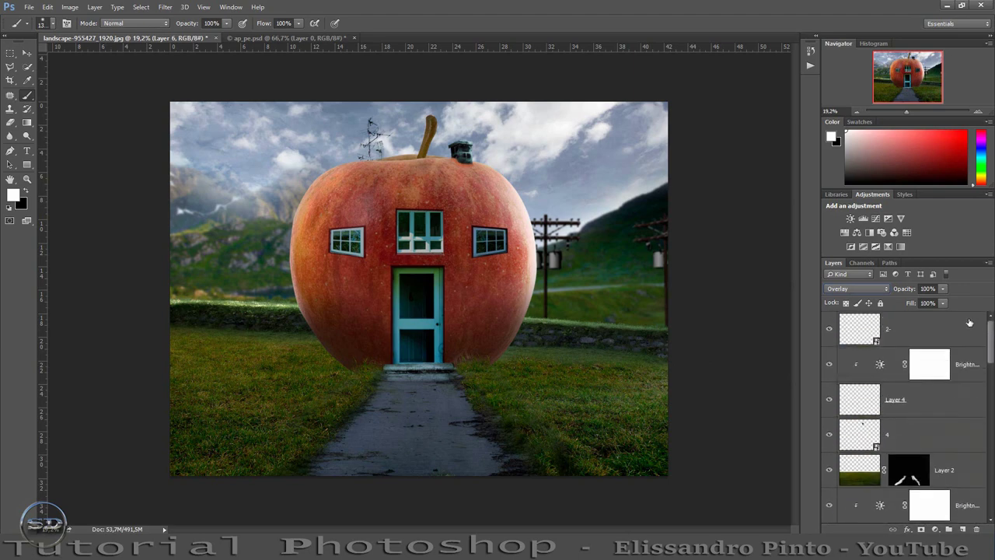
pyautogui.click(969, 322)
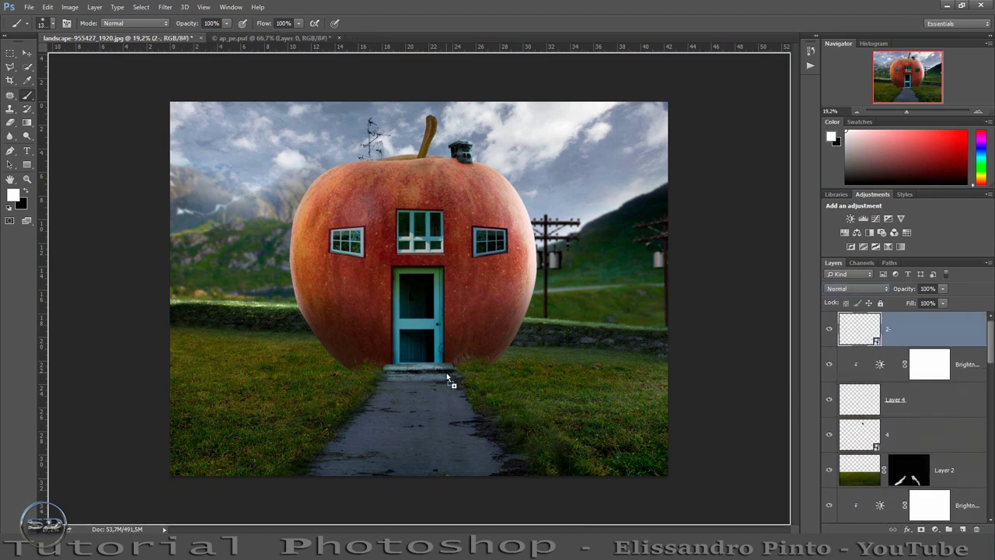
pyautogui.moveTo(263, 361); pyautogui.dragTo(270, 368)
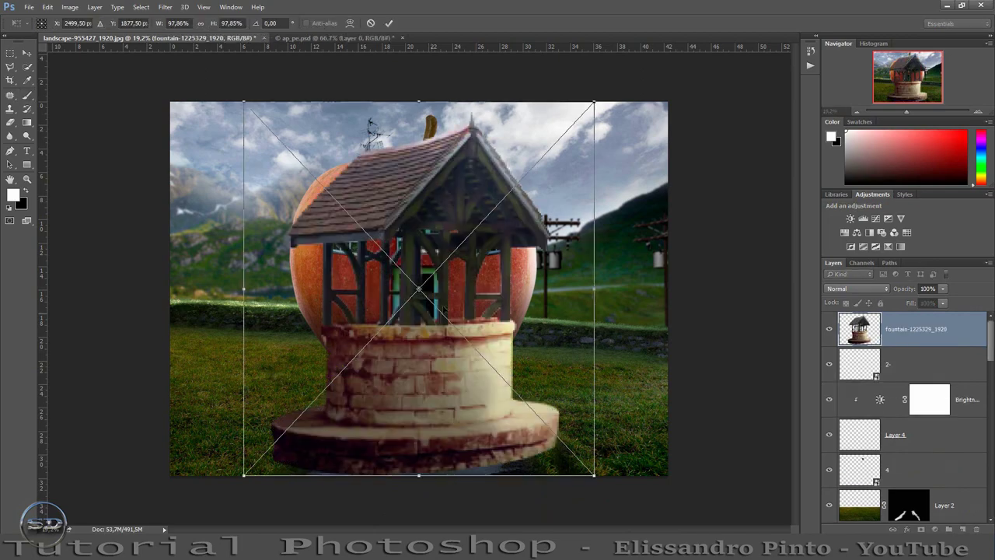
pyautogui.moveTo(498, 244); pyautogui.dragTo(337, 230)
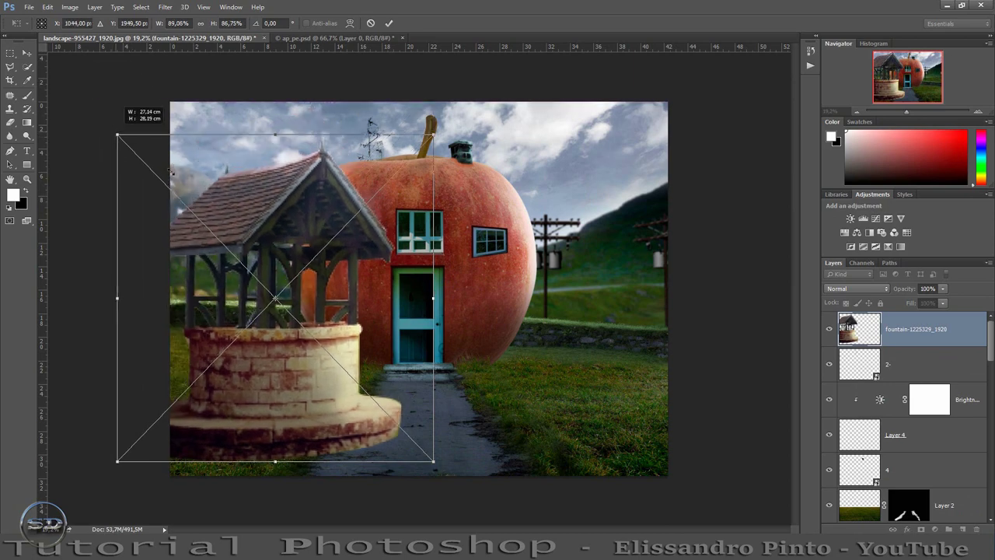
pyautogui.moveTo(84, 89); pyautogui.dragTo(268, 295)
pyautogui.click(202, 25)
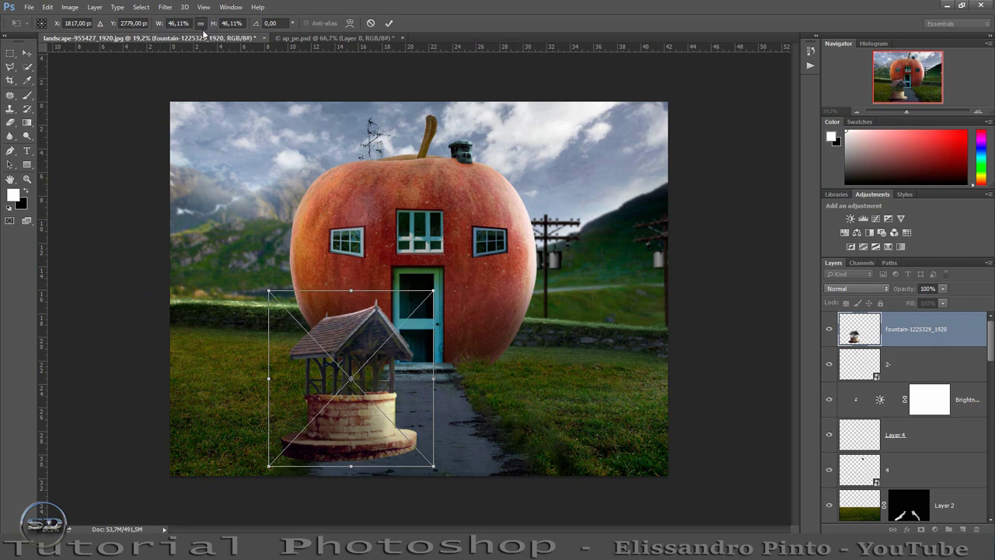
pyautogui.moveTo(397, 293); pyautogui.dragTo(305, 230)
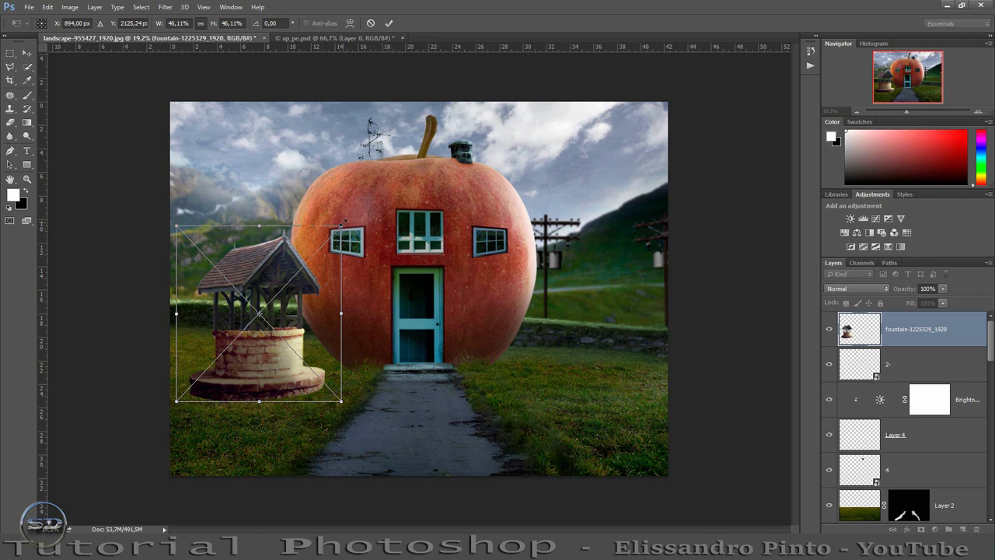
pyautogui.moveTo(339, 231); pyautogui.dragTo(291, 302)
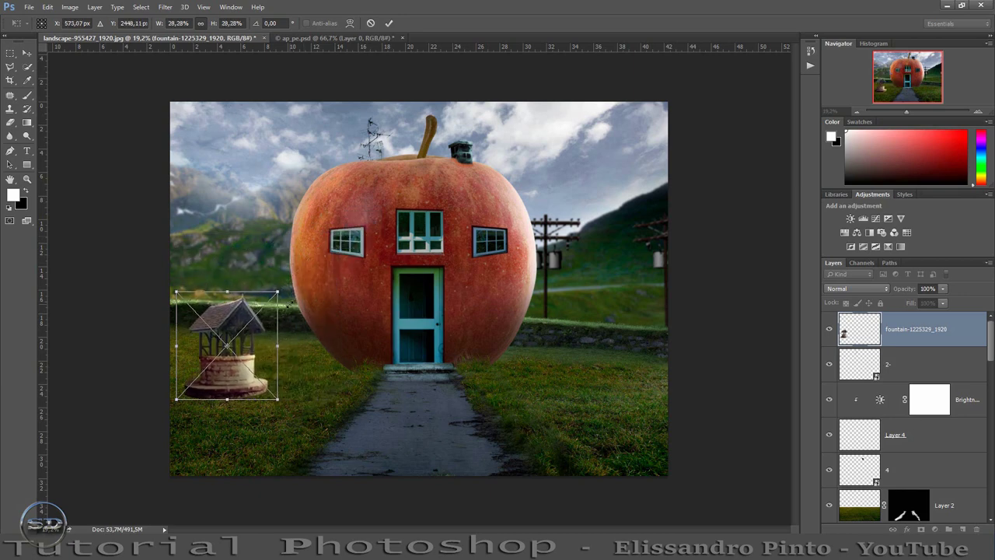
pyautogui.click(389, 22)
# Raise the well slightly, move its layer beneath Layer 2, and target Layer 2's mask
pyautogui.press('b')
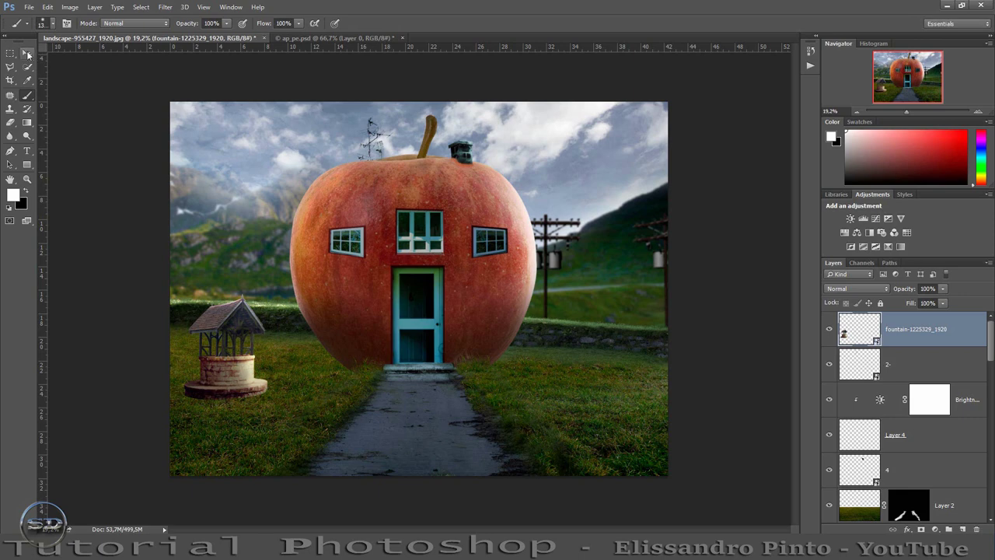
pyautogui.click(27, 52)
pyautogui.moveTo(257, 386); pyautogui.dragTo(257, 374)
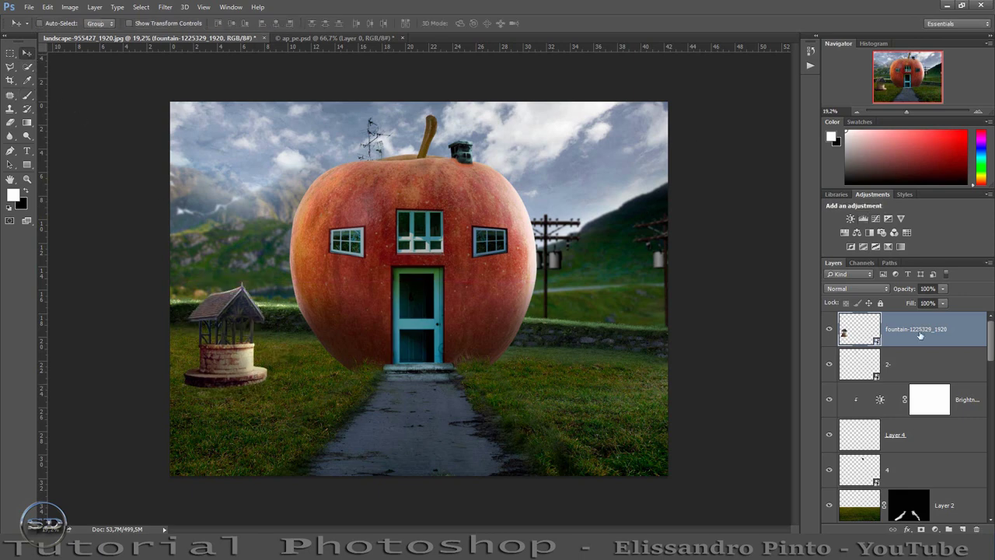
pyautogui.moveTo(923, 323); pyautogui.dragTo(917, 445)
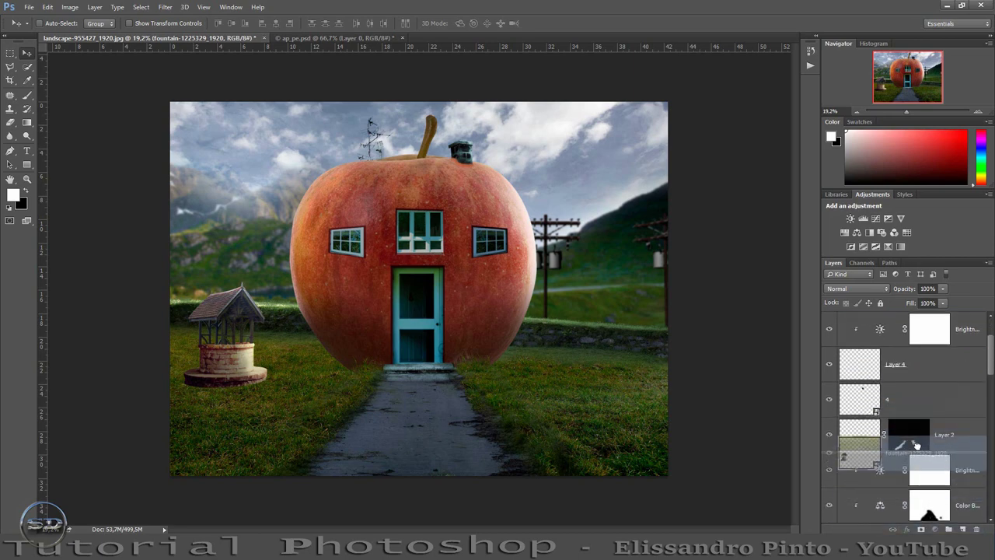
pyautogui.moveTo(916, 445); pyautogui.dragTo(917, 447)
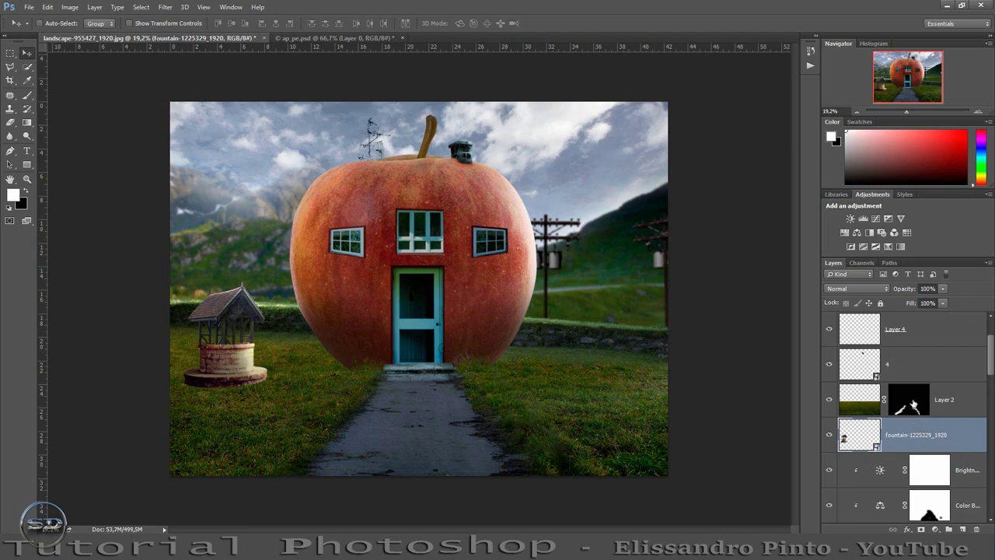
pyautogui.click(915, 404)
pyautogui.moveTo(912, 110); pyautogui.dragTo(916, 111)
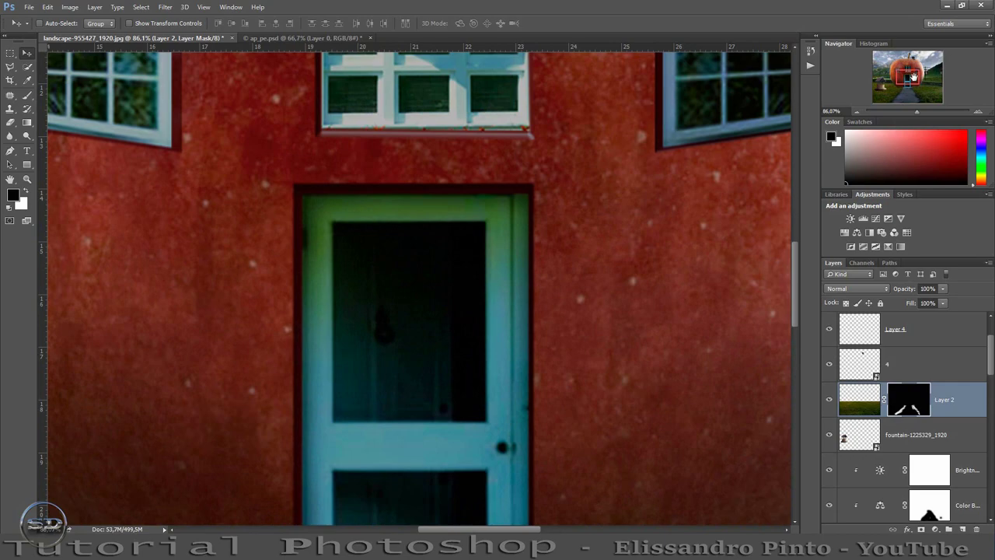
pyautogui.moveTo(915, 75); pyautogui.dragTo(861, 82)
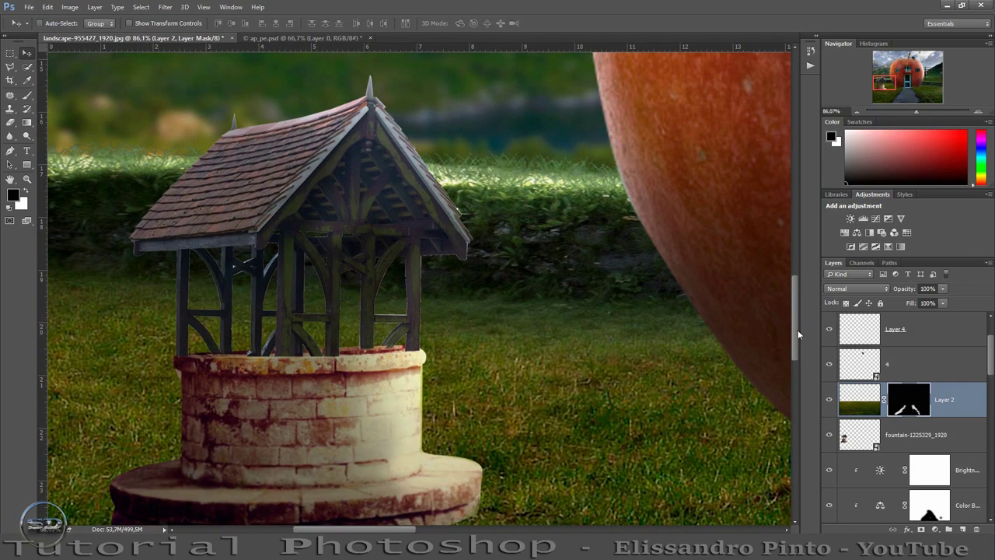
pyautogui.moveTo(795, 335); pyautogui.dragTo(794, 354)
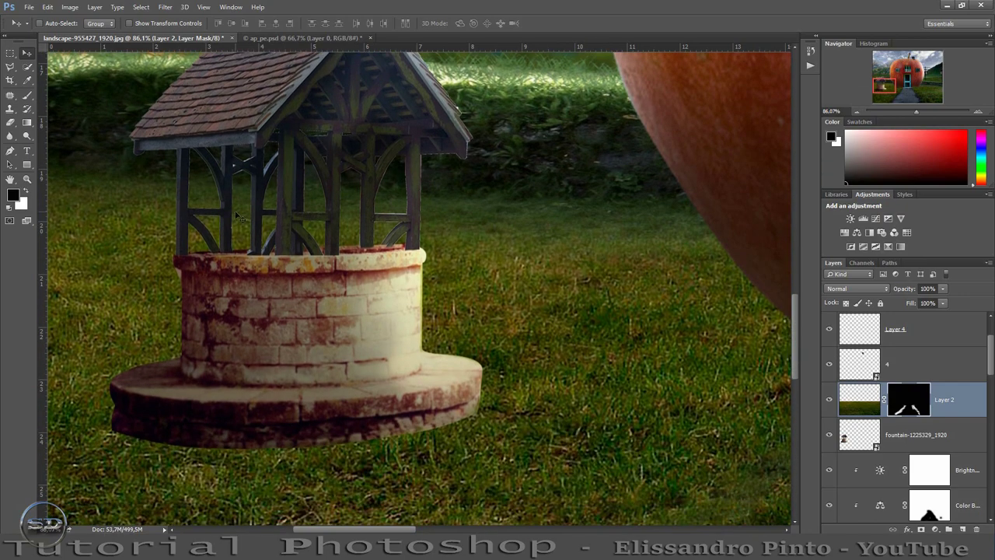
# Paint white grass blades along the well's base using the 260 grass brush at 35 px
pyautogui.click(26, 192)
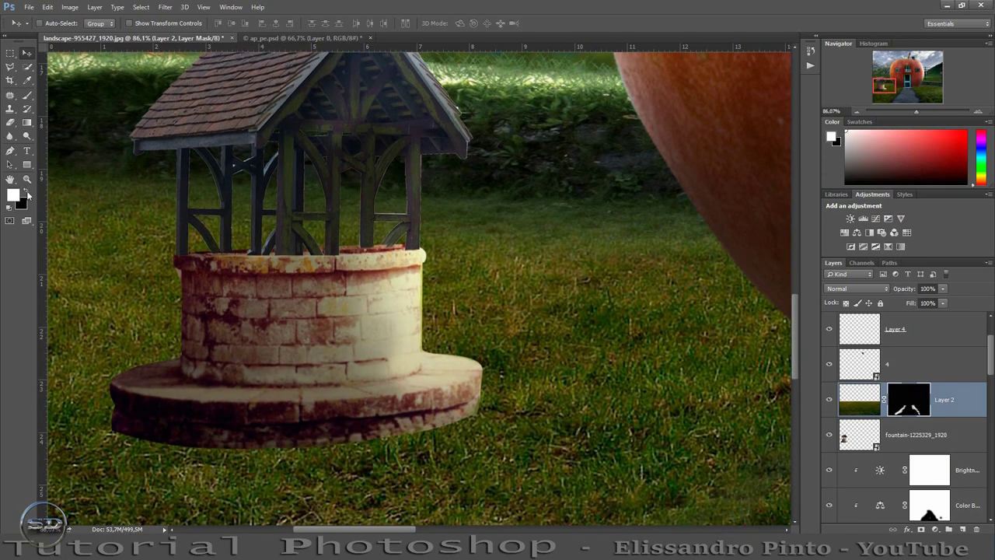
pyautogui.click(27, 95)
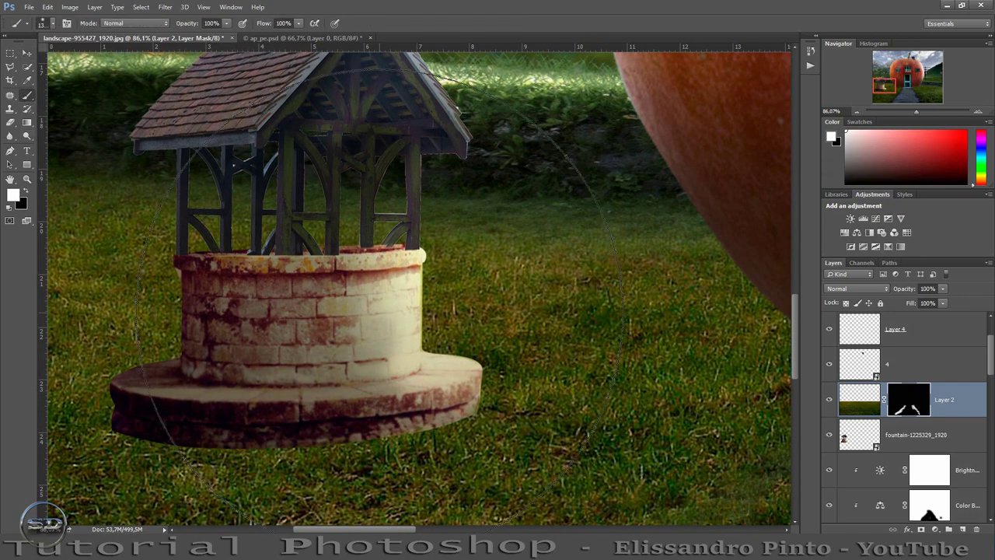
pyautogui.rightClick(383, 246)
pyautogui.click(431, 321)
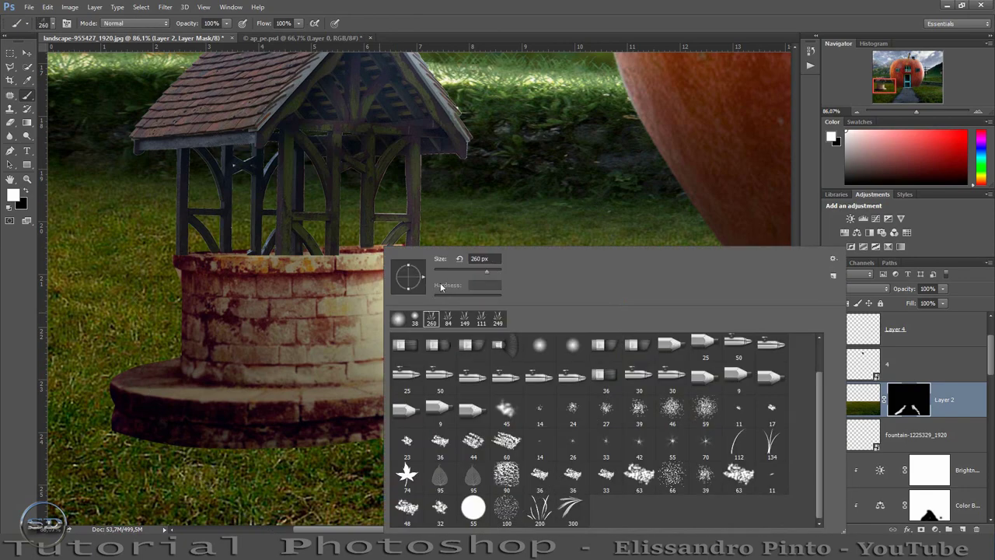
pyautogui.click(446, 273)
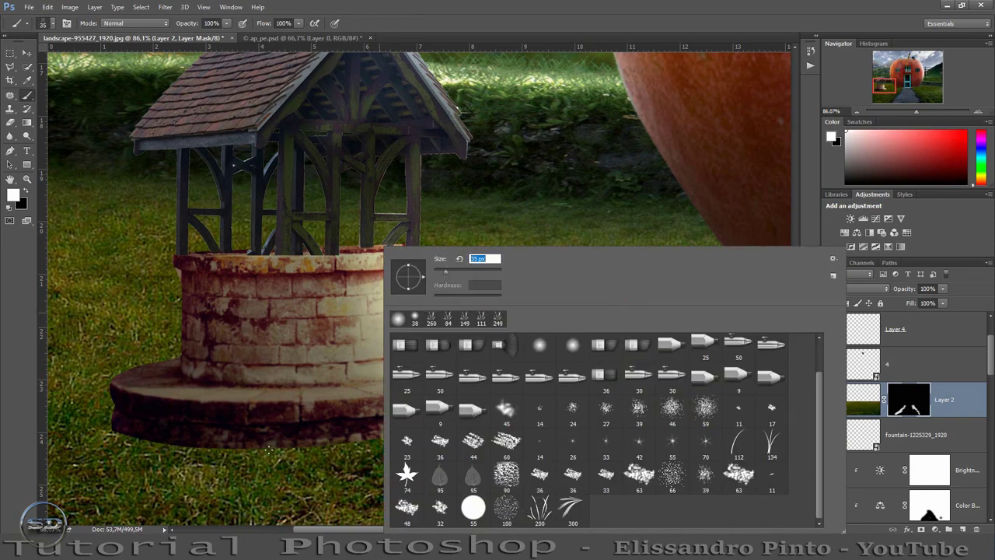
pyautogui.press('Return')
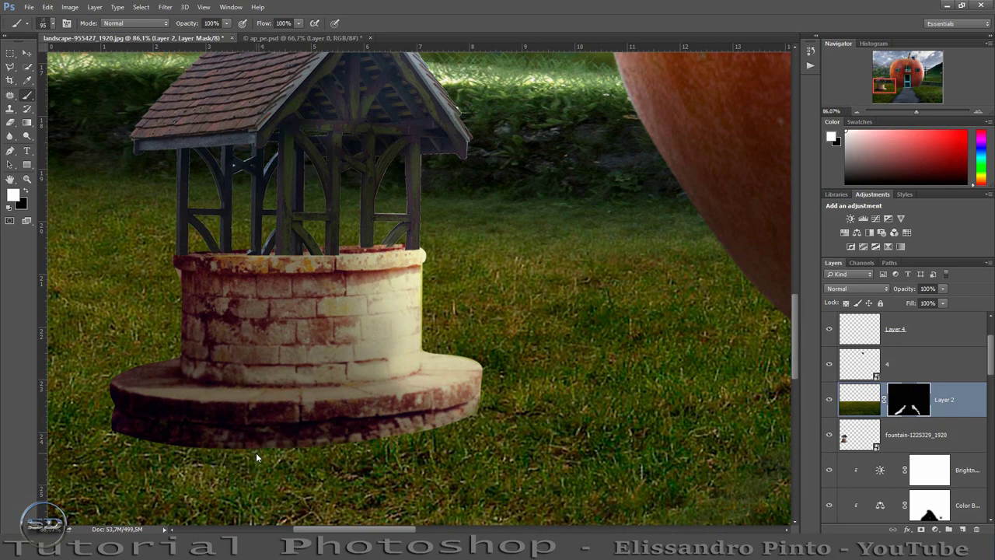
pyautogui.moveTo(124, 433); pyautogui.dragTo(176, 443)
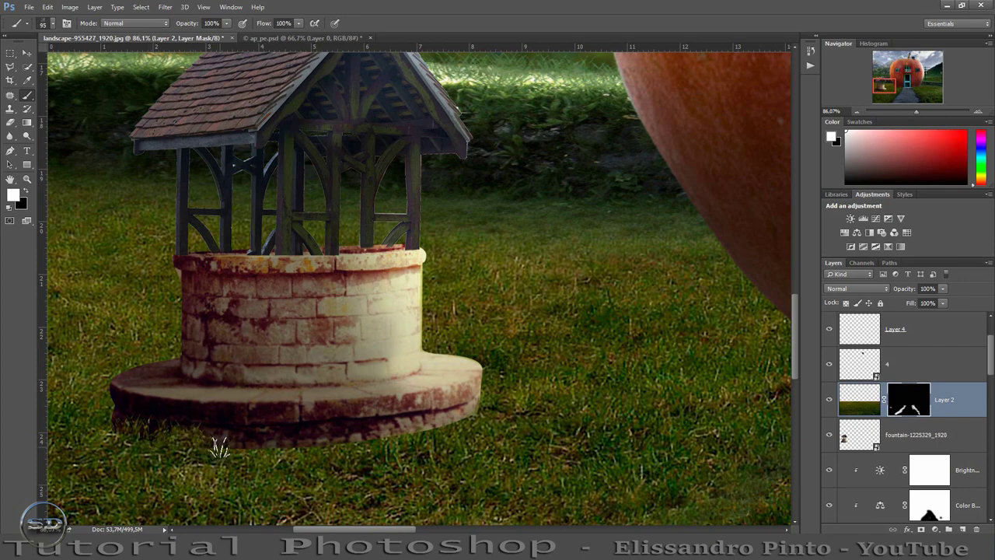
pyautogui.moveTo(220, 445)
pyautogui.mouseDown()
pyautogui.moveTo(373, 459)
pyautogui.moveTo(498, 404)
pyautogui.mouseUp()
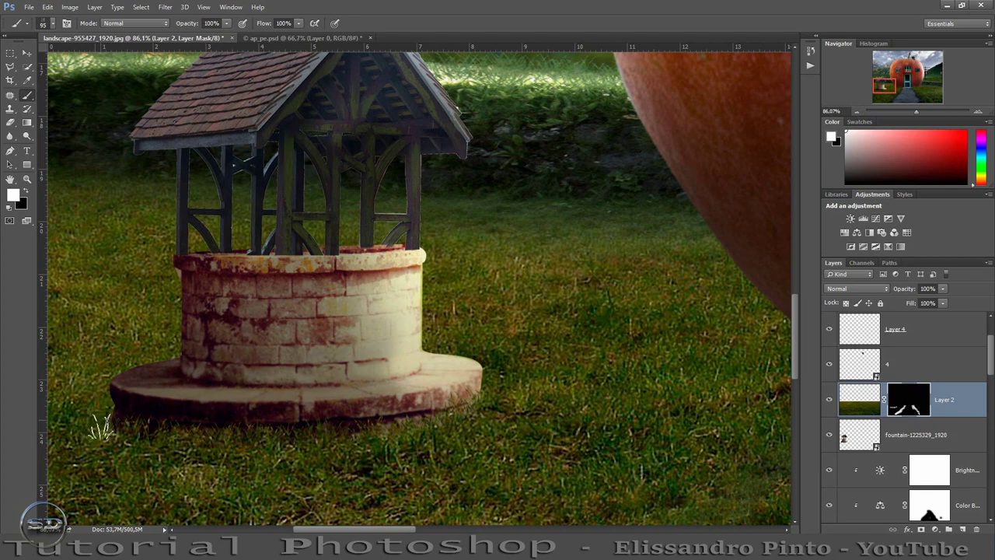
pyautogui.moveTo(101, 428); pyautogui.dragTo(309, 426)
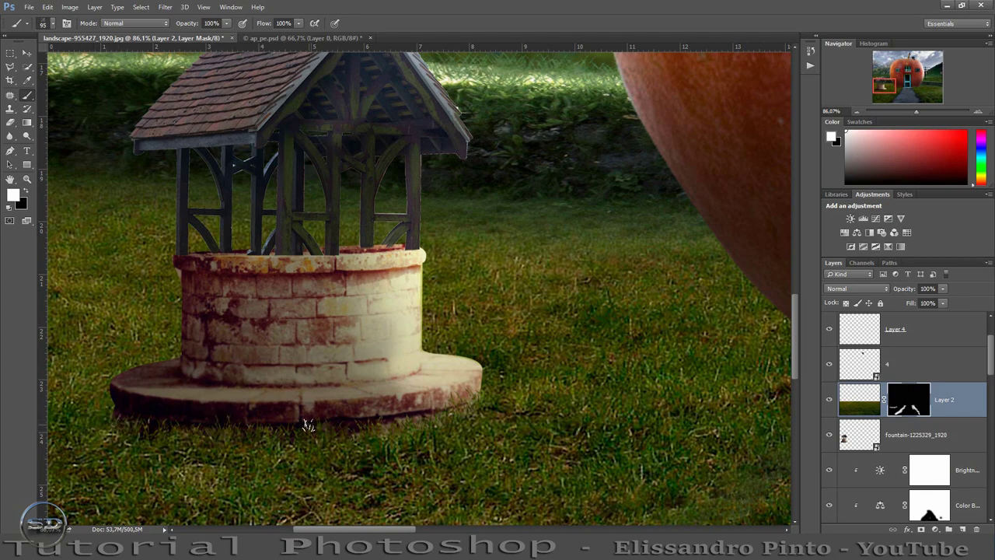
pyautogui.moveTo(292, 428); pyautogui.dragTo(281, 426)
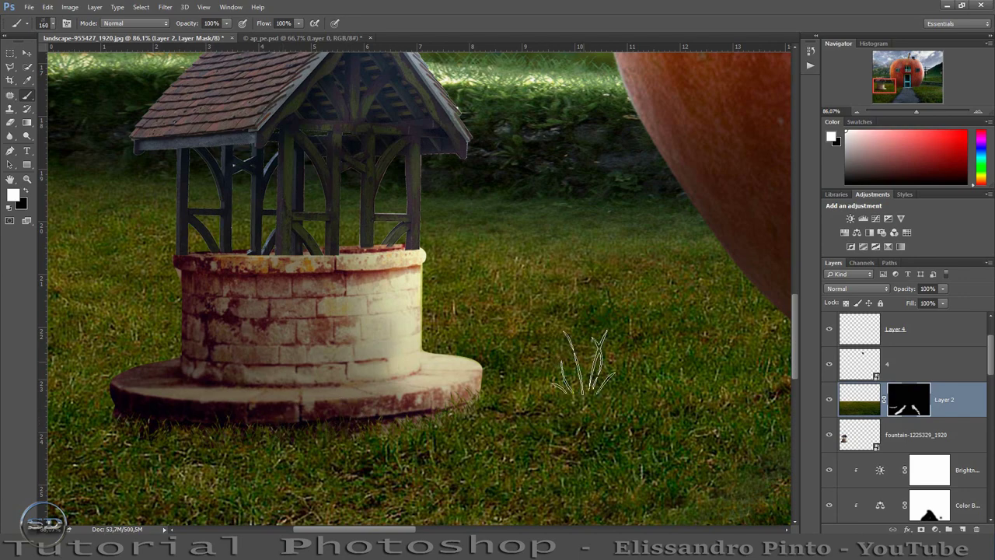
# Clip a Hue/Saturation adjustment to the well layer with Saturation set to -29
pyautogui.click(865, 430)
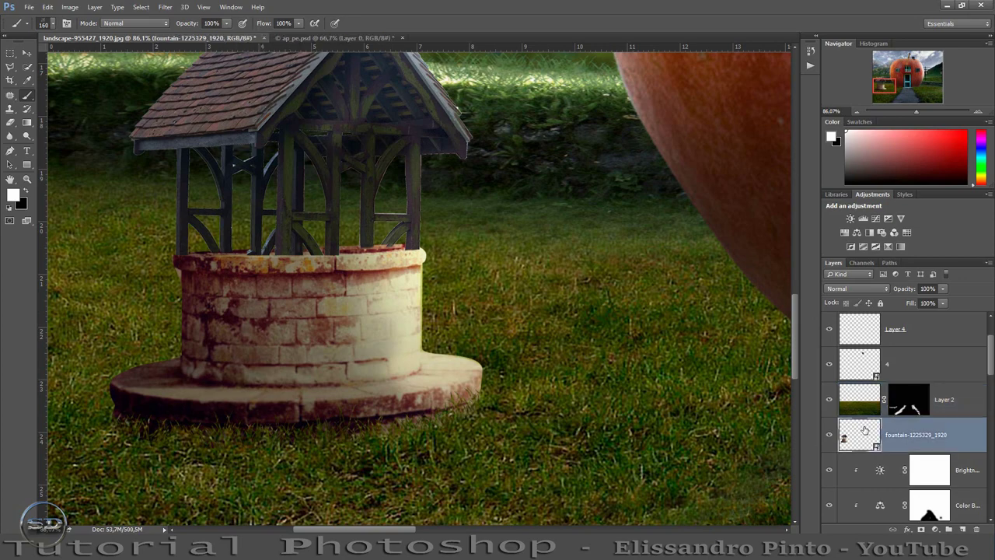
pyautogui.click(845, 231)
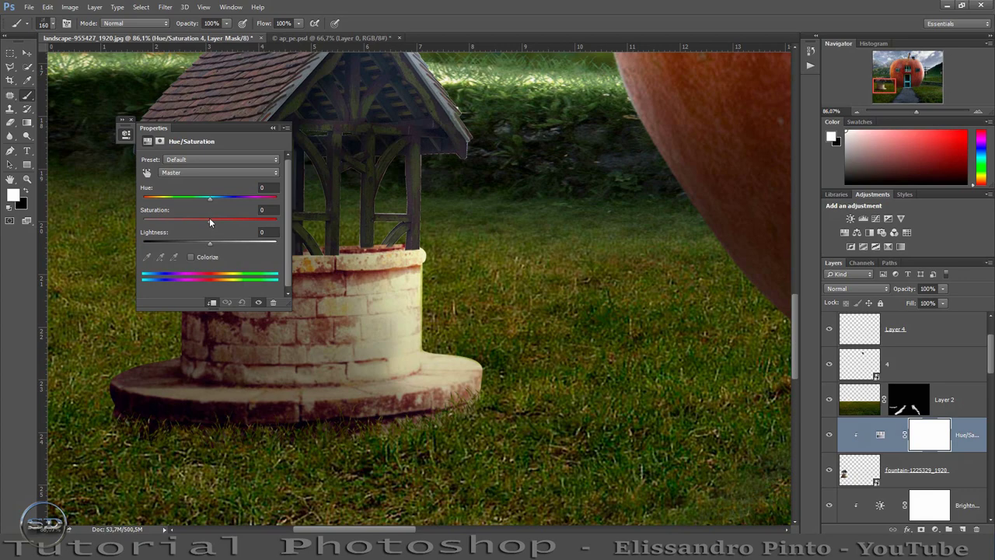
pyautogui.moveTo(209, 223); pyautogui.dragTo(177, 226)
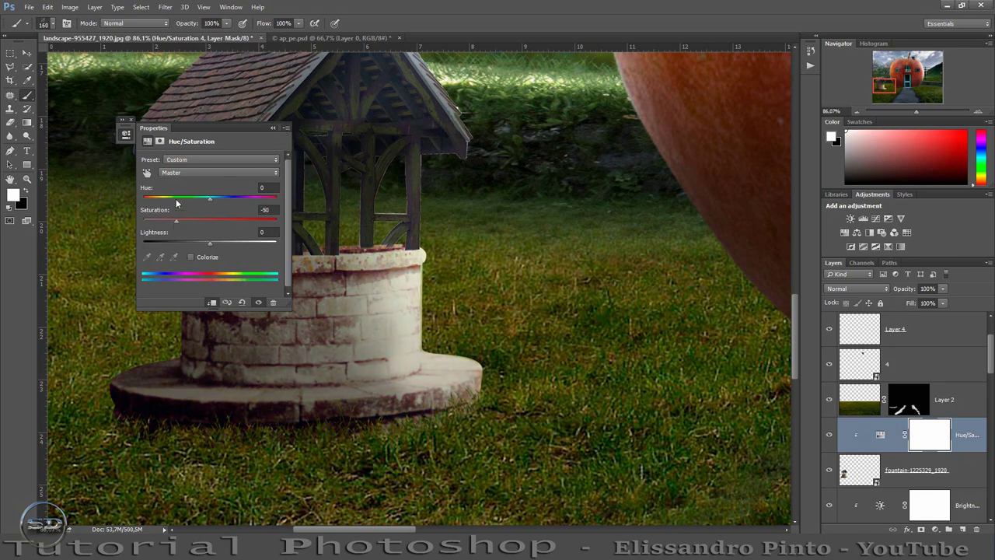
pyautogui.moveTo(176, 223); pyautogui.dragTo(190, 224)
pyautogui.moveTo(916, 111); pyautogui.dragTo(910, 115)
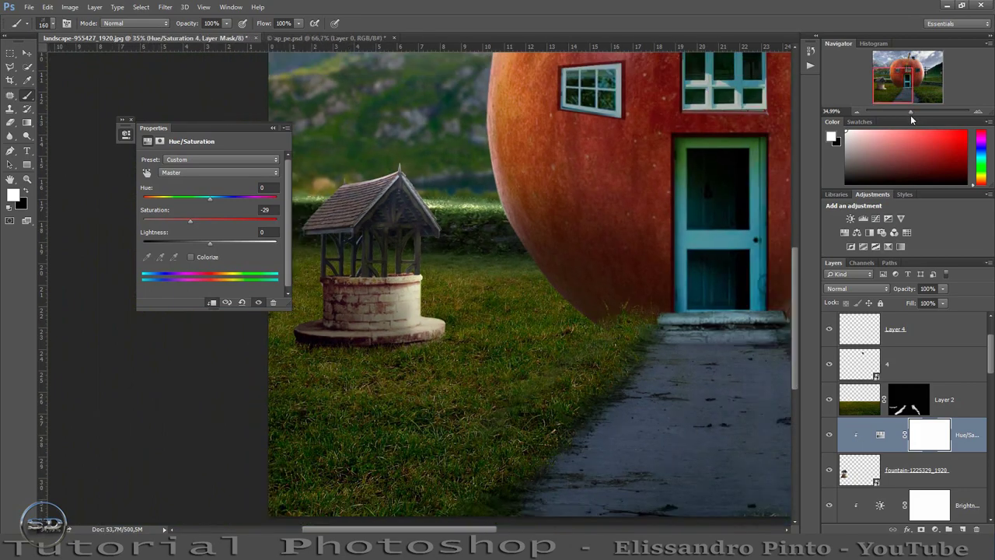
pyautogui.click(286, 128)
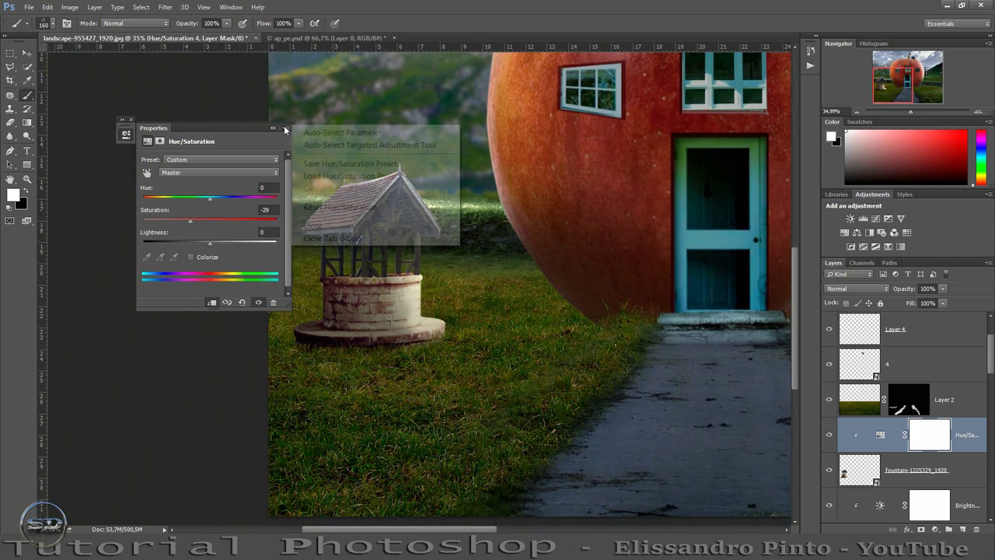
pyautogui.click(314, 229)
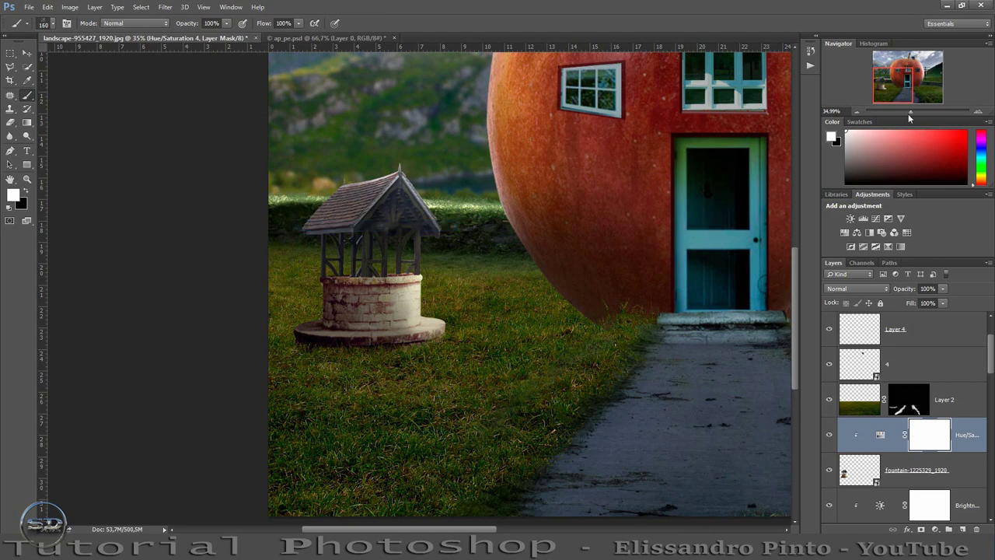
pyautogui.moveTo(909, 113); pyautogui.dragTo(905, 114)
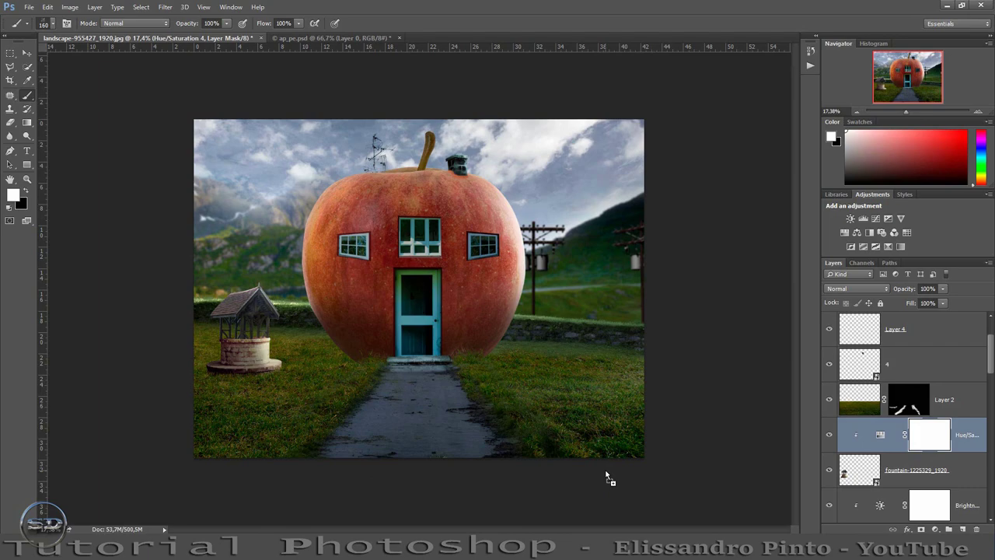
# Place the tree image in the scene and flip it horizontally
pyautogui.moveTo(608, 478); pyautogui.dragTo(606, 473)
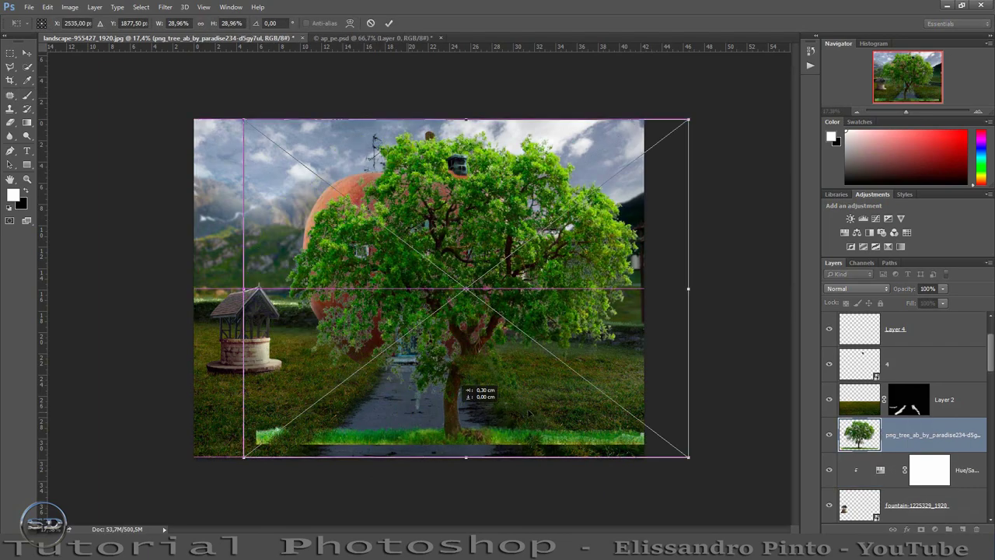
pyautogui.moveTo(455, 416); pyautogui.dragTo(601, 439)
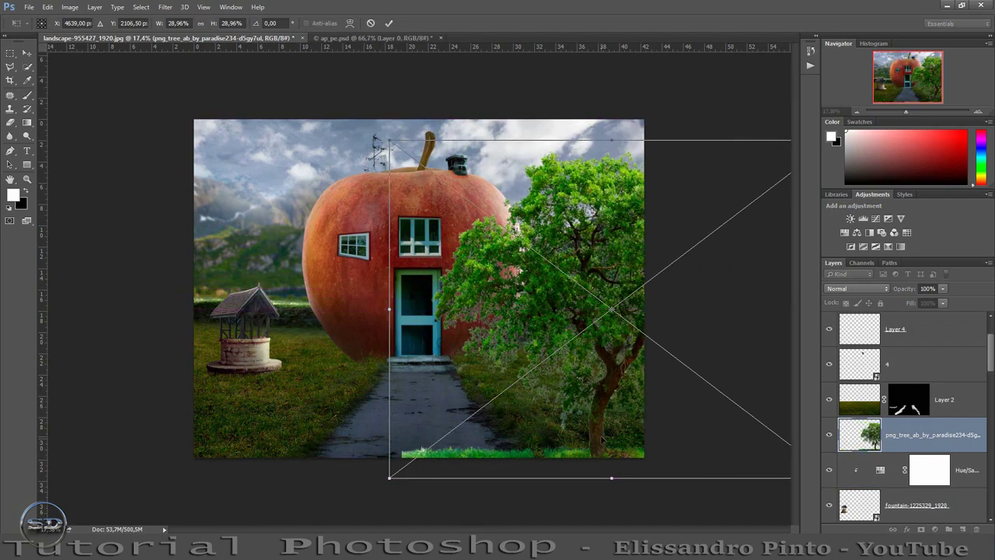
pyautogui.rightClick(601, 439)
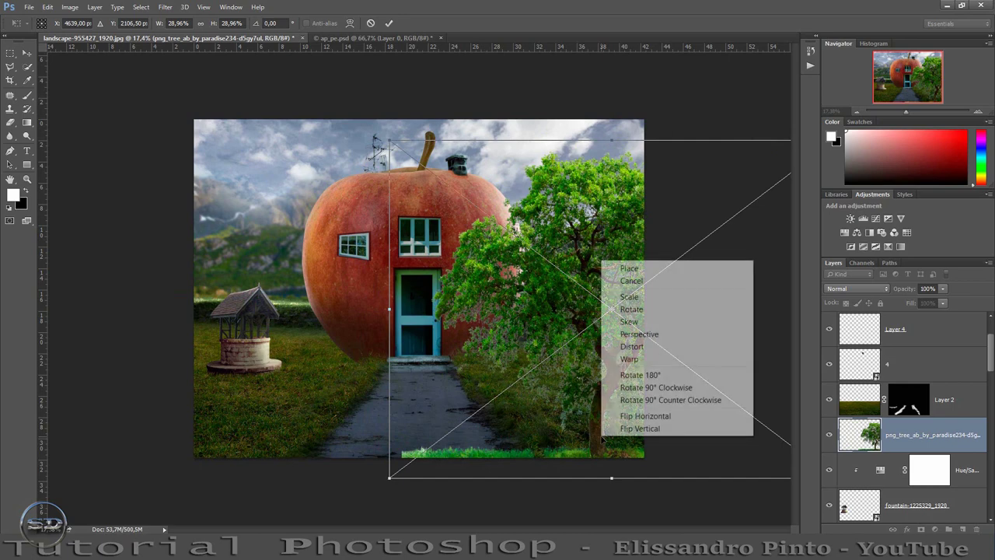
pyautogui.click(647, 416)
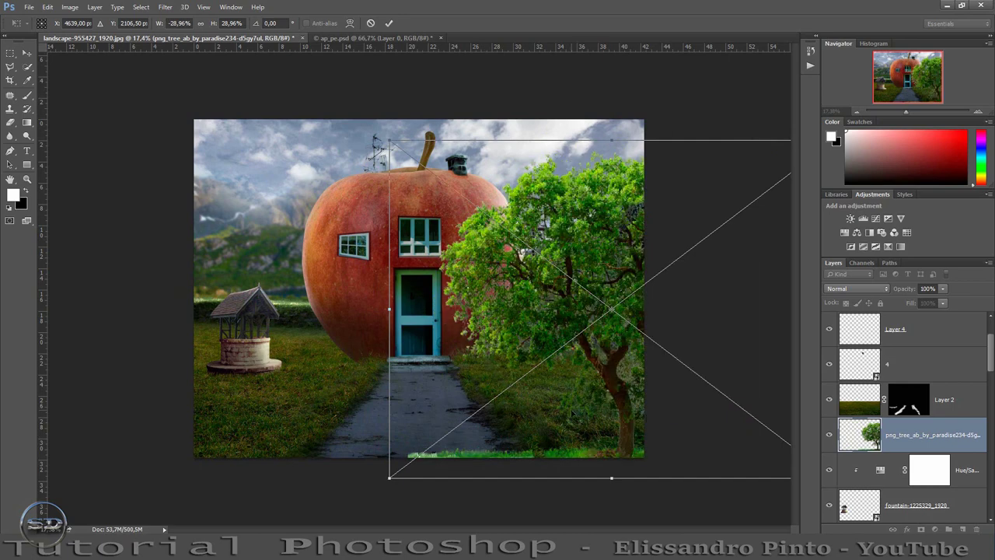
pyautogui.moveTo(572, 412)
pyautogui.mouseDown()
pyautogui.moveTo(637, 424)
pyautogui.moveTo(546, 397)
pyautogui.mouseUp()
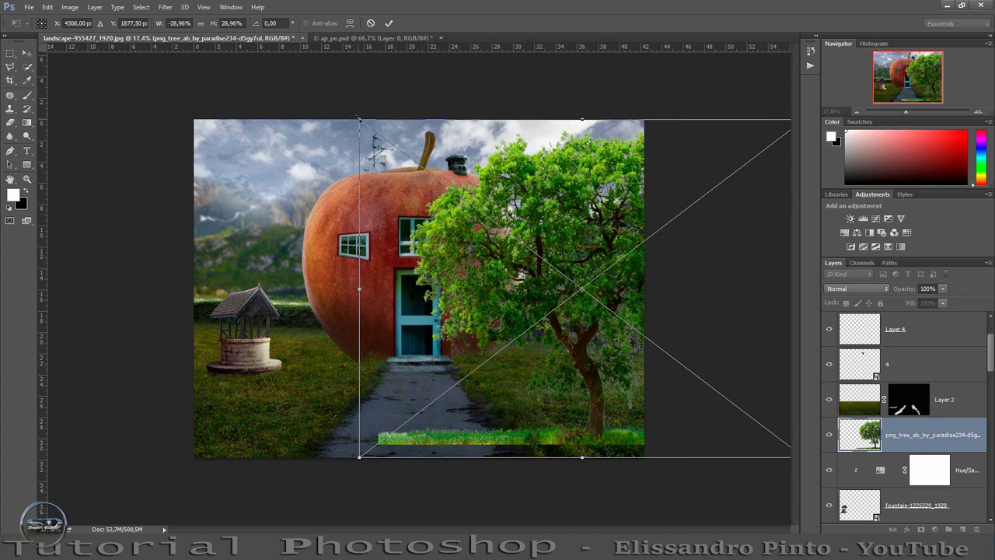
# Scale the tree proportionally to about 10.49% on the lawn right of the apple house
pyautogui.moveTo(359, 120); pyautogui.dragTo(544, 276)
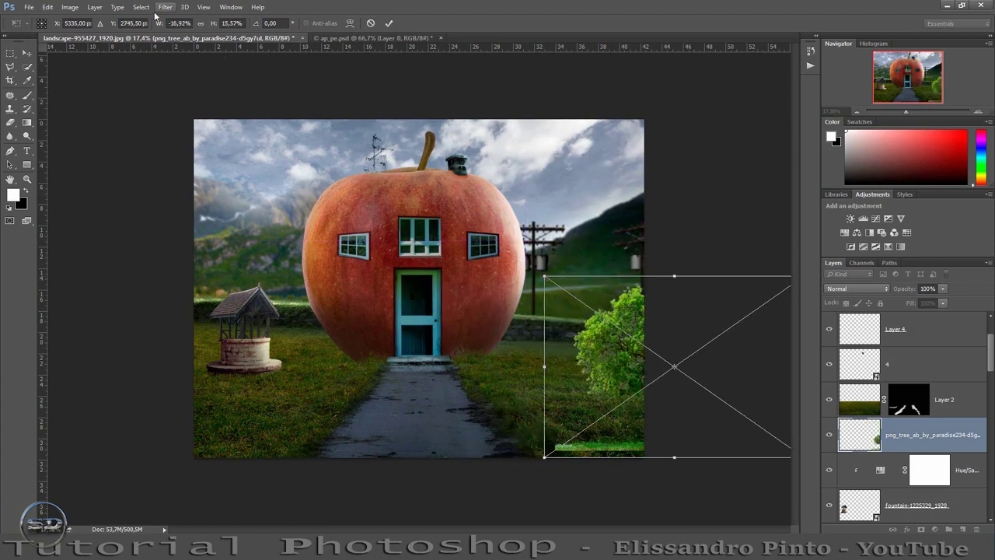
pyautogui.click(201, 23)
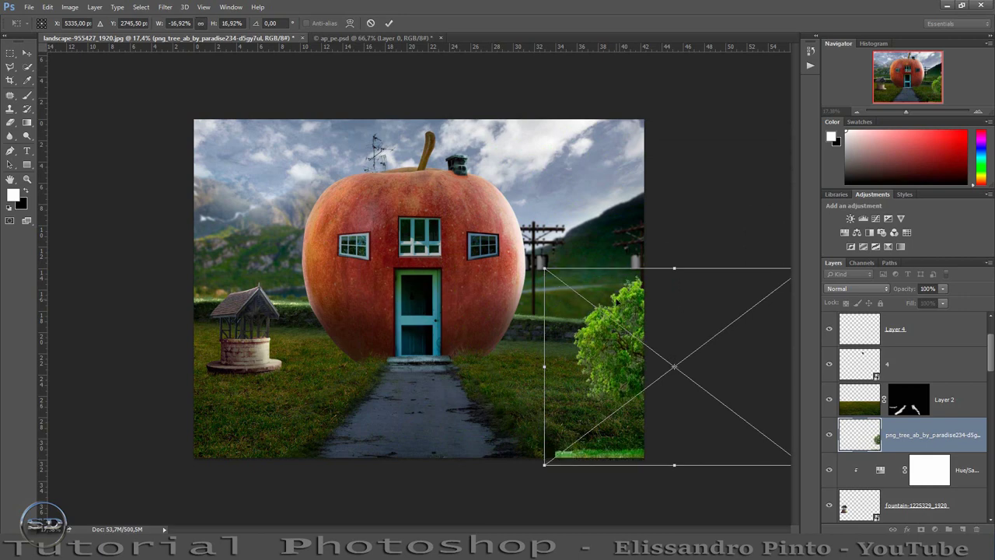
pyautogui.moveTo(761, 381); pyautogui.dragTo(662, 312)
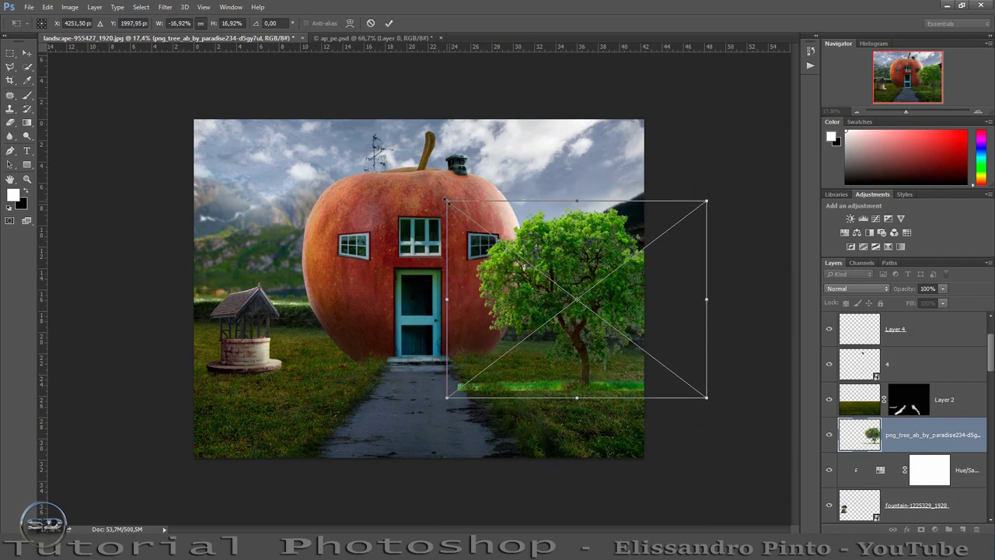
pyautogui.moveTo(447, 201); pyautogui.dragTo(517, 254)
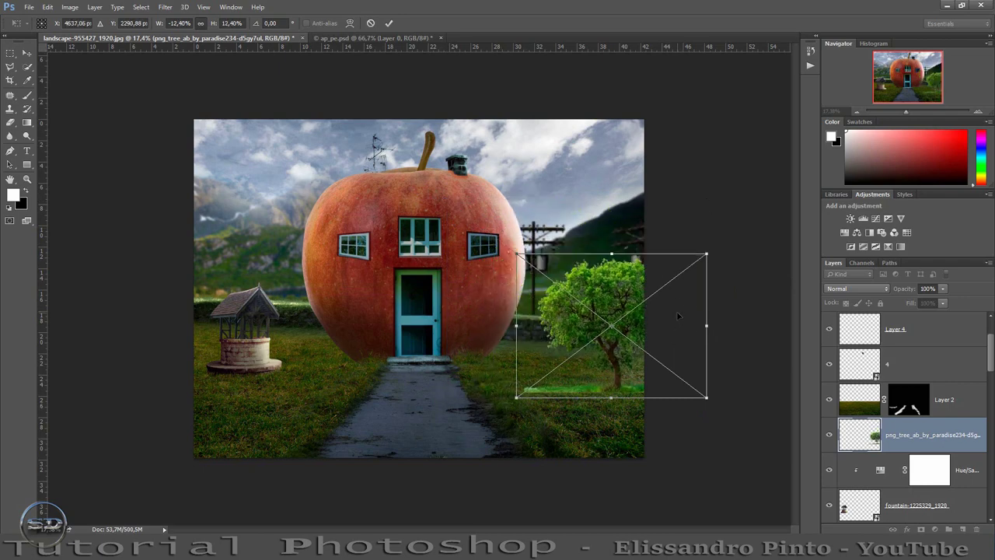
pyautogui.moveTo(678, 316)
pyautogui.mouseDown()
pyautogui.moveTo(632, 325)
pyautogui.moveTo(643, 320)
pyautogui.moveTo(642, 298)
pyautogui.mouseUp()
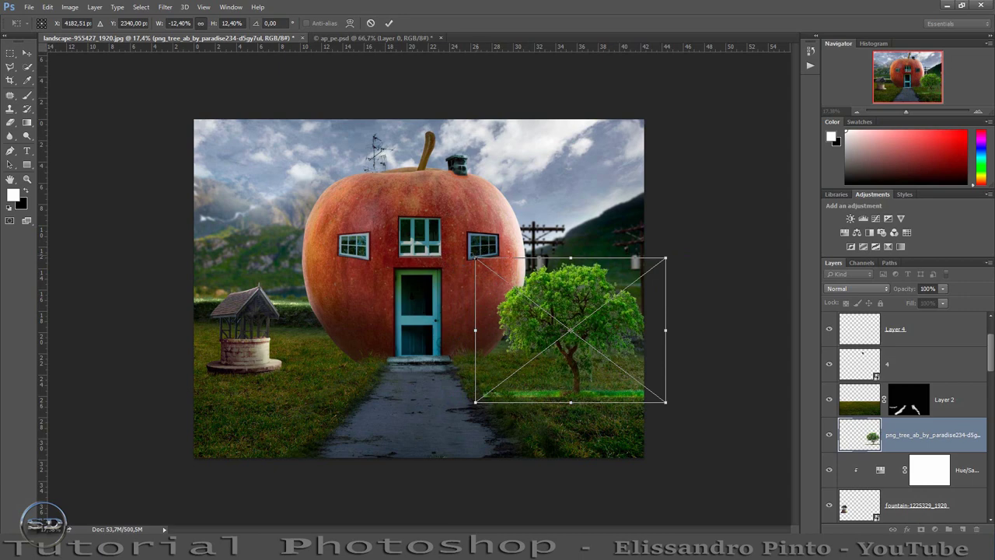
pyautogui.moveTo(474, 257); pyautogui.dragTo(506, 281)
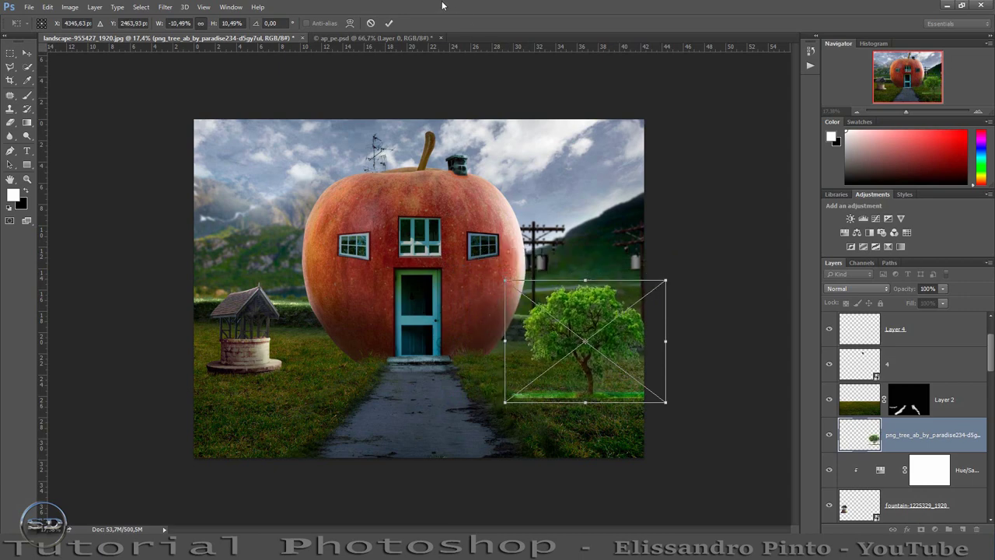
pyautogui.click(389, 23)
pyautogui.press('b')
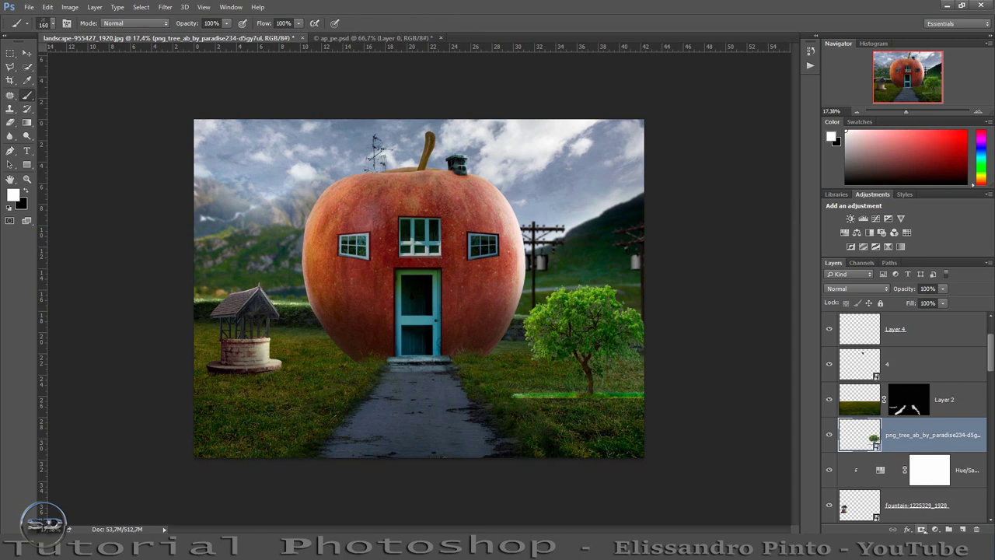
# Add a mask to the tree layer and set up a black soft round brush at 448 px
pyautogui.click(921, 529)
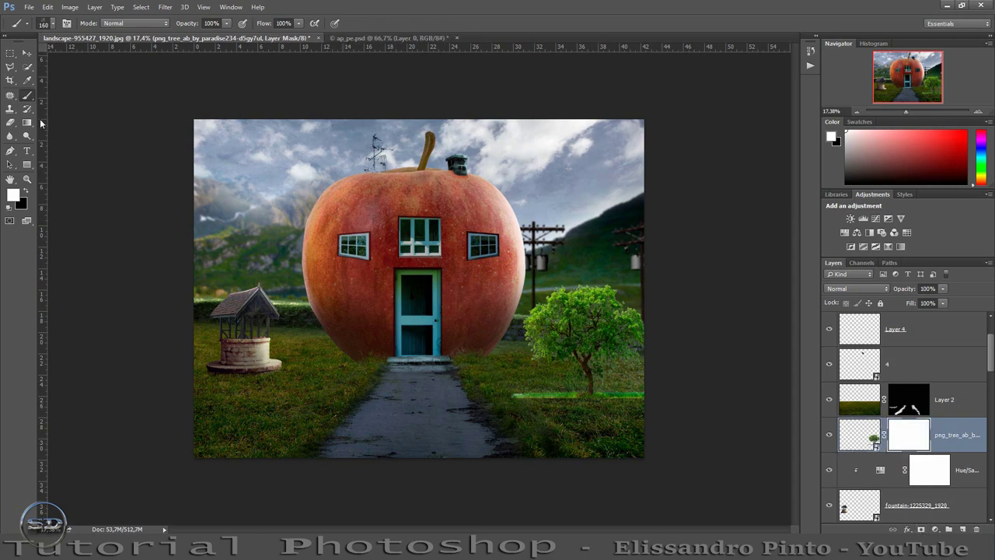
pyautogui.click(26, 190)
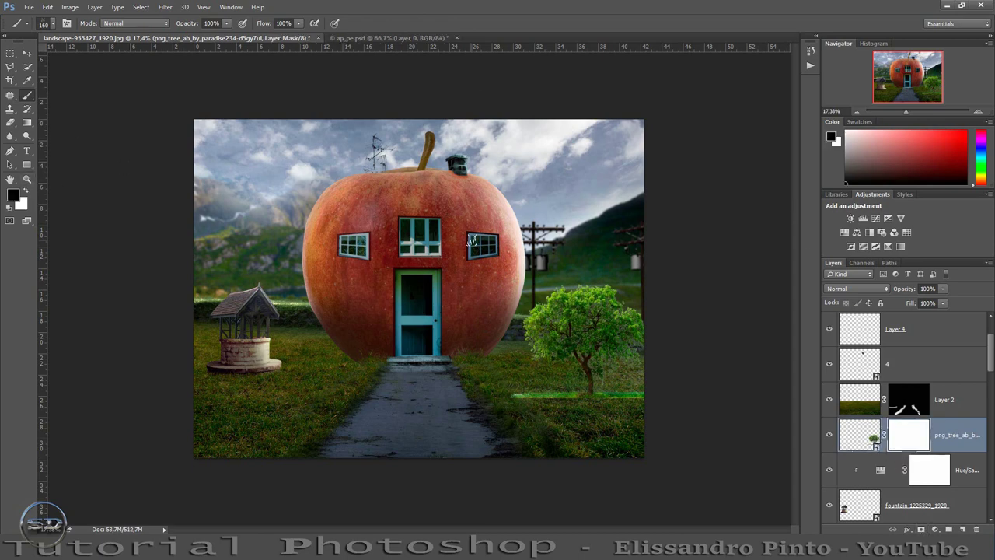
pyautogui.rightClick(472, 242)
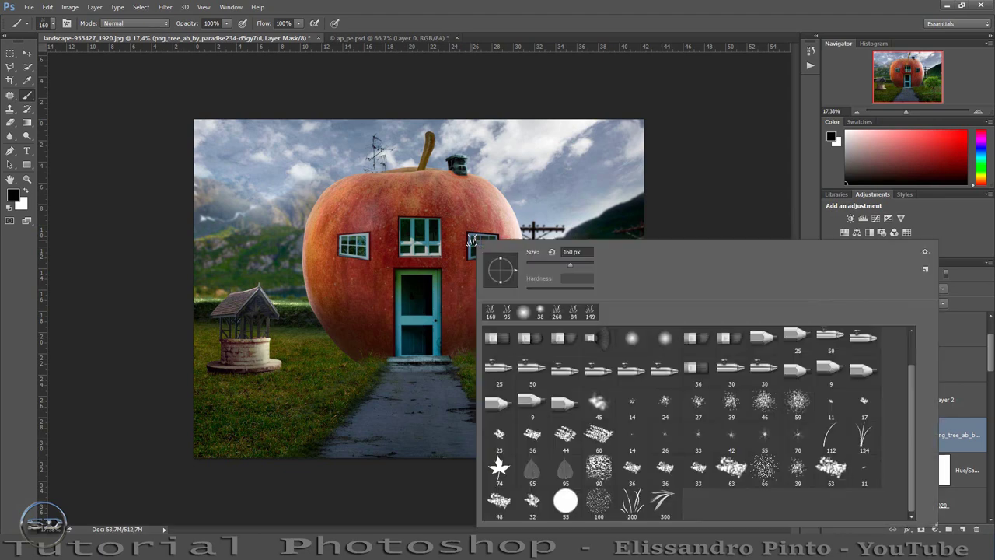
pyautogui.click(631, 337)
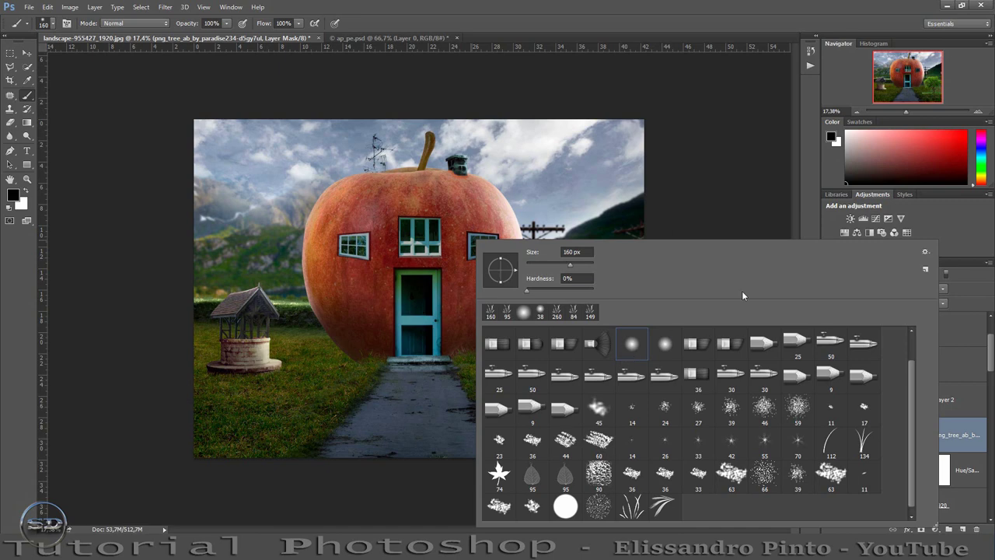
pyautogui.scroll(1, 913, 381)
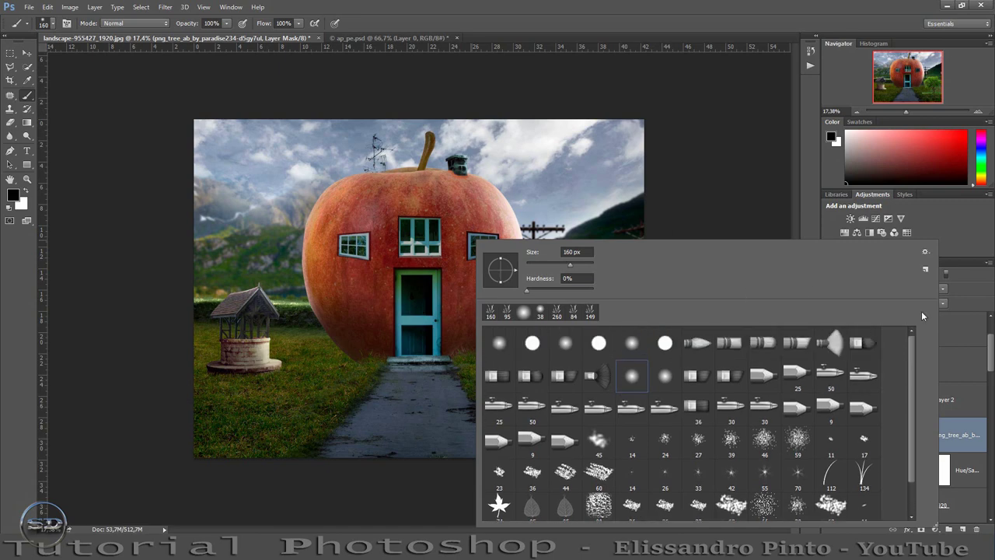
pyautogui.click(498, 343)
pyautogui.press('Return')
pyautogui.moveTo(529, 381); pyautogui.dragTo(568, 402)
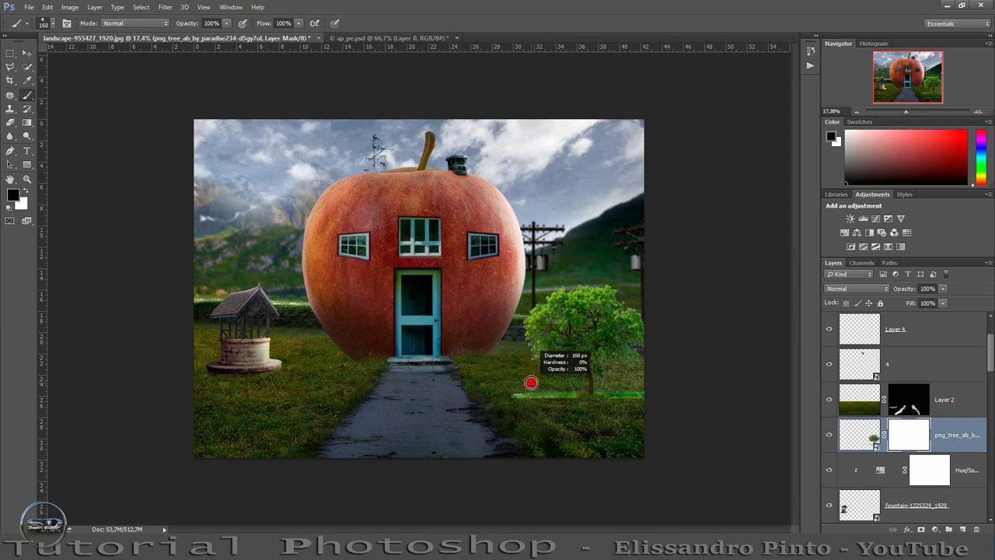
# Paint away the bright green strip under the tree on its mask
pyautogui.click(569, 402)
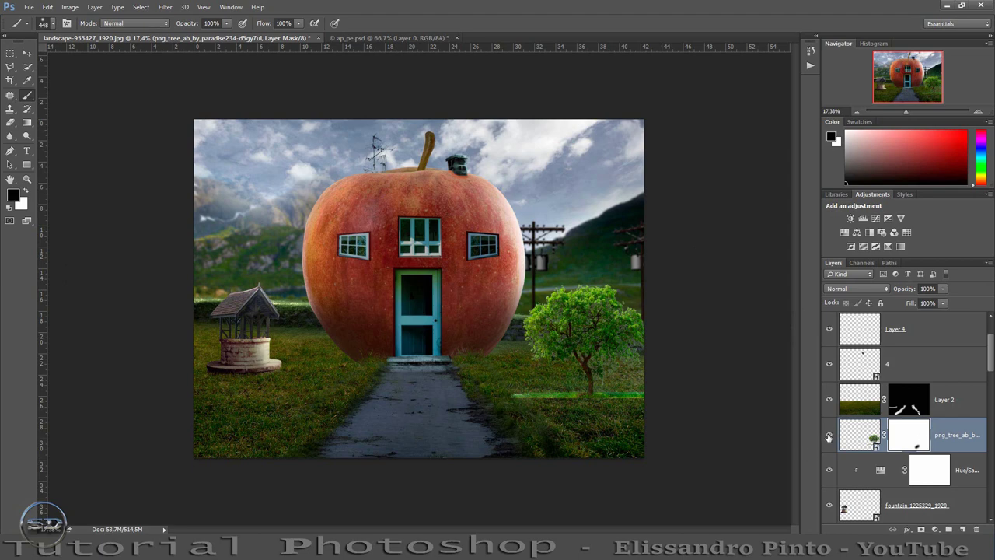
pyautogui.click(829, 437)
pyautogui.click(829, 437)
pyautogui.moveTo(514, 395)
pyautogui.mouseDown()
pyautogui.moveTo(630, 401)
pyautogui.moveTo(506, 399)
pyautogui.moveTo(611, 413)
pyautogui.moveTo(606, 404)
pyautogui.moveTo(646, 403)
pyautogui.mouseUp()
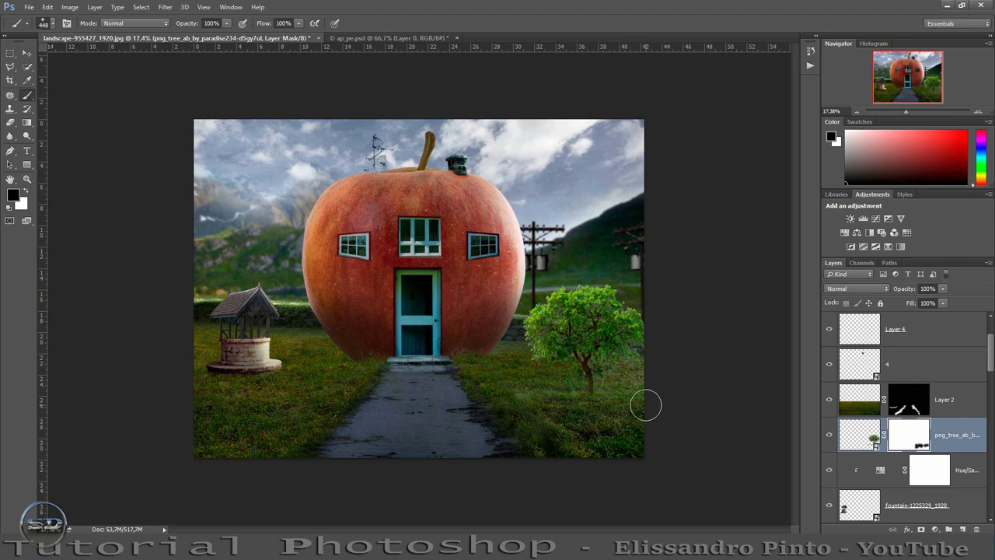
# Clip a Hue/Saturation adjustment of -36 saturation to the tree and add empty Layer 7
pyautogui.click(859, 437)
pyautogui.press('x')
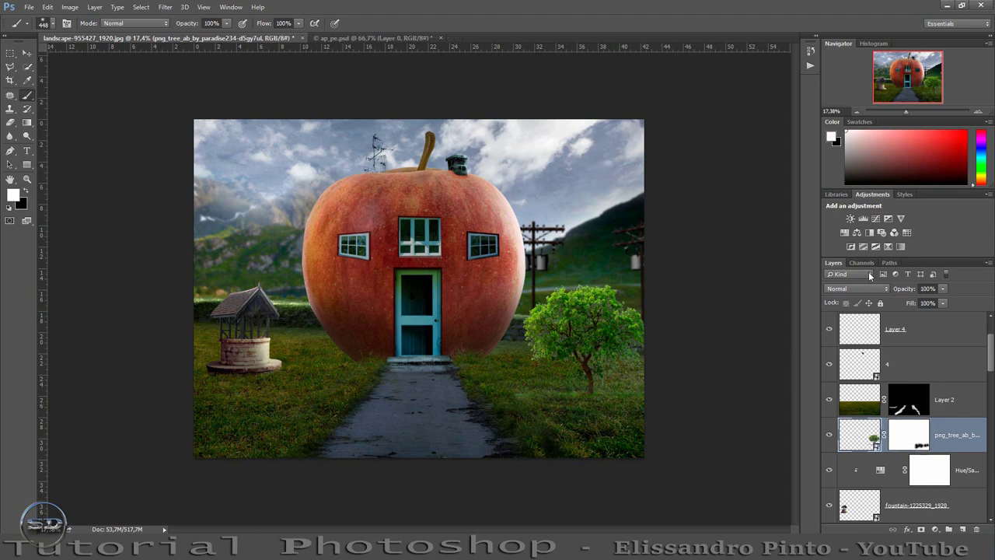
pyautogui.click(844, 233)
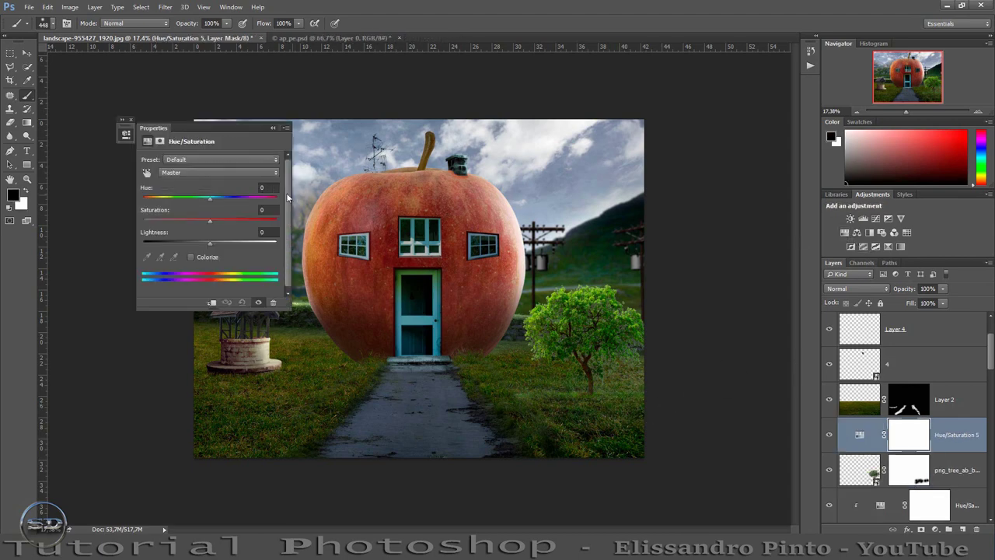
pyautogui.click(211, 303)
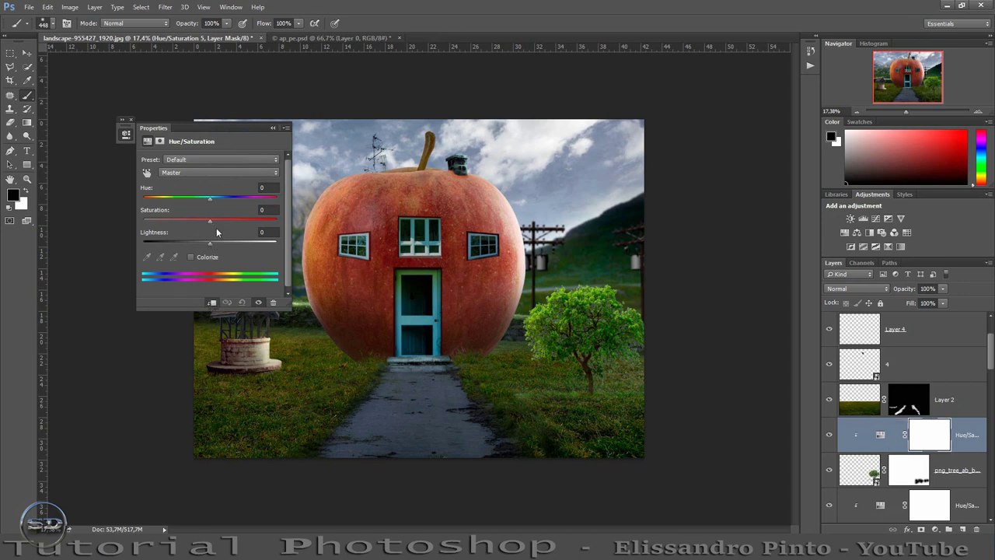
pyautogui.moveTo(210, 224); pyautogui.dragTo(186, 223)
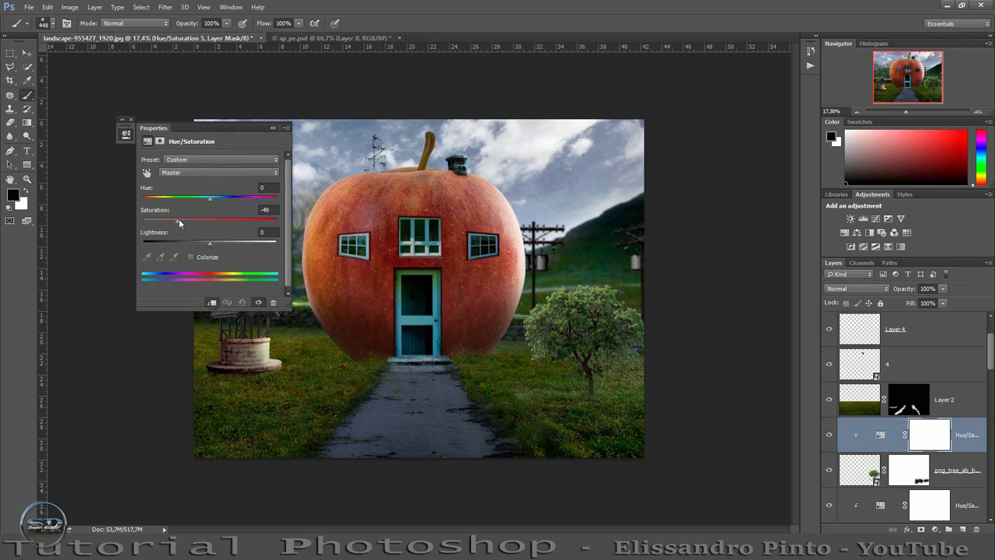
pyautogui.click(273, 128)
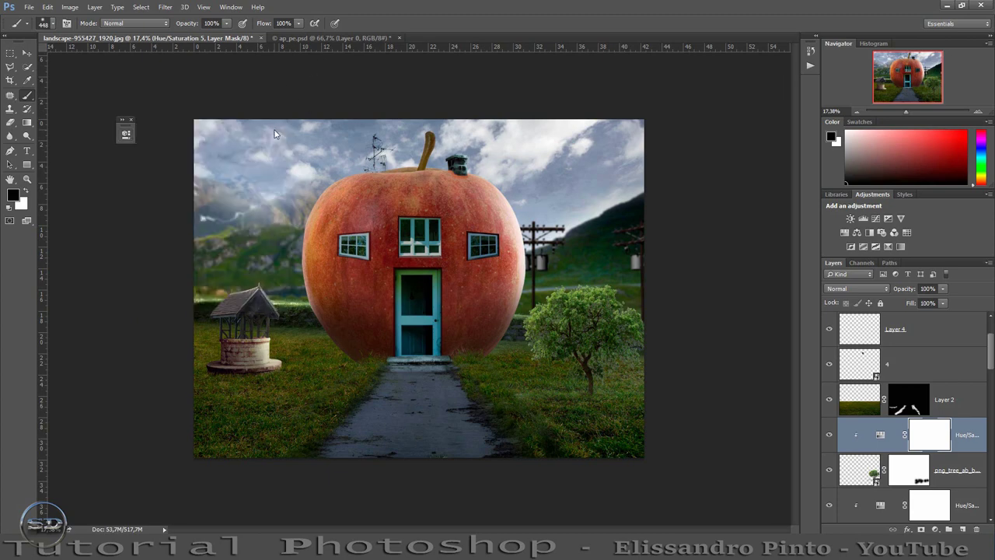
pyautogui.click(967, 506)
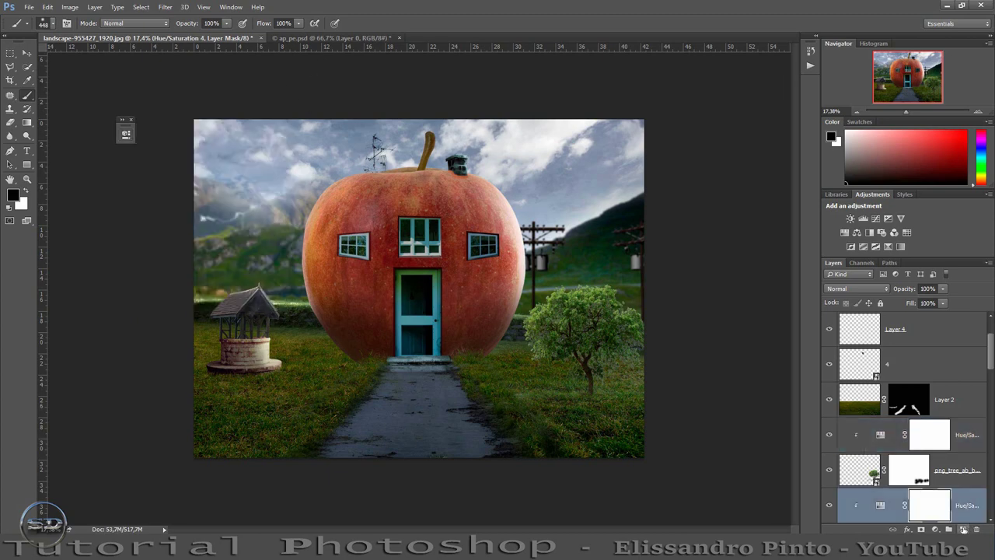
pyautogui.click(963, 530)
# Paint a flattened black shadow on Layer 7 beneath the right-hand tree
pyautogui.press('x')
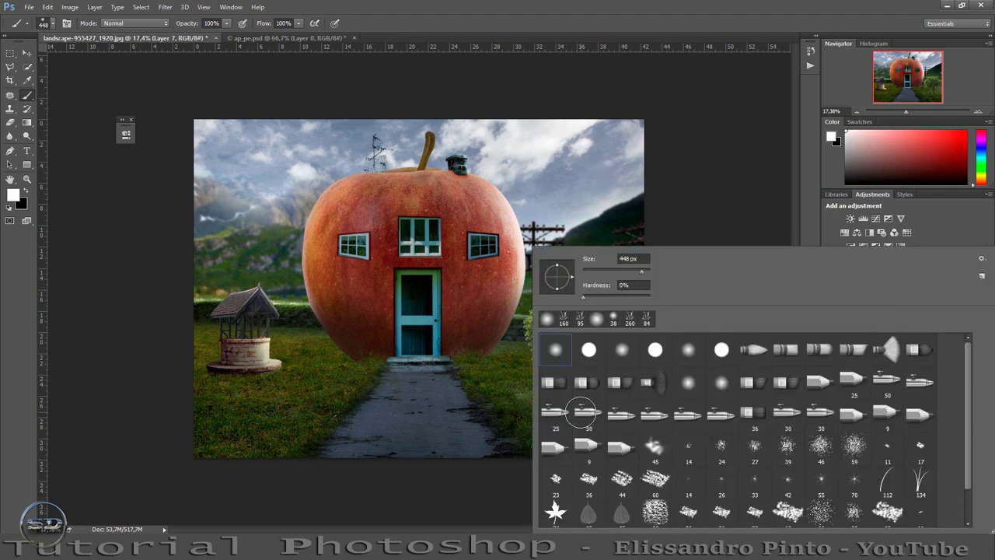
pyautogui.rightClick(580, 413)
pyautogui.moveTo(558, 291); pyautogui.dragTo(557, 282)
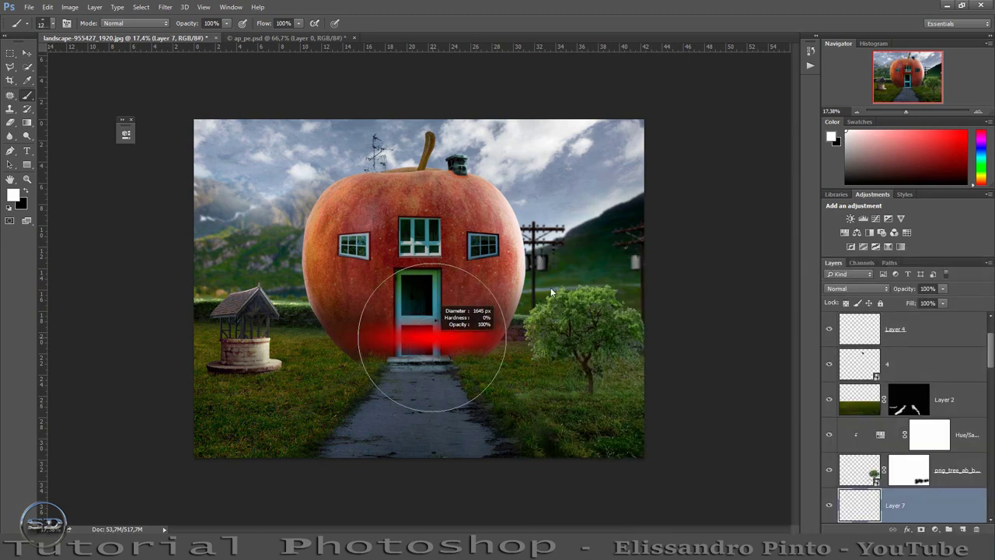
pyautogui.moveTo(432, 337); pyautogui.dragTo(588, 311)
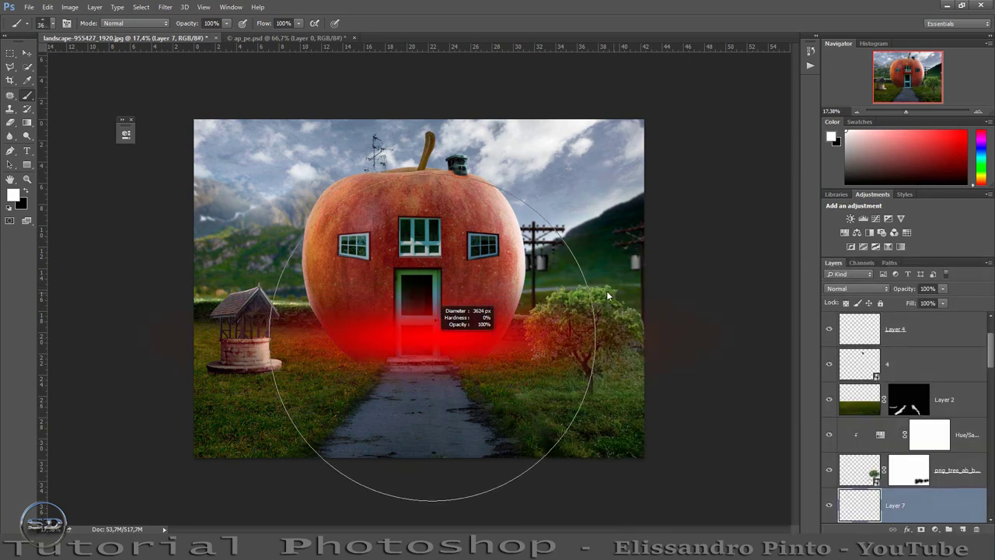
pyautogui.click(26, 192)
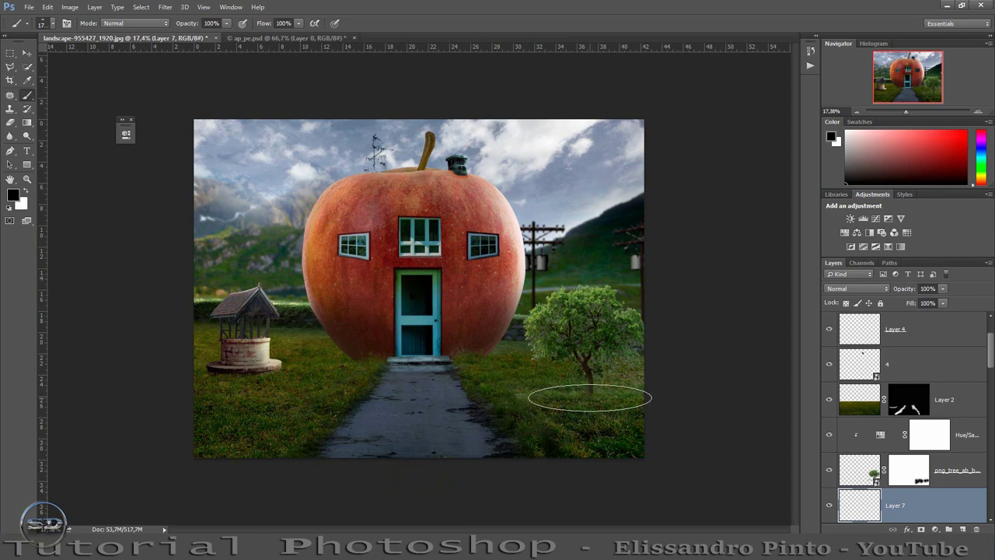
pyautogui.click(590, 399)
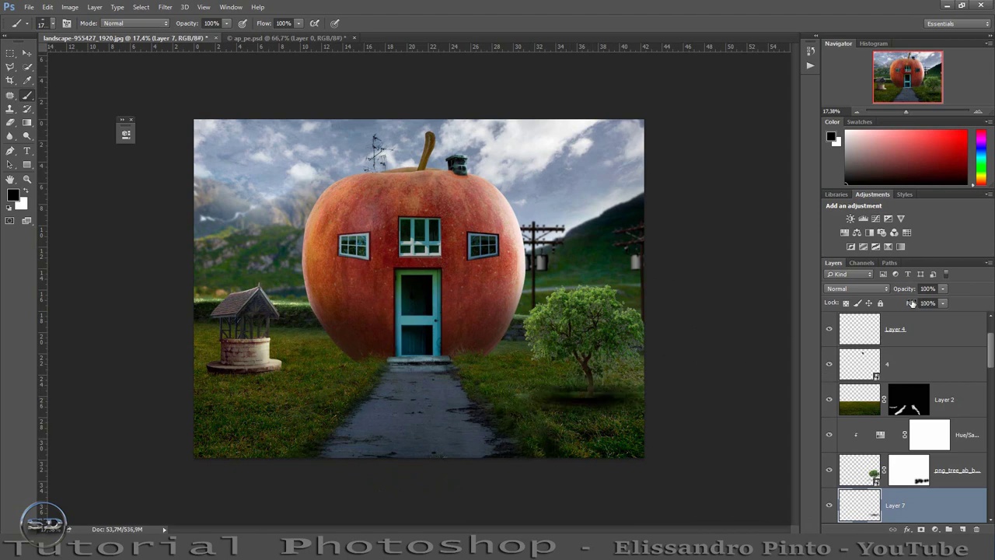
# Set Layer 7's fill to 65% and move it up beneath Layer 2
pyautogui.moveTo(912, 304); pyautogui.dragTo(885, 309)
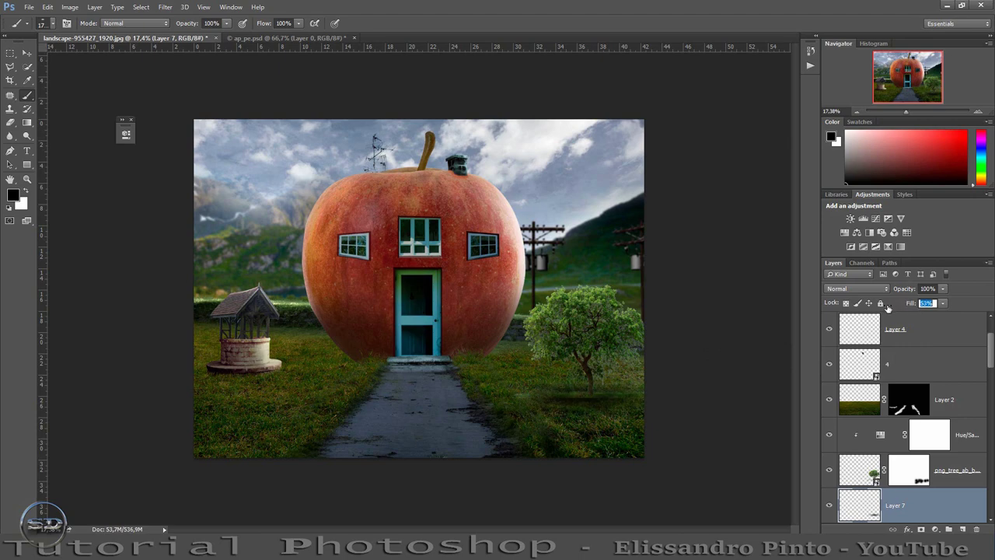
pyautogui.press('Return')
pyautogui.moveTo(926, 507); pyautogui.dragTo(926, 416)
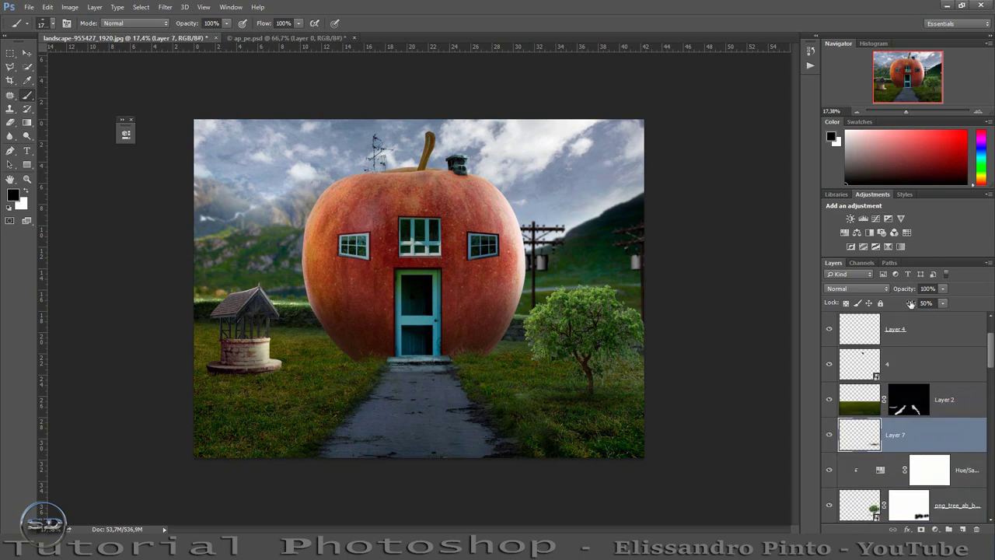
pyautogui.moveTo(911, 303); pyautogui.dragTo(919, 305)
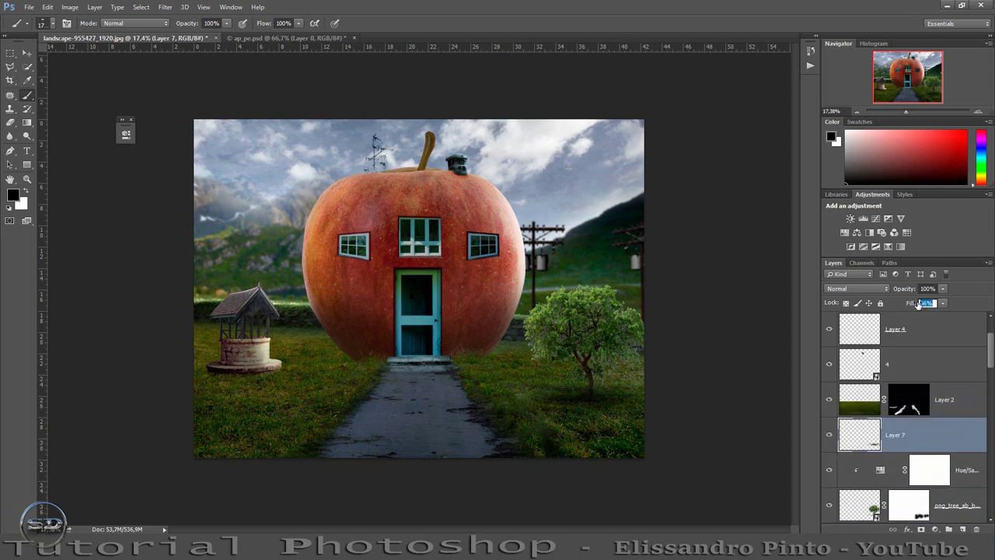
pyautogui.press('Return')
# Add a Brightness/Contrast adjustment layer with Brightness 41
pyautogui.moveTo(992, 354); pyautogui.dragTo(992, 335)
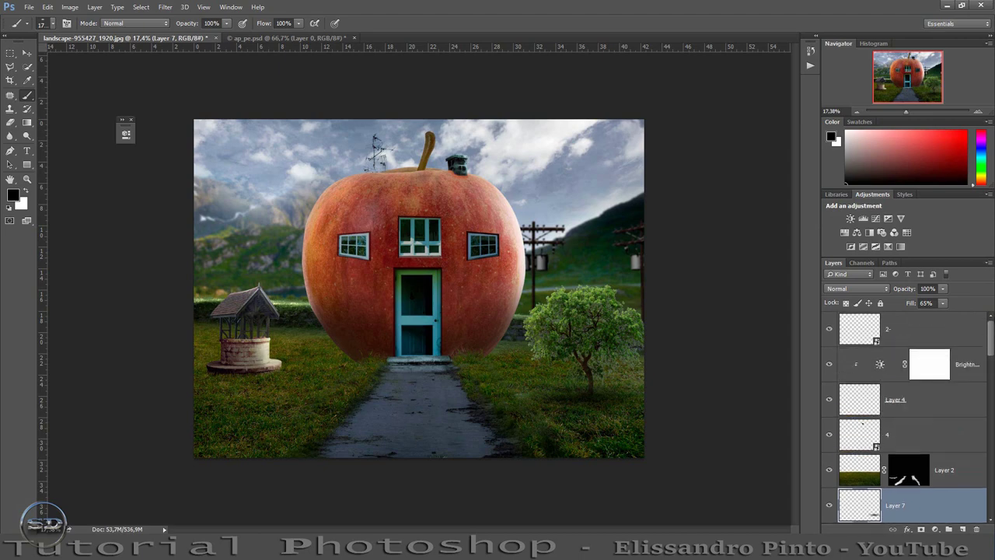
pyautogui.click(851, 219)
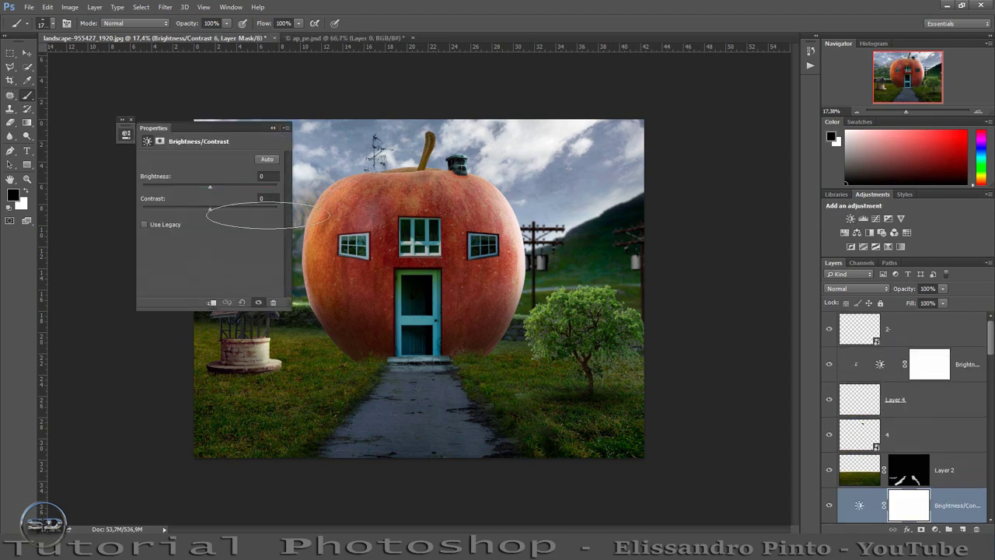
pyautogui.moveTo(208, 185); pyautogui.dragTo(235, 182)
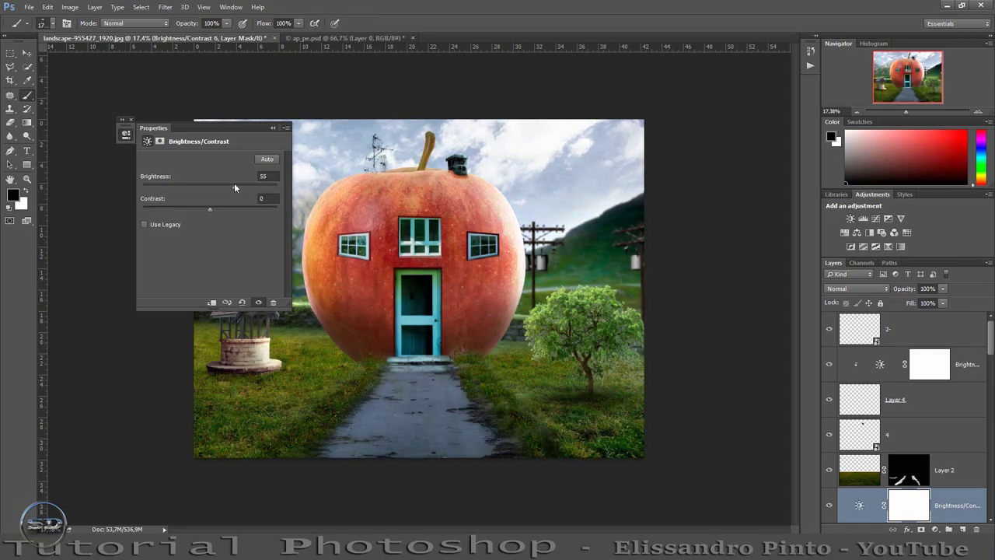
pyautogui.moveTo(233, 185); pyautogui.dragTo(228, 185)
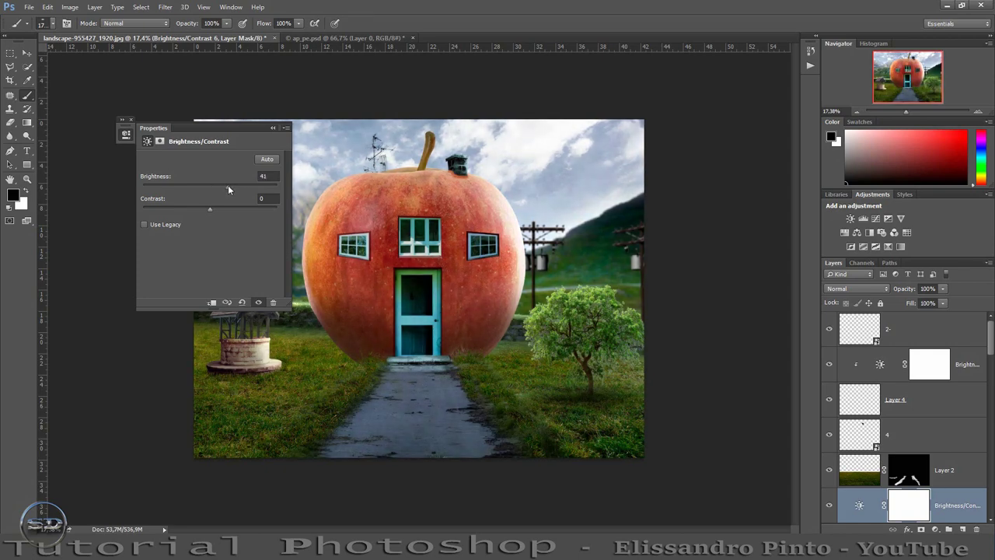
pyautogui.click(286, 128)
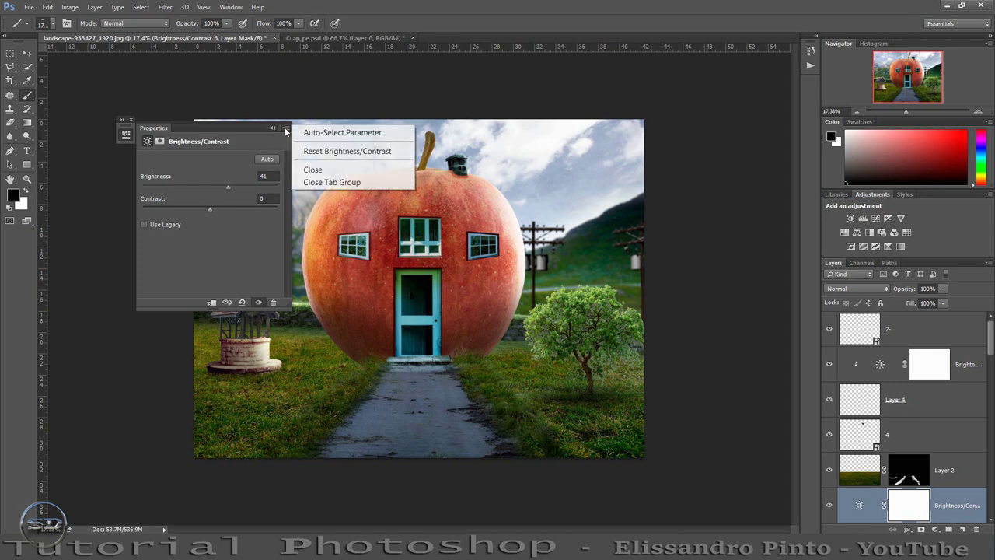
pyautogui.click(311, 169)
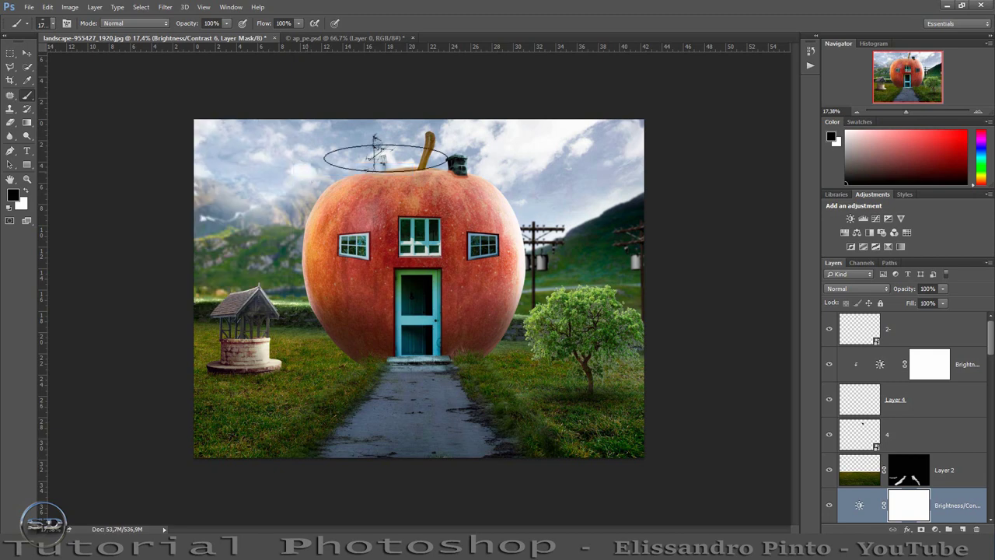
# Move the Brightness/Contrast layer to the top of the stack and toggle it to compare
pyautogui.click(960, 500)
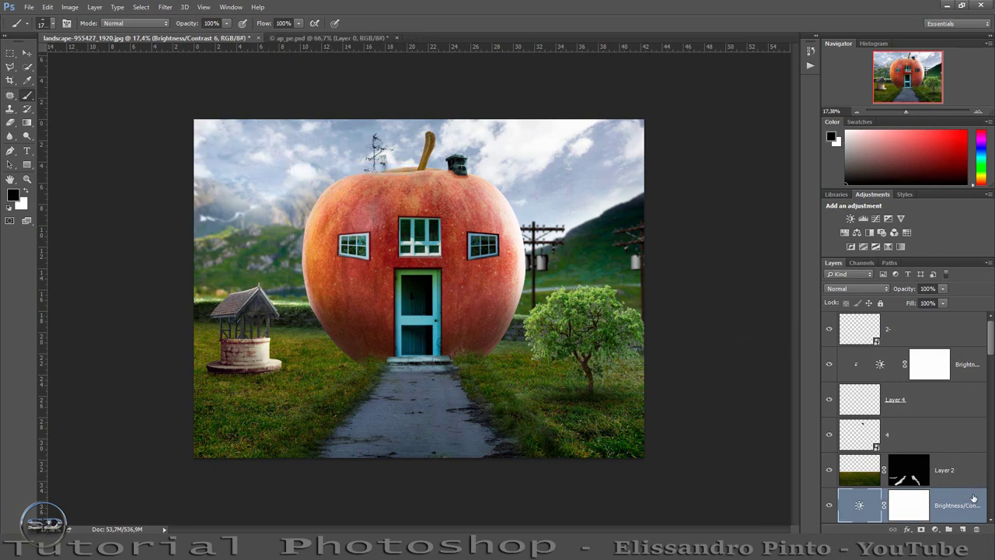
pyautogui.moveTo(974, 498); pyautogui.dragTo(929, 331)
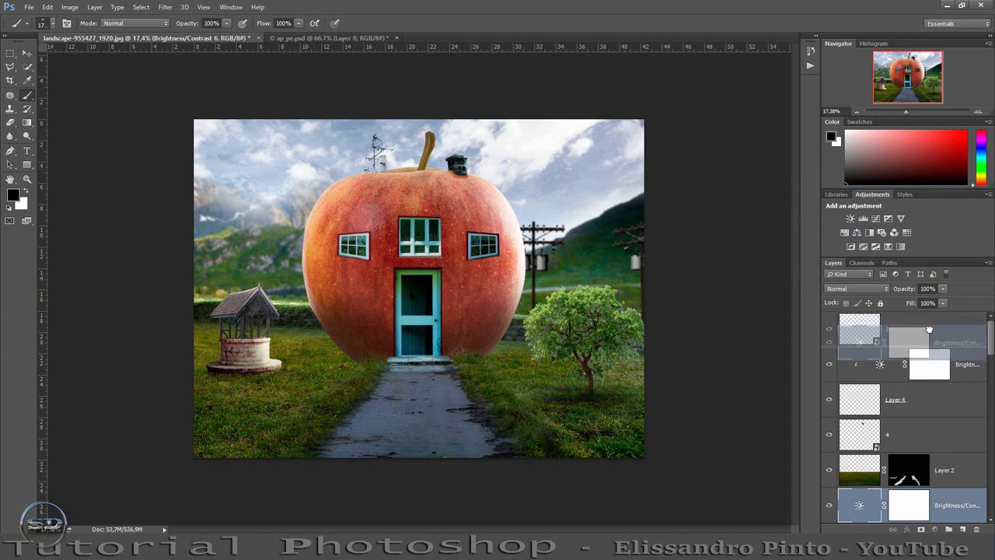
pyautogui.moveTo(929, 331); pyautogui.dragTo(926, 318)
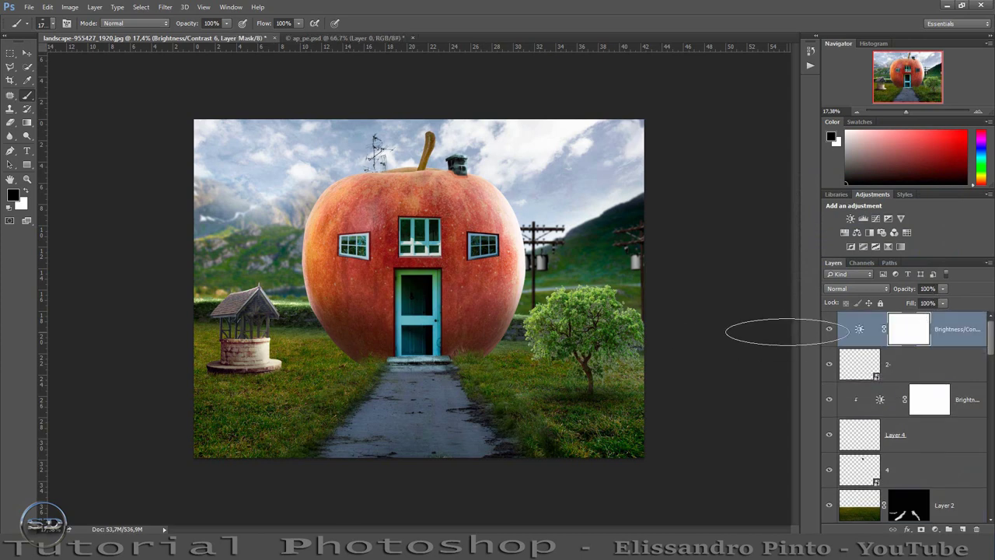
pyautogui.click(829, 331)
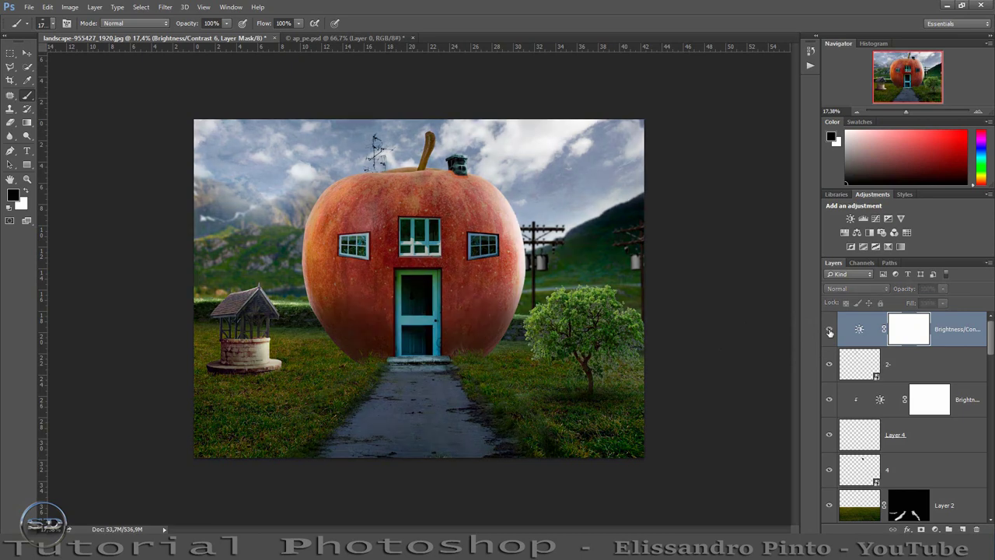
pyautogui.click(829, 330)
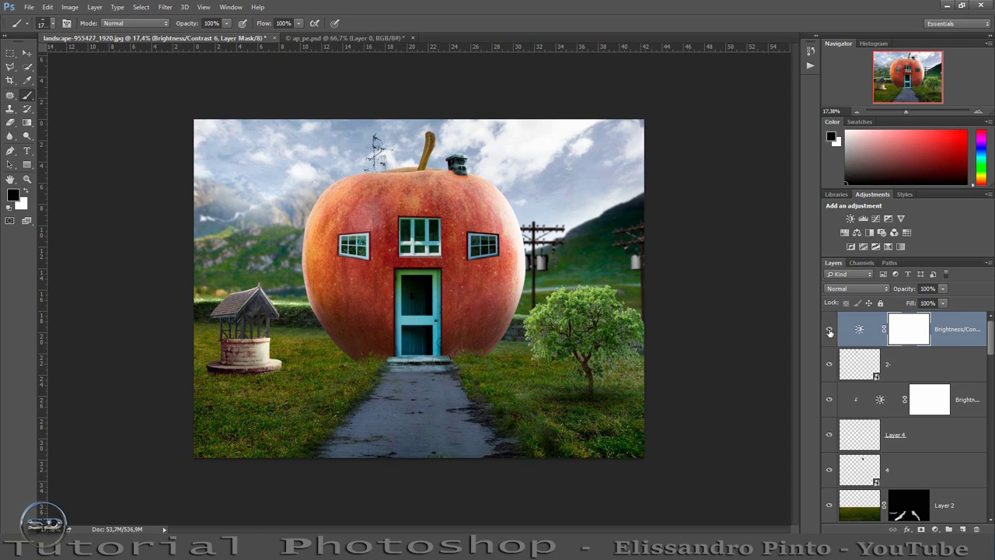
# Place the round topiary tree scaled to 31.51% beside the right-hand tree
pyautogui.moveTo(830, 332); pyautogui.dragTo(502, 451)
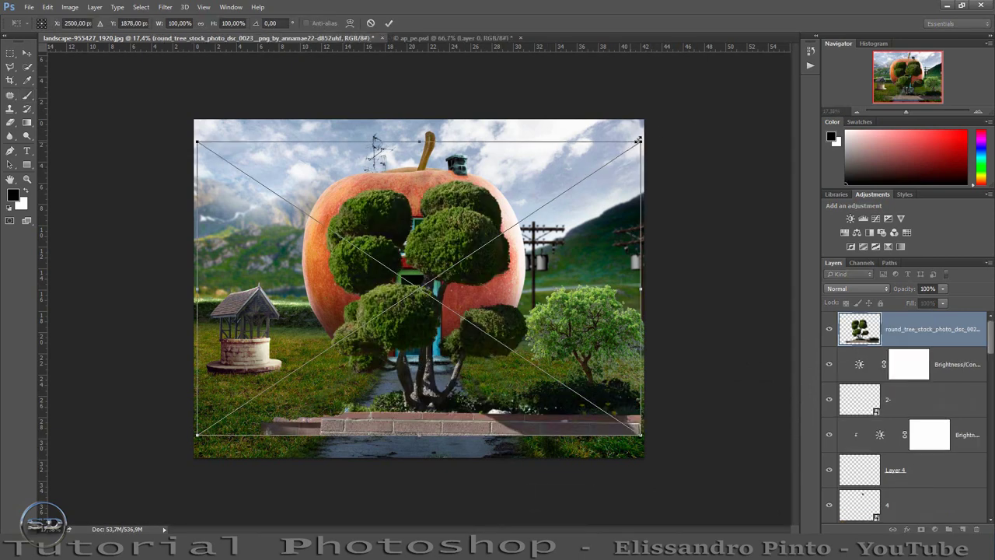
pyautogui.moveTo(642, 142); pyautogui.dragTo(337, 319)
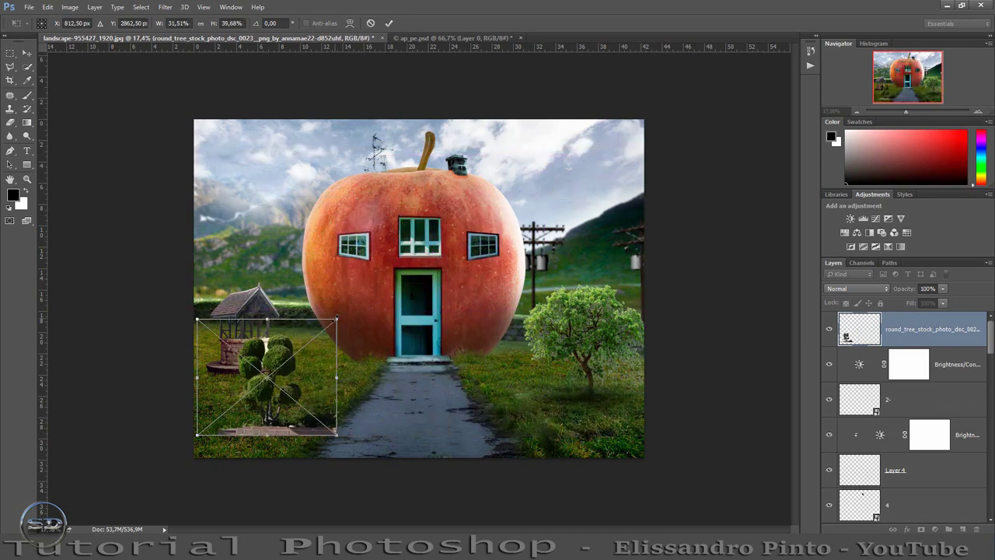
pyautogui.click(200, 23)
pyautogui.moveTo(267, 377); pyautogui.dragTo(581, 294)
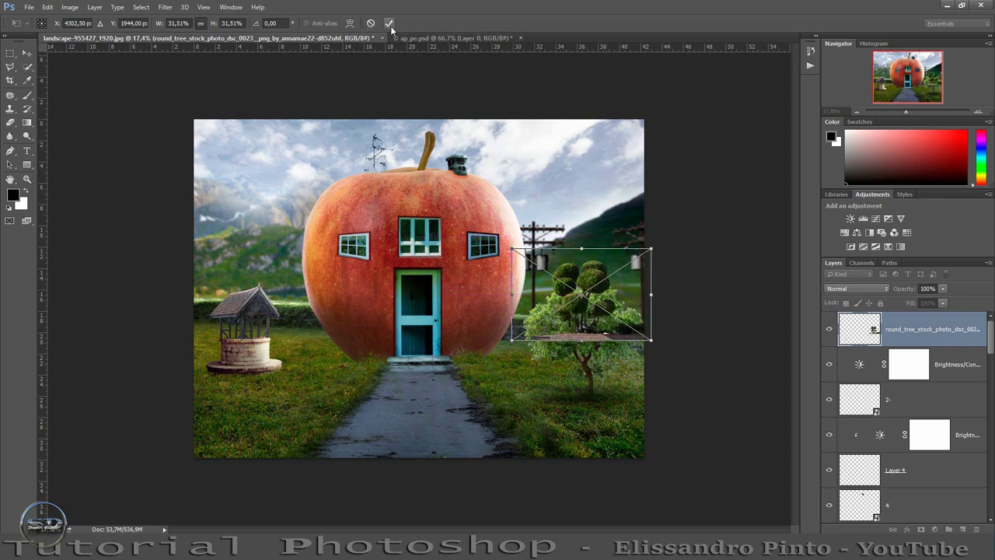
pyautogui.press('b')
pyautogui.press('Return')
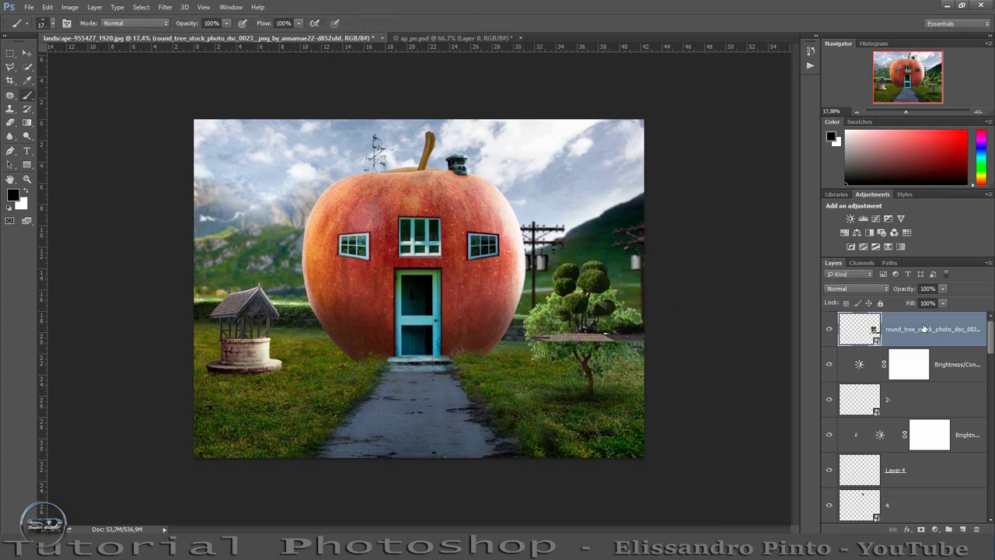
# Move the topiary layer beneath Layer 1 so it sits behind the house
pyautogui.scroll(-2, 923, 327)
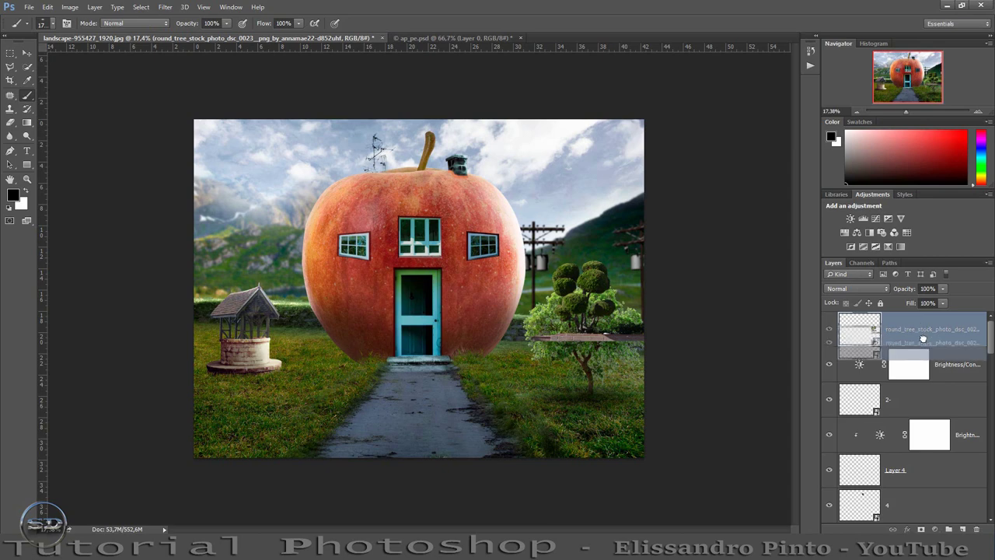
pyautogui.scroll(-2, 923, 327)
pyautogui.scroll(-2, 923, 327)
pyautogui.scroll(-2, 923, 327)
pyautogui.moveTo(925, 364); pyautogui.dragTo(934, 424)
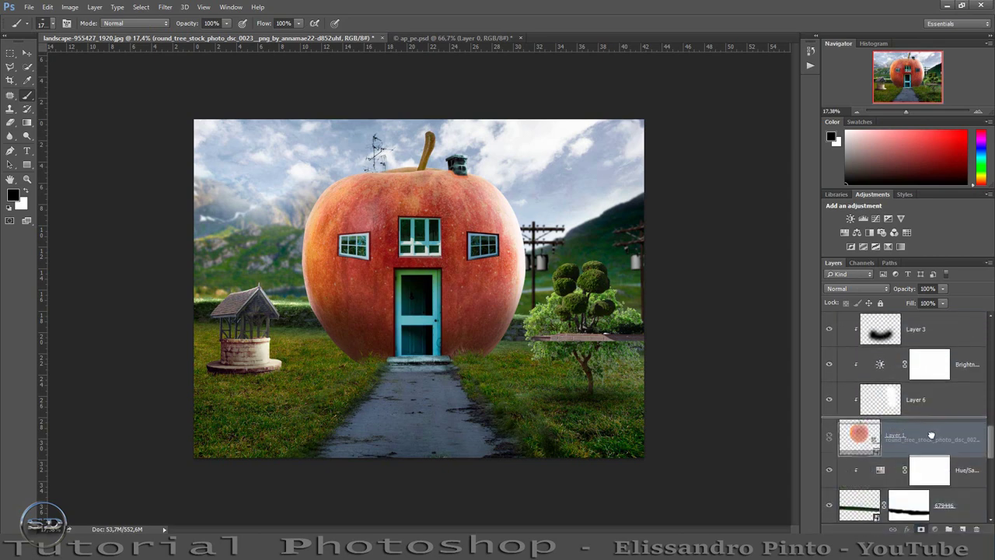
pyautogui.moveTo(934, 424); pyautogui.dragTo(933, 450)
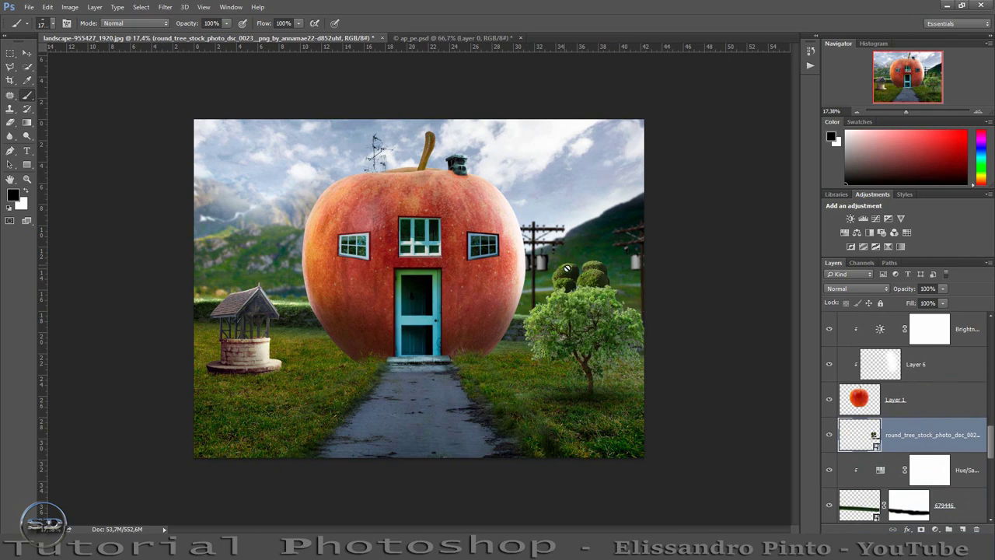
# Flip the topiary horizontally, move it left behind the well, then zoom in on the door
pyautogui.click(27, 56)
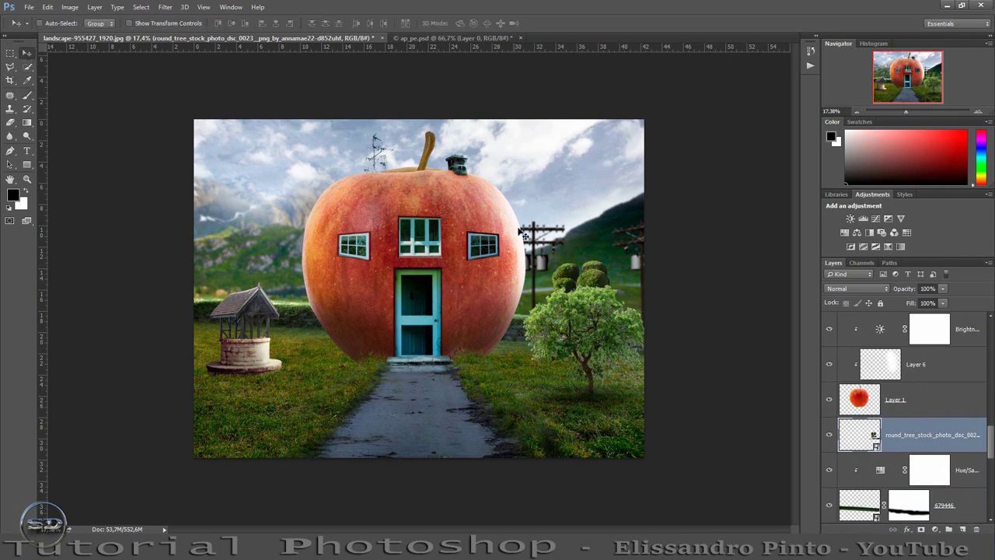
pyautogui.moveTo(597, 289)
pyautogui.mouseDown()
pyautogui.moveTo(600, 302)
pyautogui.moveTo(304, 280)
pyautogui.mouseUp()
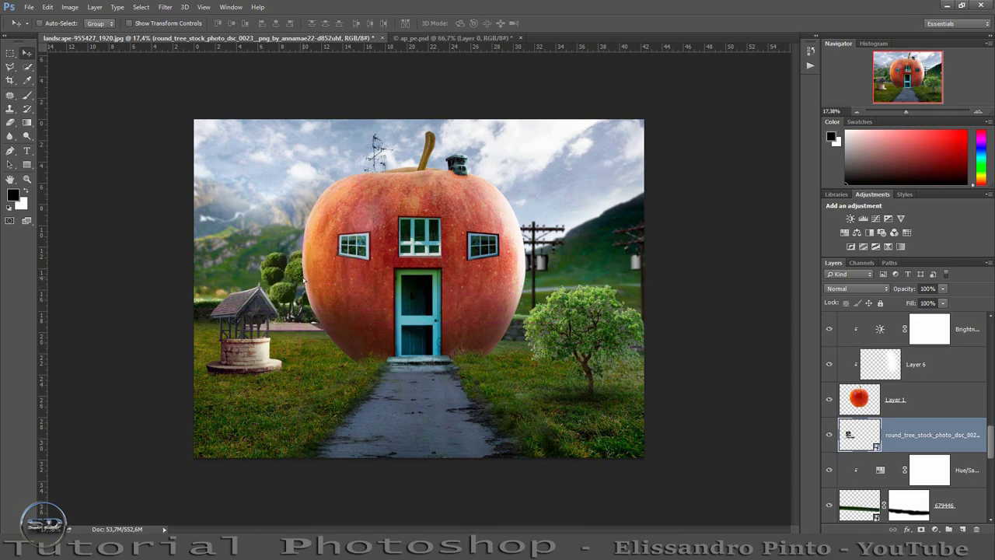
pyautogui.hotkey('ctrl', 't')
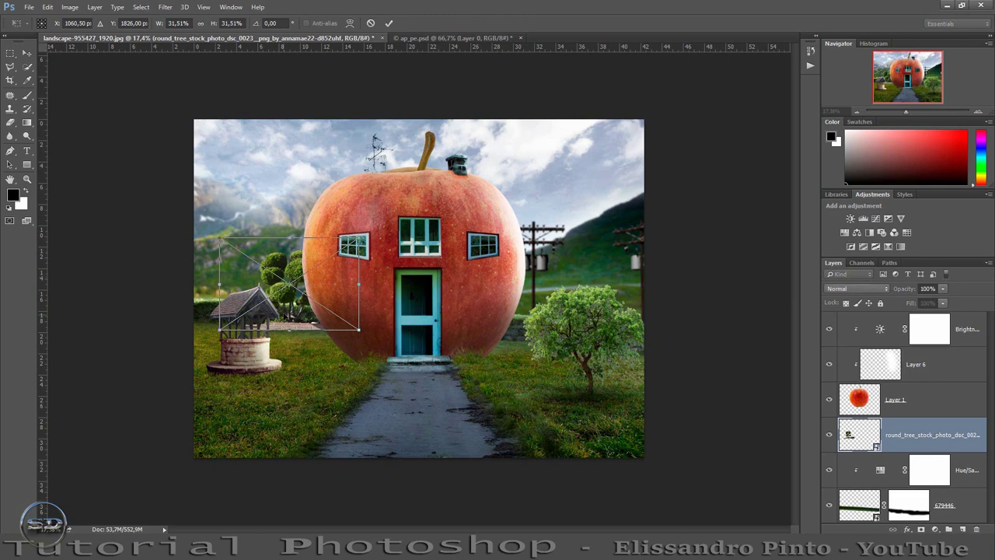
pyautogui.rightClick(283, 313)
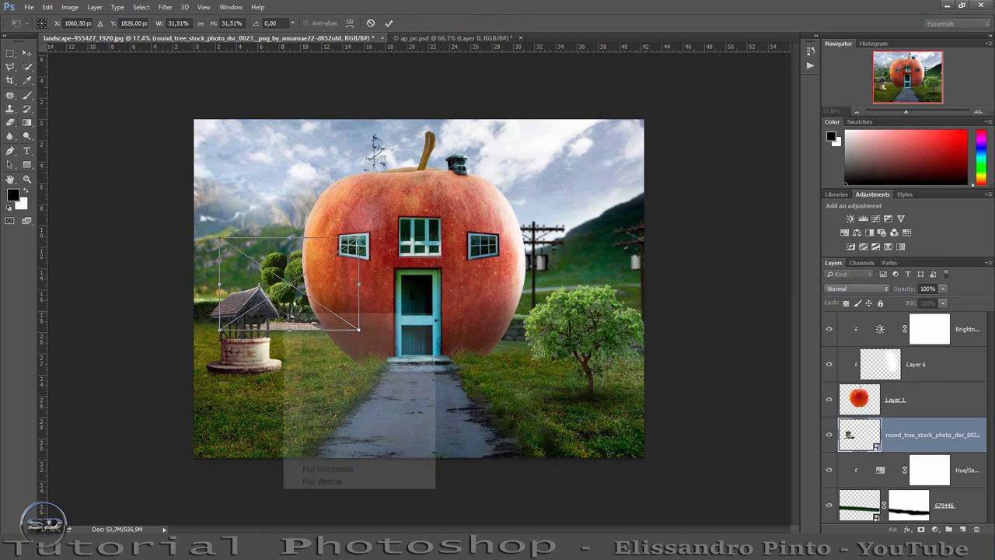
pyautogui.click(325, 470)
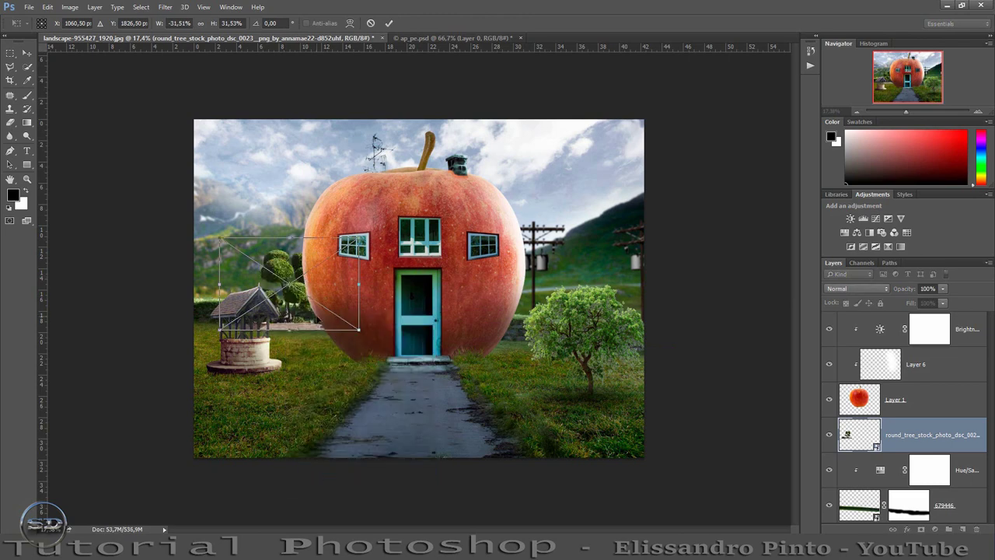
pyautogui.moveTo(315, 319); pyautogui.dragTo(269, 317)
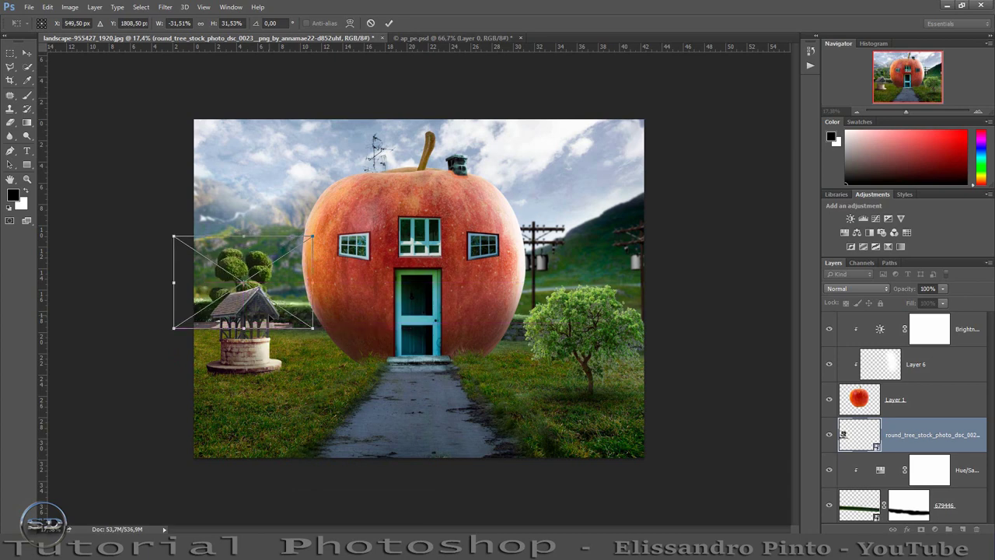
pyautogui.click(388, 23)
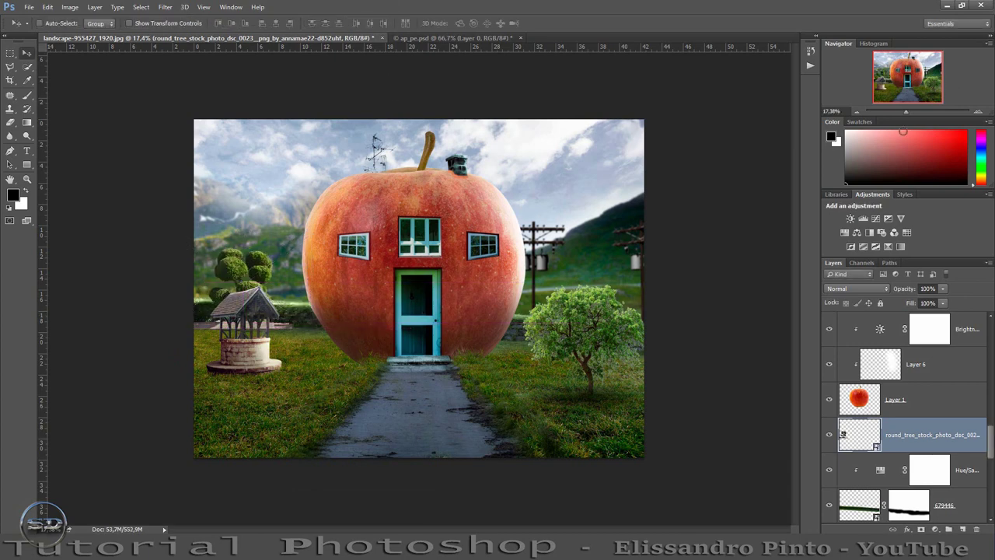
pyautogui.moveTo(907, 111); pyautogui.dragTo(925, 111)
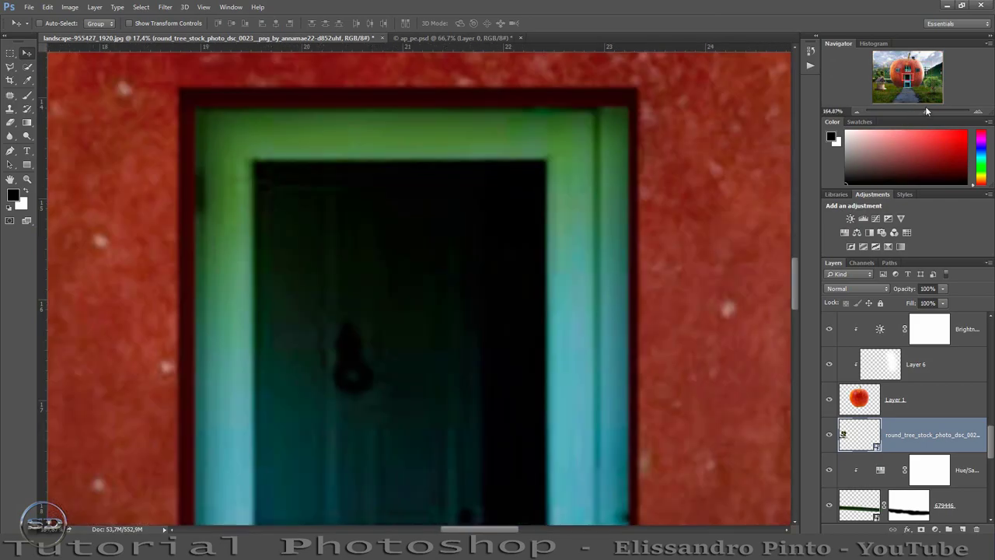
# Target Layer 2's mask and set up a white grass-blade brush at 25 px
pyautogui.moveTo(909, 68); pyautogui.dragTo(856, 81)
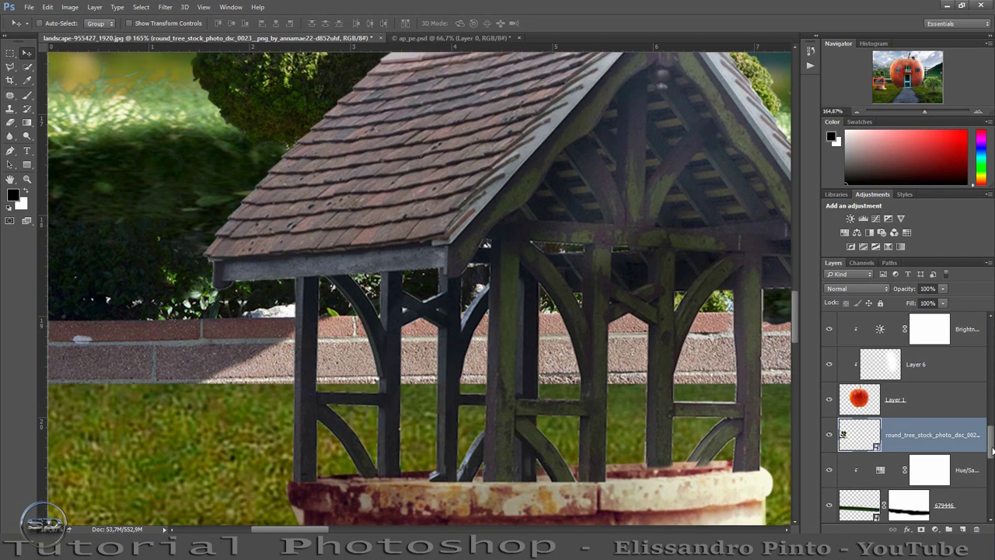
pyautogui.moveTo(992, 451); pyautogui.dragTo(992, 416)
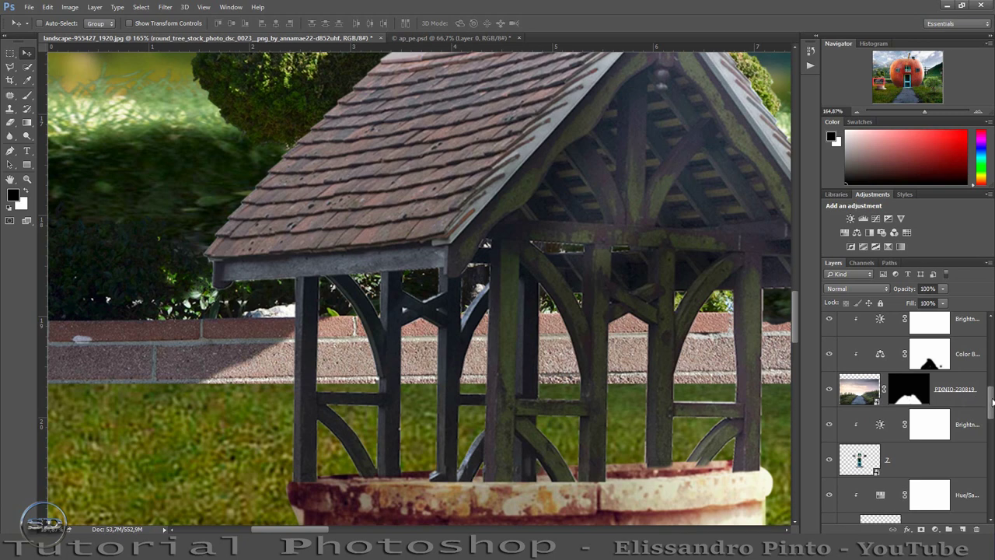
pyautogui.moveTo(992, 401); pyautogui.dragTo(992, 350)
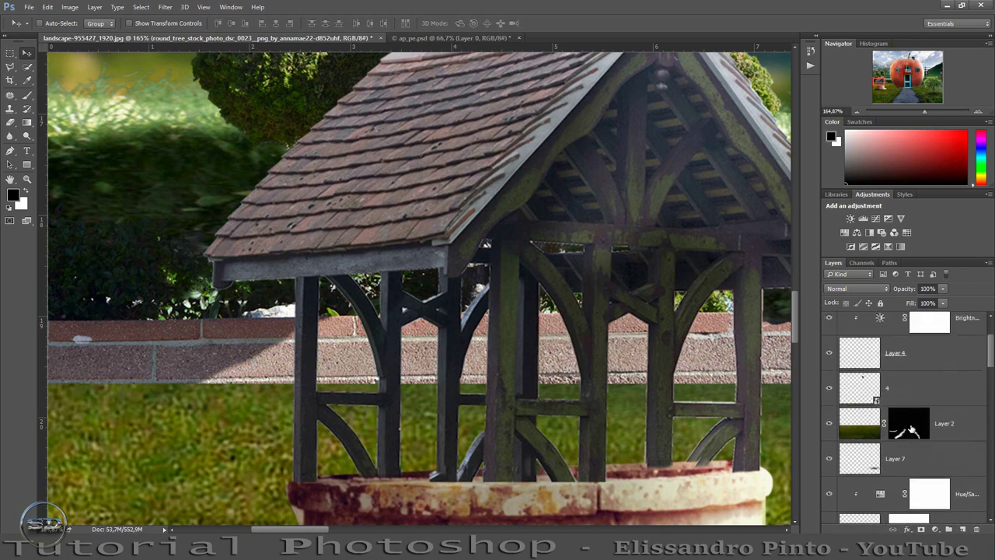
pyautogui.click(914, 429)
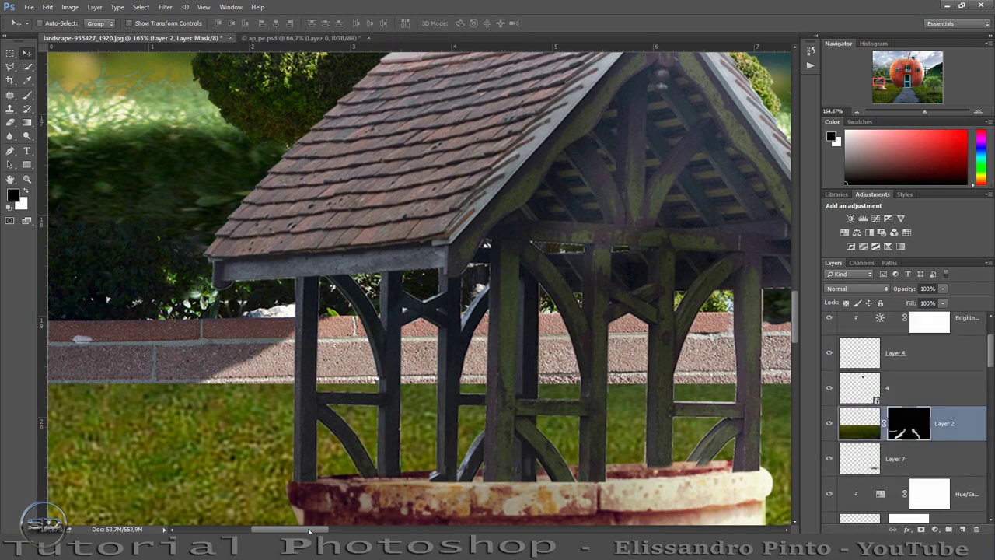
pyautogui.moveTo(148, 189); pyautogui.dragTo(389, 190)
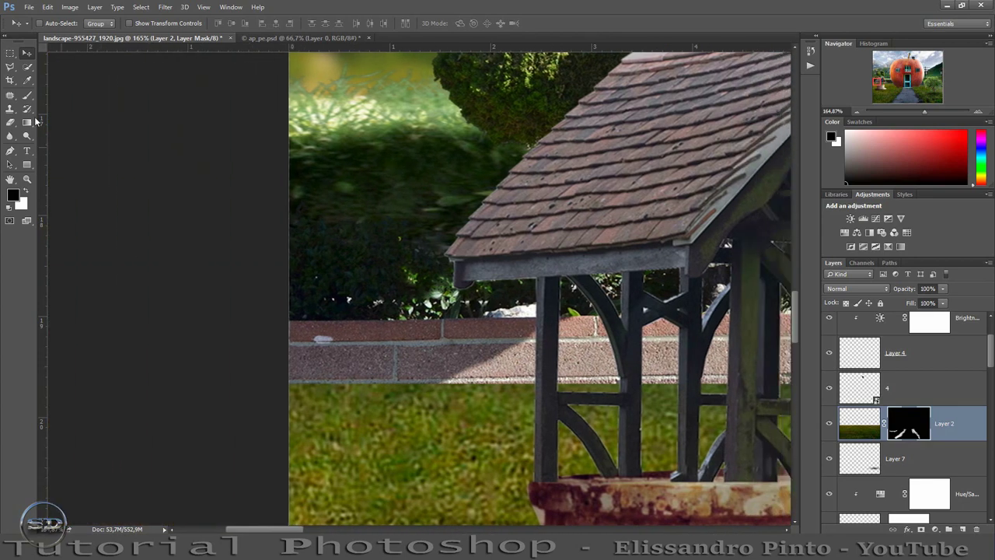
pyautogui.click(28, 96)
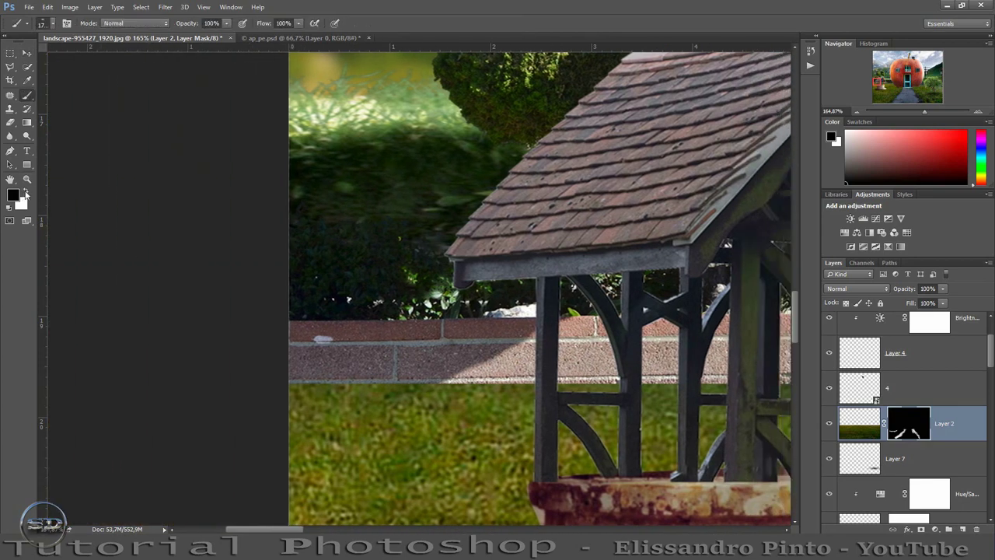
pyautogui.click(26, 192)
pyautogui.rightClick(502, 290)
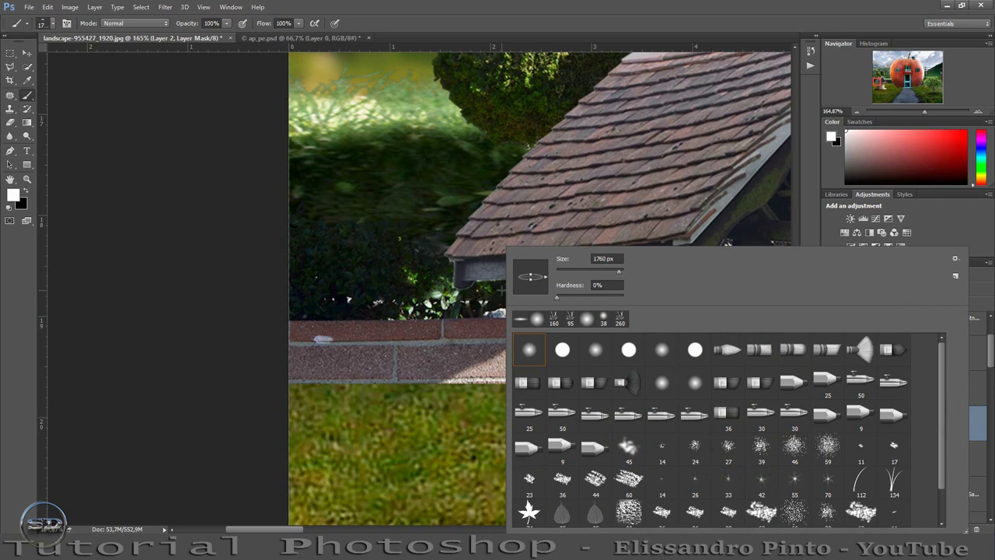
pyautogui.click(553, 318)
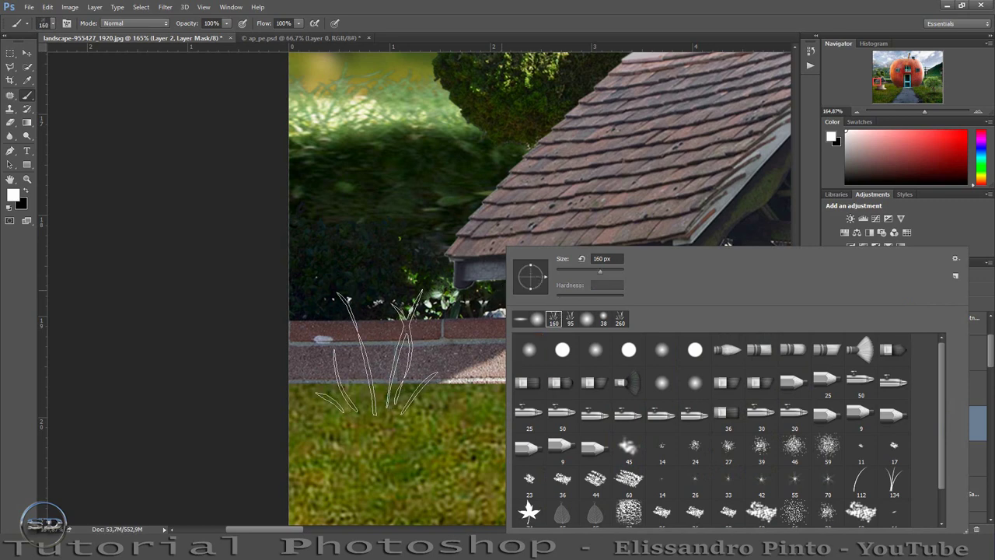
pyautogui.press('Return')
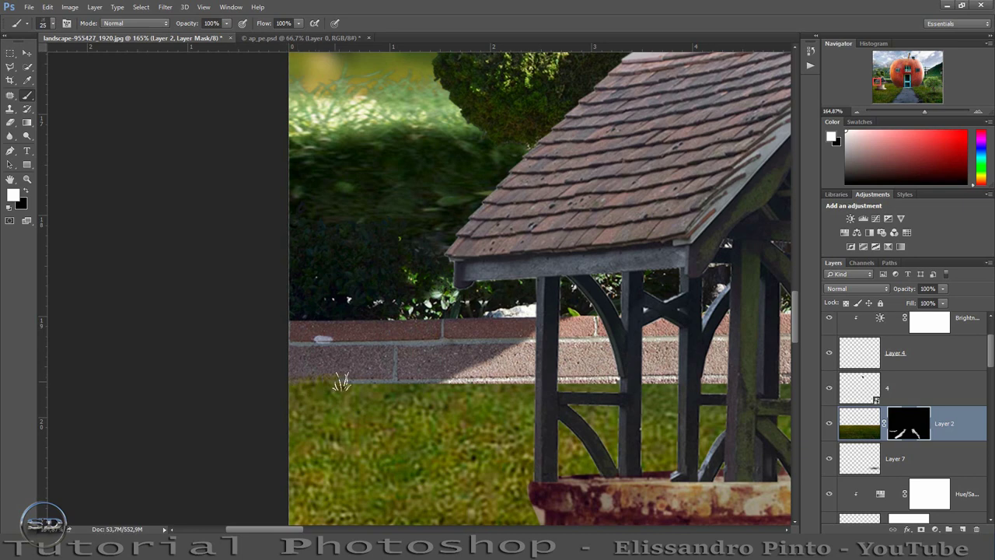
# Paint grass blades into the mask along the brick wall's base behind the well
pyautogui.moveTo(342, 381); pyautogui.dragTo(490, 378)
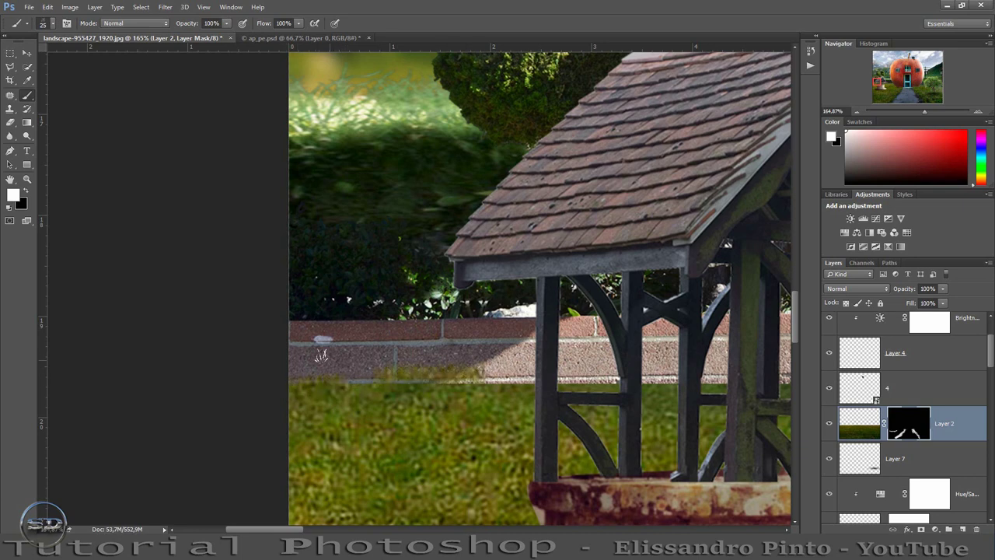
pyautogui.moveTo(339, 378); pyautogui.dragTo(410, 381)
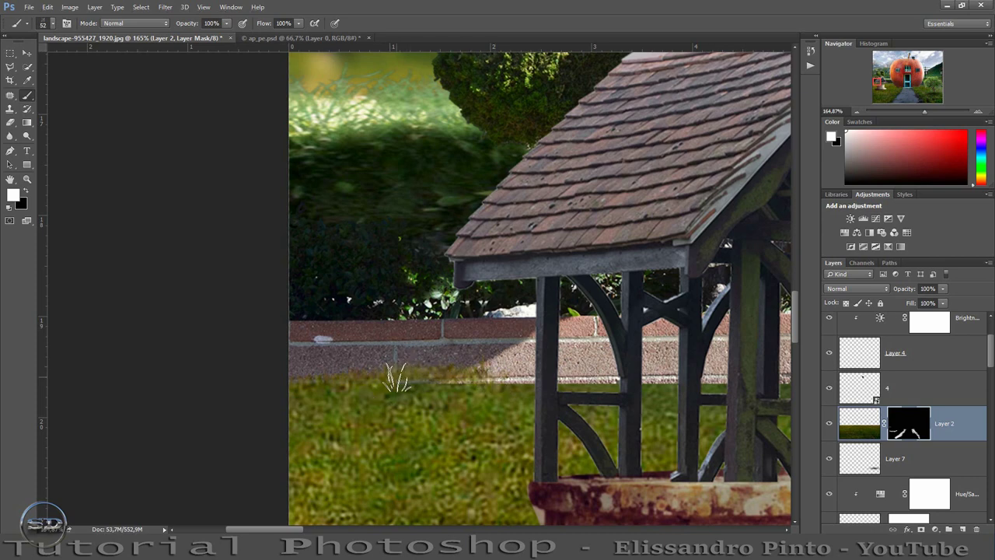
pyautogui.moveTo(393, 378); pyautogui.dragTo(592, 383)
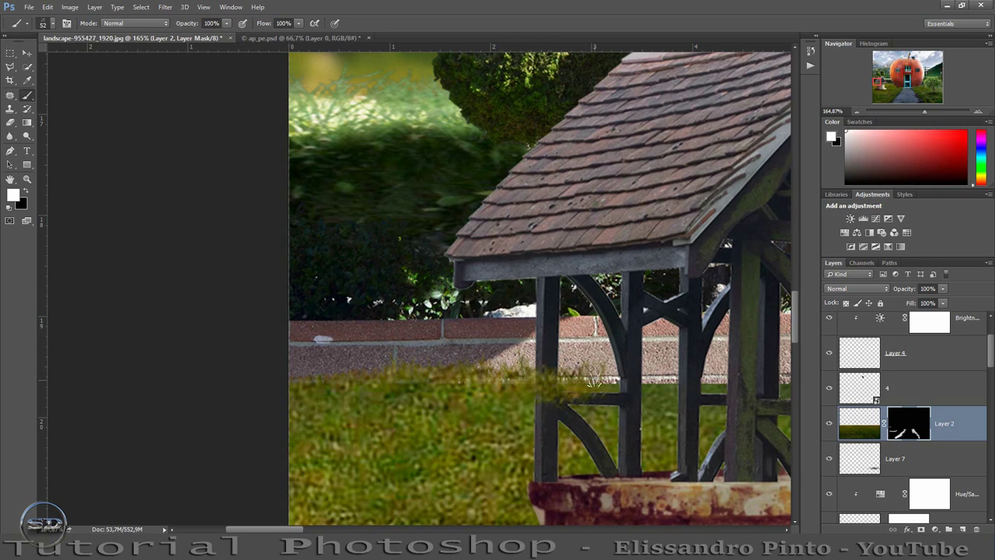
pyautogui.click(916, 446)
# Undo the stray grass over the post, check Layer 7, and retarget Layer 2's mask
pyautogui.press('x')
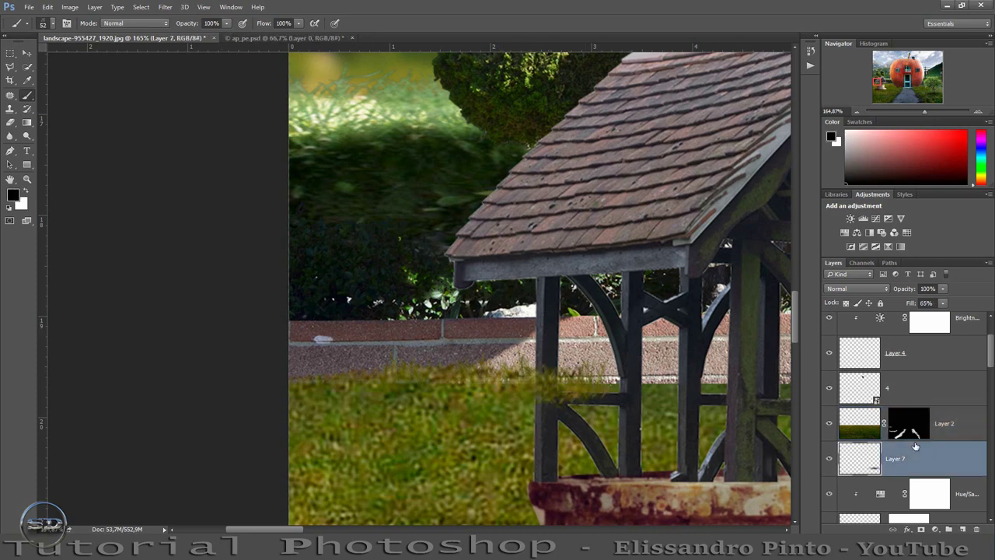
pyautogui.hotkey('ctrl', 'z')
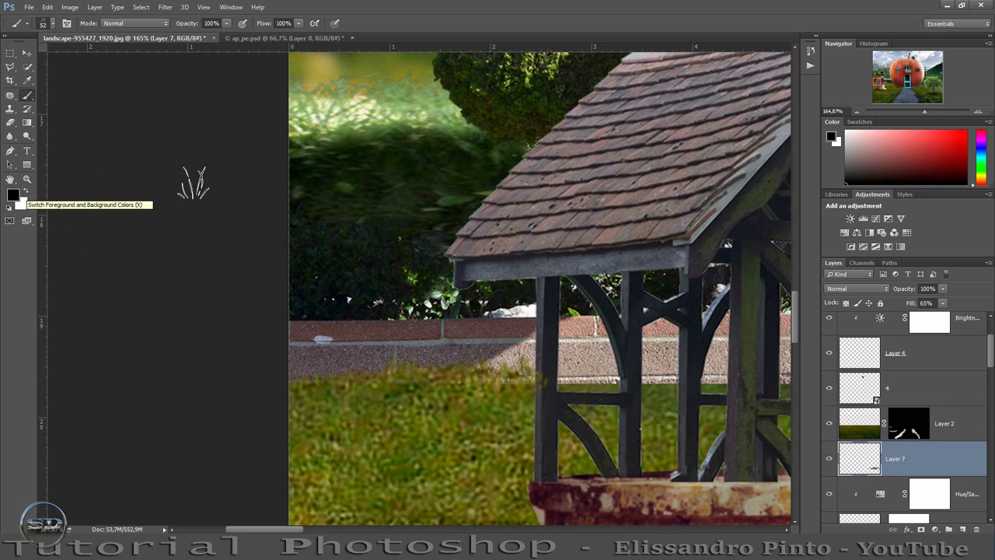
pyautogui.click(829, 460)
pyautogui.click(829, 462)
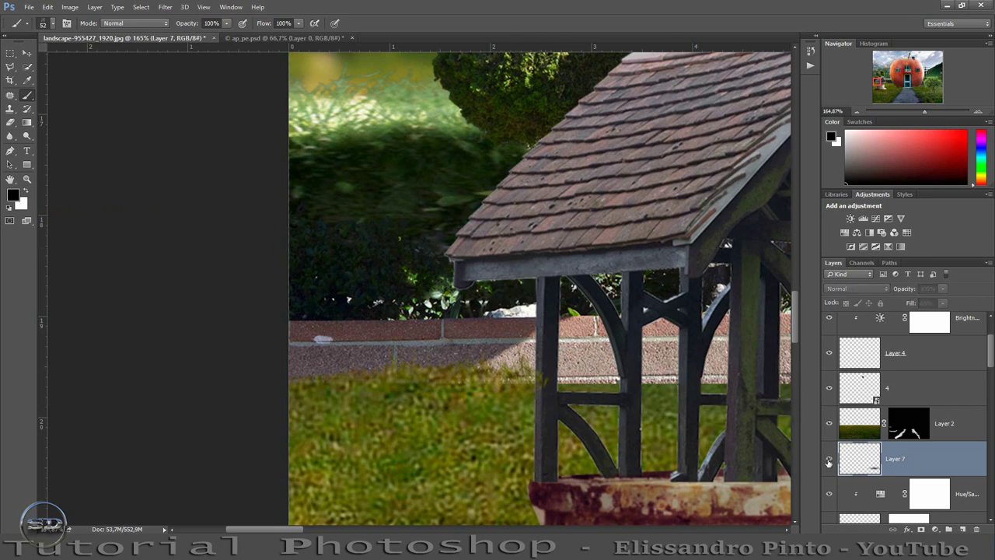
pyautogui.click(909, 423)
pyautogui.press('x')
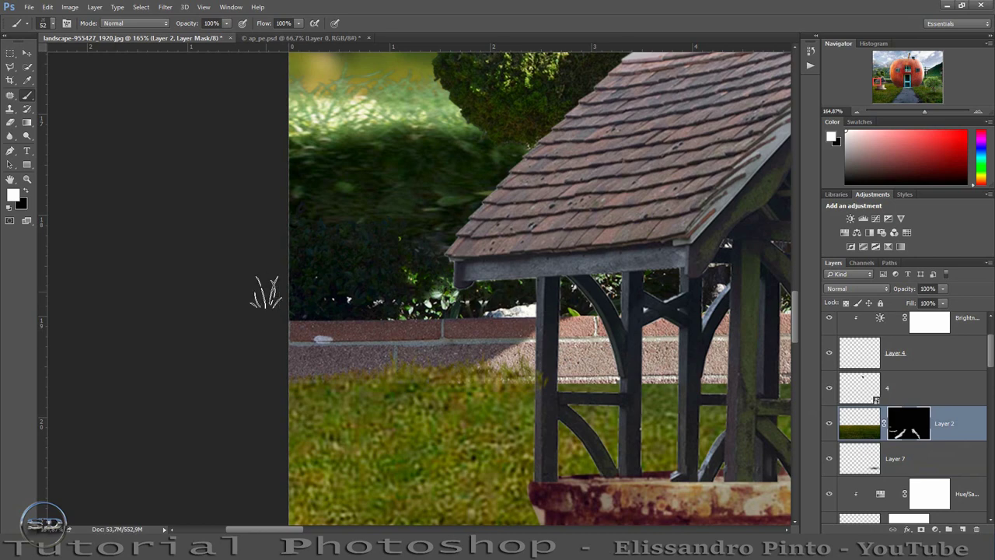
# Paint grass blades at 25 px along the wall base beside the well's posts
pyautogui.click(27, 192)
pyautogui.moveTo(548, 380)
pyautogui.mouseDown()
pyautogui.moveTo(546, 350)
pyautogui.moveTo(566, 372)
pyautogui.moveTo(554, 356)
pyautogui.mouseUp()
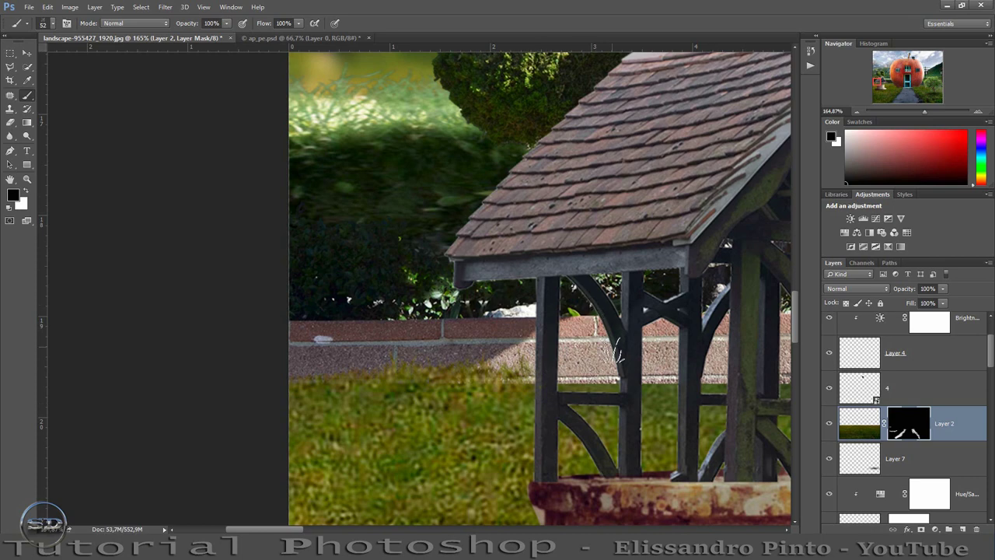
pyautogui.click(585, 363)
pyautogui.press('[')
pyautogui.press('[')
pyautogui.press('[')
pyautogui.click(25, 193)
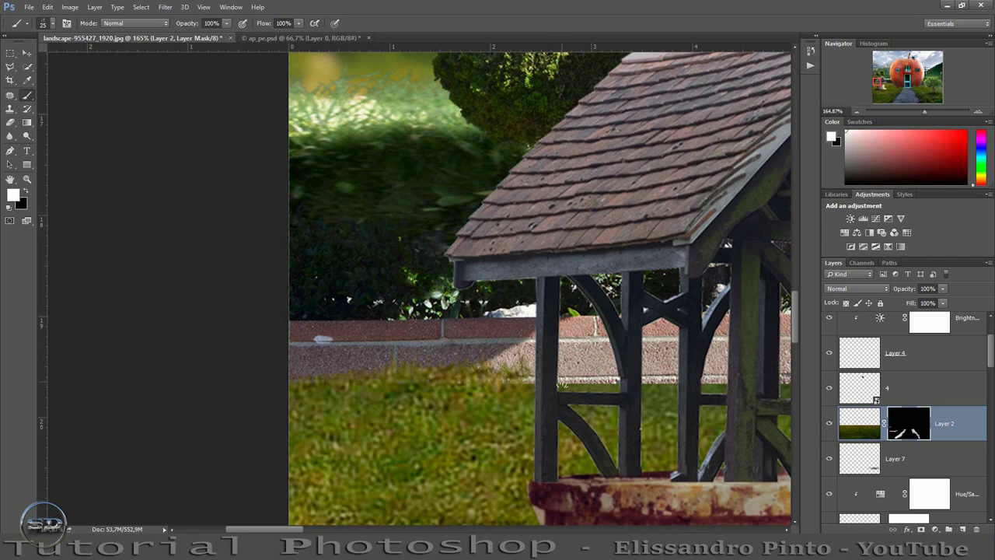
pyautogui.moveTo(563, 379); pyautogui.dragTo(618, 375)
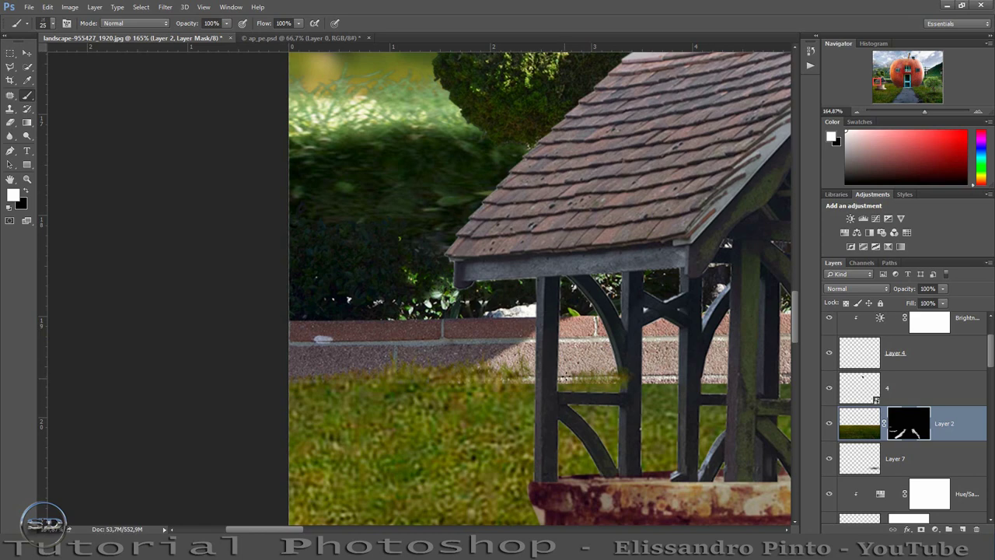
pyautogui.click(25, 191)
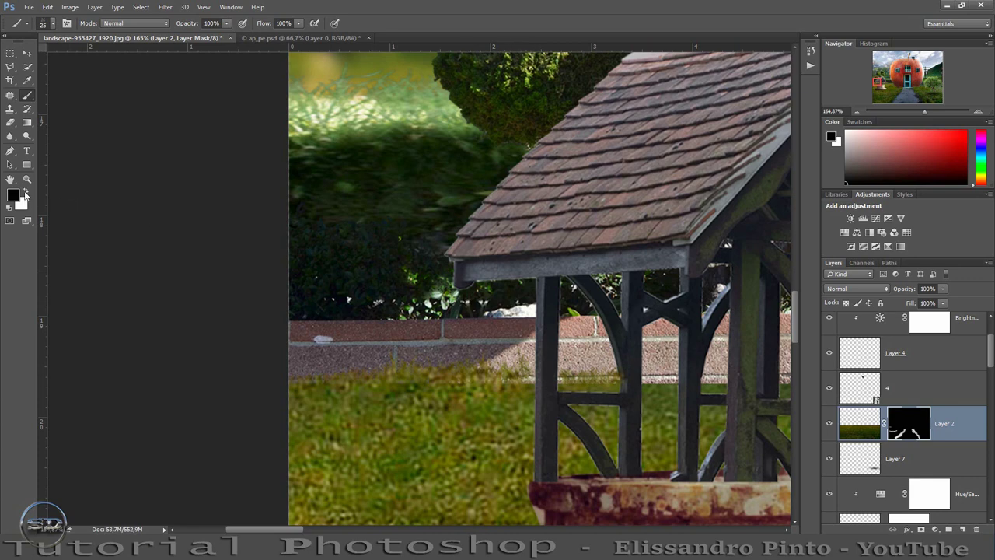
pyautogui.click(25, 194)
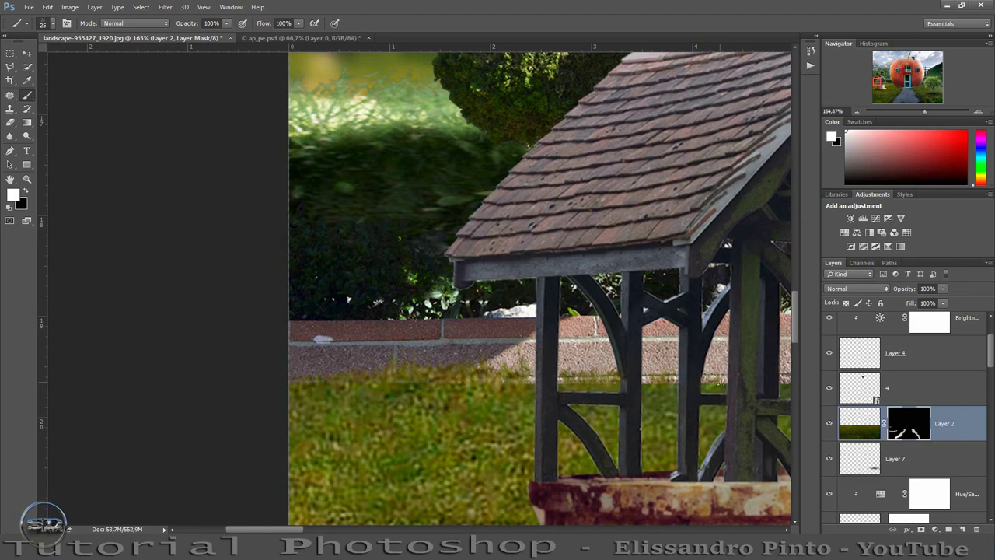
pyautogui.moveTo(900, 64); pyautogui.dragTo(882, 82)
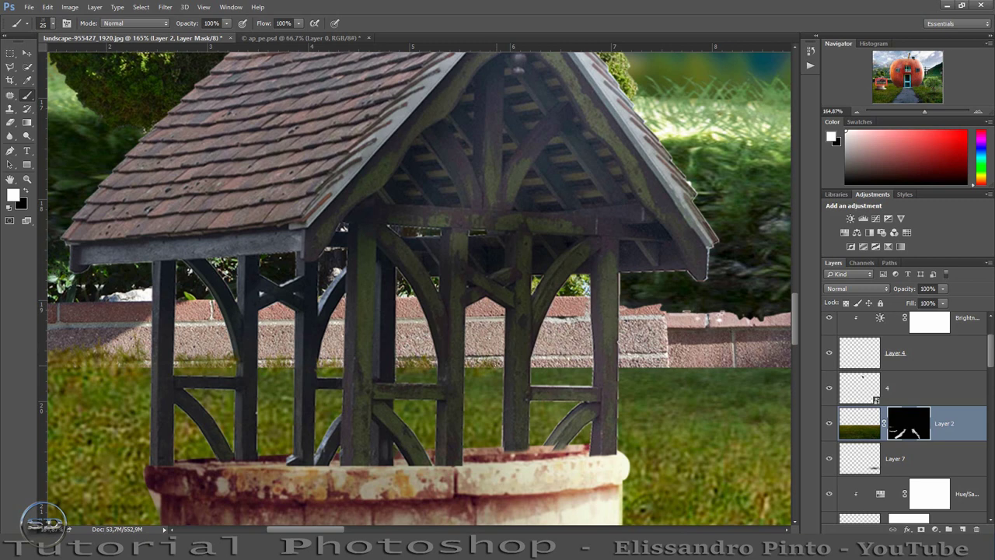
# Extend the grass band across the posts and wall, then move Layer 2 just below the top Brightness/Contrast layer
pyautogui.moveTo(502, 364)
pyautogui.mouseDown()
pyautogui.moveTo(666, 360)
pyautogui.moveTo(366, 389)
pyautogui.moveTo(240, 361)
pyautogui.mouseUp()
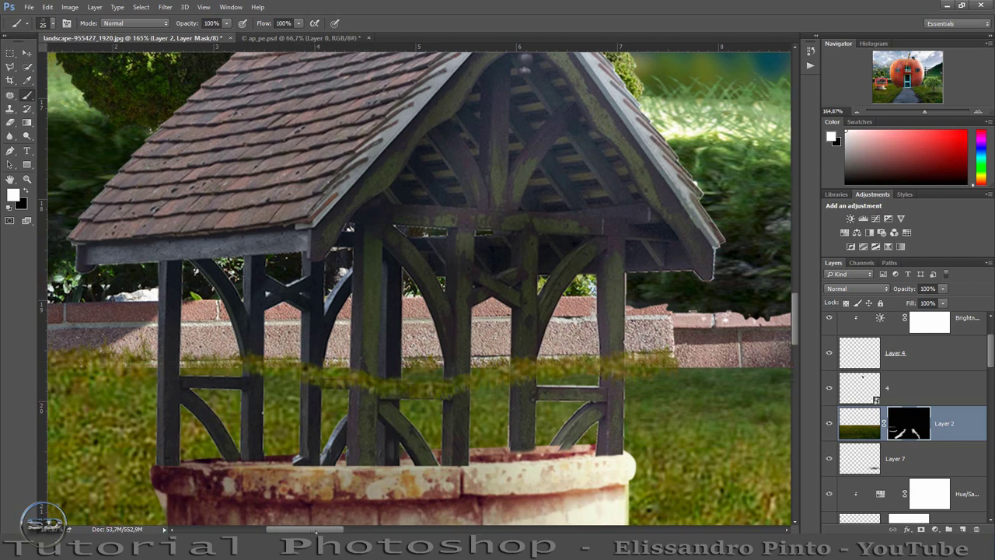
pyautogui.moveTo(307, 530); pyautogui.dragTo(350, 529)
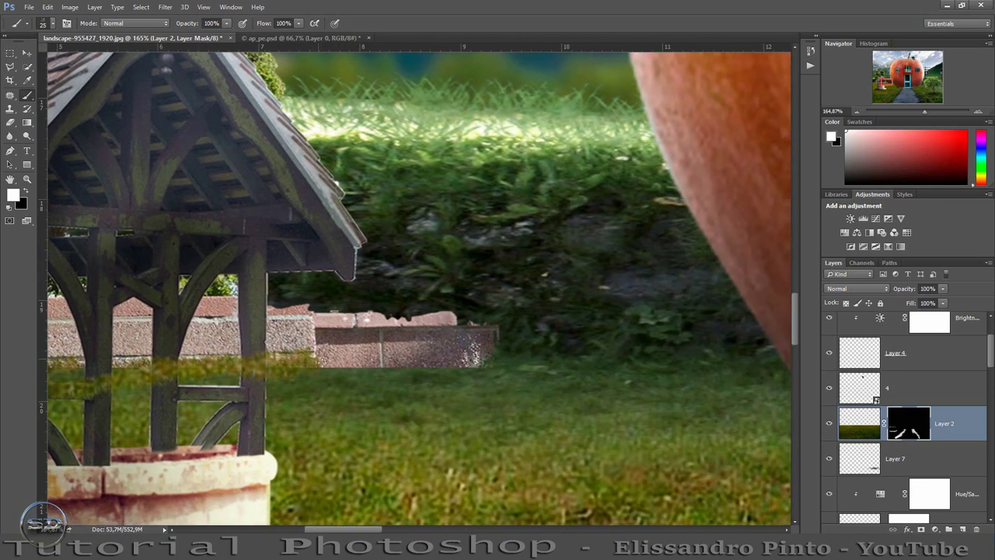
pyautogui.moveTo(319, 362)
pyautogui.mouseDown()
pyautogui.moveTo(428, 367)
pyautogui.moveTo(483, 351)
pyautogui.moveTo(273, 362)
pyautogui.mouseUp()
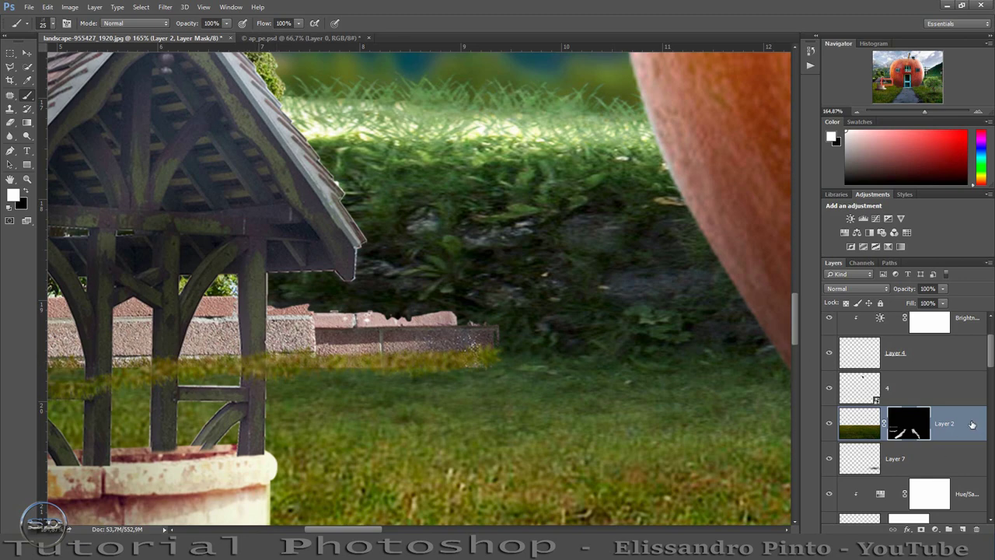
pyautogui.moveTo(972, 424)
pyautogui.mouseDown()
pyautogui.moveTo(939, 333)
pyautogui.moveTo(936, 358)
pyautogui.mouseUp()
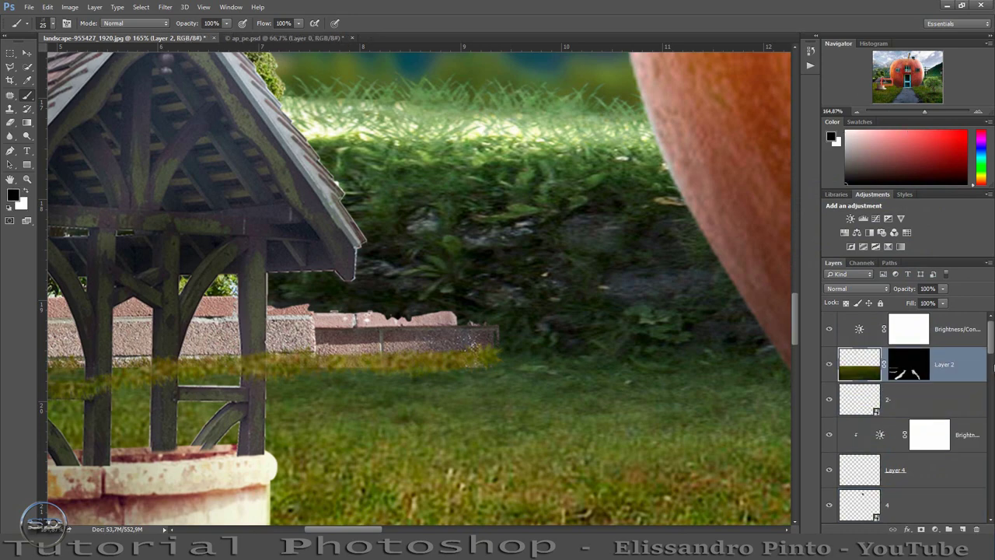
# Compare the scene with the grass layer toggled, then make Layer 4 visible
pyautogui.click(828, 364)
pyautogui.click(829, 364)
pyautogui.moveTo(925, 112); pyautogui.dragTo(914, 112)
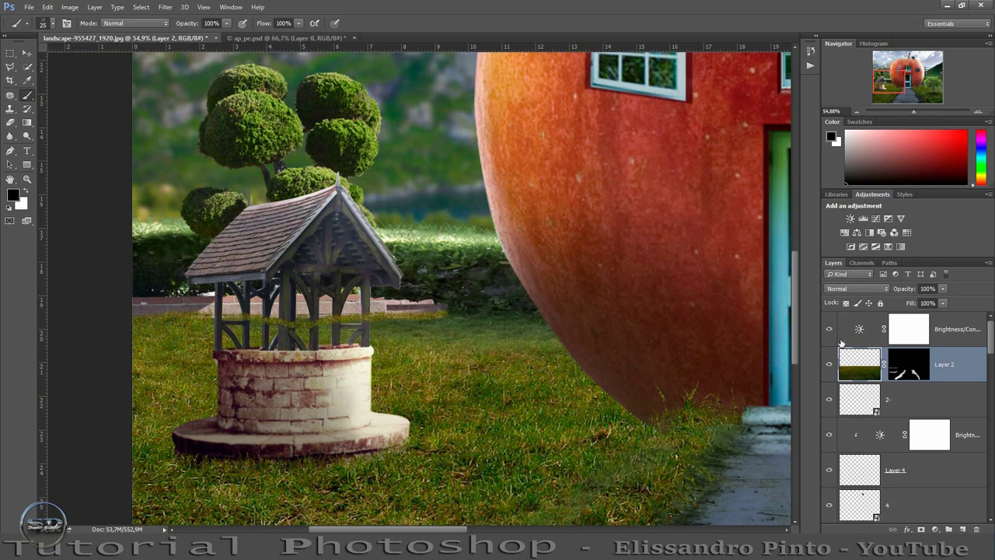
pyautogui.click(829, 366)
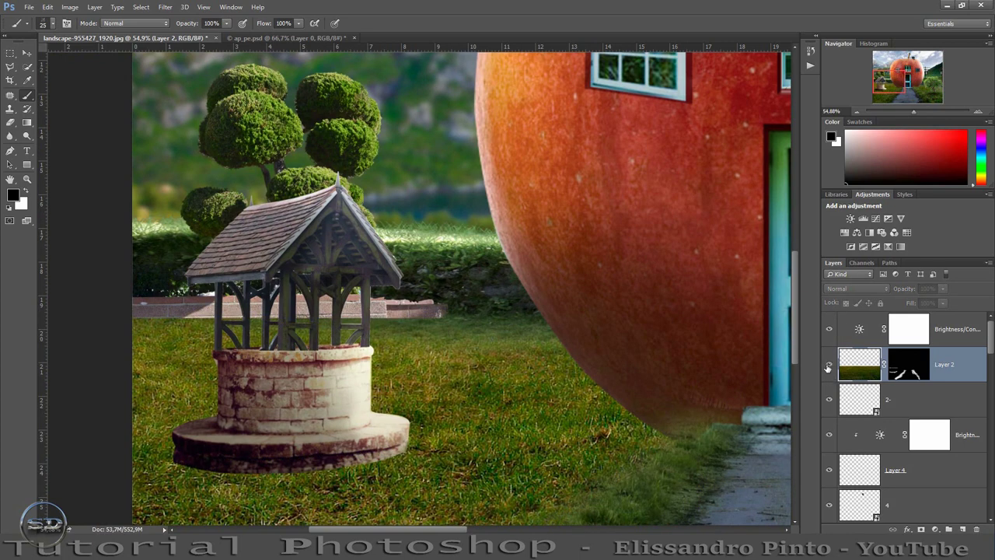
pyautogui.click(829, 365)
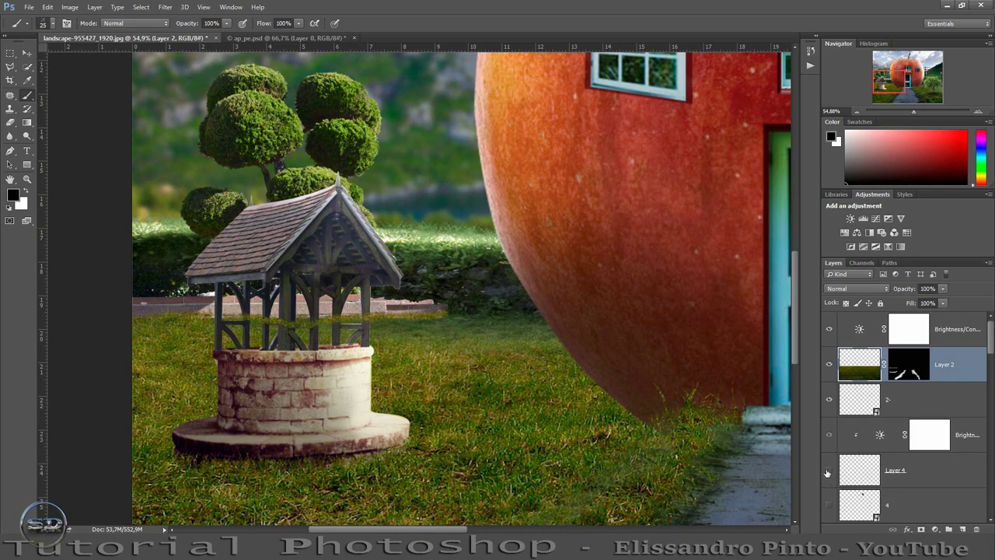
pyautogui.click(828, 470)
# Compare with the well layer toggled, then load the well's outline as a selection
pyautogui.moveTo(992, 353); pyautogui.dragTo(993, 387)
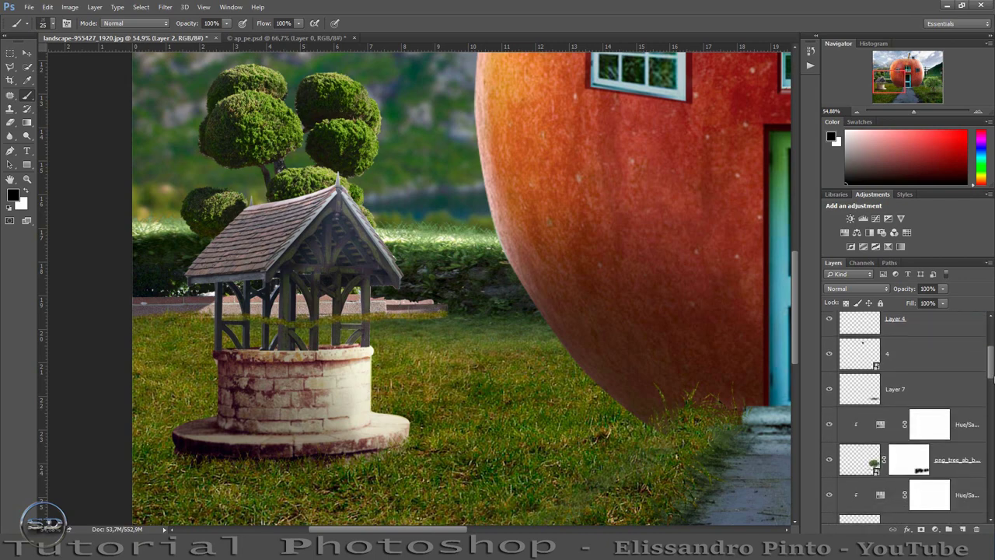
pyautogui.scroll(-1, 845, 471)
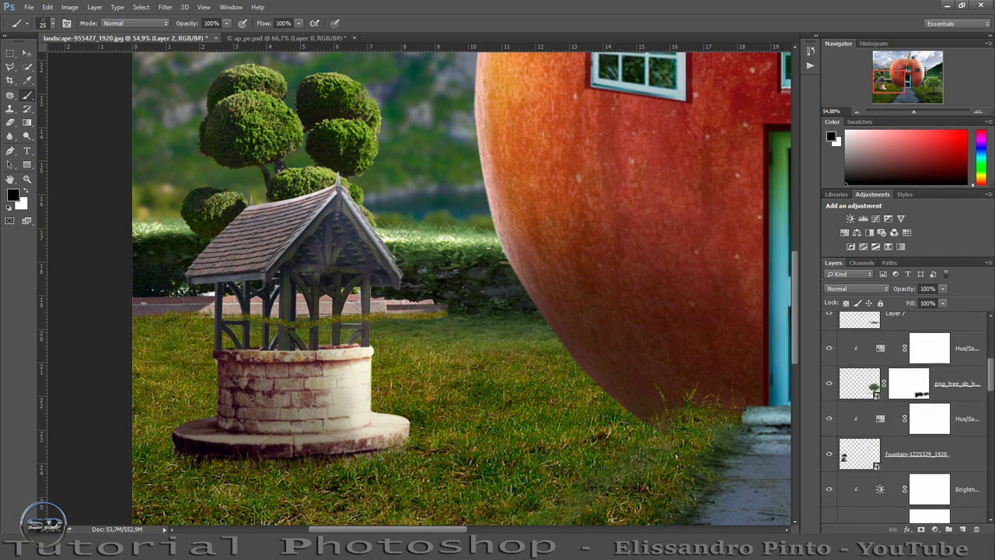
pyautogui.click(828, 450)
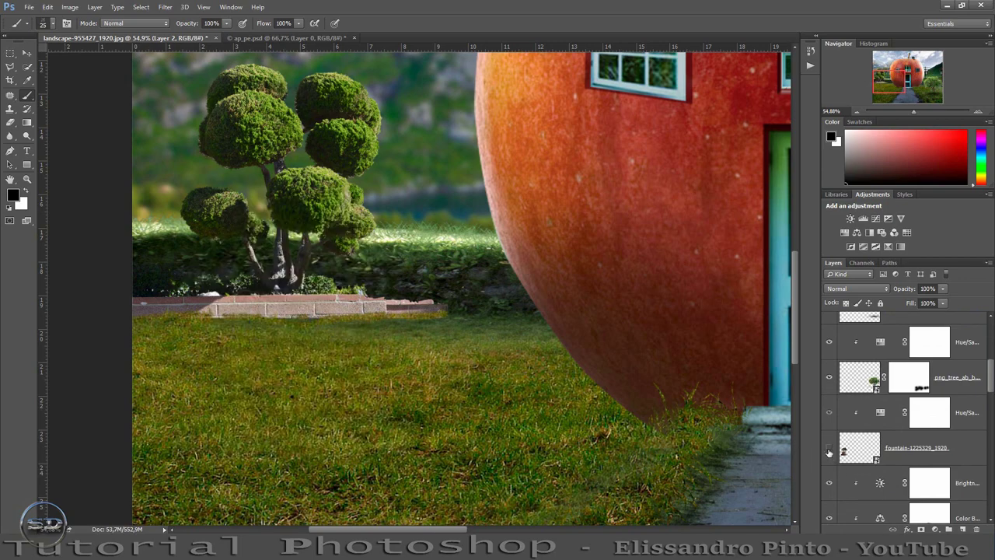
pyautogui.click(829, 449)
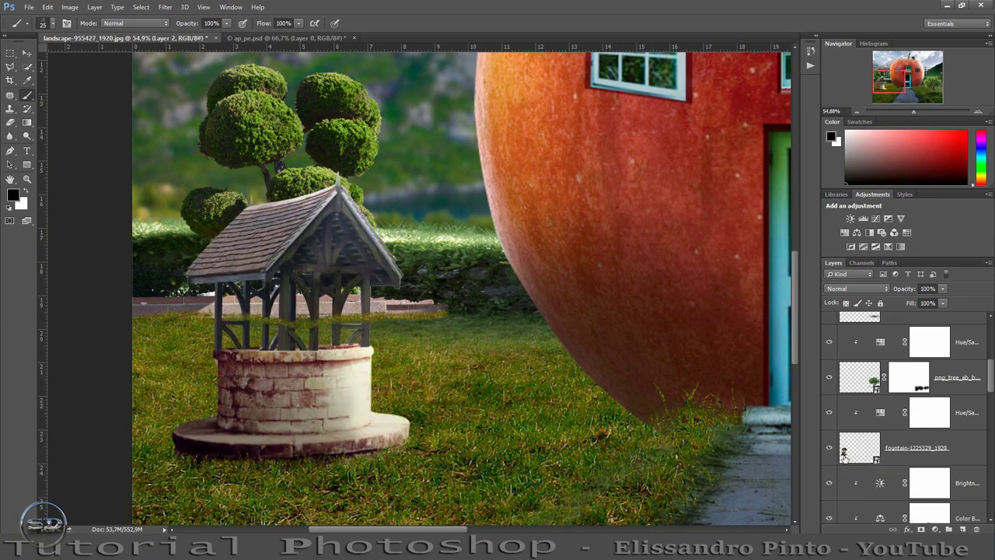
pyautogui.keyDown('ctrl'); pyautogui.click(845, 458); pyautogui.keyUp('ctrl')
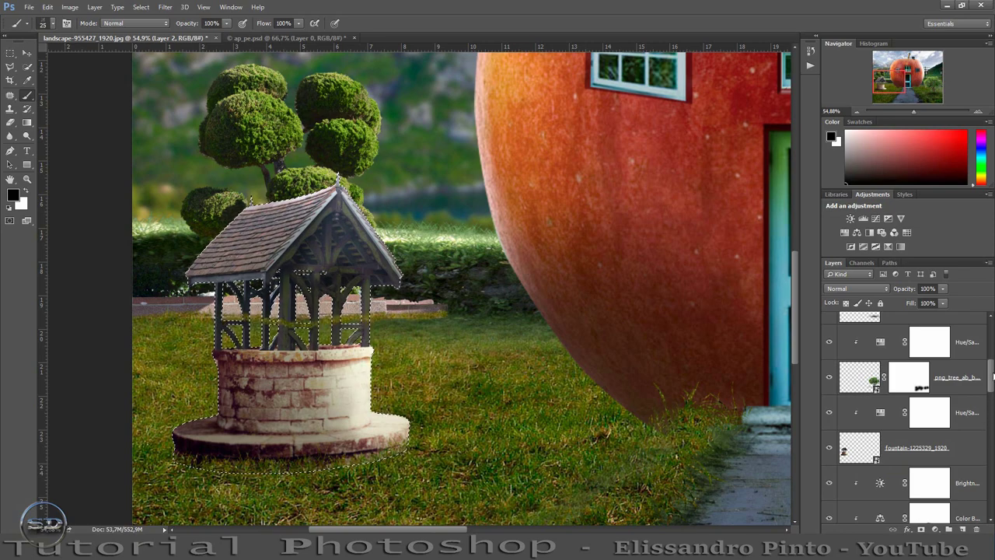
# Paint black at 106 px into the grass mask to clear the strip over the posts, then deselect
pyautogui.moveTo(990, 365); pyautogui.dragTo(991, 319)
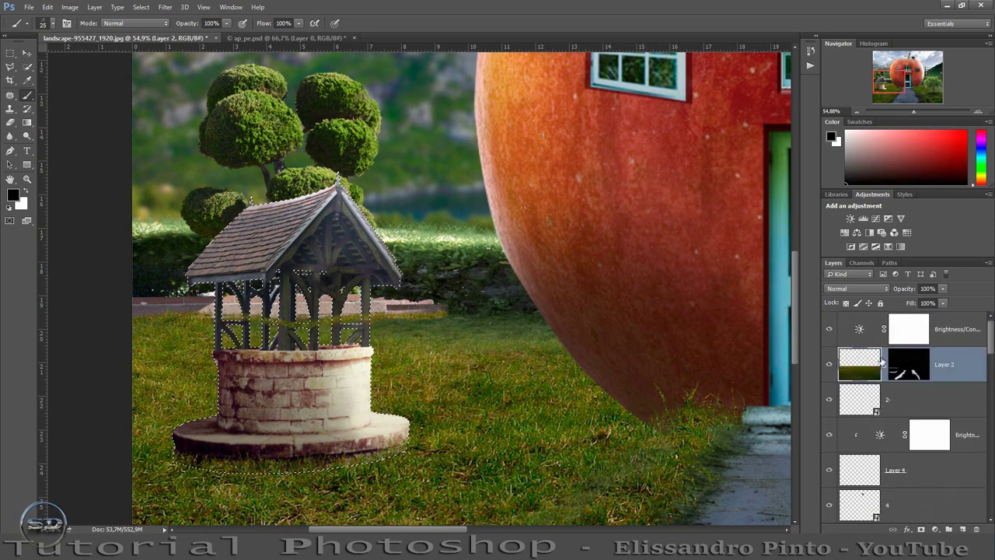
pyautogui.click(911, 370)
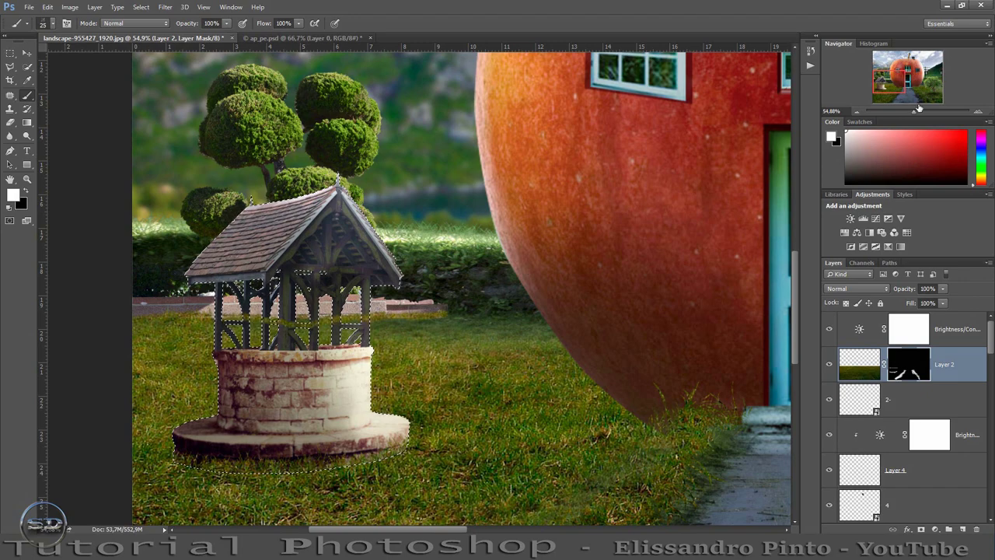
pyautogui.moveTo(916, 109); pyautogui.dragTo(922, 109)
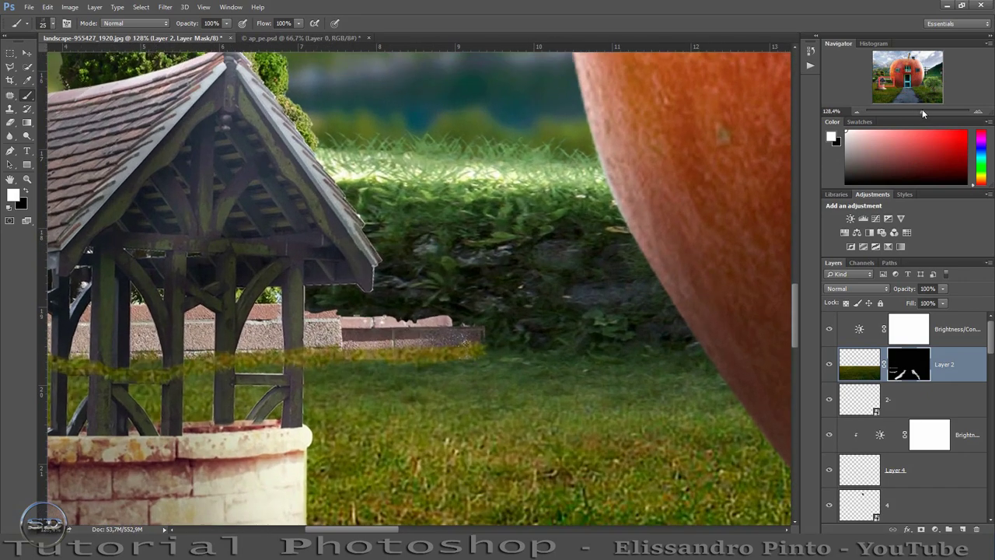
pyautogui.click(24, 194)
pyautogui.rightClick(386, 248)
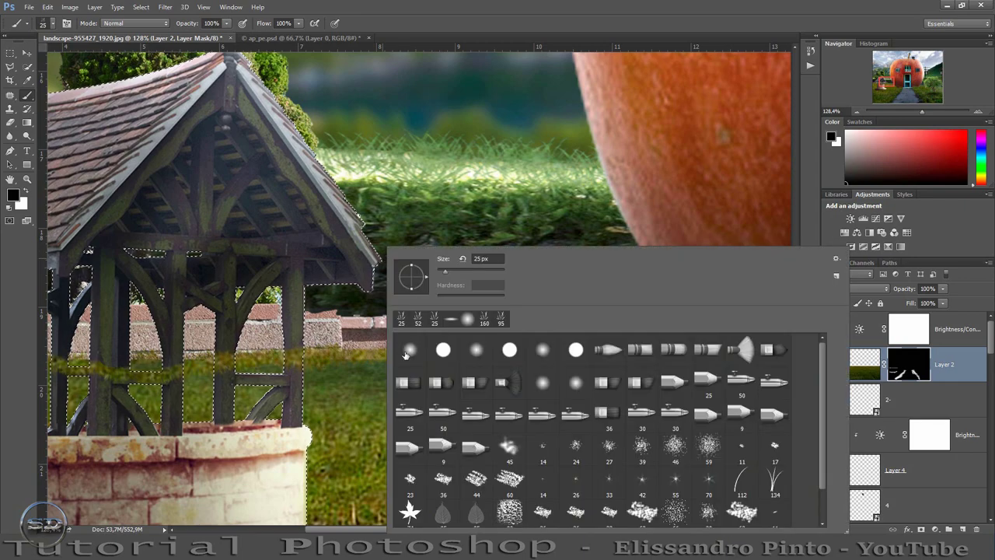
pyautogui.click(298, 360)
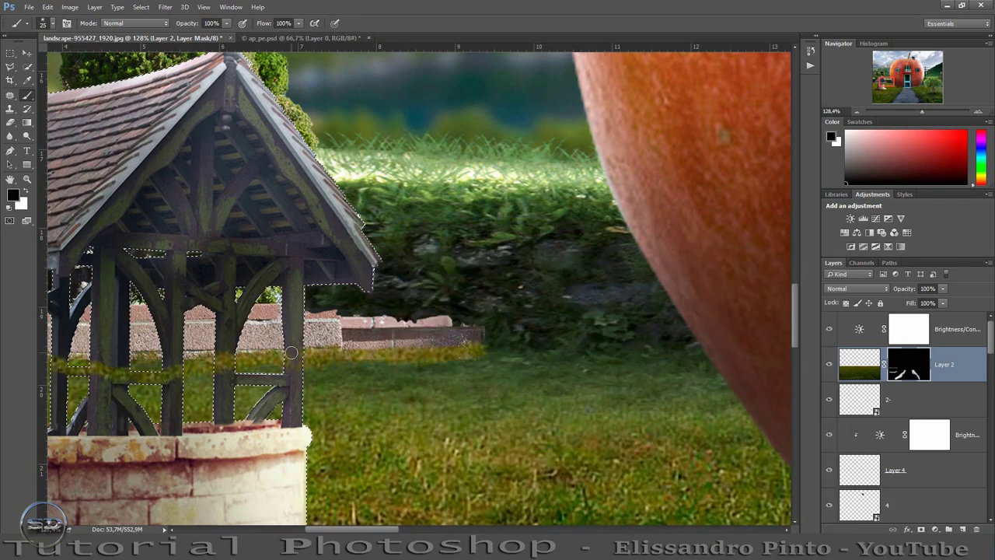
pyautogui.moveTo(293, 343); pyautogui.dragTo(327, 343)
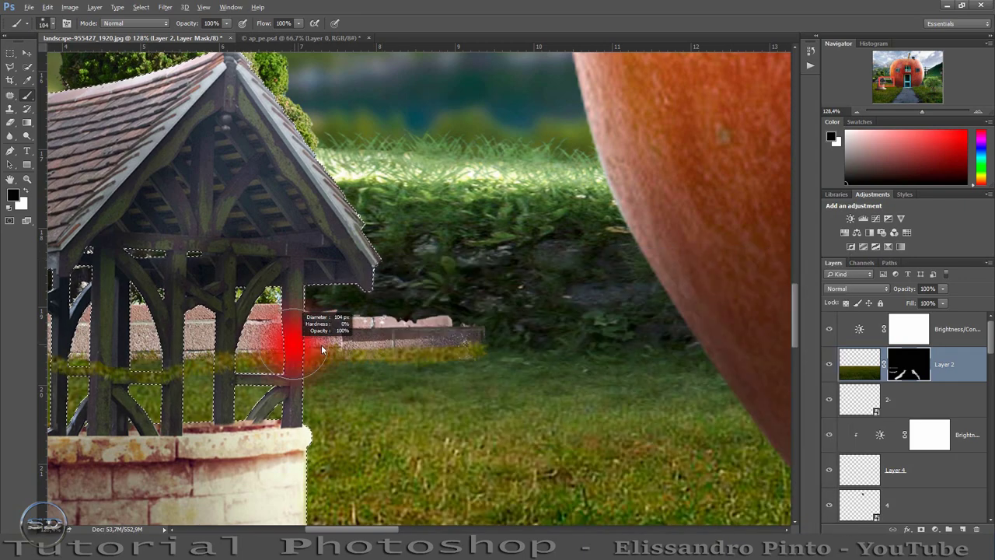
pyautogui.moveTo(219, 387)
pyautogui.mouseDown()
pyautogui.moveTo(62, 372)
pyautogui.moveTo(62, 412)
pyautogui.mouseUp()
pyautogui.moveTo(882, 82); pyautogui.dragTo(872, 85)
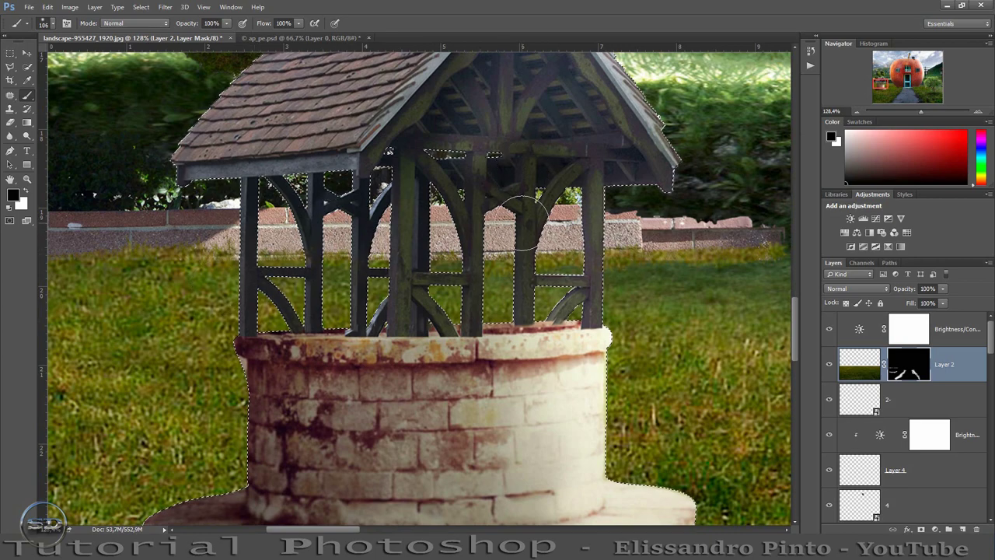
pyautogui.hotkey('ctrl', 'd')
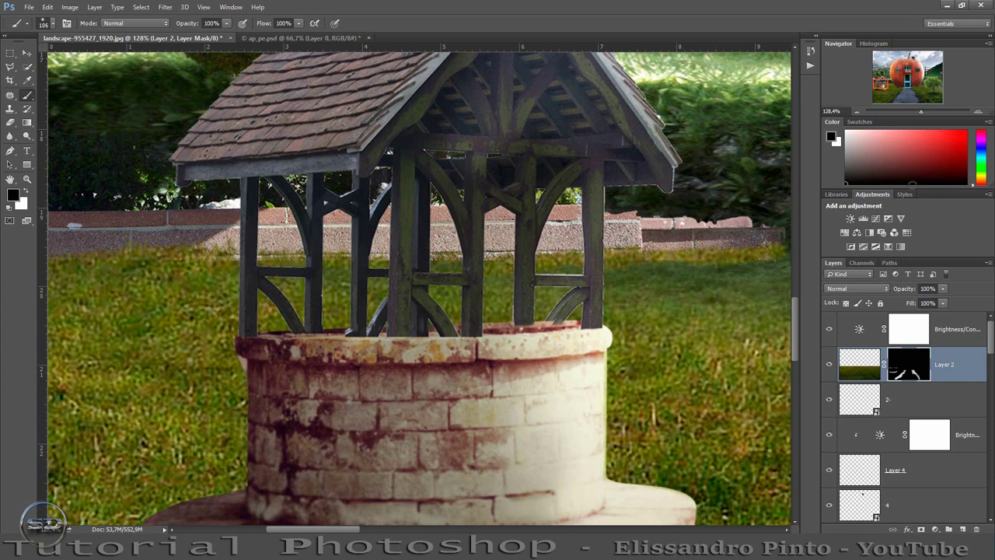
# Check the round tree photo layer's visibility and select it
pyautogui.moveTo(991, 342)
pyautogui.mouseDown()
pyautogui.moveTo(991, 492)
pyautogui.moveTo(991, 445)
pyautogui.mouseUp()
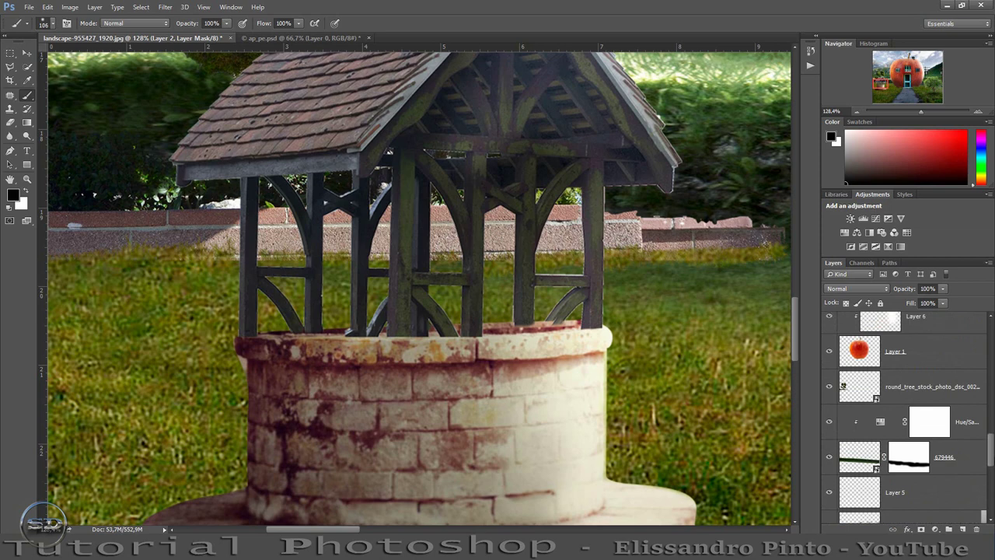
pyautogui.click(829, 391)
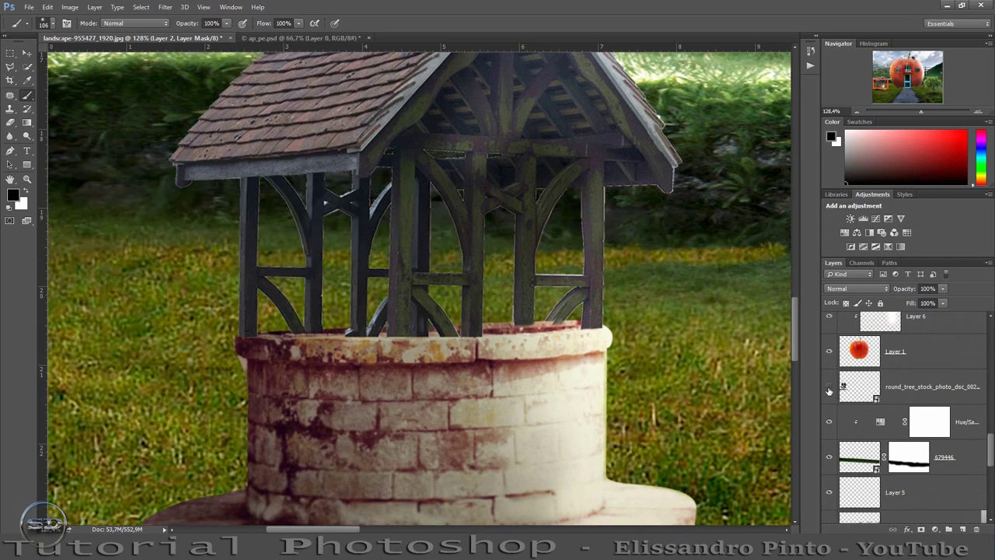
pyautogui.click(829, 387)
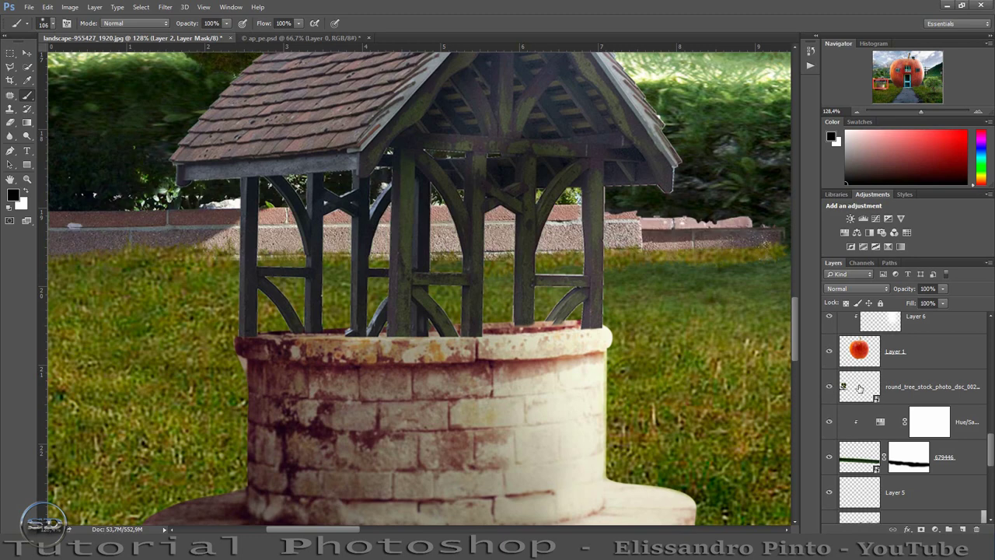
pyautogui.click(859, 387)
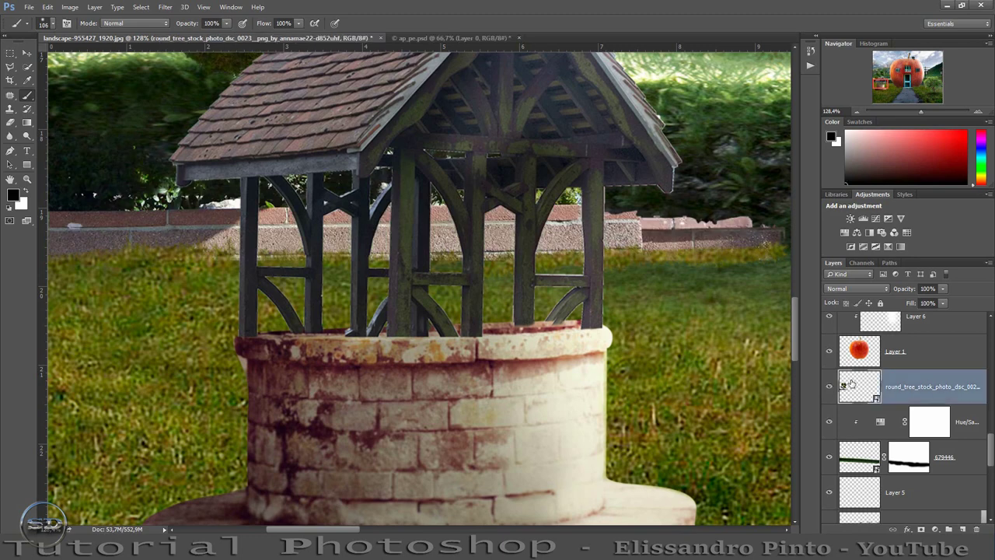
# Add Layer 8 clipped to the round tree layer and paint a black shadow along the wall
pyautogui.click(962, 529)
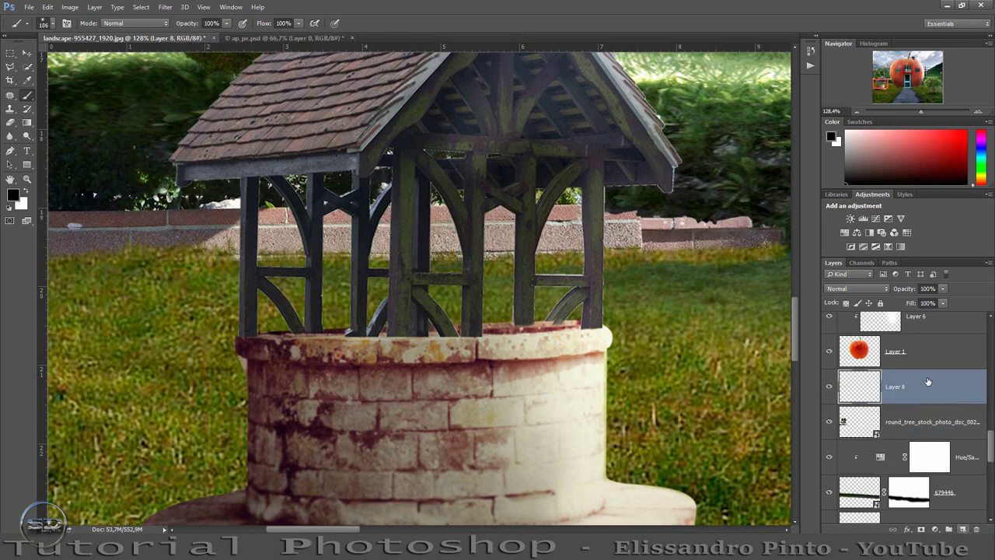
pyautogui.rightClick(928, 390)
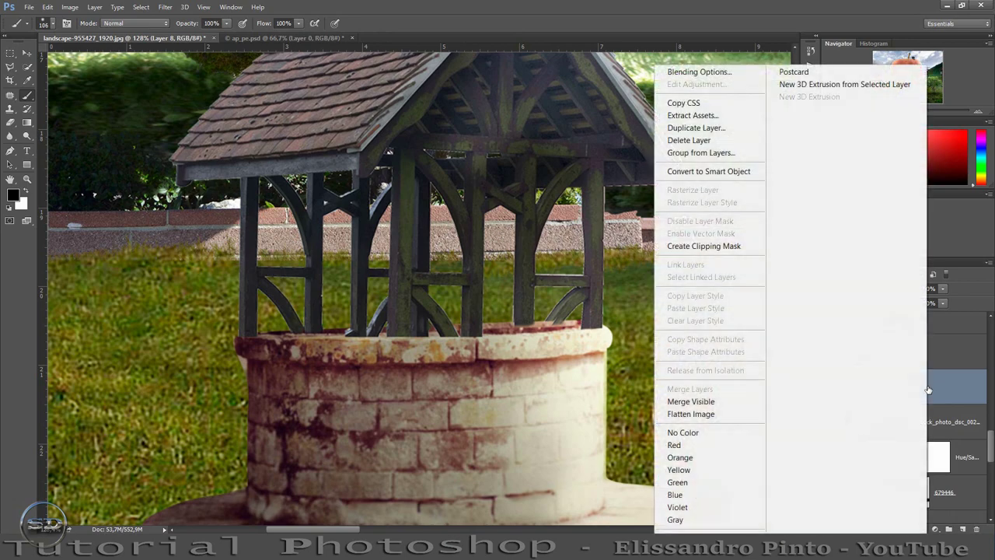
pyautogui.click(686, 248)
pyautogui.moveTo(920, 111); pyautogui.dragTo(918, 113)
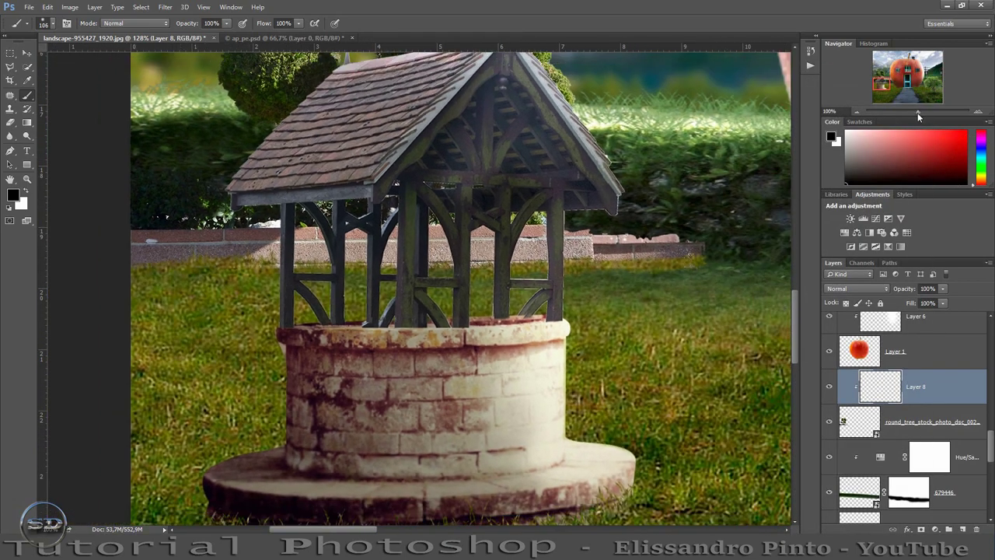
pyautogui.moveTo(667, 243)
pyautogui.mouseDown()
pyautogui.moveTo(385, 265)
pyautogui.moveTo(149, 261)
pyautogui.mouseUp()
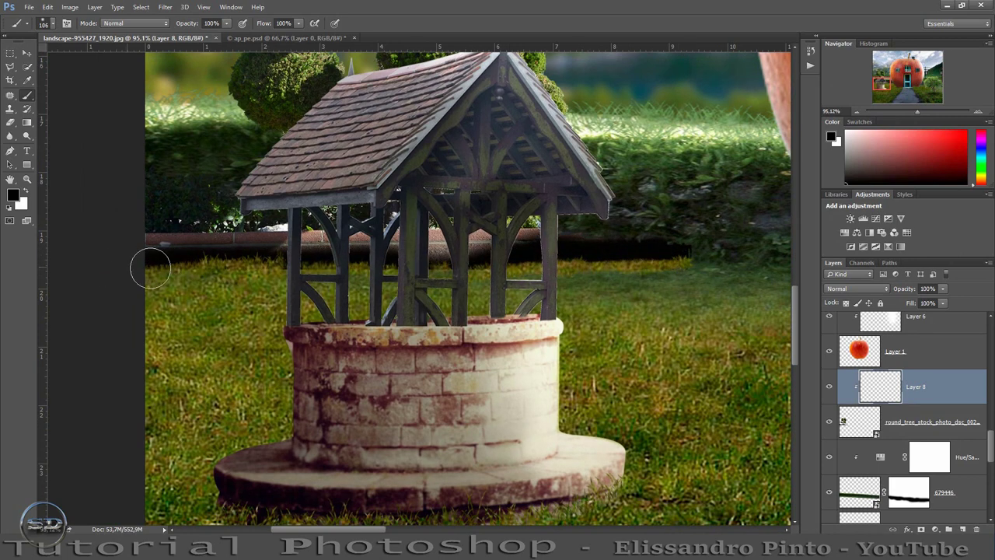
pyautogui.keyDown('alt'); pyautogui.rightClick(287, 262); pyautogui.keyUp('alt')
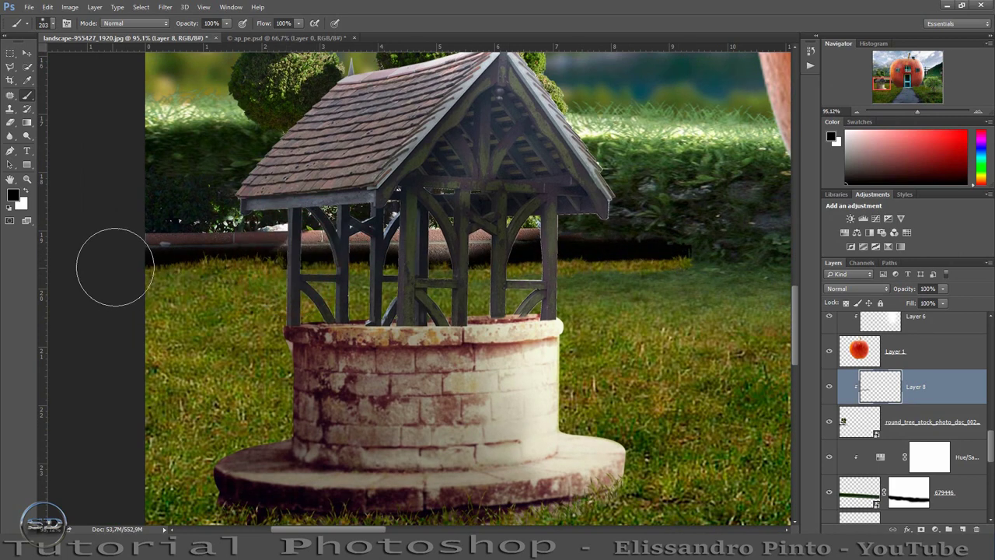
pyautogui.moveTo(138, 252)
pyautogui.mouseDown()
pyautogui.moveTo(362, 282)
pyautogui.moveTo(551, 249)
pyautogui.mouseUp()
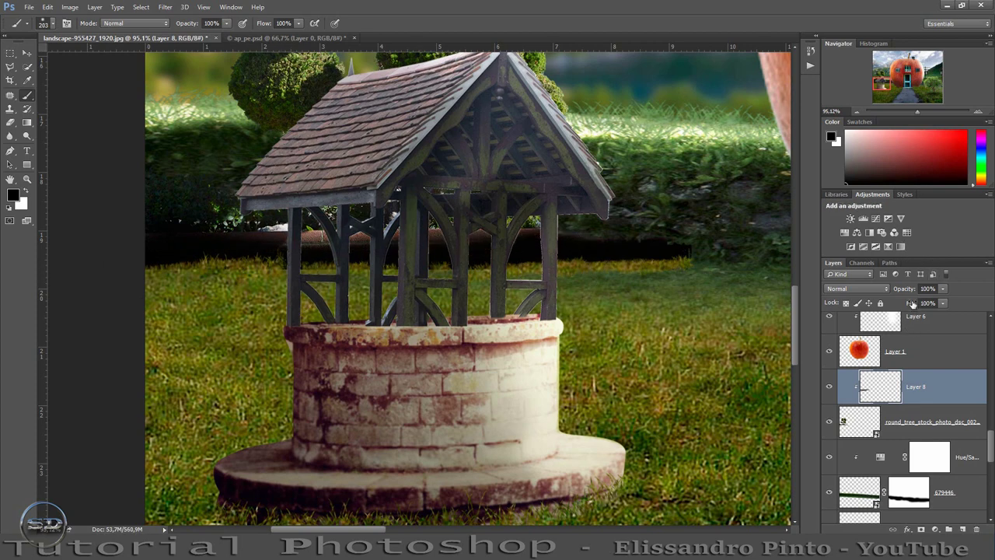
# Lower Layer 8's fill to 52% and compare the shadow on and off
pyautogui.moveTo(913, 304); pyautogui.dragTo(887, 307)
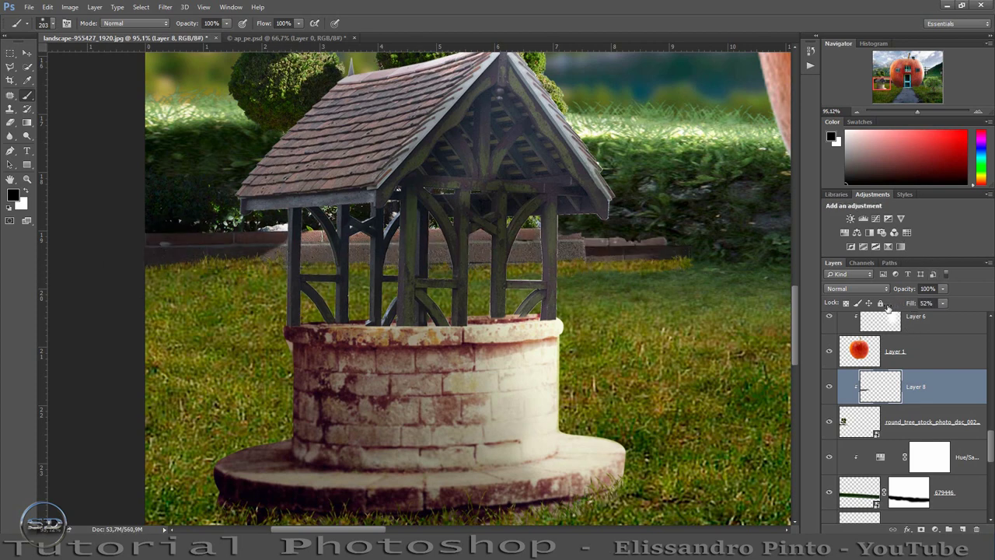
pyautogui.click(828, 389)
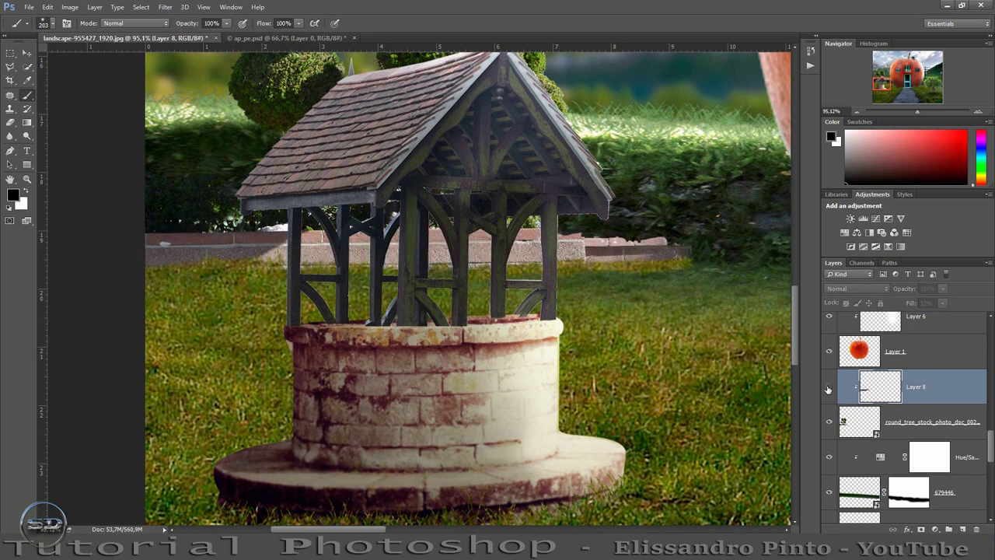
pyautogui.click(829, 388)
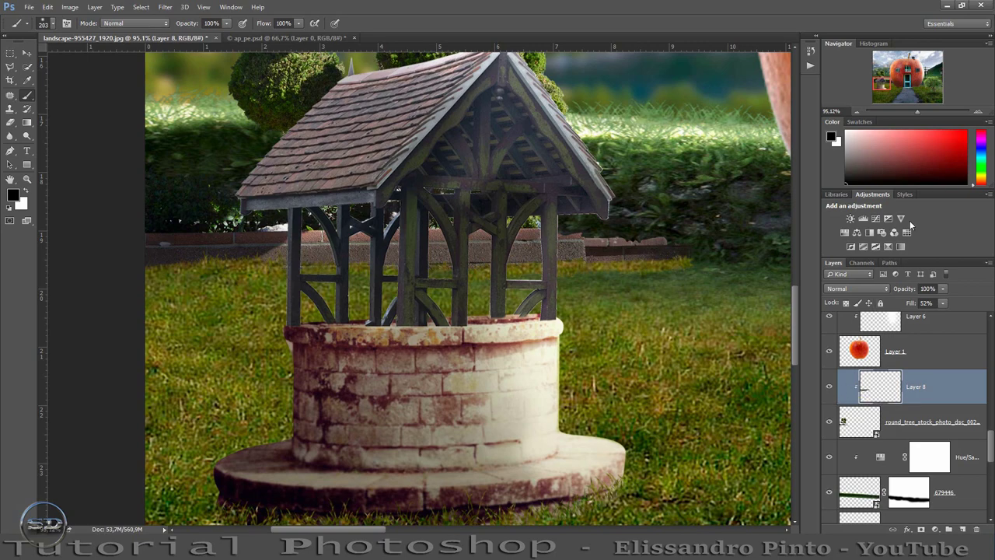
pyautogui.click(914, 110)
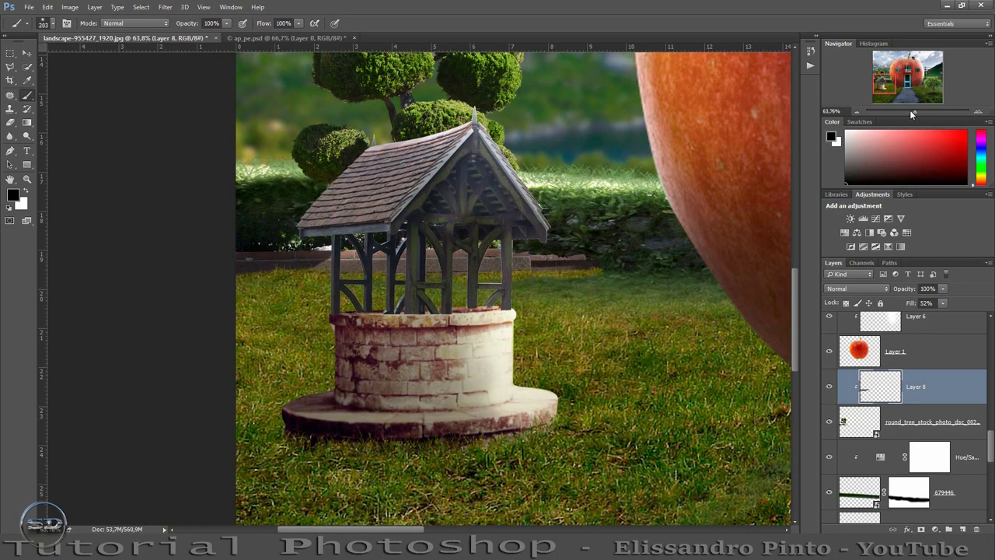
# Zoom out to the full apple-house scene and select layer 2- in the Layers panel
pyautogui.moveTo(910, 110); pyautogui.dragTo(877, 75)
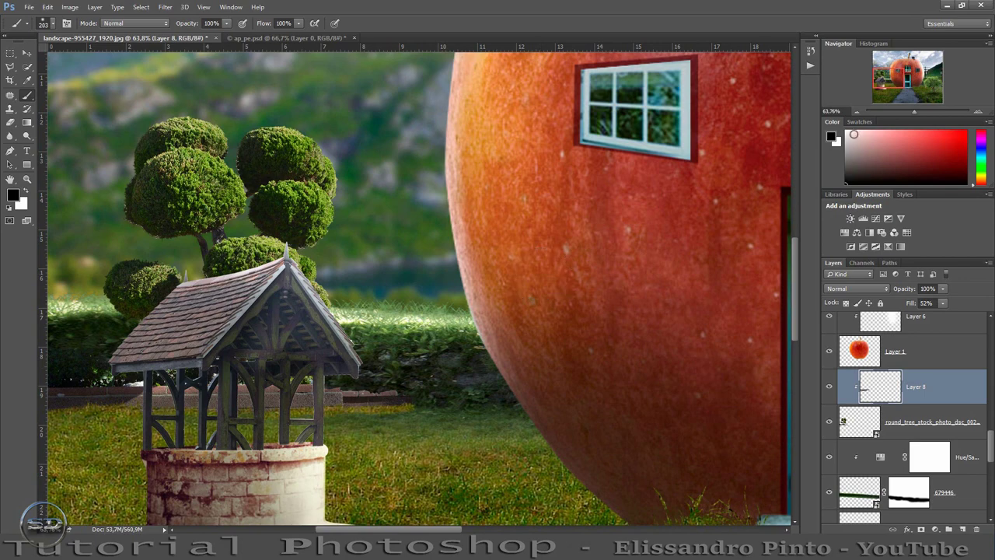
pyautogui.moveTo(912, 111); pyautogui.dragTo(904, 113)
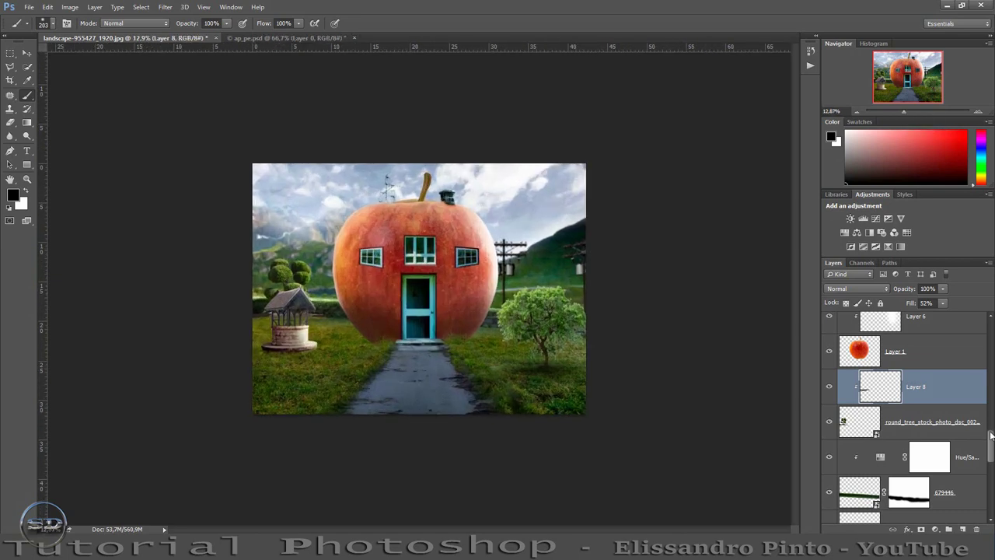
pyautogui.moveTo(990, 461); pyautogui.dragTo(972, 298)
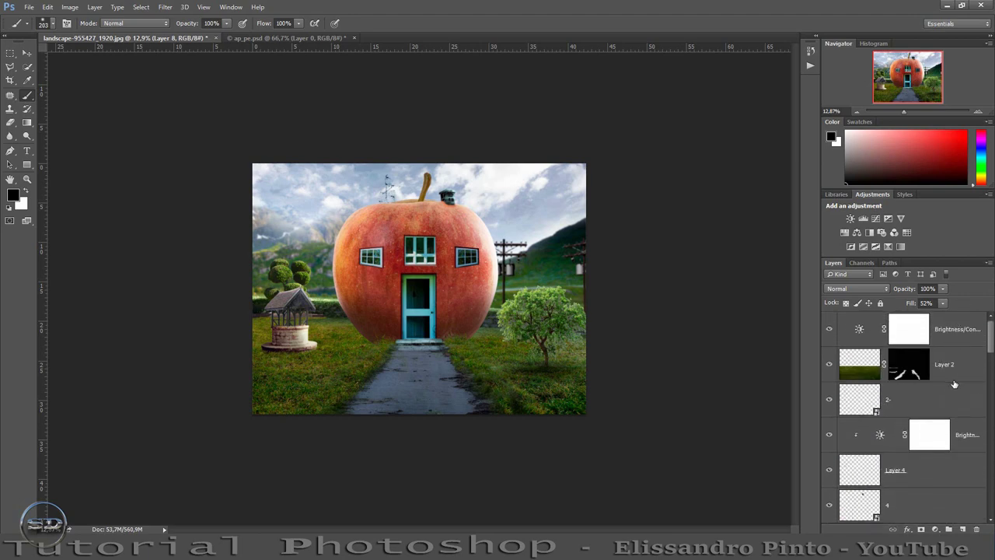
pyautogui.click(943, 412)
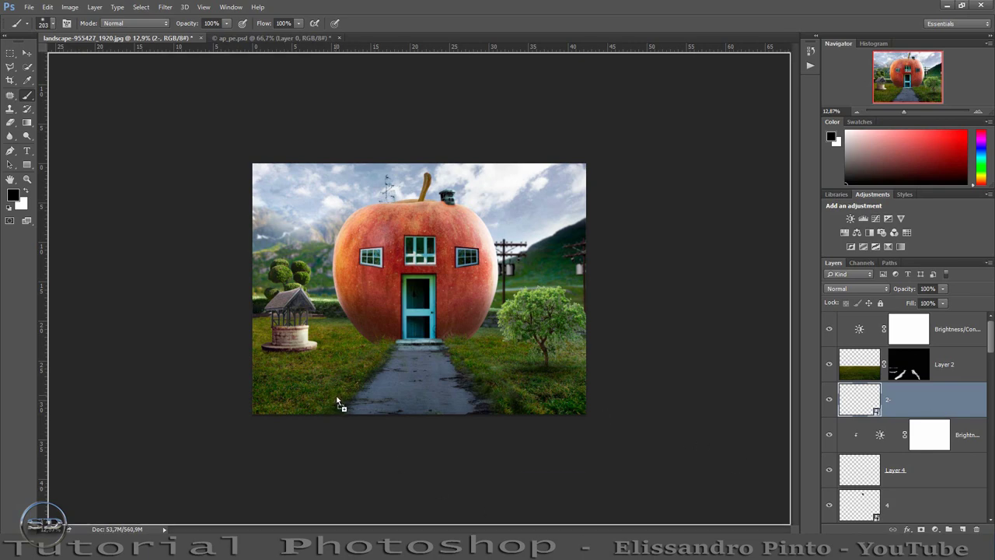
# Place the arbol25-raster tree on the left and move its layer beneath Layer 1
pyautogui.moveTo(690, 444); pyautogui.dragTo(340, 402)
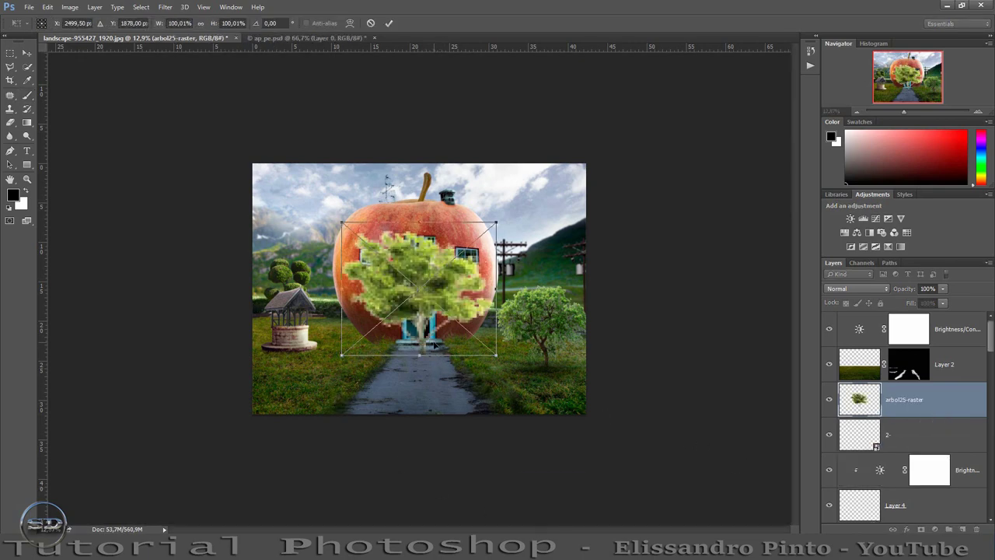
pyautogui.moveTo(433, 342); pyautogui.dragTo(340, 304)
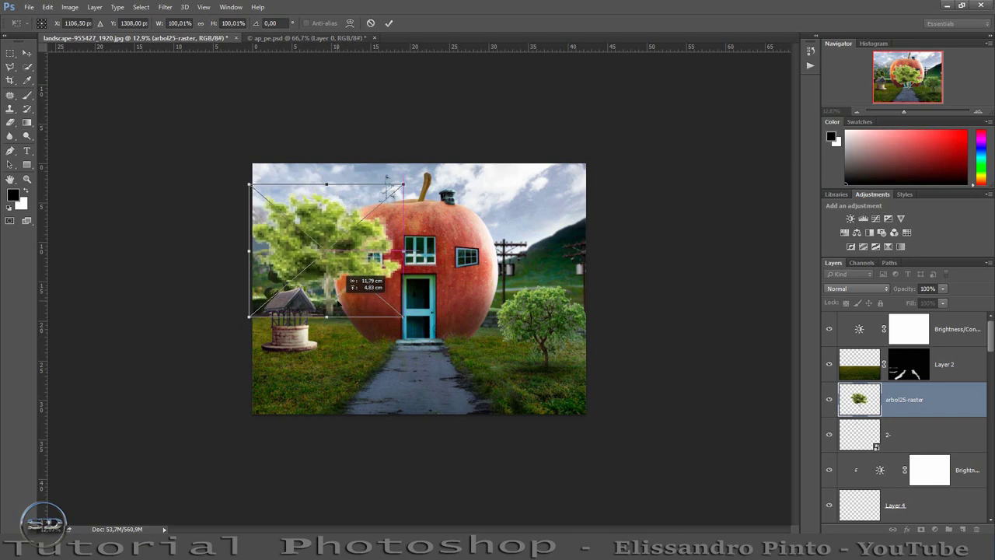
pyautogui.click(388, 23)
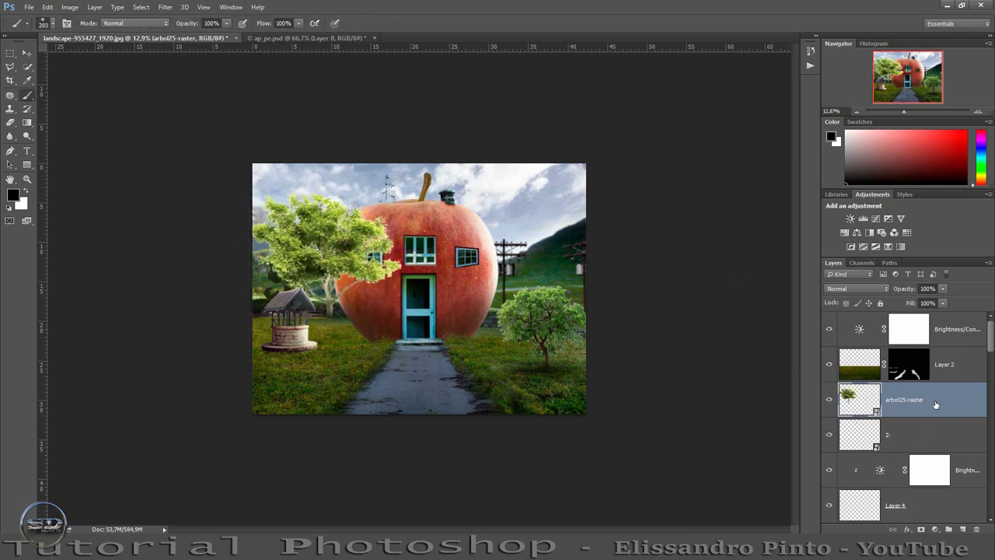
pyautogui.moveTo(937, 400); pyautogui.dragTo(935, 388)
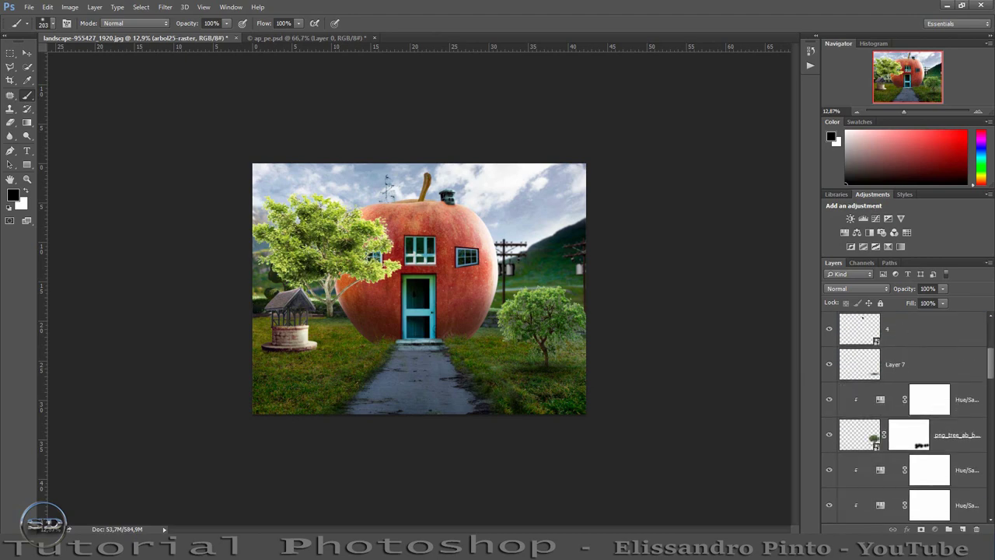
pyautogui.moveTo(935, 388); pyautogui.dragTo(935, 434)
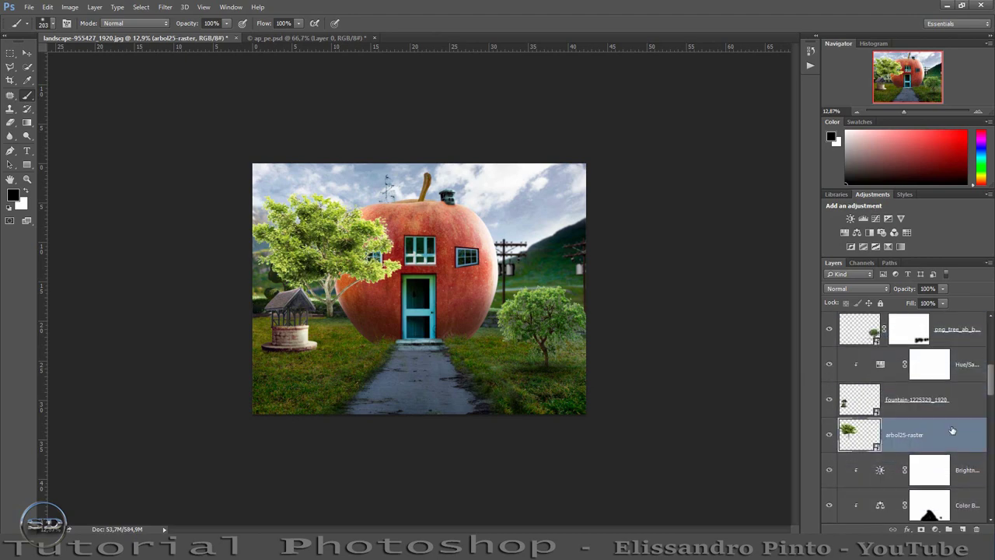
pyautogui.moveTo(950, 437)
pyautogui.mouseDown()
pyautogui.moveTo(934, 505)
pyautogui.moveTo(943, 450)
pyautogui.mouseUp()
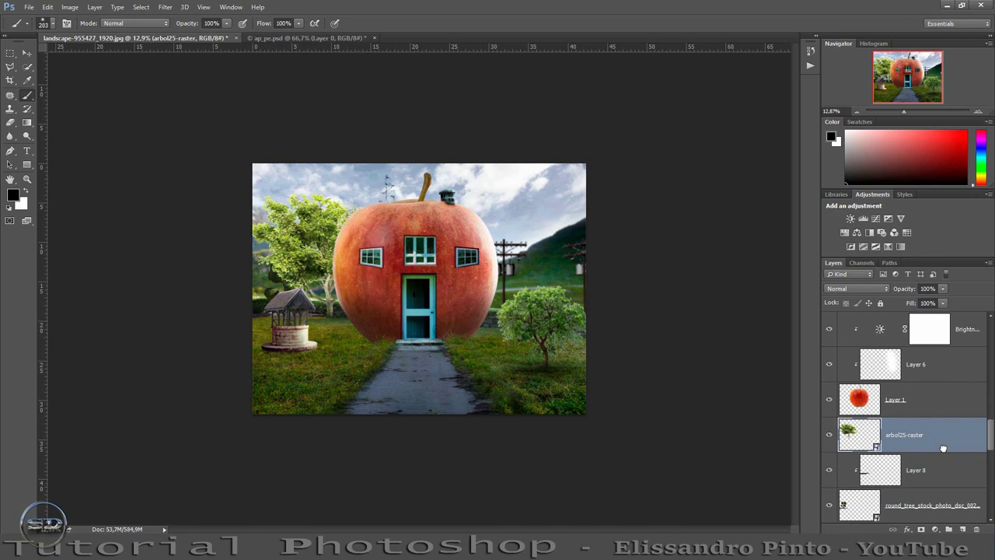
# Dismiss the rasterize prompt and shift the tree so its foliage peeks past the apple's upper-left edge
pyautogui.click(319, 255)
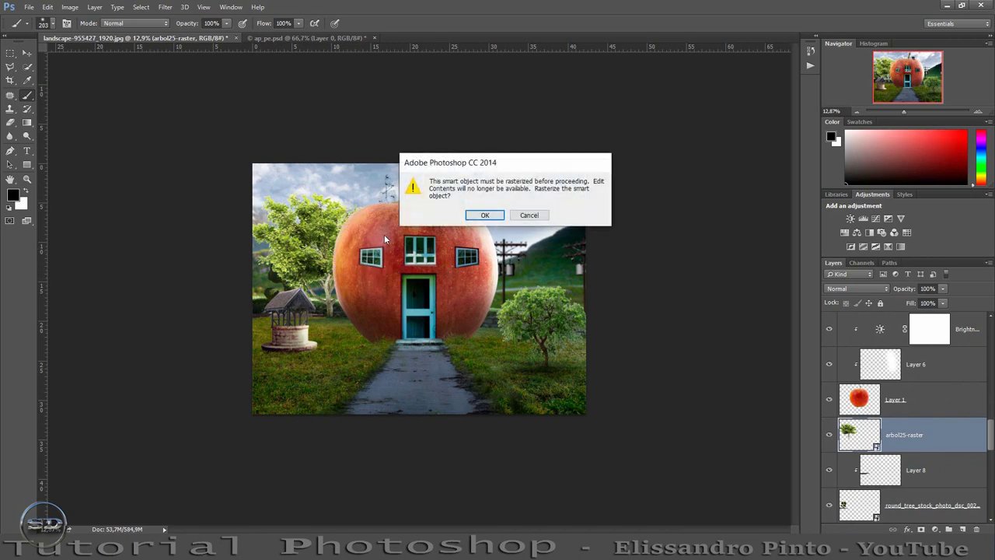
pyautogui.press('Escape')
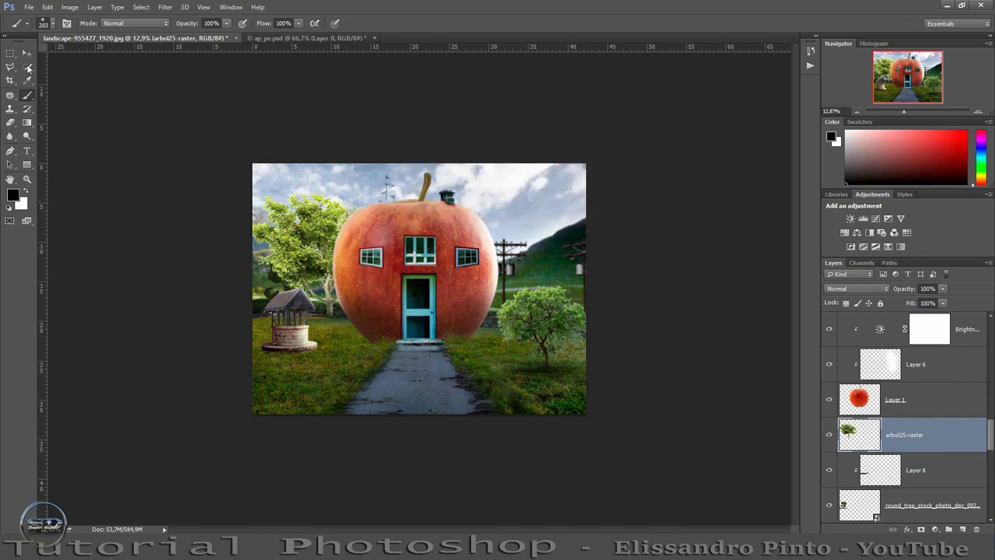
pyautogui.click(27, 53)
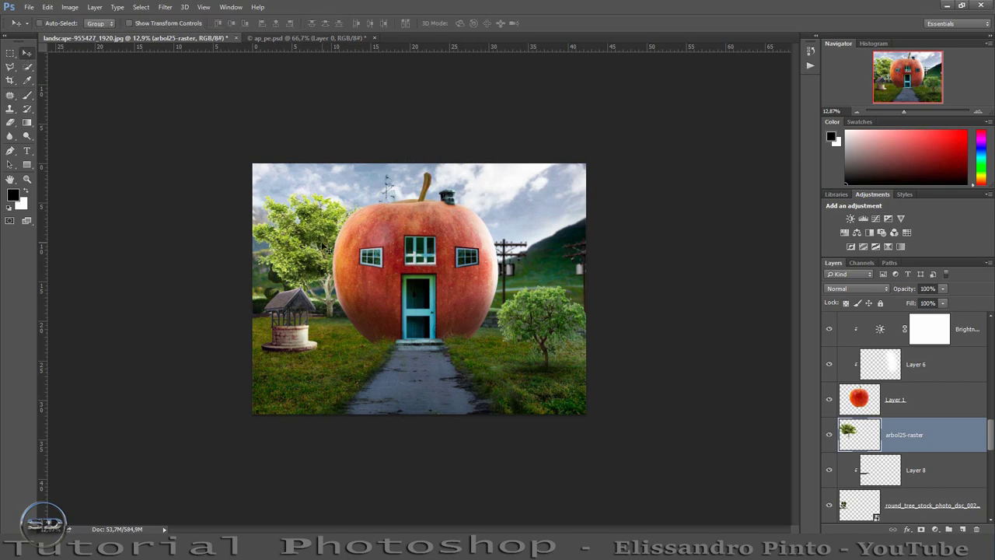
pyautogui.moveTo(319, 247)
pyautogui.mouseDown()
pyautogui.moveTo(444, 232)
pyautogui.moveTo(429, 234)
pyautogui.mouseUp()
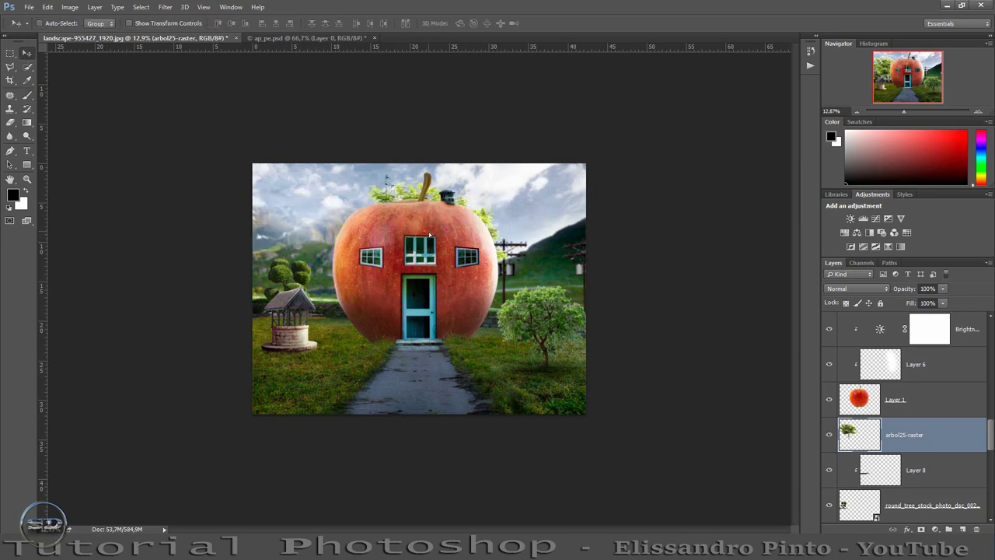
pyautogui.click(910, 110)
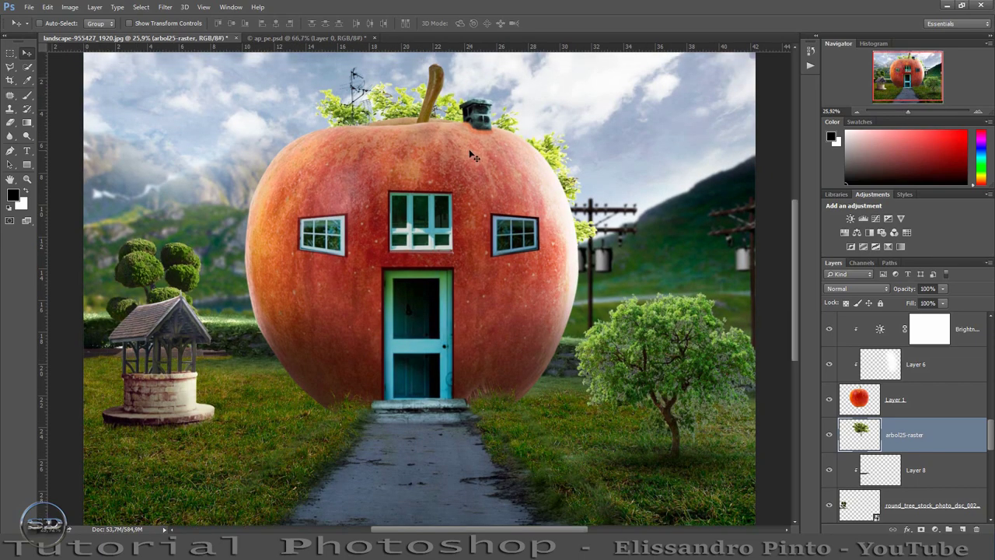
pyautogui.moveTo(470, 155); pyautogui.dragTo(404, 185)
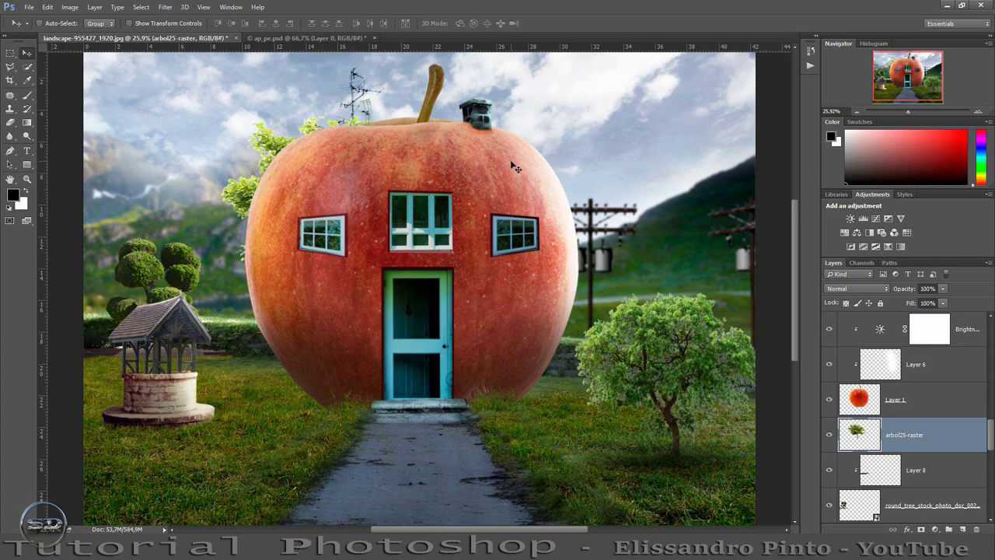
# Clip a Hue/Saturation adjustment to the tree with Saturation -2 and Lightness +3
pyautogui.click(845, 233)
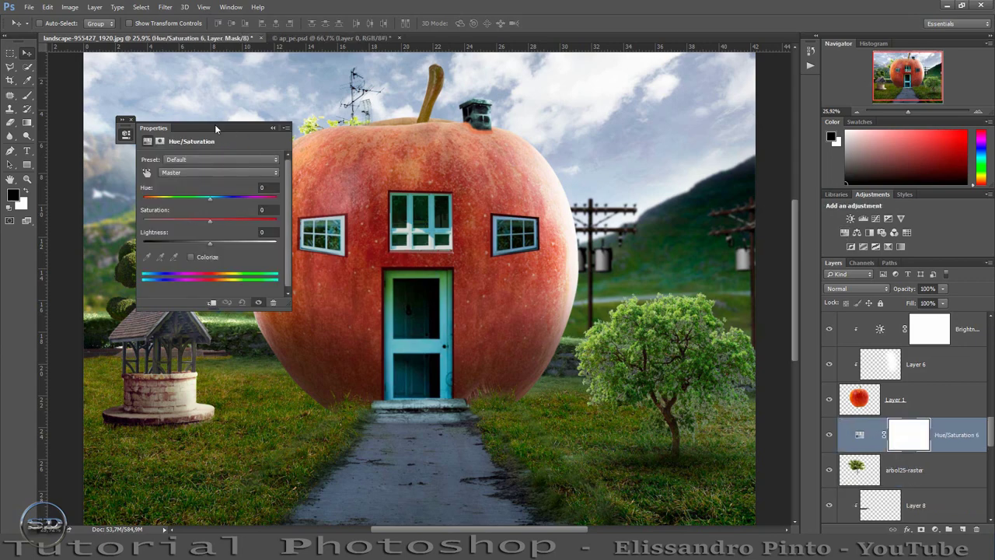
pyautogui.moveTo(216, 128); pyautogui.dragTo(459, 131)
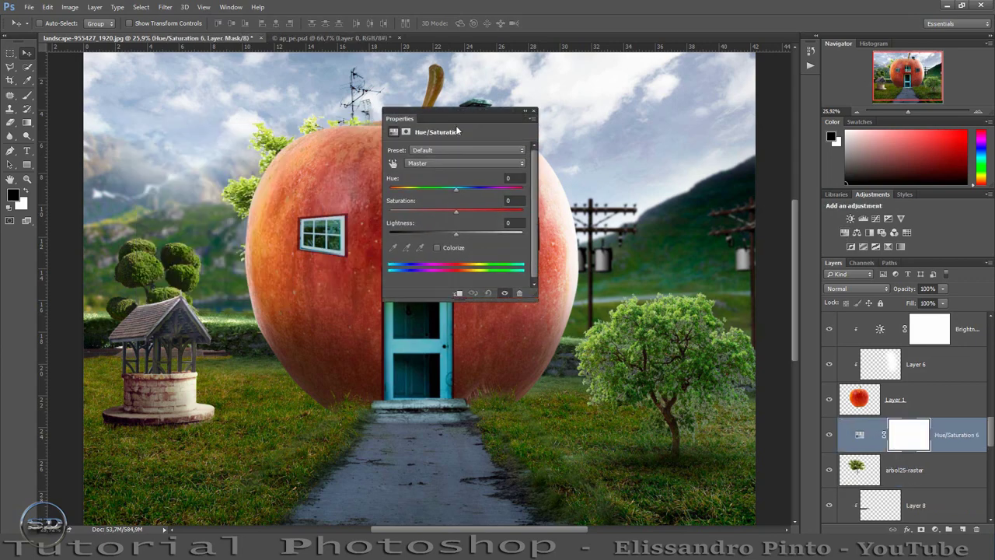
pyautogui.click(458, 294)
pyautogui.moveTo(458, 212)
pyautogui.mouseDown()
pyautogui.moveTo(389, 211)
pyautogui.moveTo(412, 220)
pyautogui.moveTo(395, 217)
pyautogui.moveTo(444, 211)
pyautogui.moveTo(460, 232)
pyautogui.mouseUp()
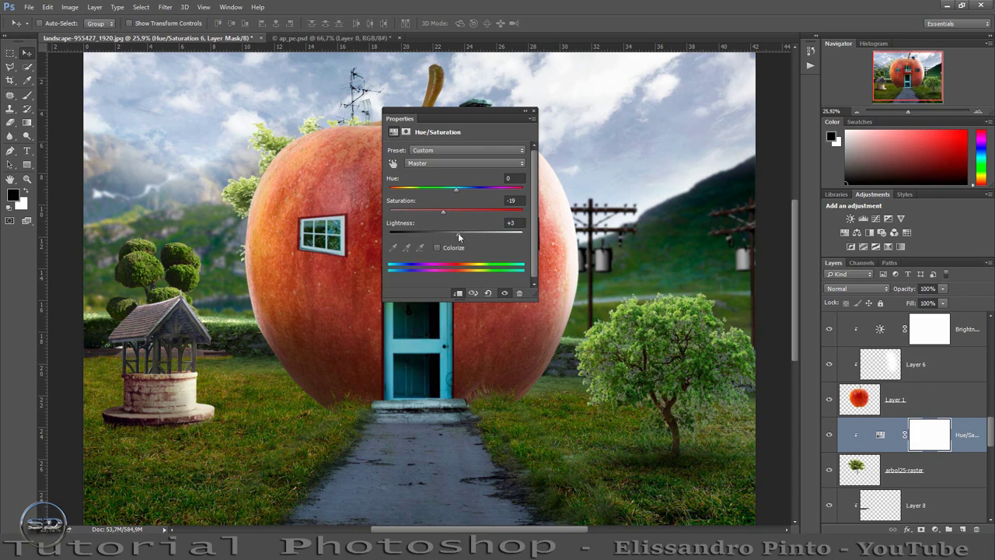
pyautogui.moveTo(442, 211); pyautogui.dragTo(455, 211)
pyautogui.click(533, 113)
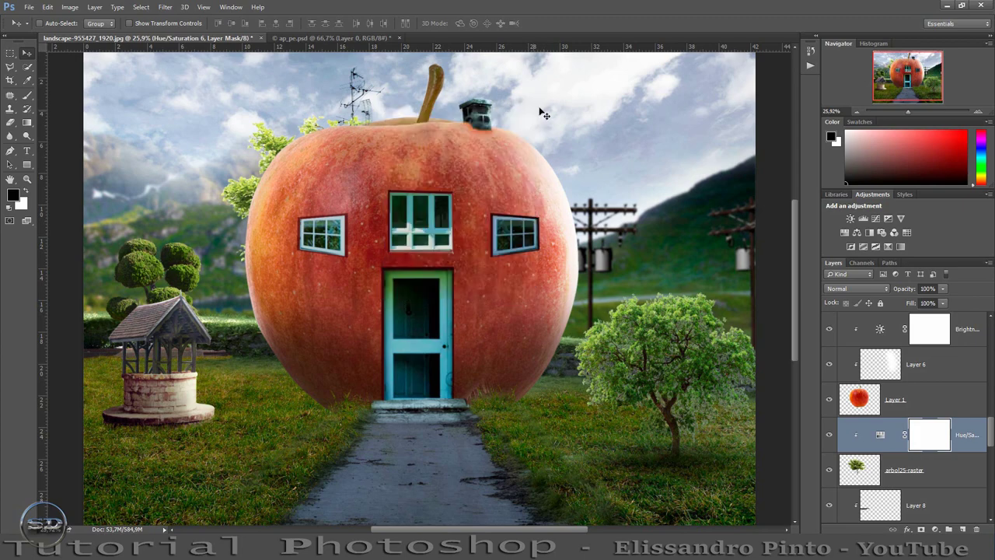
pyautogui.moveTo(910, 114); pyautogui.dragTo(905, 112)
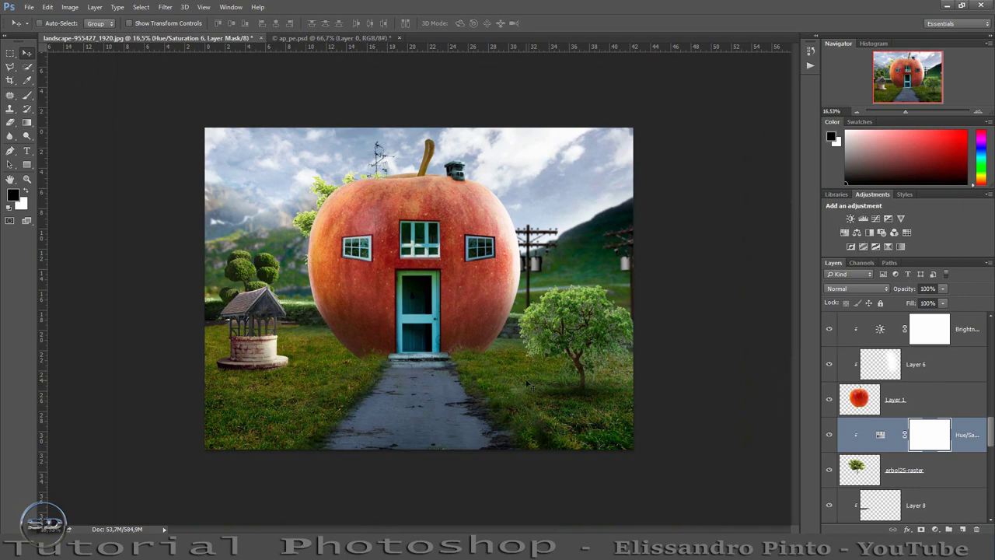
# Place the fly-agaric mushrooms, scaled proportionally to about 75%, in the lawn's bottom-left corner beside the well
pyautogui.moveTo(658, 490); pyautogui.dragTo(656, 483)
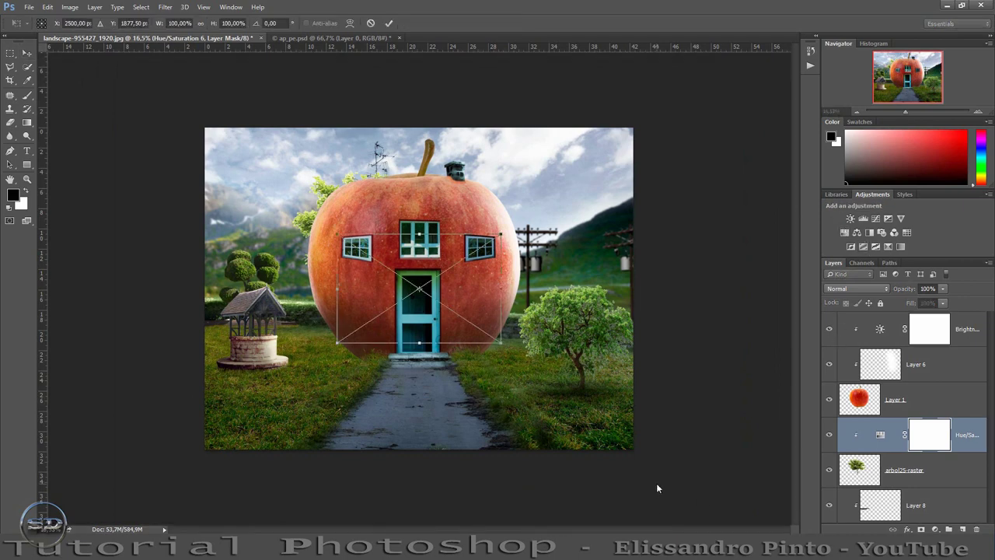
pyautogui.moveTo(412, 305); pyautogui.dragTo(574, 403)
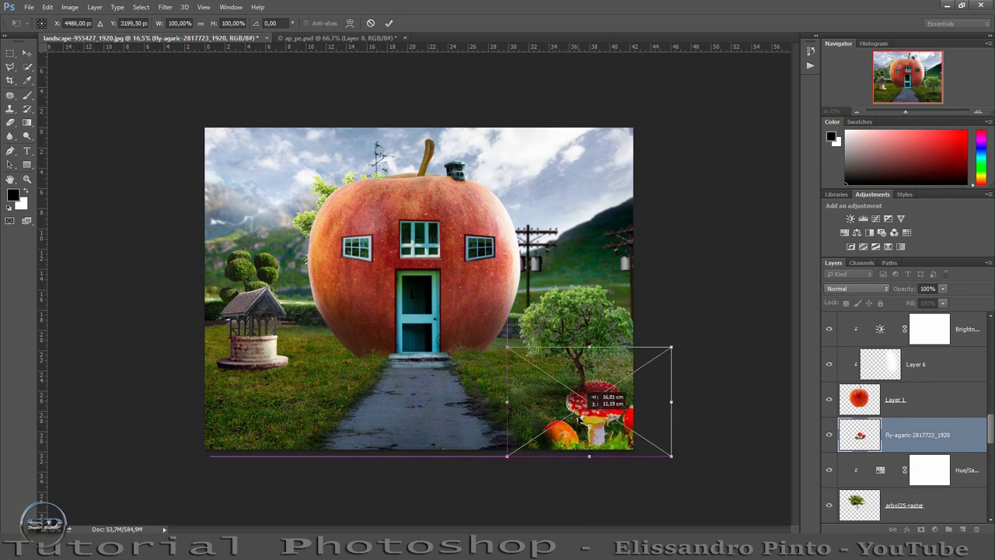
pyautogui.moveTo(574, 402); pyautogui.dragTo(590, 392)
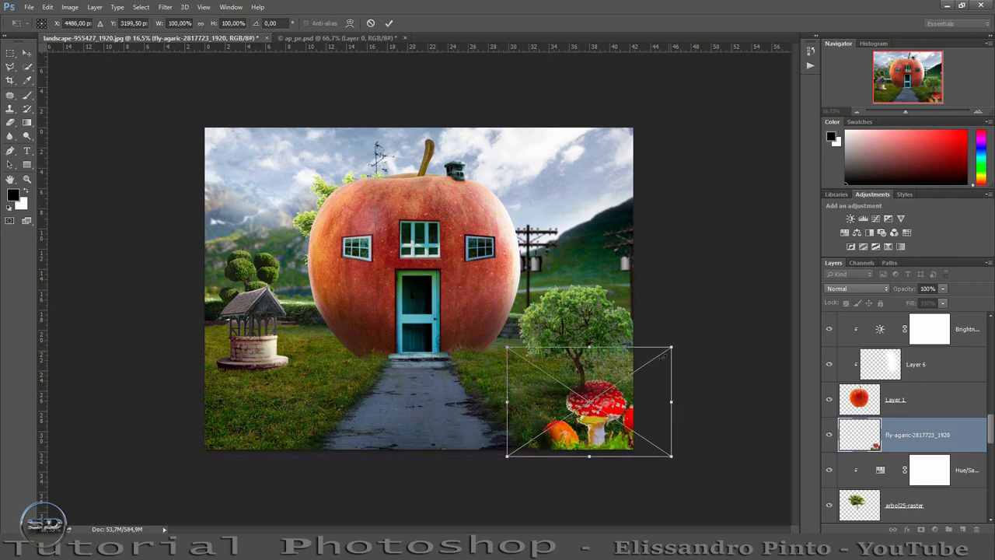
pyautogui.moveTo(670, 348); pyautogui.dragTo(668, 347)
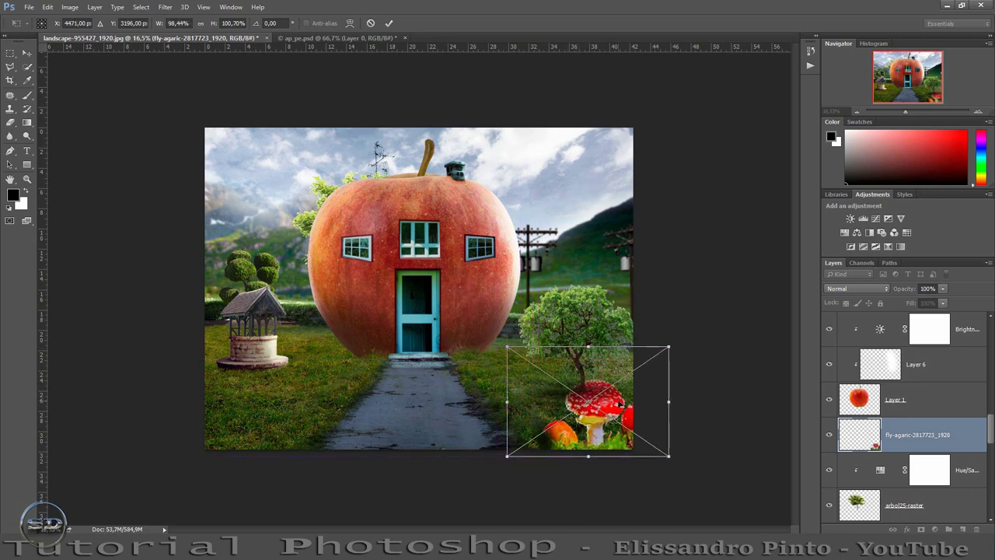
pyautogui.click(201, 23)
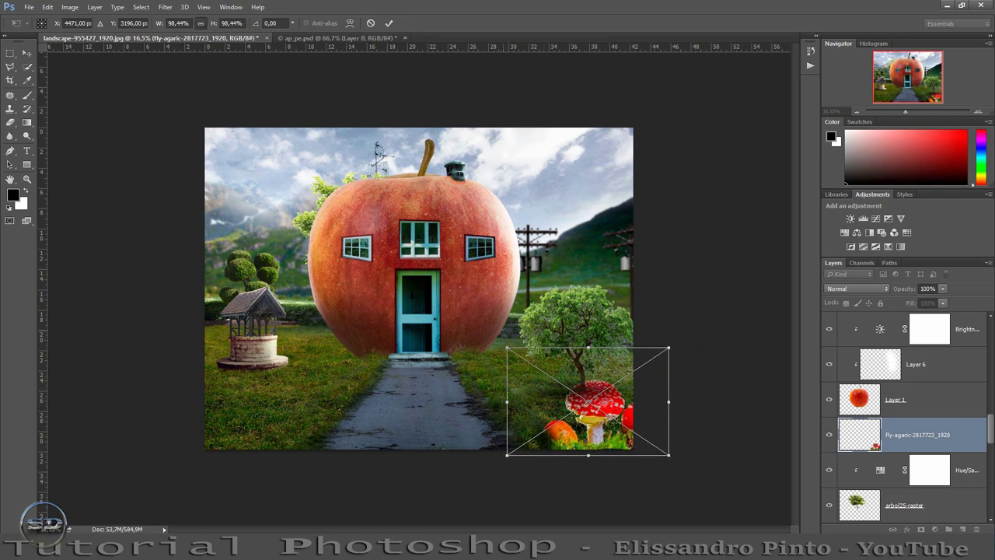
pyautogui.moveTo(507, 347); pyautogui.dragTo(547, 375)
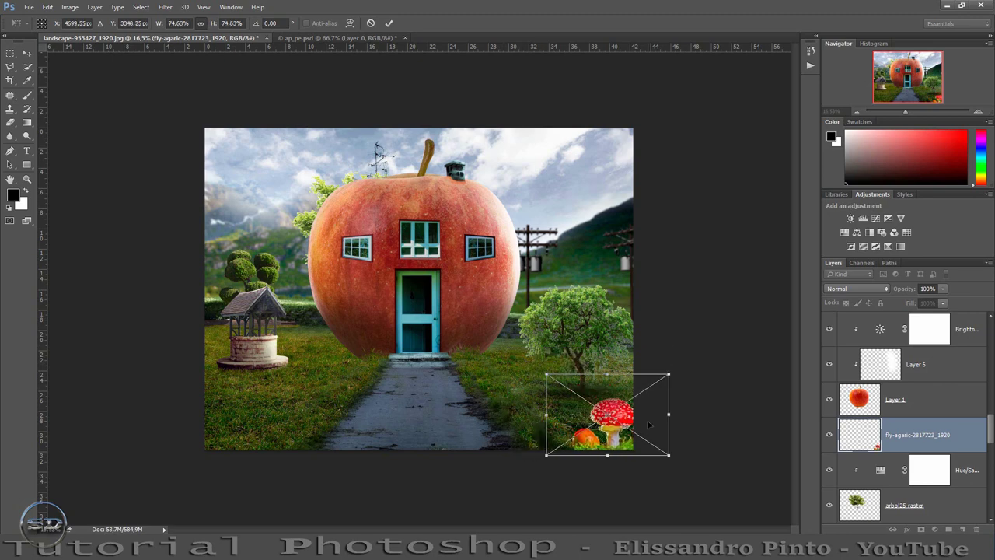
pyautogui.moveTo(649, 424)
pyautogui.mouseDown()
pyautogui.moveTo(317, 401)
pyautogui.moveTo(234, 441)
pyautogui.moveTo(263, 426)
pyautogui.mouseUp()
pyautogui.click(389, 23)
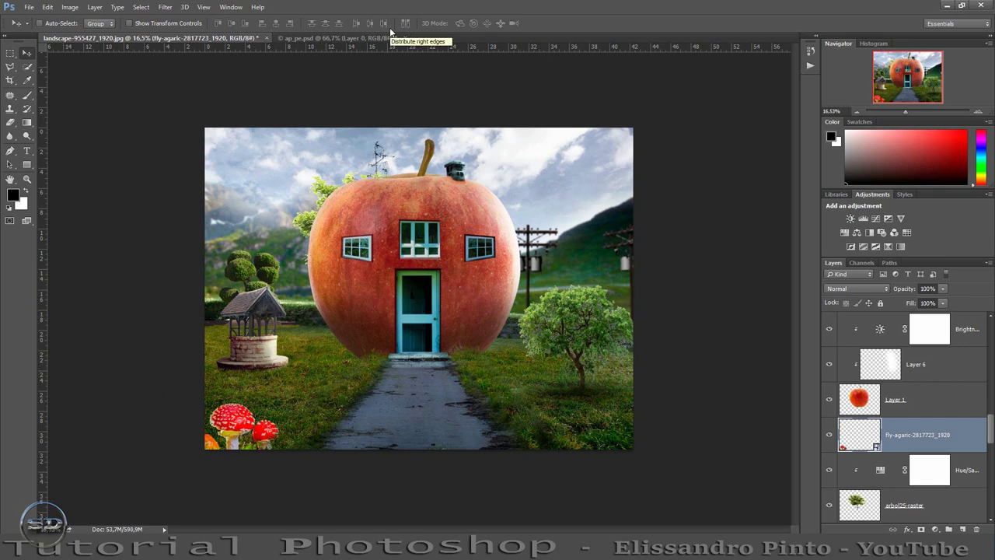
# Clip a Hue/Saturation adjustment to the fly-agaric layer with Saturation -54
pyautogui.click(846, 232)
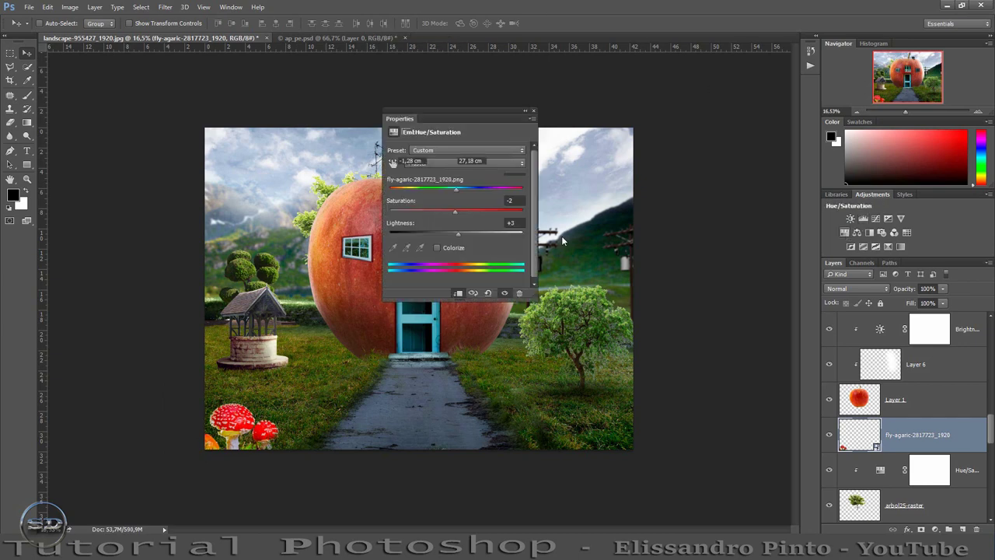
pyautogui.click(459, 293)
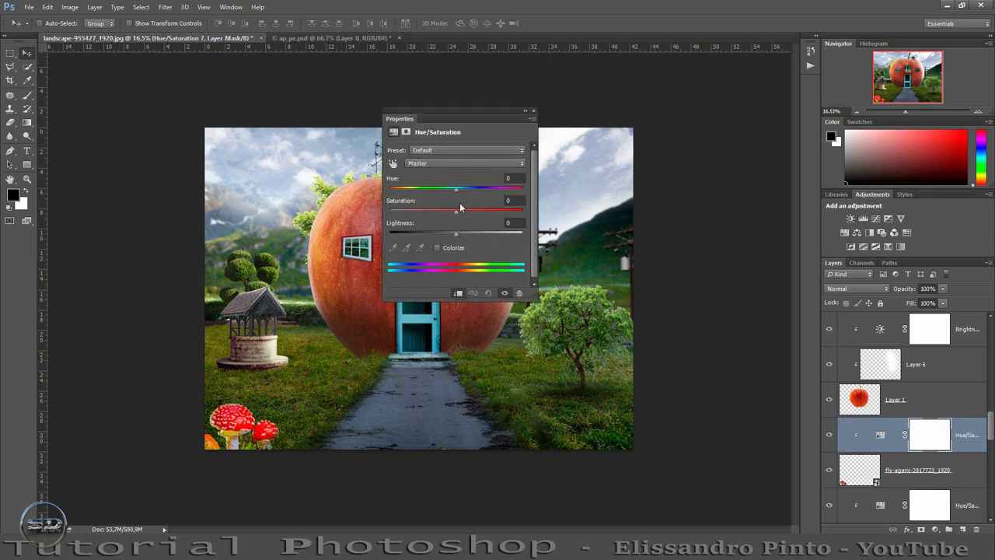
pyautogui.moveTo(456, 211); pyautogui.dragTo(421, 223)
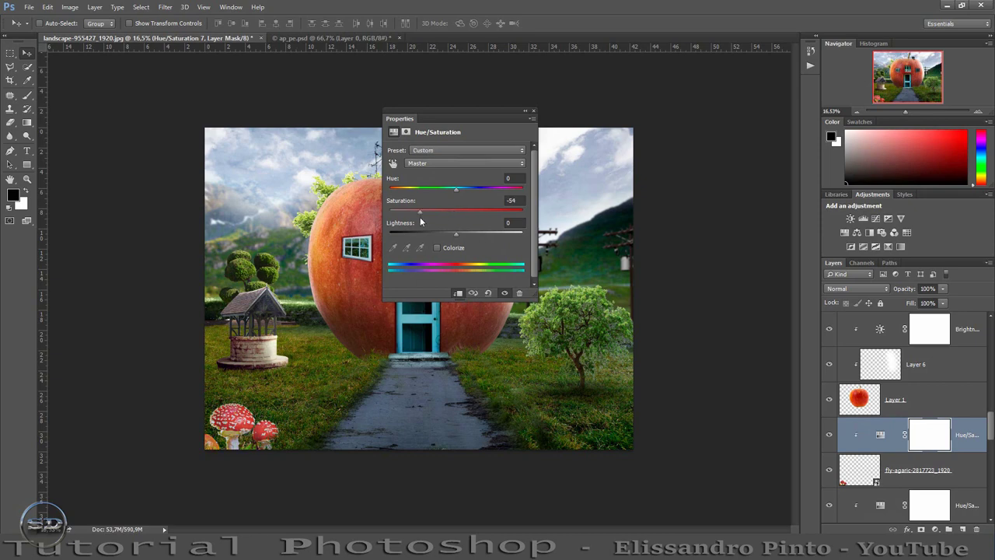
# Add a new layer clipped to the fly-agaric mushrooms and set a 505 px soft brush
pyautogui.click(533, 111)
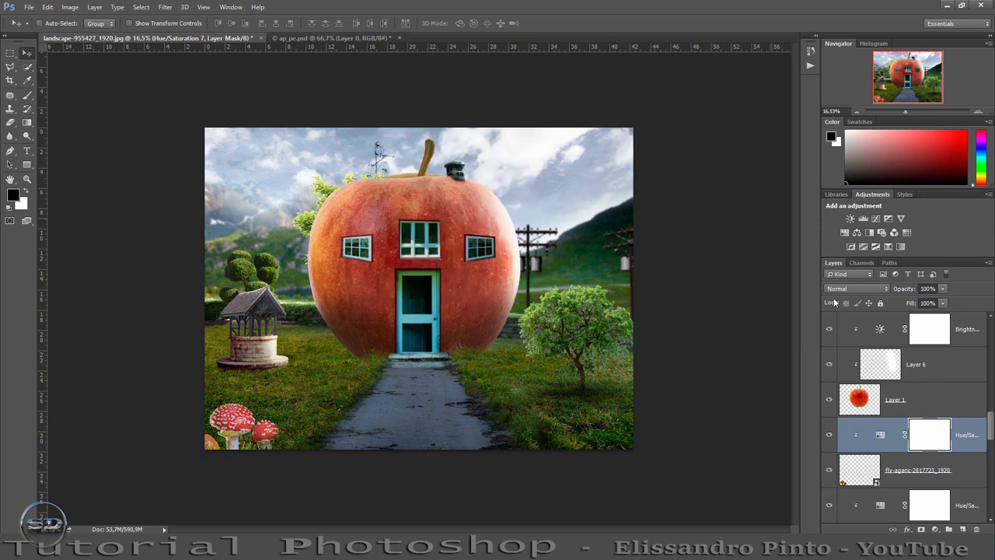
pyautogui.click(927, 471)
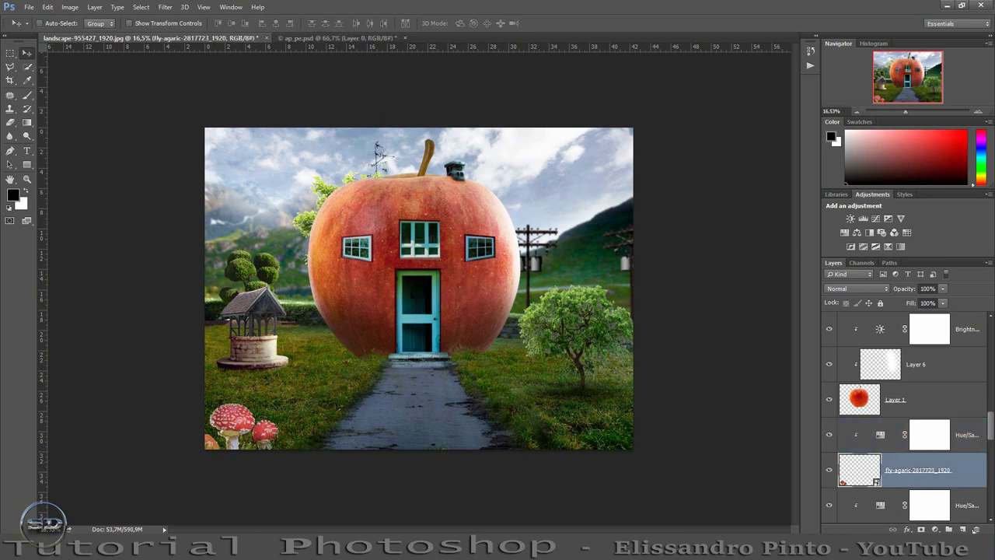
pyautogui.click(962, 530)
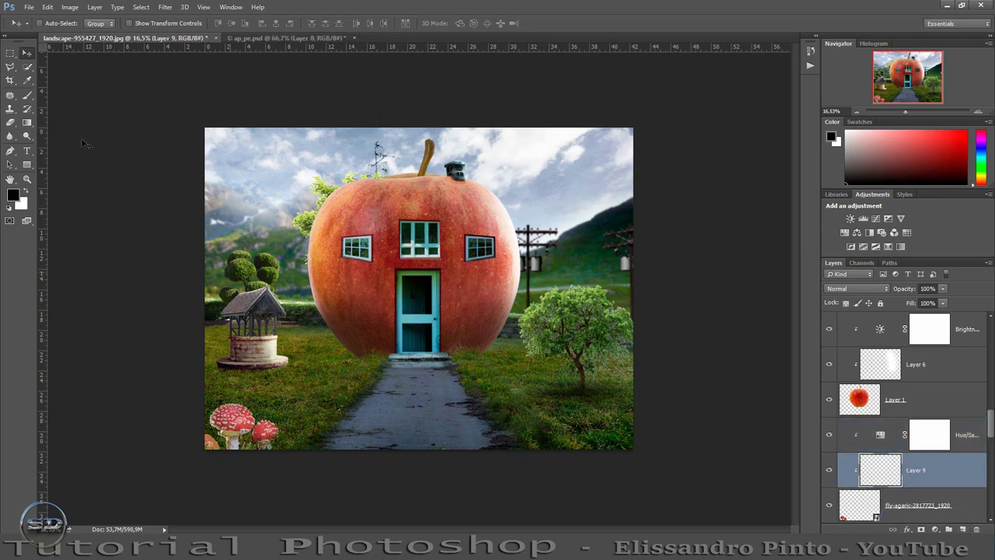
pyautogui.click(28, 95)
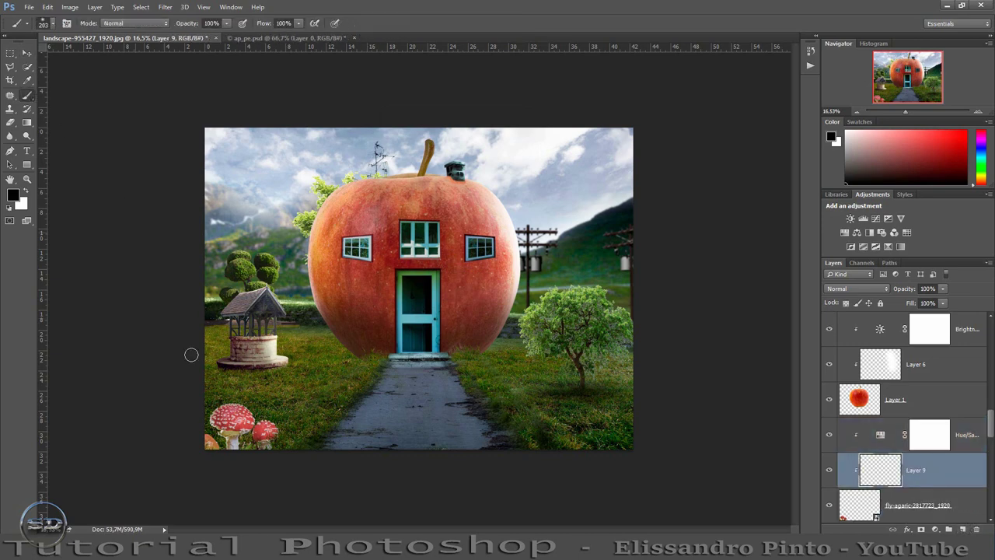
pyautogui.keyDown('alt'); pyautogui.rightClick(353, 357); pyautogui.keyUp('alt')
pyautogui.moveTo(353, 357); pyautogui.dragTo(357, 356)
# Paint dark shading over both red mushrooms and lower the layer's fill to 69%
pyautogui.moveTo(232, 422)
pyautogui.mouseDown()
pyautogui.moveTo(222, 455)
pyautogui.moveTo(202, 438)
pyautogui.moveTo(203, 454)
pyautogui.moveTo(221, 424)
pyautogui.mouseUp()
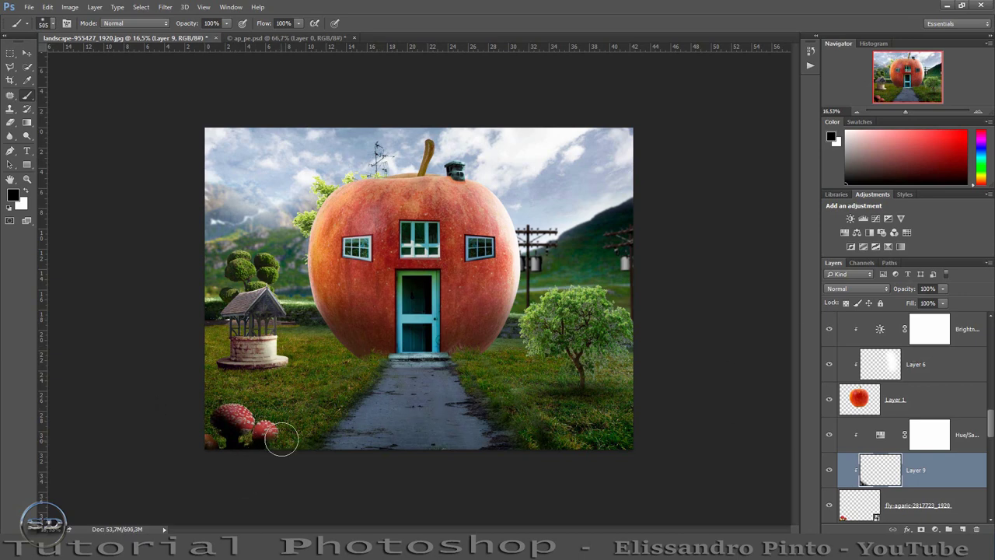
pyautogui.moveTo(280, 434); pyautogui.dragTo(262, 437)
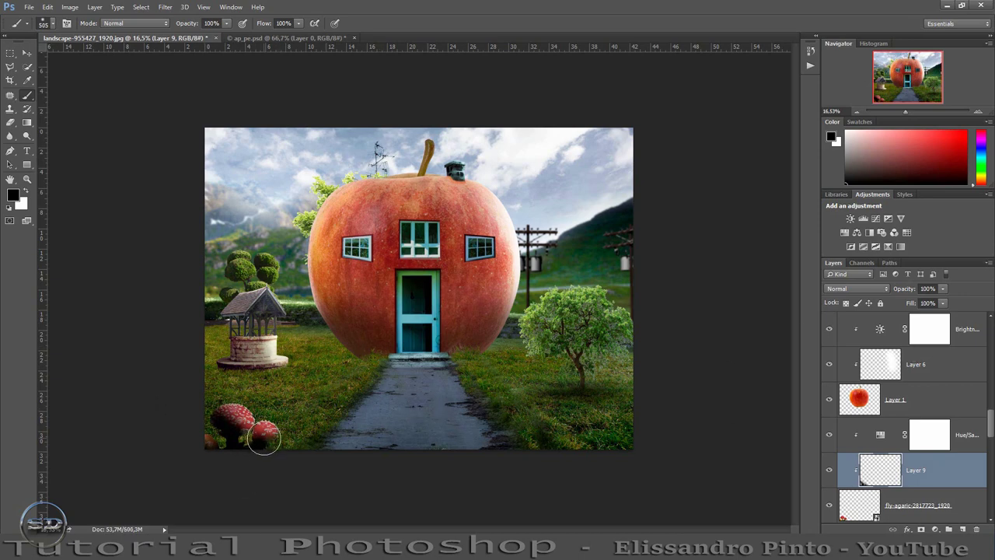
pyautogui.click(913, 304)
pyautogui.moveTo(914, 305); pyautogui.dragTo(898, 310)
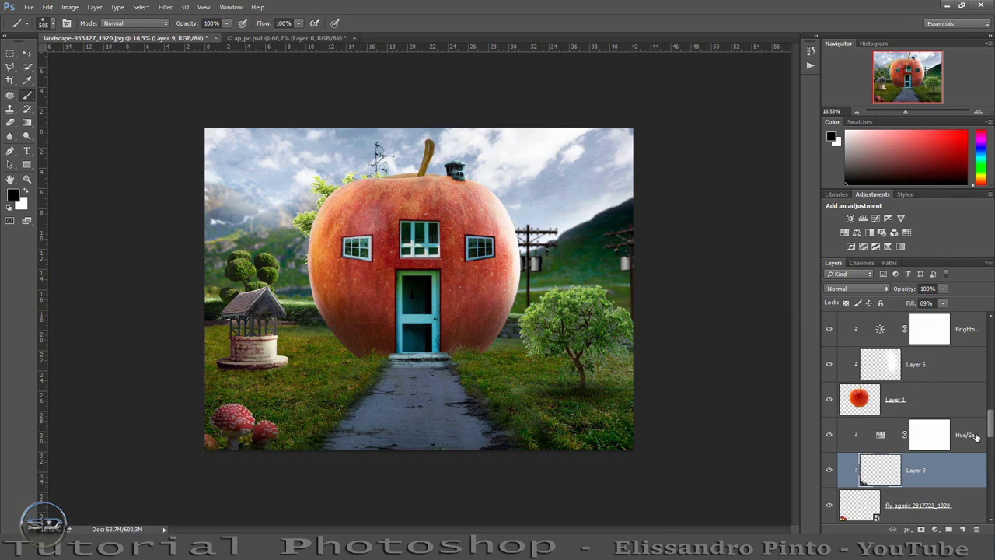
pyautogui.click(977, 437)
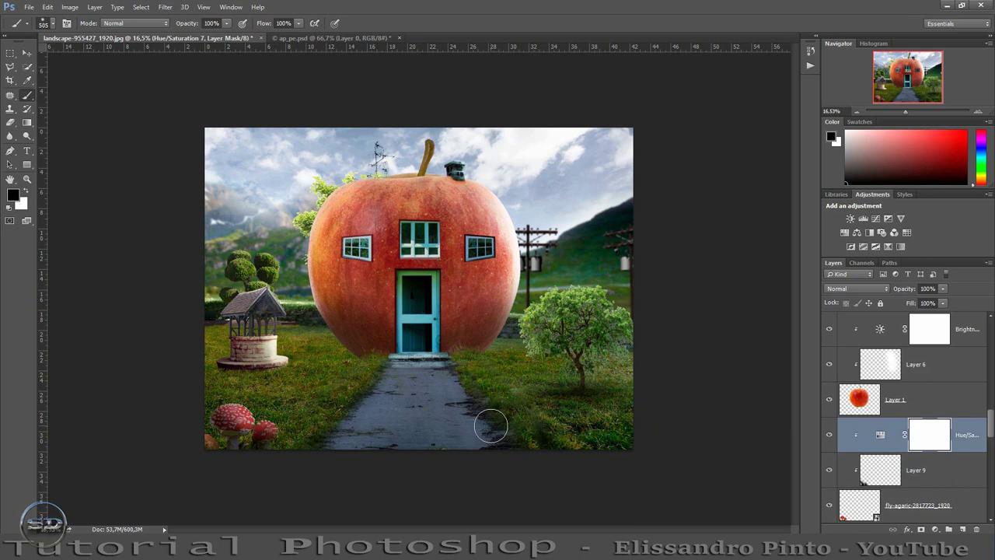
# Place the hondos orange mushroom cluster, scaled proportionally to about 62%, in the bottom-right grass
pyautogui.moveTo(594, 484); pyautogui.dragTo(595, 473)
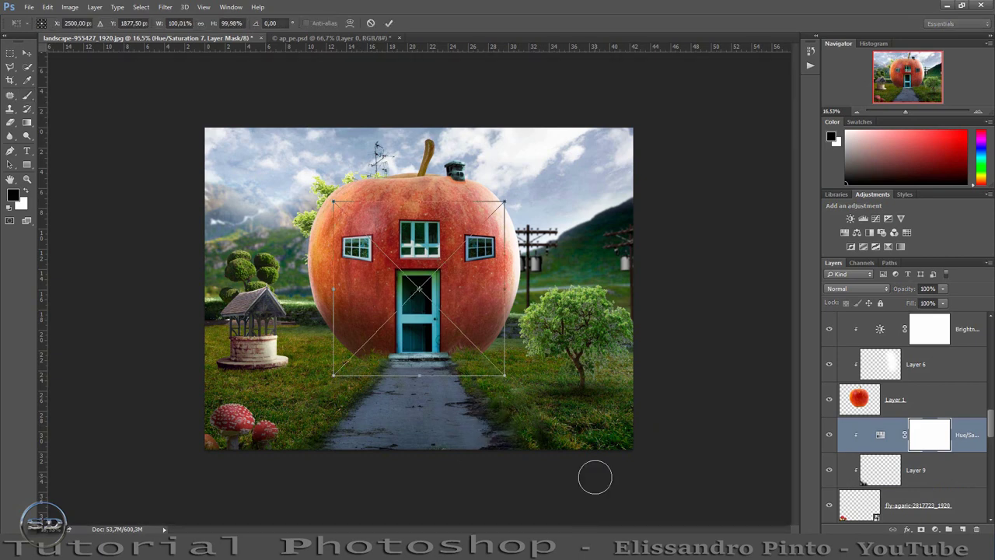
pyautogui.moveTo(469, 294); pyautogui.dragTo(651, 425)
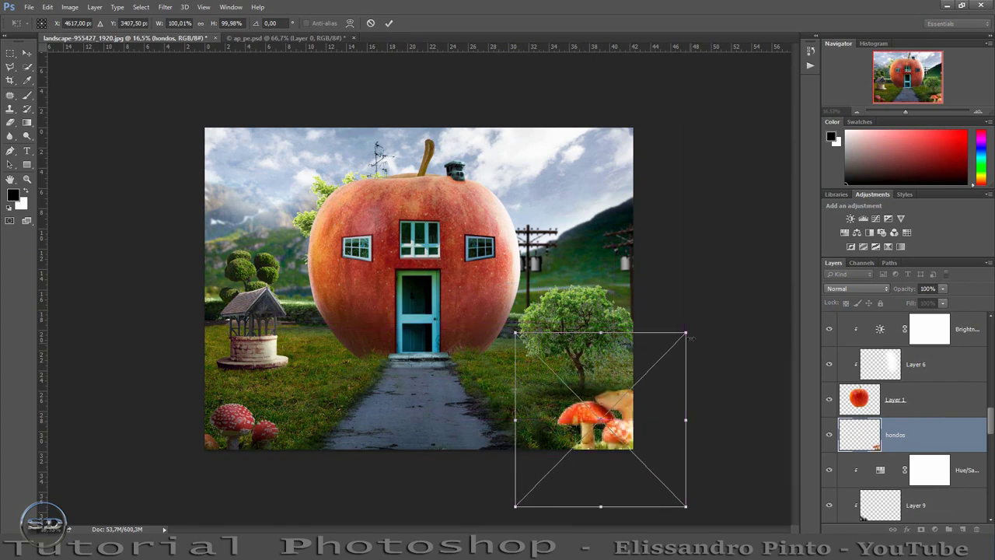
pyautogui.moveTo(686, 333); pyautogui.dragTo(622, 403)
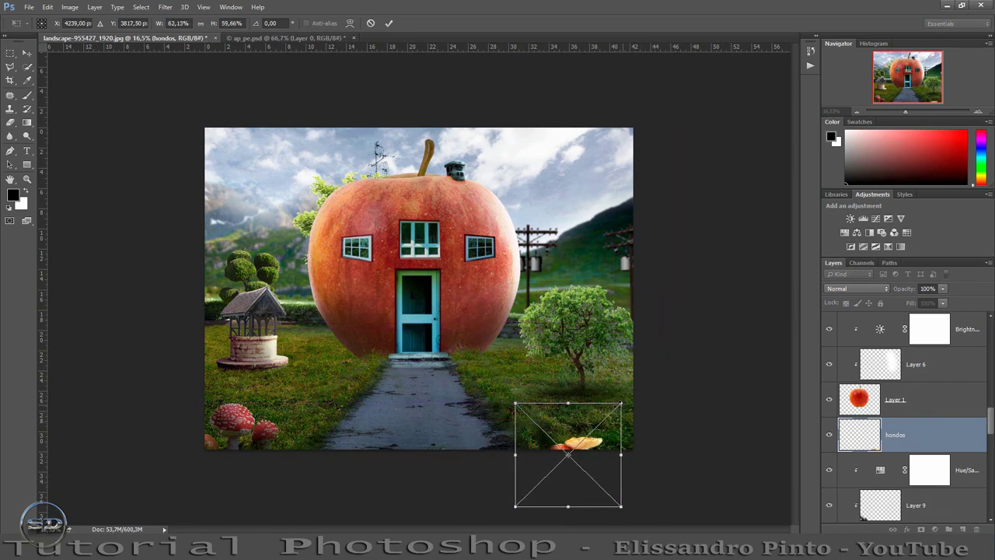
pyautogui.click(201, 23)
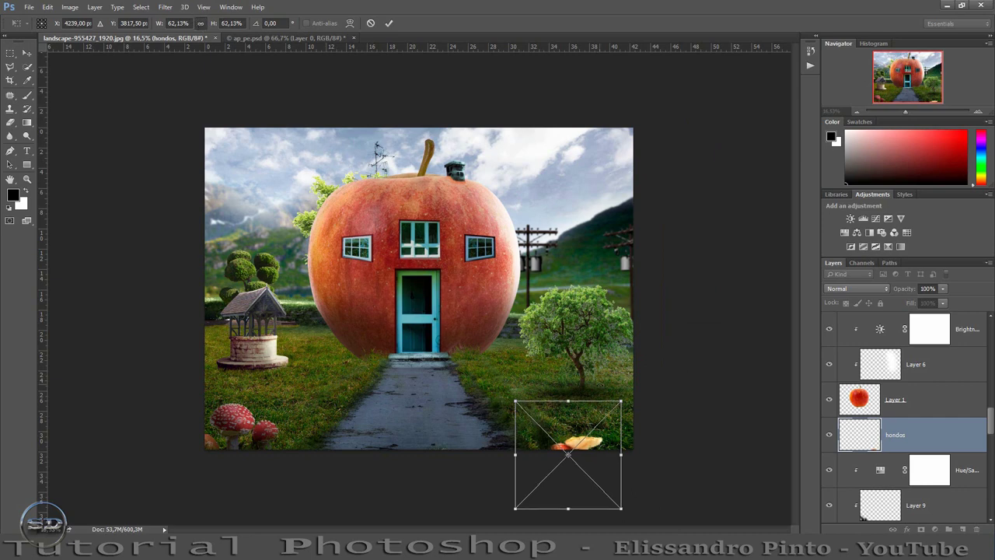
pyautogui.moveTo(596, 467); pyautogui.dragTo(644, 446)
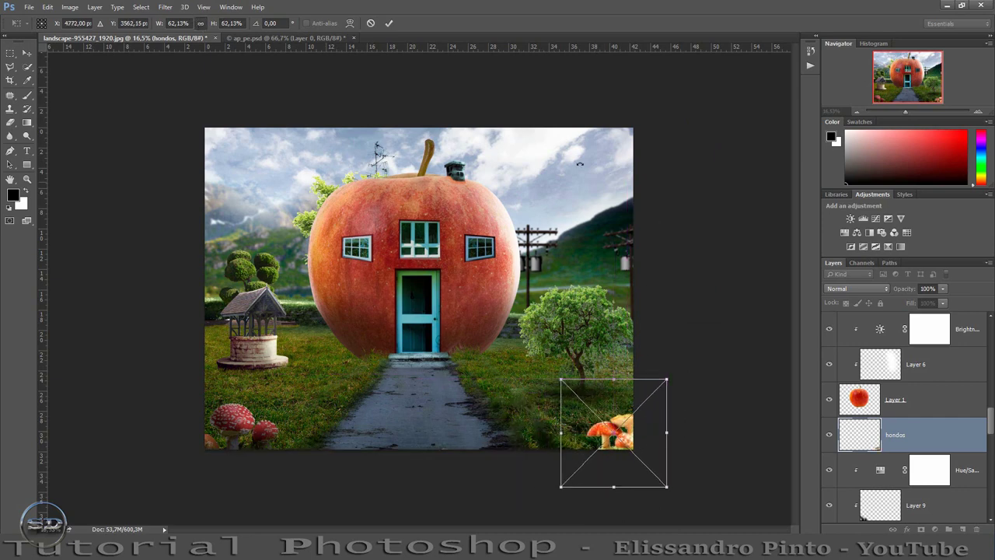
pyautogui.click(389, 22)
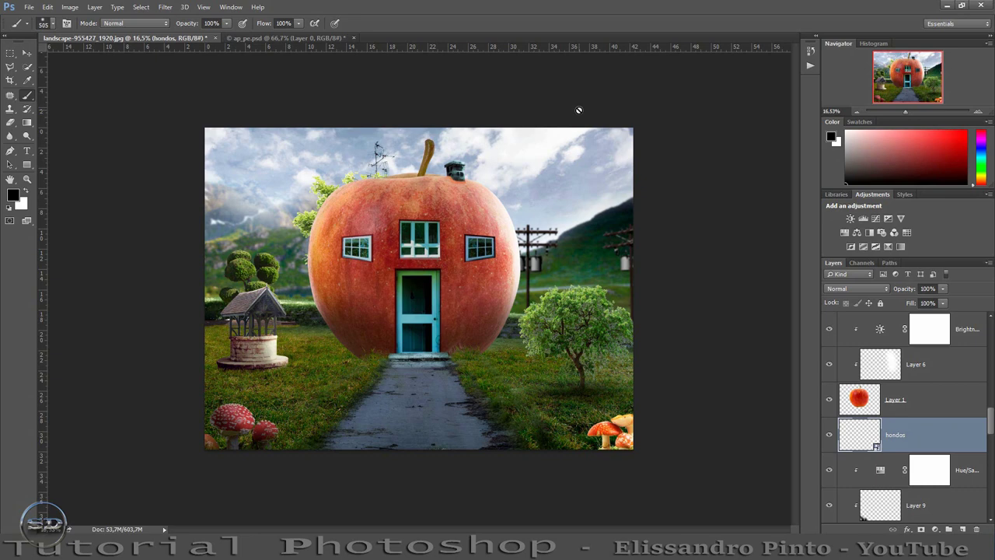
# Clip a Hue/Saturation adjustment to the hondos mushrooms with Saturation -28
pyautogui.click(845, 232)
pyautogui.click(458, 292)
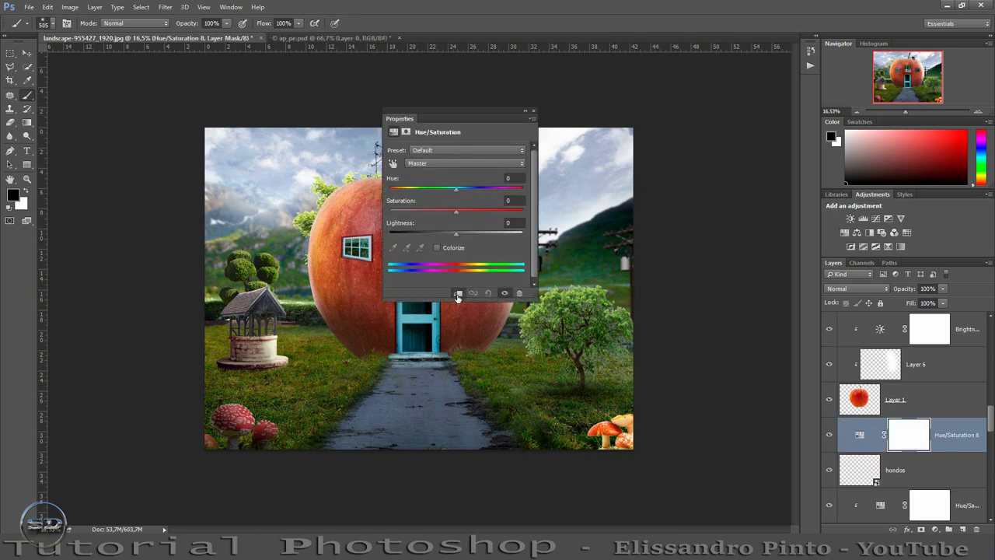
pyautogui.moveTo(456, 212); pyautogui.dragTo(426, 212)
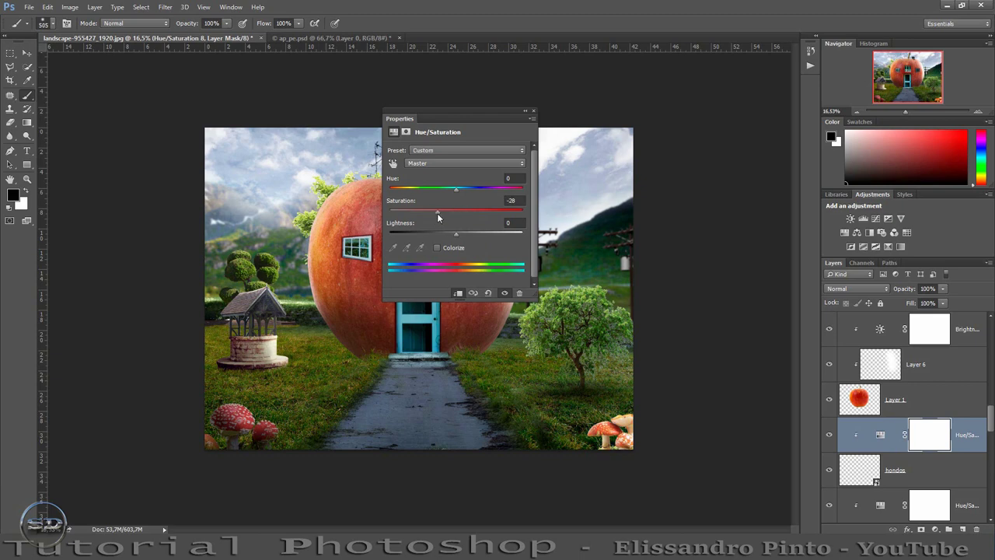
pyautogui.click(534, 112)
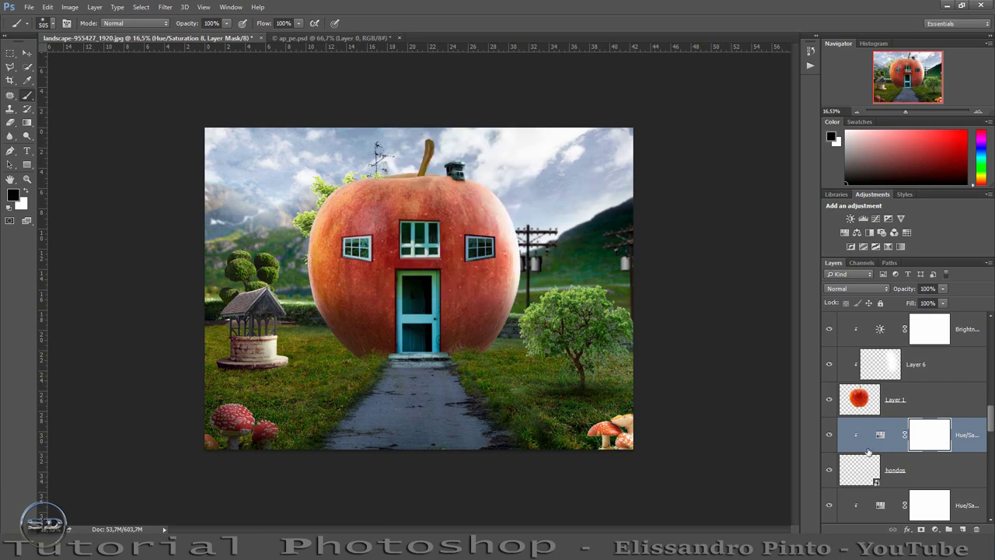
# Paint dark shading on a clipped layer over the hondos mushroom bases at 66% fill
pyautogui.click(868, 467)
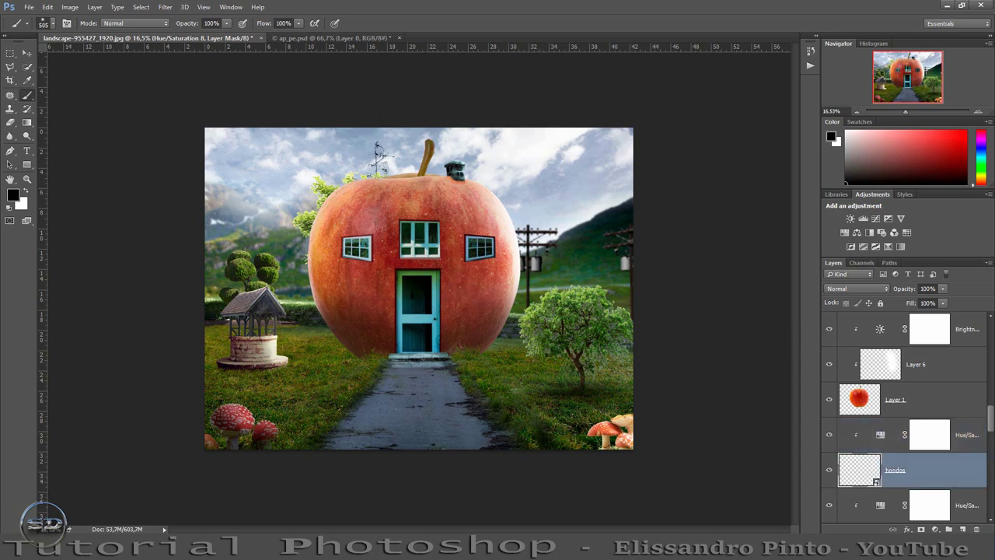
pyautogui.click(965, 529)
pyautogui.moveTo(609, 437); pyautogui.dragTo(640, 433)
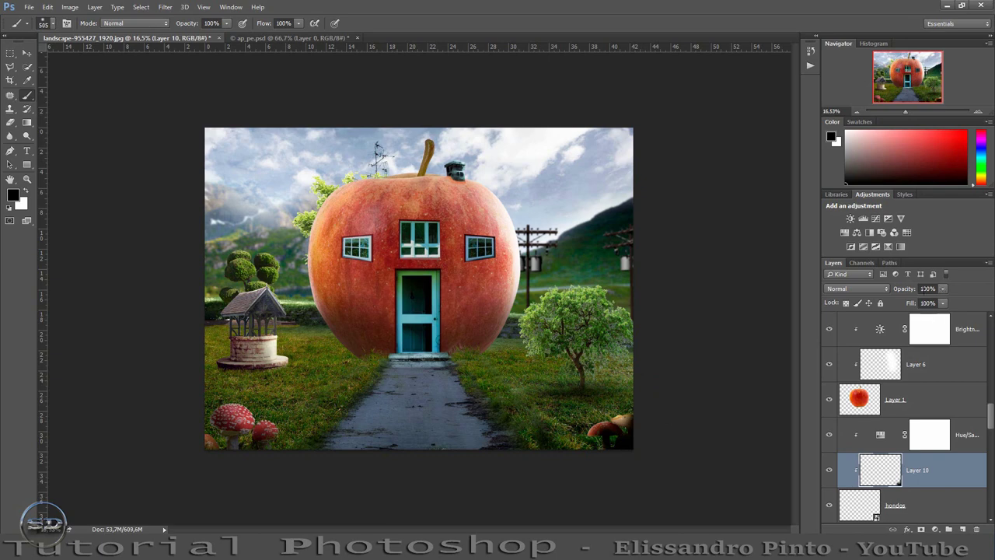
pyautogui.moveTo(912, 304); pyautogui.dragTo(895, 311)
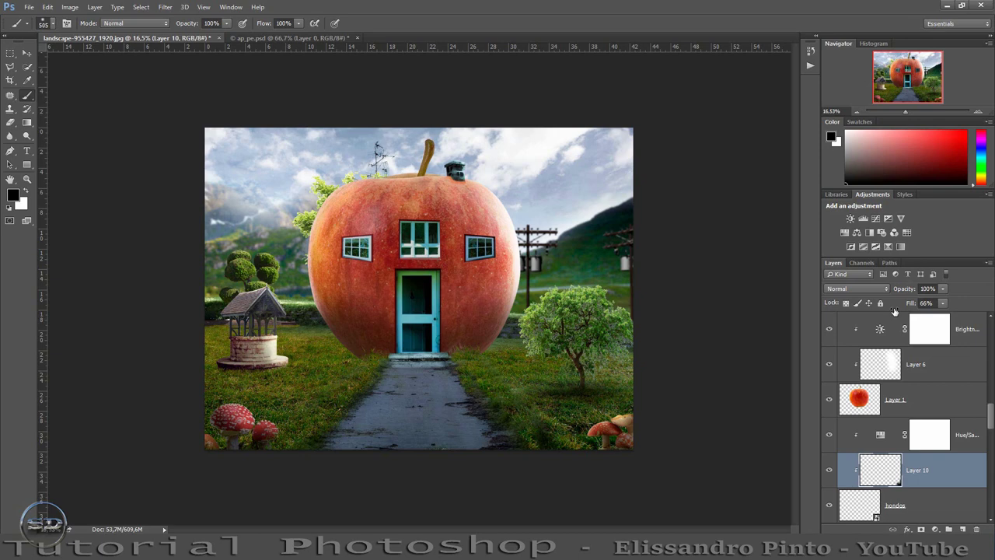
pyautogui.click(968, 428)
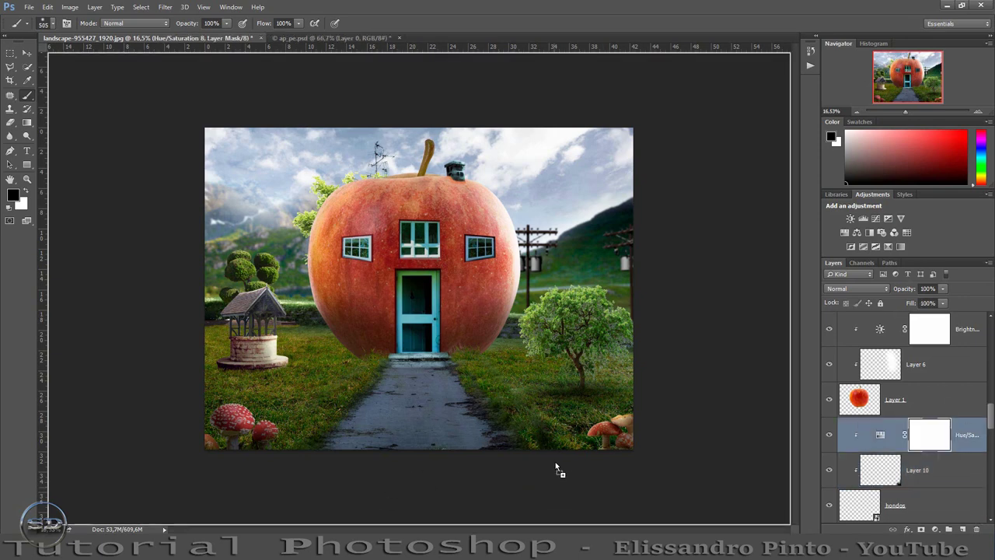
# Place the pink mushroom at 7.83% scale between the well and path, then zoom to 100%
pyautogui.moveTo(557, 469); pyautogui.dragTo(333, 341)
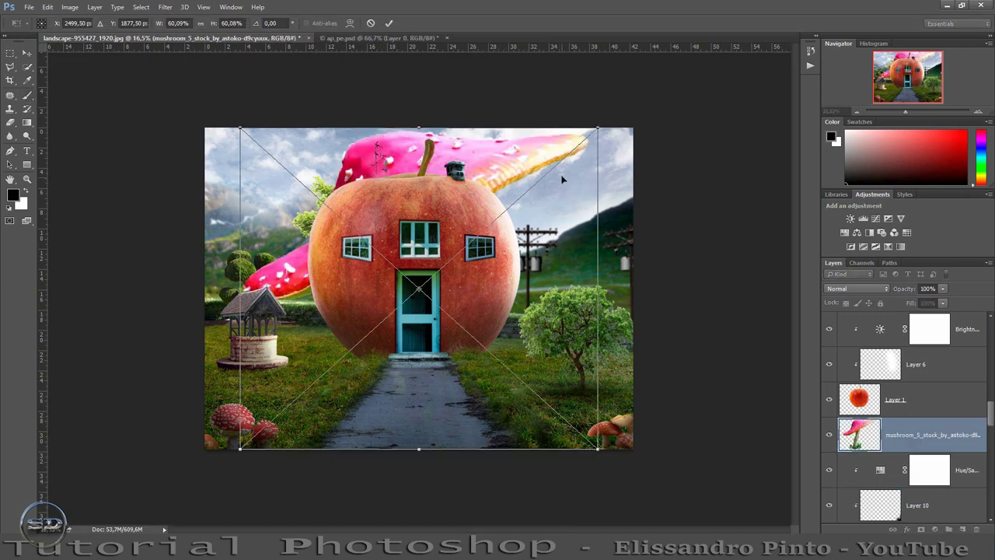
pyautogui.moveTo(597, 126); pyautogui.dragTo(391, 294)
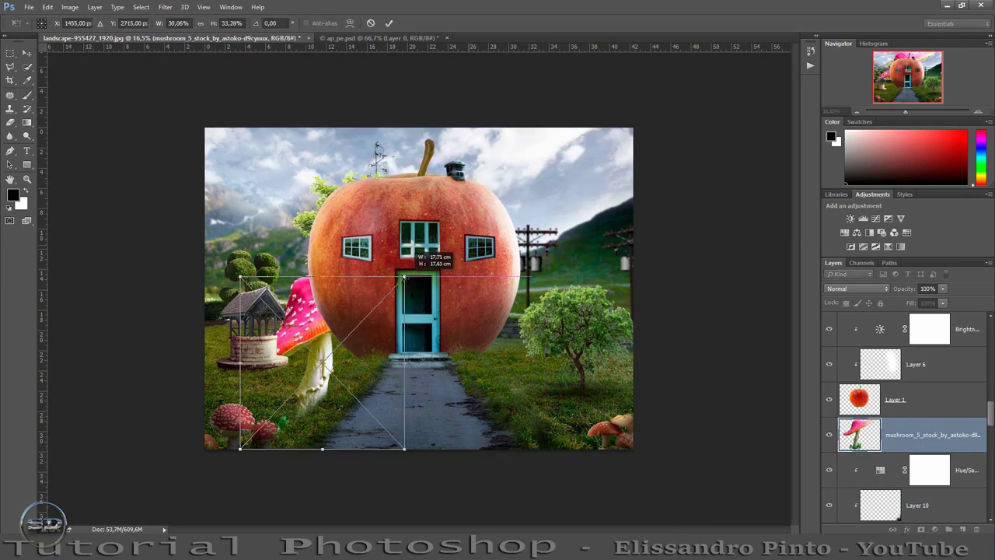
pyautogui.click(201, 24)
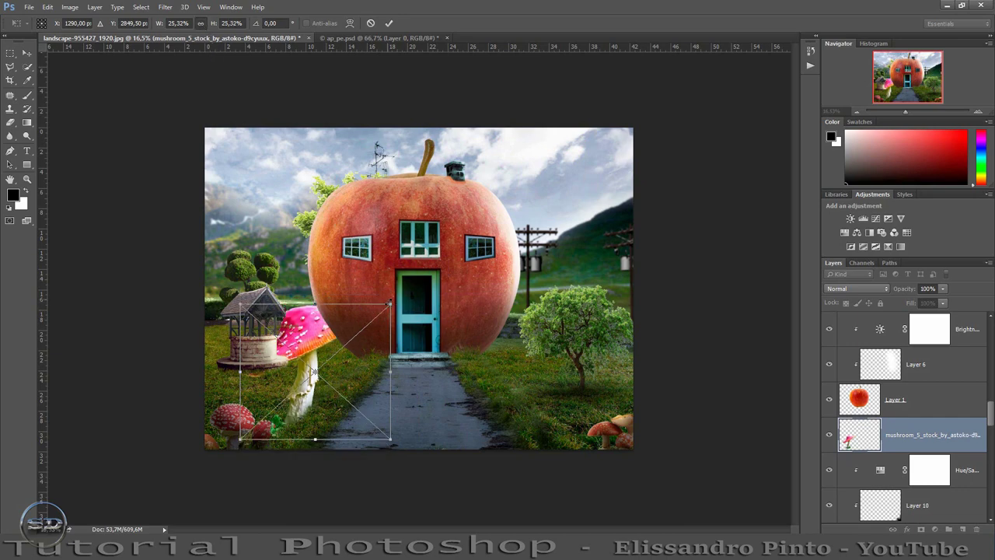
pyautogui.moveTo(390, 306); pyautogui.dragTo(312, 376)
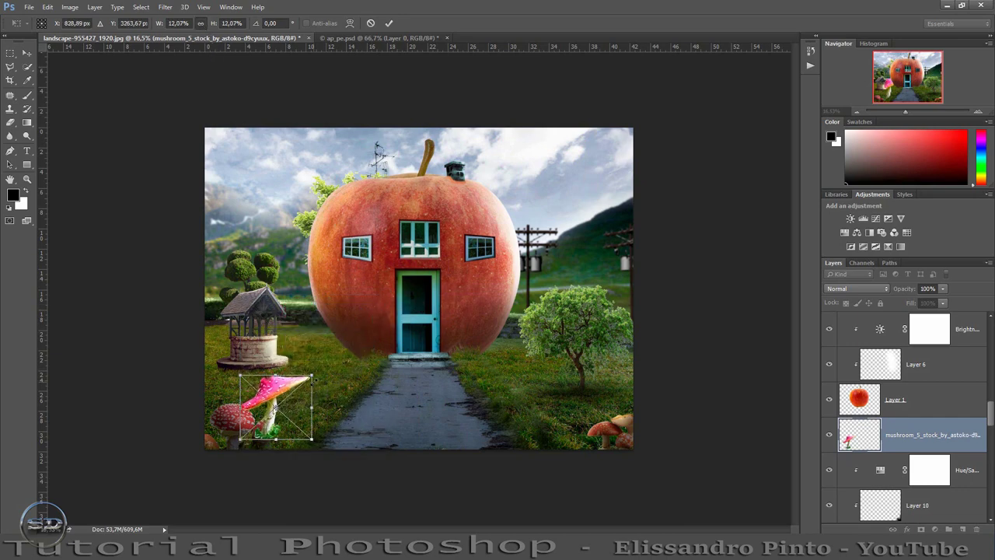
pyautogui.moveTo(292, 409); pyautogui.dragTo(341, 372)
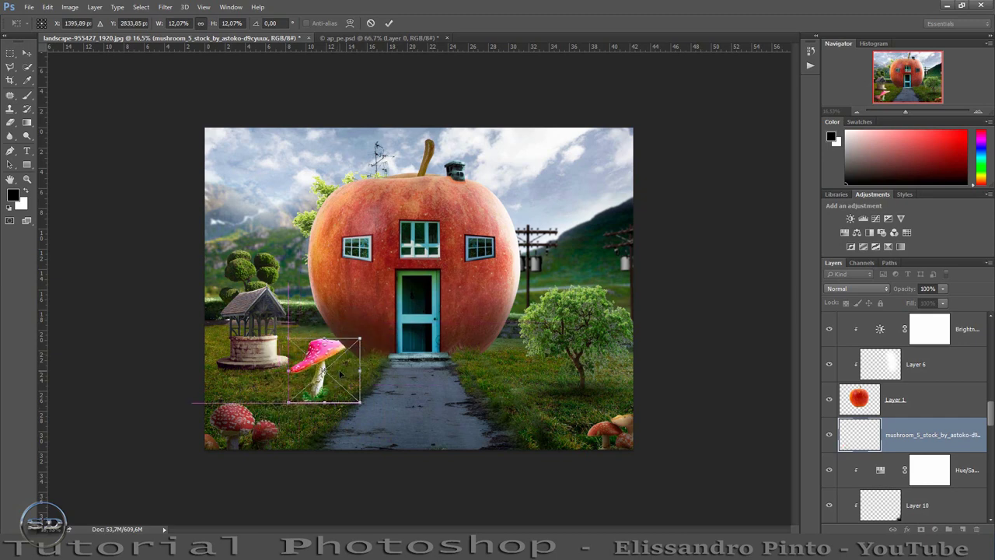
pyautogui.moveTo(360, 339); pyautogui.dragTo(335, 361)
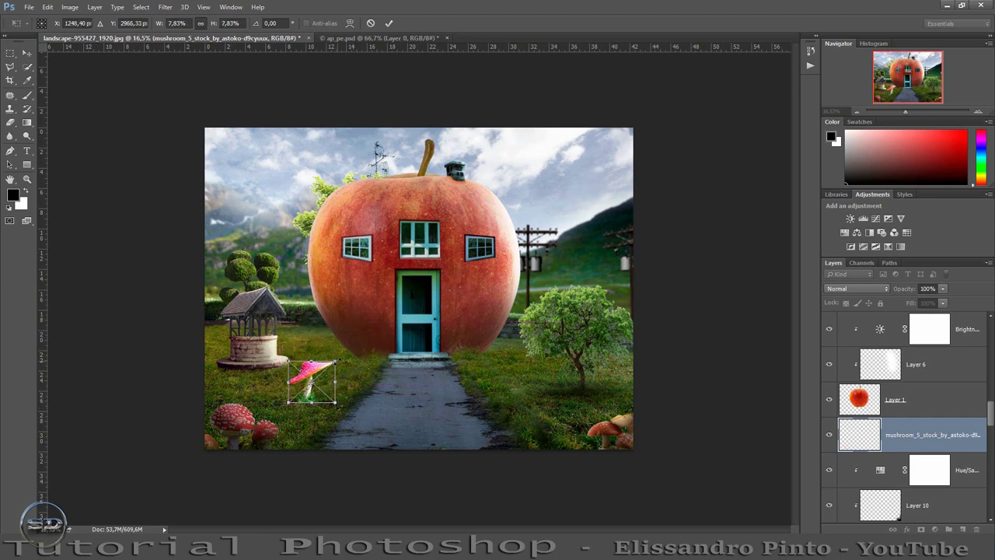
pyautogui.click(391, 24)
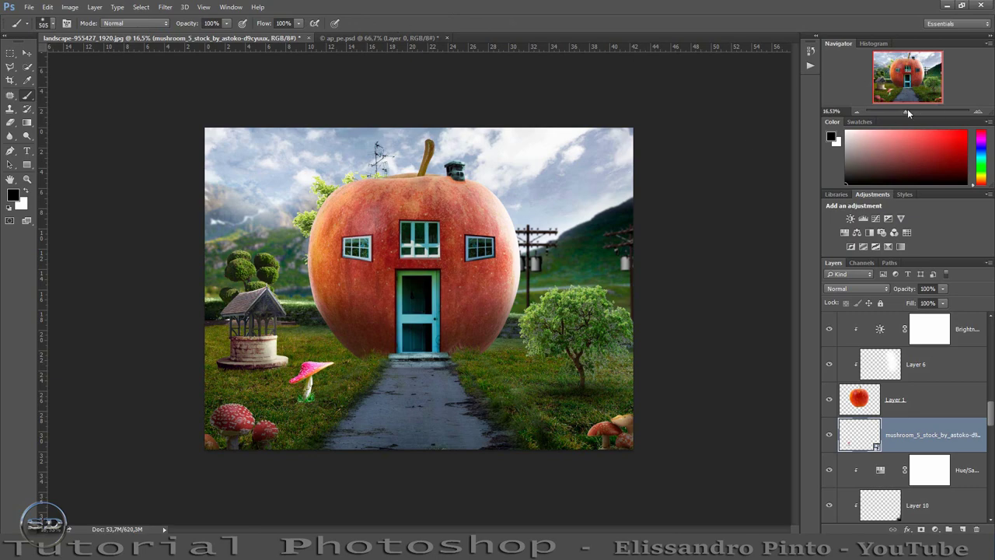
pyautogui.moveTo(908, 109)
pyautogui.mouseDown()
pyautogui.moveTo(916, 108)
pyautogui.moveTo(889, 94)
pyautogui.mouseUp()
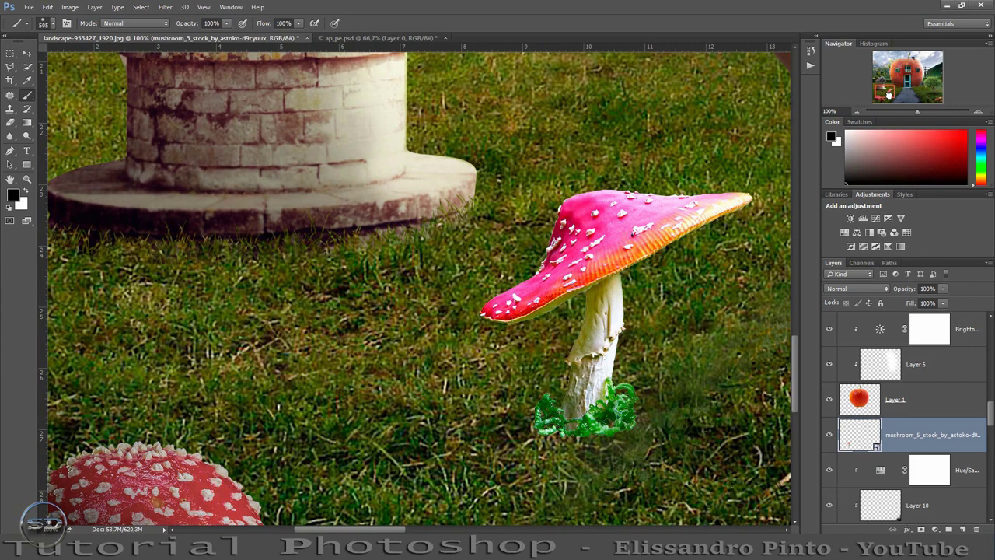
# Mask out the green grass clump at the pink mushroom's stem base with a small brush
pyautogui.click(921, 528)
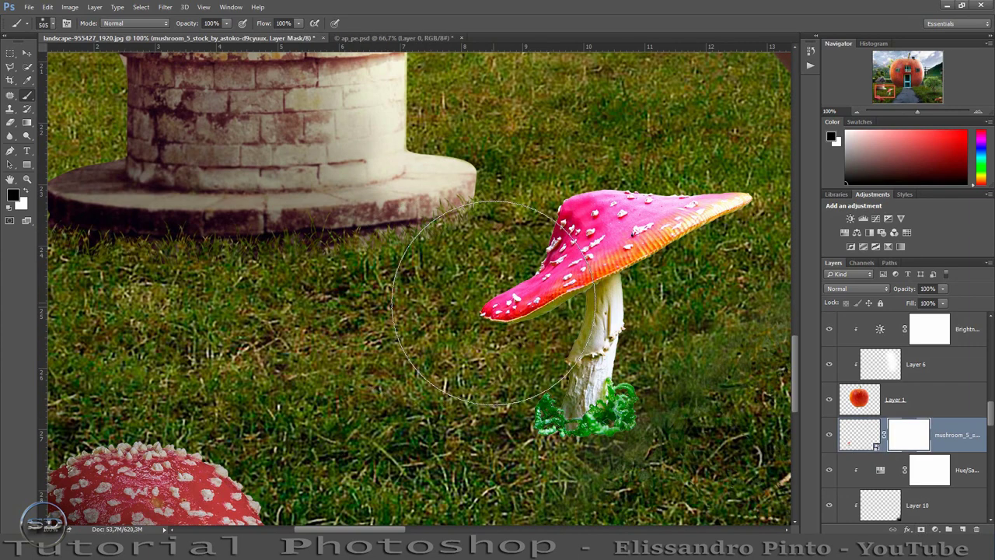
pyautogui.moveTo(494, 303); pyautogui.dragTo(388, 293)
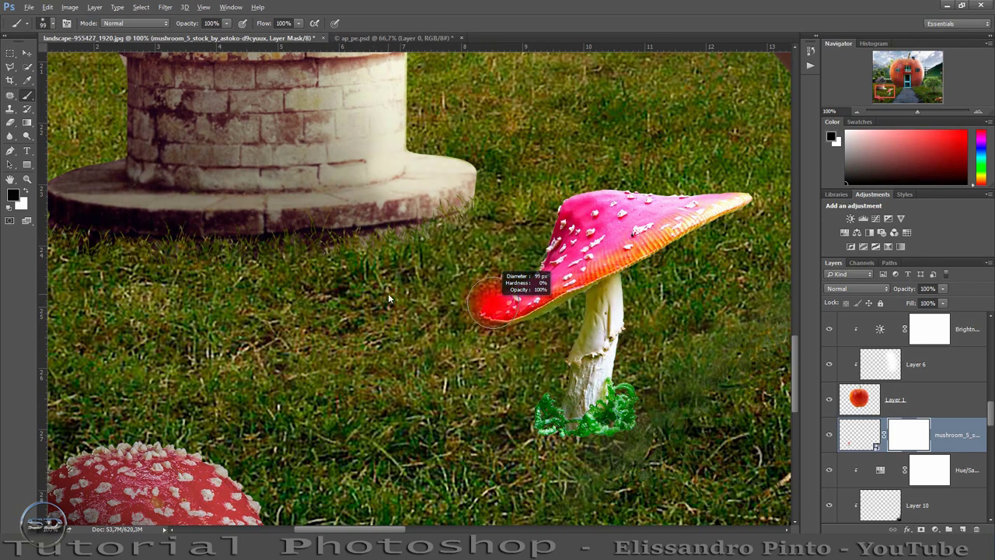
pyautogui.moveTo(536, 426); pyautogui.dragTo(650, 405)
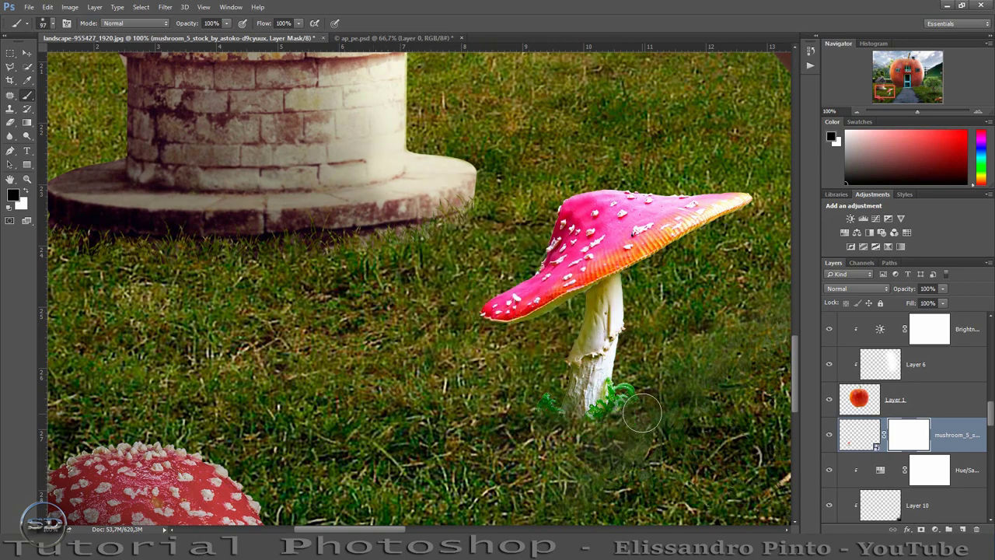
pyautogui.click(863, 410)
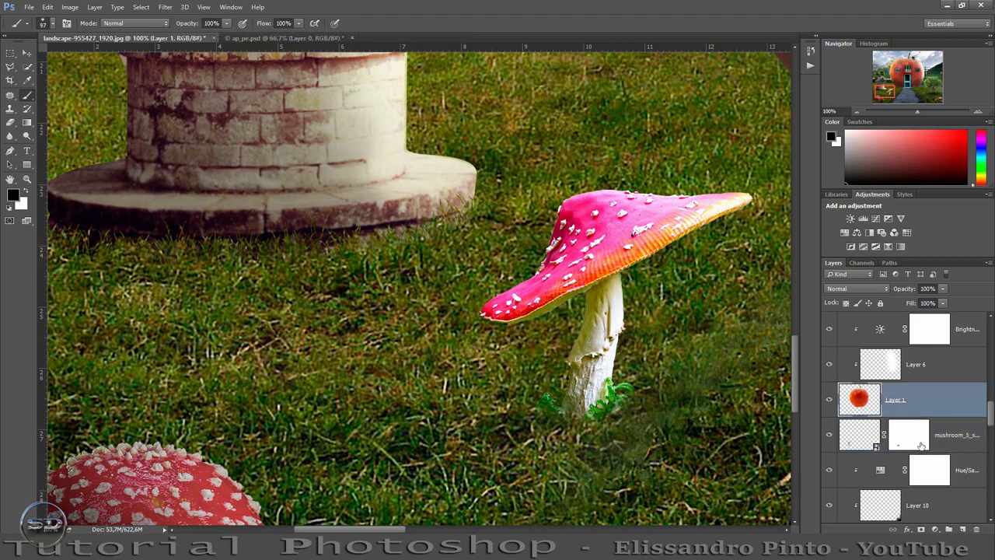
pyautogui.click(855, 439)
# Clip a Hue/Saturation adjustment to the pink mushroom with Saturation -32
pyautogui.click(846, 233)
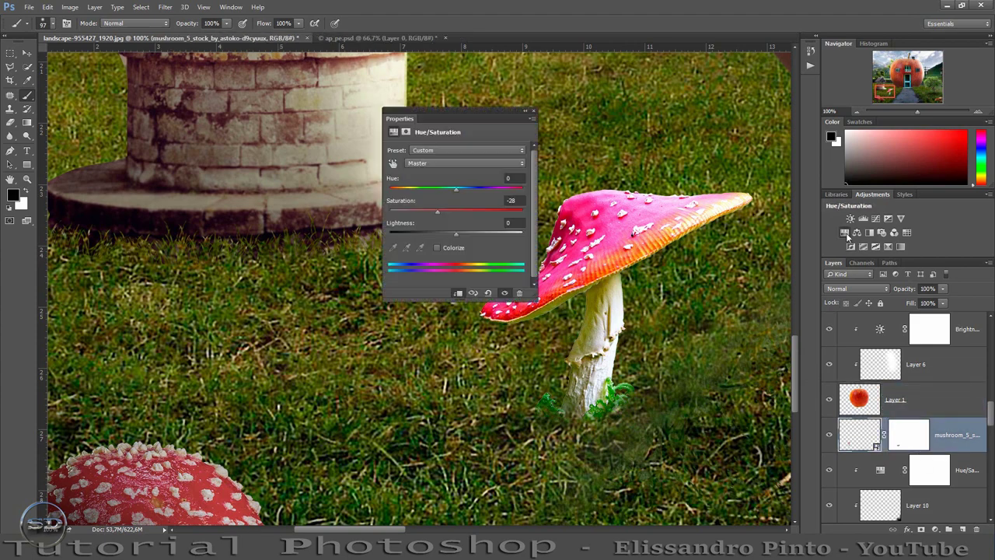
pyautogui.click(458, 292)
pyautogui.moveTo(456, 211); pyautogui.dragTo(434, 212)
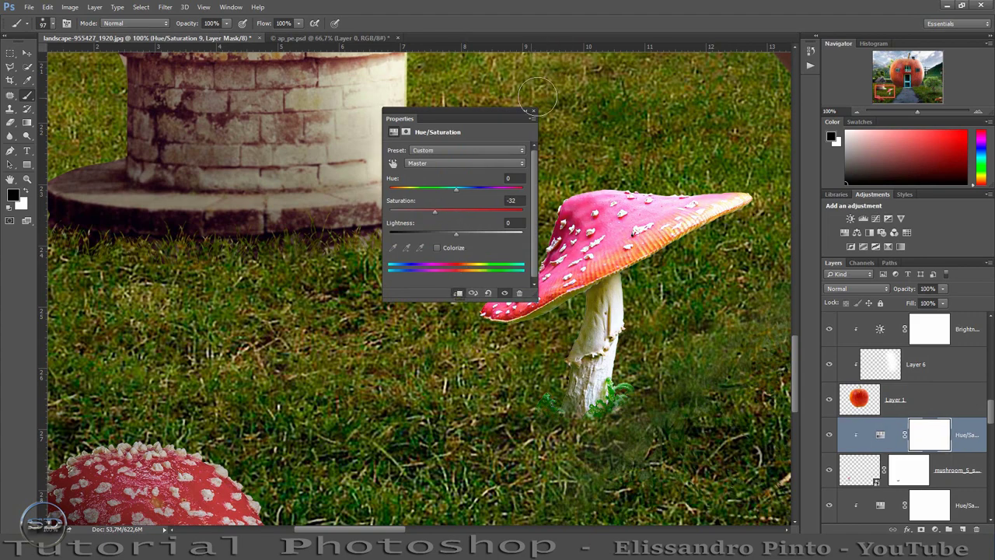
pyautogui.click(535, 113)
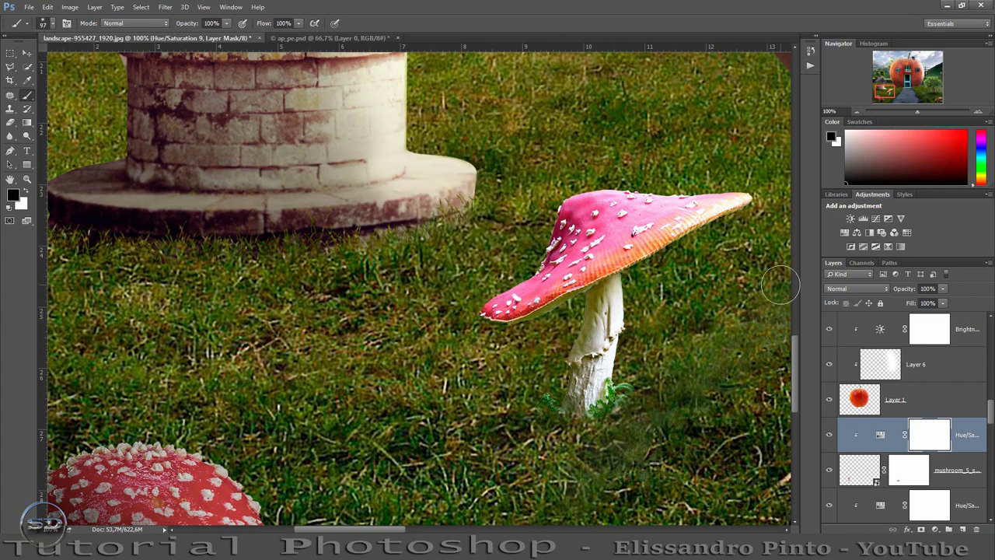
pyautogui.click(859, 462)
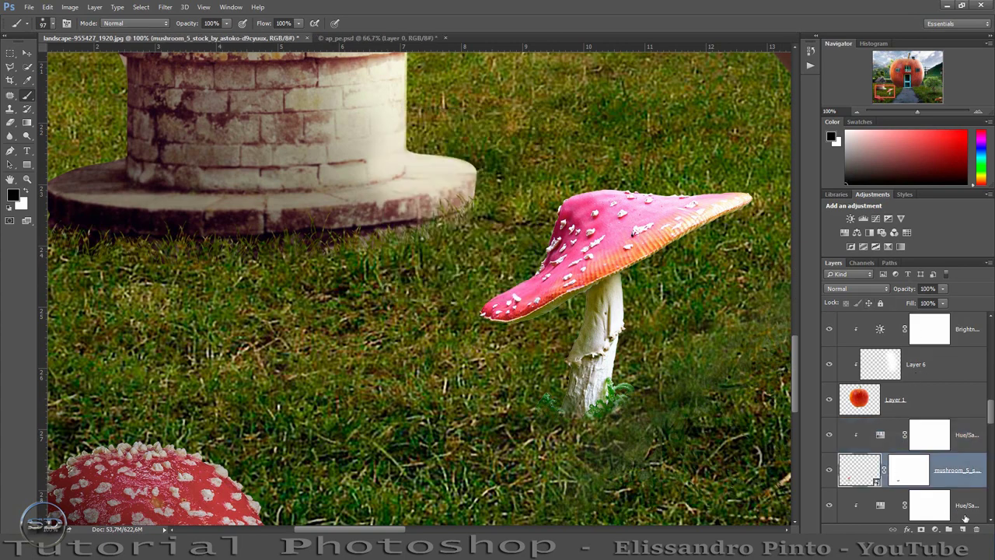
# Paint dark shading on the pink mushroom's cap and stem on clipped Layer 11 at 36% fill
pyautogui.click(963, 529)
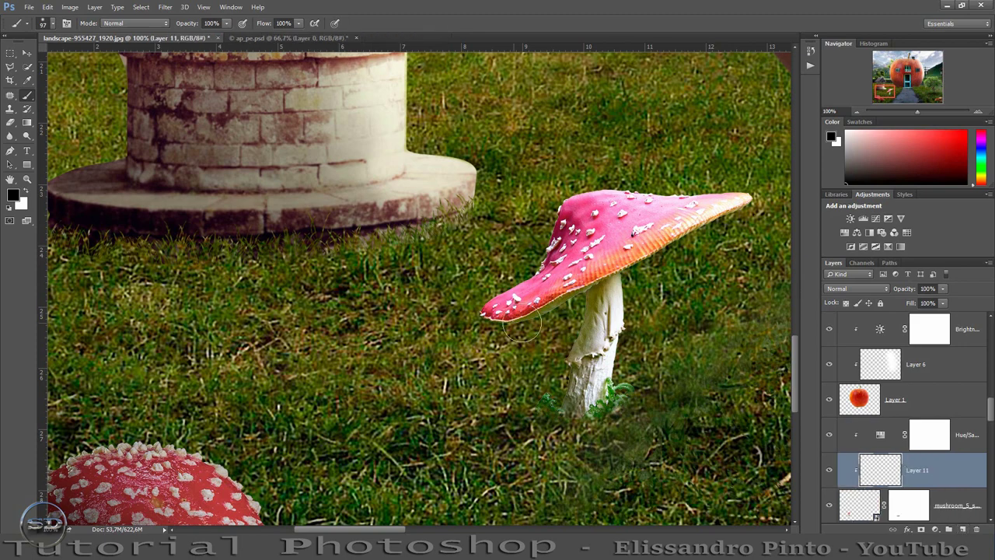
pyautogui.moveTo(575, 303)
pyautogui.mouseDown()
pyautogui.moveTo(560, 397)
pyautogui.moveTo(587, 355)
pyautogui.moveTo(614, 264)
pyautogui.moveTo(498, 326)
pyautogui.moveTo(596, 240)
pyautogui.moveTo(556, 235)
pyautogui.moveTo(591, 201)
pyautogui.moveTo(622, 221)
pyautogui.moveTo(513, 321)
pyautogui.moveTo(467, 311)
pyautogui.mouseUp()
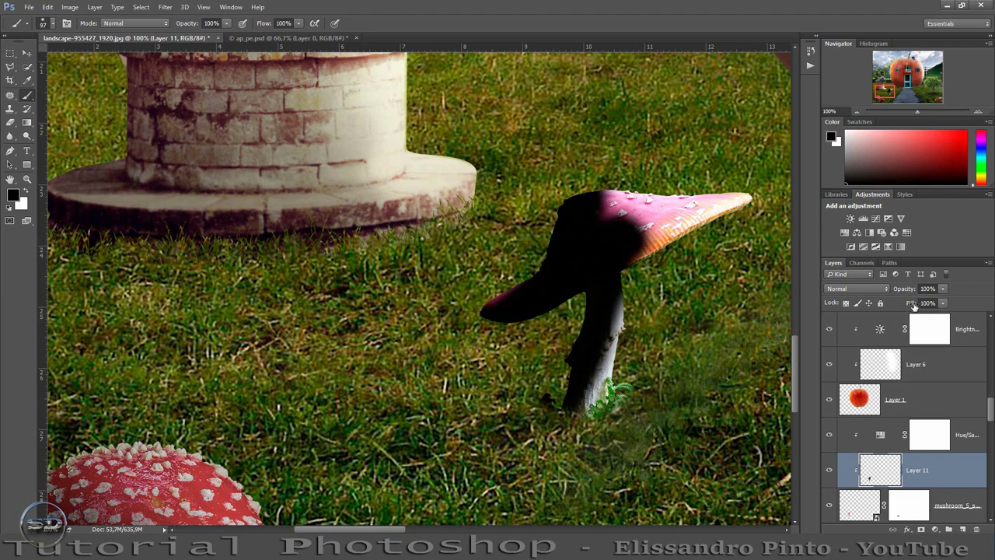
pyautogui.moveTo(914, 306); pyautogui.dragTo(882, 308)
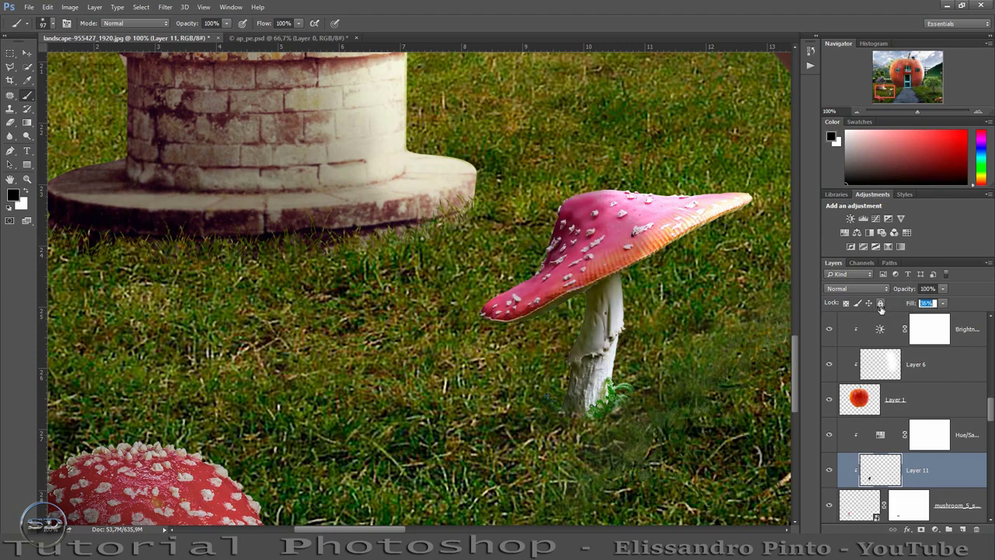
pyautogui.press('Return')
pyautogui.moveTo(993, 403); pyautogui.dragTo(992, 421)
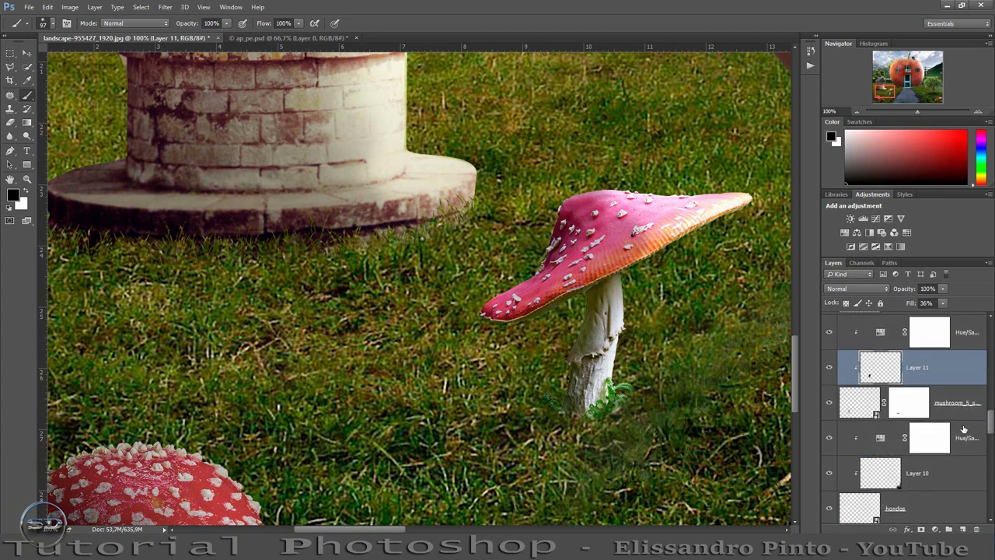
# On new Layer 12, stamp an elliptical shadow with a flat, tilted 727 px brush
pyautogui.click(964, 430)
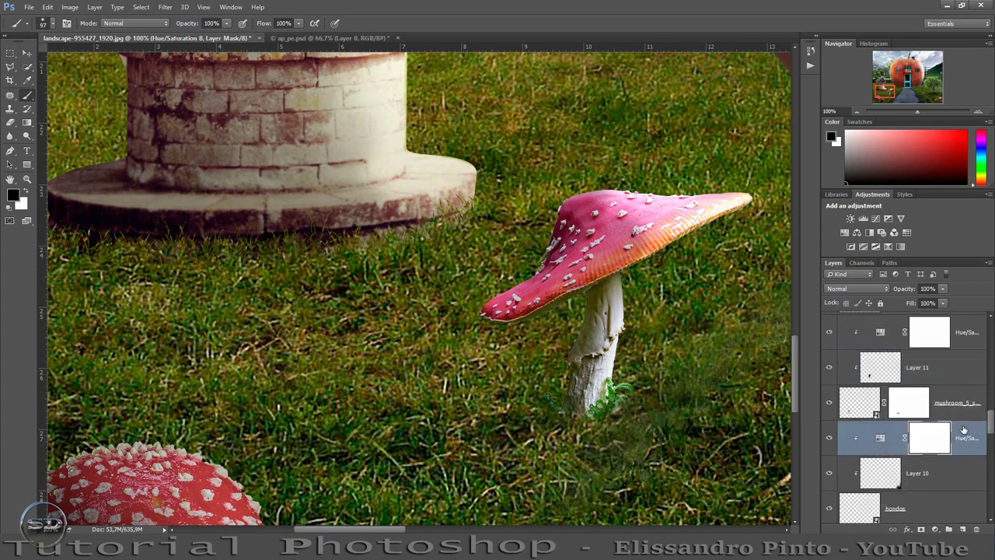
pyautogui.click(963, 529)
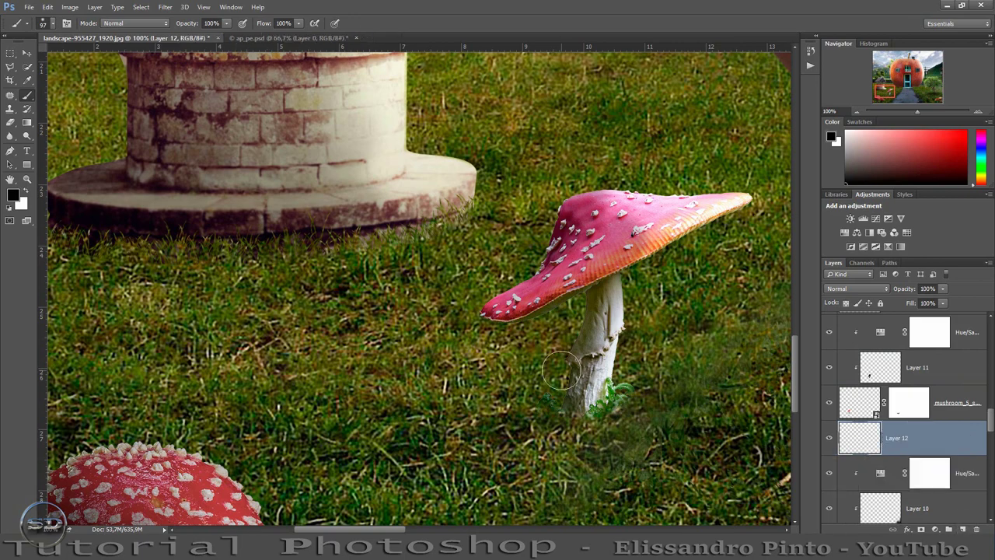
pyautogui.moveTo(562, 374); pyautogui.dragTo(636, 368)
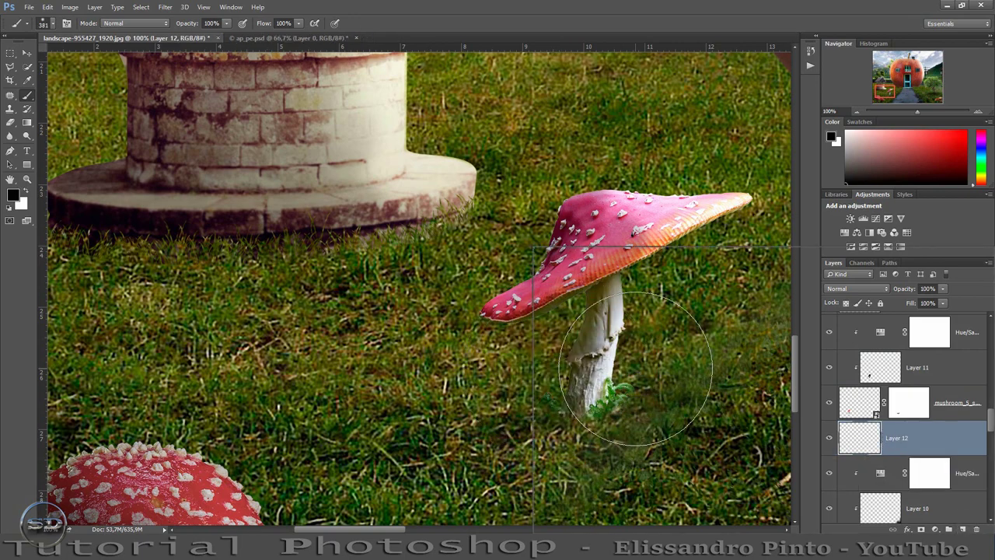
pyautogui.rightClick(635, 368)
pyautogui.moveTo(560, 288)
pyautogui.mouseDown()
pyautogui.moveTo(568, 274)
pyautogui.moveTo(561, 284)
pyautogui.mouseUp()
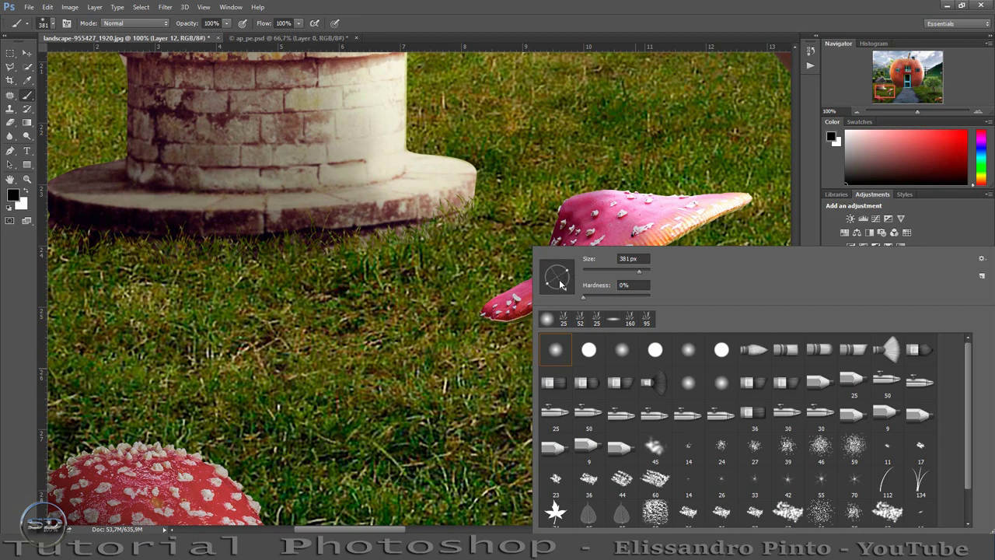
pyautogui.click(614, 326)
pyautogui.moveTo(431, 362); pyautogui.dragTo(502, 357)
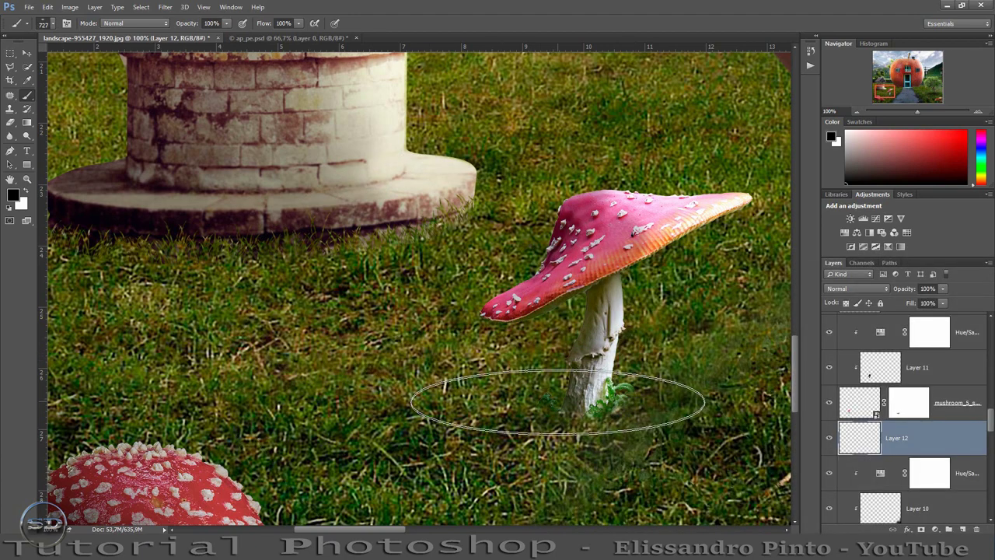
pyautogui.click(502, 358)
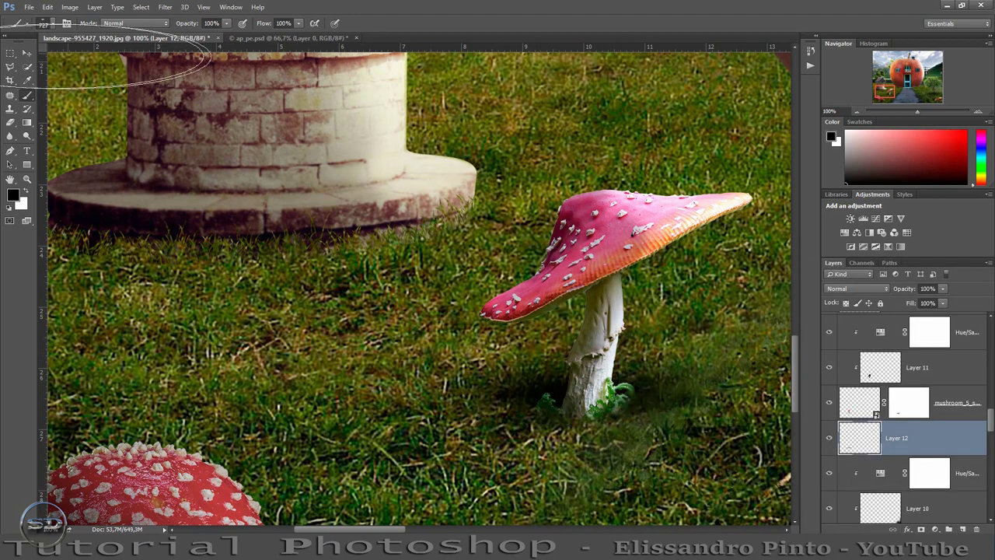
# Move Layer 12 below Layer 1, position the shadow under the mushroom, Fill 74%, Opacity 80%
pyautogui.click(26, 53)
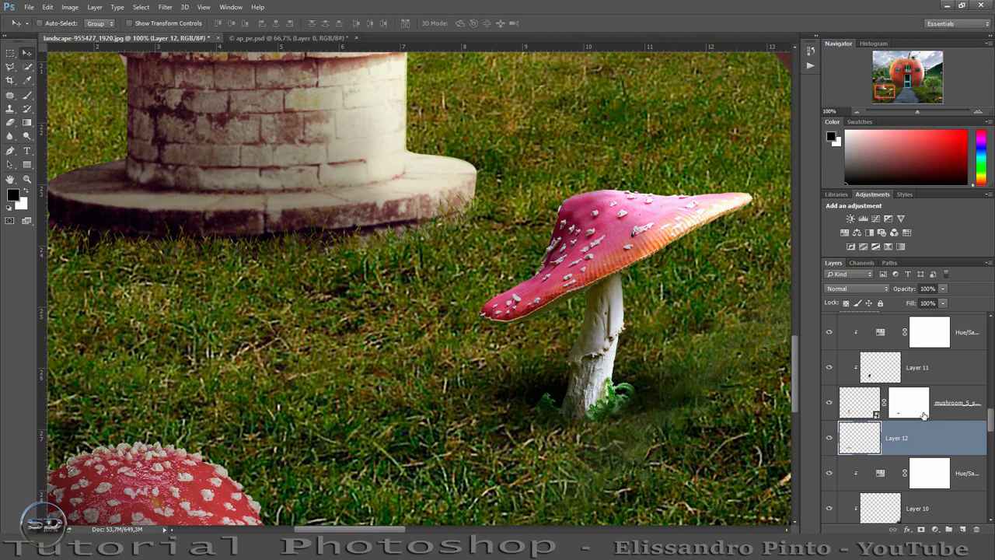
pyautogui.moveTo(941, 436); pyautogui.dragTo(925, 381)
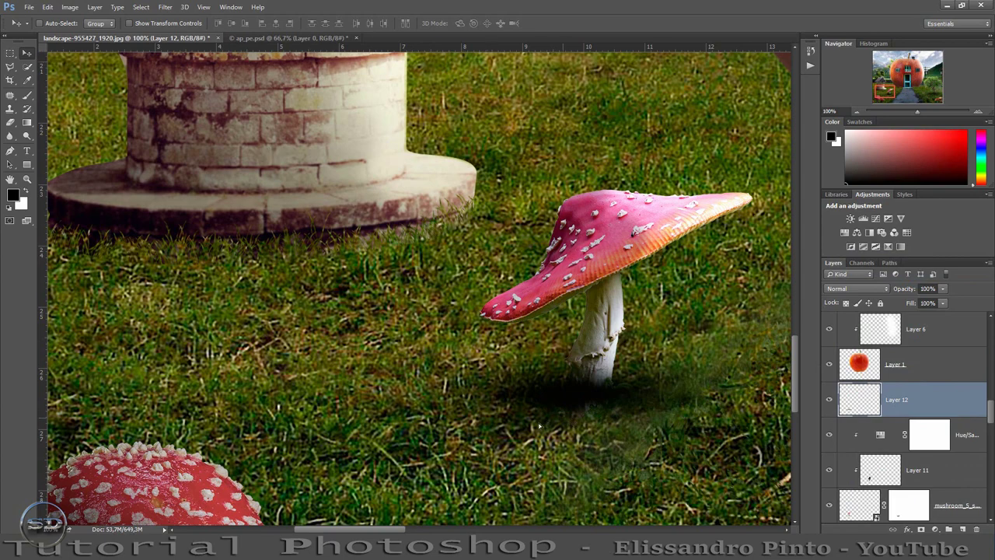
pyautogui.moveTo(545, 417)
pyautogui.mouseDown()
pyautogui.moveTo(523, 429)
pyautogui.moveTo(532, 428)
pyautogui.mouseUp()
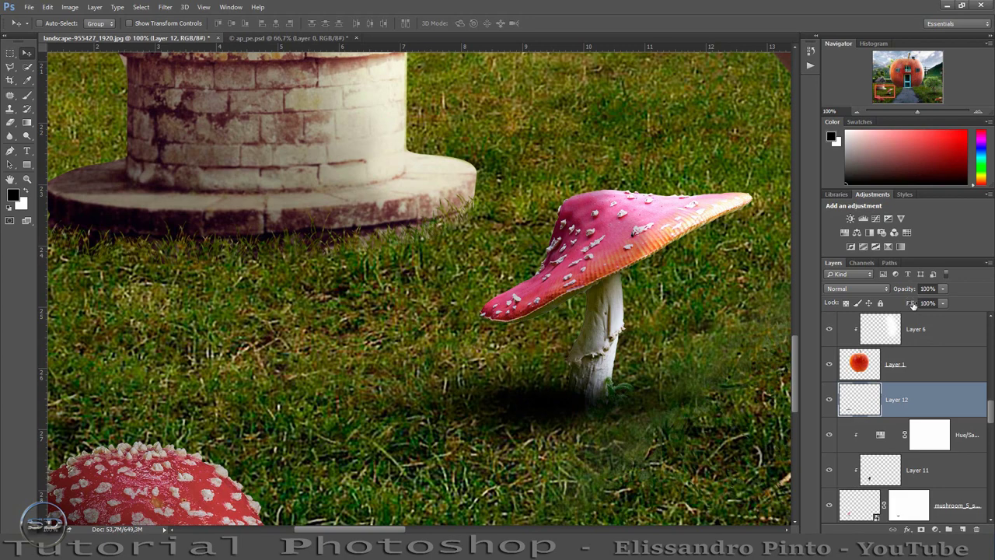
pyautogui.moveTo(910, 302); pyautogui.dragTo(899, 304)
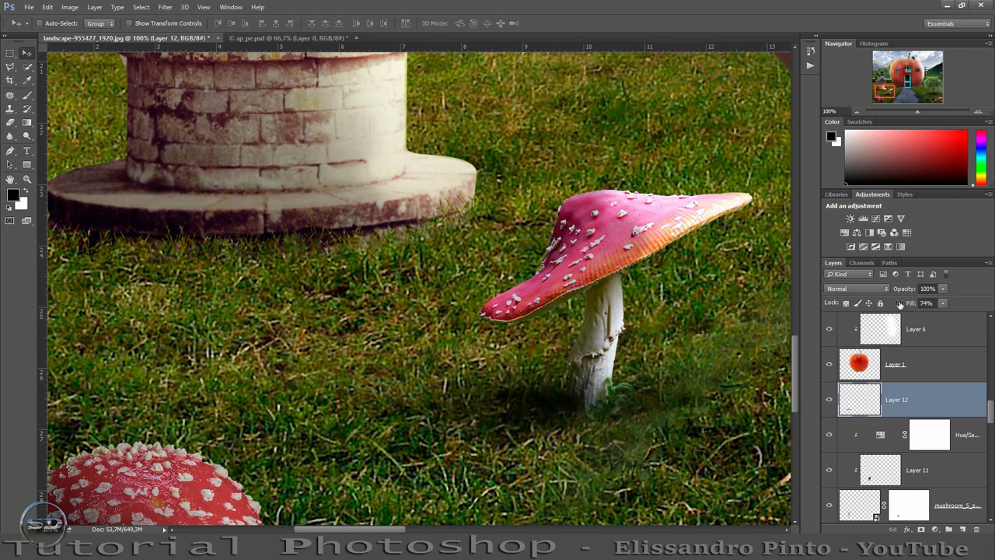
pyautogui.moveTo(917, 110); pyautogui.dragTo(912, 114)
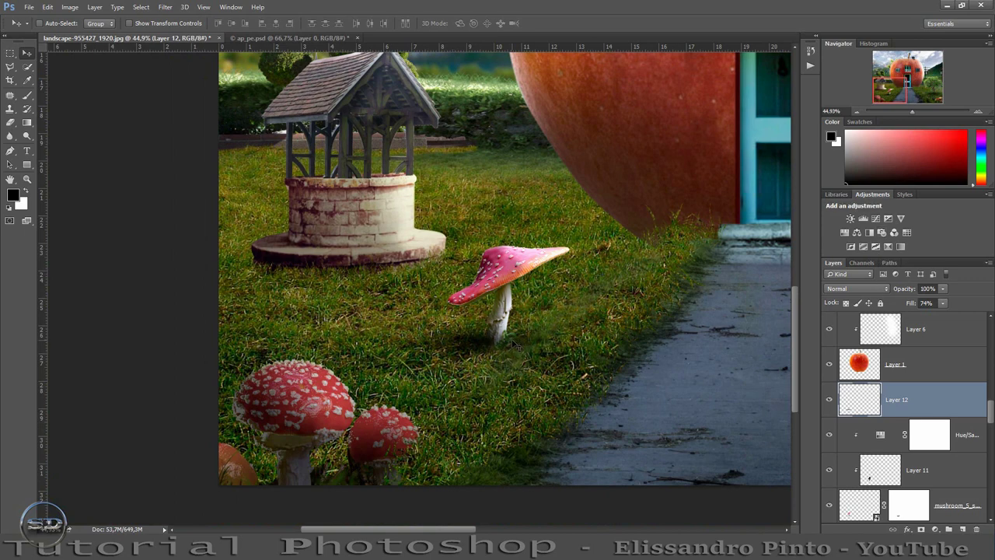
pyautogui.moveTo(517, 345); pyautogui.dragTo(504, 352)
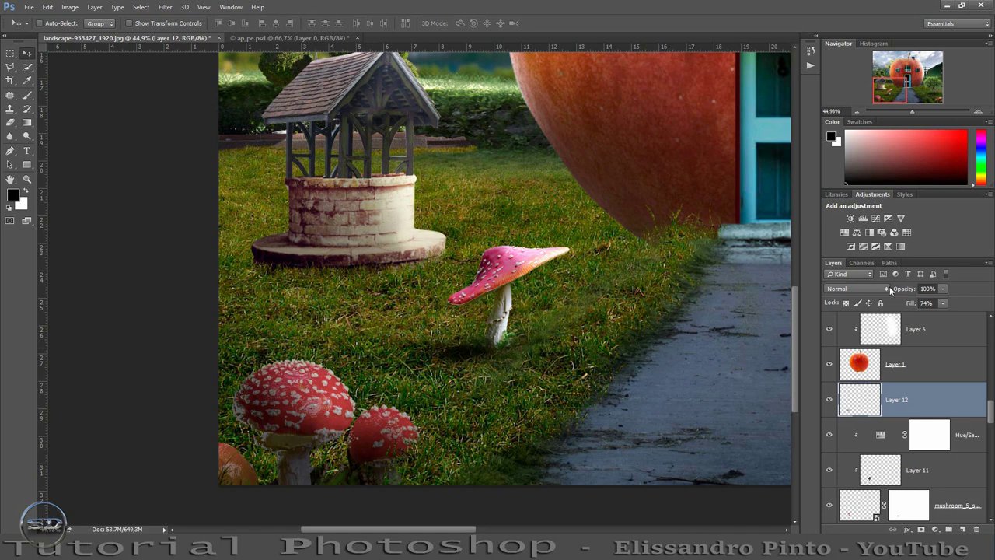
pyautogui.moveTo(906, 289); pyautogui.dragTo(898, 291)
pyautogui.moveTo(915, 113); pyautogui.dragTo(915, 115)
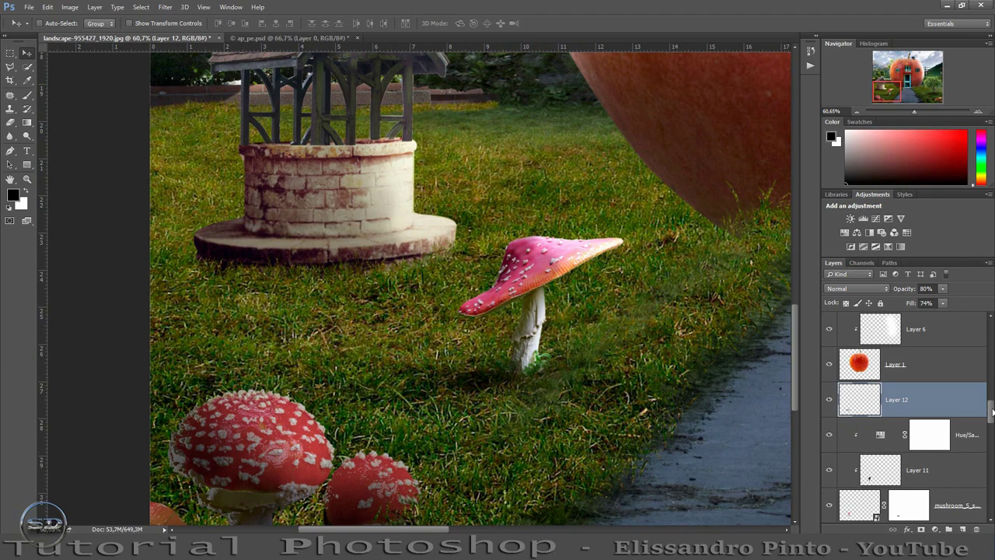
pyautogui.moveTo(992, 412); pyautogui.dragTo(991, 330)
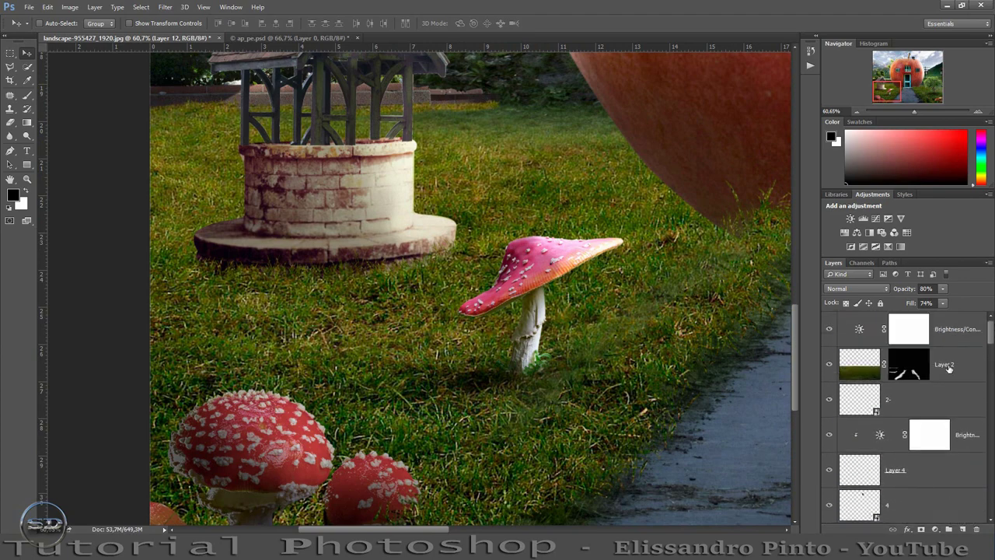
# Create a new layer above Layer 2 and lasso a shadow area extending left from the well's base
pyautogui.click(955, 367)
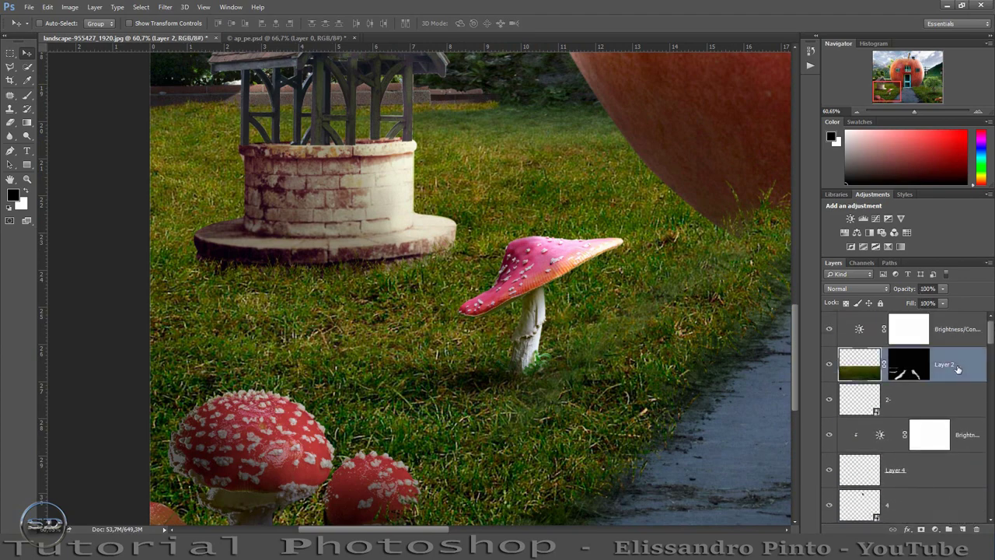
pyautogui.click(963, 528)
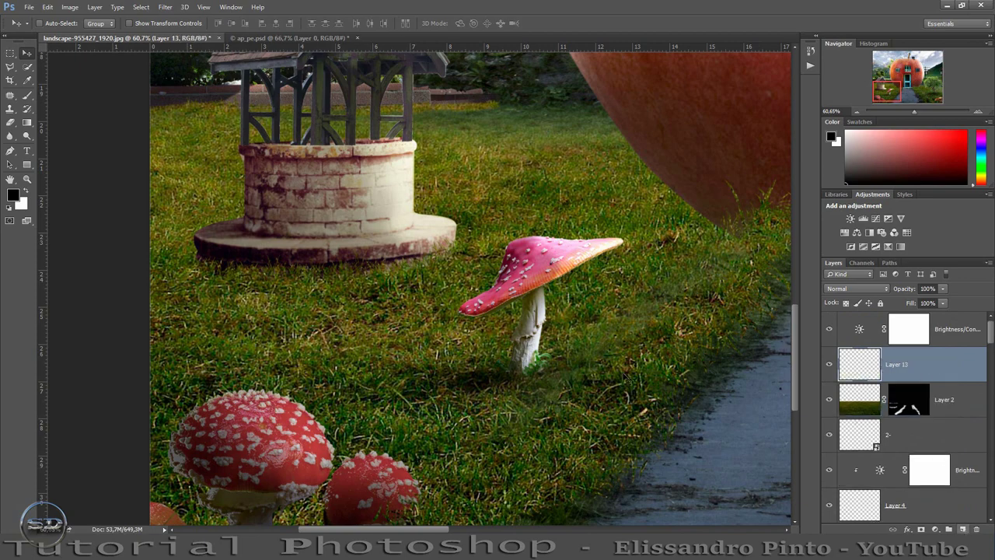
pyautogui.click(5, 69)
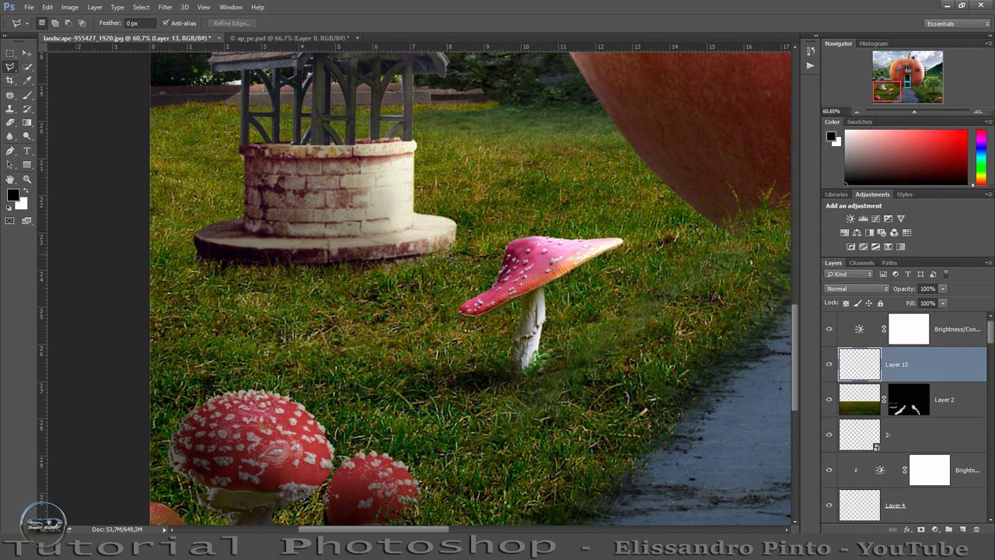
pyautogui.click(449, 256)
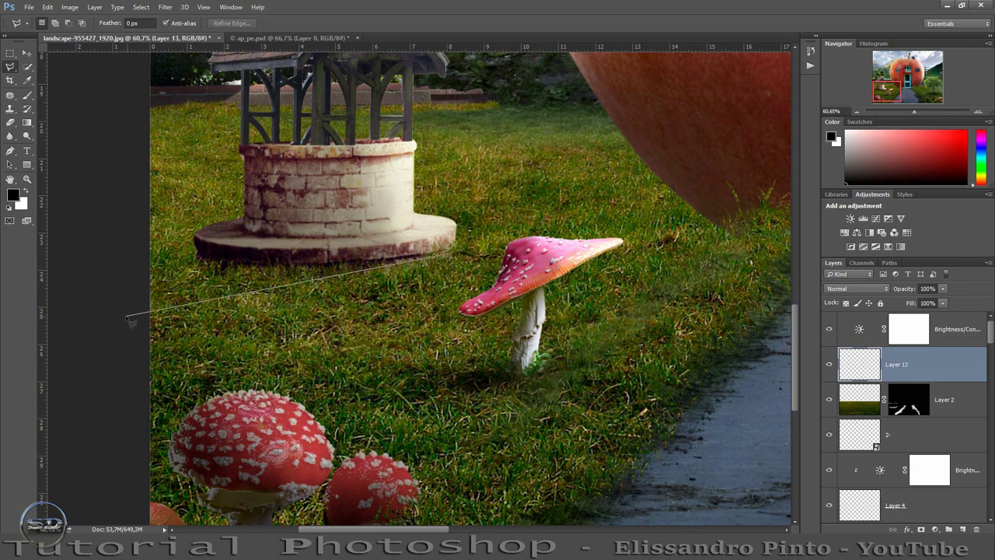
pyautogui.click(126, 316)
pyautogui.click(115, 235)
pyautogui.click(199, 254)
pyautogui.click(309, 263)
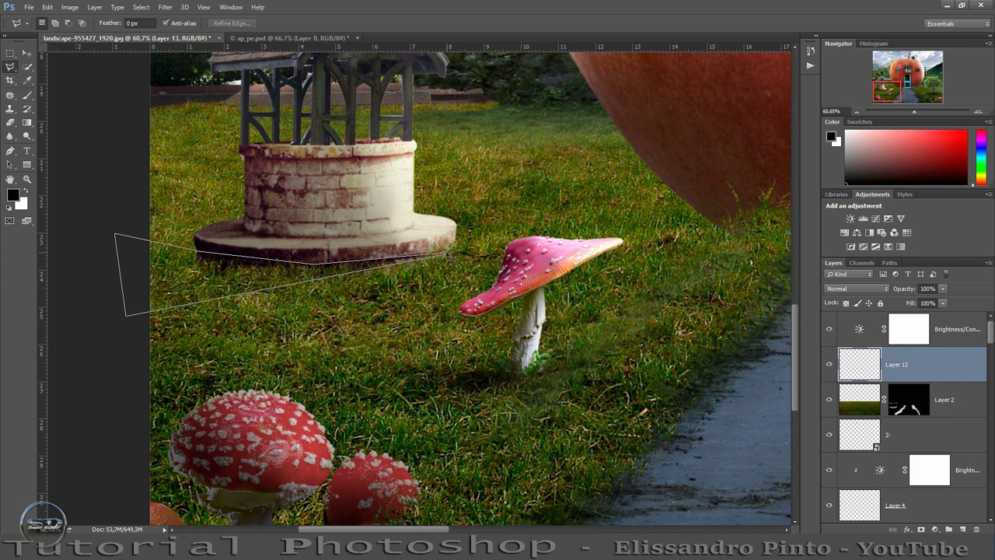
pyautogui.doubleClick(450, 256)
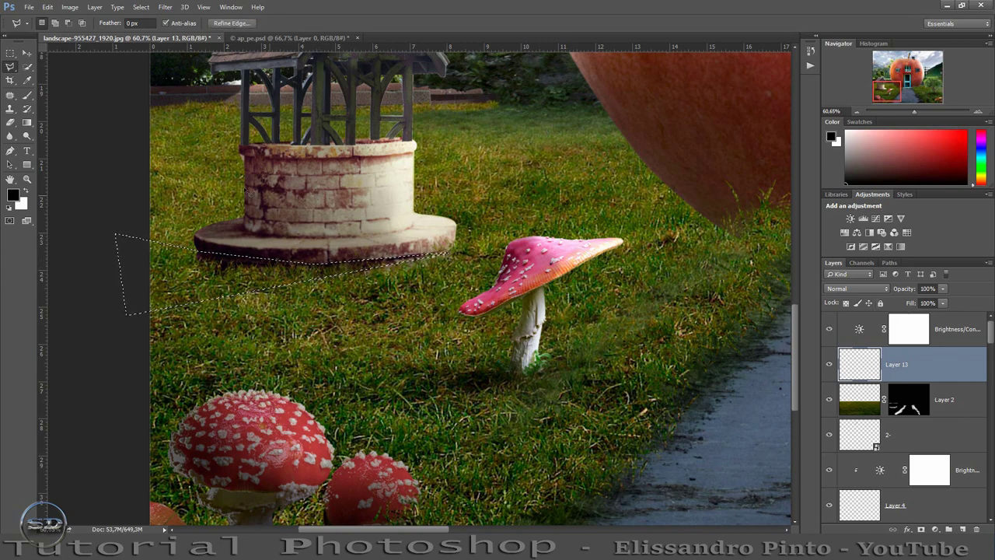
# Fill the selection black, deselect, apply Gaussian Blur, and lower the layer's fill to 12%
pyautogui.click(27, 122)
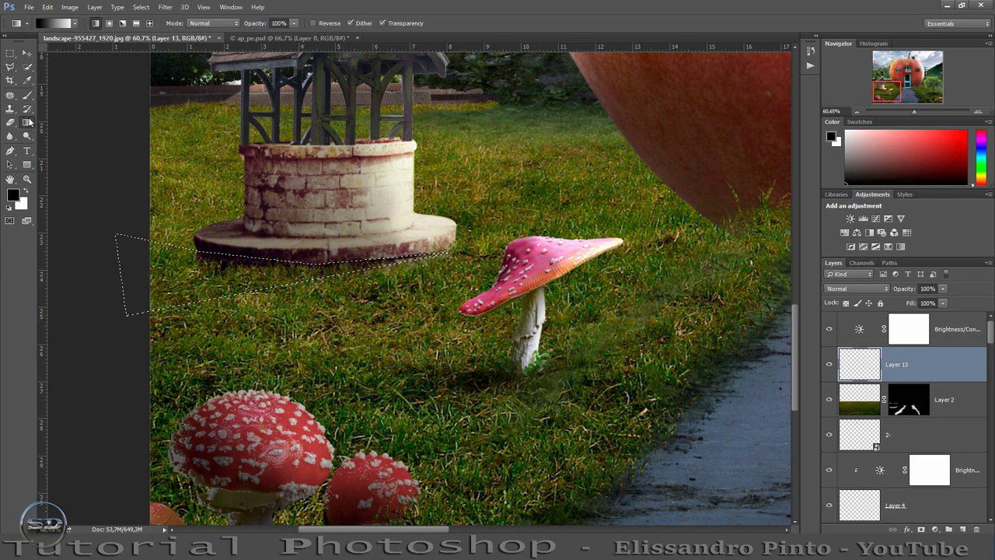
pyautogui.rightClick(27, 122)
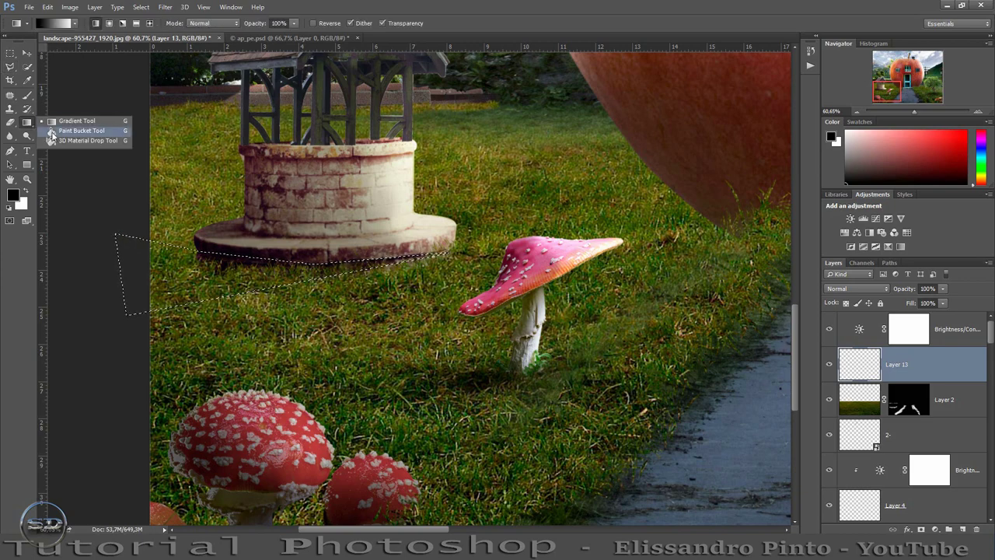
pyautogui.click(52, 131)
pyautogui.click(179, 270)
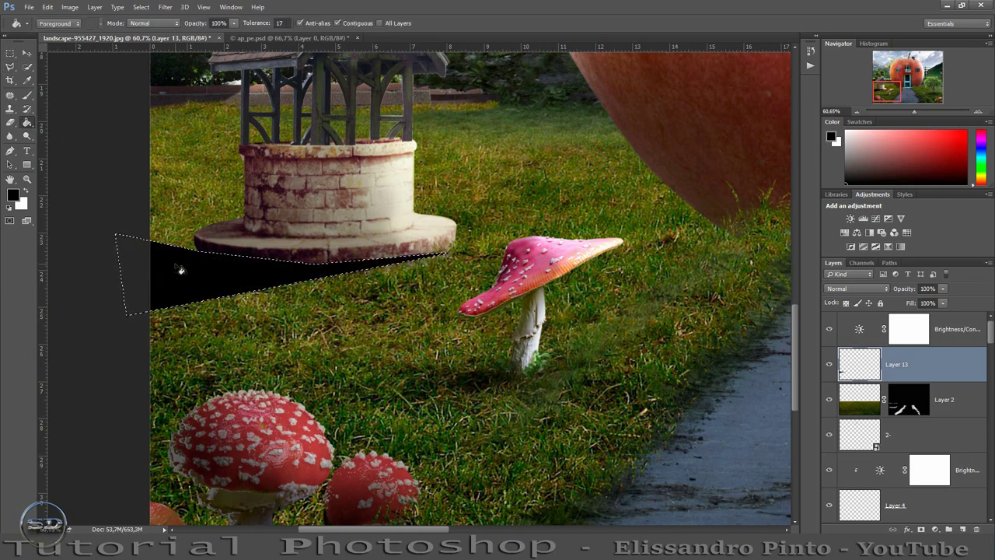
pyautogui.hotkey('ctrl', 'd')
pyautogui.click(166, 7)
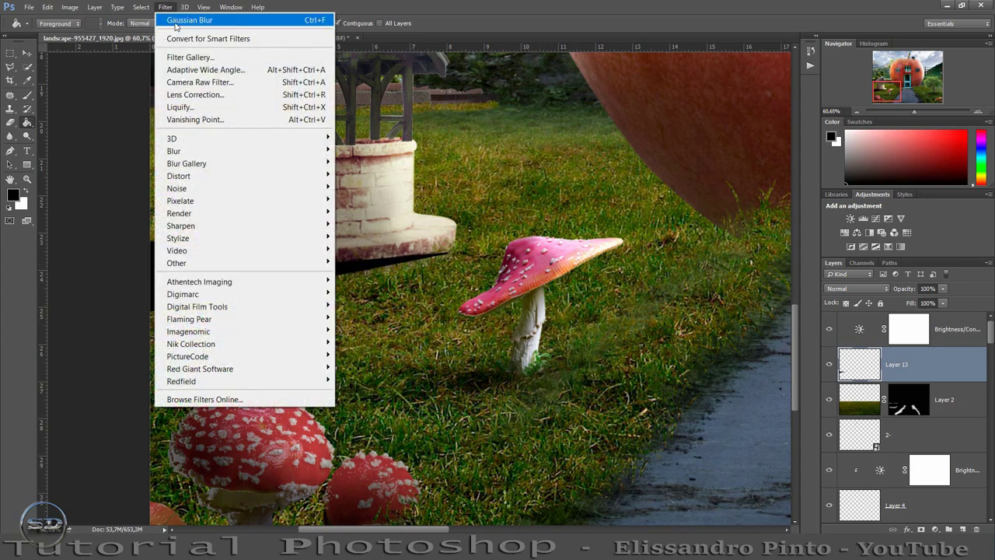
pyautogui.click(175, 21)
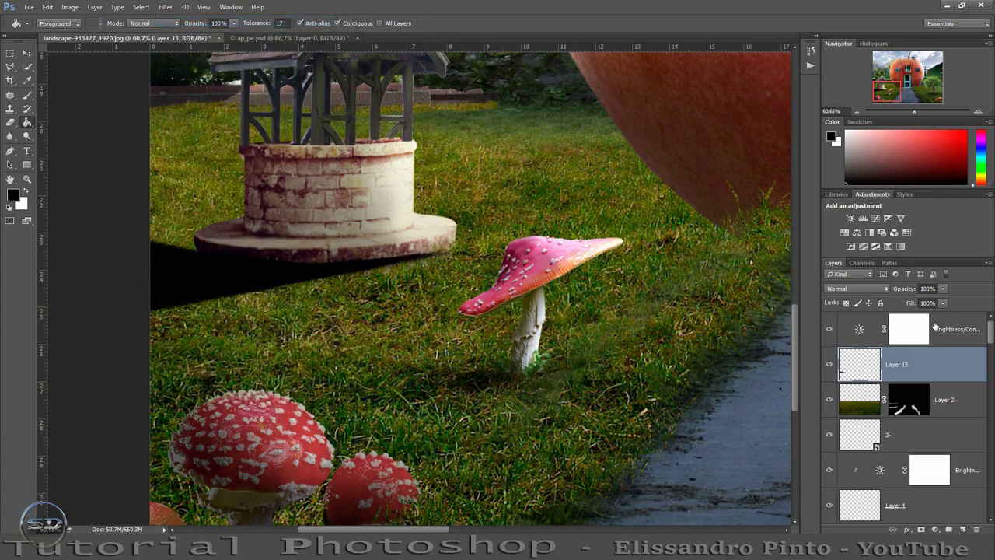
pyautogui.moveTo(911, 303); pyautogui.dragTo(869, 303)
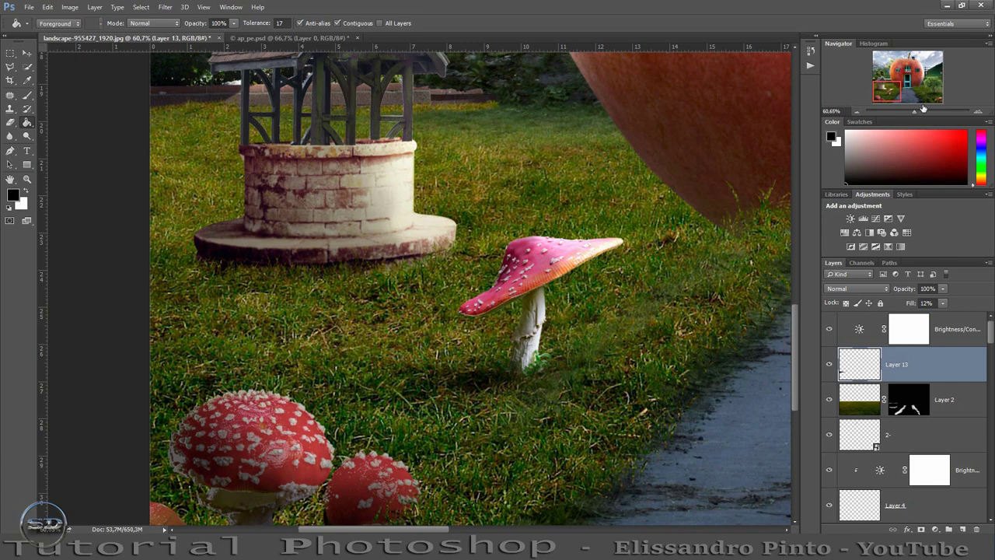
# Zoom and pan to the tree beside the path and select its arbol25-raster layer
pyautogui.moveTo(916, 112); pyautogui.dragTo(906, 114)
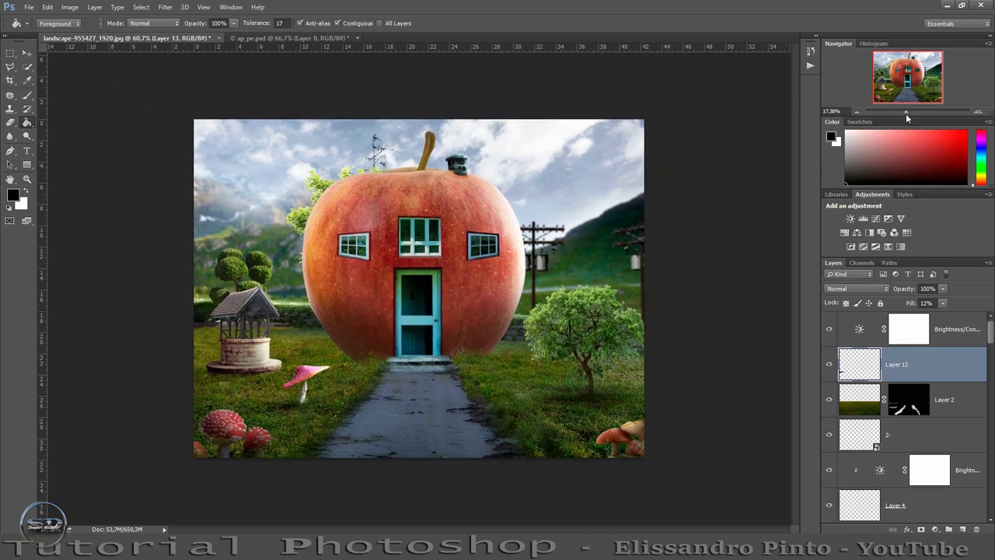
pyautogui.click(974, 323)
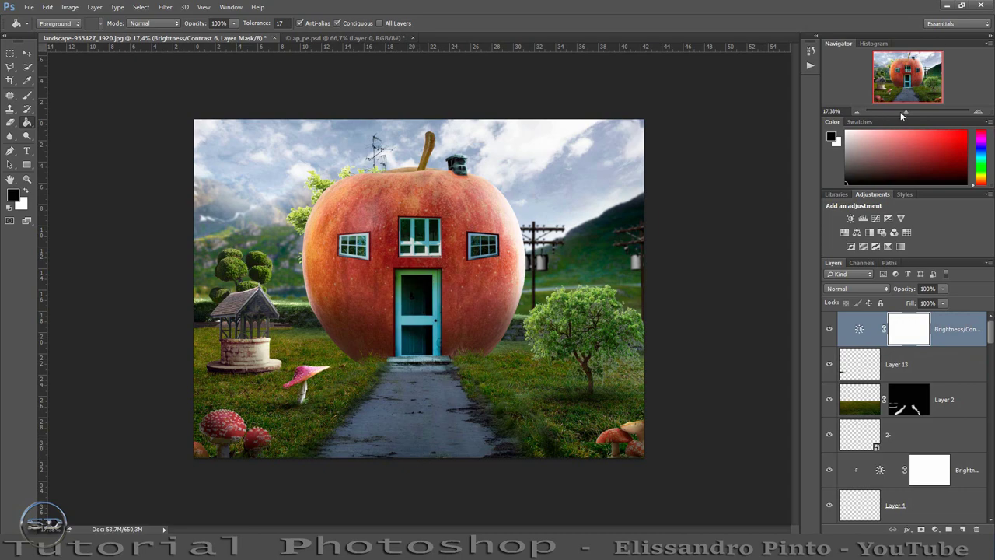
pyautogui.moveTo(907, 110); pyautogui.dragTo(919, 111)
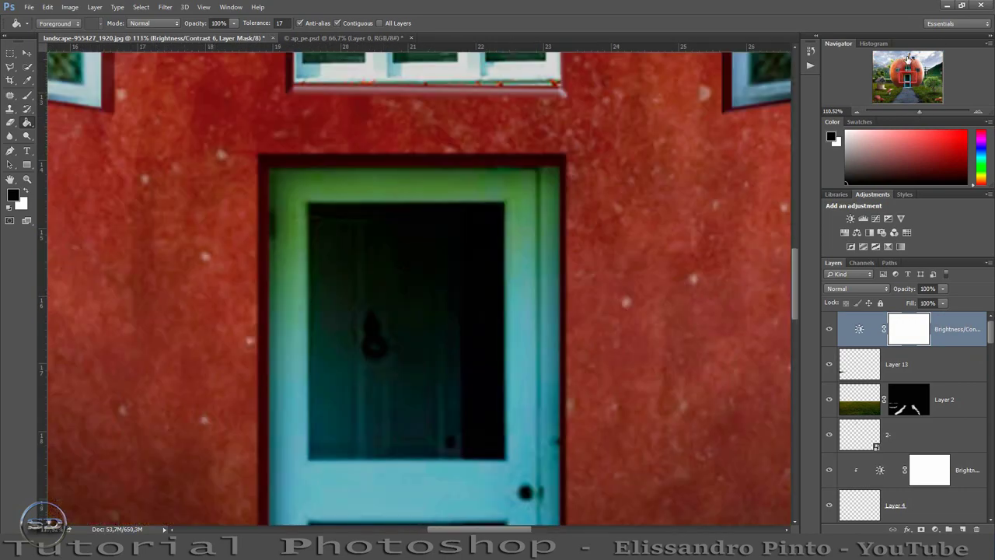
pyautogui.moveTo(905, 70); pyautogui.dragTo(933, 75)
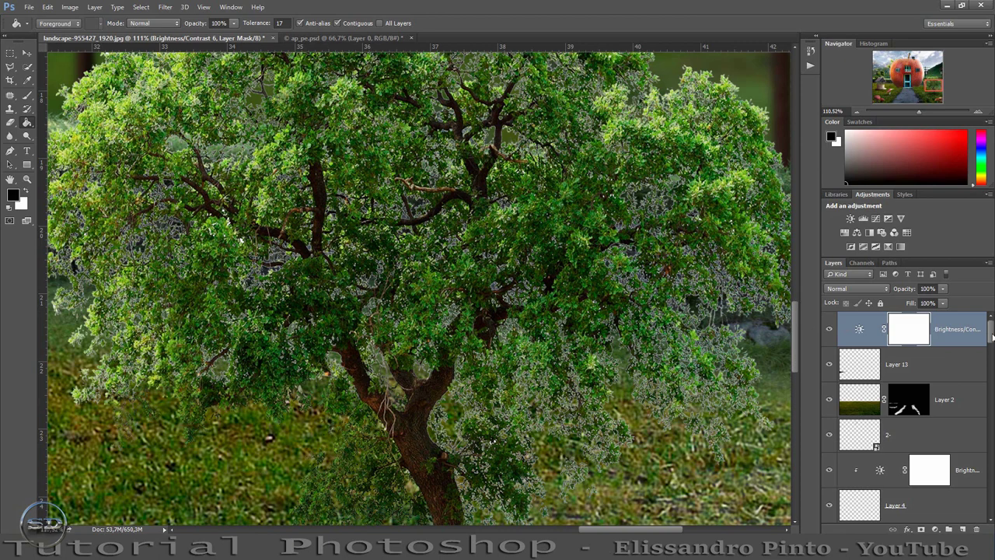
pyautogui.moveTo(993, 337); pyautogui.dragTo(990, 356)
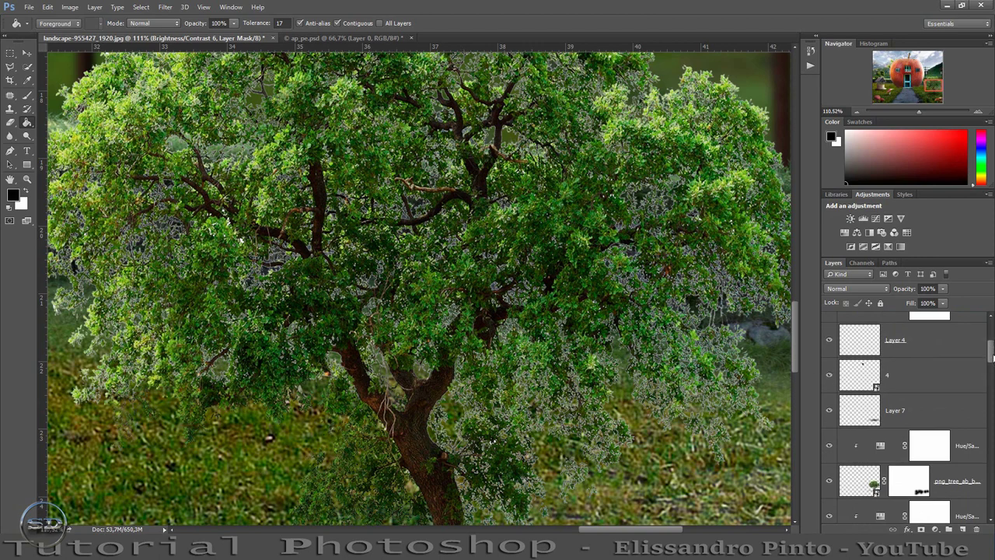
pyautogui.moveTo(992, 356); pyautogui.dragTo(991, 378)
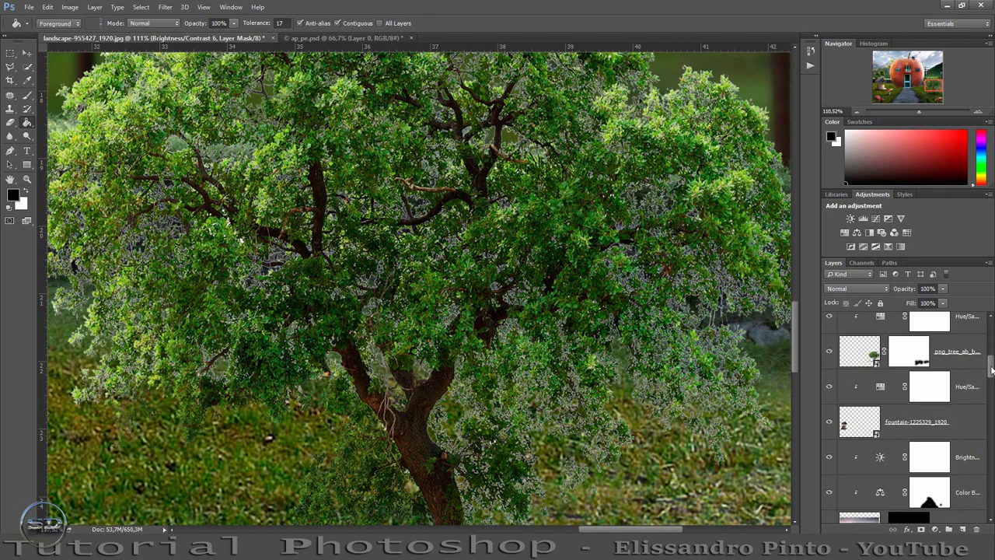
pyautogui.moveTo(992, 370); pyautogui.dragTo(989, 406)
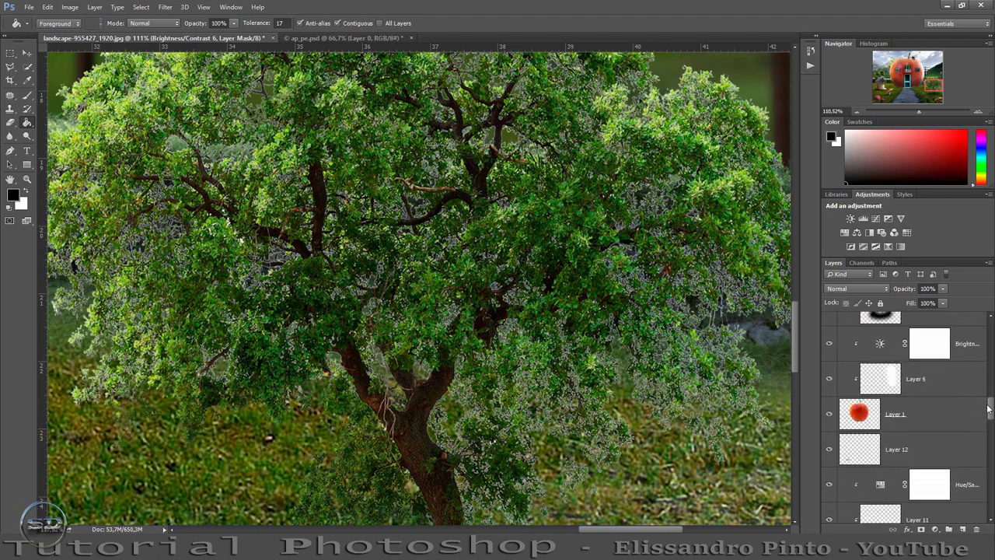
pyautogui.moveTo(993, 408); pyautogui.dragTo(992, 463)
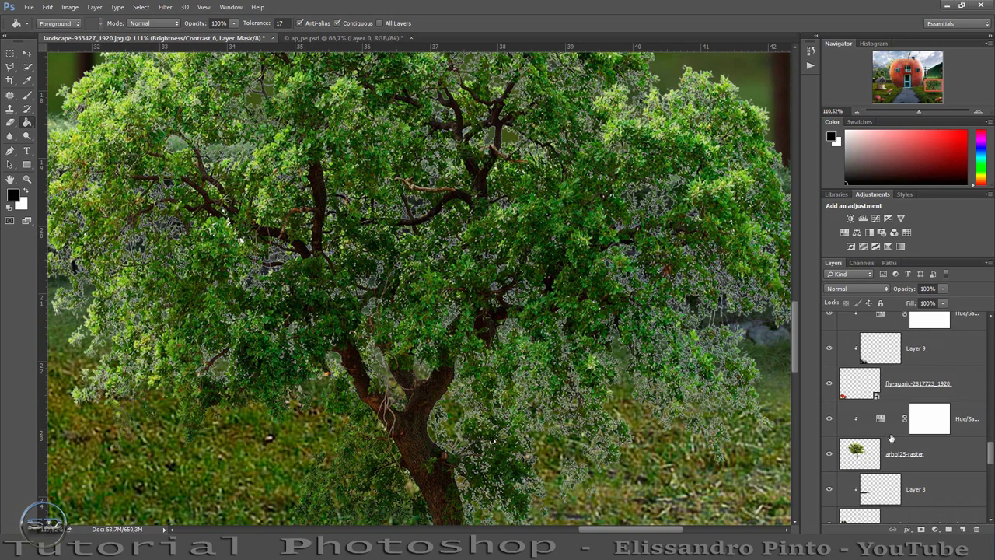
pyautogui.click(861, 453)
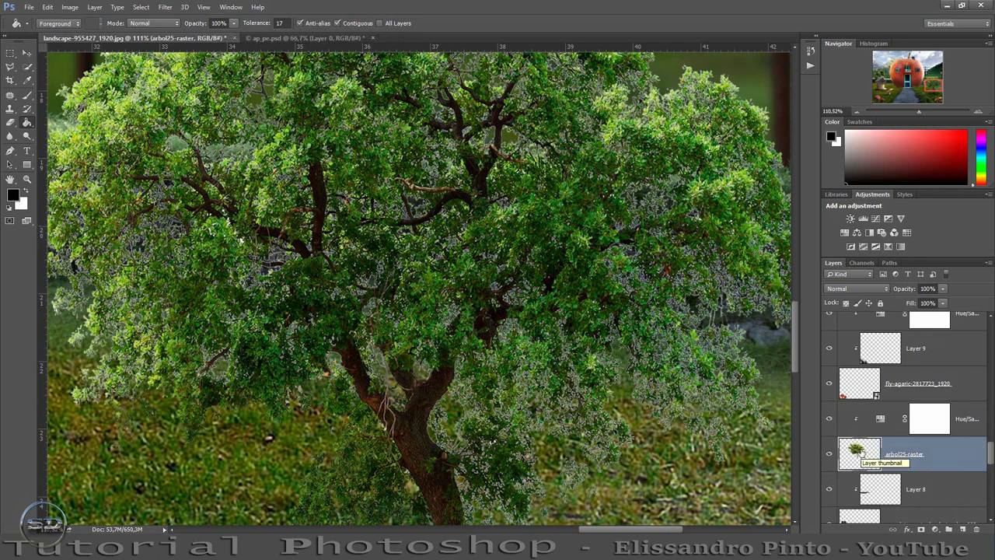
# Add a Brightness/Contrast adjustment above arbol25-raster, set Brightness to -30, and toggle it to compare
pyautogui.click(850, 218)
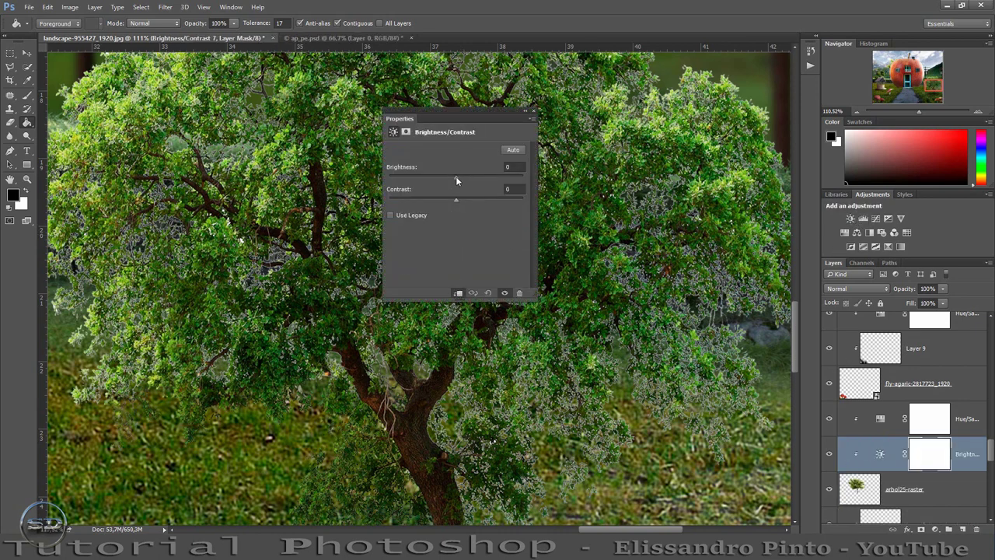
pyautogui.moveTo(455, 177); pyautogui.dragTo(495, 174)
pyautogui.moveTo(464, 171); pyautogui.dragTo(442, 178)
pyautogui.click(532, 112)
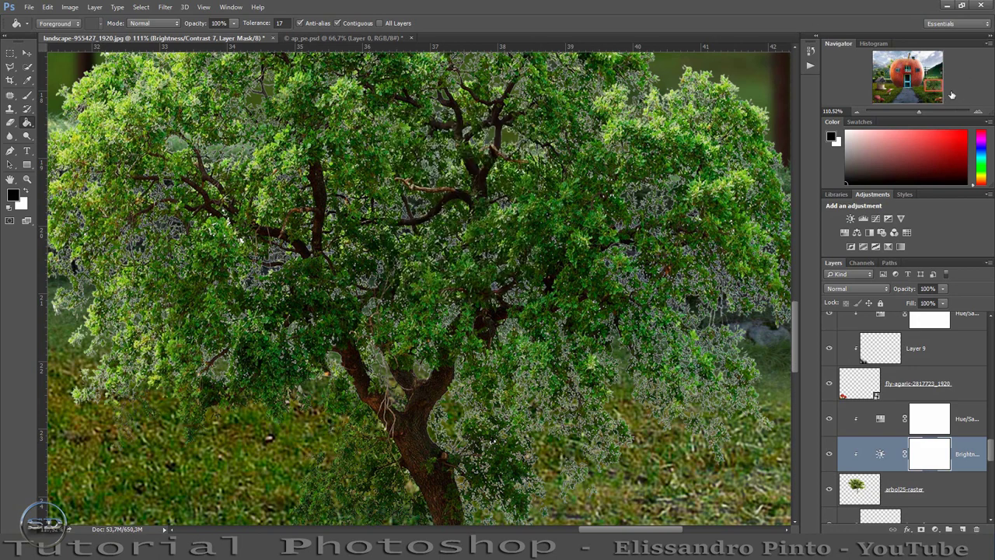
pyautogui.click(931, 83)
pyautogui.moveTo(930, 83); pyautogui.dragTo(900, 66)
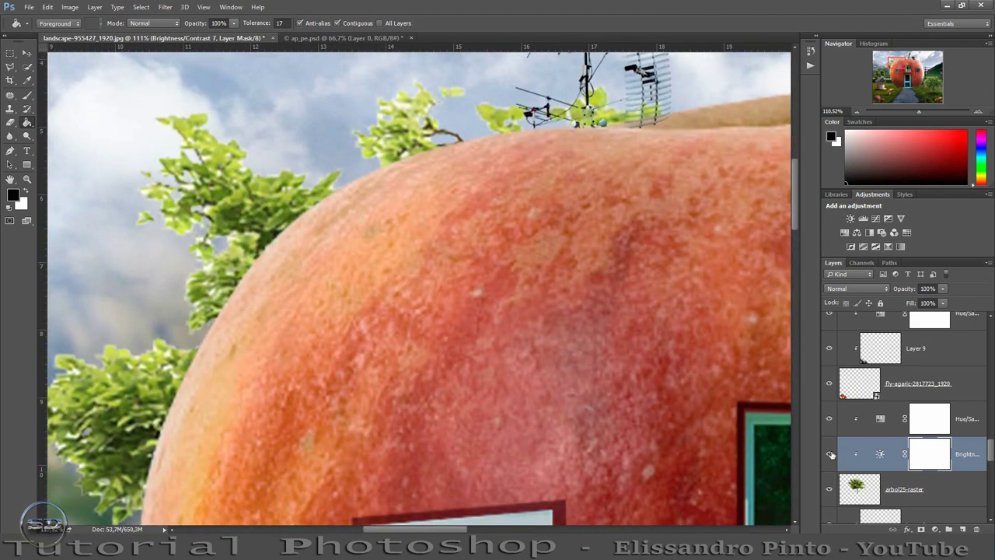
pyautogui.click(828, 454)
pyautogui.click(829, 455)
# Paint black on the adjustment's mask with a soft round brush to hide part of the darkening
pyautogui.click(28, 94)
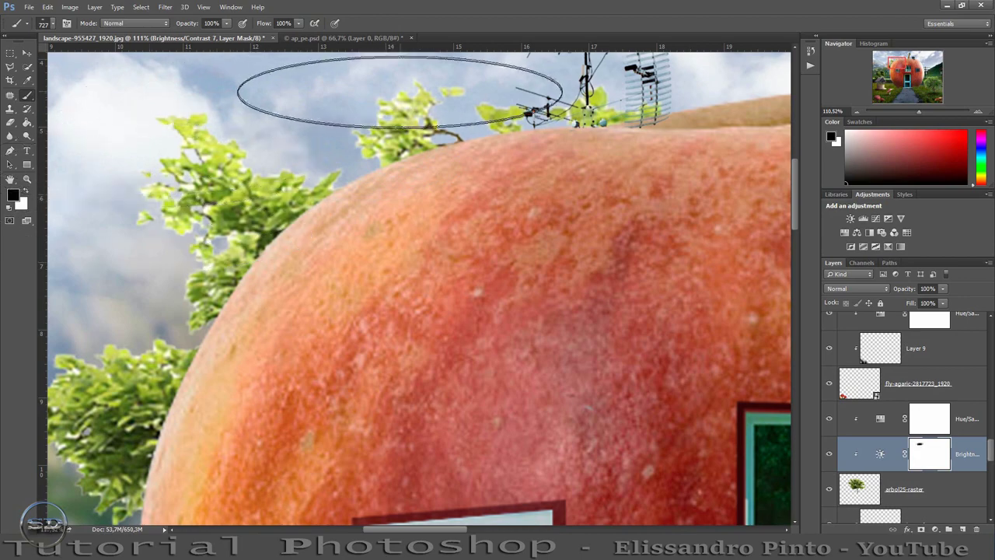
pyautogui.moveTo(370, 91); pyautogui.dragTo(406, 91)
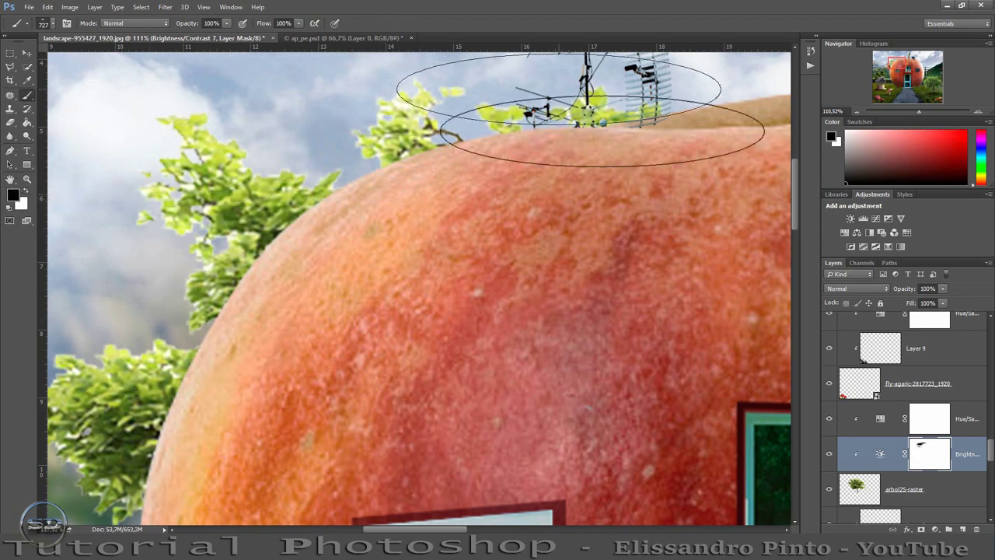
pyautogui.rightClick(491, 239)
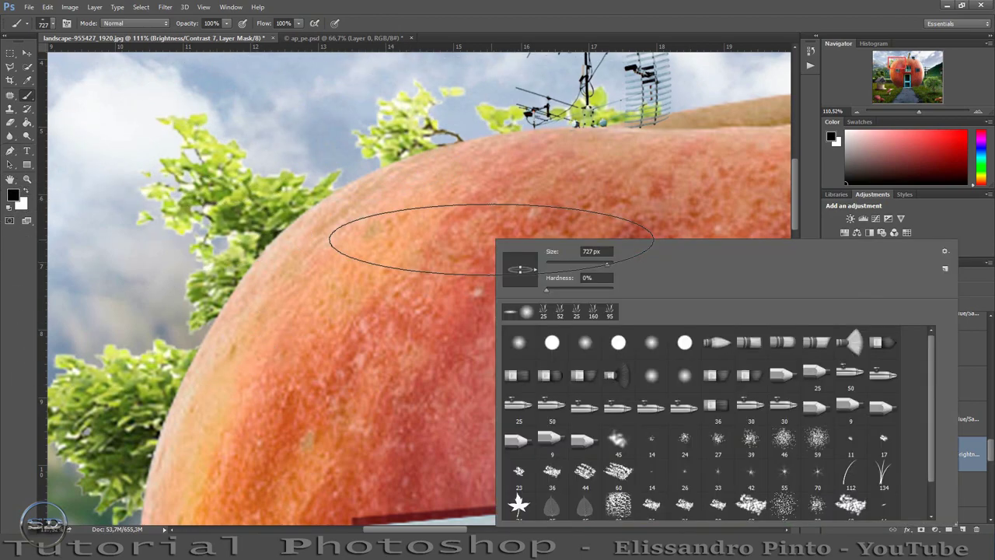
pyautogui.click(527, 311)
pyautogui.click(644, 4)
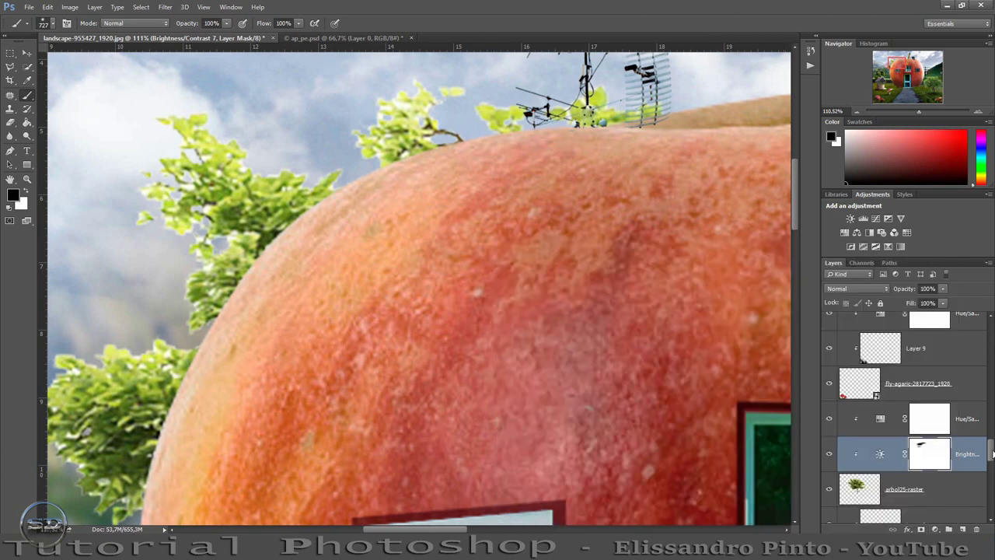
pyautogui.moveTo(992, 454)
pyautogui.mouseDown()
pyautogui.moveTo(991, 495)
pyautogui.moveTo(991, 415)
pyautogui.mouseUp()
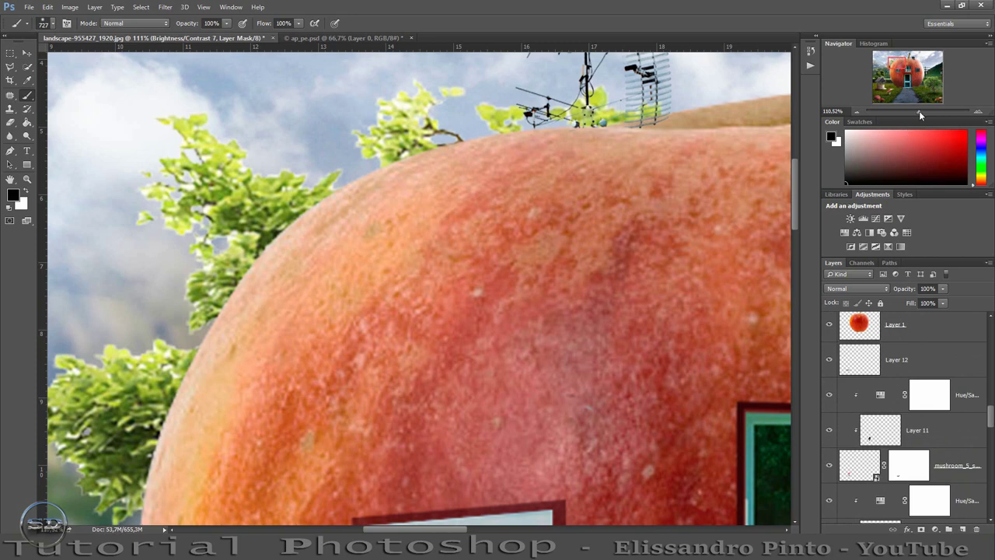
pyautogui.moveTo(920, 113); pyautogui.dragTo(904, 122)
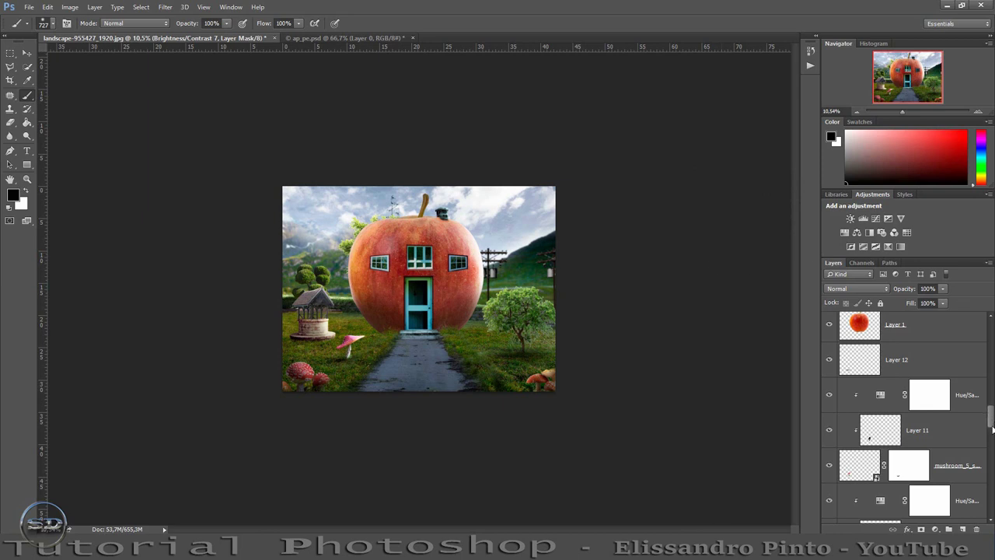
# Preview the mushroom with Layer 11 hidden then shown again, and select Layer 13
pyautogui.click(828, 434)
pyautogui.click(828, 434)
pyautogui.moveTo(991, 422); pyautogui.dragTo(991, 387)
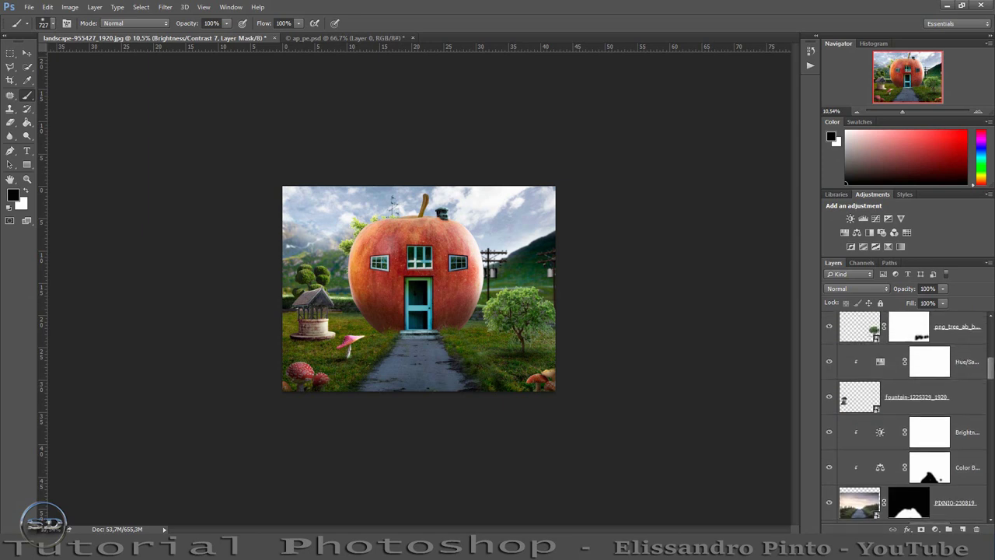
pyautogui.moveTo(992, 386); pyautogui.dragTo(992, 346)
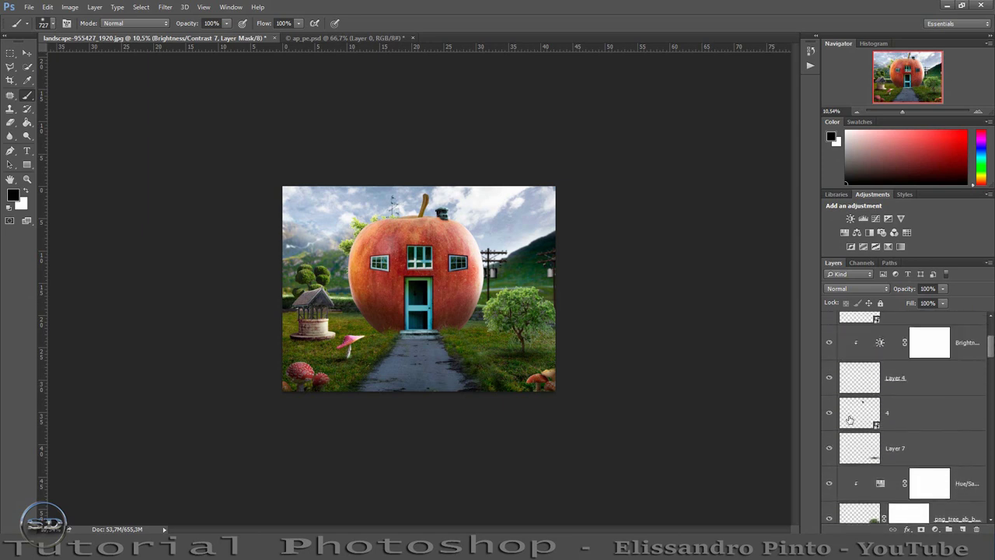
pyautogui.moveTo(992, 354); pyautogui.dragTo(992, 327)
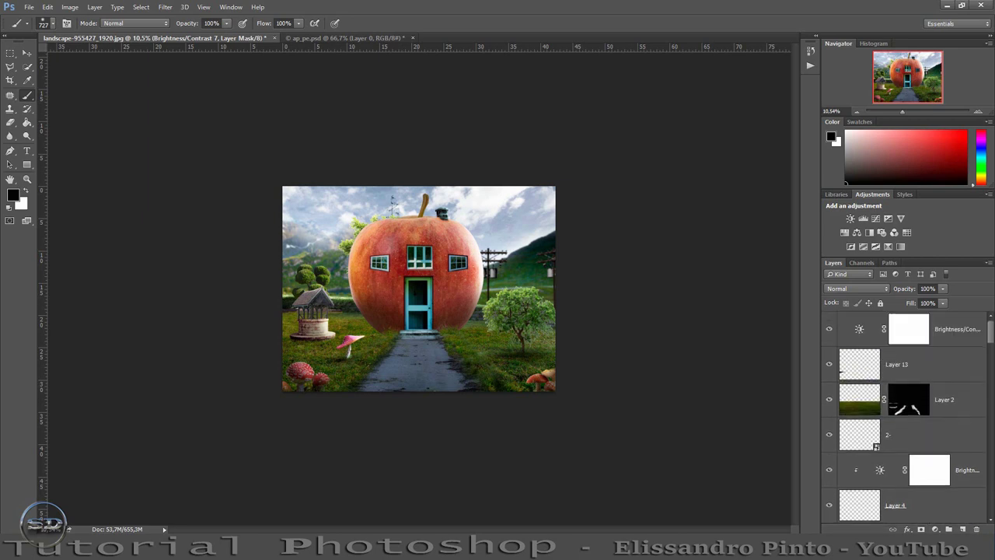
pyautogui.click(951, 366)
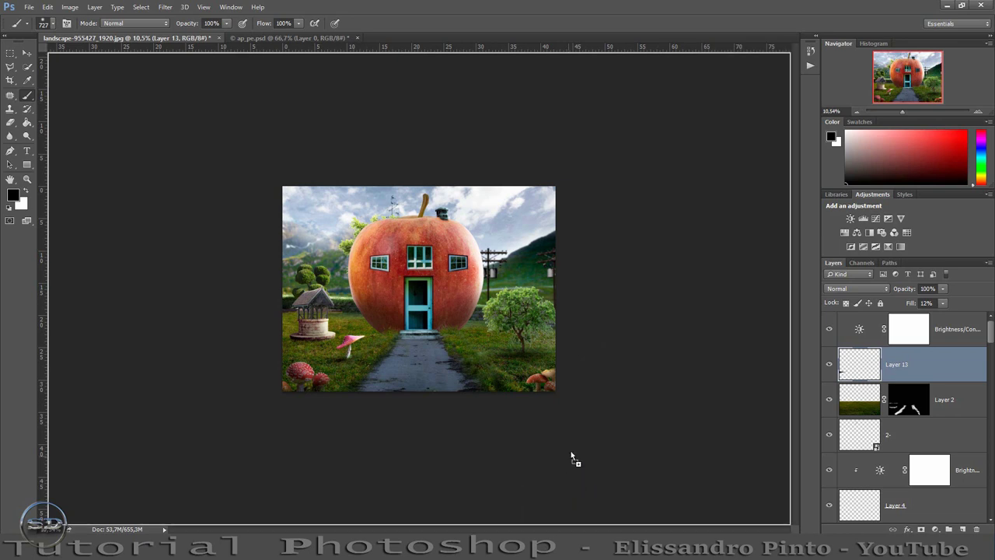
# Place the leafy plant PNG left of the doorstep, scaled to about 59.67% with linked proportions
pyautogui.moveTo(557, 509); pyautogui.dragTo(581, 401)
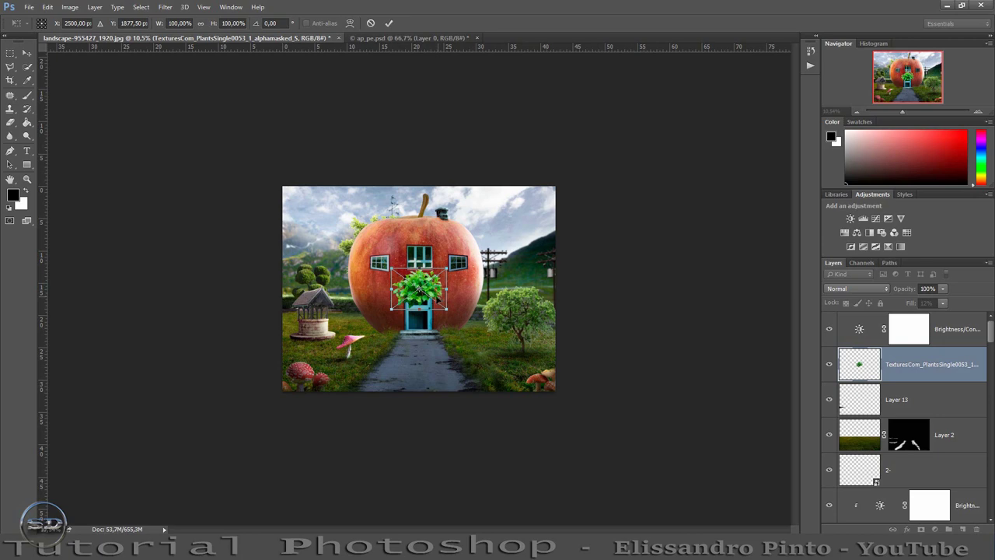
pyautogui.moveTo(438, 298); pyautogui.dragTo(398, 336)
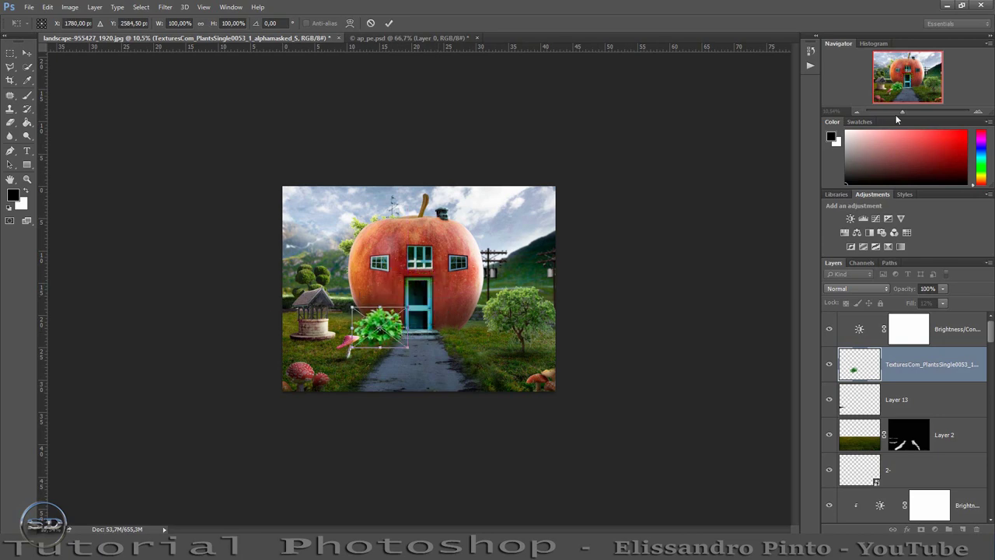
pyautogui.moveTo(906, 109)
pyautogui.mouseDown()
pyautogui.moveTo(924, 107)
pyautogui.moveTo(897, 90)
pyautogui.moveTo(918, 112)
pyautogui.mouseUp()
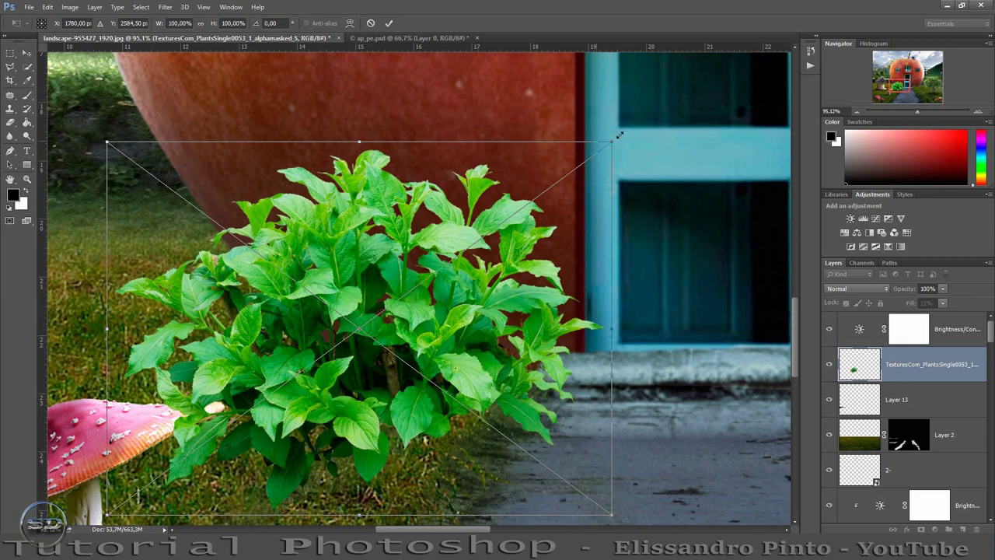
pyautogui.moveTo(613, 143); pyautogui.dragTo(410, 306)
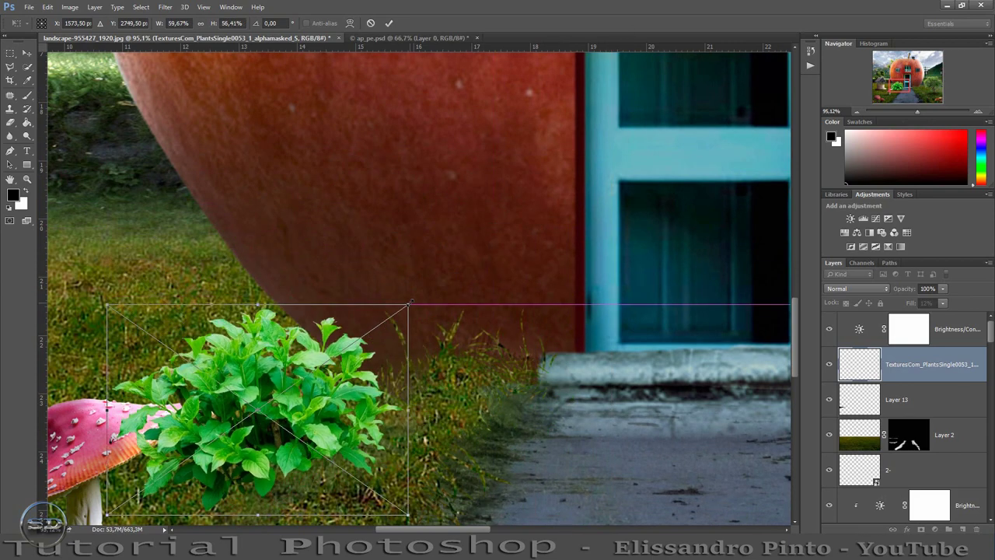
pyautogui.moveTo(368, 389)
pyautogui.mouseDown()
pyautogui.moveTo(445, 343)
pyautogui.moveTo(538, 314)
pyautogui.mouseUp()
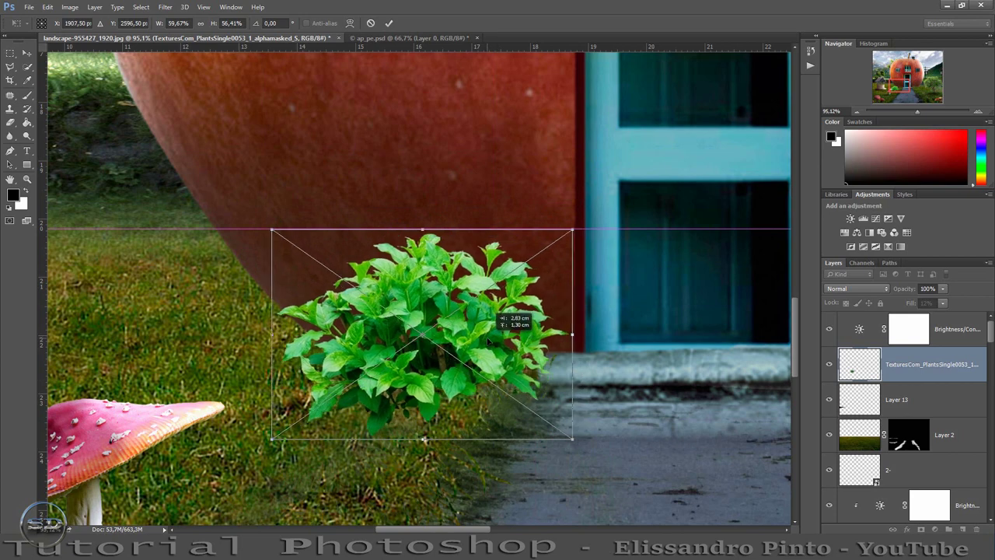
pyautogui.click(202, 25)
pyautogui.moveTo(437, 334); pyautogui.dragTo(416, 334)
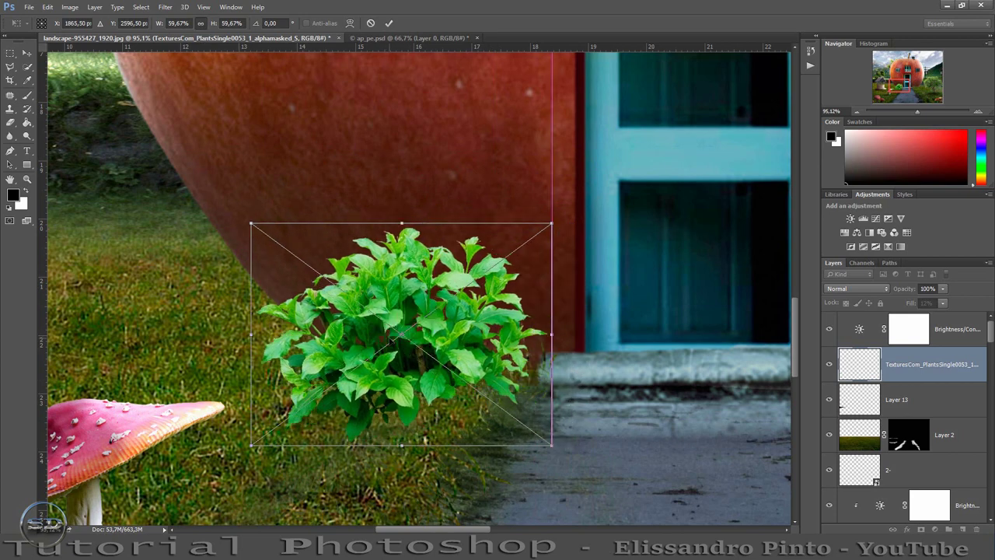
pyautogui.click(392, 24)
pyautogui.press('b')
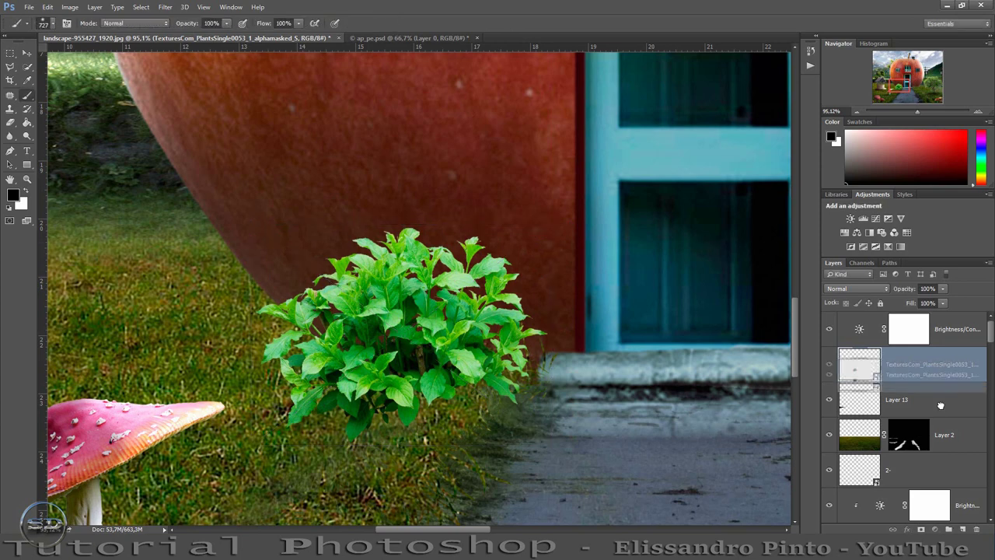
# Move the plant layer below the '2-' layer and clip a Hue/Saturation layer at Saturation -38
pyautogui.moveTo(943, 370); pyautogui.dragTo(933, 486)
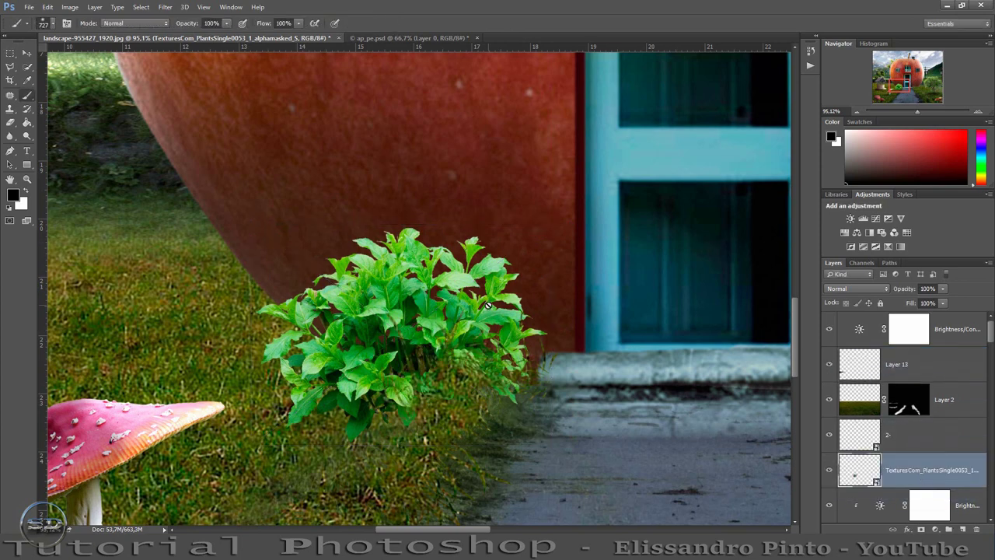
pyautogui.click(848, 235)
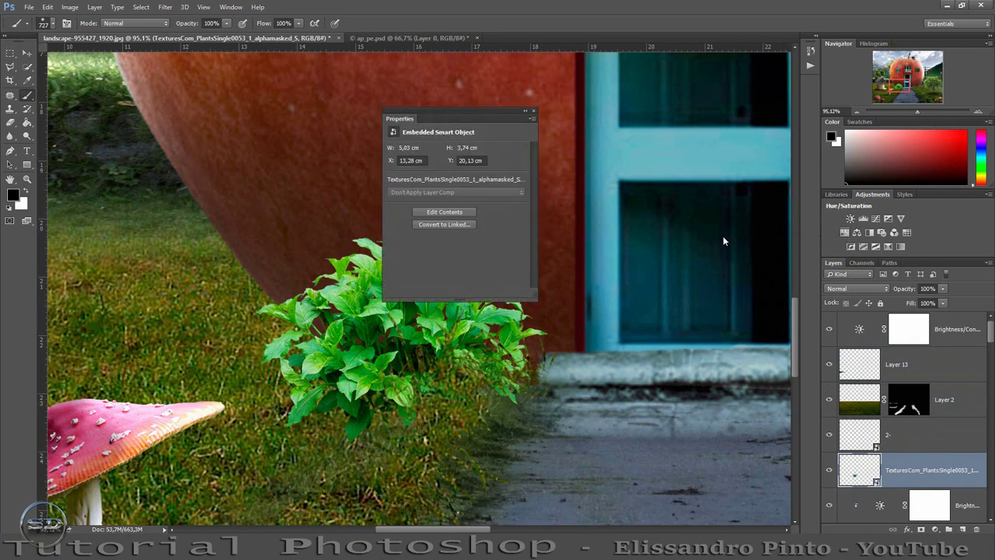
pyautogui.click(457, 295)
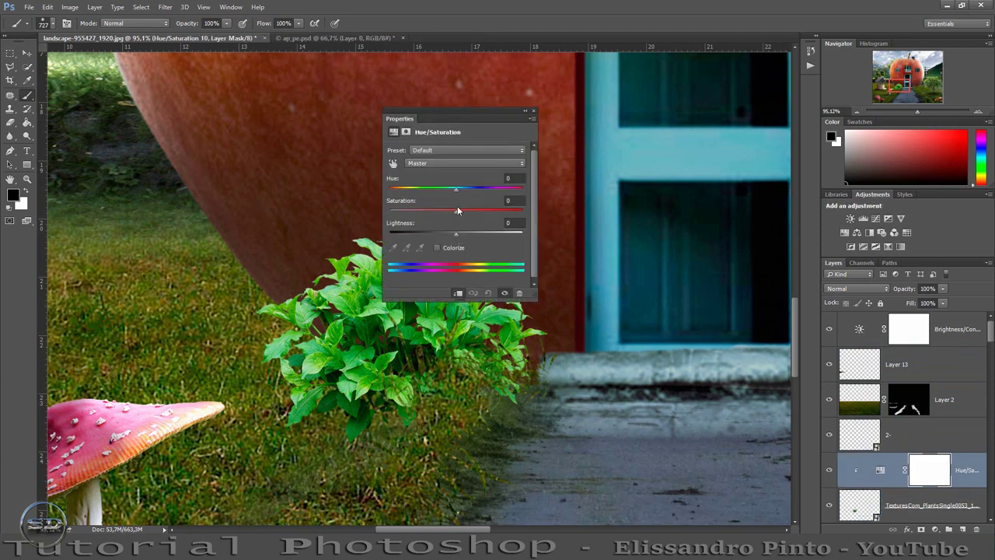
pyautogui.moveTo(456, 211); pyautogui.dragTo(432, 213)
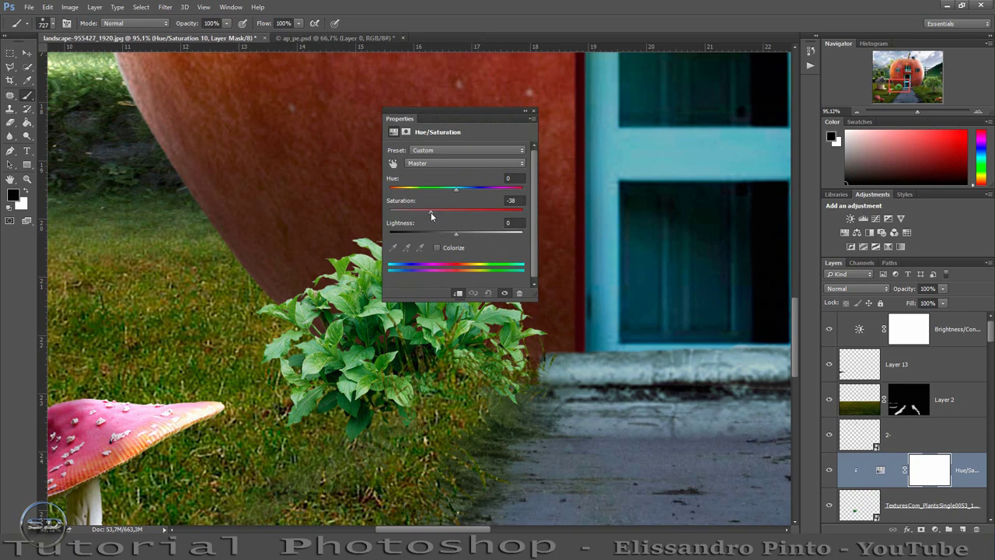
pyautogui.click(534, 115)
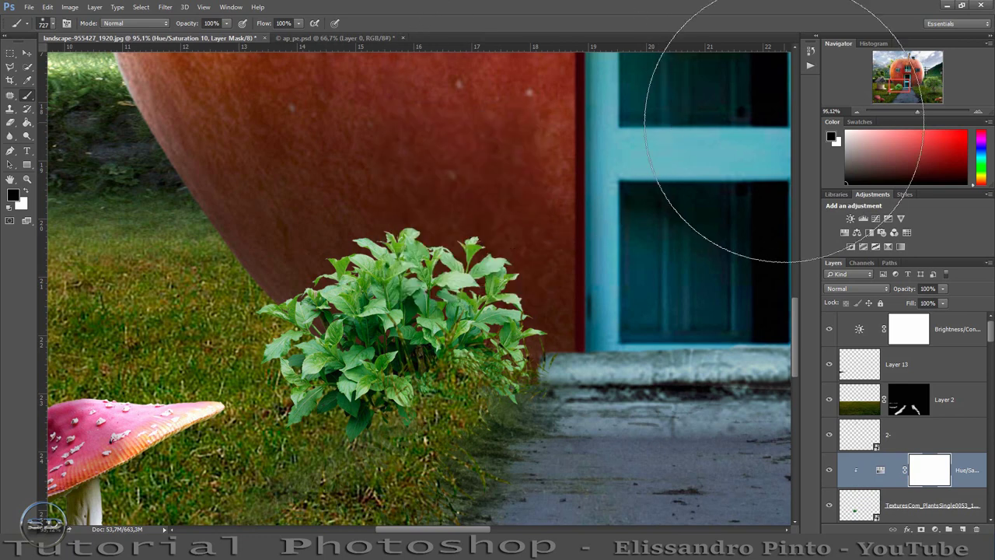
# Darken the plant with a clipped Brightness/Contrast layer at Brightness -38
pyautogui.click(858, 507)
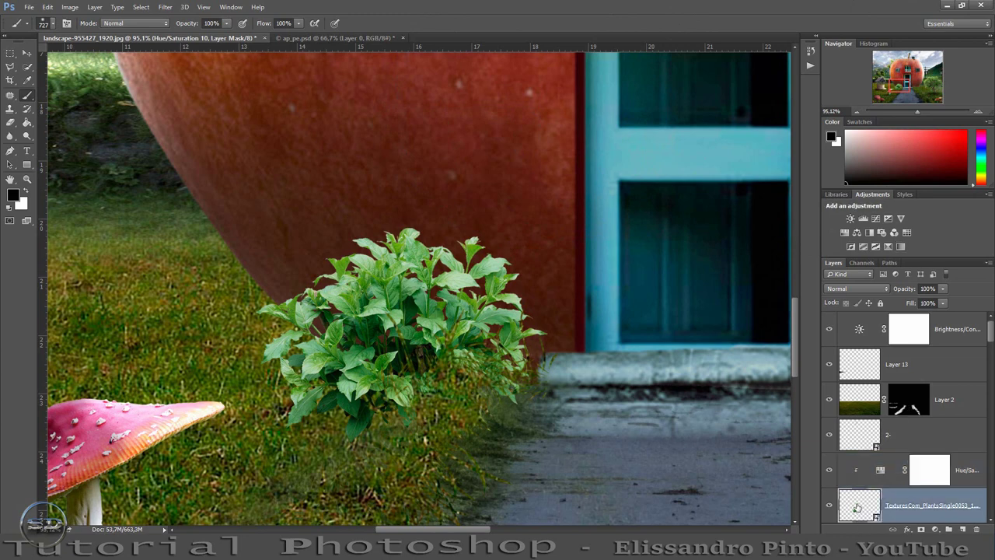
pyautogui.click(850, 221)
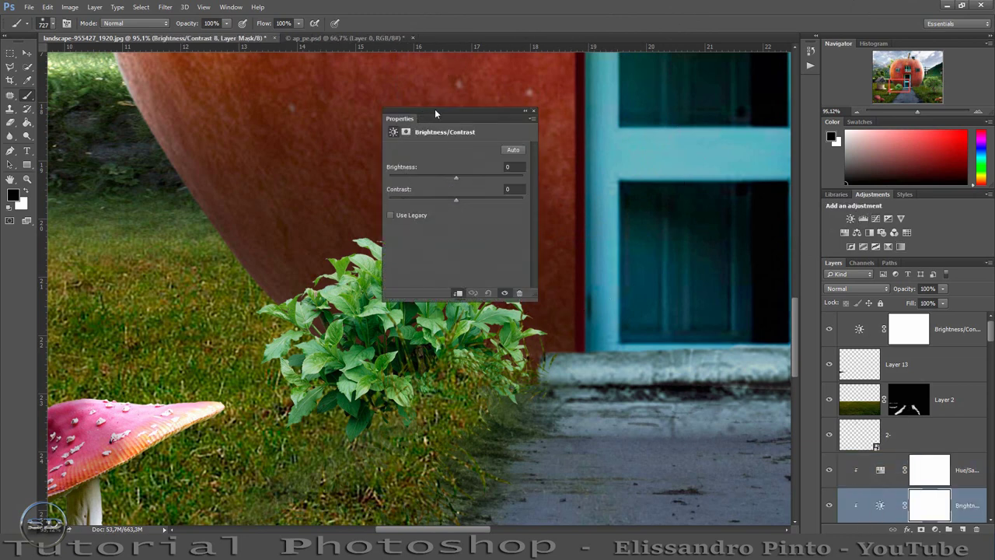
pyautogui.moveTo(436, 114); pyautogui.dragTo(551, 115)
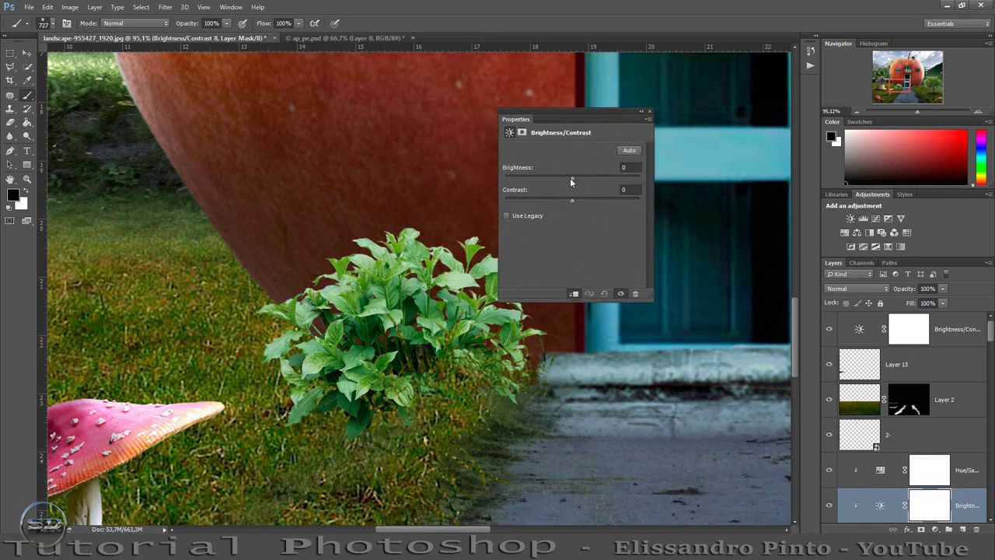
pyautogui.moveTo(570, 178); pyautogui.dragTo(555, 180)
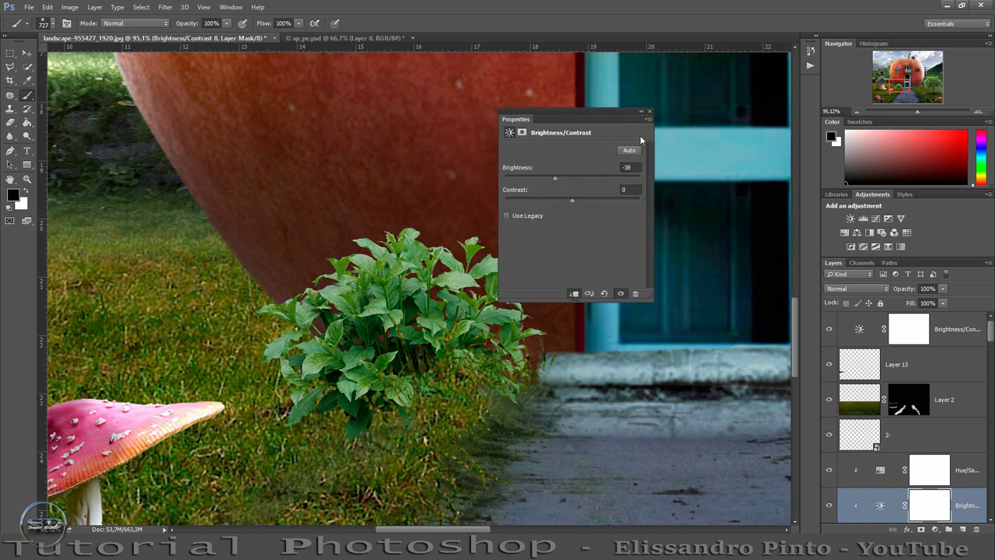
pyautogui.click(651, 114)
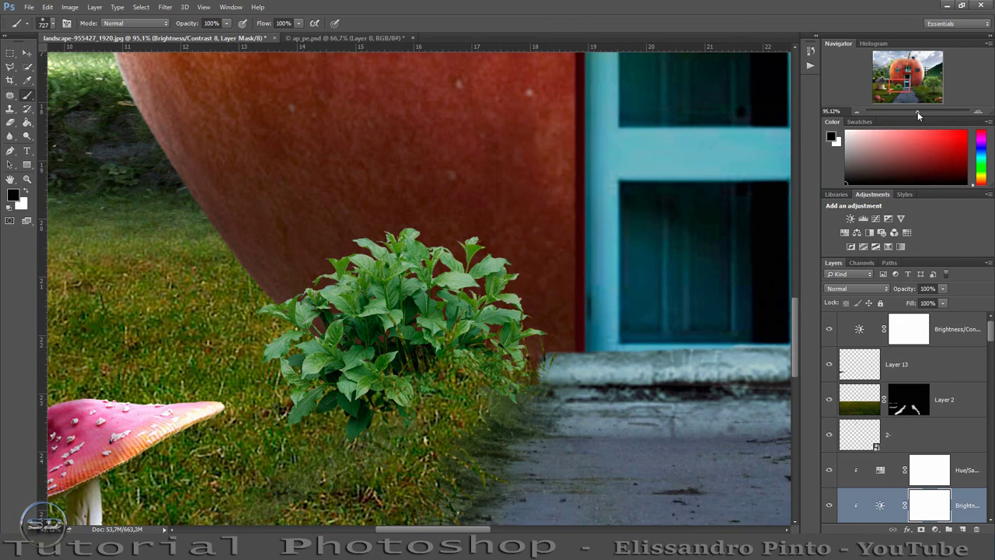
pyautogui.moveTo(921, 112); pyautogui.dragTo(908, 114)
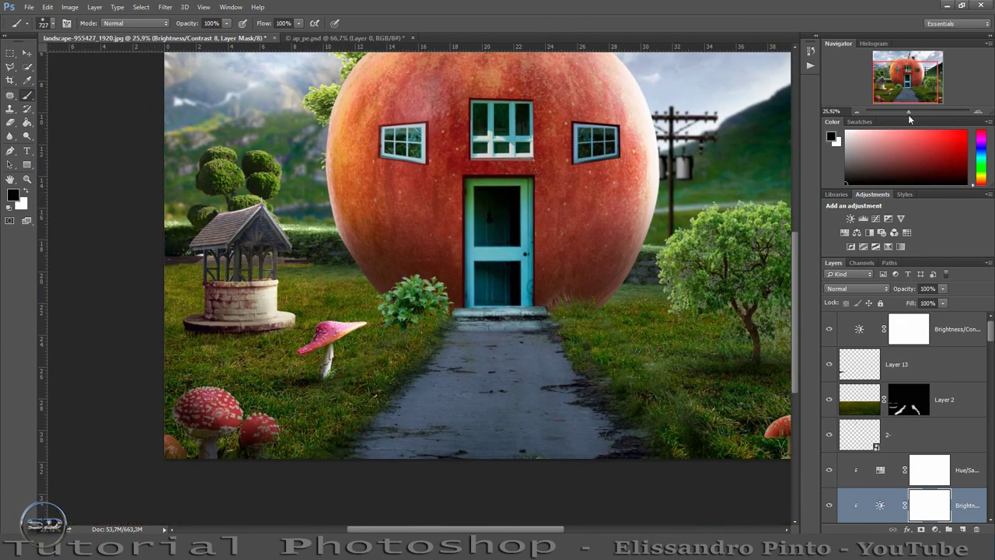
# Place the second plant PNG at 52.93% scale on the grass right of the doorstep
pyautogui.click(962, 473)
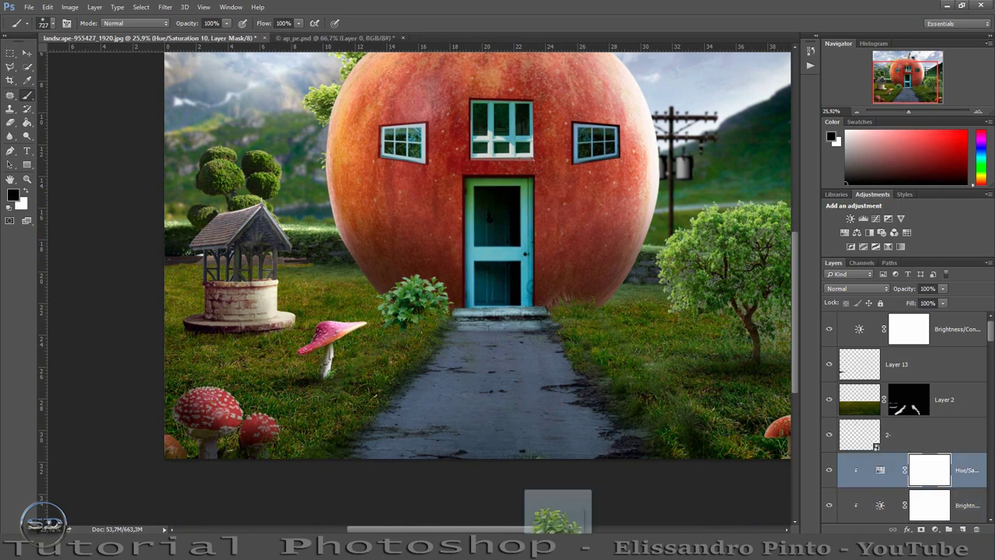
pyautogui.moveTo(556, 510); pyautogui.dragTo(594, 351)
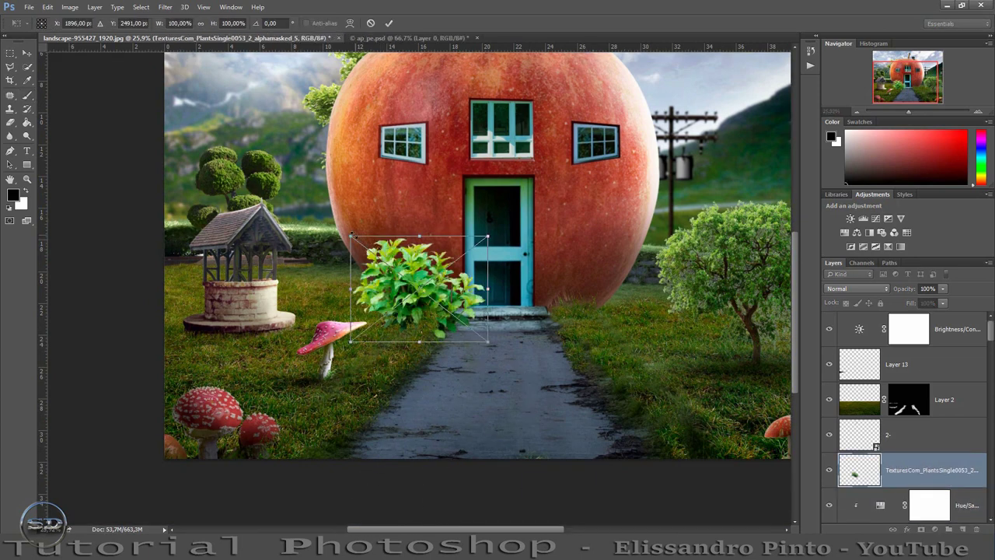
pyautogui.moveTo(349, 236); pyautogui.dragTo(415, 285)
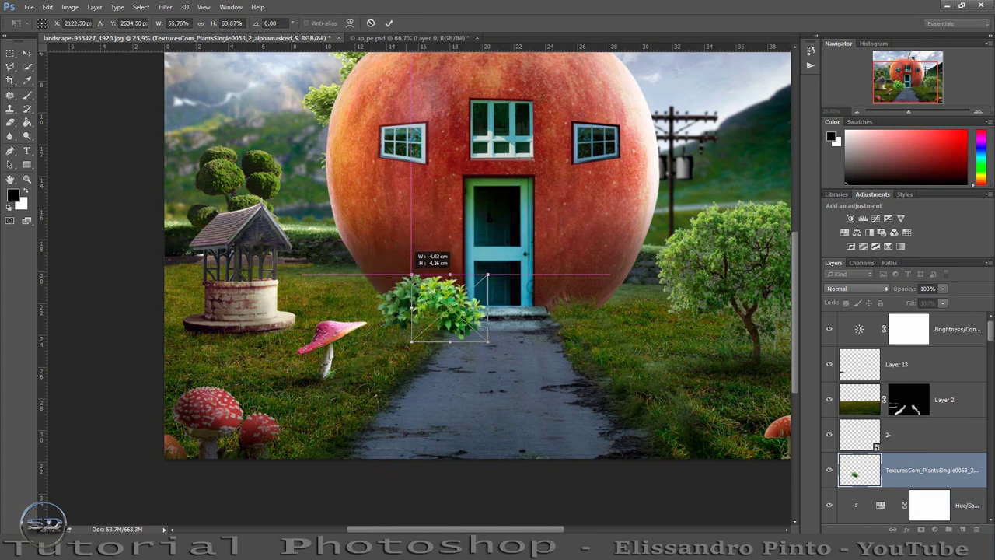
pyautogui.click(202, 23)
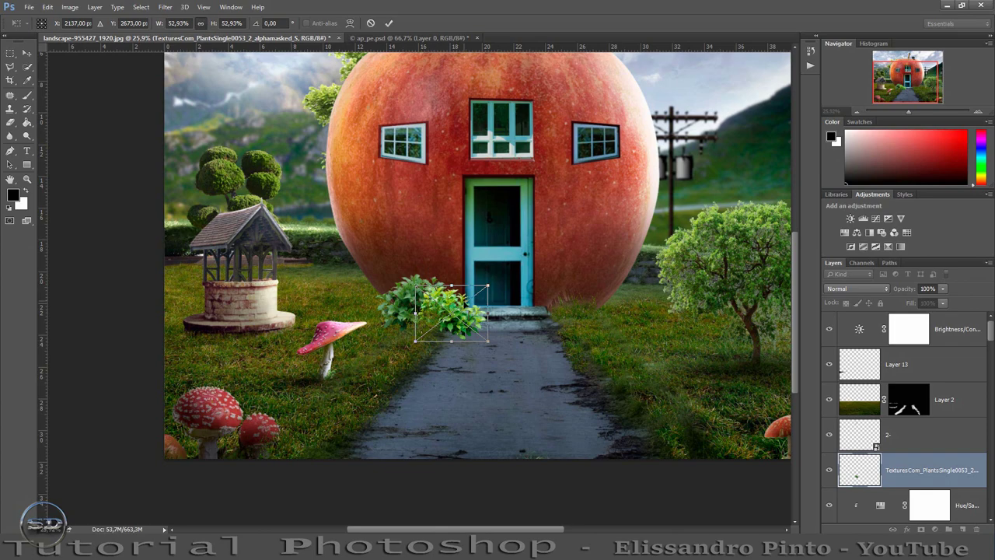
pyautogui.moveTo(473, 319); pyautogui.dragTo(600, 308)
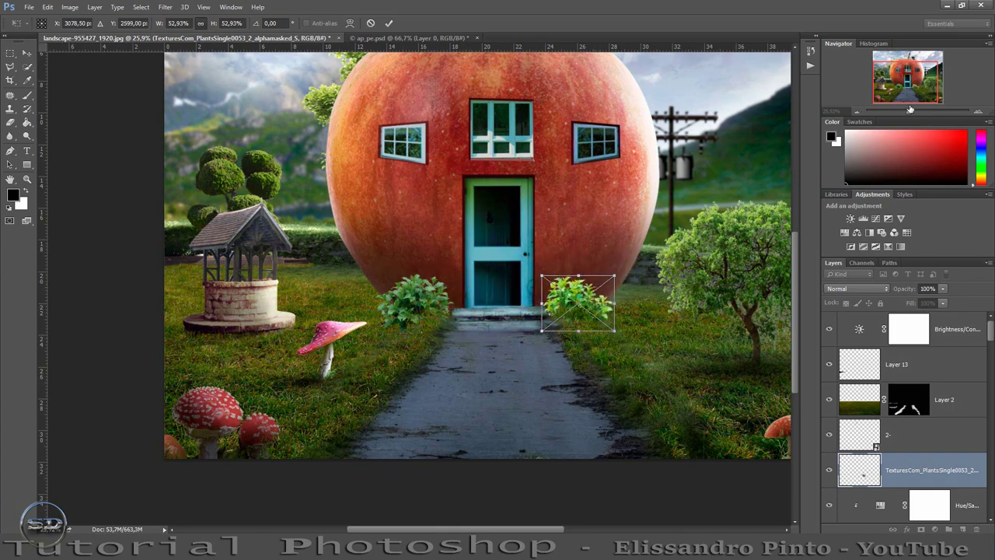
pyautogui.moveTo(909, 109)
pyautogui.mouseDown()
pyautogui.moveTo(919, 109)
pyautogui.moveTo(914, 92)
pyautogui.mouseUp()
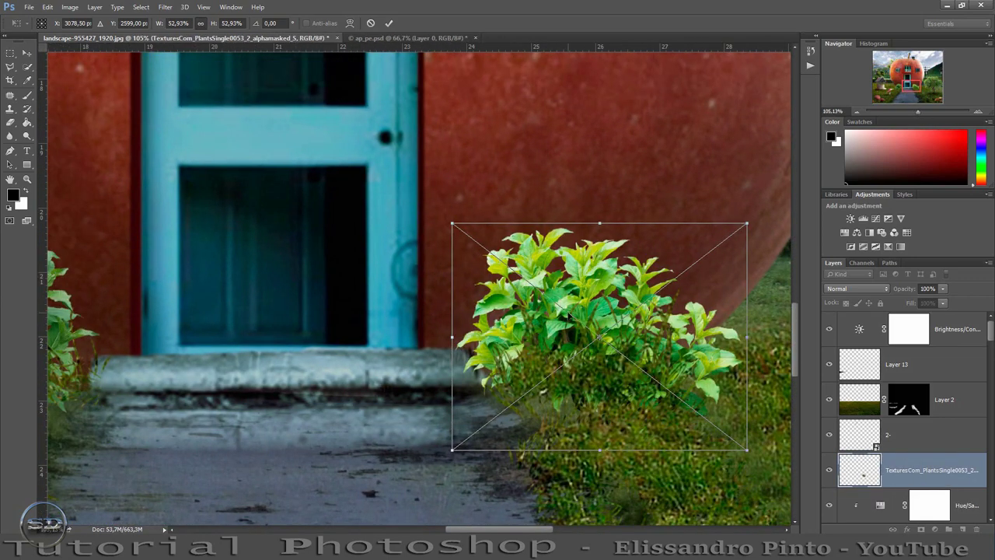
pyautogui.moveTo(569, 315); pyautogui.dragTo(577, 310)
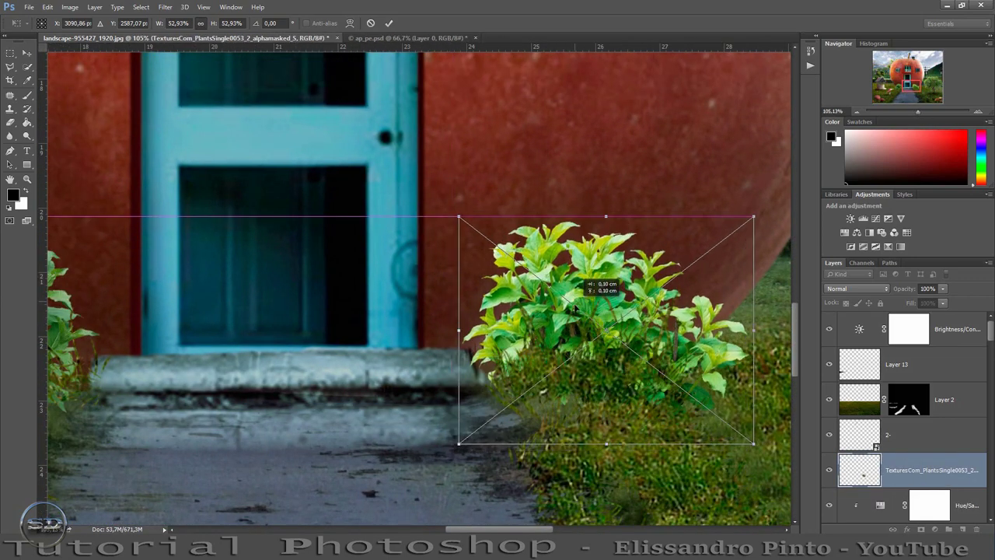
pyautogui.press('b')
pyautogui.click(391, 22)
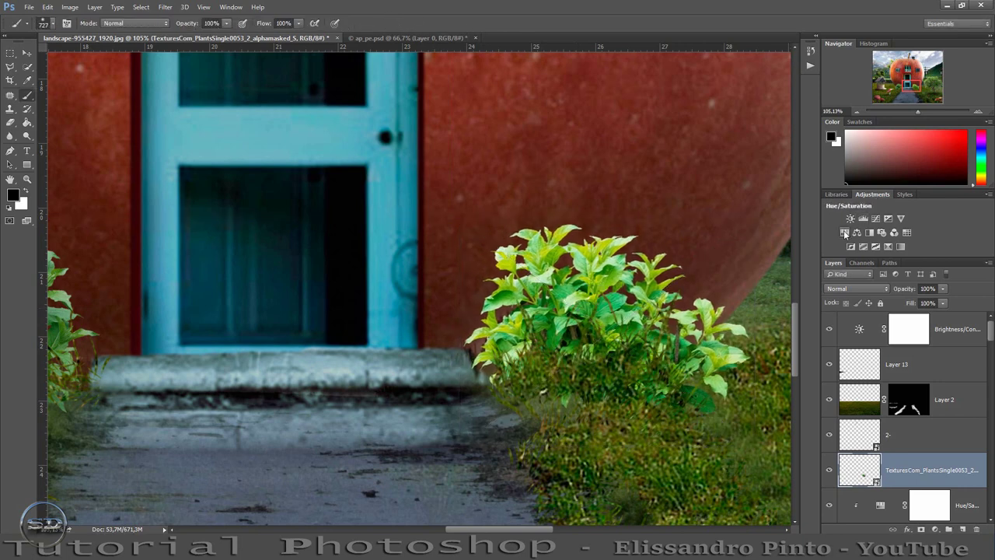
# Clip a Hue/Saturation layer to the second bush with Saturation -38
pyautogui.click(845, 234)
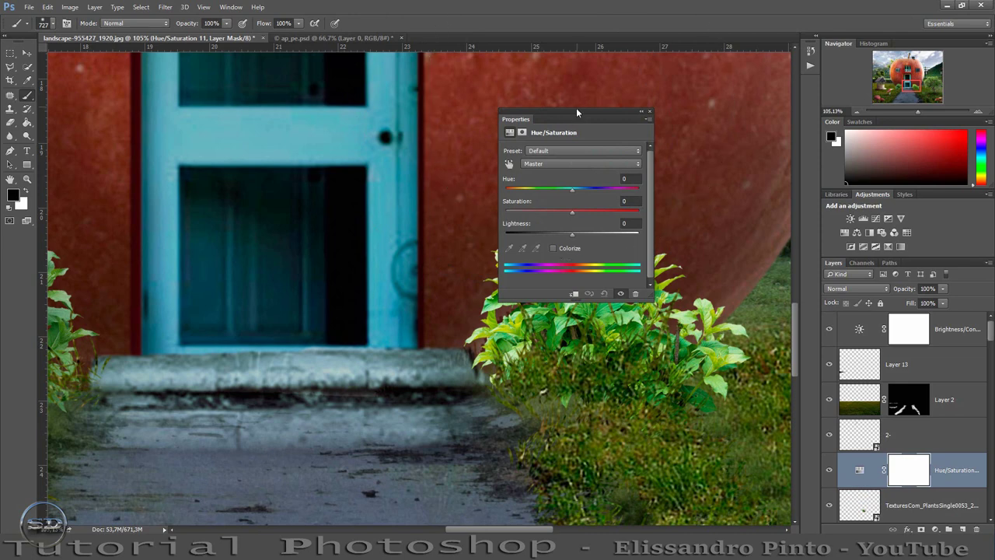
pyautogui.moveTo(575, 115); pyautogui.dragTo(282, 133)
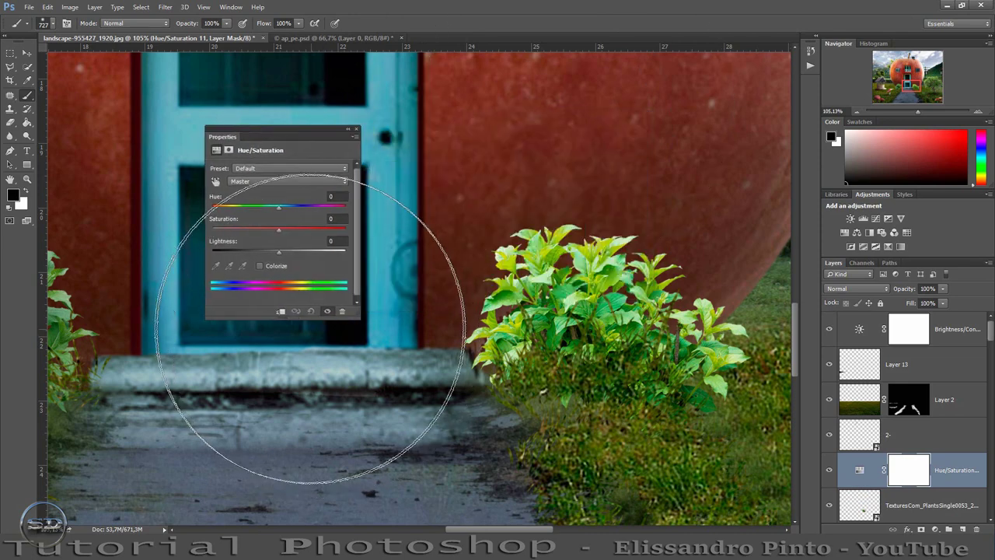
pyautogui.click(280, 311)
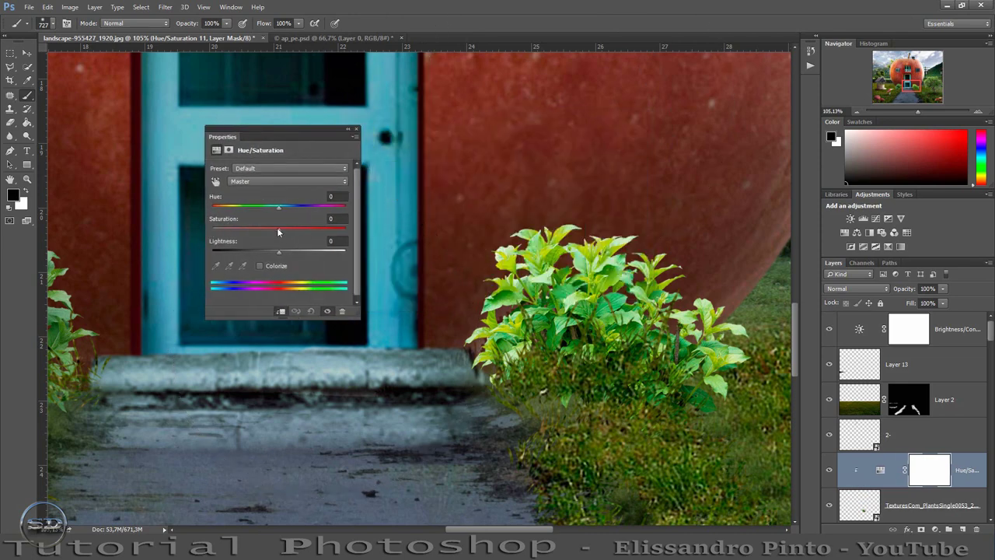
pyautogui.moveTo(278, 231); pyautogui.dragTo(255, 231)
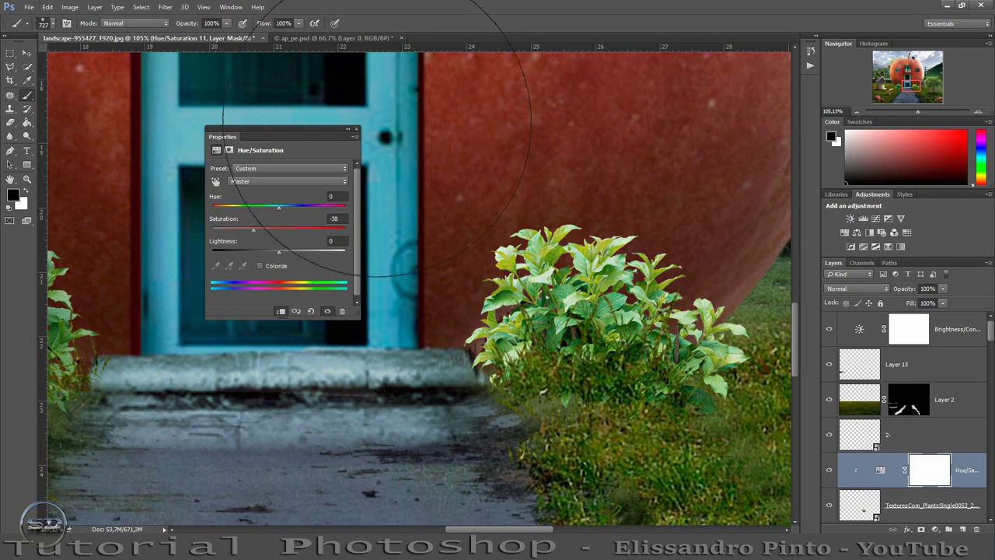
pyautogui.click(356, 129)
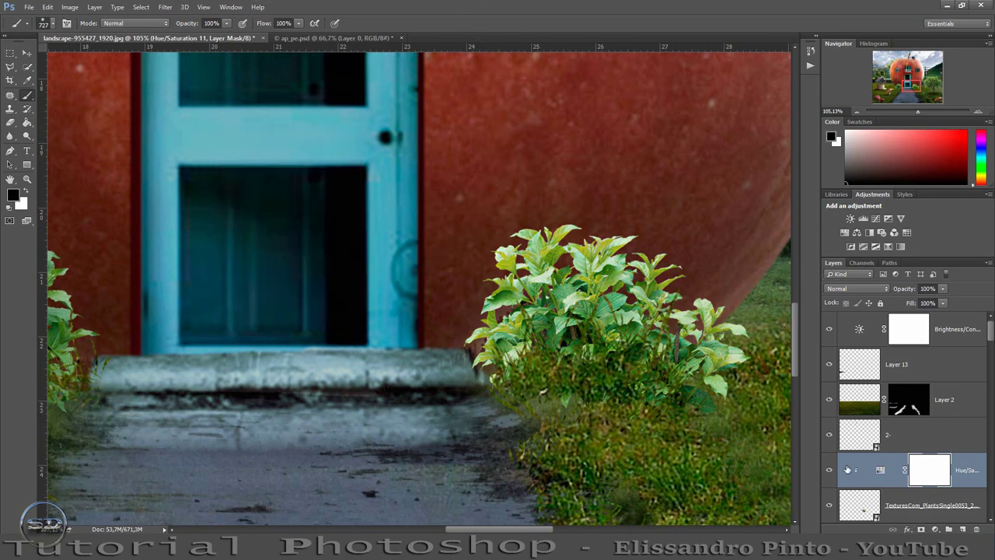
# Darken the second bush with a clipped Brightness/Contrast layer at Brightness -102
pyautogui.click(856, 505)
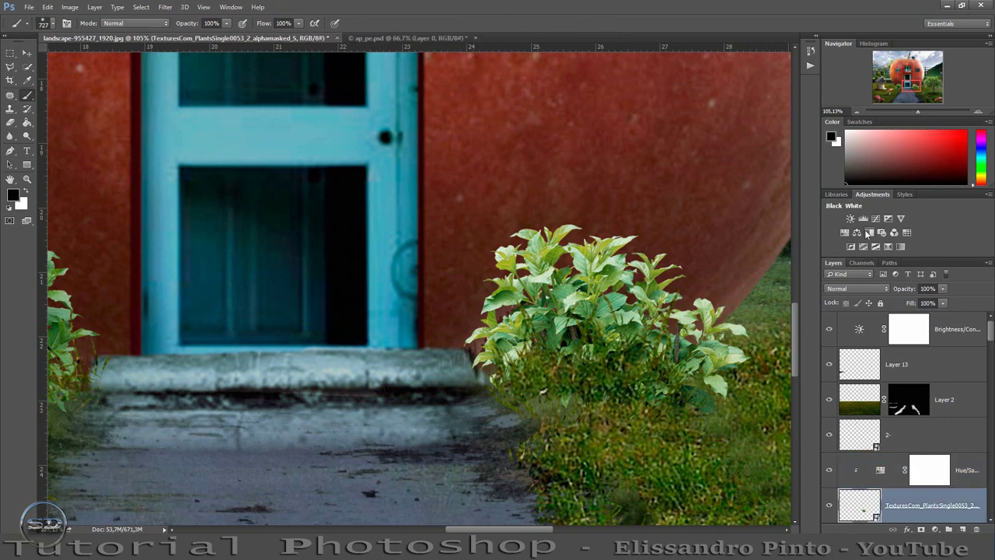
pyautogui.click(851, 218)
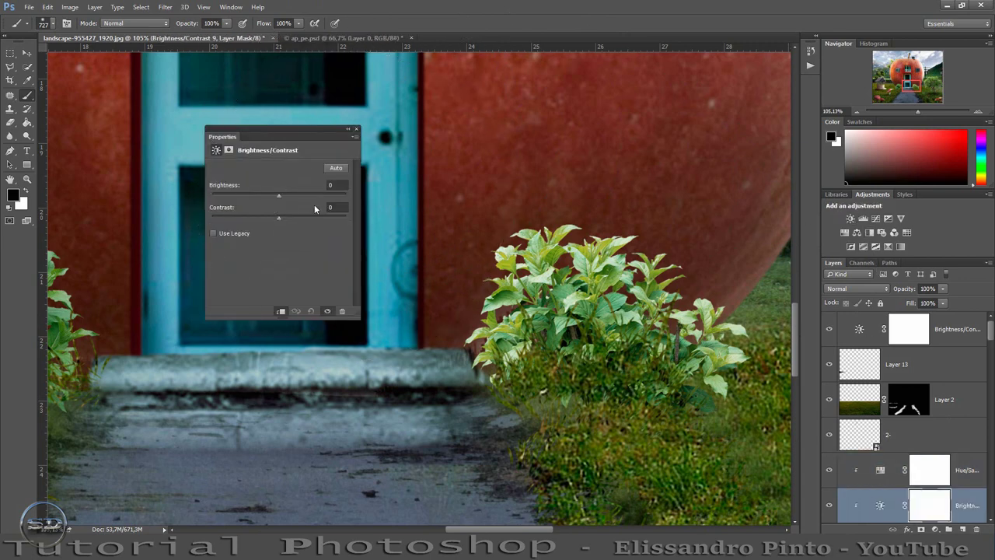
pyautogui.moveTo(280, 200); pyautogui.dragTo(234, 216)
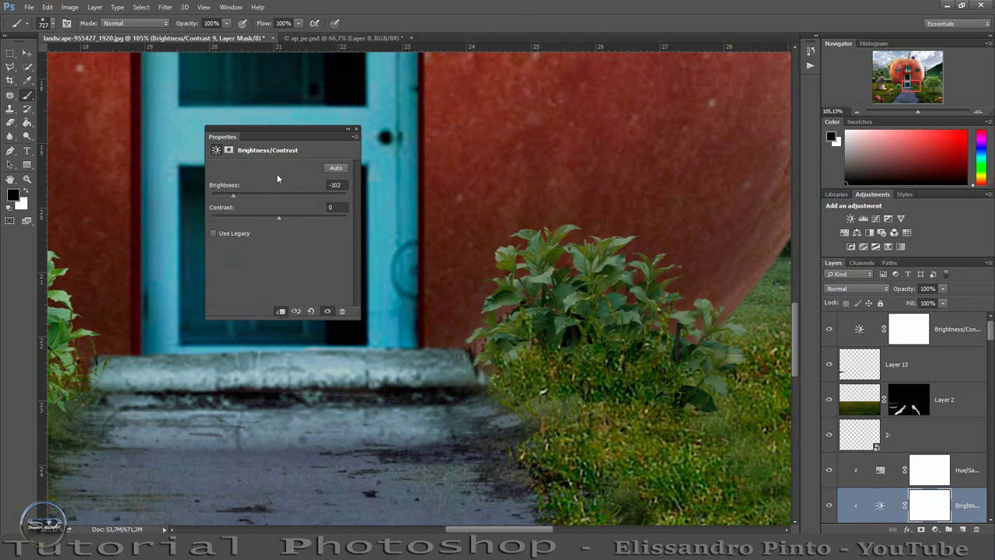
pyautogui.click(356, 130)
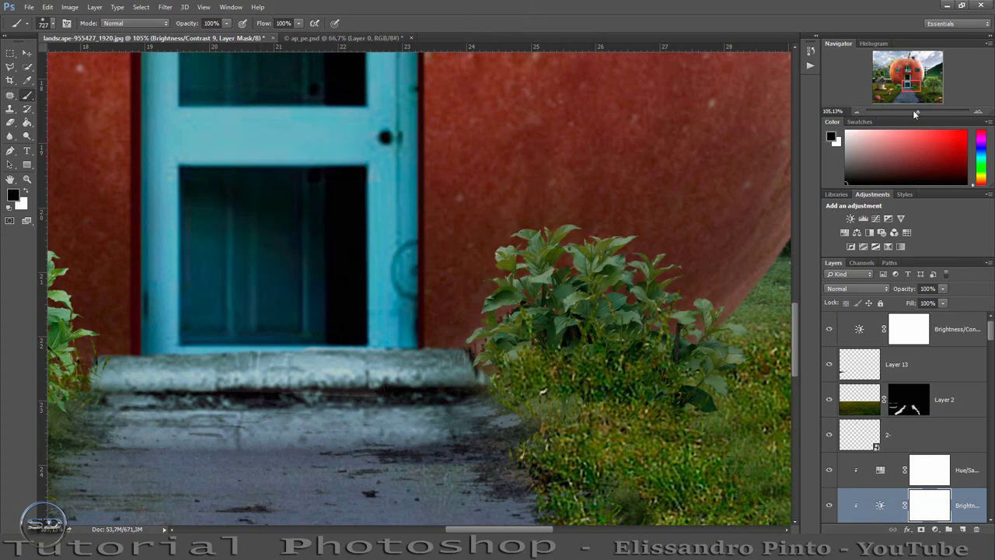
pyautogui.moveTo(917, 112); pyautogui.dragTo(907, 116)
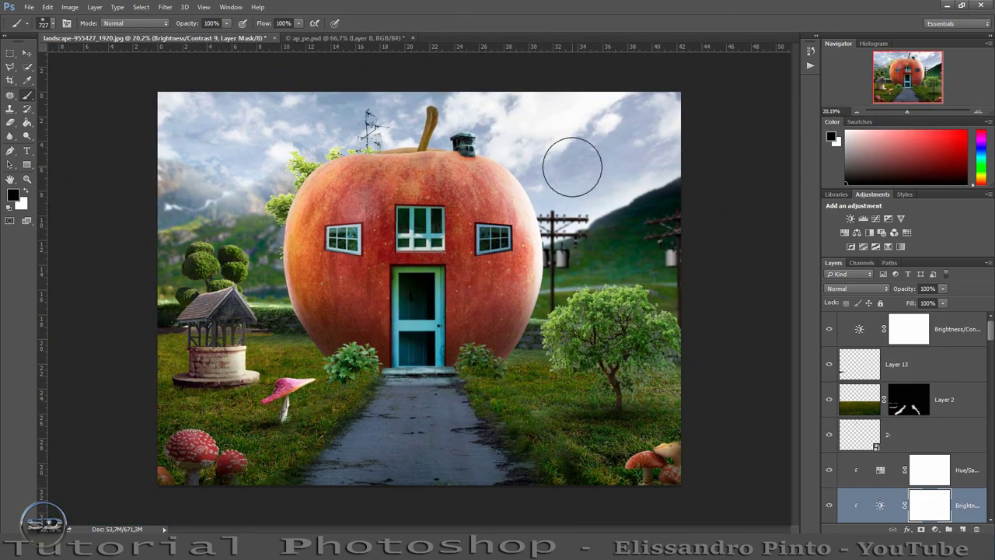
# Place TexturesCom_Trees0072_alphamasked_S above Layer 13 as a new top layer
pyautogui.click(947, 377)
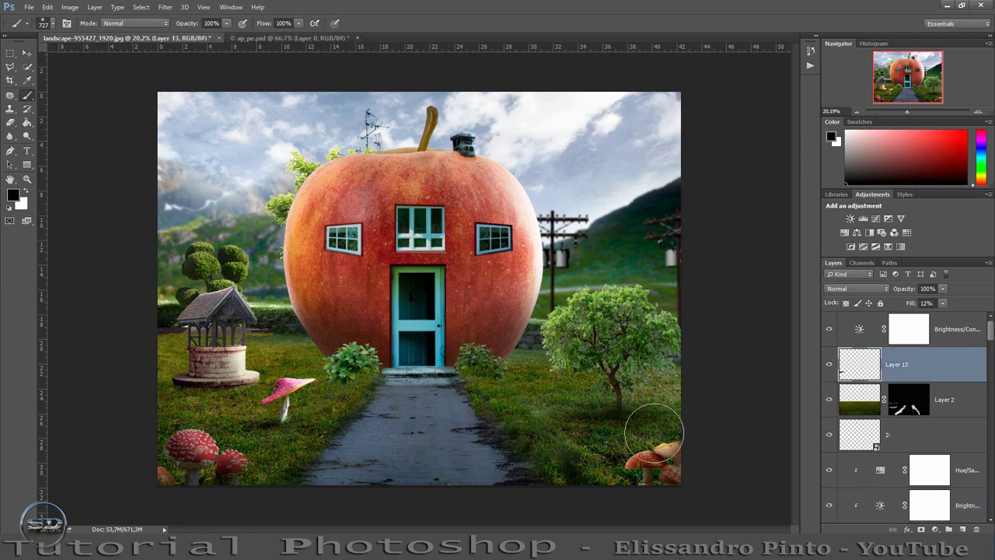
pyautogui.moveTo(653, 433); pyautogui.dragTo(614, 270)
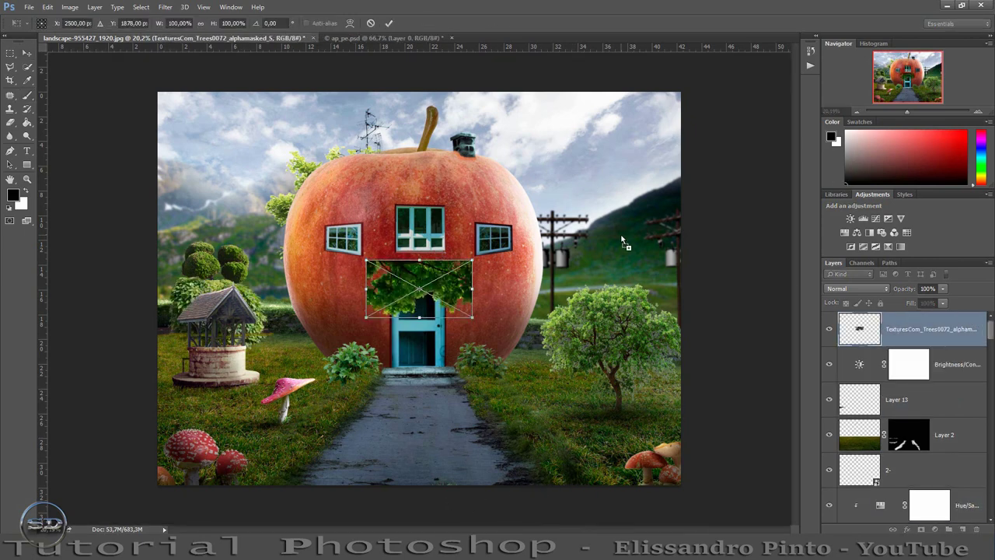
# Enlarge the foliage with linked proportions and position it in the top-right corner
pyautogui.moveTo(424, 272)
pyautogui.mouseDown()
pyautogui.moveTo(626, 132)
pyautogui.moveTo(630, 93)
pyautogui.mouseUp()
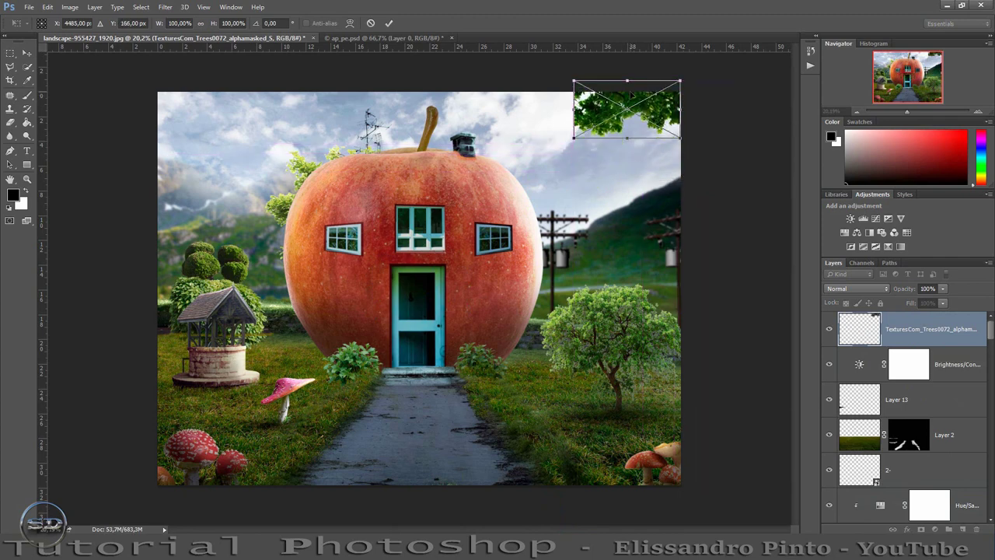
pyautogui.rightClick(621, 128)
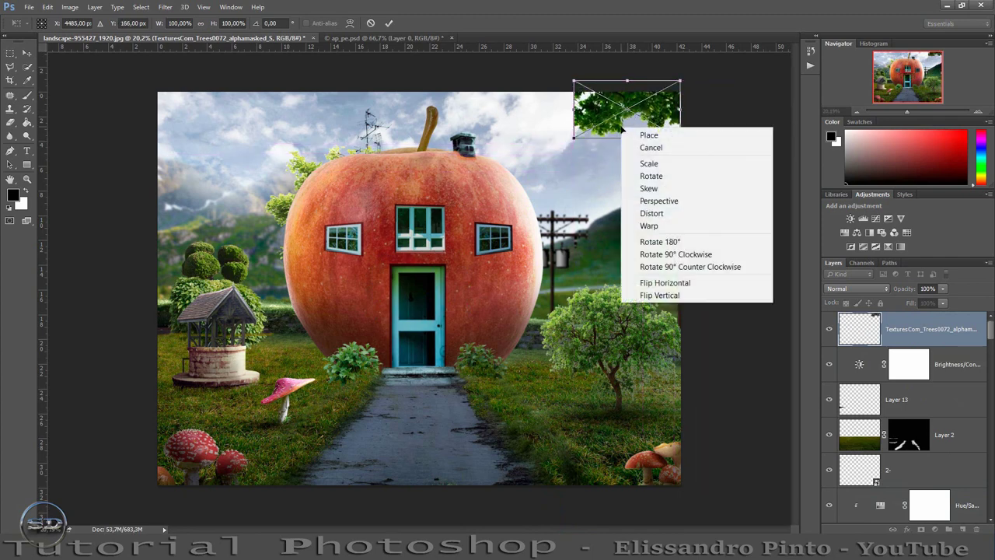
pyautogui.click(657, 284)
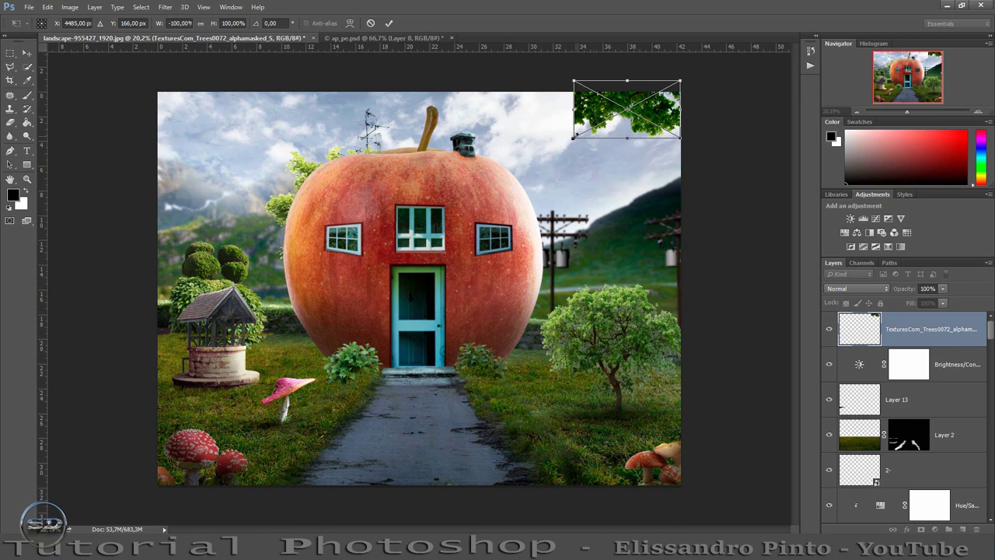
pyautogui.moveTo(569, 137); pyautogui.dragTo(464, 208)
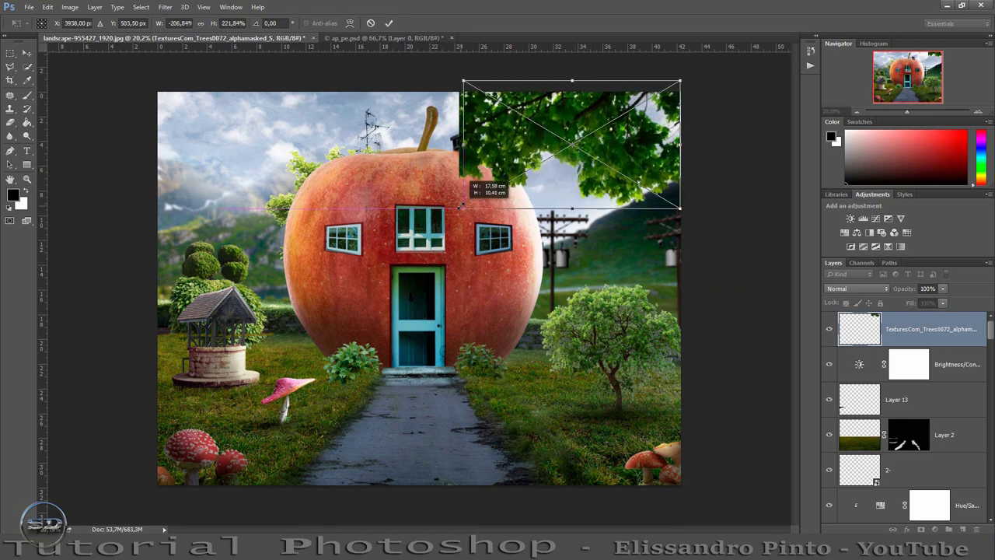
pyautogui.click(200, 23)
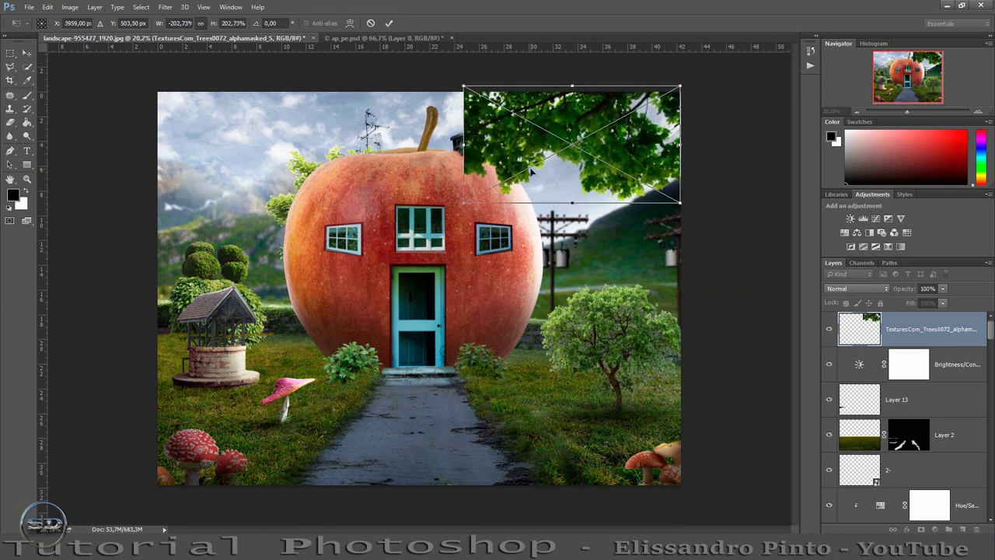
pyautogui.rightClick(531, 173)
pyautogui.click(584, 326)
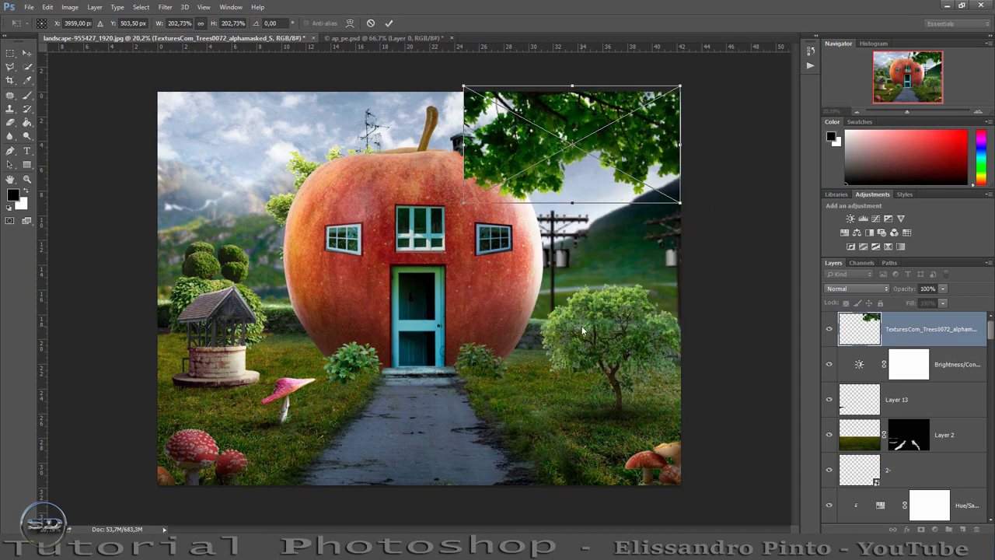
pyautogui.moveTo(591, 161); pyautogui.dragTo(656, 120)
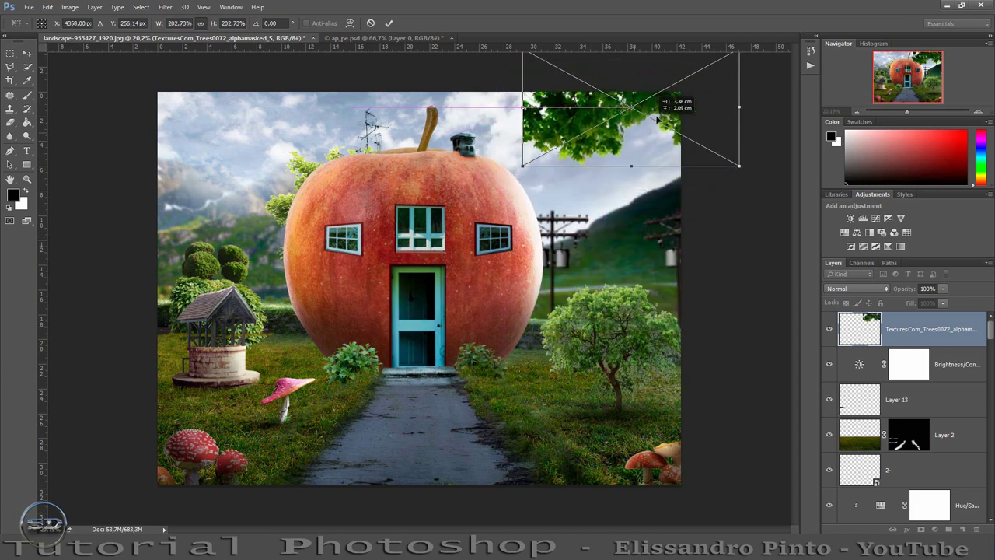
pyautogui.click(389, 24)
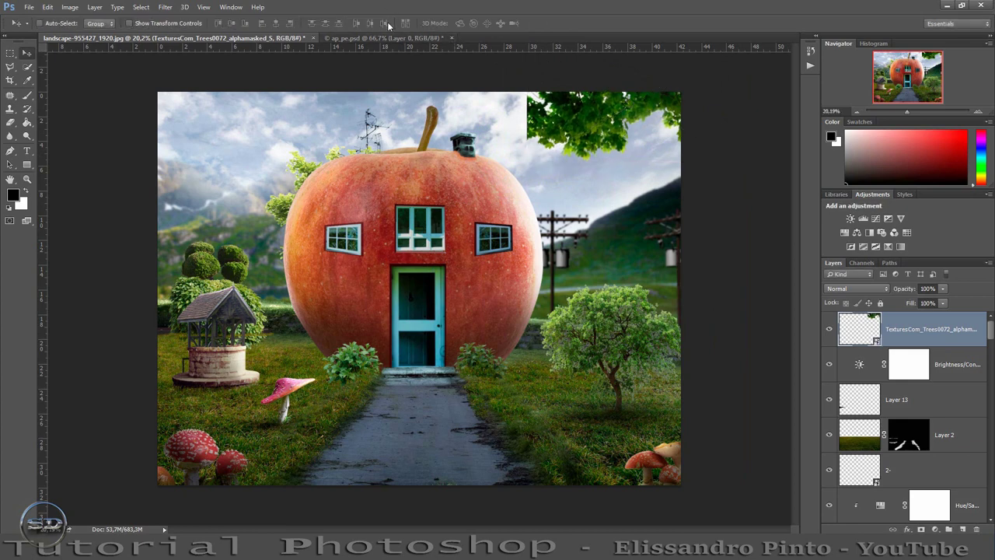
# Rotate the foliage about 37° clockwise and add a Hue/Saturation adjustment layer
pyautogui.hotkey('ctrl', 't')
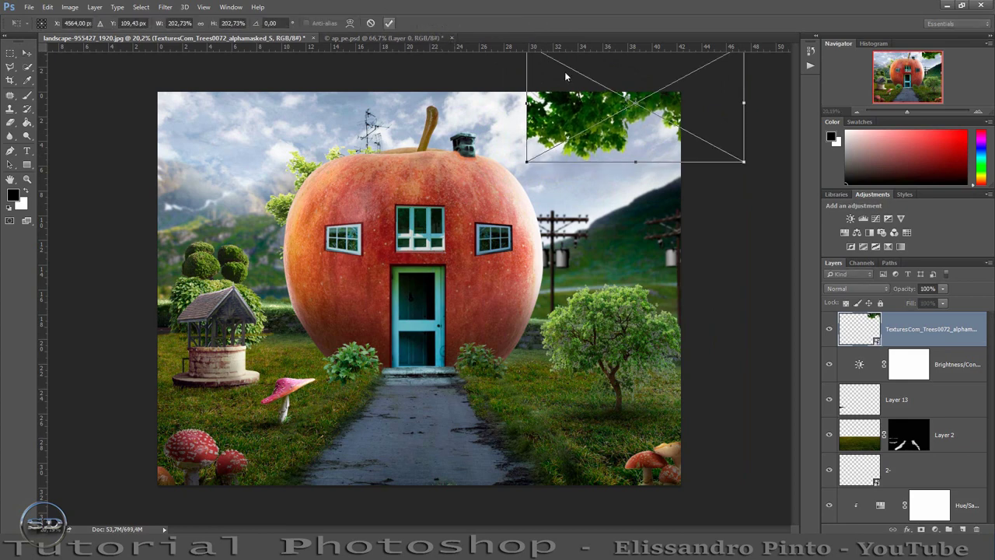
pyautogui.moveTo(639, 194)
pyautogui.mouseDown()
pyautogui.moveTo(632, 157)
pyautogui.moveTo(694, 158)
pyautogui.mouseUp()
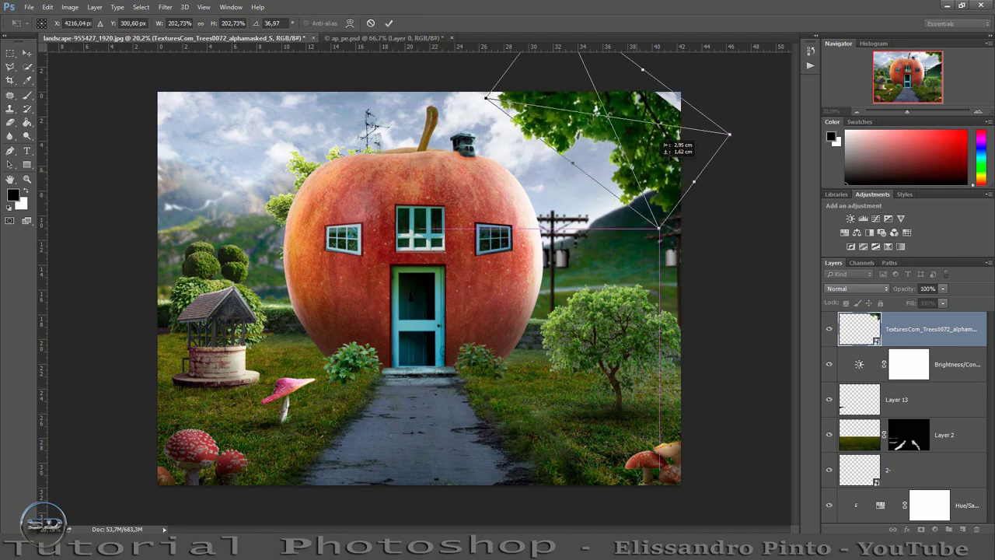
pyautogui.click(391, 22)
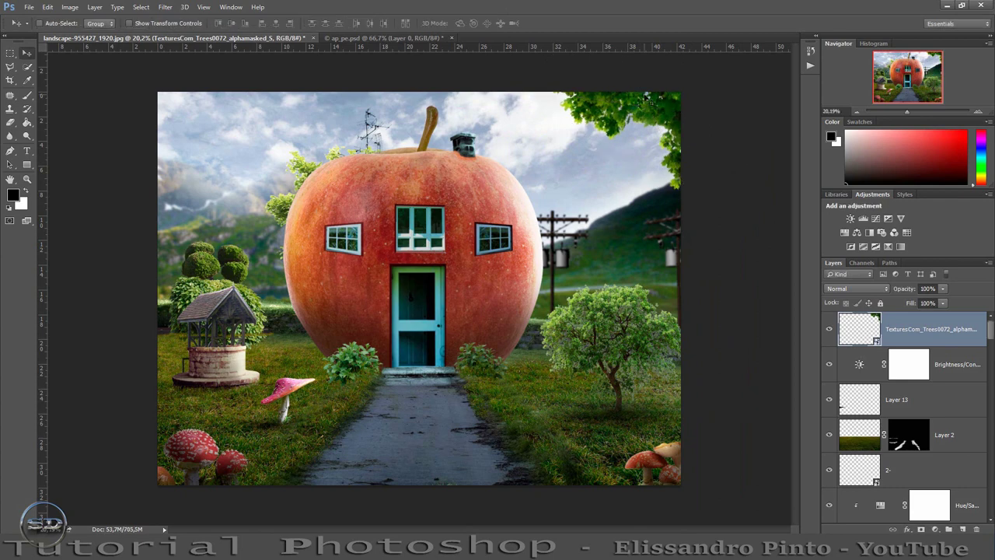
pyautogui.click(844, 231)
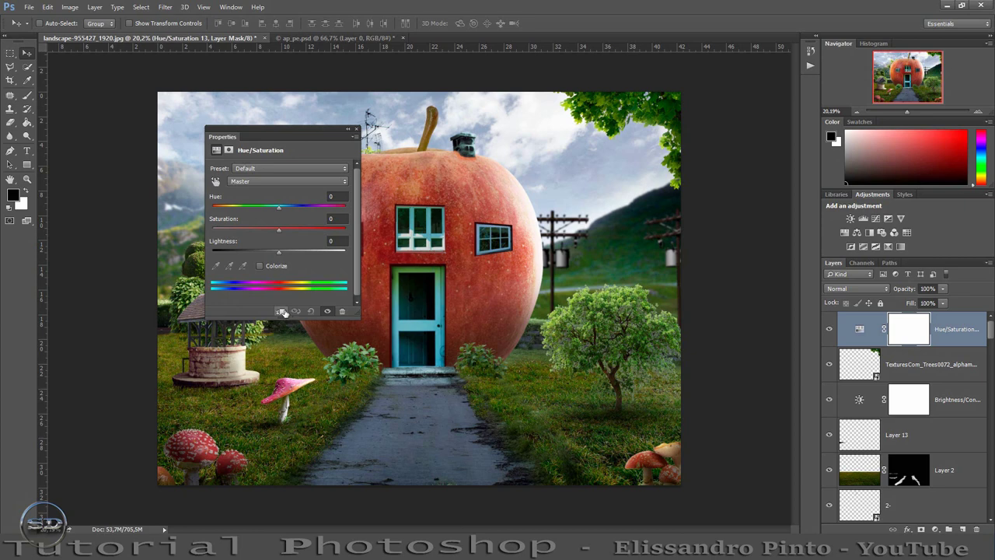
# Set the foliage's clipped Hue/Saturation to Saturation -23, then inspect layers under the cursor
pyautogui.moveTo(277, 227); pyautogui.dragTo(251, 228)
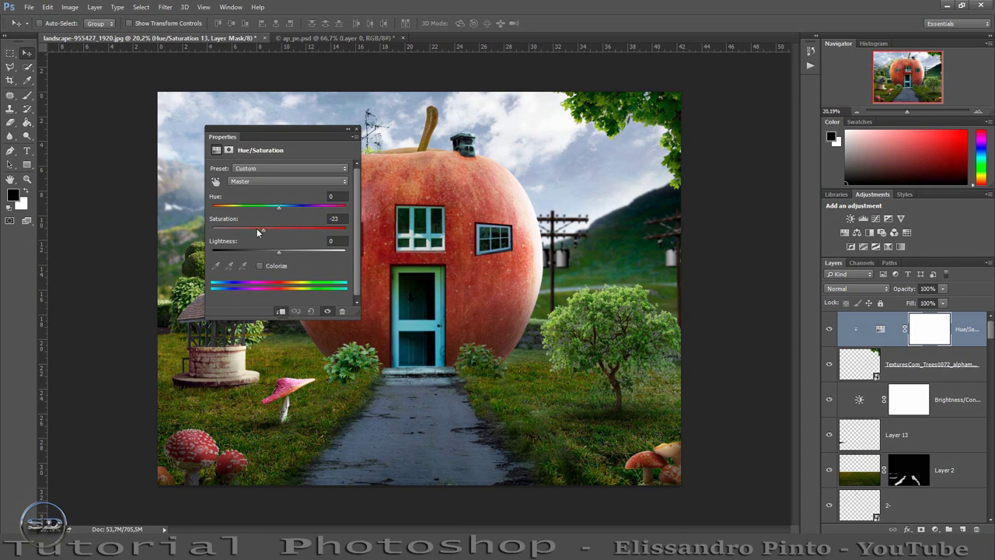
pyautogui.click(354, 131)
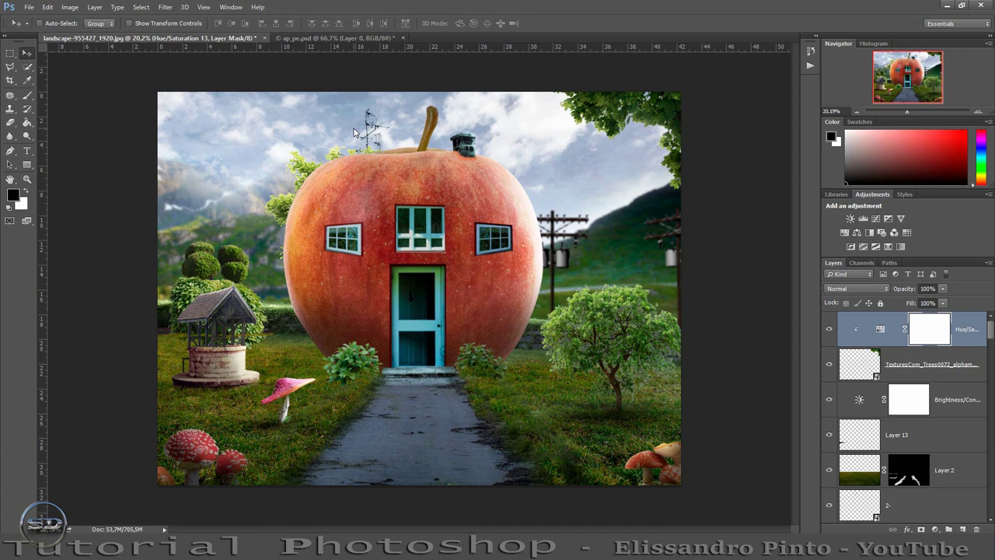
pyautogui.rightClick(354, 130)
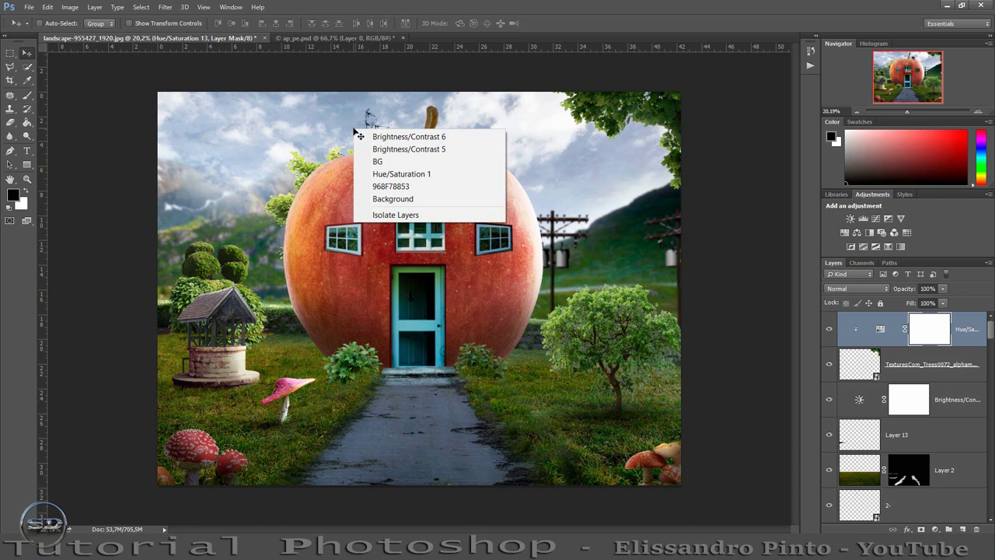
pyautogui.click(183, 281)
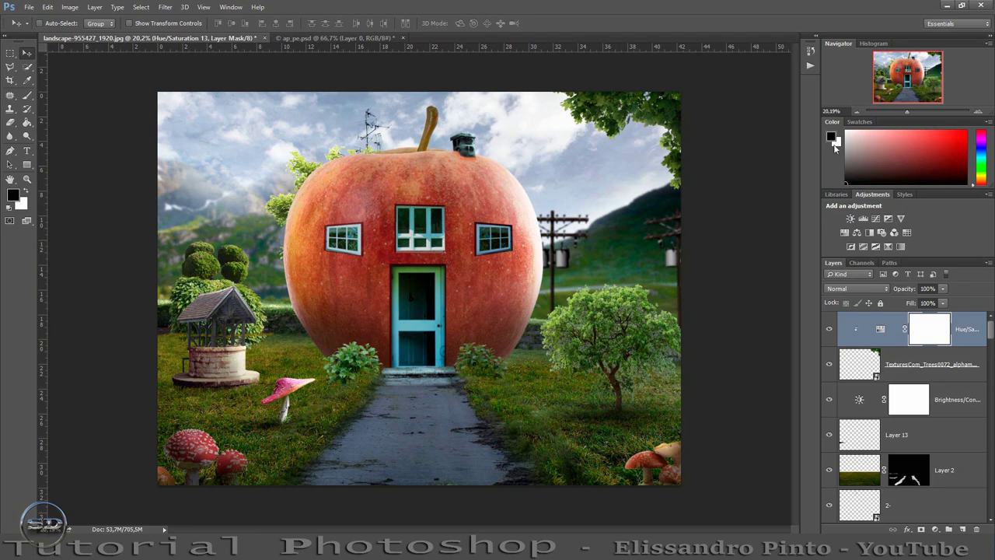
# Paint a soft elliptical brush shadow under the left bush on a new layer
pyautogui.moveTo(908, 112); pyautogui.dragTo(895, 90)
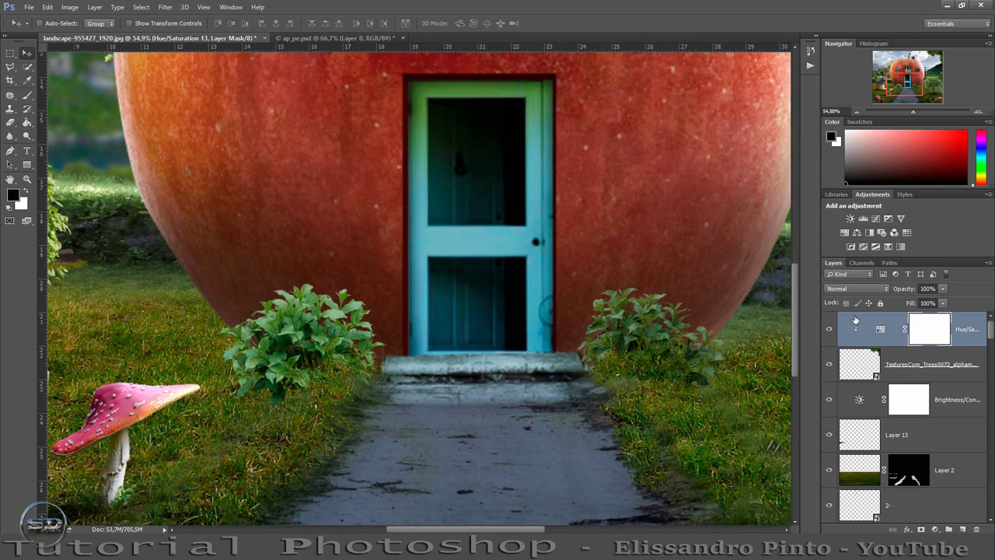
pyautogui.moveTo(993, 334); pyautogui.dragTo(993, 358)
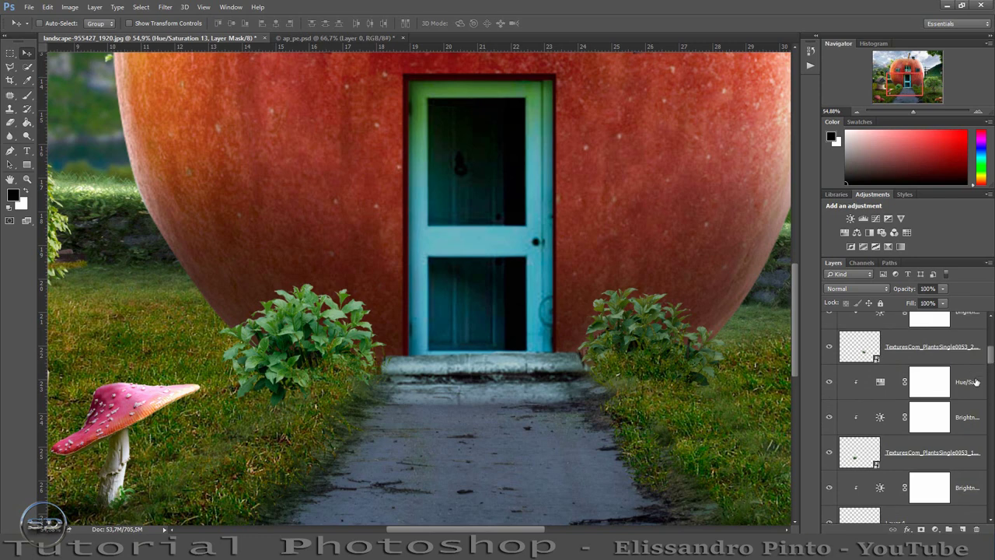
pyautogui.click(976, 382)
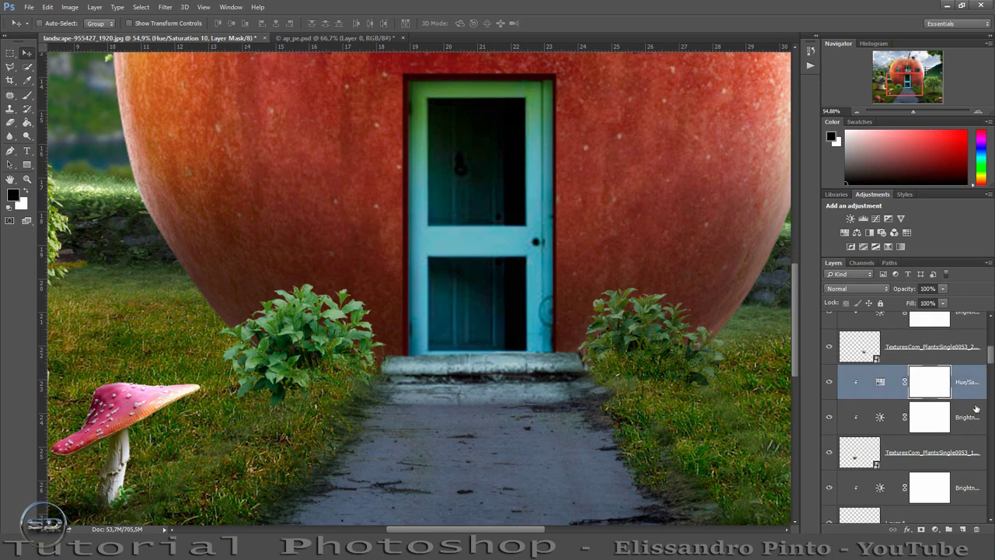
pyautogui.click(963, 529)
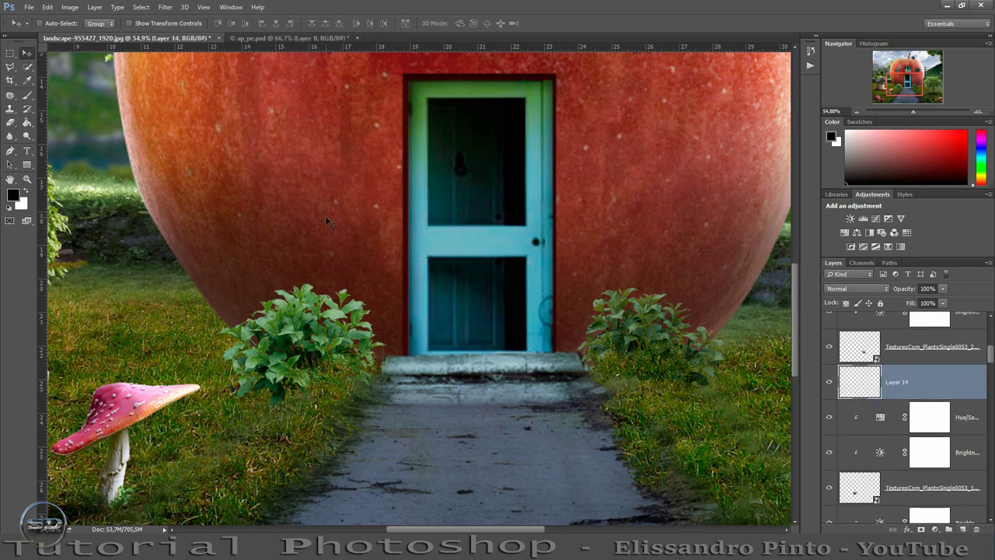
pyautogui.click(28, 95)
pyautogui.rightClick(402, 352)
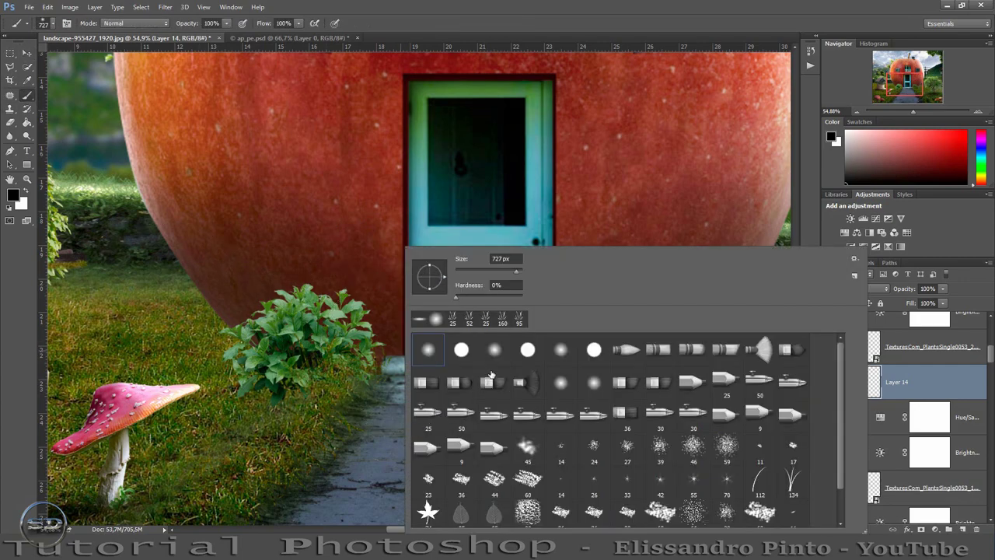
pyautogui.click(420, 320)
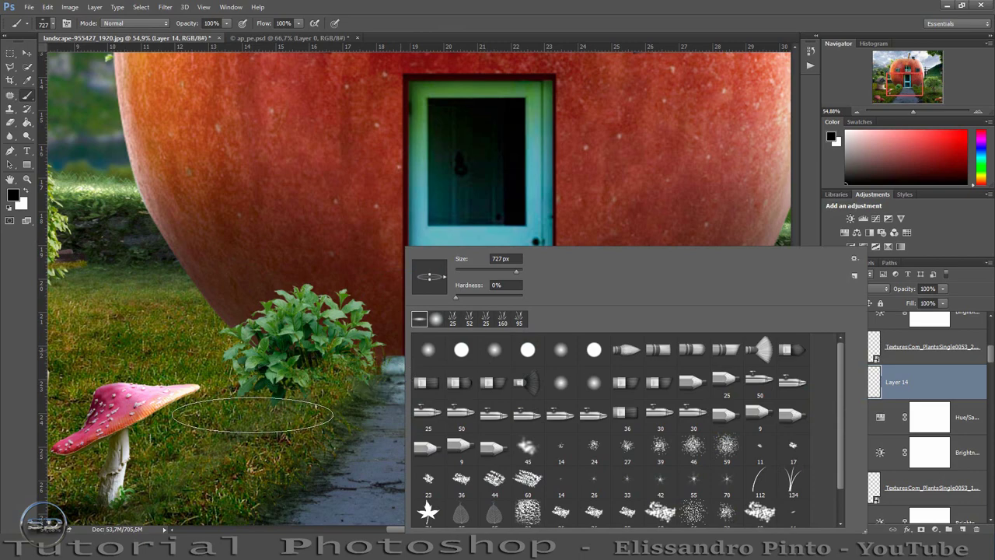
pyautogui.click(302, 385)
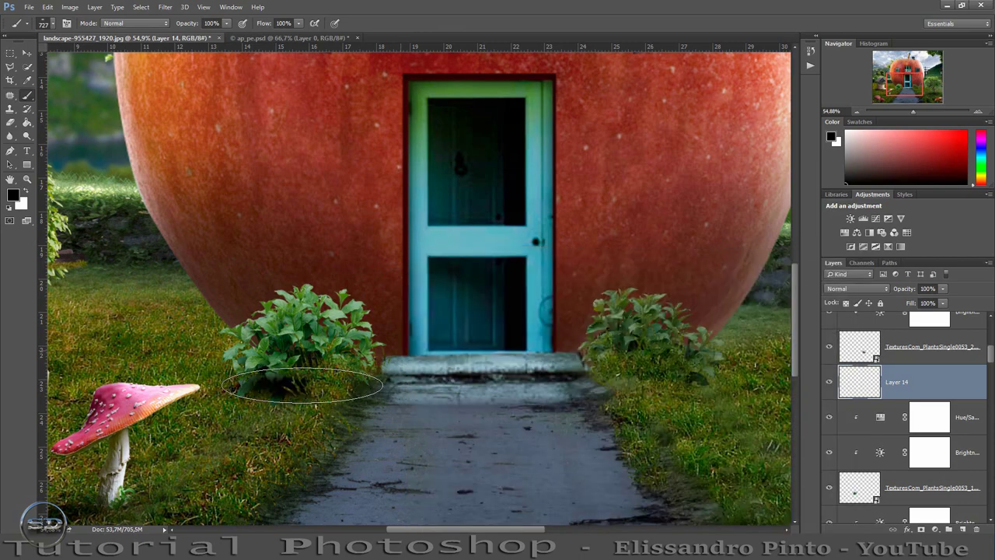
# Nudge the shadow into place and set its fill to 75% and opacity to 84%
pyautogui.click(26, 53)
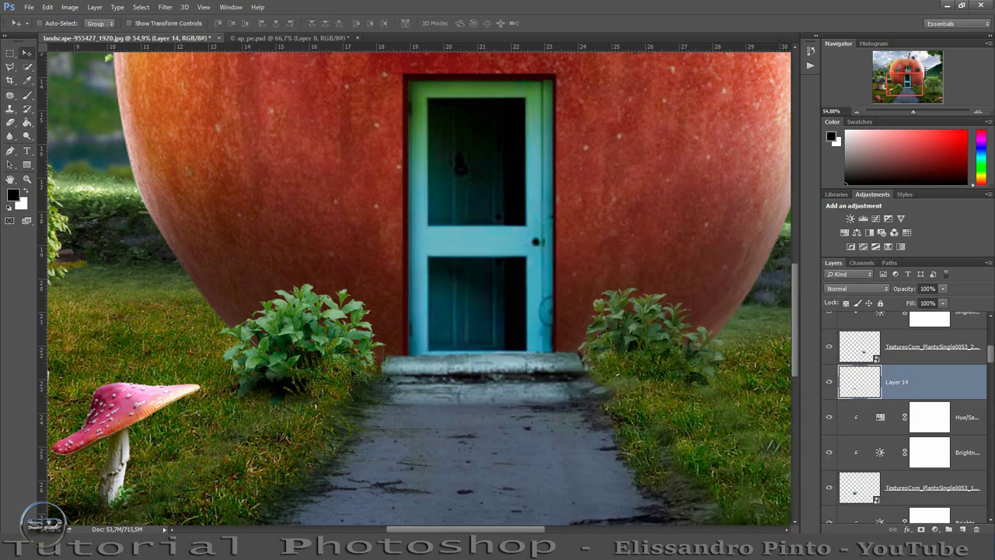
pyautogui.moveTo(340, 385); pyautogui.dragTo(319, 390)
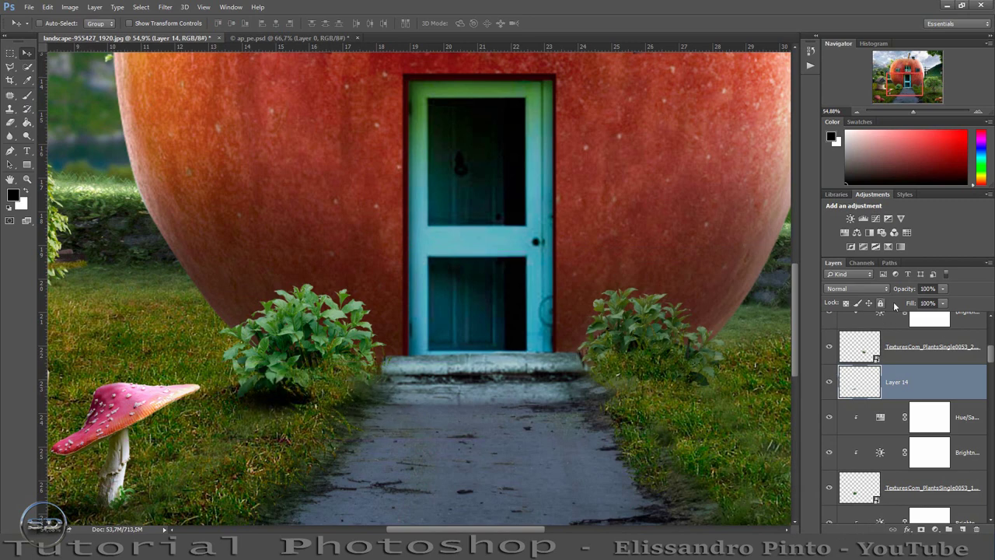
pyautogui.moveTo(910, 303); pyautogui.dragTo(899, 303)
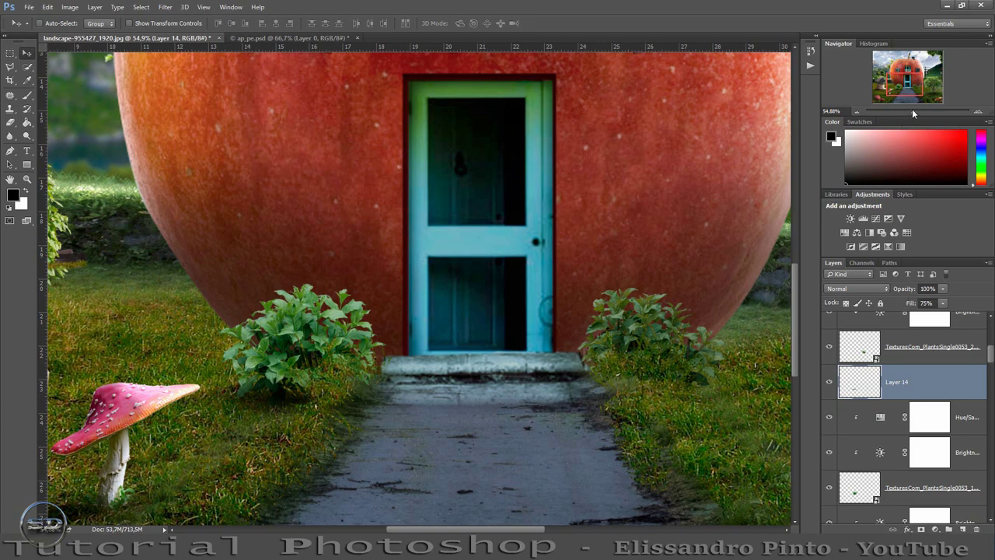
pyautogui.moveTo(912, 112); pyautogui.dragTo(905, 111)
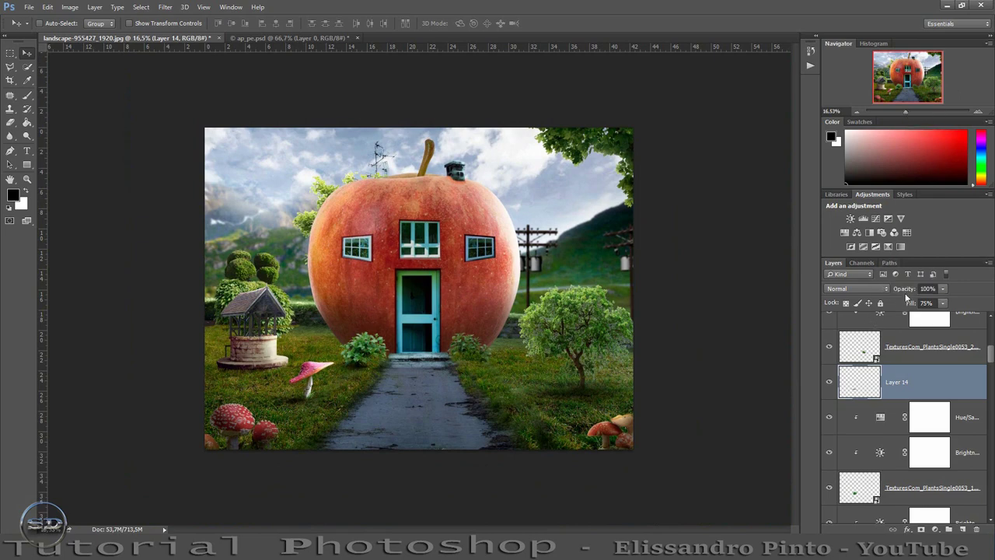
pyautogui.moveTo(906, 291); pyautogui.dragTo(898, 292)
pyautogui.press('Return')
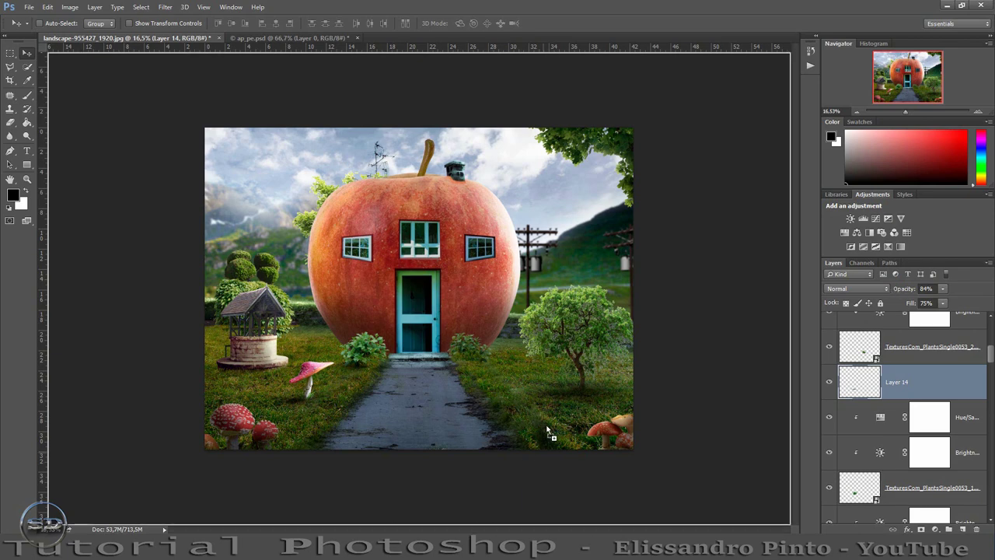
# Place birds_stock_01 scaled to 8.36% in the upper-right sky beside the apple house
pyautogui.moveTo(562, 307); pyautogui.dragTo(563, 309)
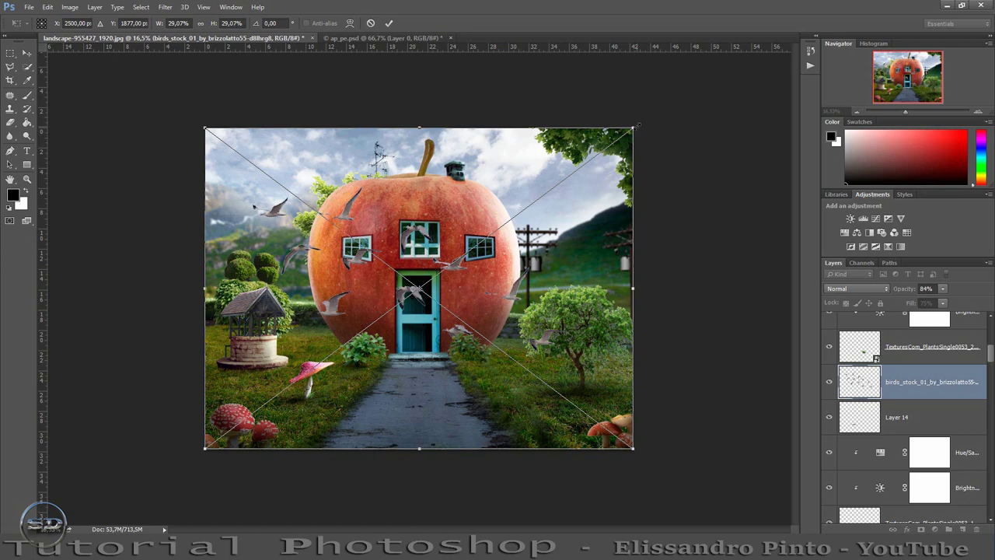
pyautogui.moveTo(633, 128); pyautogui.dragTo(391, 309)
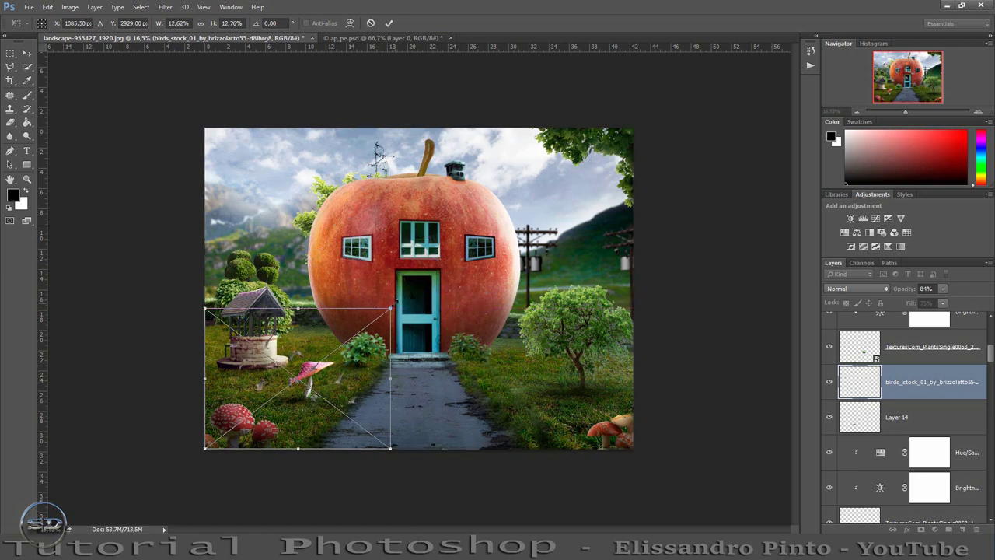
pyautogui.click(200, 24)
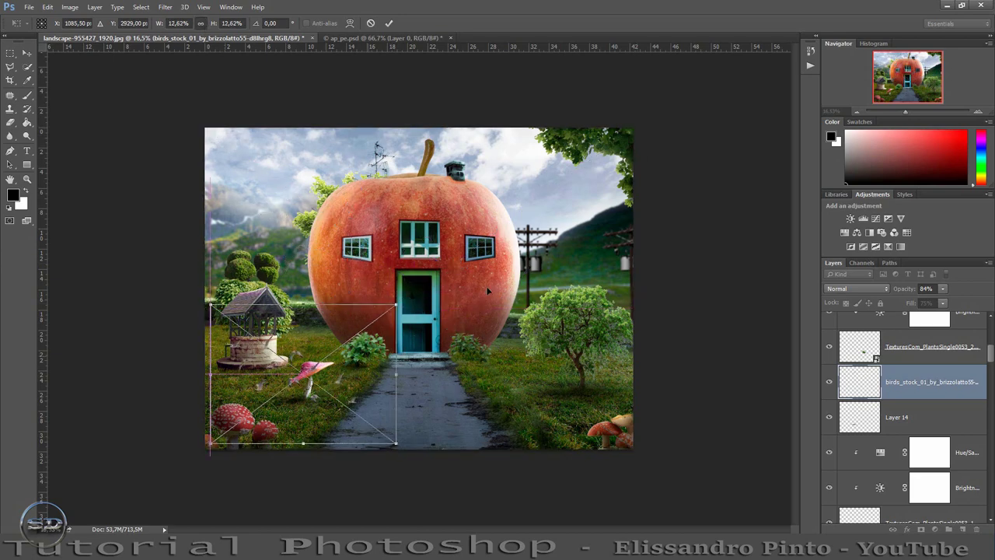
pyautogui.moveTo(298, 379); pyautogui.dragTo(545, 198)
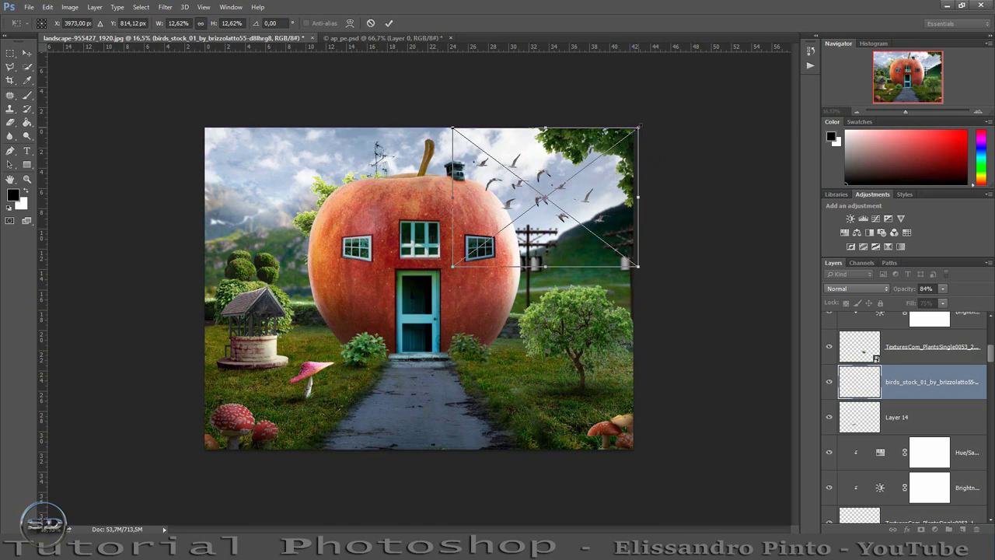
pyautogui.moveTo(638, 126)
pyautogui.mouseDown()
pyautogui.moveTo(564, 185)
pyautogui.moveTo(607, 170)
pyautogui.mouseUp()
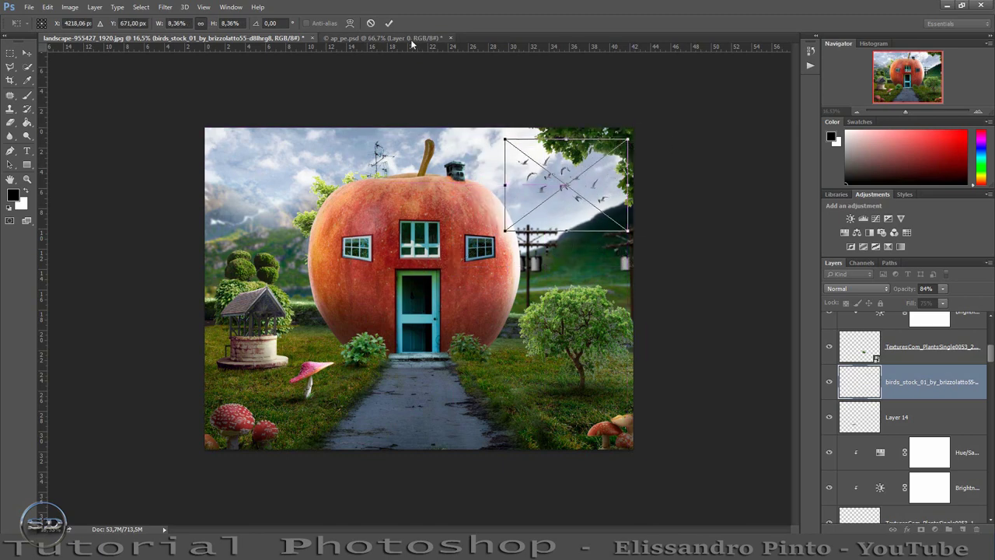
pyautogui.click(388, 23)
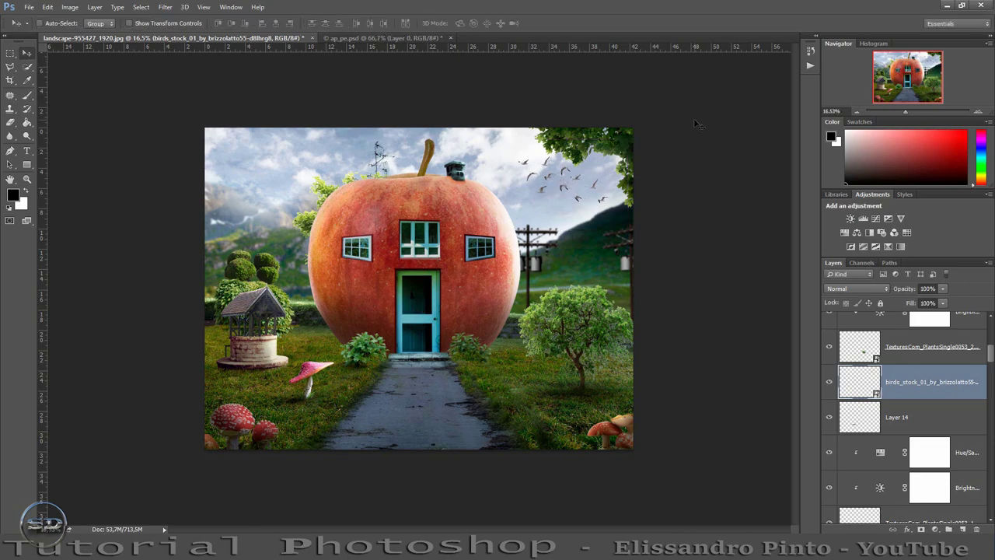
pyautogui.moveTo(905, 112); pyautogui.dragTo(910, 112)
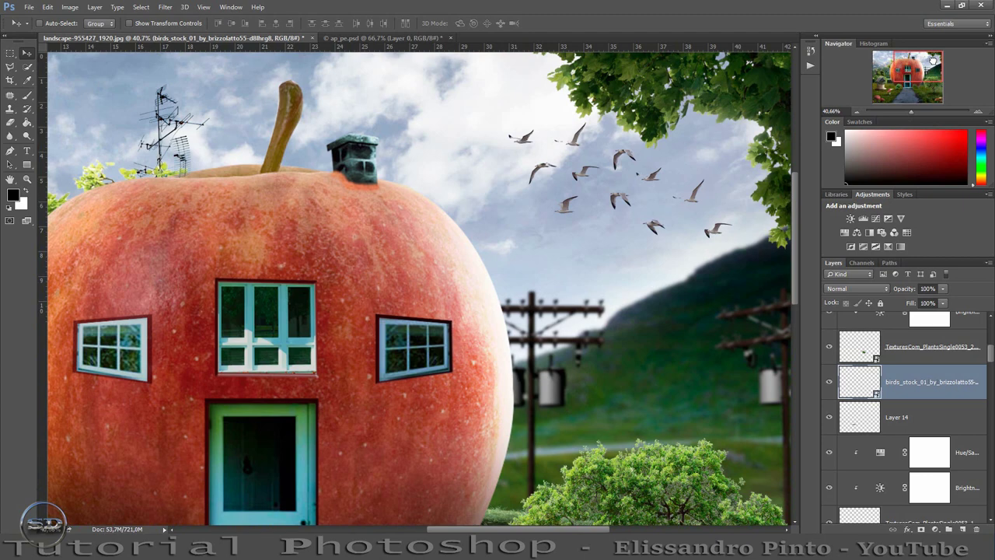
pyautogui.moveTo(907, 76); pyautogui.dragTo(931, 59)
# Add a Brightness/Contrast adjustment clipped to the birds with Brightness raised to 99
pyautogui.click(851, 220)
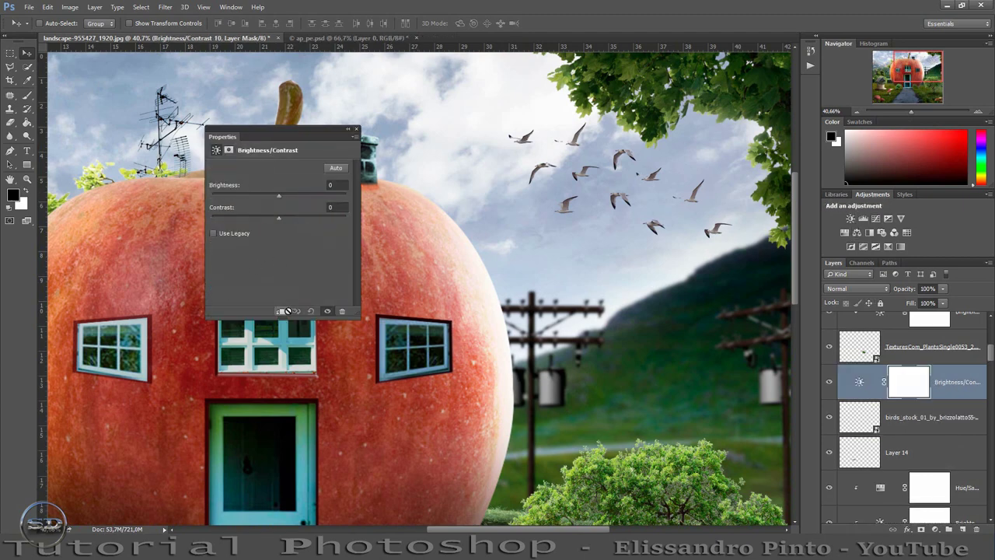
pyautogui.click(277, 314)
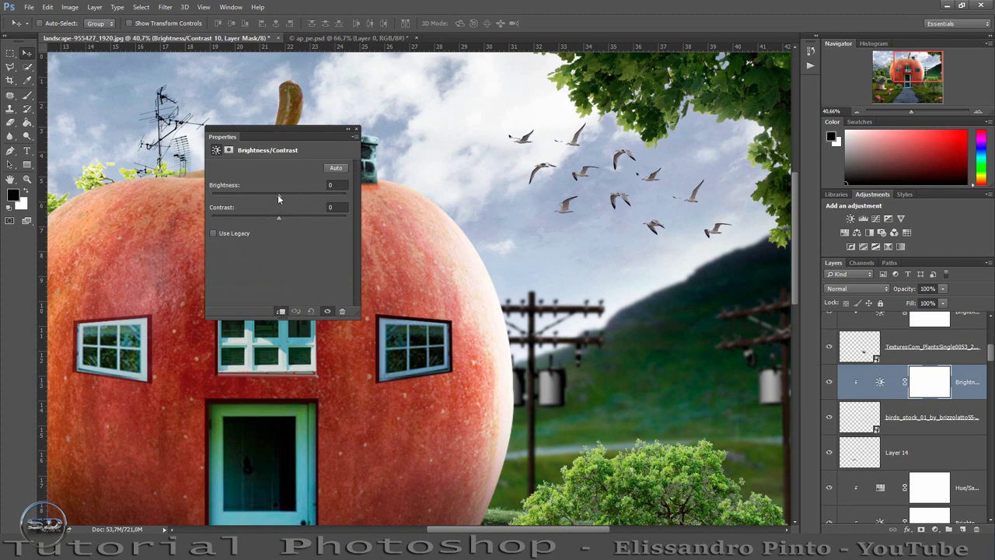
pyautogui.moveTo(284, 196); pyautogui.dragTo(322, 196)
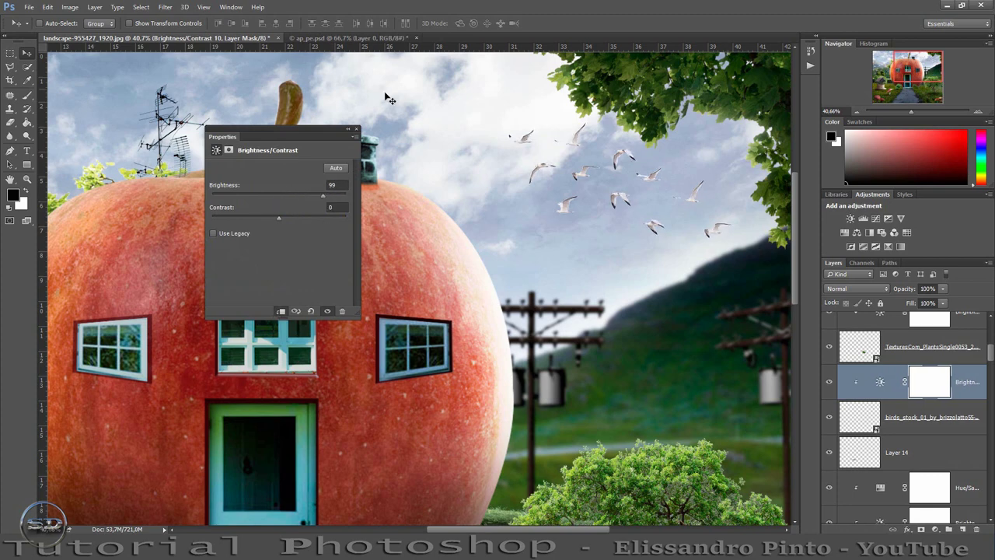
pyautogui.click(357, 130)
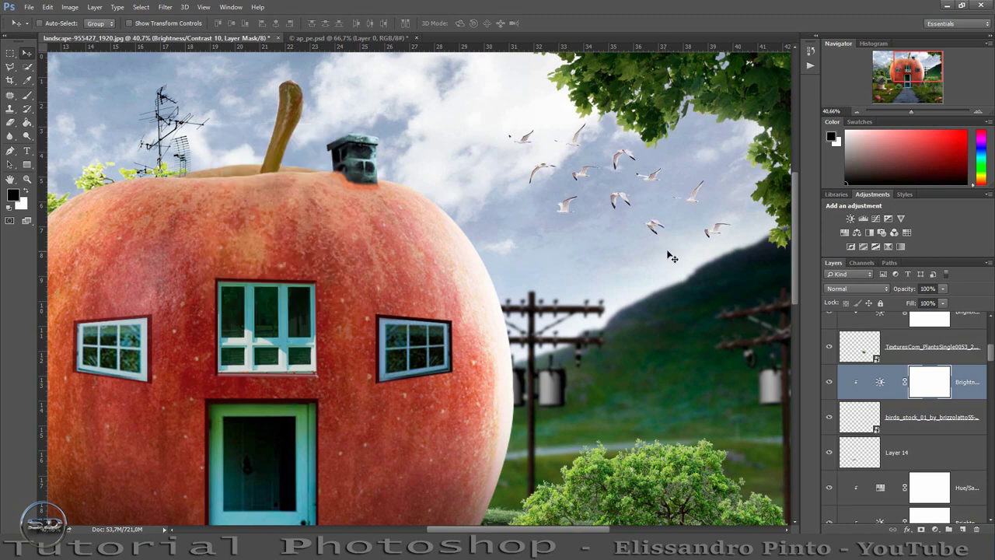
# Set the birds layer's fill to 99% and give it a layer mask
pyautogui.click(903, 428)
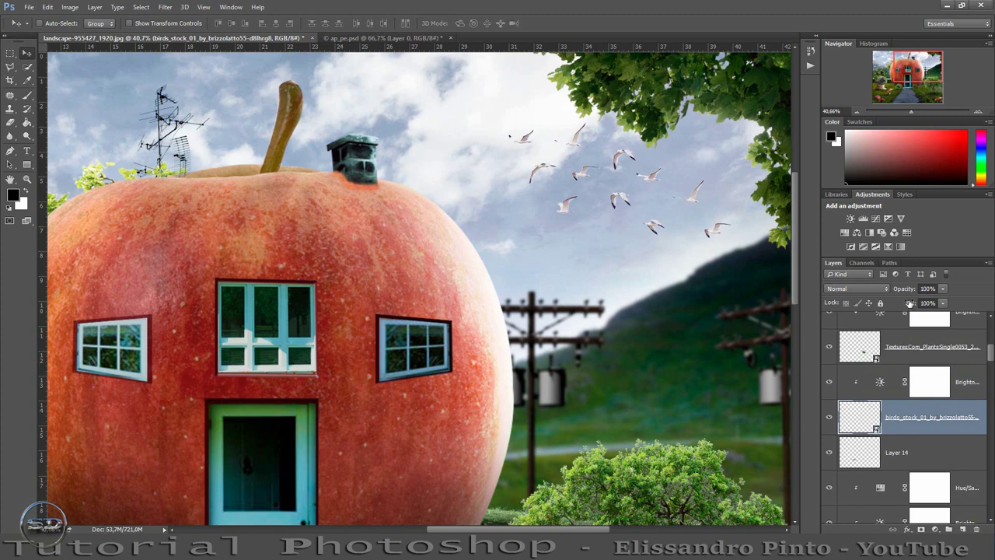
pyautogui.moveTo(909, 302)
pyautogui.mouseDown()
pyautogui.moveTo(887, 303)
pyautogui.moveTo(992, 306)
pyautogui.mouseUp()
pyautogui.click(920, 530)
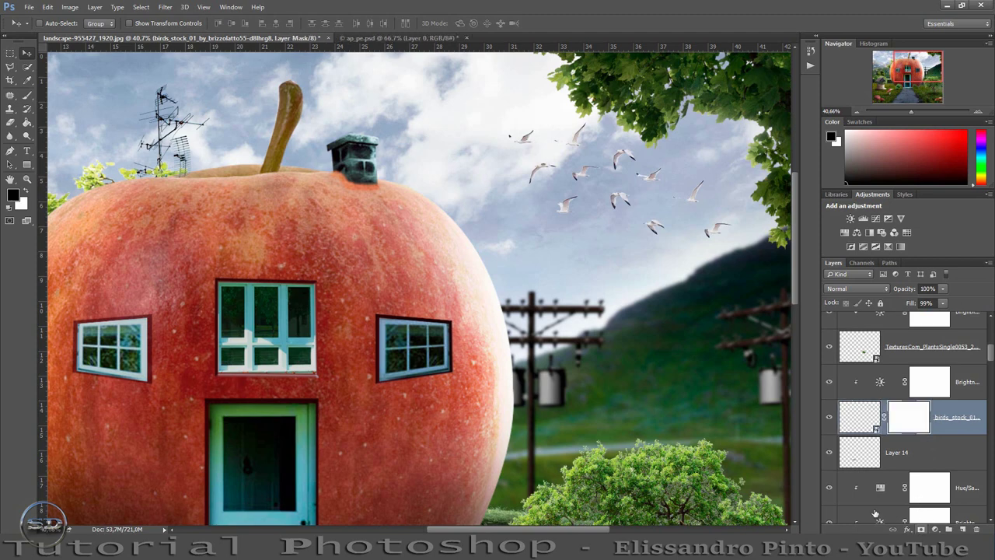
pyautogui.click(27, 94)
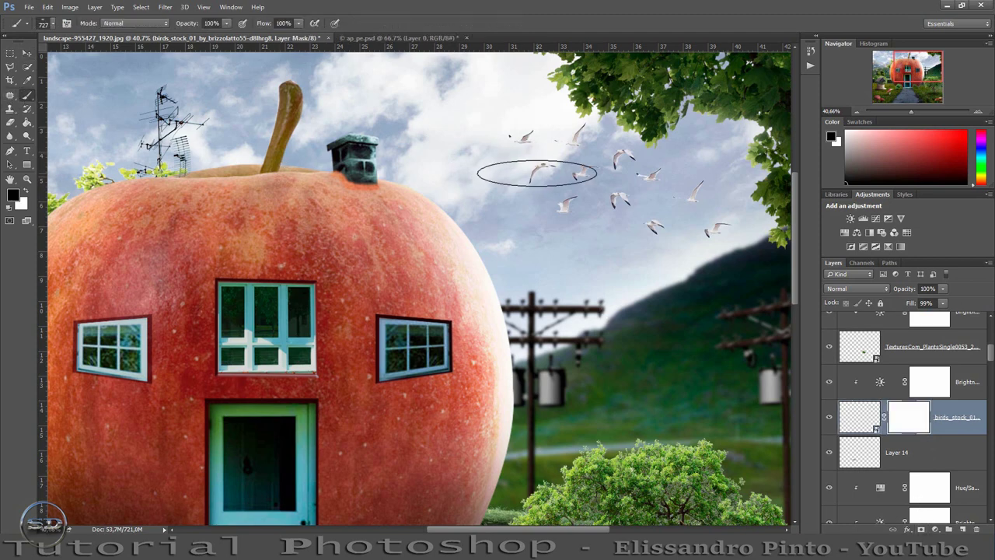
# Paint on the birds mask with a hard round brush to hide most of the flock
pyautogui.rightClick(471, 155)
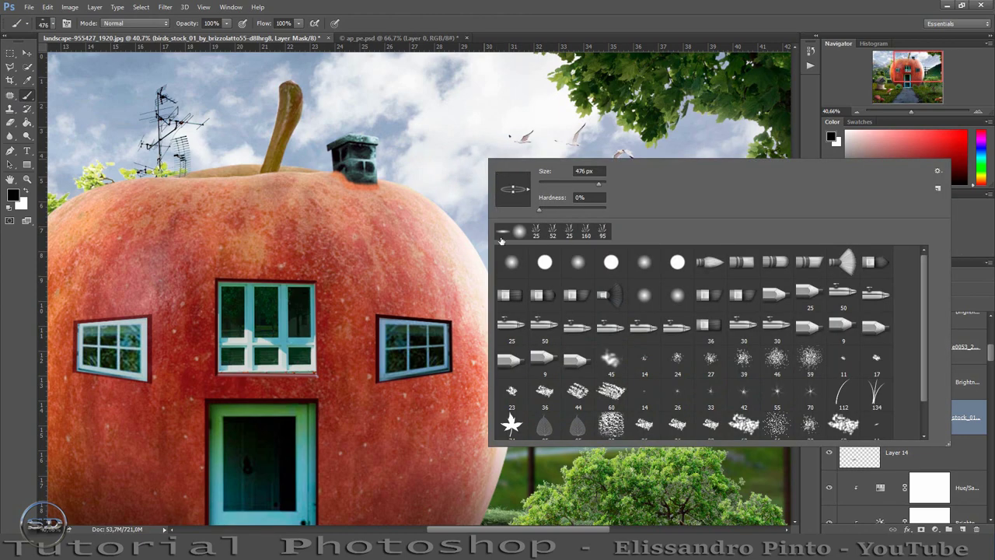
pyautogui.click(489, 137)
pyautogui.moveTo(582, 195); pyautogui.dragTo(599, 196)
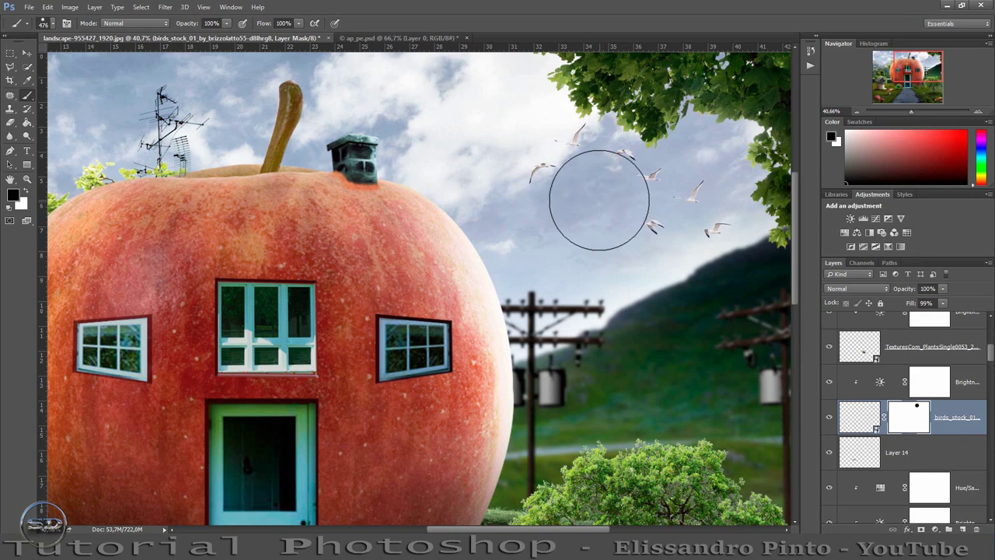
pyautogui.moveTo(622, 159); pyautogui.dragTo(535, 190)
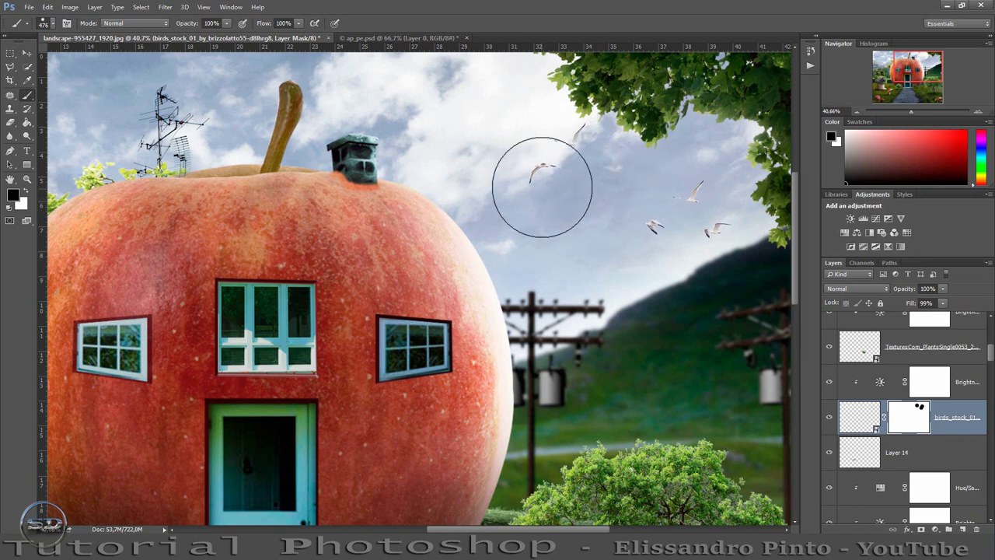
pyautogui.click(575, 129)
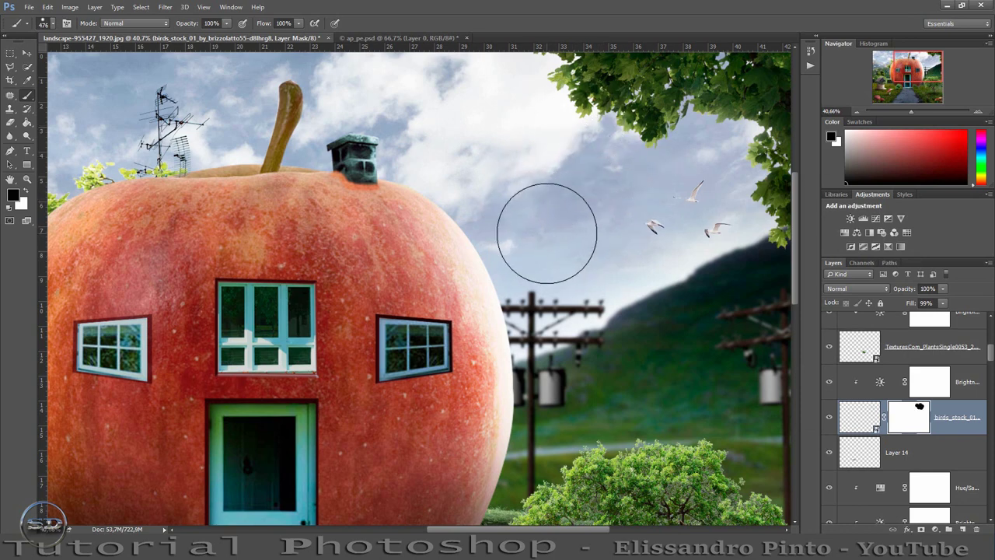
# Shrink the brush to about 407 px and target the birds image instead of its mask
pyautogui.keyDown('alt'); pyautogui.rightClick(547, 234); pyautogui.keyUp('alt')
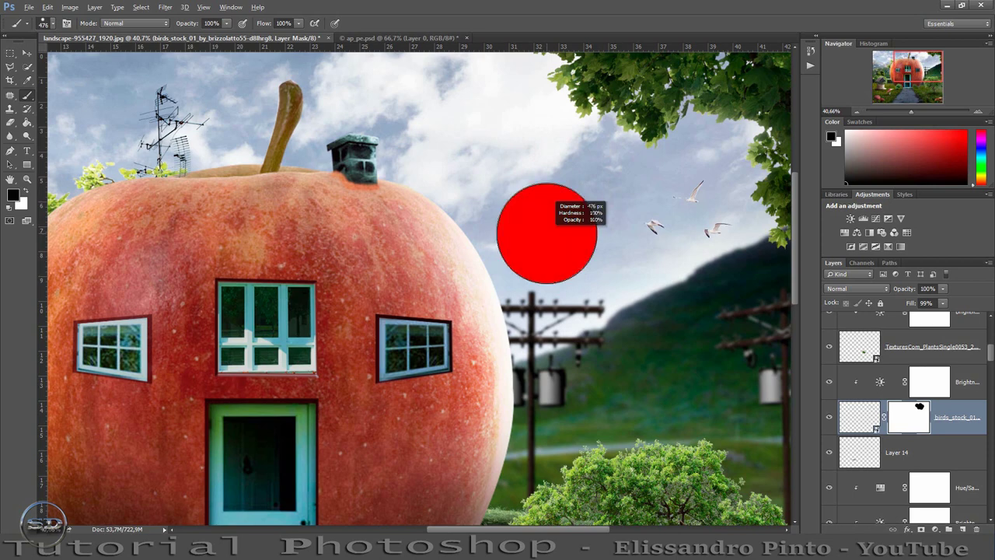
pyautogui.keyDown('alt'); pyautogui.rightClick(471, 208); pyautogui.keyUp('alt')
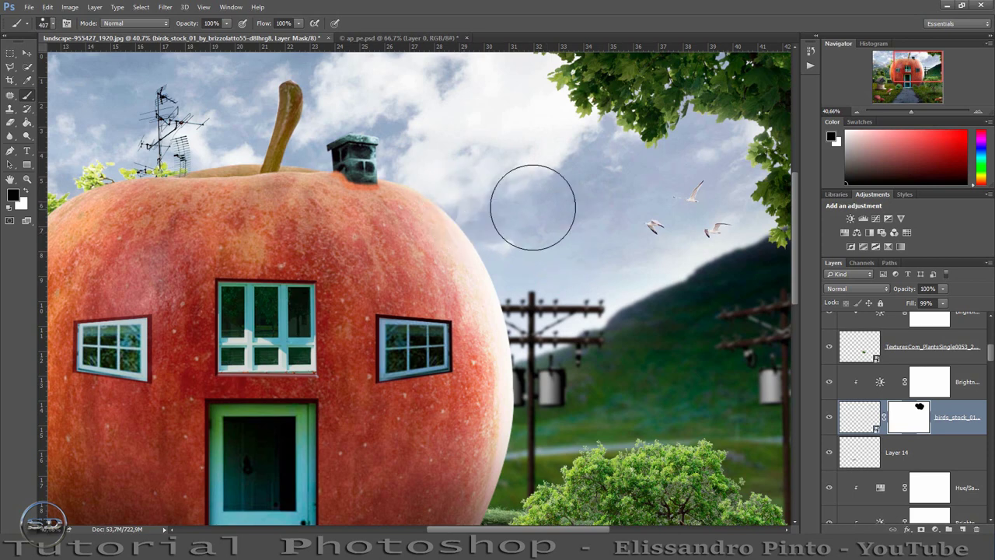
pyautogui.click(852, 416)
# Scale the three birds to about 40% and move them low above the right hillside
pyautogui.hotkey('ctrl', 't')
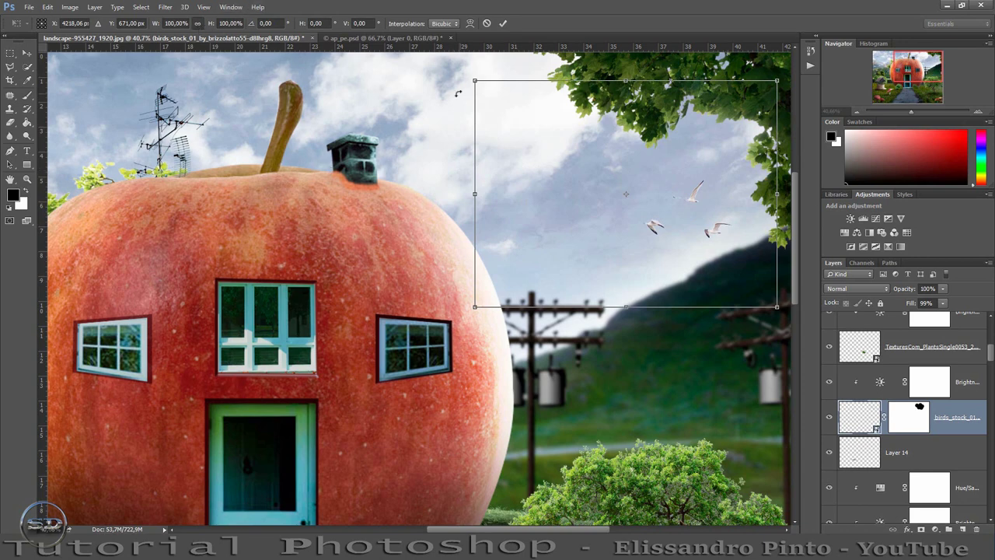
pyautogui.moveTo(475, 80); pyautogui.dragTo(586, 164)
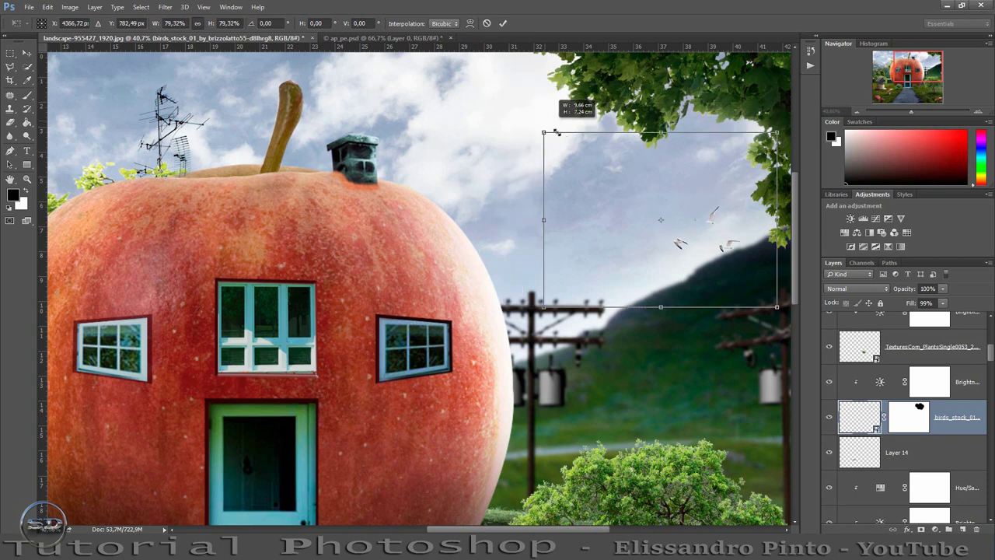
pyautogui.moveTo(716, 246); pyautogui.dragTo(674, 226)
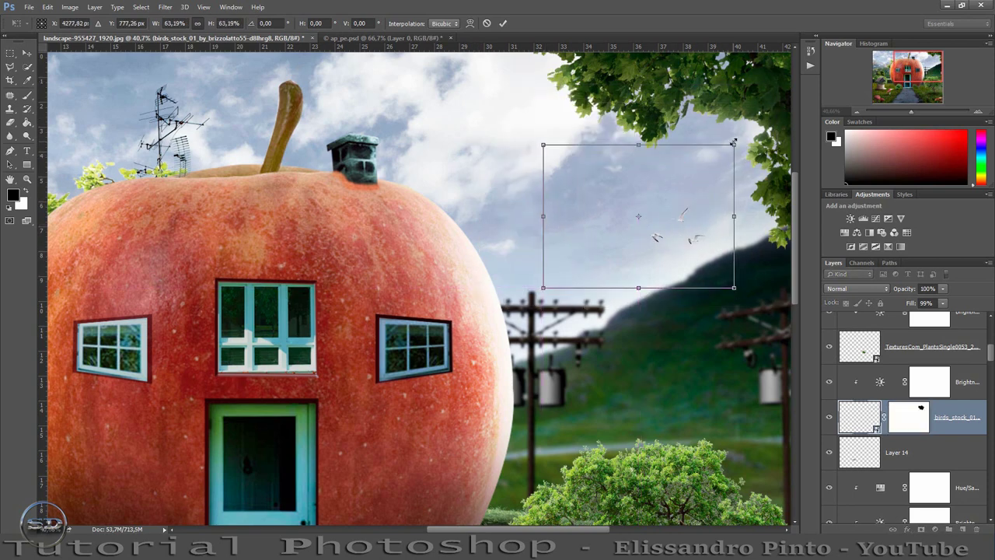
pyautogui.moveTo(733, 142); pyautogui.dragTo(663, 195)
pyautogui.moveTo(644, 236); pyautogui.dragTo(742, 266)
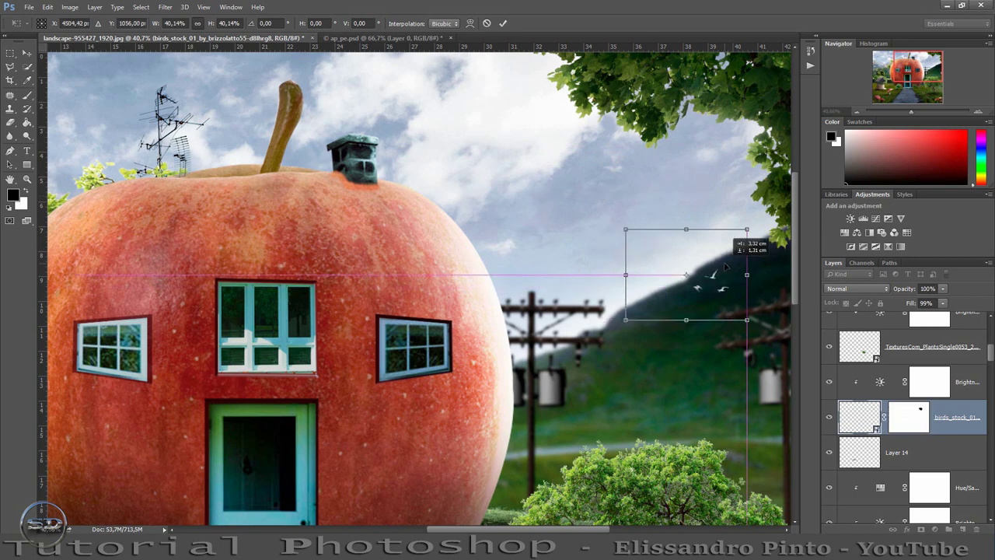
pyautogui.click(503, 24)
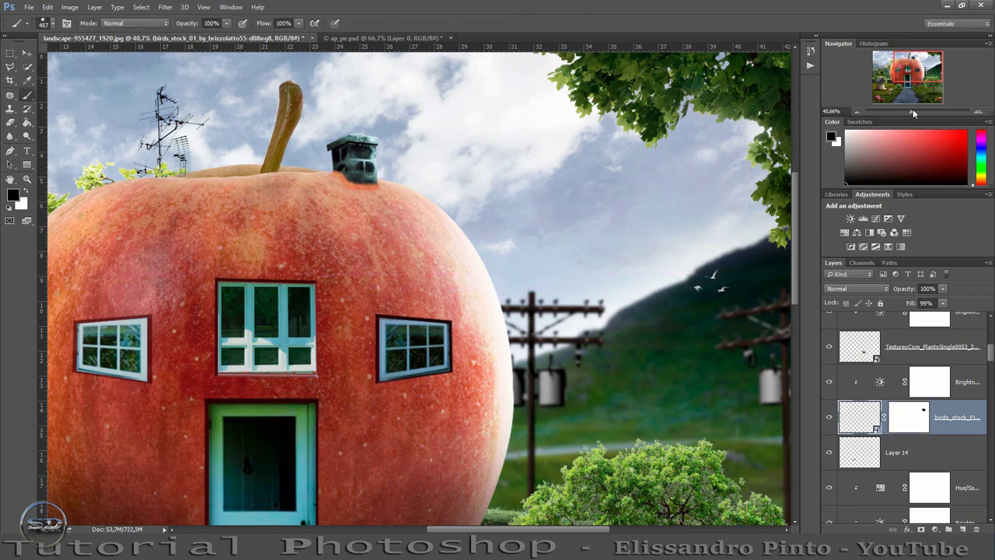
pyautogui.moveTo(913, 109); pyautogui.dragTo(905, 109)
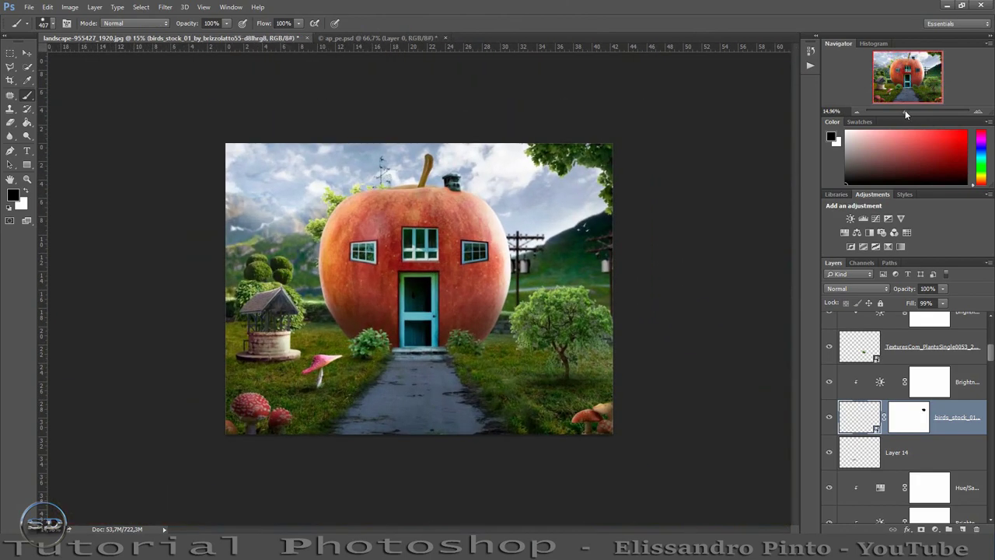
# Place the birch branches image in the upper-left corner
pyautogui.click(948, 375)
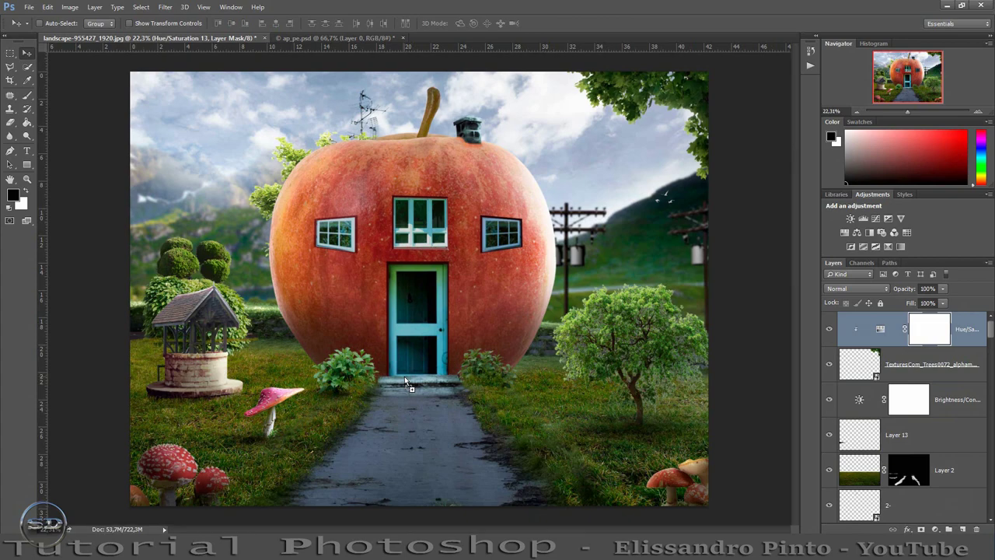
pyautogui.moveTo(478, 299); pyautogui.dragTo(261, 201)
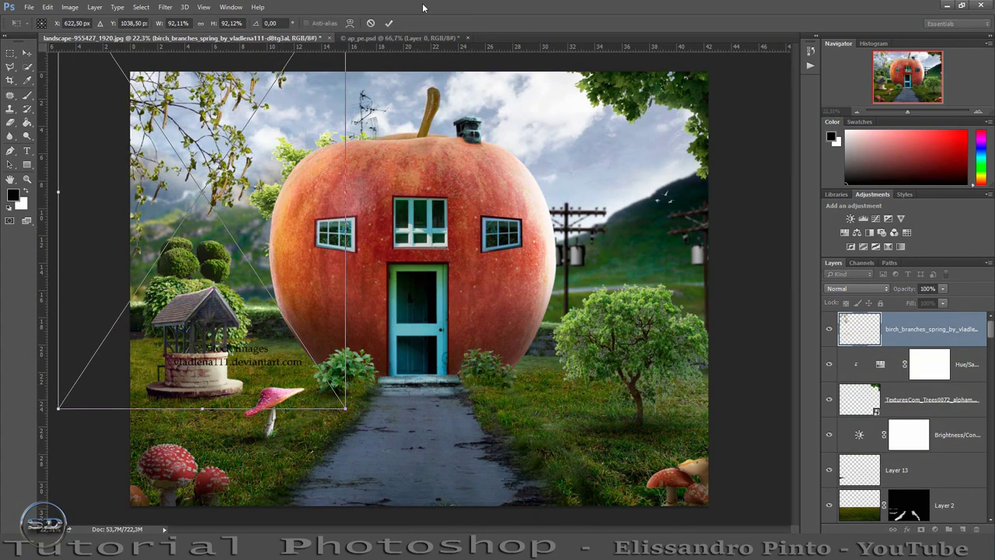
pyautogui.click(389, 23)
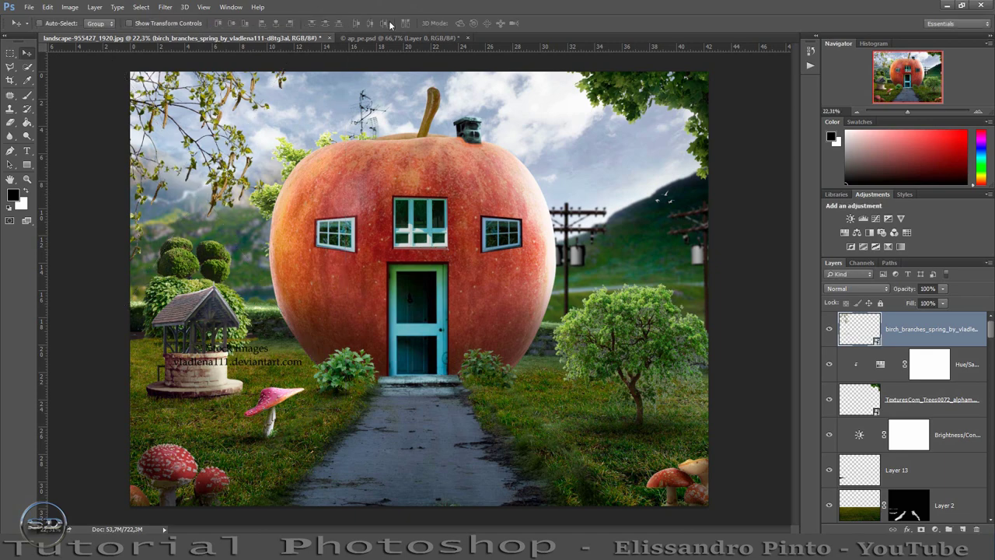
# Rasterize the birch branches layer and erase its watermark text near the well
pyautogui.click(10, 122)
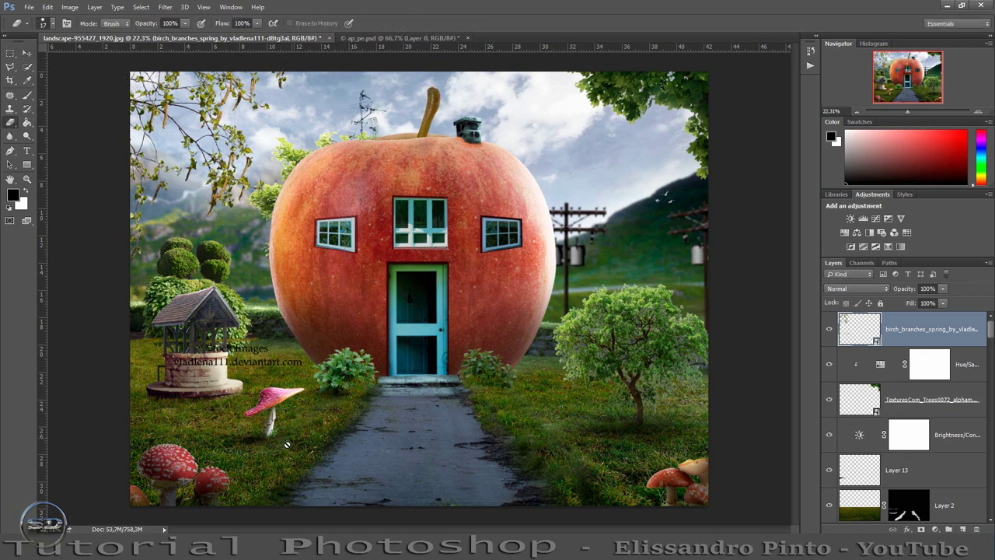
pyautogui.click(285, 441)
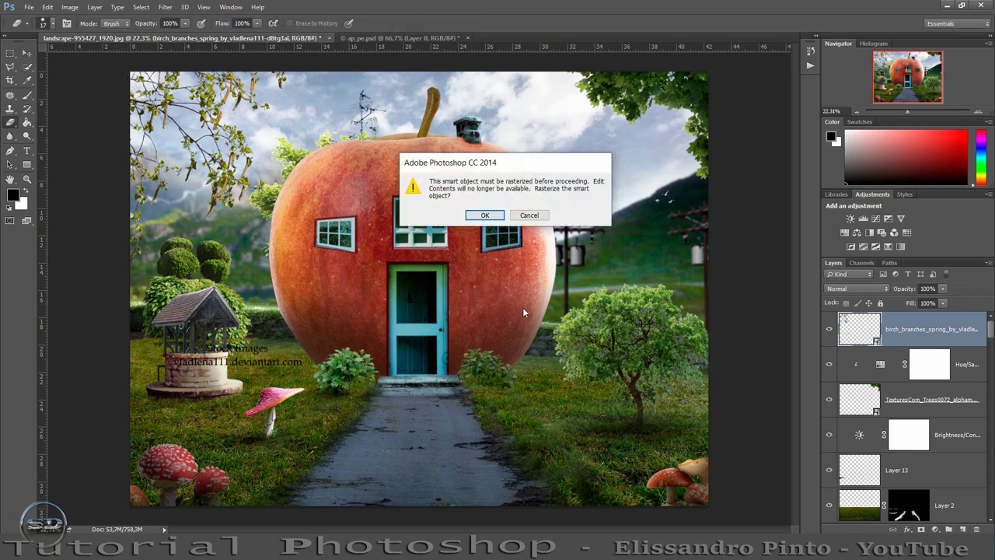
pyautogui.click(492, 218)
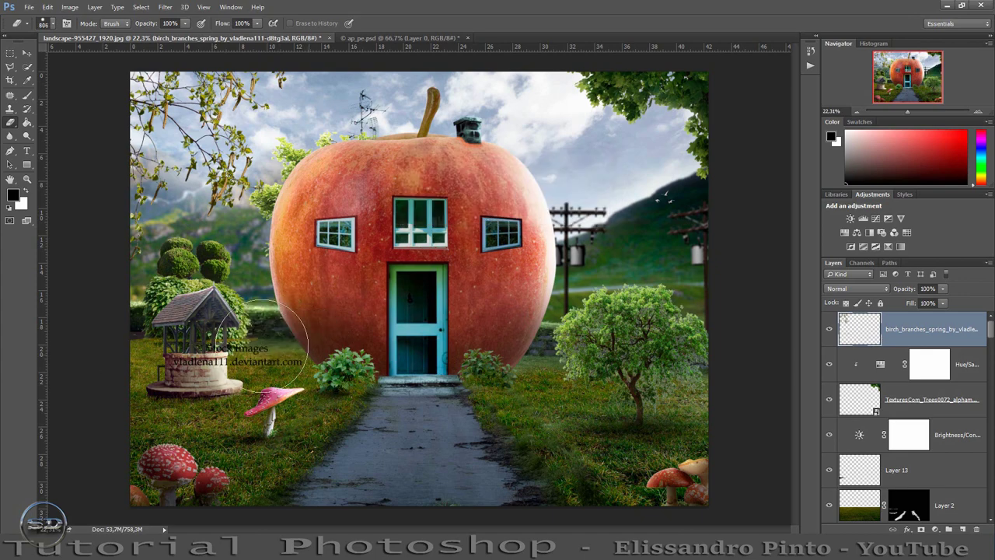
pyautogui.moveTo(307, 358); pyautogui.dragTo(69, 357)
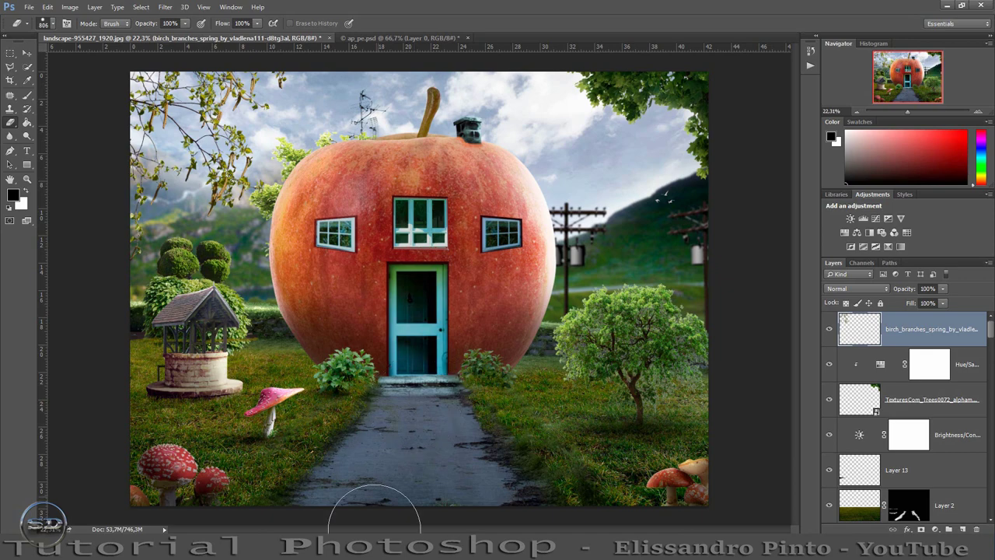
pyautogui.moveTo(366, 522); pyautogui.dragTo(502, 455)
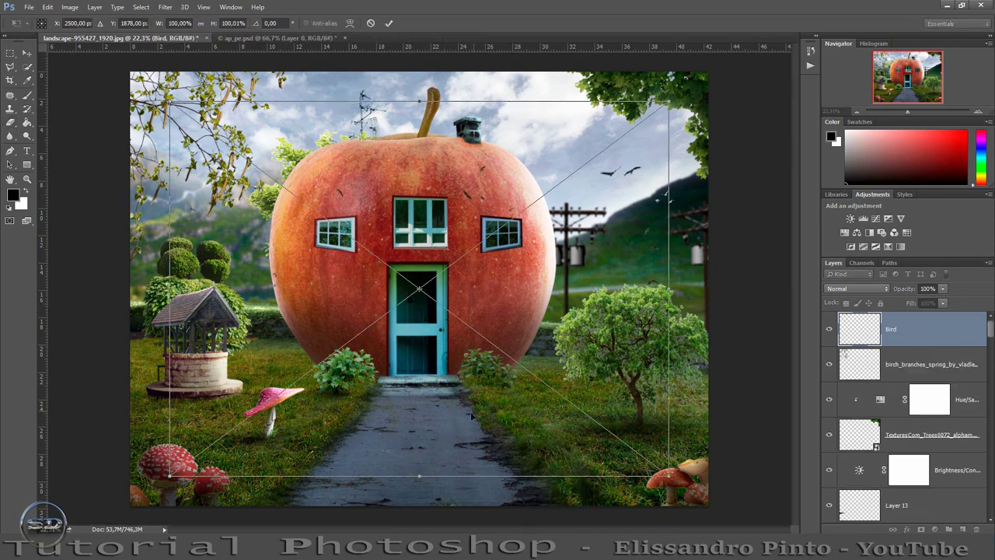
# Place the Bird image high in the sky, reorder its layer and toggle its visibility to compare
pyautogui.moveTo(471, 418)
pyautogui.mouseDown()
pyautogui.moveTo(476, 318)
pyautogui.moveTo(402, 356)
pyautogui.moveTo(399, 337)
pyautogui.moveTo(417, 330)
pyautogui.mouseUp()
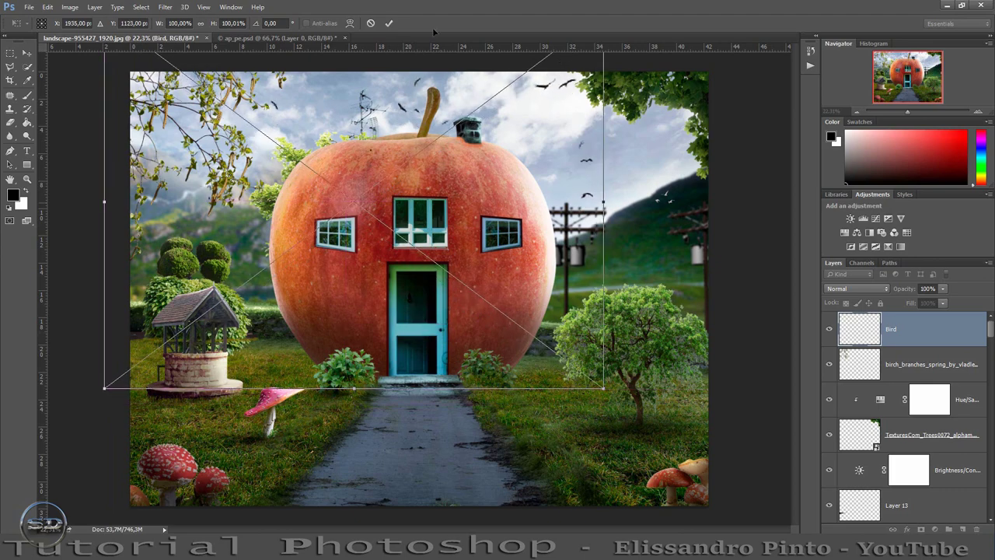
pyautogui.click(391, 23)
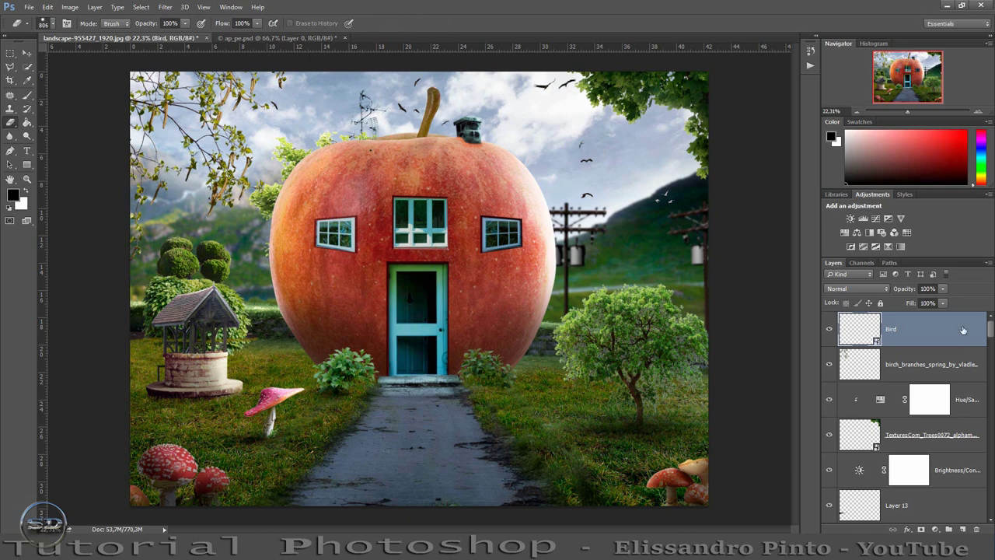
pyautogui.scroll(-2, 963, 331)
pyautogui.scroll(-2, 964, 330)
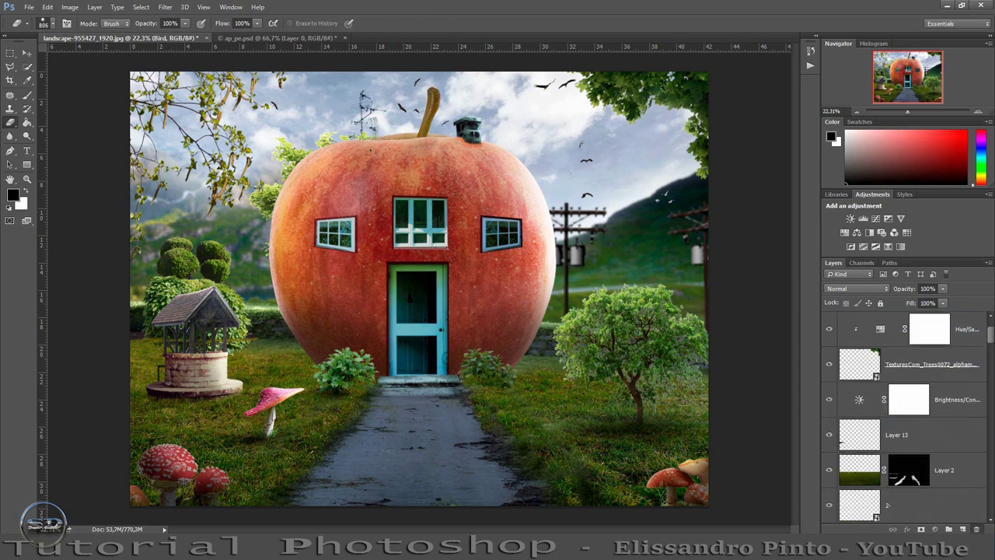
pyautogui.scroll(-2, 963, 331)
pyautogui.scroll(-2, 963, 331)
pyautogui.scroll(-2, 904, 420)
pyautogui.scroll(-2, 904, 420)
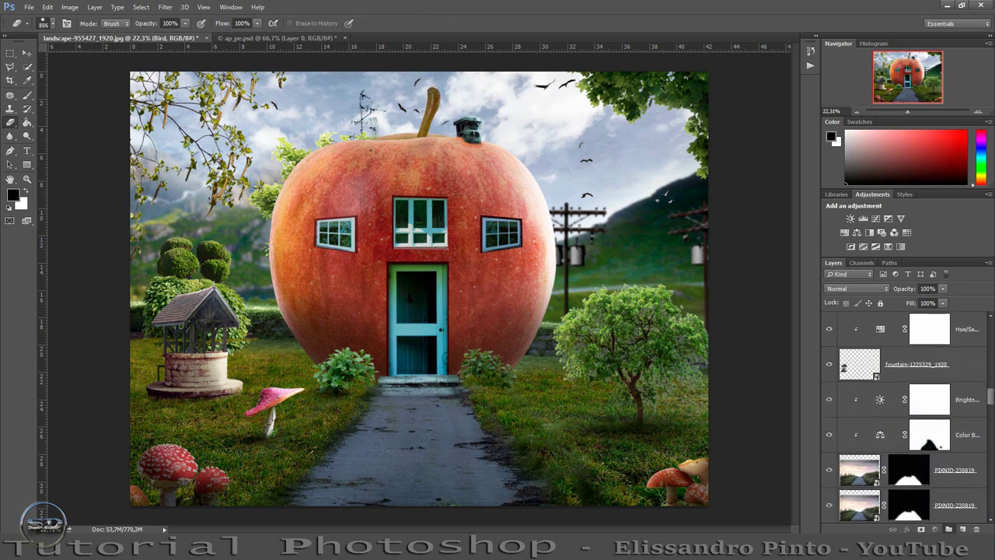
pyautogui.scroll(-2, 904, 420)
pyautogui.scroll(-2, 904, 420)
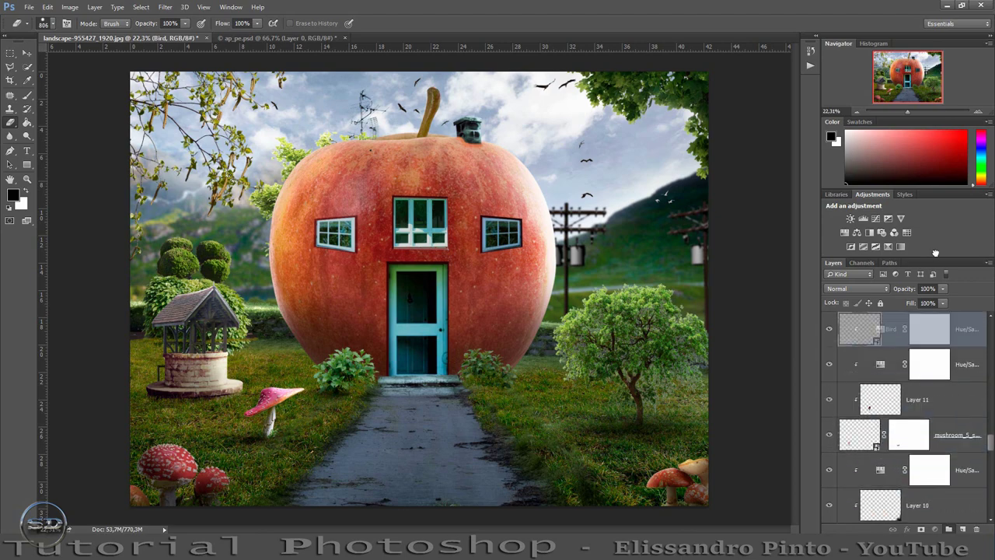
pyautogui.moveTo(905, 420)
pyautogui.mouseDown()
pyautogui.moveTo(931, 252)
pyautogui.moveTo(896, 406)
pyautogui.mouseUp()
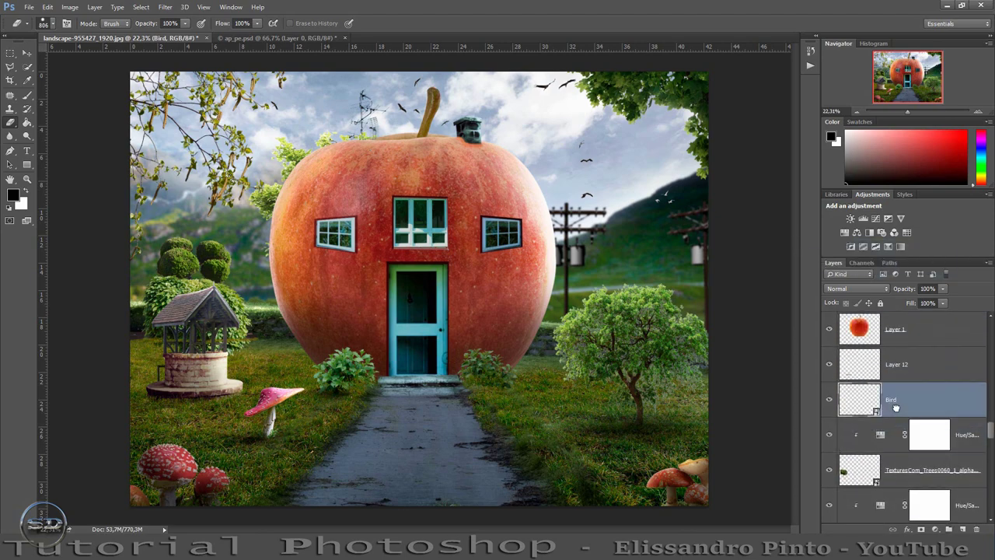
pyautogui.click(830, 401)
pyautogui.click(830, 400)
# Place branches_2 at the right edge and move its layer above the birch branches
pyautogui.moveTo(412, 482); pyautogui.dragTo(719, 494)
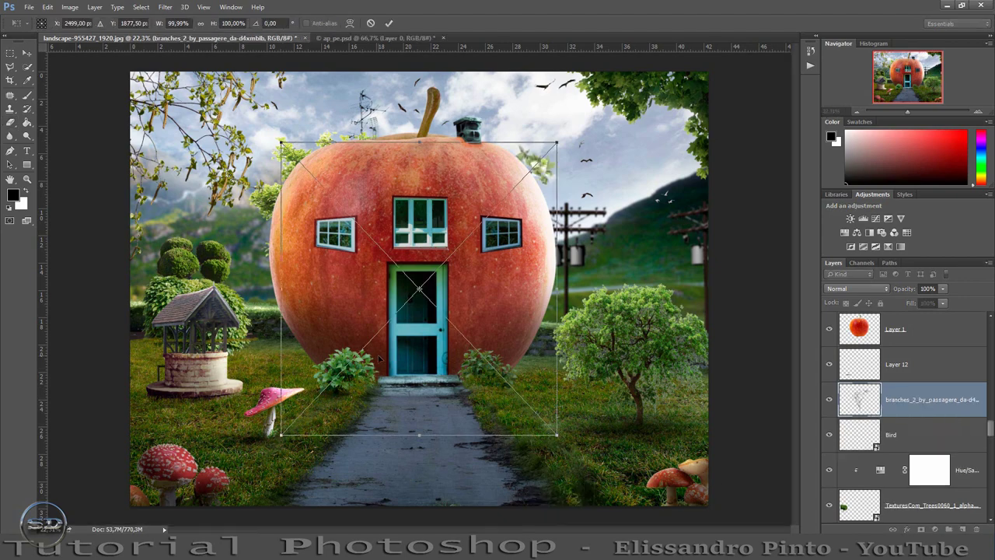
pyautogui.moveTo(380, 358); pyautogui.dragTo(741, 407)
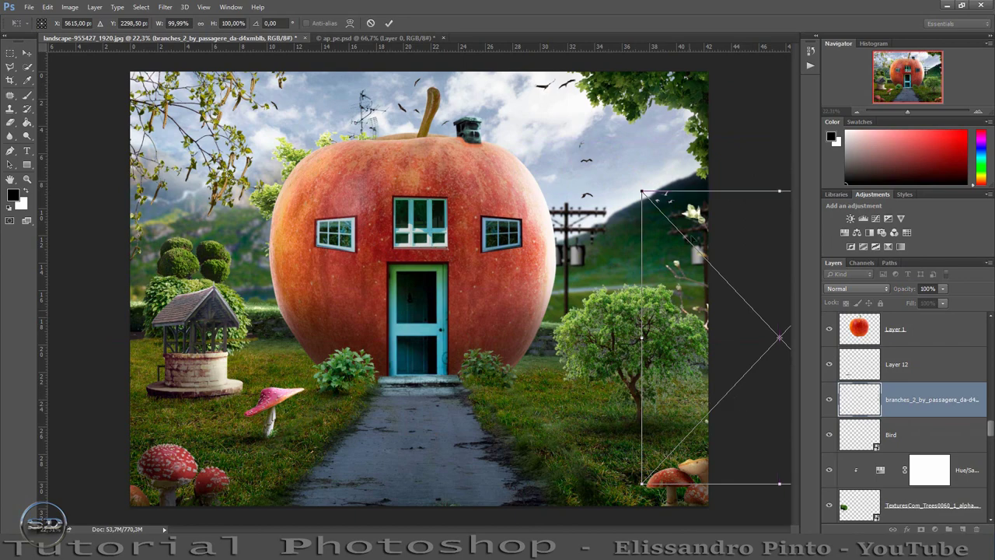
pyautogui.click(389, 23)
pyautogui.press('e')
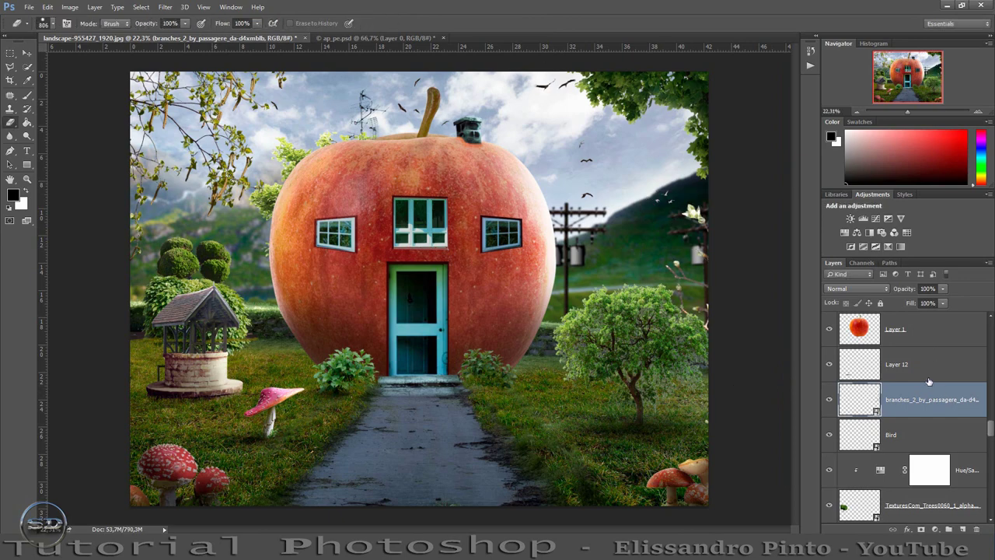
pyautogui.moveTo(930, 399); pyautogui.dragTo(929, 265)
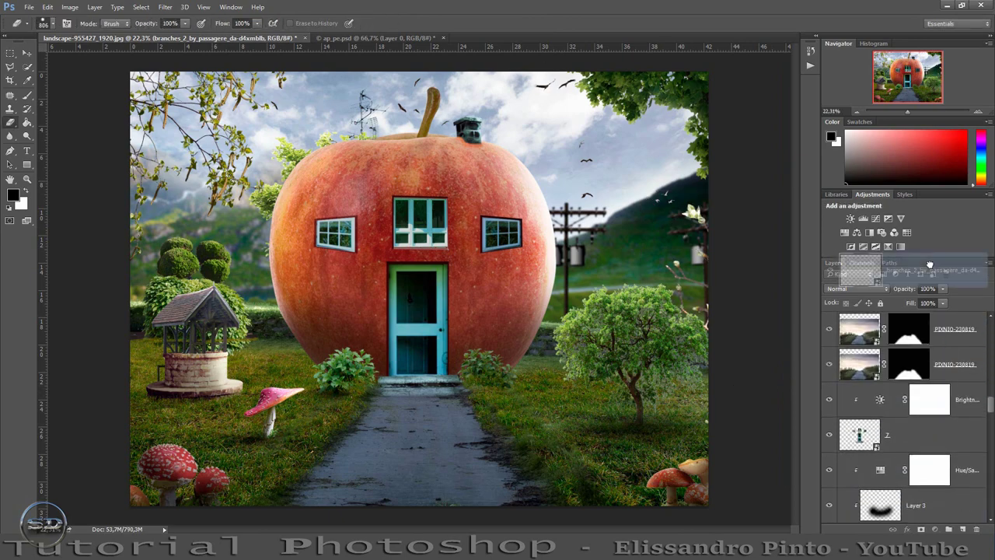
pyautogui.moveTo(929, 265); pyautogui.dragTo(926, 289)
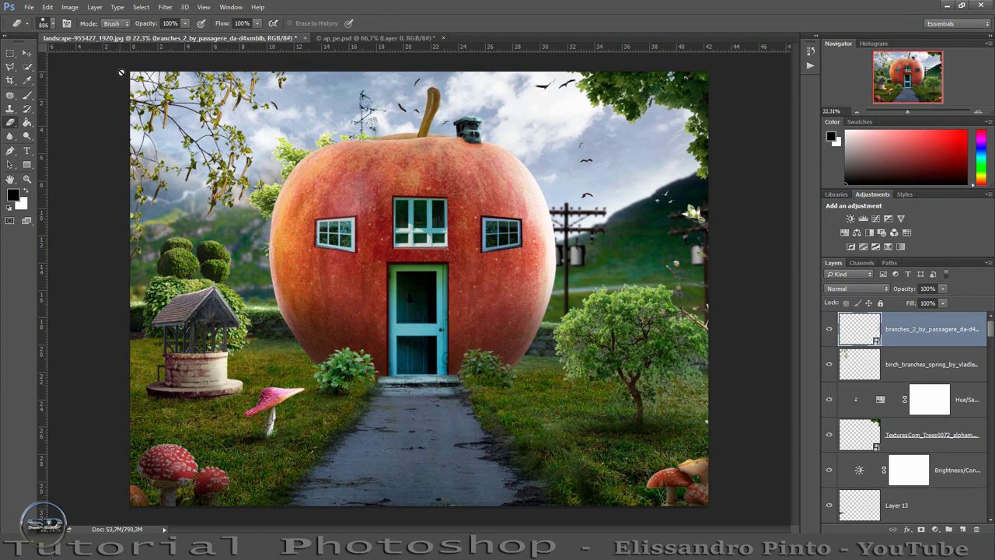
# Move the flowering branches over the left-side well and tilt them about 14 degrees
pyautogui.click(32, 54)
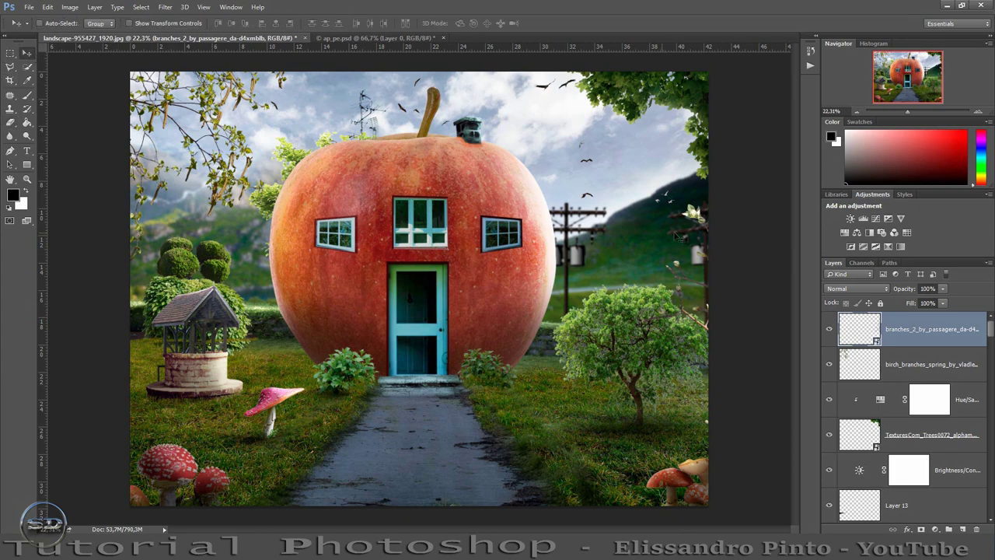
pyautogui.moveTo(709, 269); pyautogui.dragTo(187, 234)
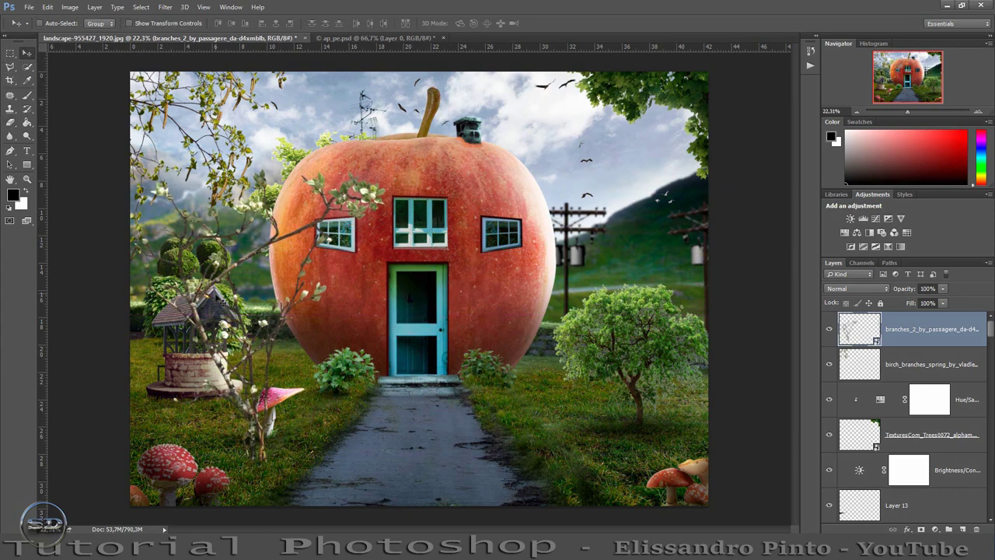
pyautogui.moveTo(220, 301); pyautogui.dragTo(91, 321)
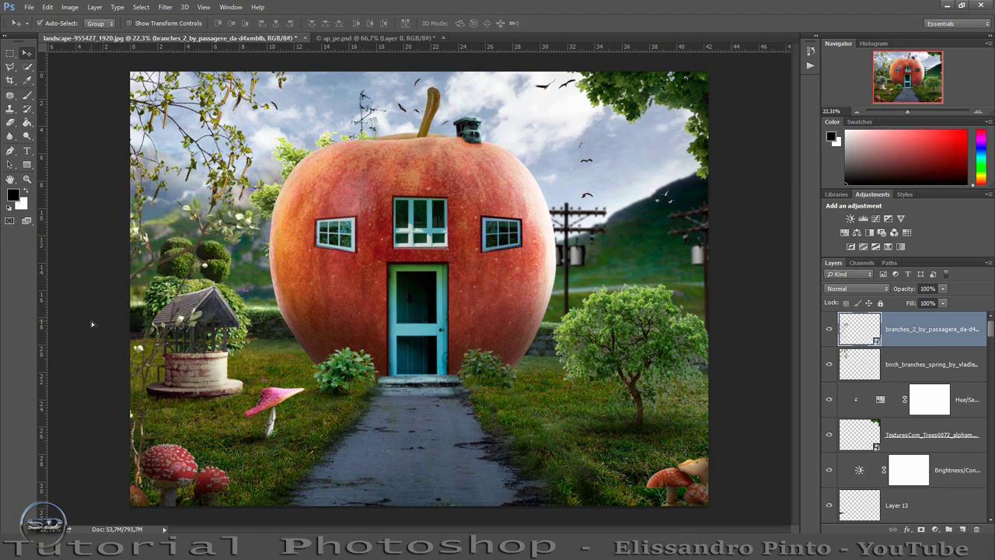
pyautogui.hotkey('ctrl', 't')
pyautogui.moveTo(268, 194); pyautogui.dragTo(295, 234)
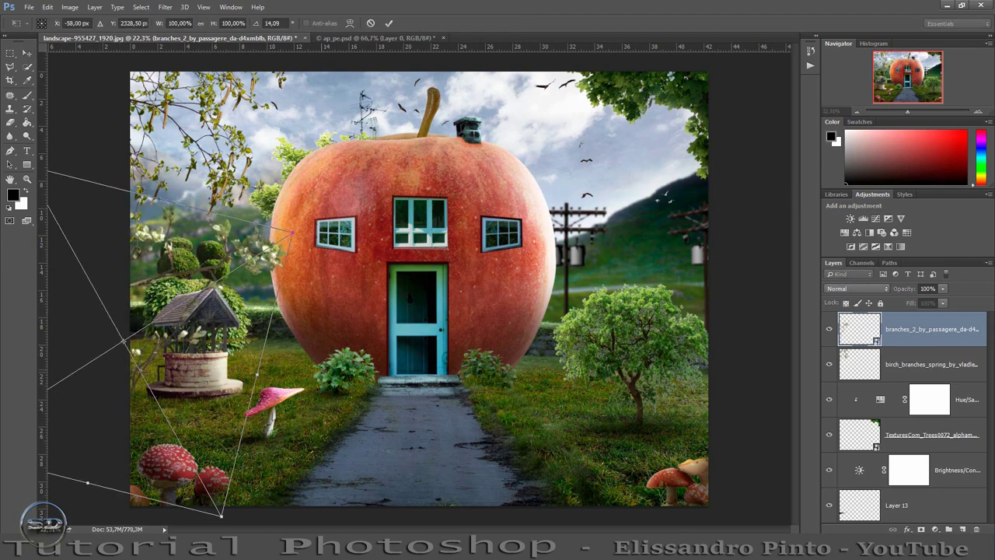
pyautogui.moveTo(210, 348); pyautogui.dragTo(231, 352)
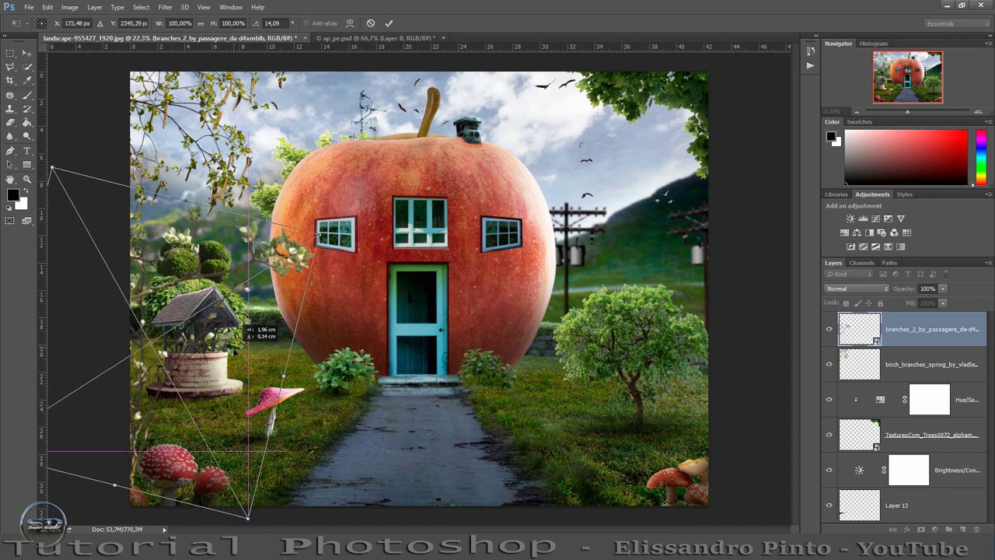
# Commit the branch transform and open bandits_png_by_jean52_ddw9cag.png as its own document
pyautogui.click(390, 25)
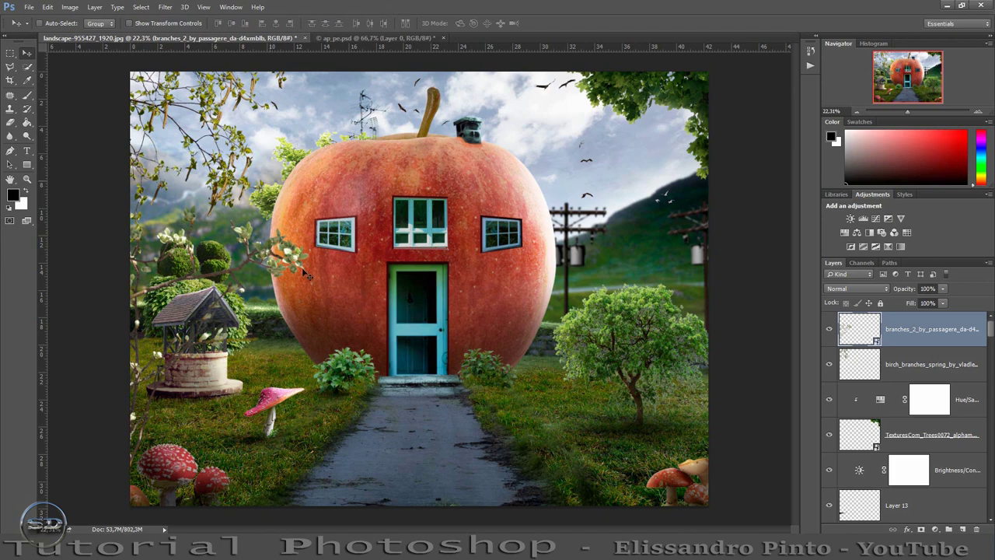
pyautogui.moveTo(365, 528); pyautogui.dragTo(475, 323)
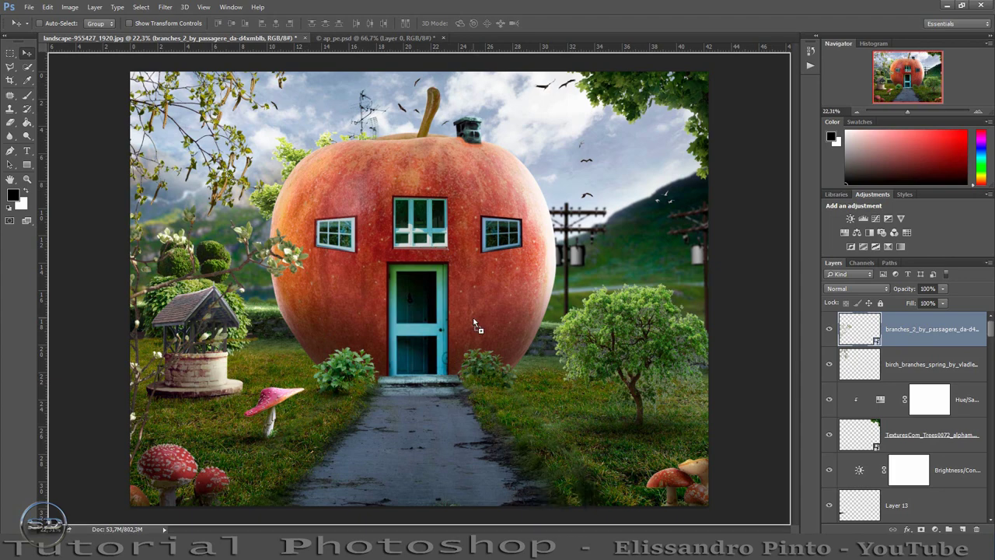
pyautogui.moveTo(463, 153); pyautogui.dragTo(482, 37)
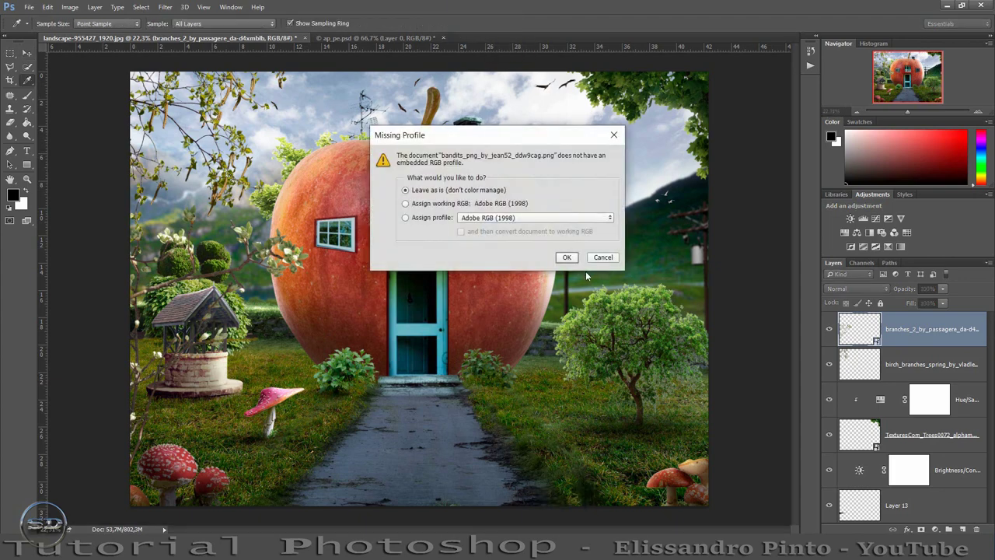
# Open the bandits PNG without a colour profile and show the lasso tool variants
pyautogui.click(567, 258)
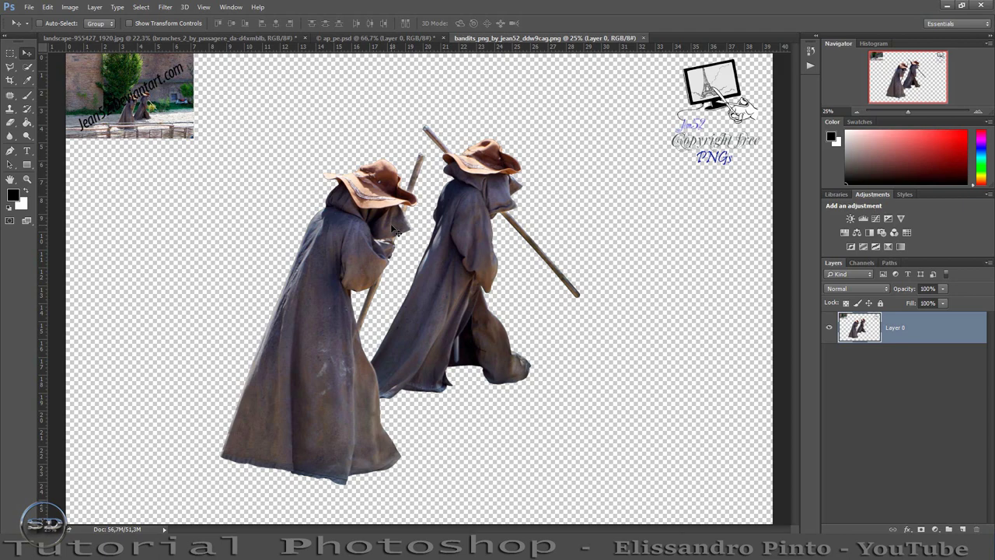
pyautogui.click(10, 69)
pyautogui.rightClick(11, 71)
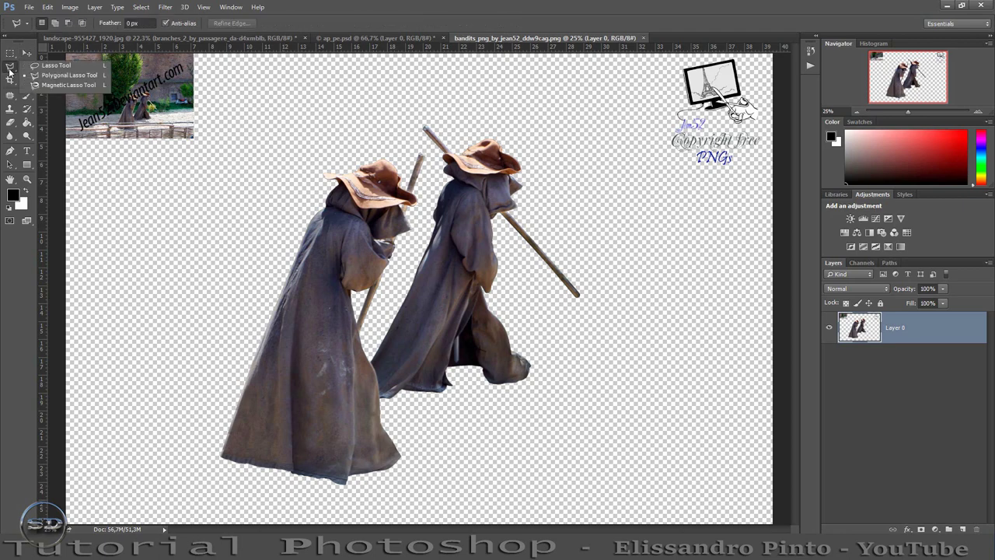
# Outline the right-hand cloaked figure with the Polygonal Lasso
pyautogui.click(33, 75)
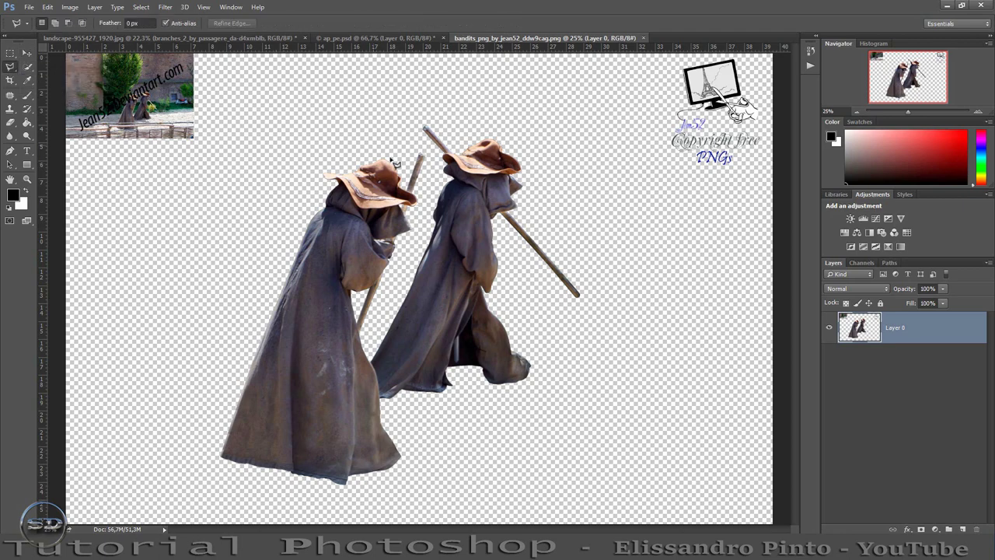
pyautogui.click(417, 225)
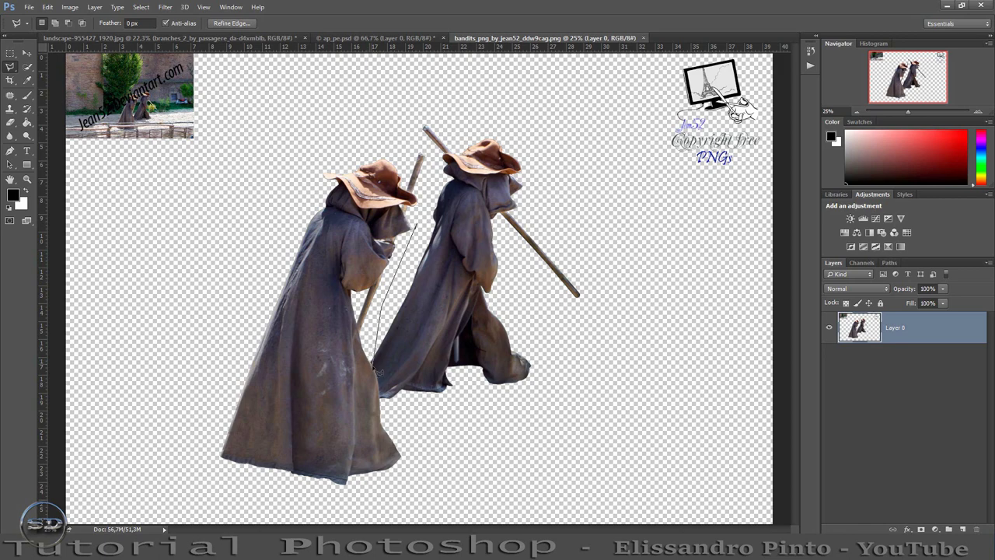
pyautogui.click(372, 362)
pyautogui.click(558, 460)
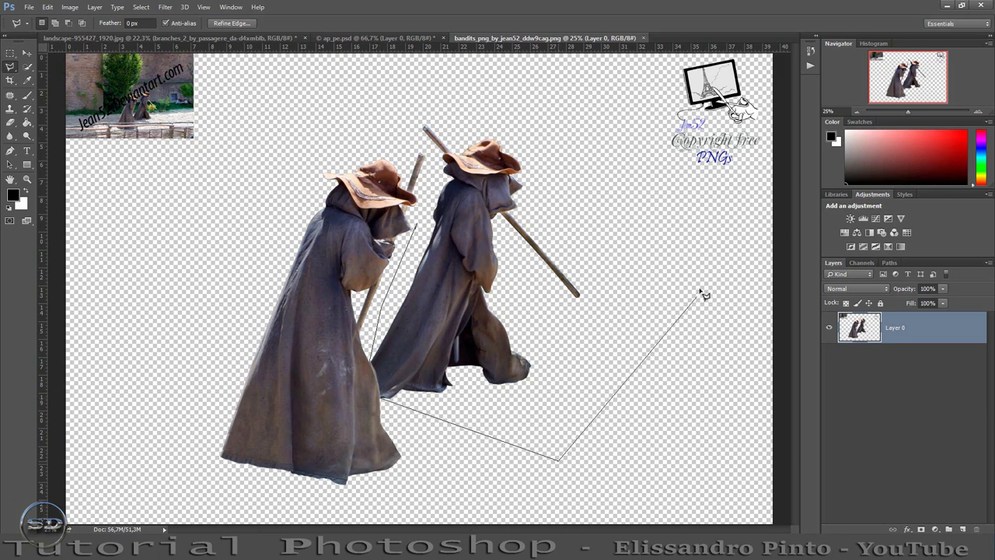
pyautogui.click(694, 296)
pyautogui.click(578, 117)
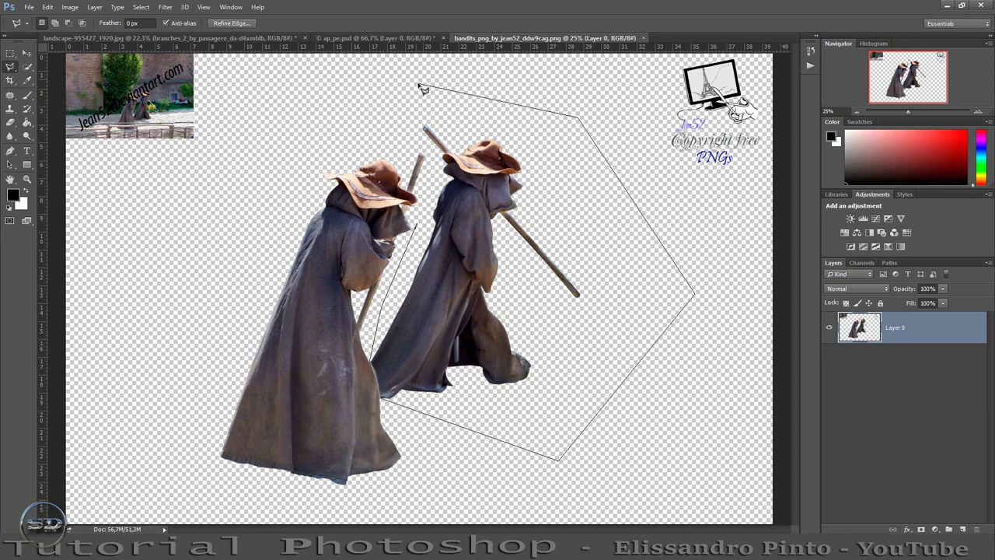
pyautogui.click(409, 104)
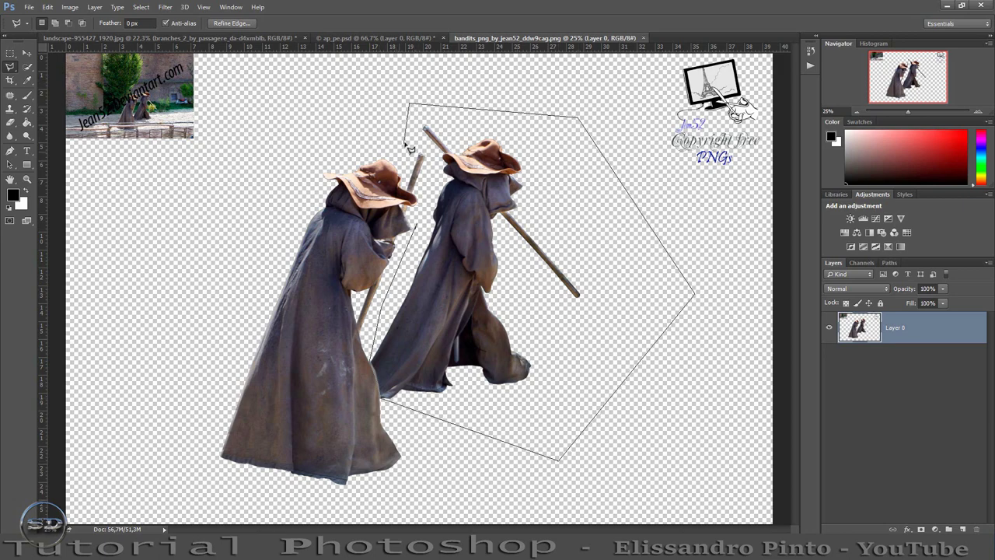
pyautogui.click(406, 140)
pyautogui.click(426, 147)
pyautogui.doubleClick(420, 229)
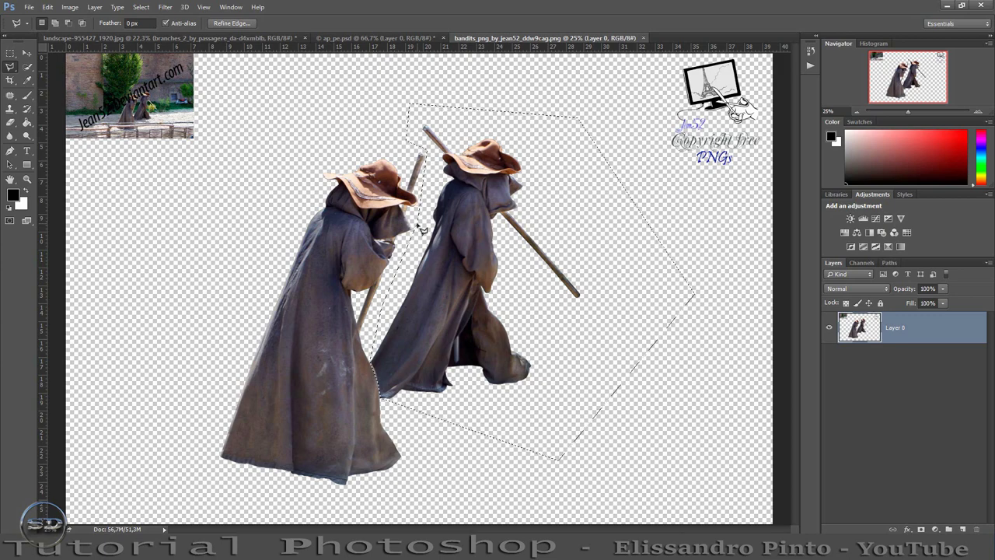
# Cut and paste the second figure onto its own layer, then hide it
pyautogui.hotkey('ctrl', 'x')
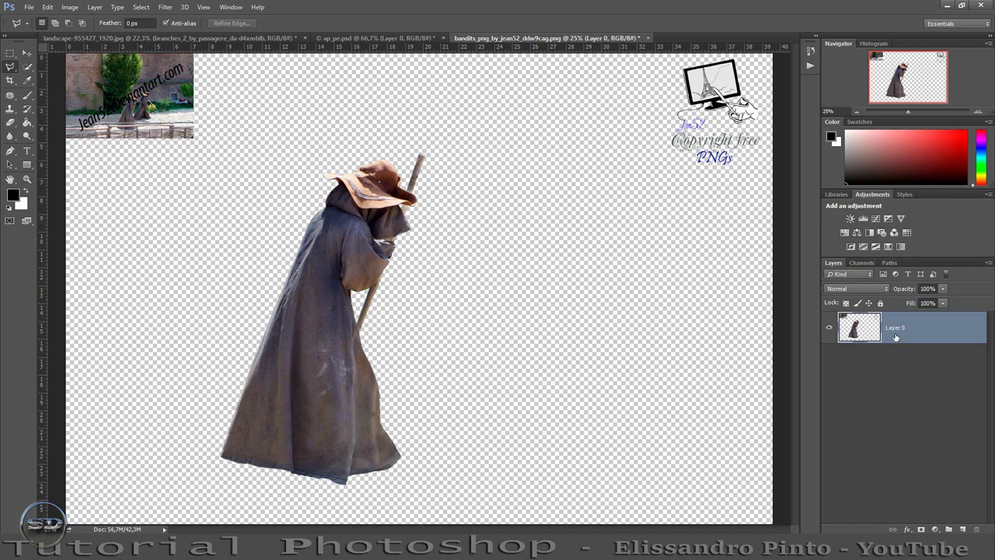
pyautogui.hotkey('ctrl', 'v')
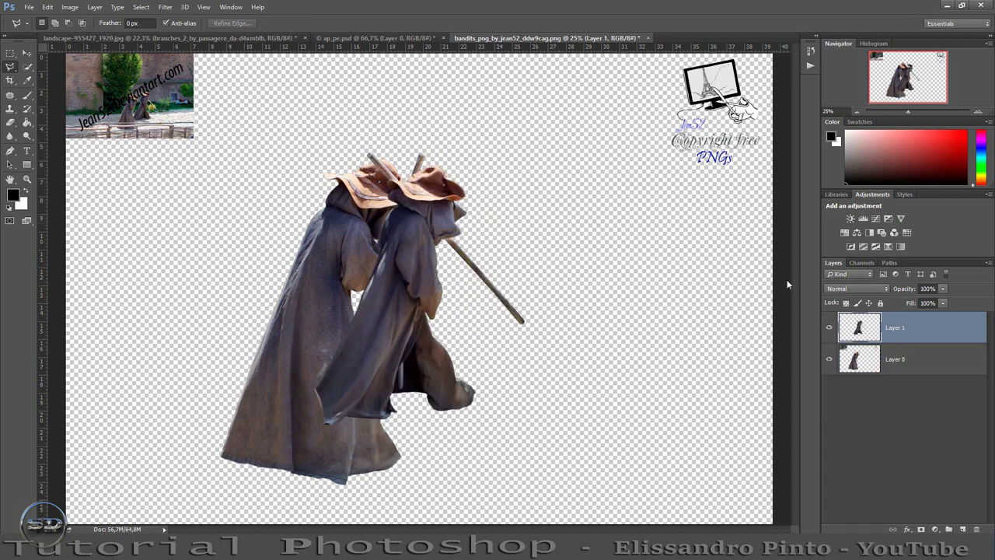
pyautogui.click(829, 327)
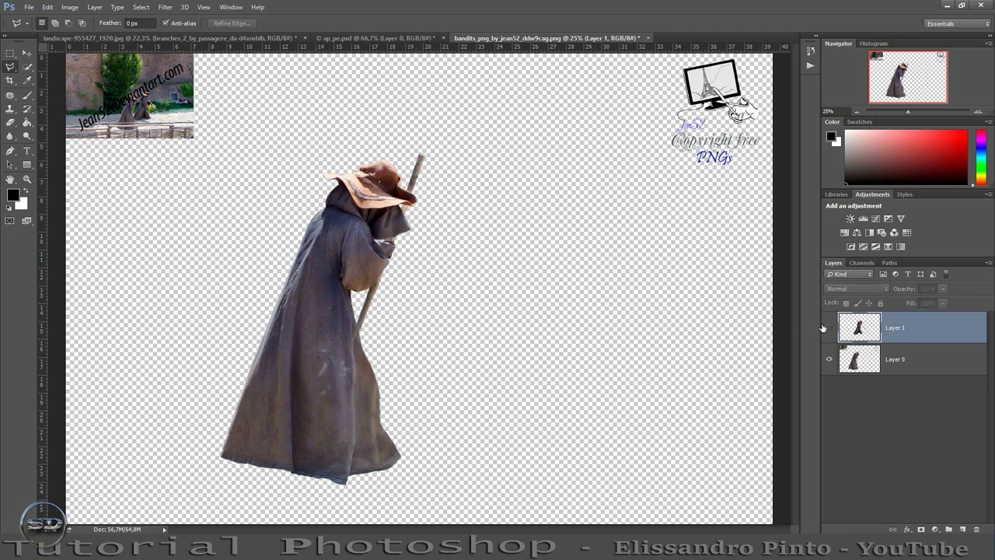
# Erase the landscape photo inset and copyright watermark from the first figure's layer
pyautogui.click(10, 122)
pyautogui.hotkey('alt', '[')
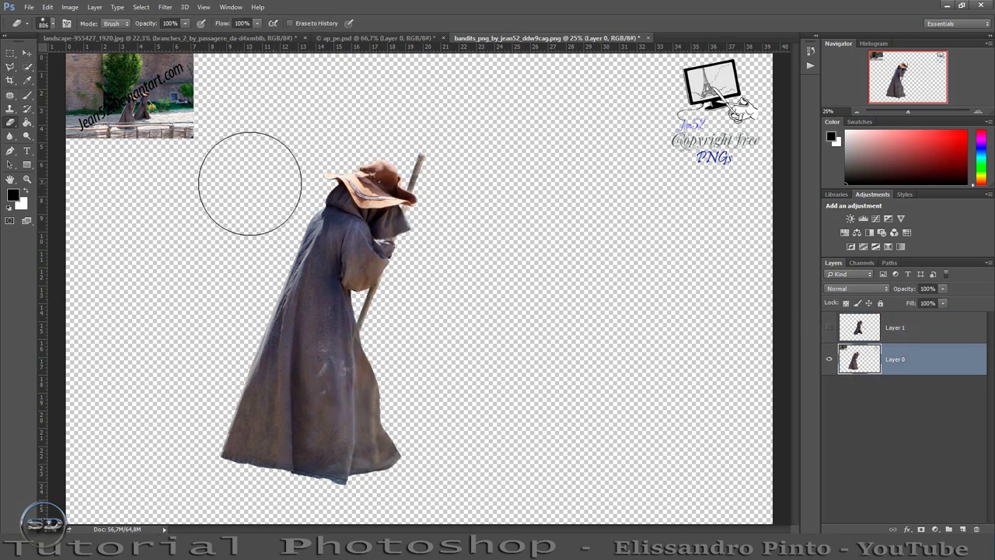
pyautogui.moveTo(151, 129); pyautogui.dragTo(115, 35)
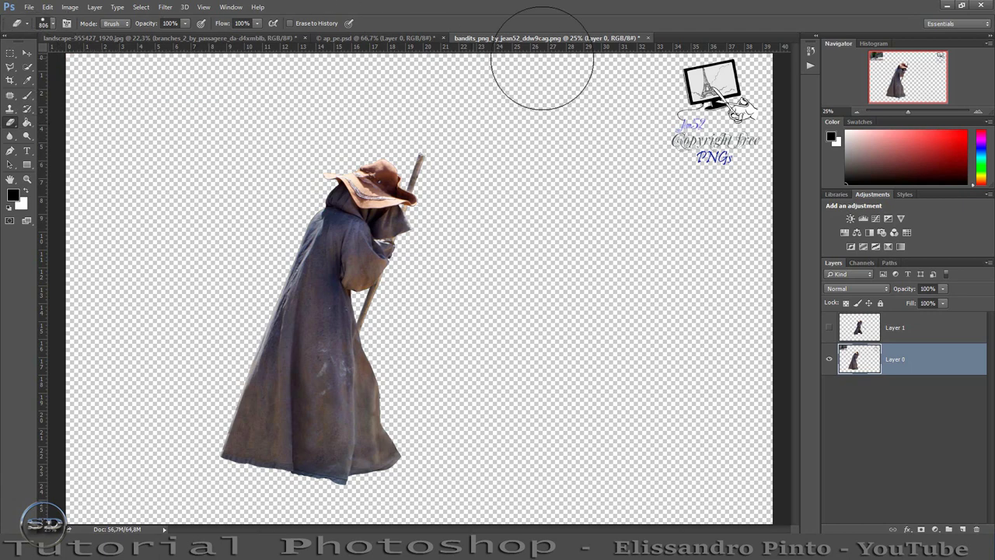
pyautogui.moveTo(719, 85)
pyautogui.mouseDown()
pyautogui.moveTo(618, 132)
pyautogui.moveTo(729, 142)
pyautogui.mouseUp()
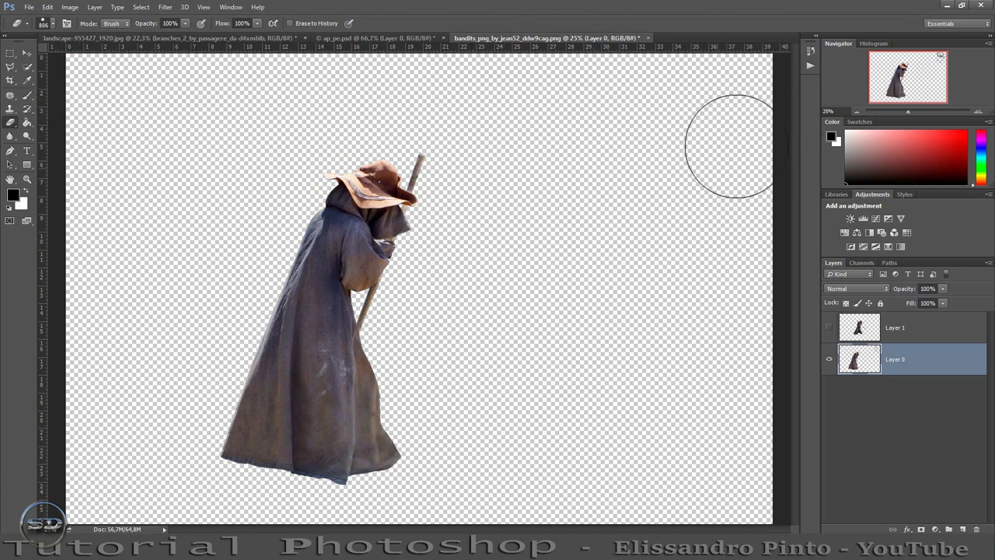
pyautogui.click(27, 53)
# Bring the figure into the apple house composite, scale it to about 44% and flip it horizontally
pyautogui.moveTo(382, 290)
pyautogui.mouseDown()
pyautogui.moveTo(326, 123)
pyautogui.moveTo(329, 164)
pyautogui.moveTo(515, 233)
pyautogui.moveTo(500, 241)
pyautogui.mouseUp()
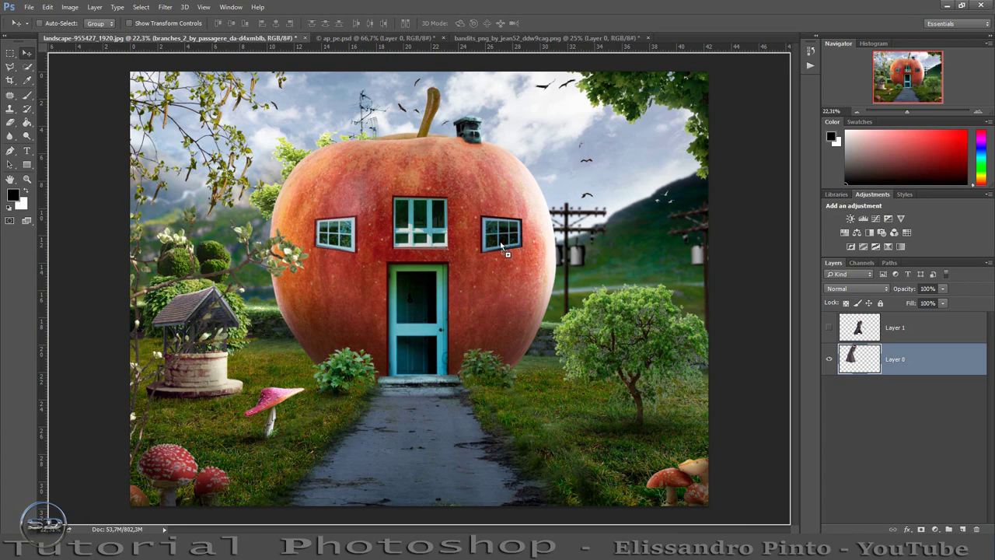
pyautogui.hotkey('ctrl', 't')
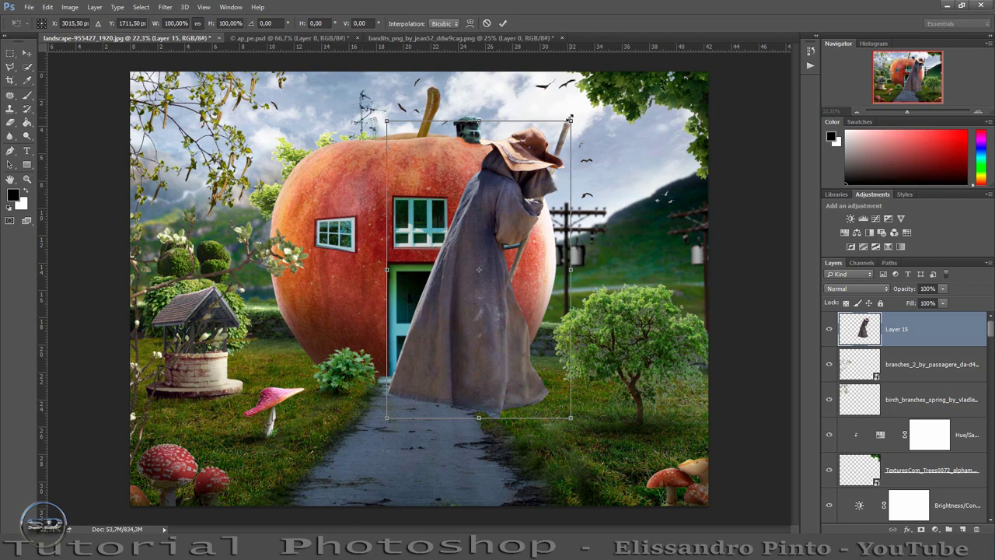
pyautogui.moveTo(570, 118); pyautogui.dragTo(467, 287)
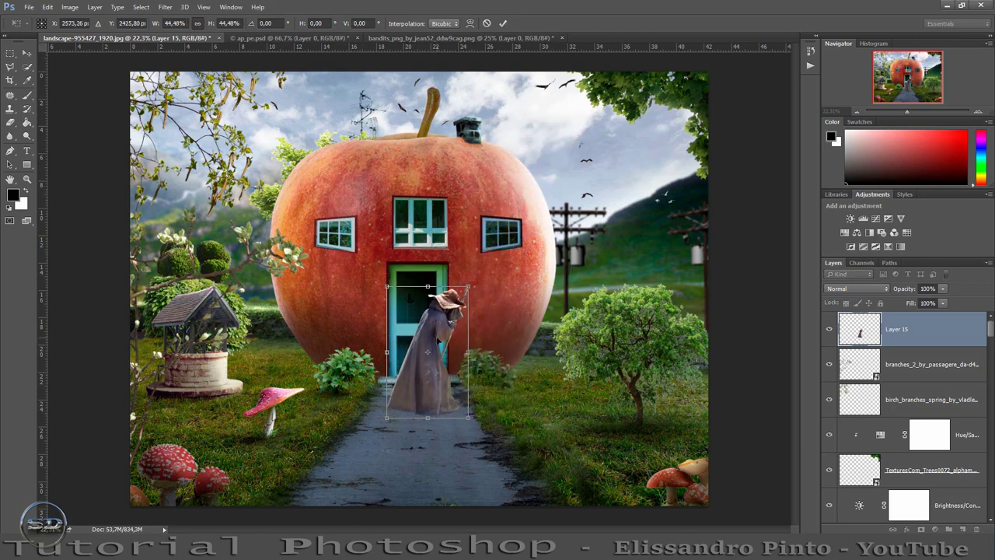
pyautogui.moveTo(438, 341); pyautogui.dragTo(400, 389)
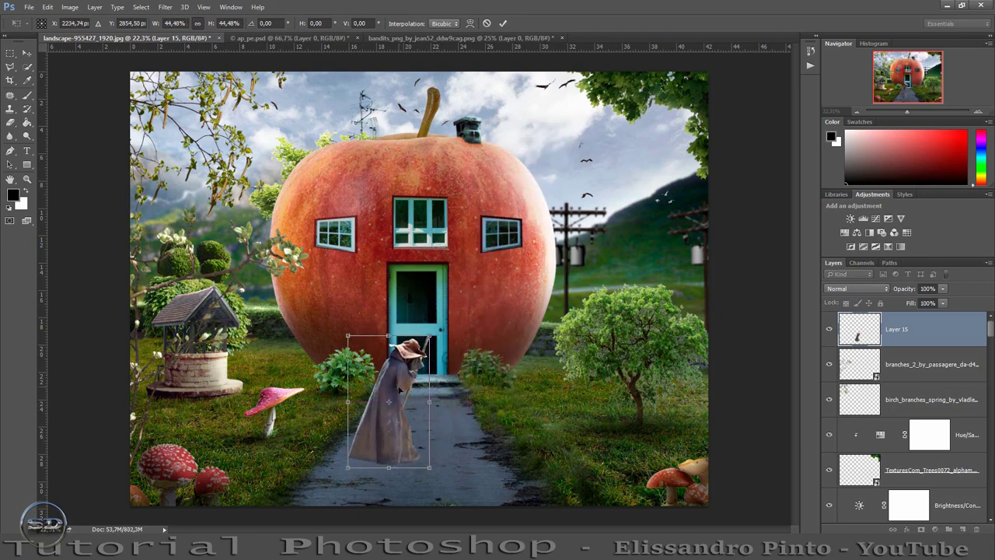
pyautogui.rightClick(398, 409)
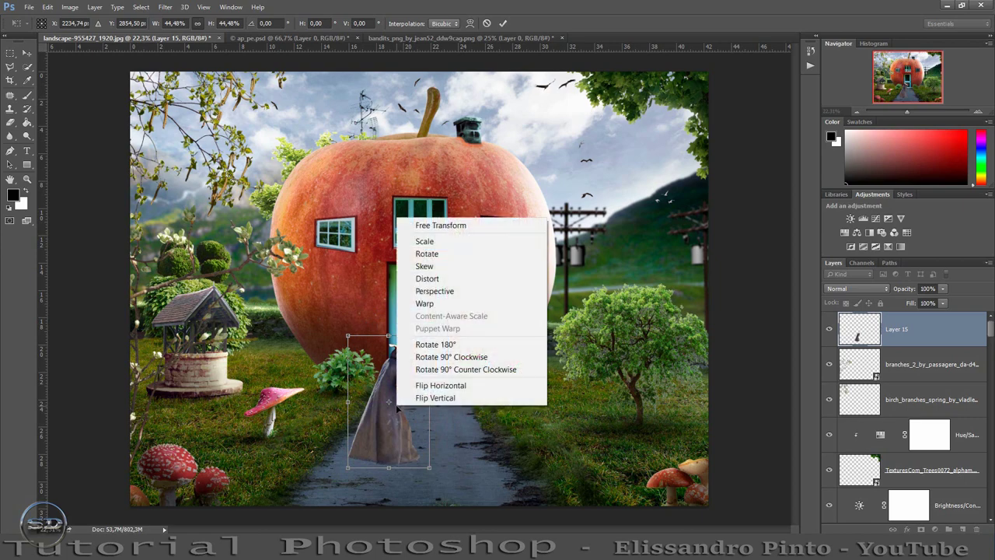
pyautogui.click(430, 387)
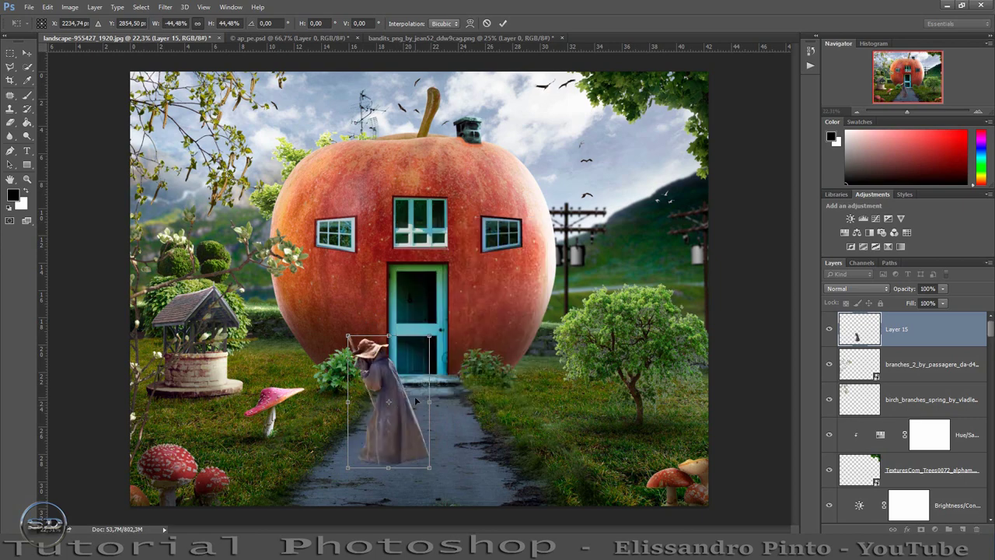
# Shrink the figure to about 38% and set it on the grass beside the mushroom
pyautogui.moveTo(417, 400); pyautogui.dragTo(384, 393)
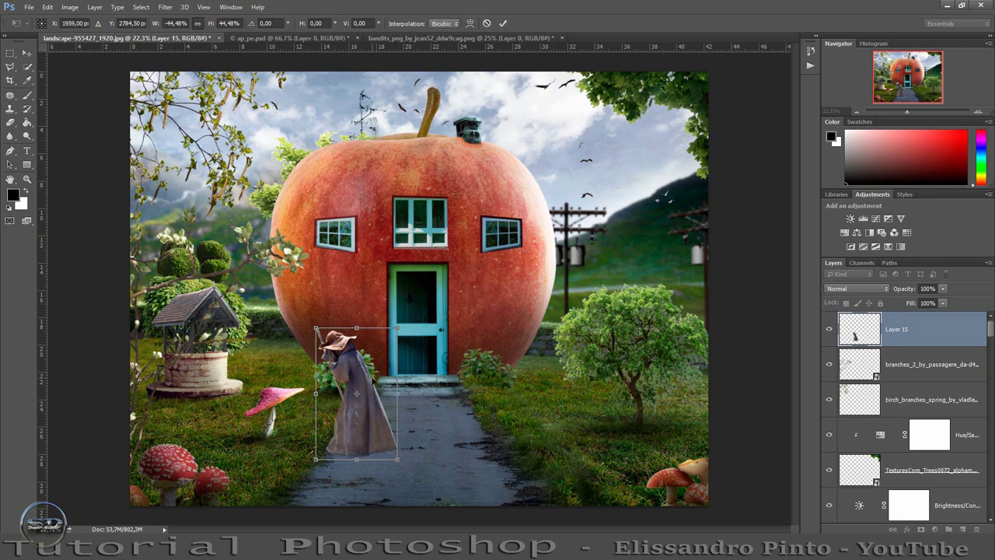
pyautogui.moveTo(373, 383); pyautogui.dragTo(440, 328)
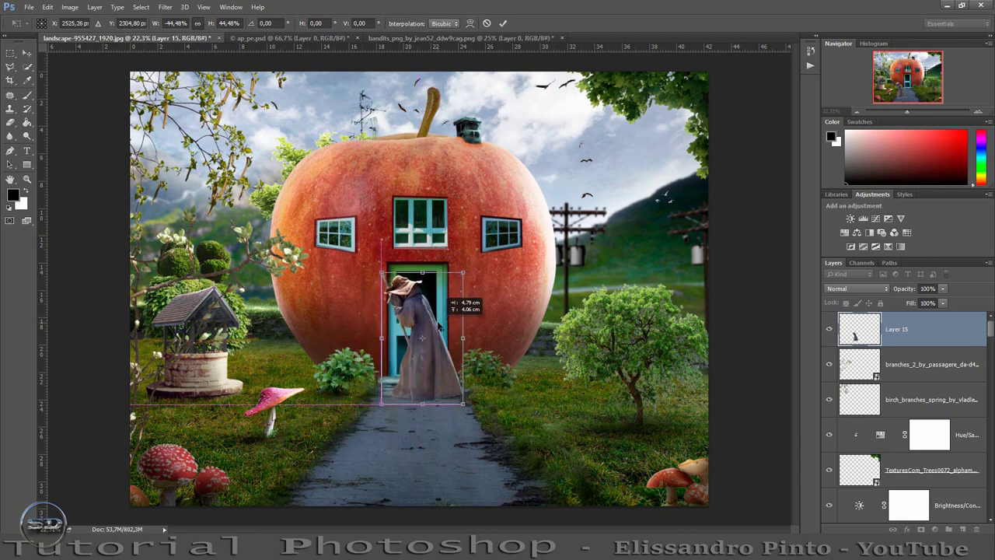
pyautogui.moveTo(440, 328); pyautogui.dragTo(439, 323)
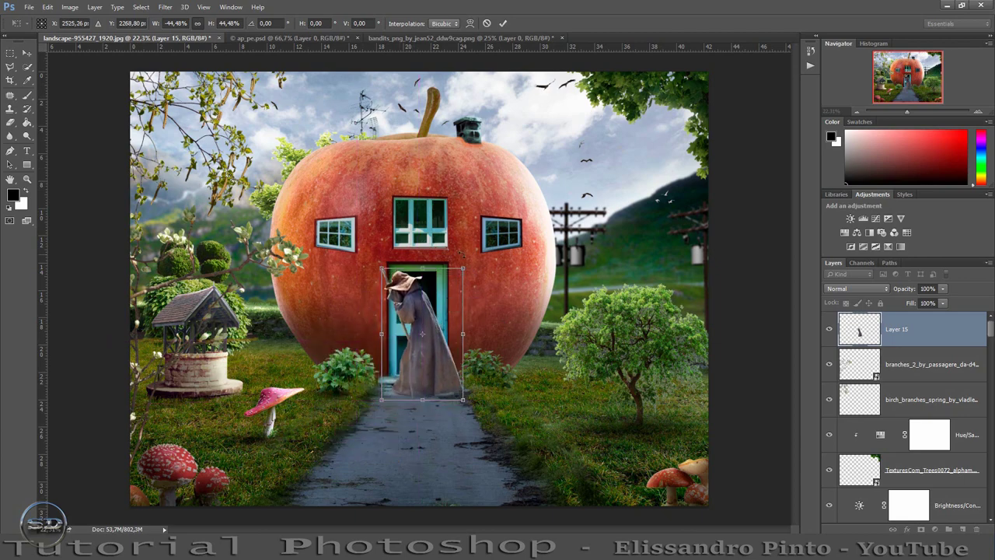
pyautogui.moveTo(464, 267); pyautogui.dragTo(384, 384)
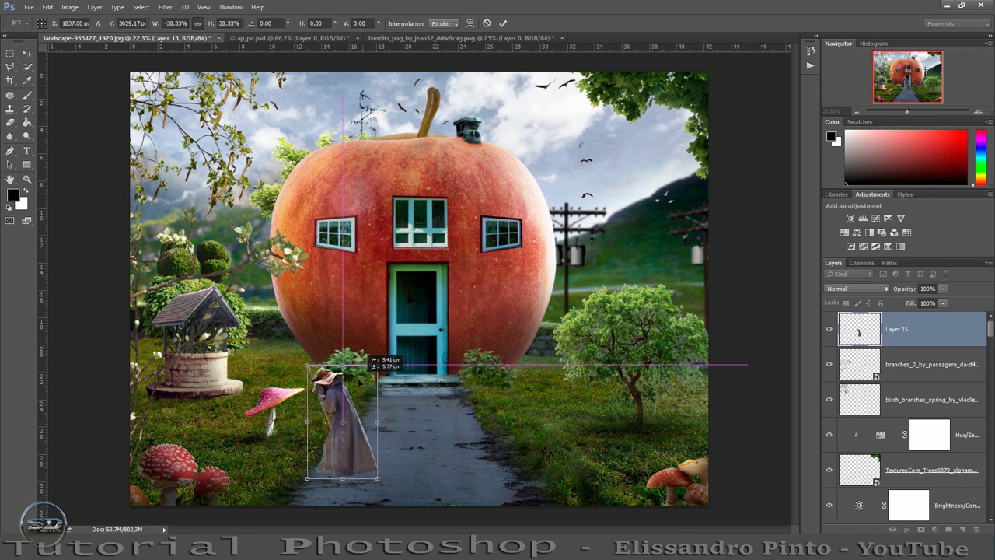
pyautogui.moveTo(384, 383)
pyautogui.mouseDown()
pyautogui.moveTo(263, 368)
pyautogui.moveTo(305, 317)
pyautogui.mouseUp()
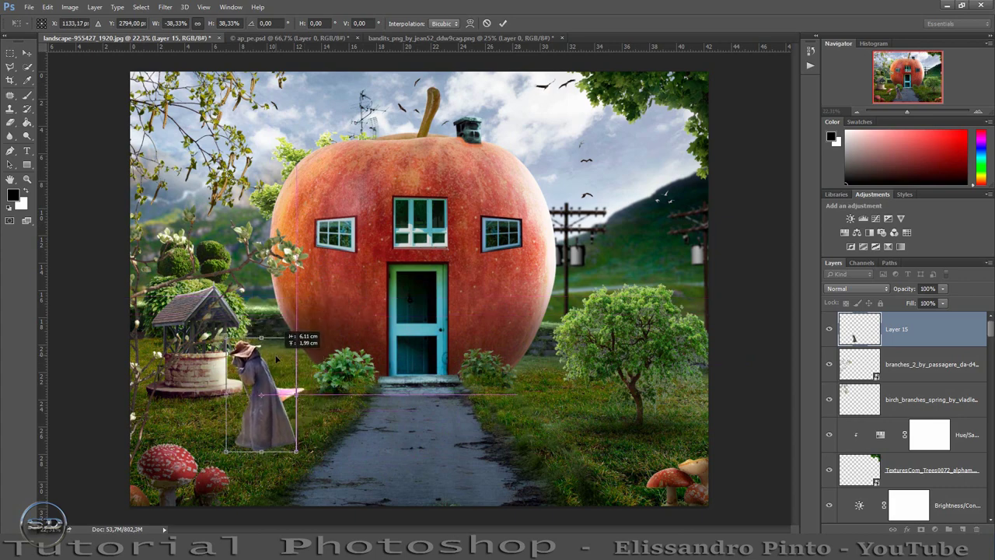
pyautogui.moveTo(305, 317)
pyautogui.mouseDown()
pyautogui.moveTo(275, 363)
pyautogui.moveTo(340, 390)
pyautogui.mouseUp()
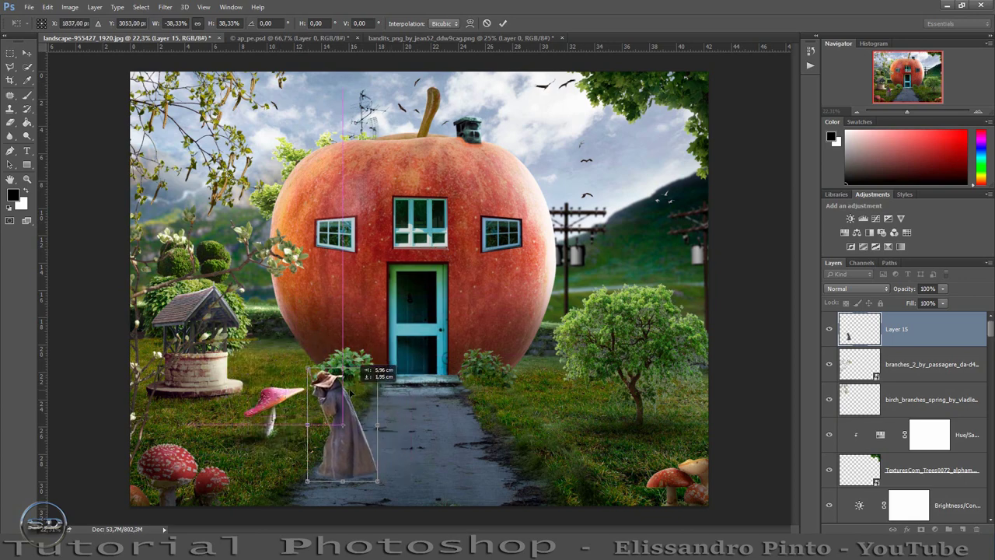
pyautogui.click(503, 25)
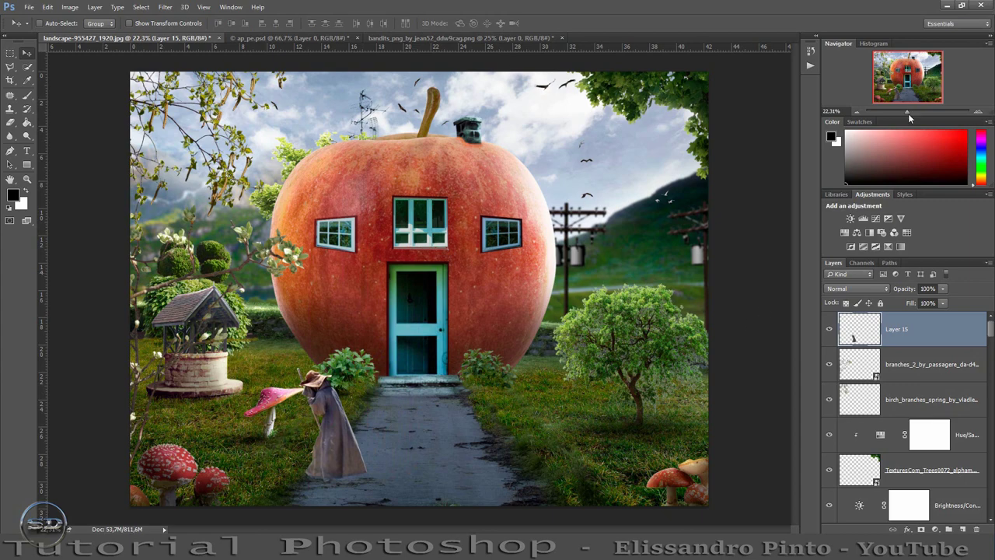
# Shift the cloaked figure (Layer 15) right onto the path
pyautogui.moveTo(909, 113)
pyautogui.mouseDown()
pyautogui.moveTo(917, 114)
pyautogui.moveTo(886, 110)
pyautogui.moveTo(895, 94)
pyautogui.mouseUp()
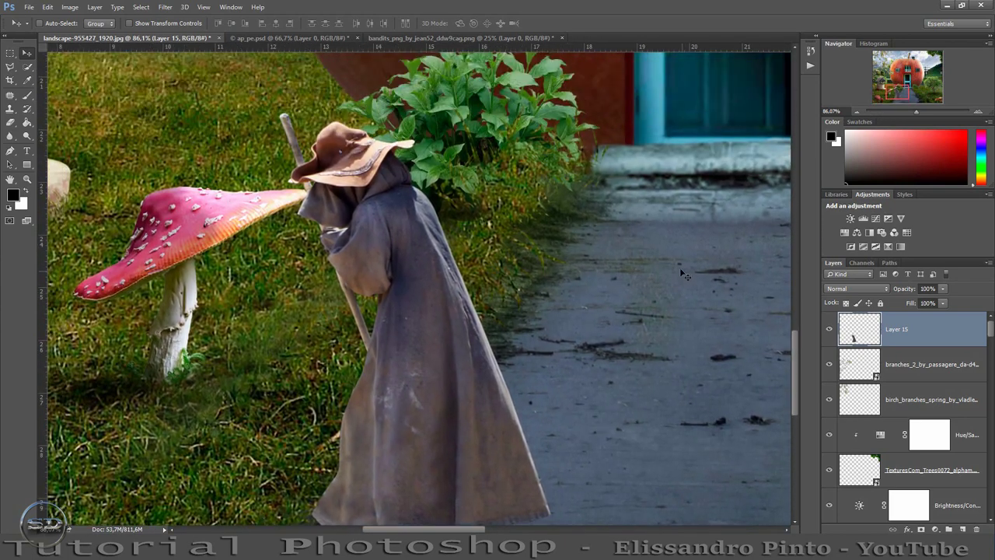
pyautogui.moveTo(796, 350); pyautogui.dragTo(798, 363)
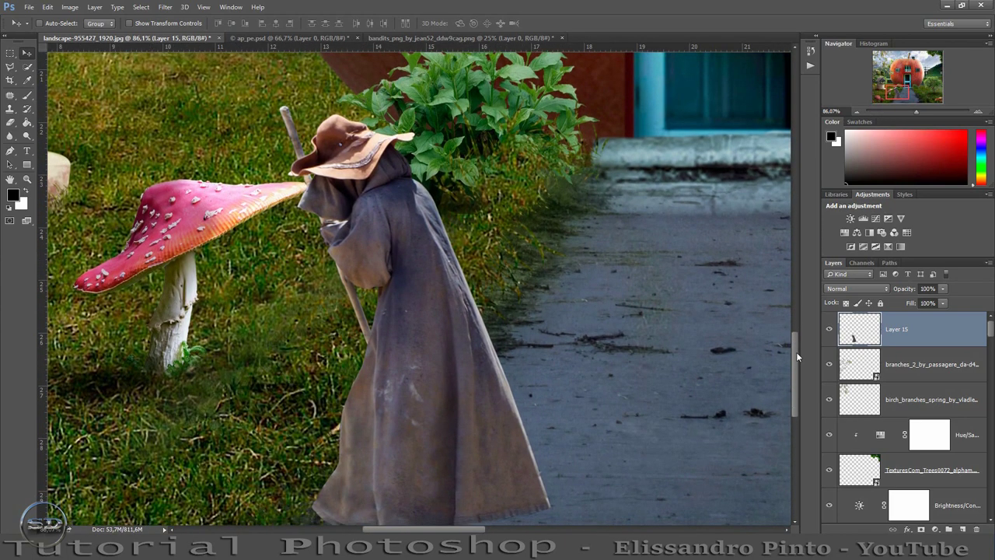
pyautogui.moveTo(409, 395); pyautogui.dragTo(446, 405)
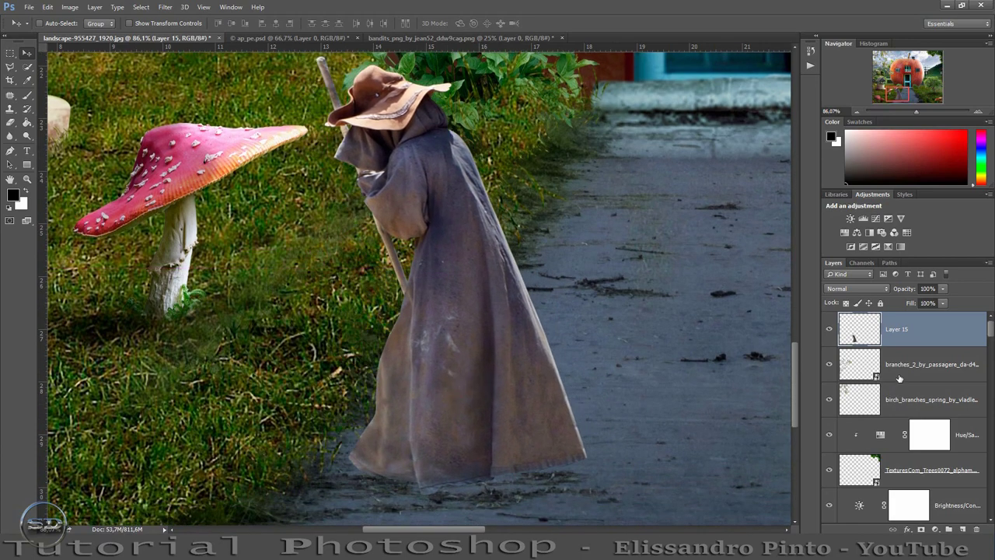
# On a new layer above the branches layer, paint a soft black ellipse under the robe
pyautogui.click(899, 376)
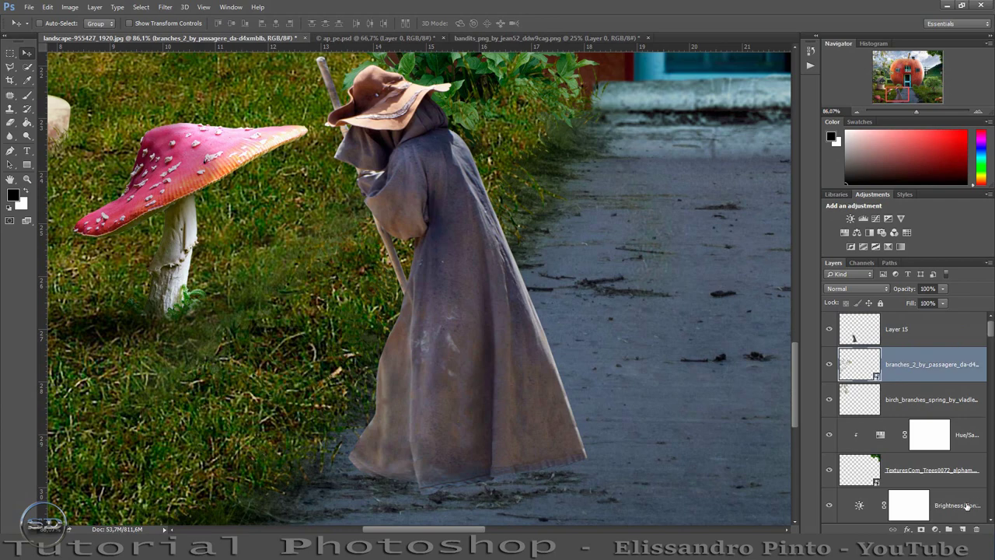
pyautogui.click(964, 528)
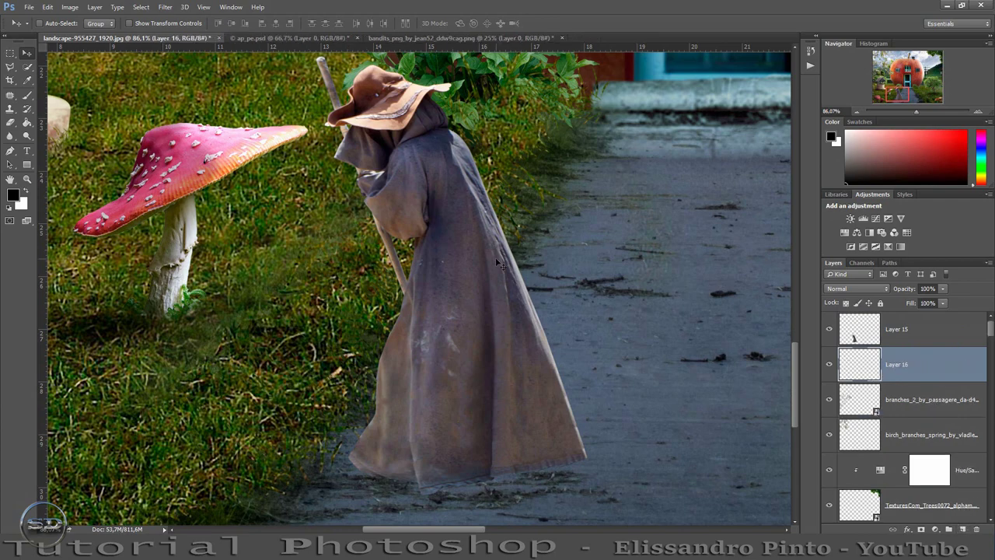
pyautogui.click(28, 95)
pyautogui.rightClick(426, 435)
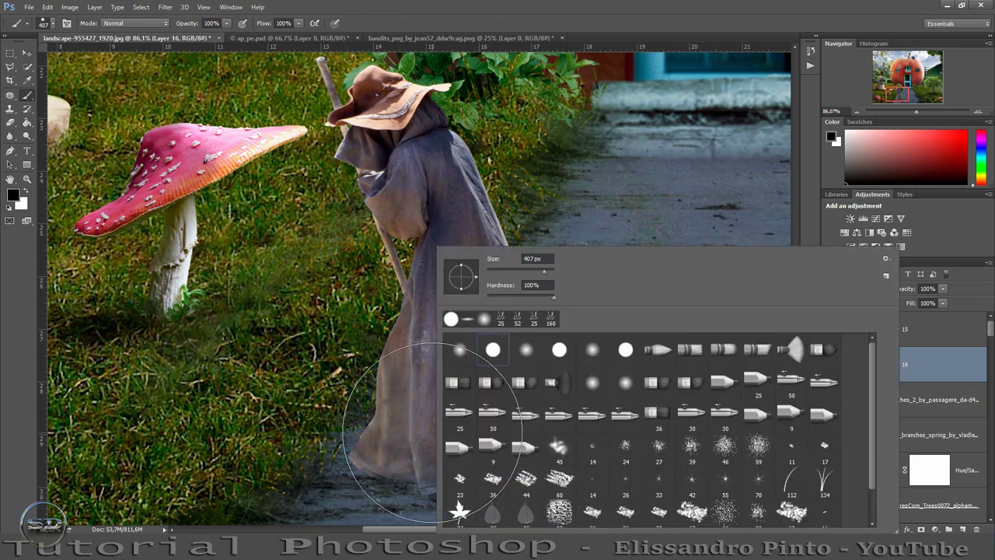
pyautogui.click(465, 325)
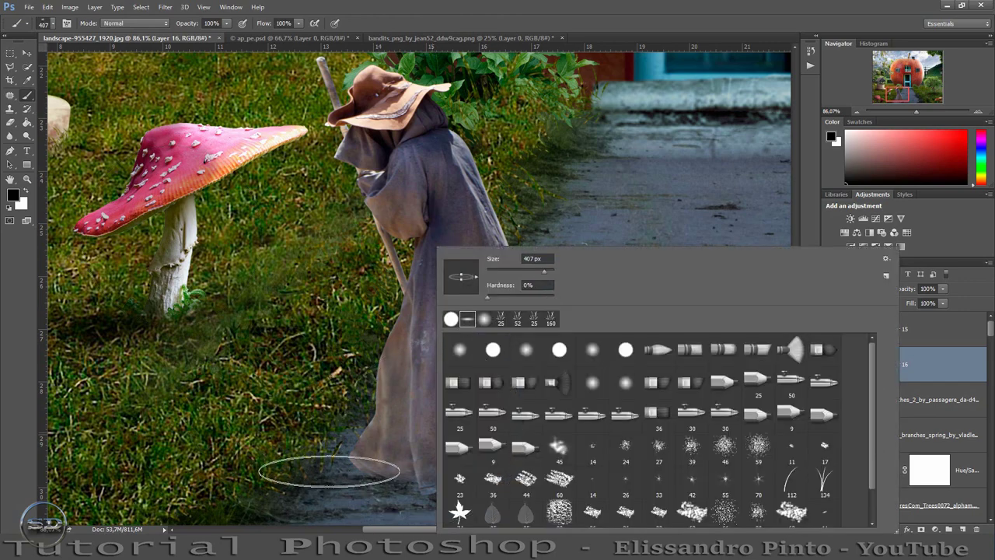
pyautogui.keyDown('alt'); pyautogui.rightClick(333, 449); pyautogui.keyUp('alt')
pyautogui.moveTo(333, 470); pyautogui.dragTo(499, 477)
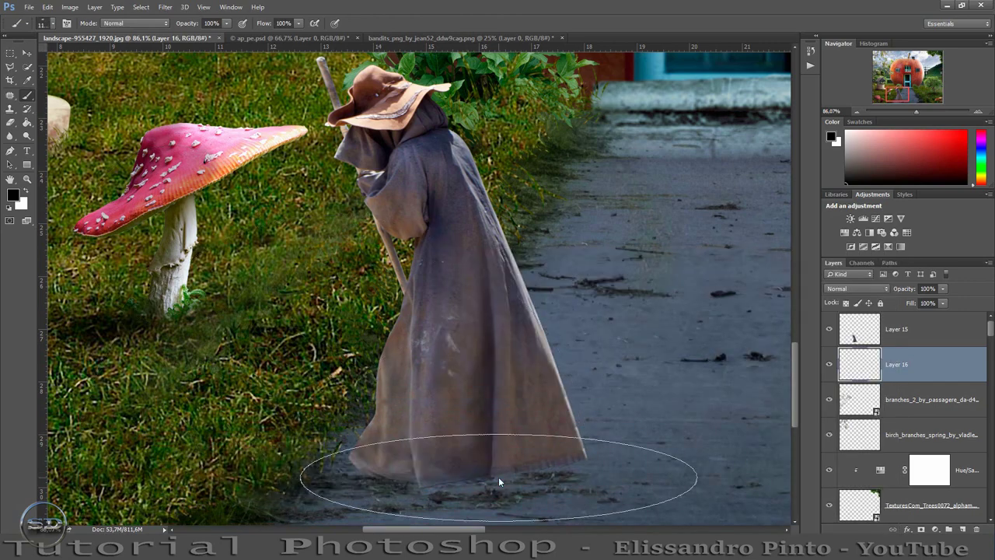
pyautogui.click(420, 464)
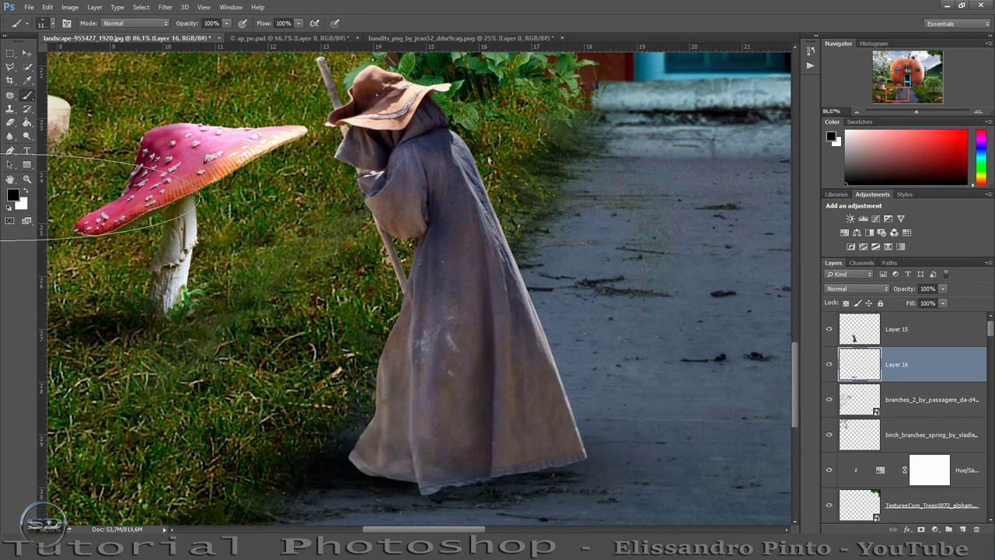
# Nudge the shadow into place under the robe and lower Layer 16's fill to 82%
pyautogui.click(26, 53)
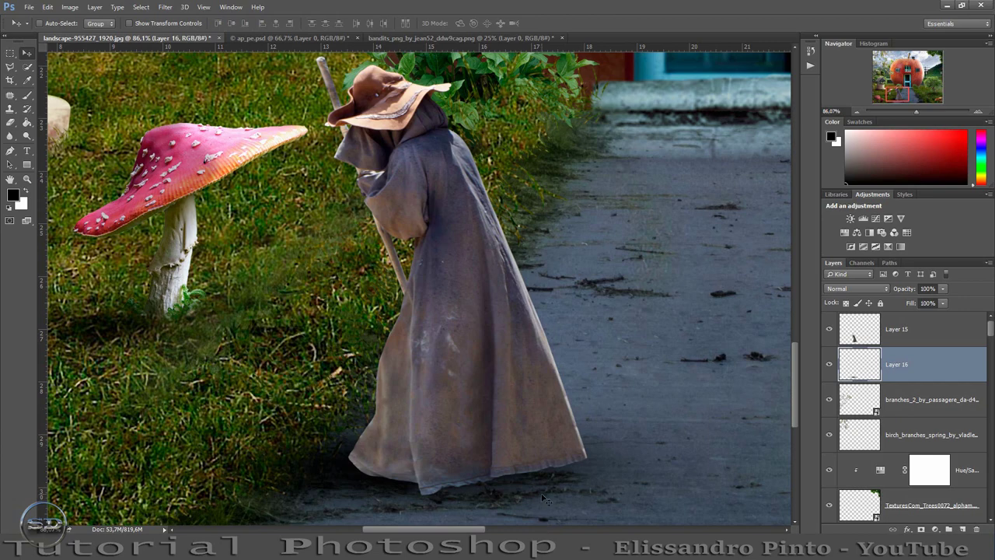
pyautogui.moveTo(545, 500); pyautogui.dragTo(547, 507)
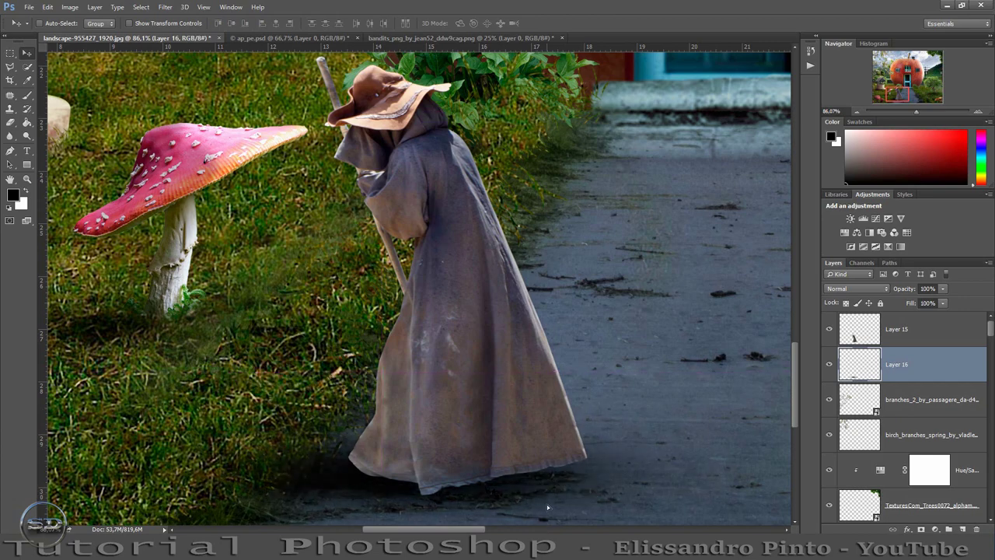
pyautogui.moveTo(914, 308); pyautogui.dragTo(910, 309)
pyautogui.click(858, 347)
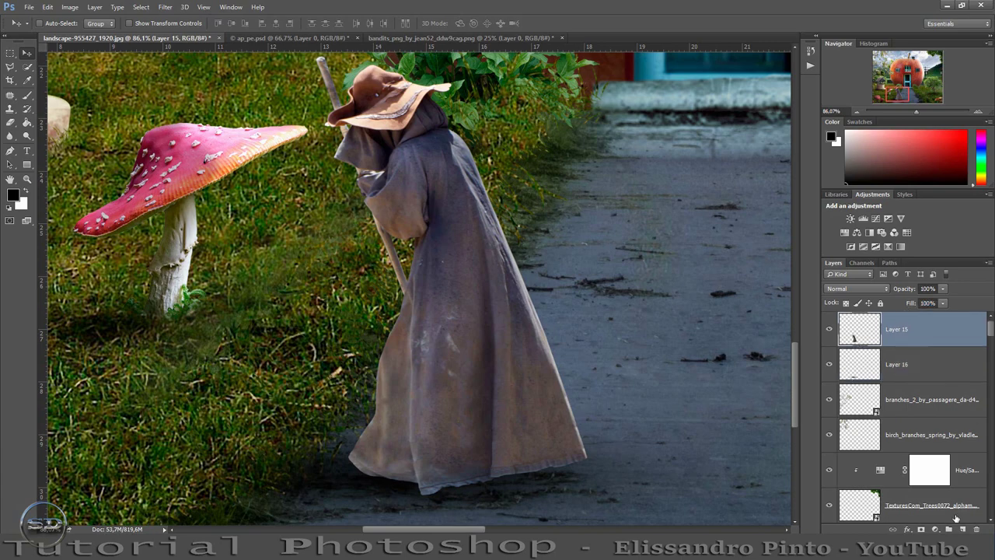
# Add Layer 17 above the figure and clip it to Layer 15
pyautogui.click(962, 530)
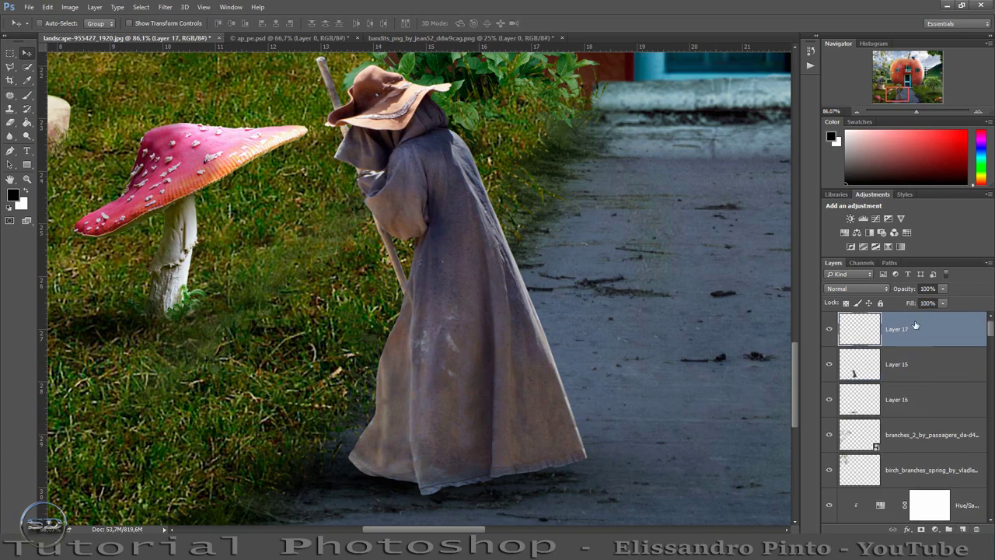
pyautogui.rightClick(915, 325)
pyautogui.click(734, 256)
pyautogui.rightClick(325, 310)
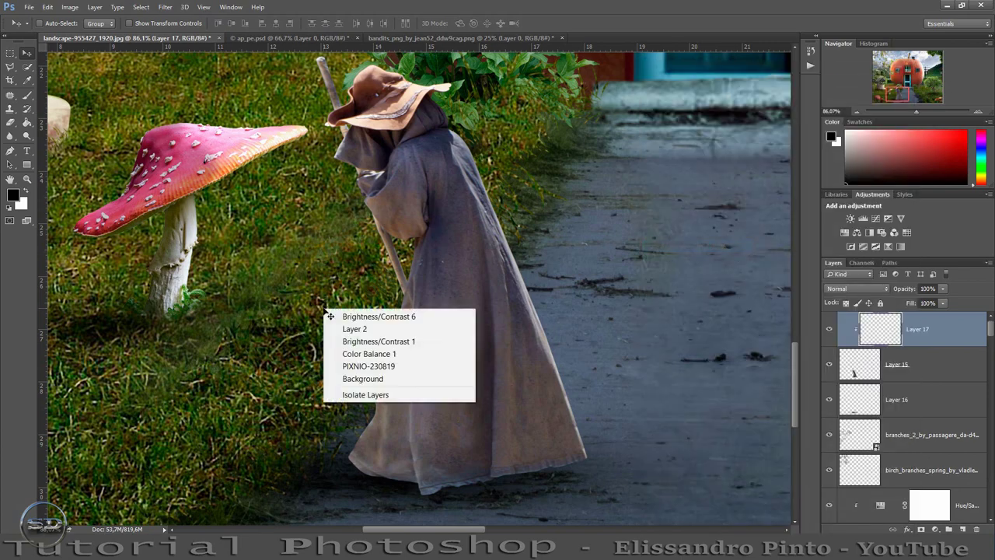
pyautogui.click(25, 99)
pyautogui.rightClick(427, 246)
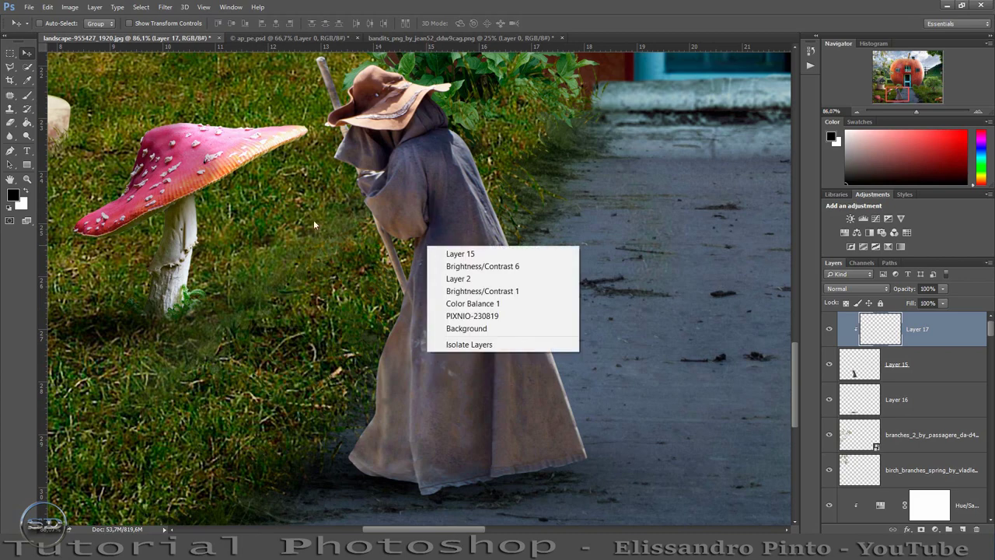
# With a small soft round brush, paint dark shading along the robe's left and lower right edges
pyautogui.click(31, 98)
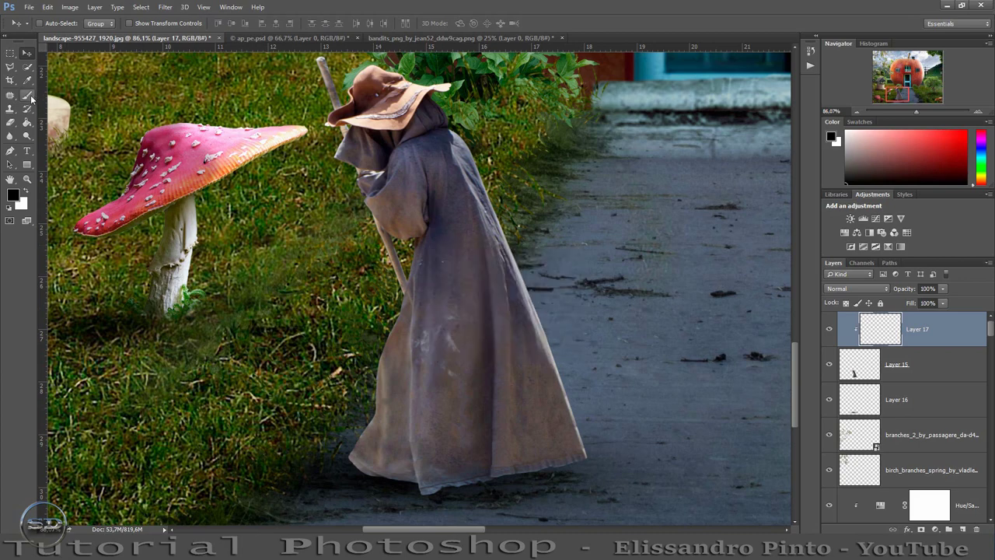
pyautogui.click(27, 95)
pyautogui.rightClick(375, 282)
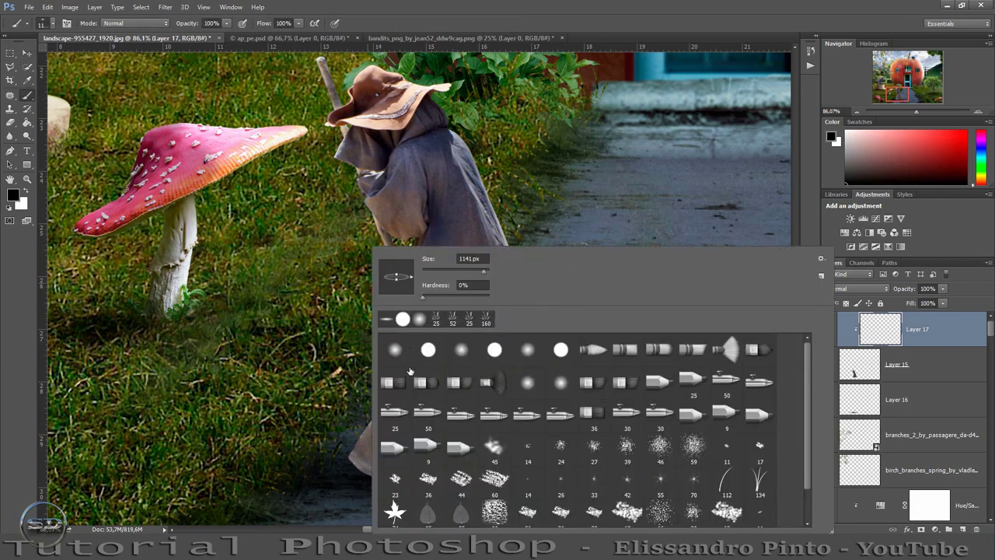
pyautogui.click(395, 350)
pyautogui.press('Return')
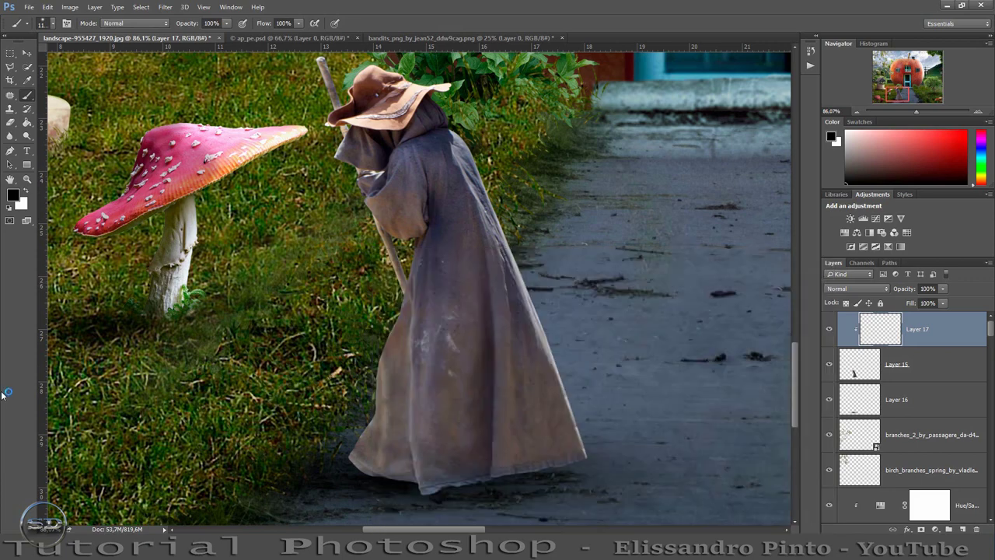
pyautogui.moveTo(385, 339); pyautogui.dragTo(311, 338)
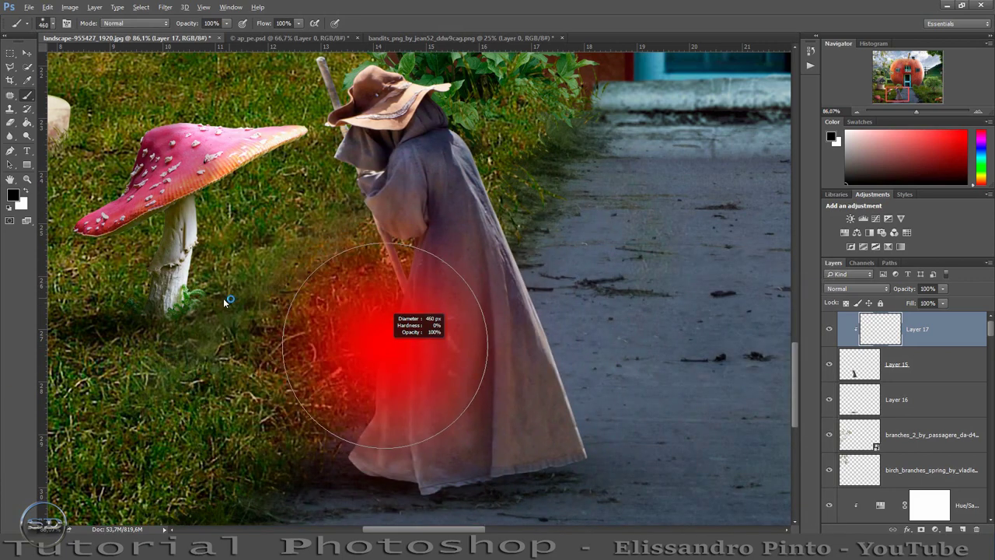
pyautogui.moveTo(352, 405); pyautogui.dragTo(356, 342)
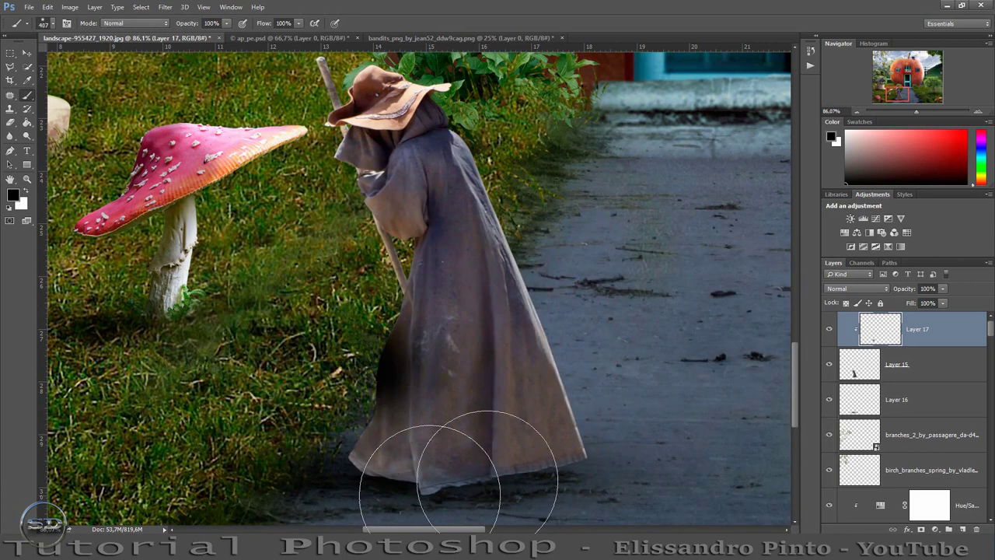
pyautogui.moveTo(596, 411)
pyautogui.mouseDown()
pyautogui.moveTo(588, 436)
pyautogui.moveTo(355, 456)
pyautogui.mouseUp()
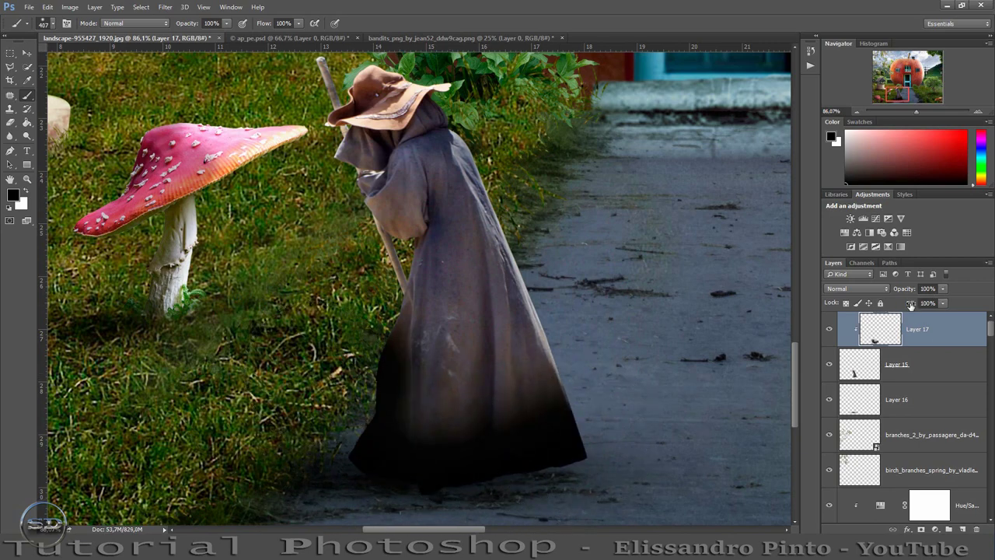
# Darken the hat and robe, setting the shading layer to 47% fill and 79% opacity
pyautogui.moveTo(911, 305); pyautogui.dragTo(883, 304)
pyautogui.moveTo(333, 112)
pyautogui.mouseDown()
pyautogui.moveTo(355, 222)
pyautogui.moveTo(366, 398)
pyautogui.mouseUp()
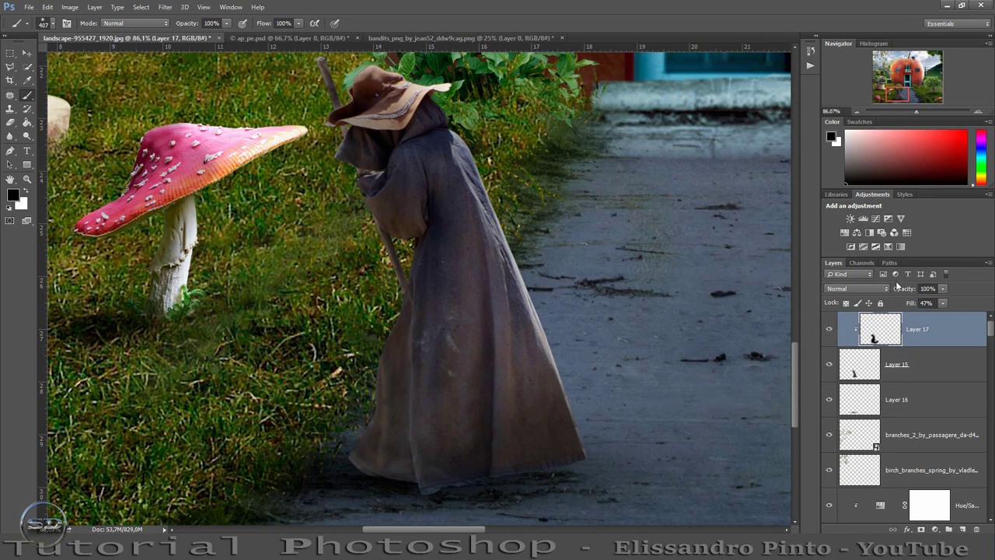
pyautogui.moveTo(910, 290); pyautogui.dragTo(898, 292)
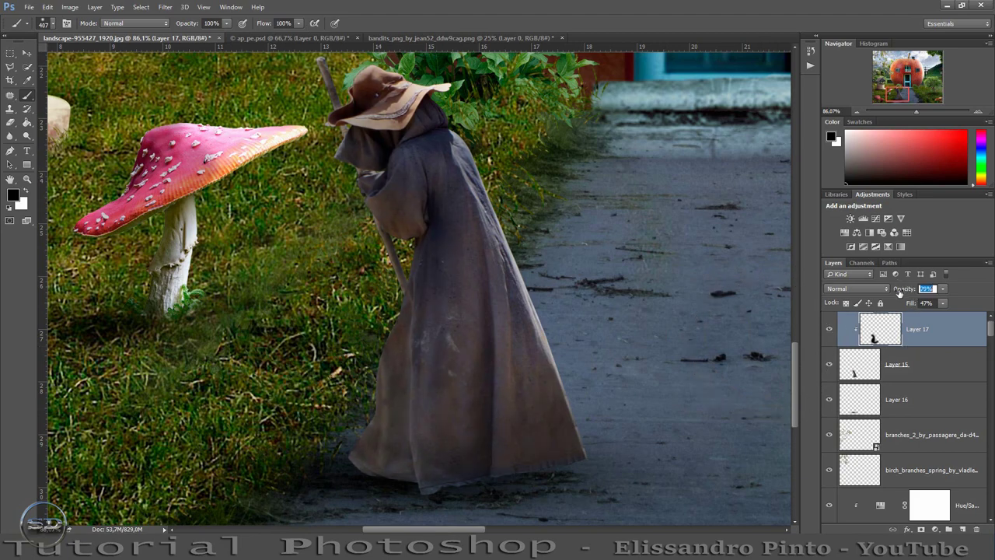
pyautogui.click(829, 332)
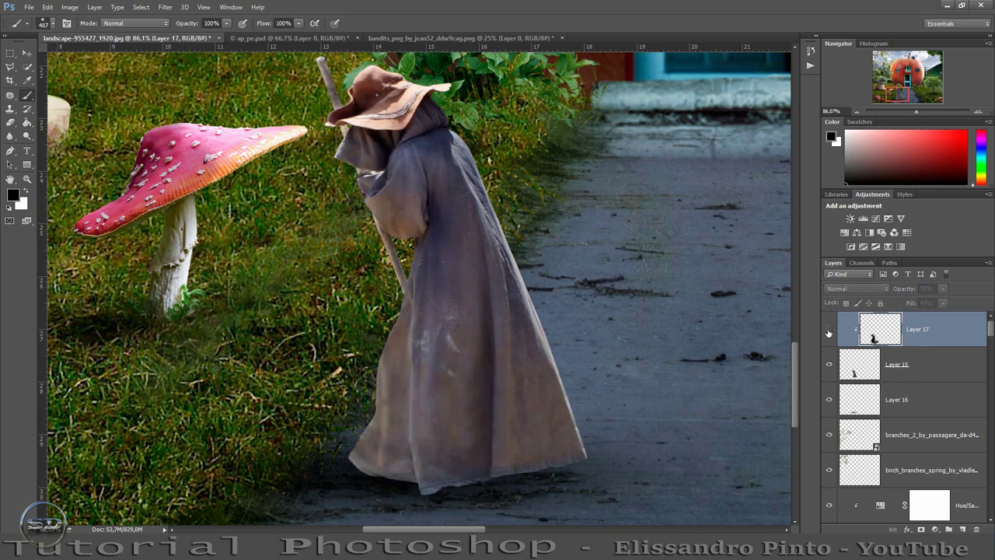
pyautogui.click(829, 332)
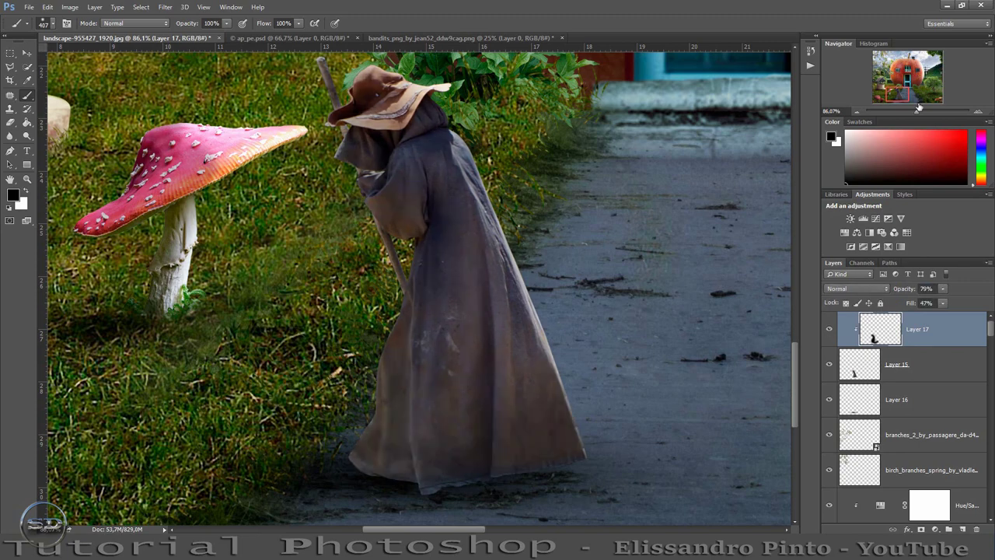
pyautogui.moveTo(916, 109); pyautogui.dragTo(919, 110)
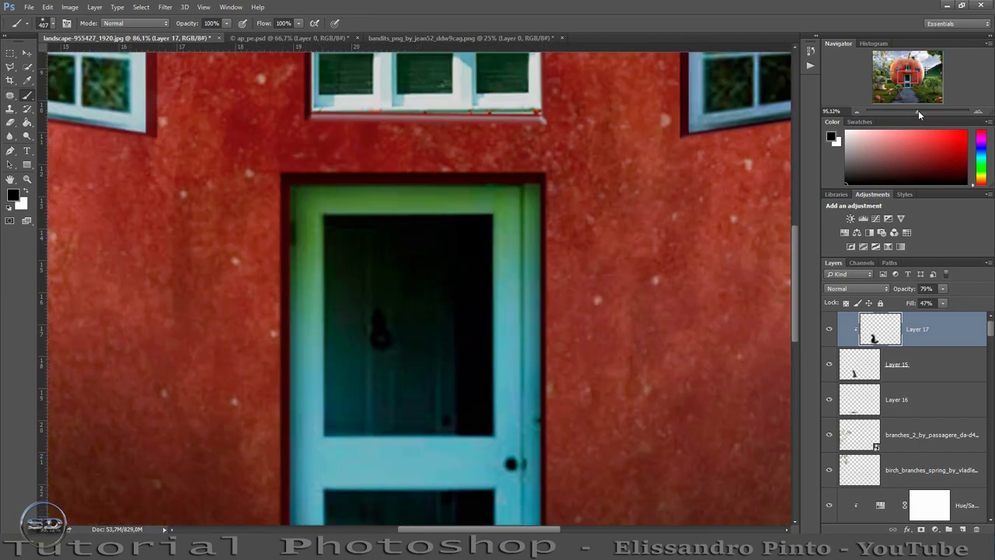
# Compare the ground shadow on and off, then lower Layer 16's opacity
pyautogui.moveTo(907, 72); pyautogui.dragTo(896, 103)
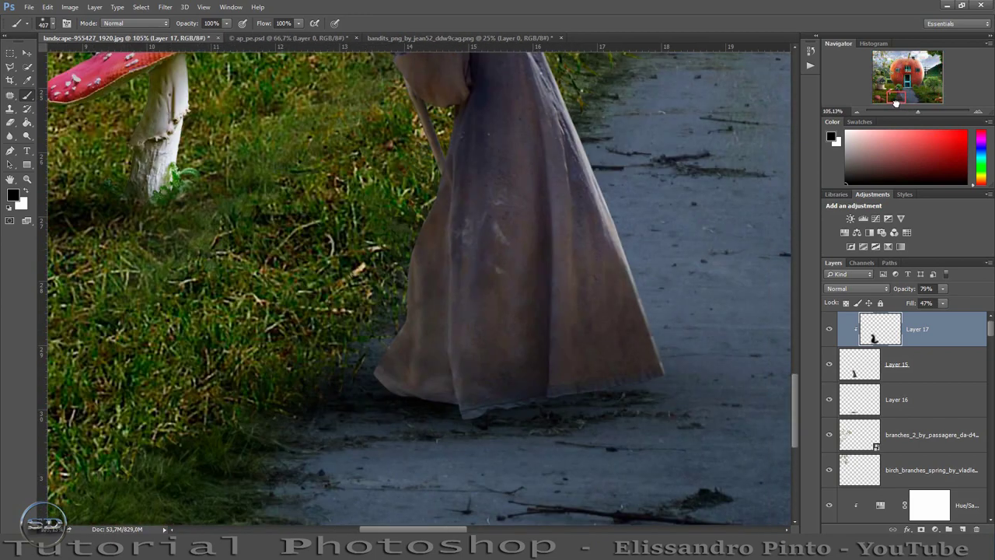
pyautogui.click(825, 402)
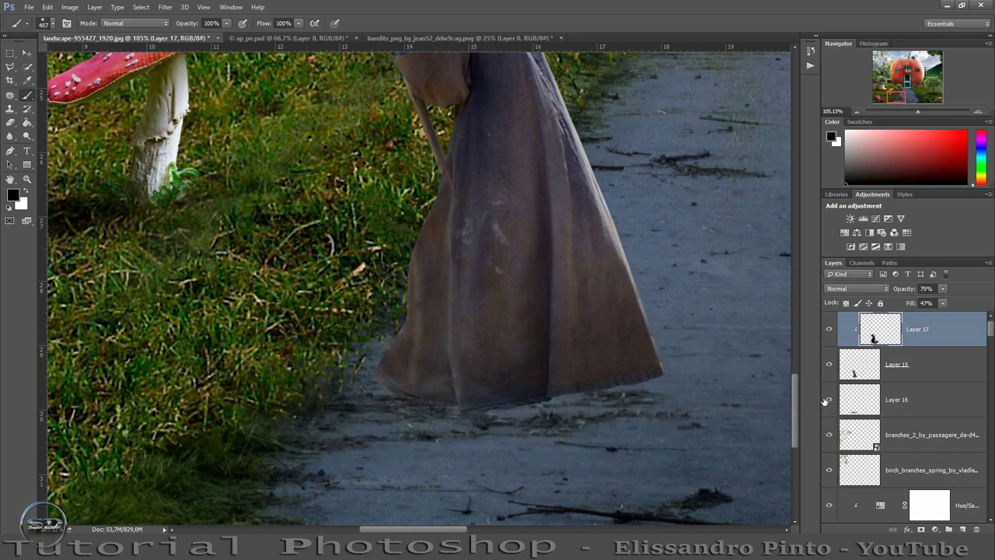
pyautogui.click(825, 401)
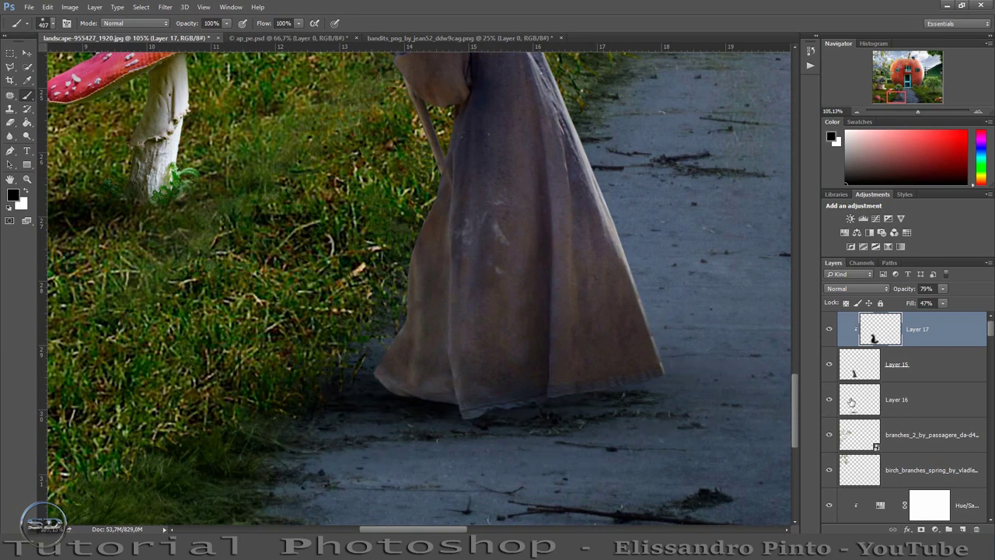
pyautogui.click(844, 399)
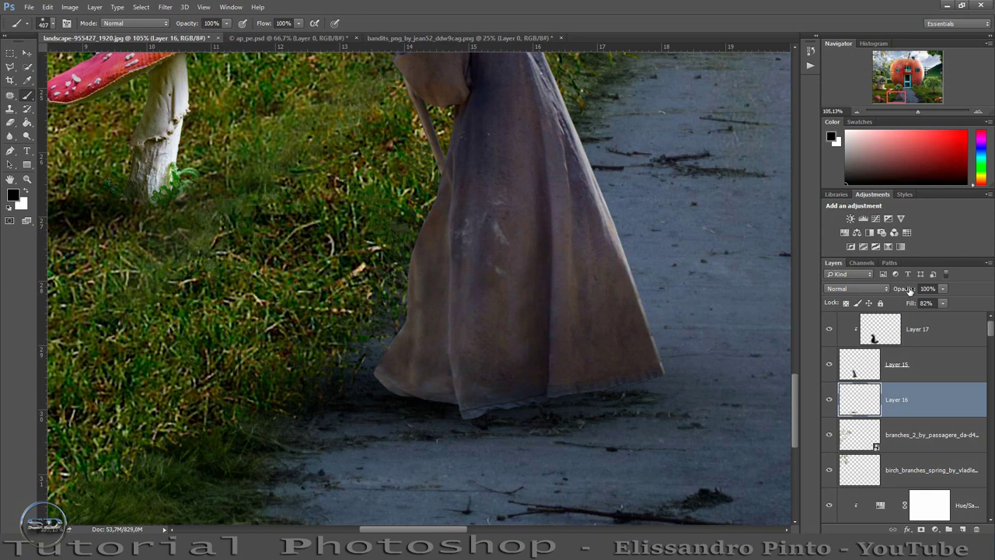
pyautogui.moveTo(910, 291); pyautogui.dragTo(900, 290)
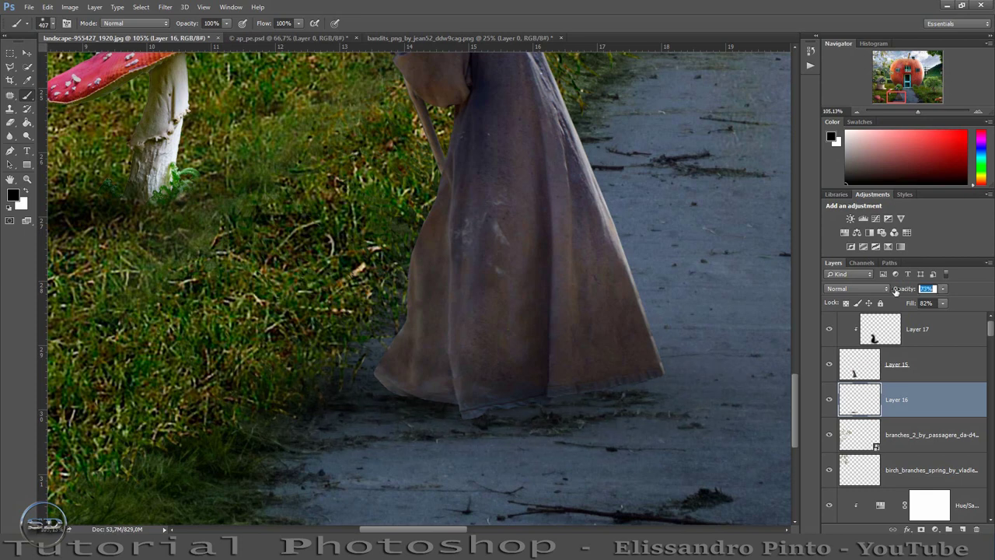
# On Layer 15, soften the robe's hem along the path with a 66 px Blur brush
pyautogui.click(862, 372)
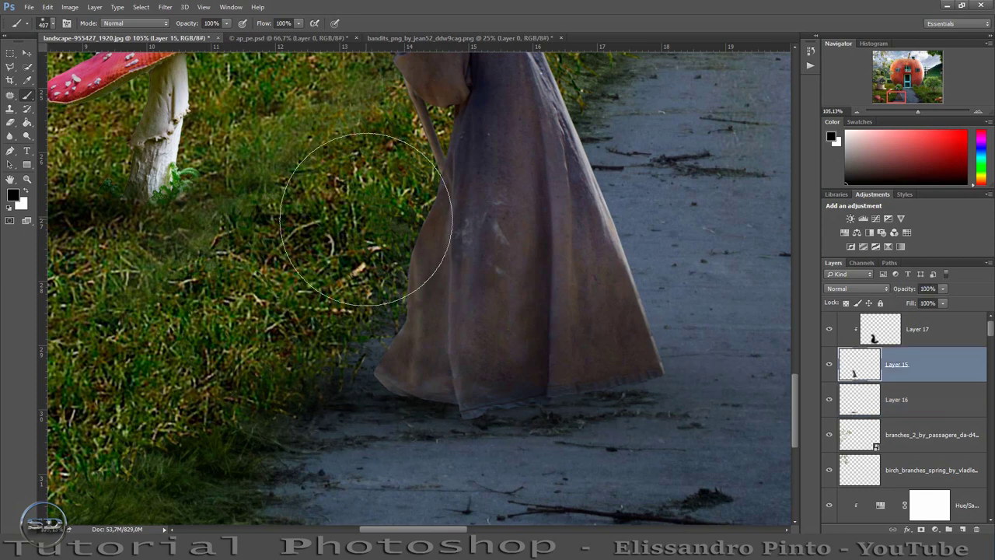
pyautogui.click(10, 136)
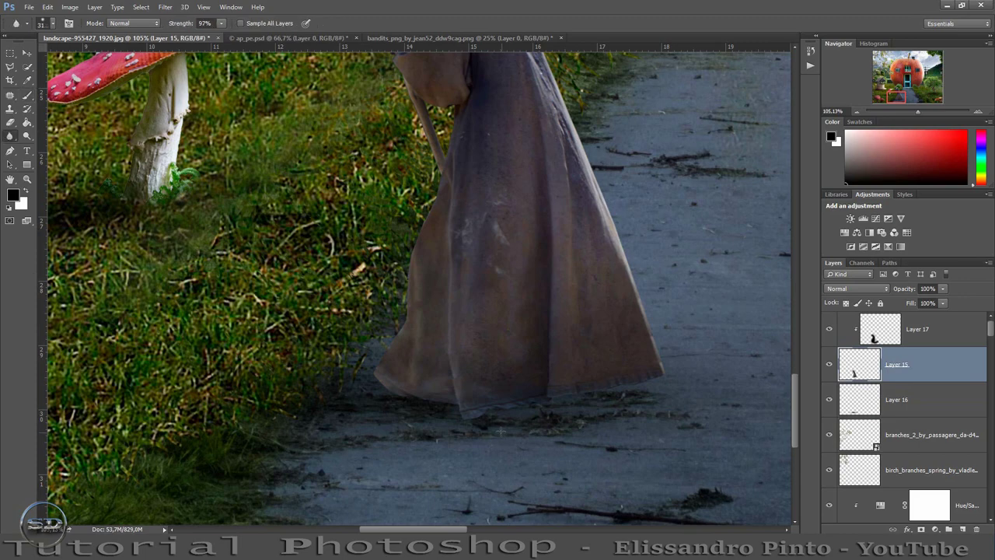
pyautogui.rightClick(484, 247)
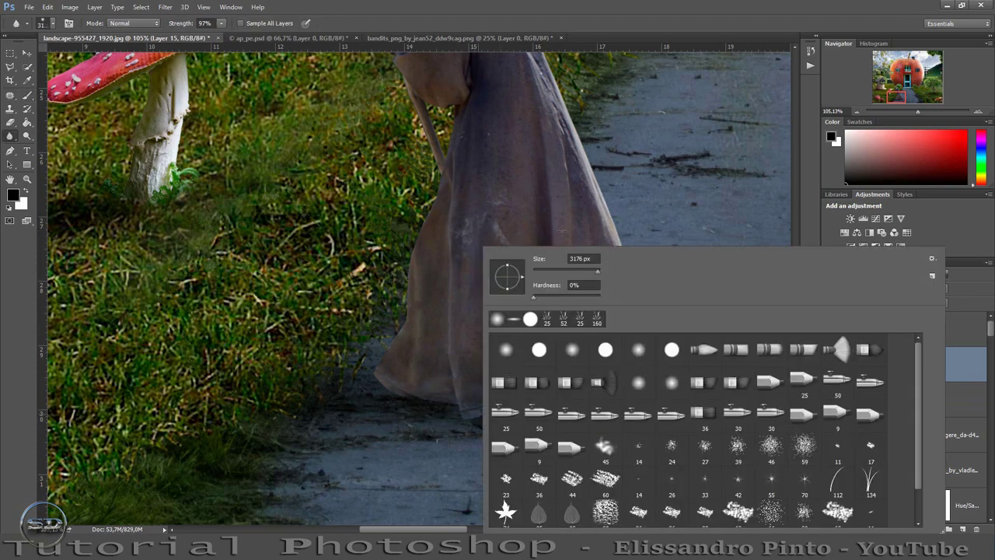
pyautogui.click(555, 270)
pyautogui.press('Return')
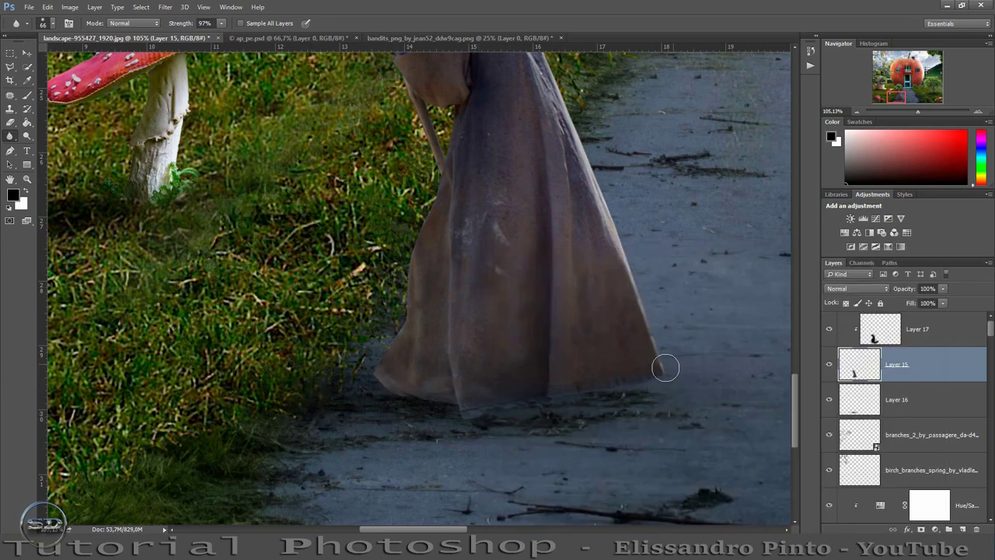
pyautogui.moveTo(671, 362)
pyautogui.mouseDown()
pyautogui.moveTo(555, 413)
pyautogui.moveTo(475, 415)
pyautogui.mouseUp()
# Set Layer 16's fill to 88% and its opacity to 62%
pyautogui.click(864, 401)
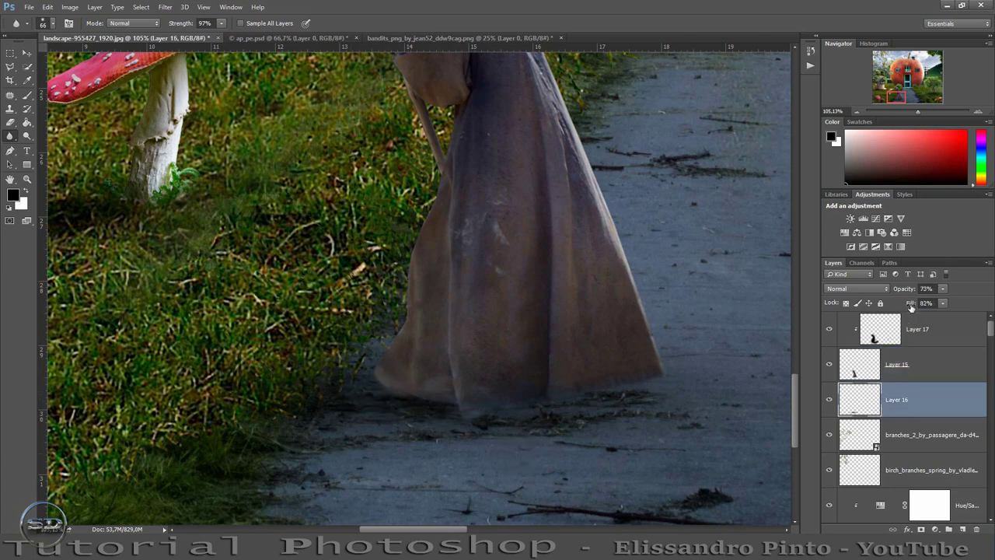
pyautogui.moveTo(911, 304); pyautogui.dragTo(971, 294)
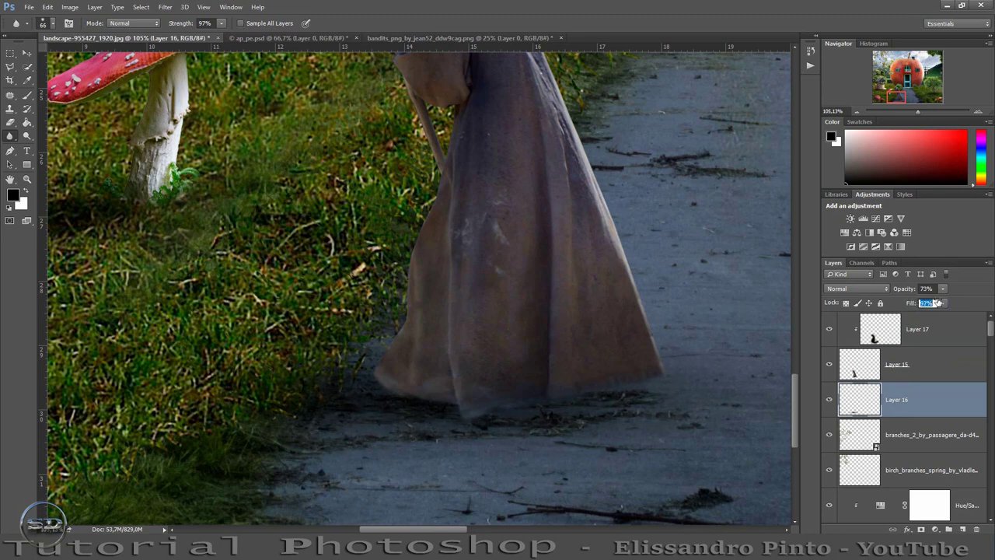
pyautogui.write('88')
pyautogui.press('Return')
pyautogui.moveTo(903, 289); pyautogui.dragTo(937, 302)
pyautogui.write('51')
pyautogui.press('Return')
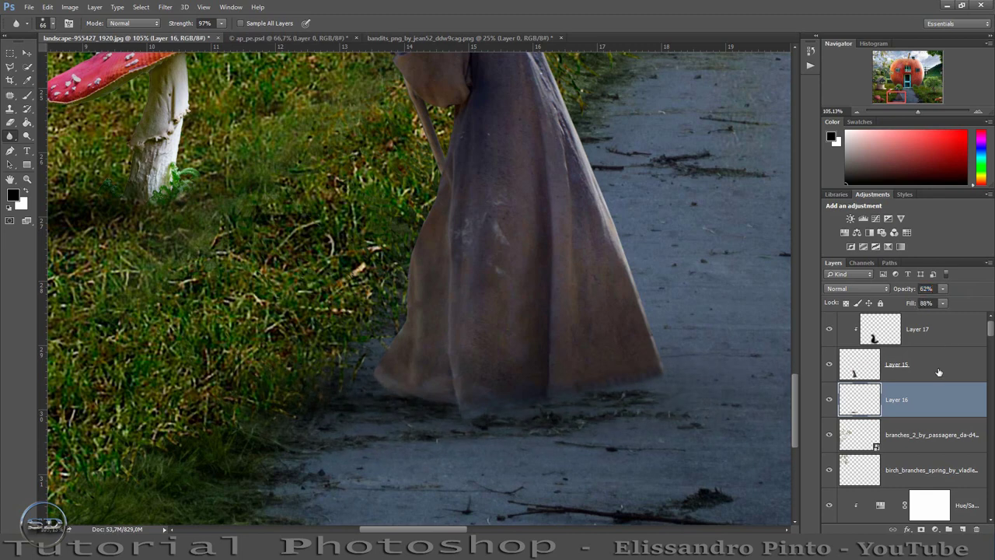
pyautogui.click(921, 435)
# Duplicate the branches layer to the top of the stack, compare it, then delete the copy
pyautogui.hotkey('ctrl', 'j')
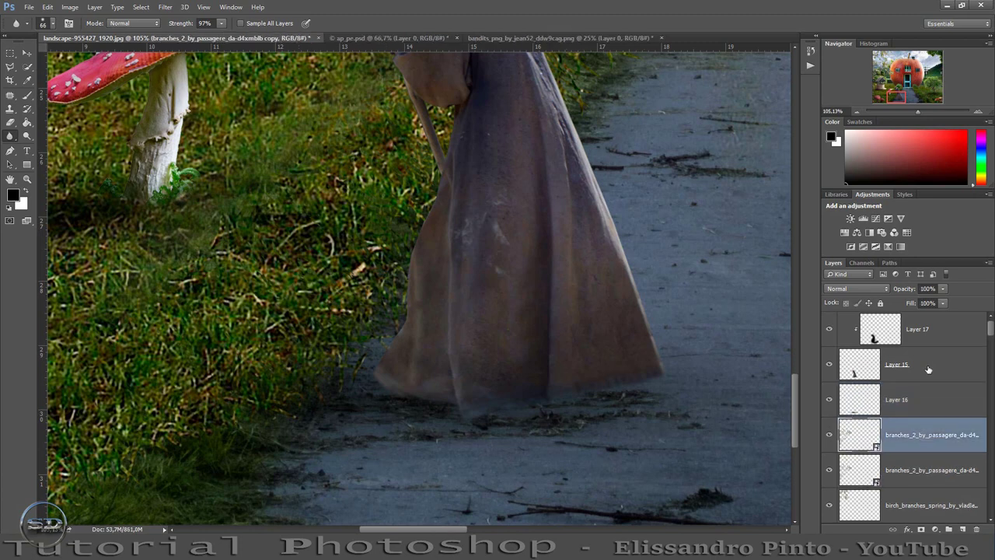
pyautogui.moveTo(957, 428); pyautogui.dragTo(951, 320)
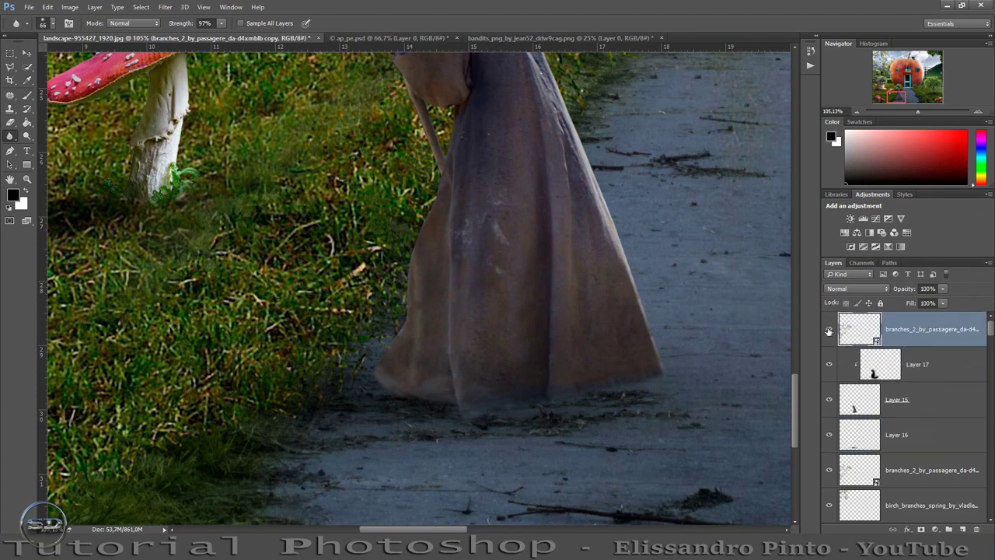
pyautogui.click(829, 331)
pyautogui.click(830, 331)
pyautogui.click(889, 437)
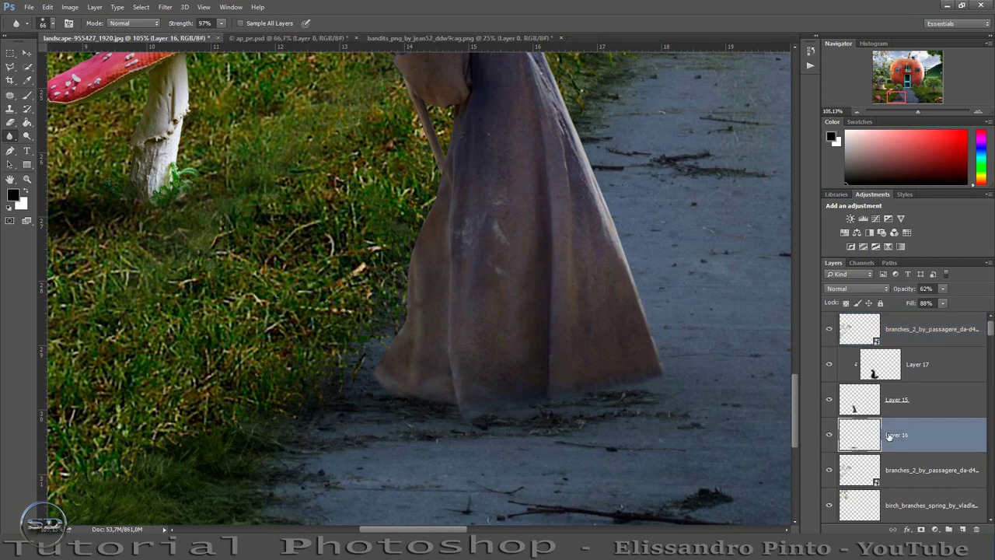
pyautogui.click(940, 324)
pyautogui.press('Delete')
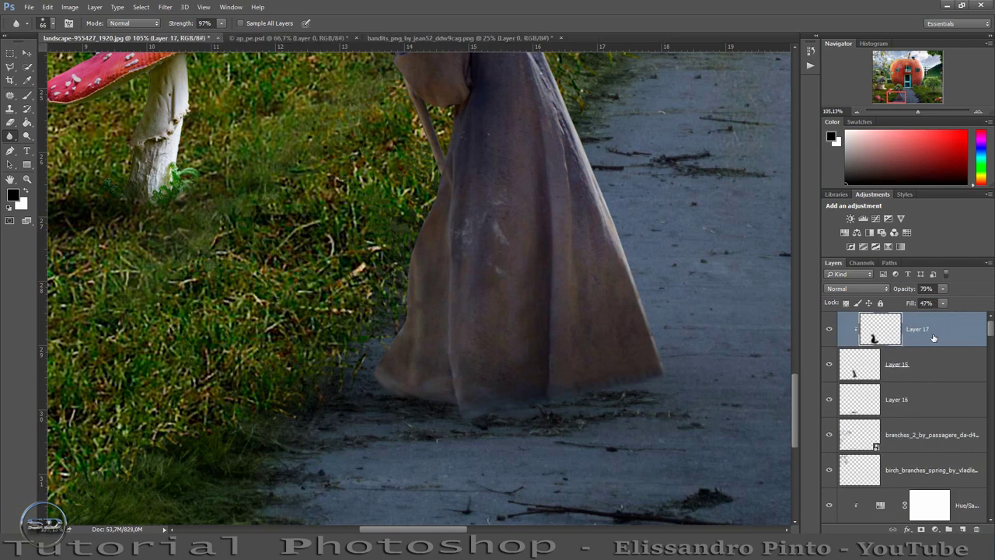
# Duplicate Layer 16 and move Layer 16 copy to the top of the stack
pyautogui.click(914, 407)
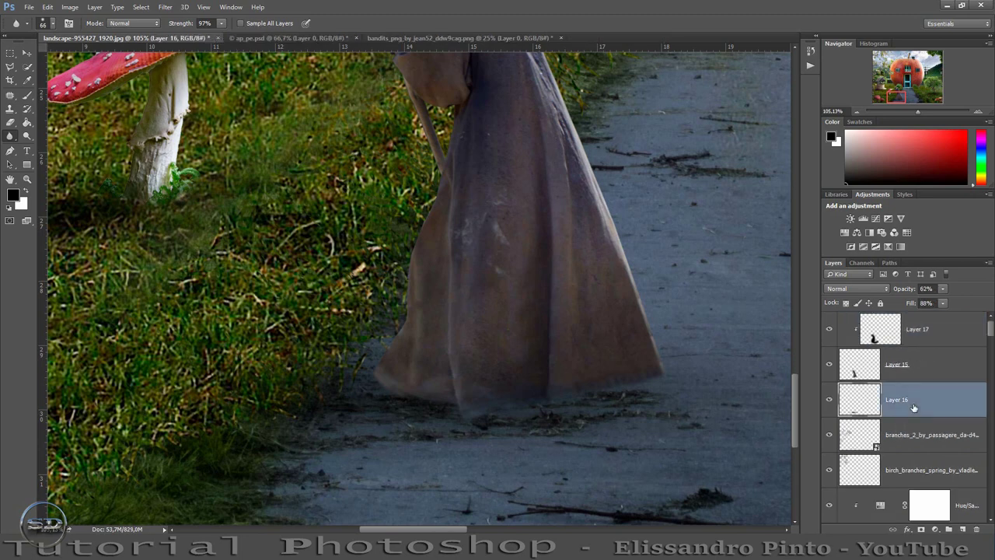
pyautogui.hotkey('ctrl', 'j')
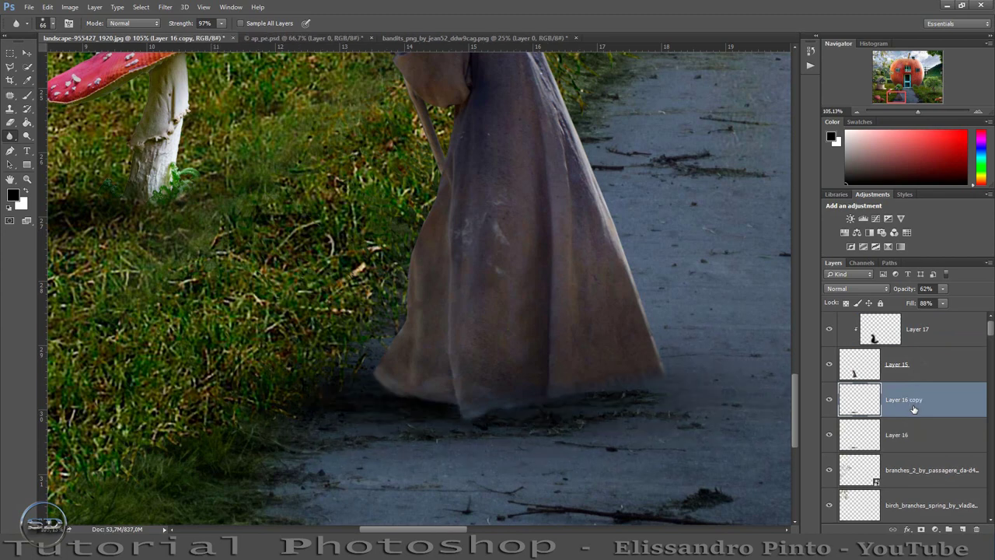
pyautogui.moveTo(914, 407); pyautogui.dragTo(902, 322)
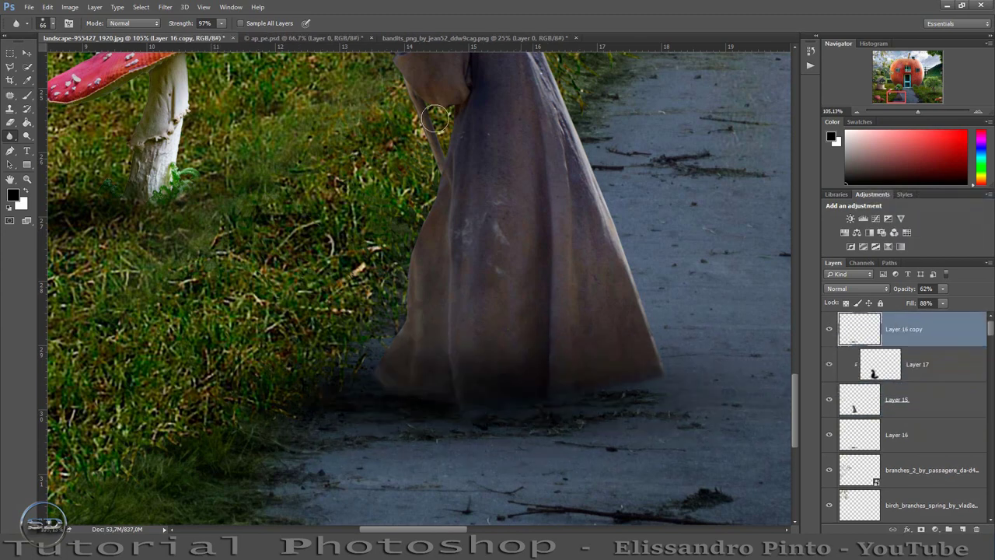
pyautogui.click(32, 47)
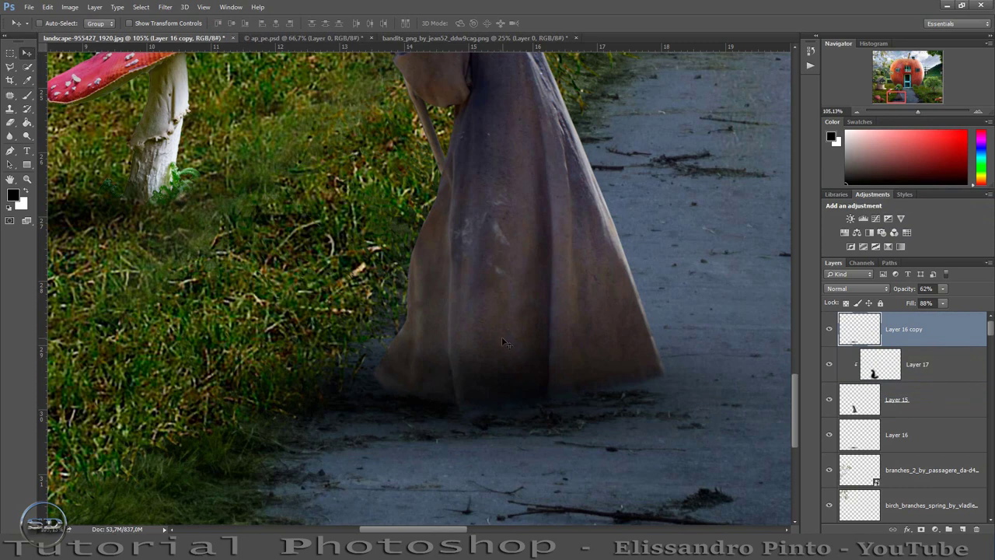
# Shift Layer 16 copy right under the hem and set its fill to 74%, keeping 62% opacity
pyautogui.moveTo(502, 343); pyautogui.dragTo(522, 339)
pyautogui.moveTo(914, 308); pyautogui.dragTo(920, 306)
pyautogui.press('Return')
pyautogui.moveTo(907, 292); pyautogui.dragTo(913, 293)
pyautogui.press('Return')
pyautogui.moveTo(914, 110); pyautogui.dragTo(923, 107)
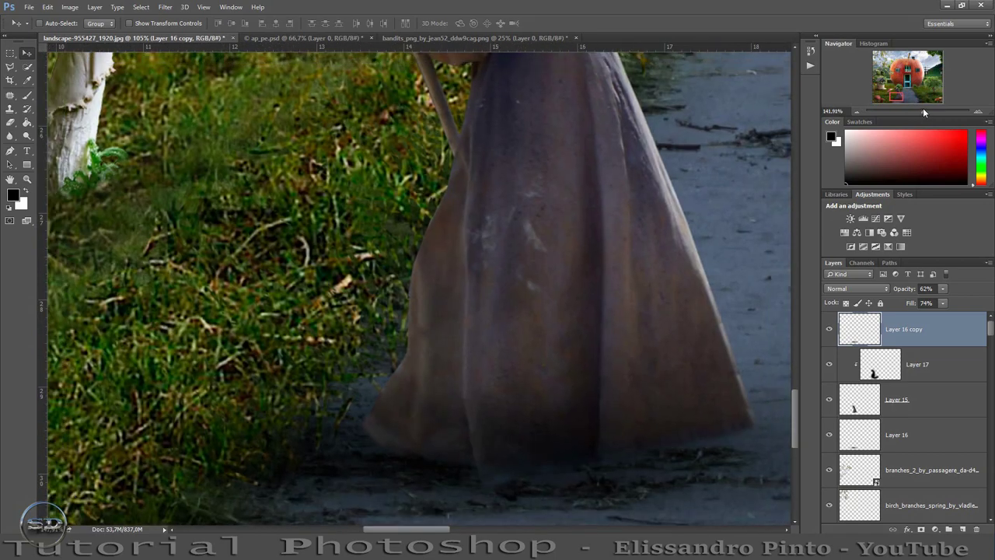
# Reposition Layer 16 and Layer 16 copy beneath the robe hem
pyautogui.click(828, 436)
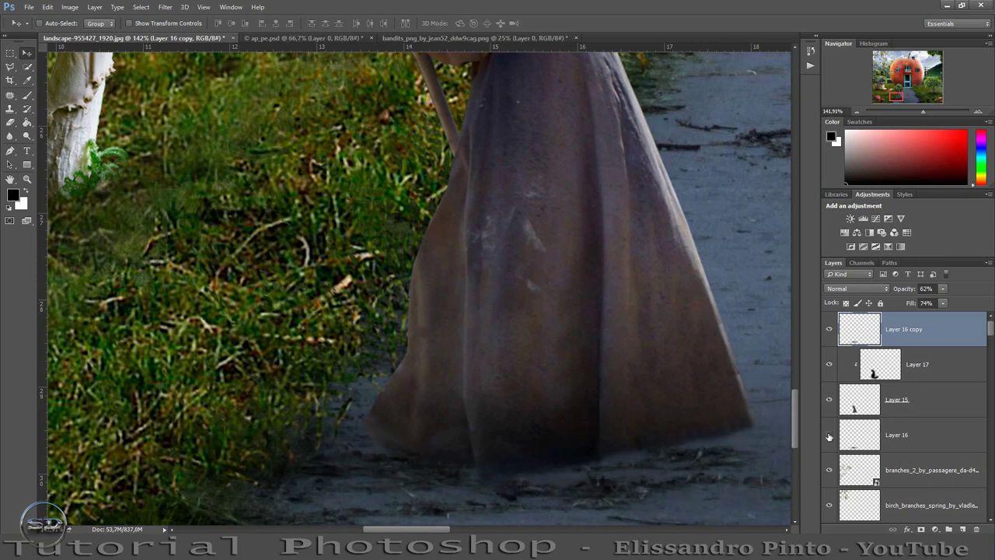
pyautogui.click(829, 436)
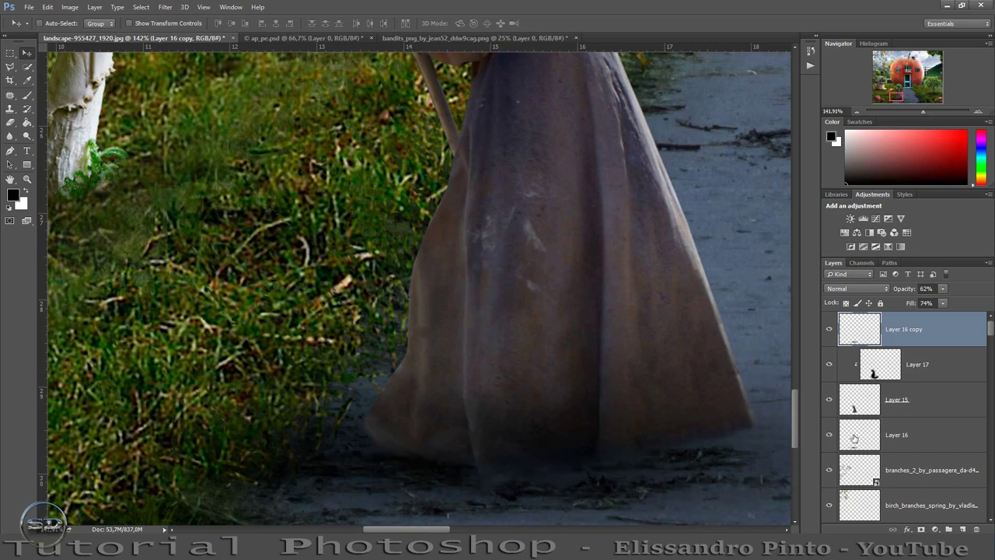
pyautogui.click(854, 438)
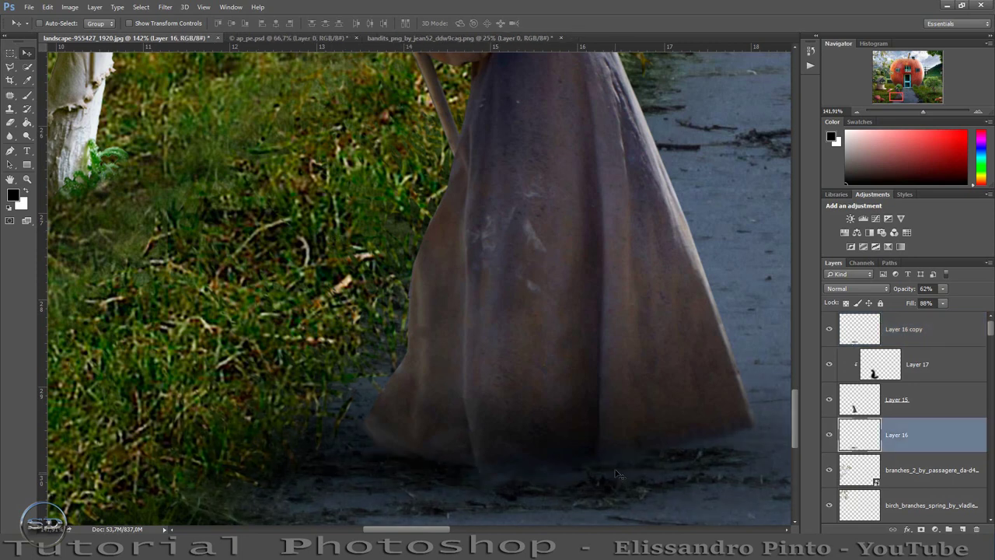
pyautogui.moveTo(618, 474)
pyautogui.mouseDown()
pyautogui.moveTo(569, 457)
pyautogui.moveTo(629, 458)
pyautogui.moveTo(632, 416)
pyautogui.moveTo(618, 437)
pyautogui.mouseUp()
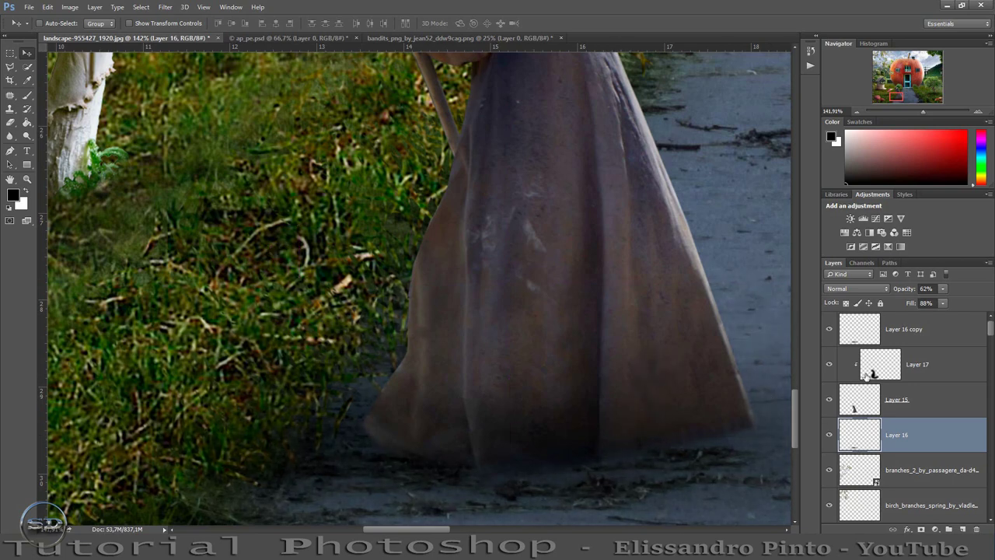
pyautogui.click(859, 339)
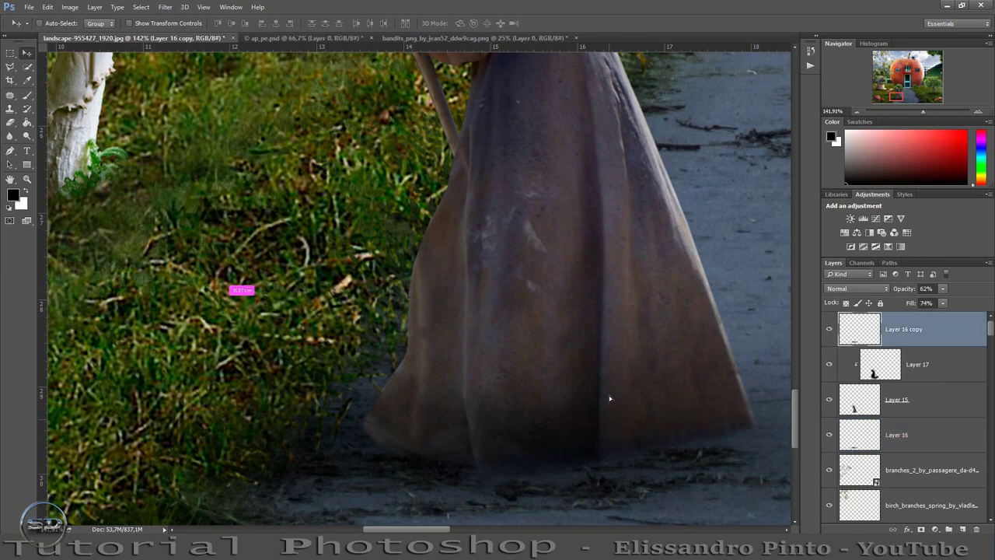
pyautogui.moveTo(606, 395)
pyautogui.mouseDown()
pyautogui.moveTo(606, 342)
pyautogui.moveTo(590, 407)
pyautogui.mouseUp()
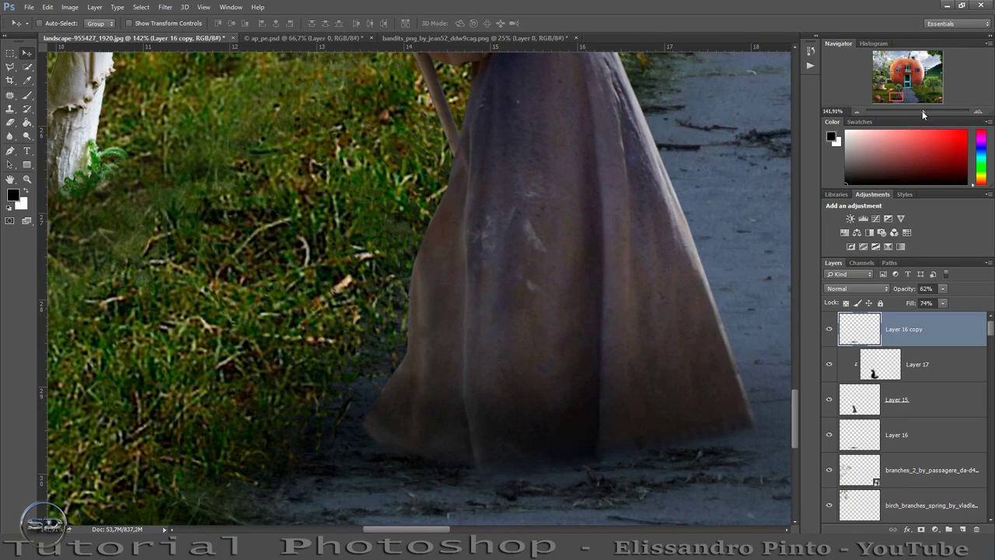
pyautogui.moveTo(923, 112); pyautogui.dragTo(908, 110)
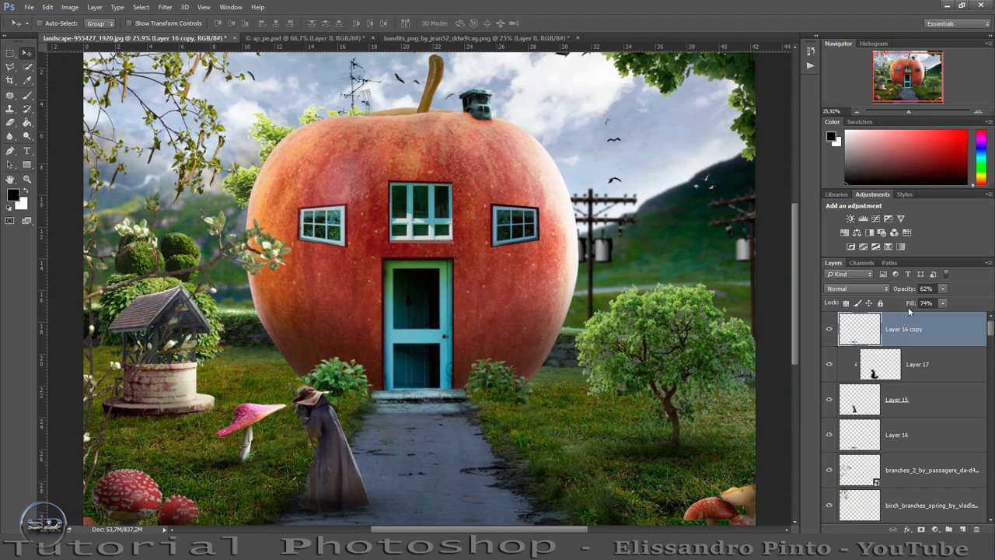
# Drop Layer 16 copy's opacity to 17% and zoom in to inspect the robe hem
pyautogui.moveTo(906, 289); pyautogui.dragTo(881, 303)
pyautogui.press('Return')
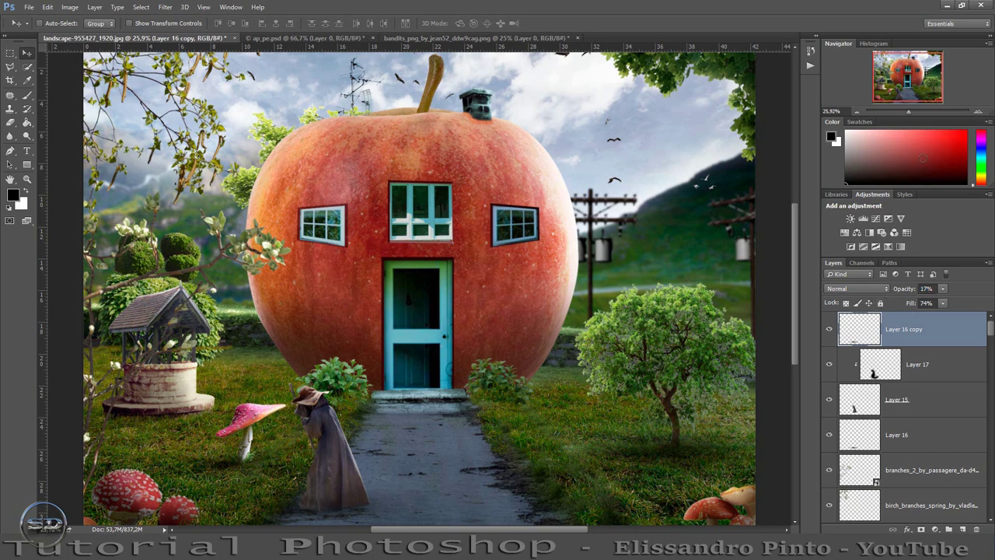
pyautogui.moveTo(906, 112); pyautogui.dragTo(905, 111)
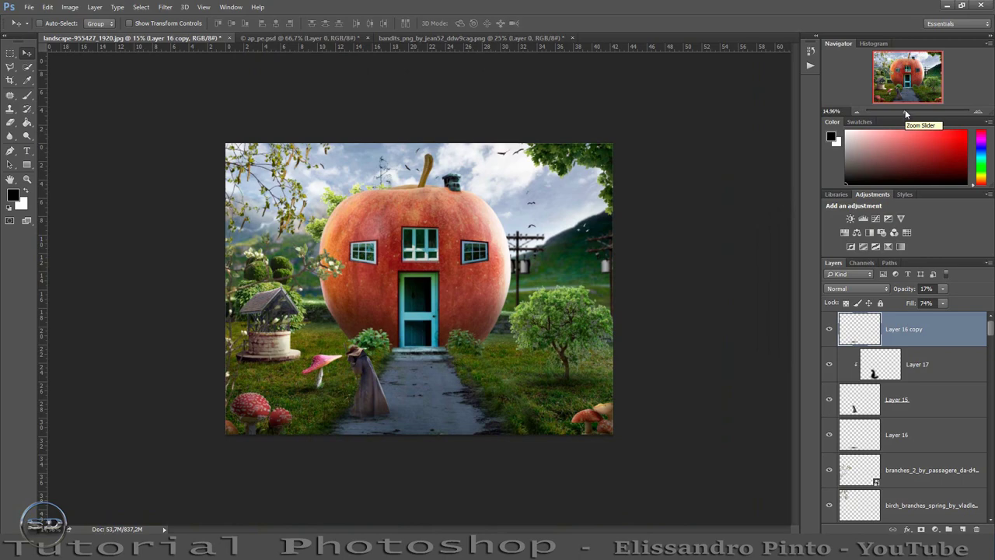
pyautogui.moveTo(905, 110)
pyautogui.mouseDown()
pyautogui.moveTo(919, 110)
pyautogui.moveTo(892, 111)
pyautogui.mouseUp()
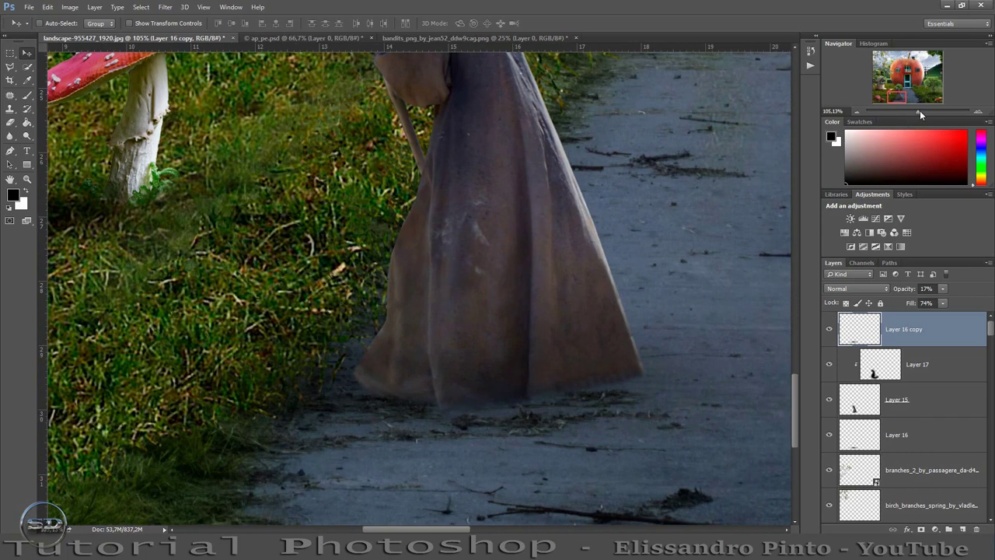
pyautogui.moveTo(918, 113); pyautogui.dragTo(925, 113)
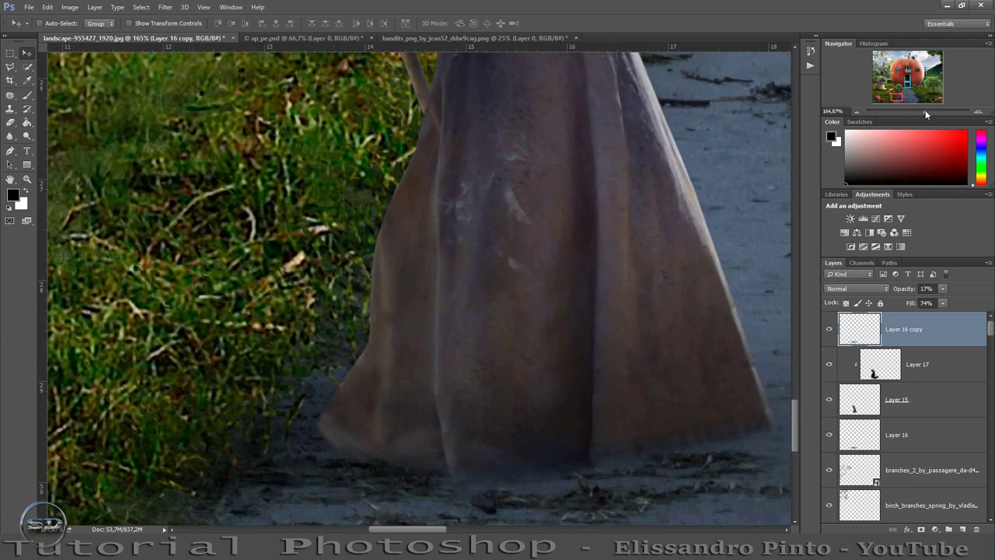
# Add a new empty Layer 18 above Layer 16
pyautogui.click(886, 429)
pyautogui.click(962, 529)
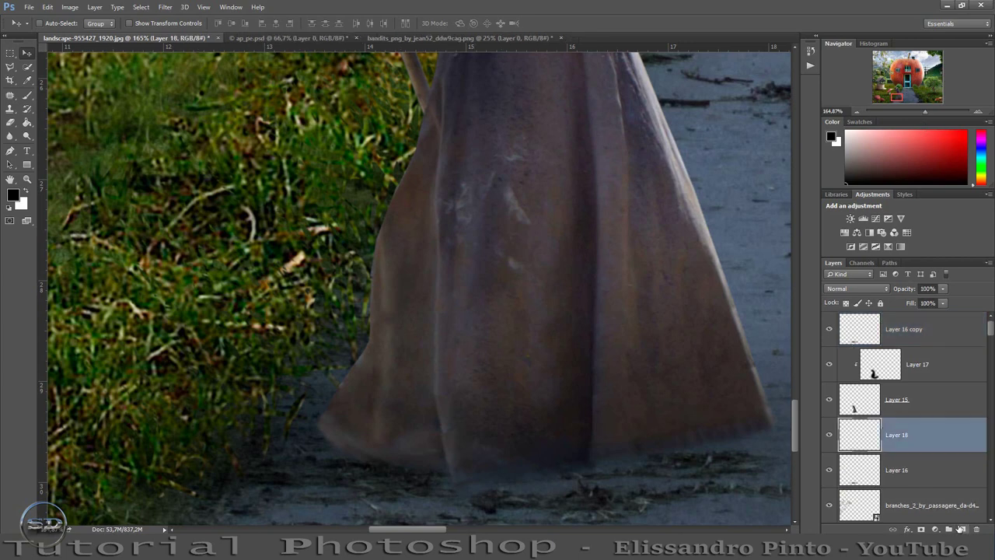
pyautogui.click(6, 68)
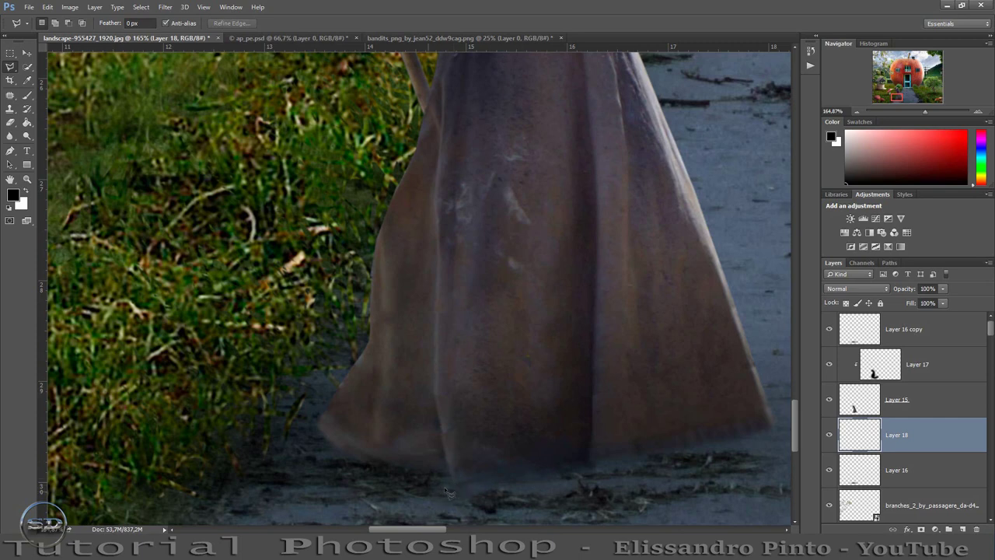
# Outline a closed polygonal selection of a narrow band along the dress hem
pyautogui.click(466, 489)
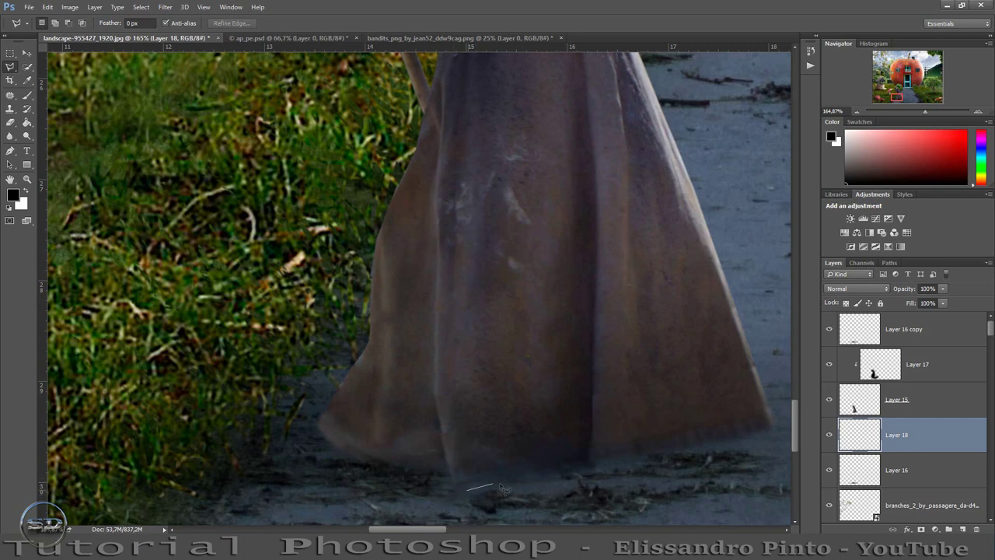
pyautogui.click(576, 467)
pyautogui.click(587, 470)
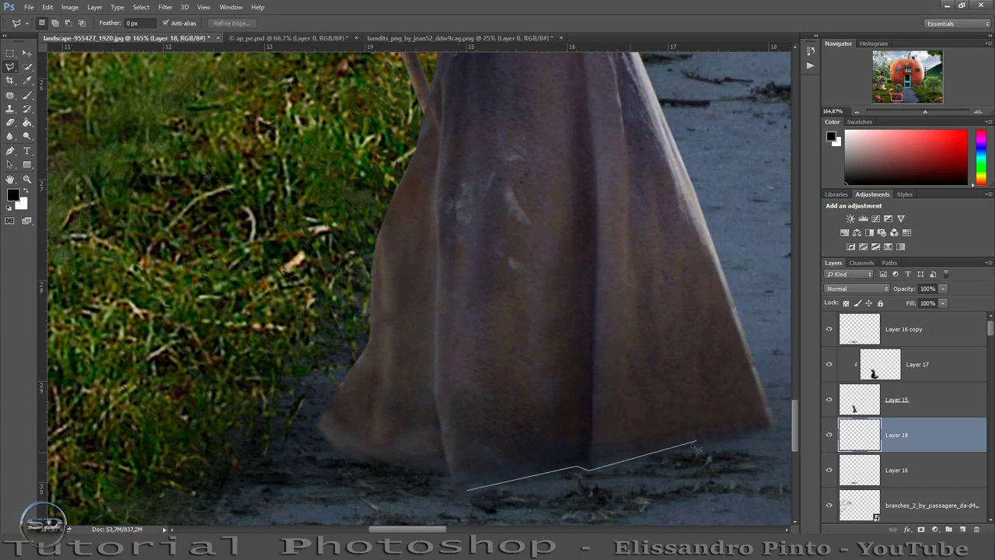
pyautogui.click(785, 438)
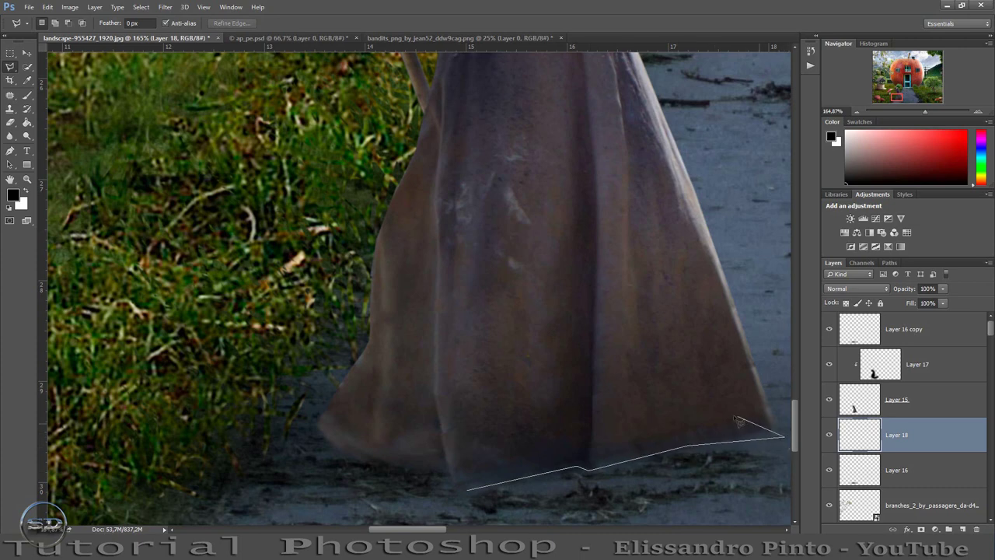
pyautogui.click(734, 416)
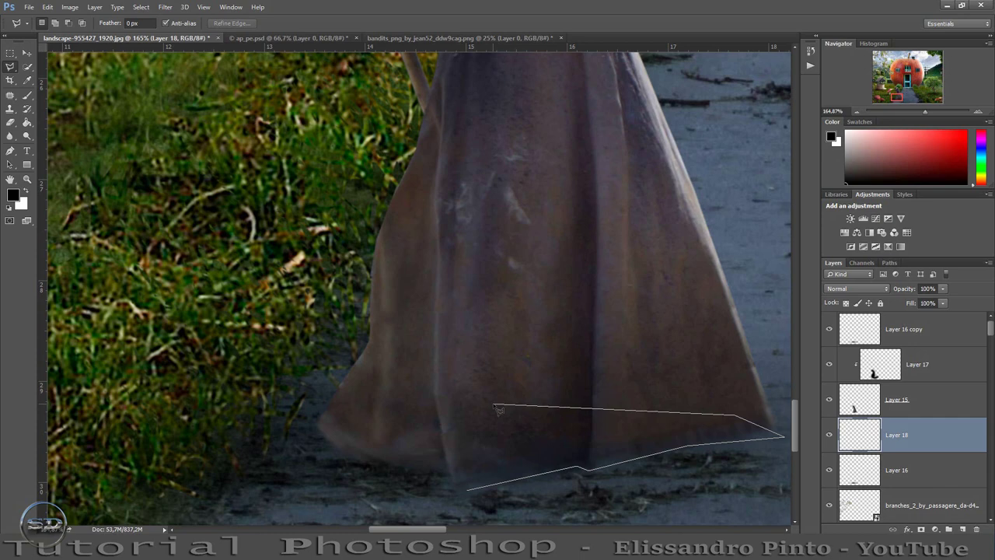
pyautogui.click(487, 404)
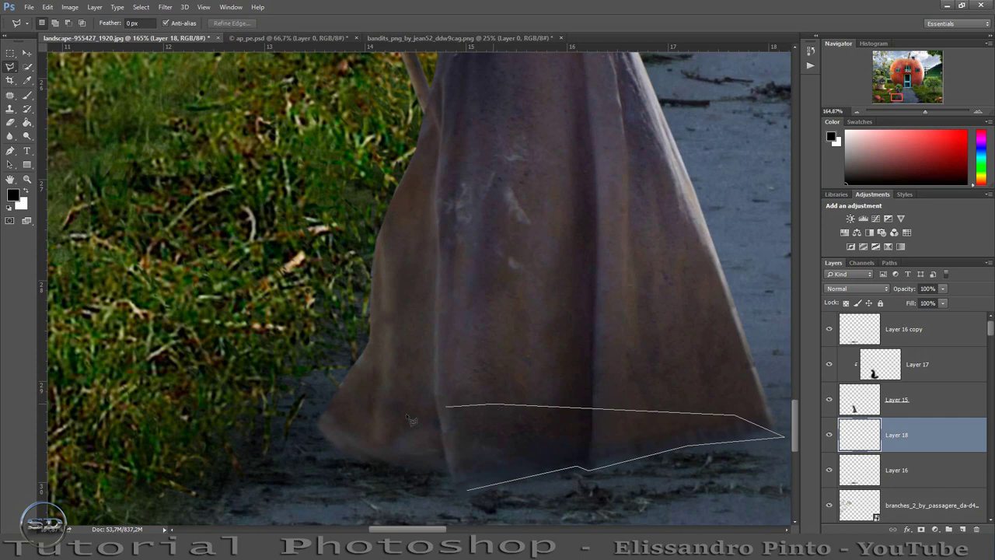
pyautogui.click(321, 433)
pyautogui.click(421, 469)
pyautogui.click(449, 475)
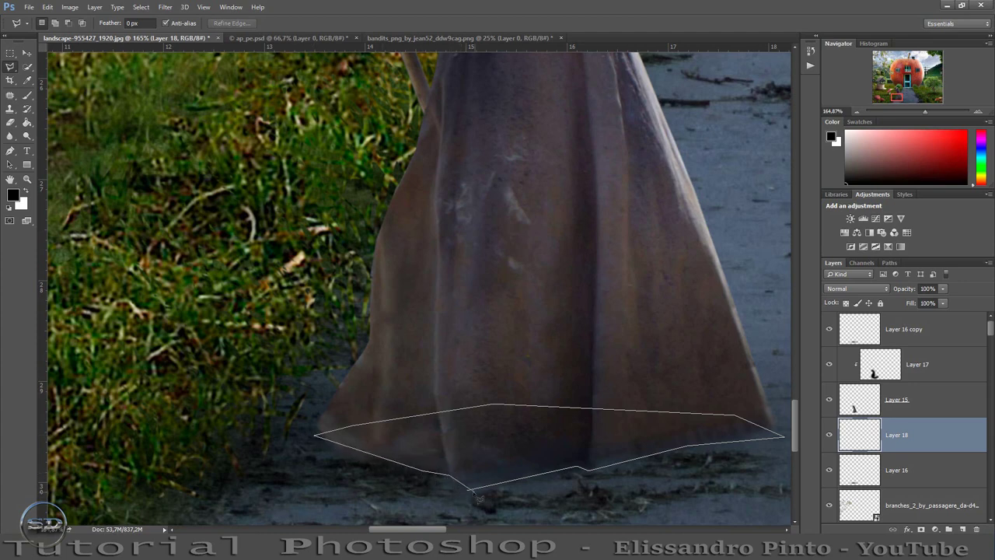
pyautogui.click(472, 490)
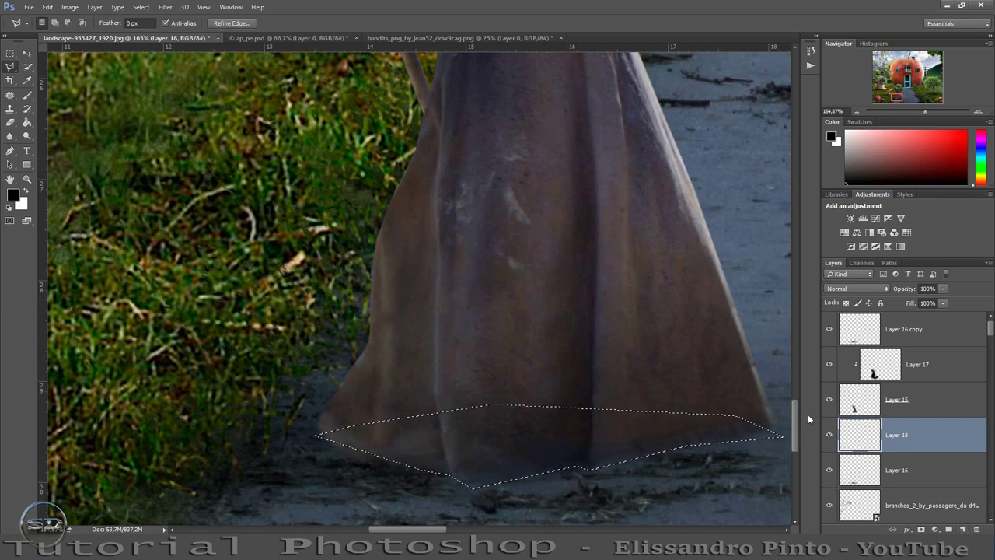
pyautogui.click(27, 123)
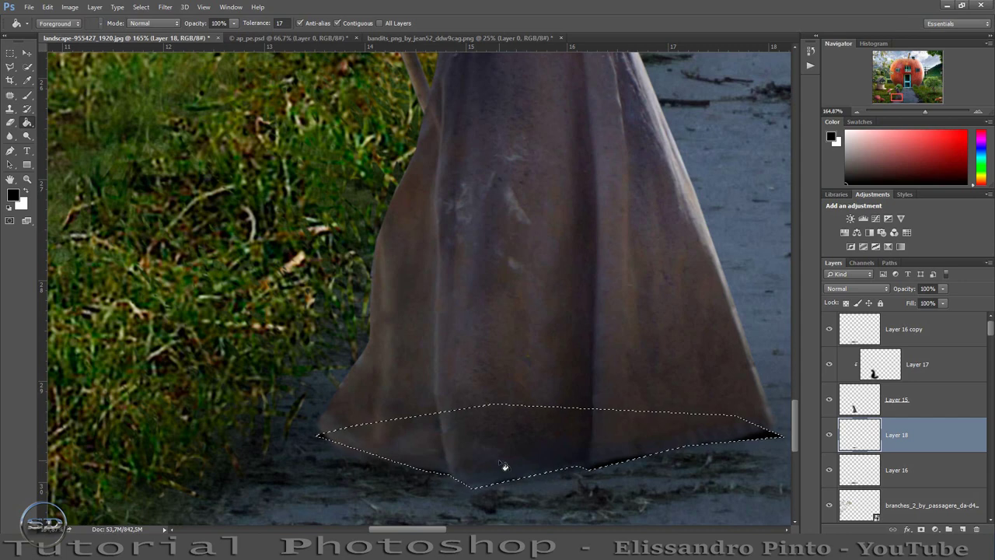
# Deselect the black-filled hem band and put it into Warp transform mode
pyautogui.hotkey('ctrl', 'd')
pyautogui.moveTo(899, 95); pyautogui.dragTo(899, 96)
pyautogui.press('v')
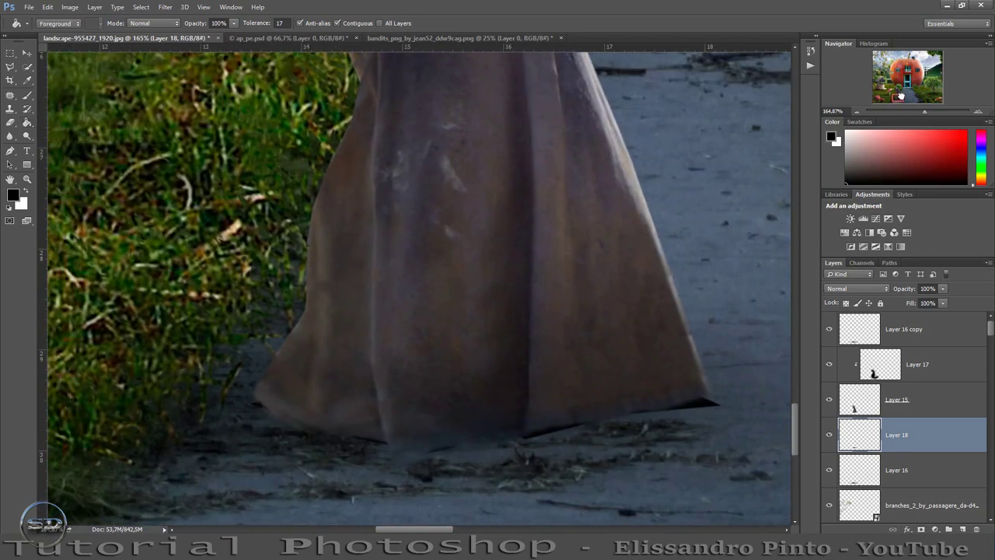
pyautogui.hotkey('ctrl', 't')
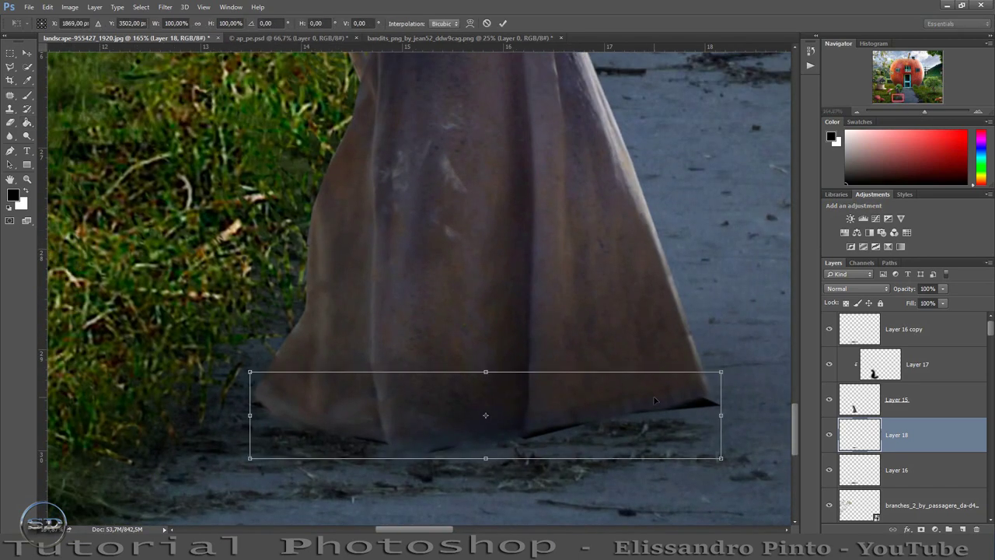
pyautogui.rightClick(655, 401)
pyautogui.click(678, 295)
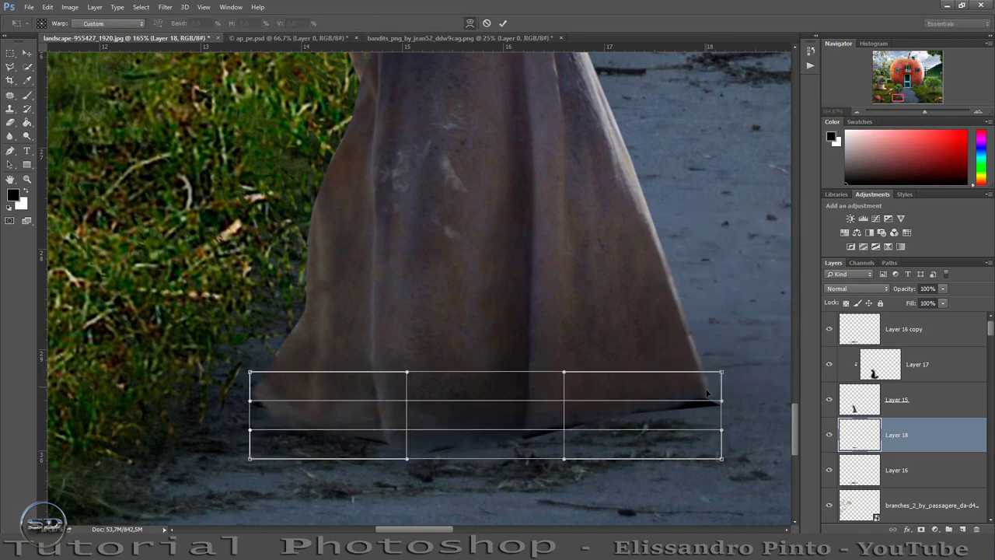
# Warp the black strip to follow the hem's curve, then soften it with Gaussian Blur
pyautogui.moveTo(712, 404); pyautogui.dragTo(705, 397)
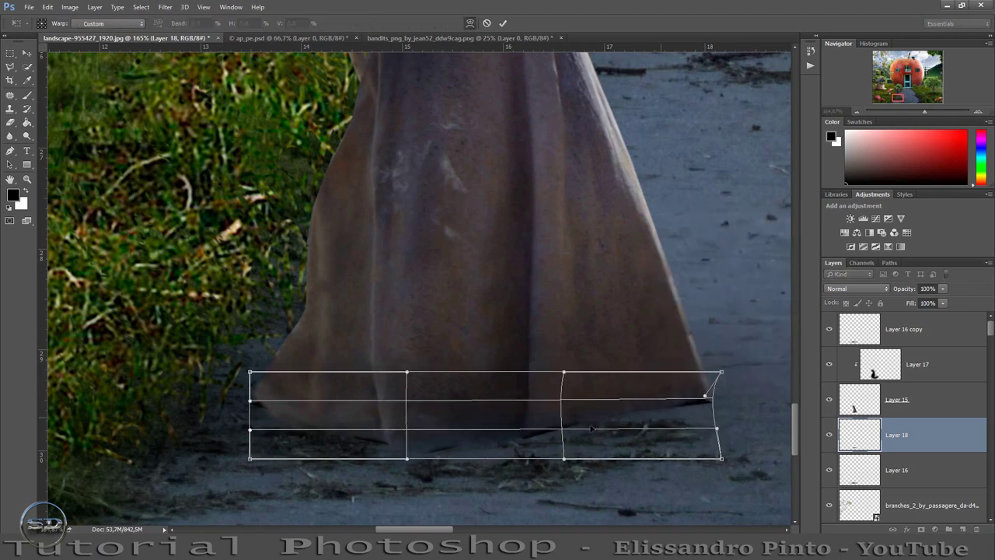
pyautogui.moveTo(581, 422); pyautogui.dragTo(584, 429)
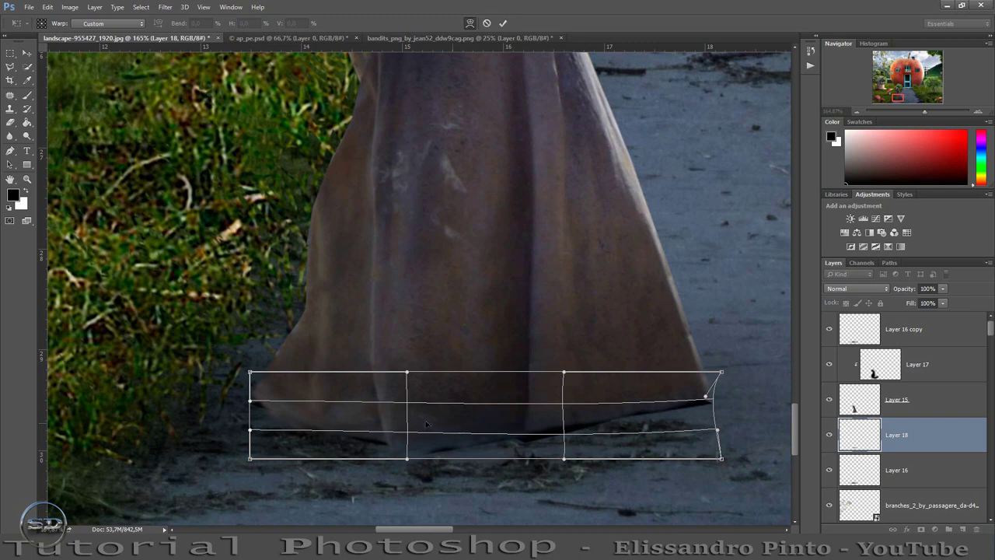
pyautogui.moveTo(260, 402); pyautogui.dragTo(269, 398)
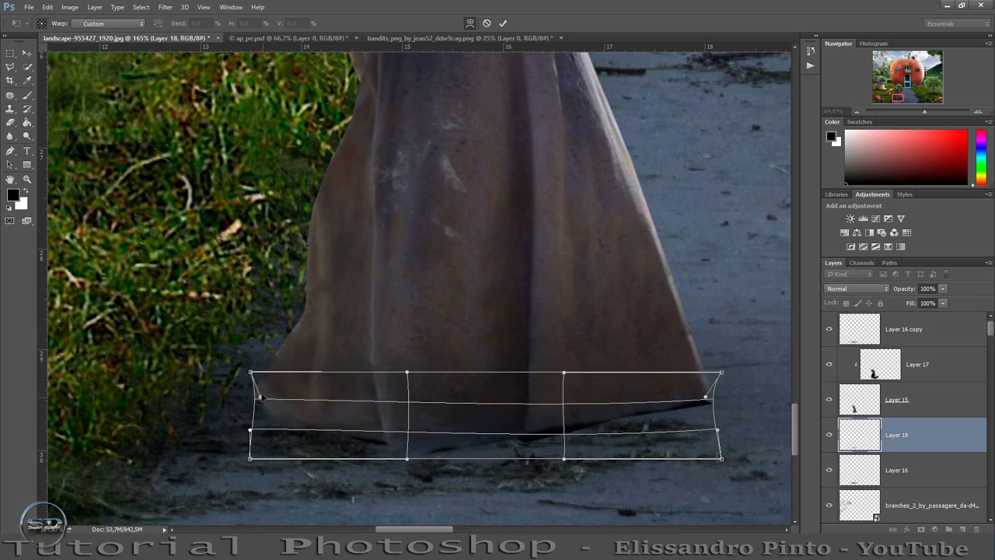
pyautogui.moveTo(327, 422); pyautogui.dragTo(311, 437)
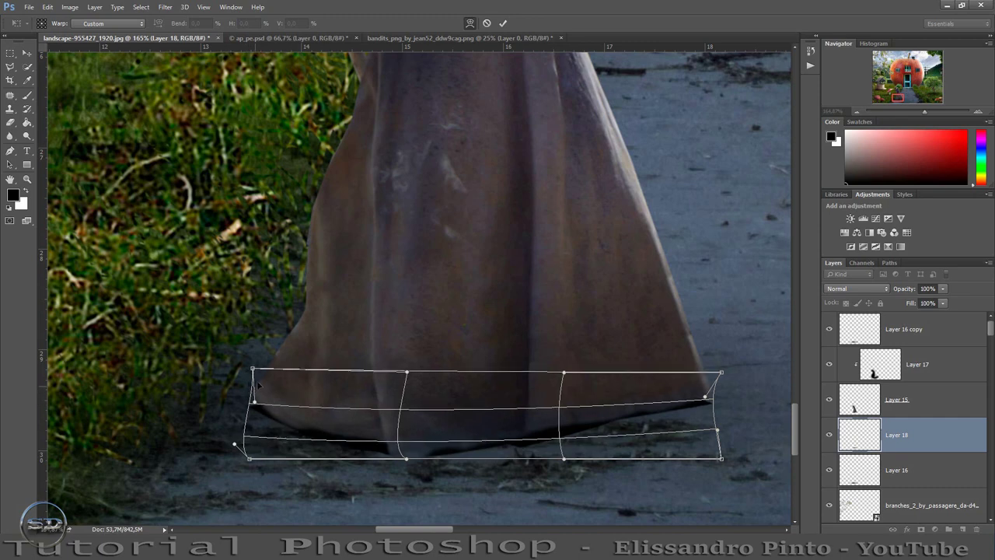
pyautogui.moveTo(255, 388); pyautogui.dragTo(262, 376)
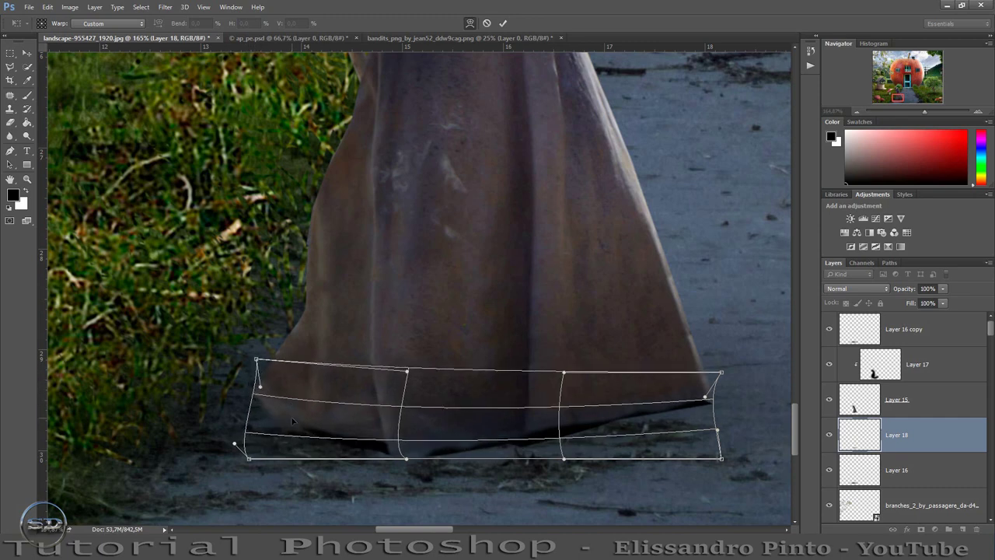
pyautogui.moveTo(291, 420); pyautogui.dragTo(287, 425)
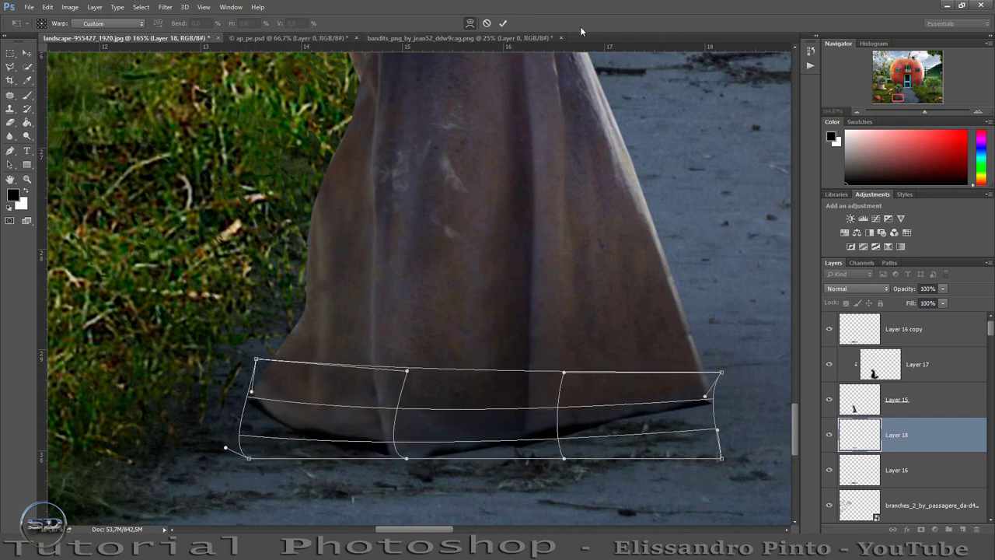
pyautogui.click(507, 24)
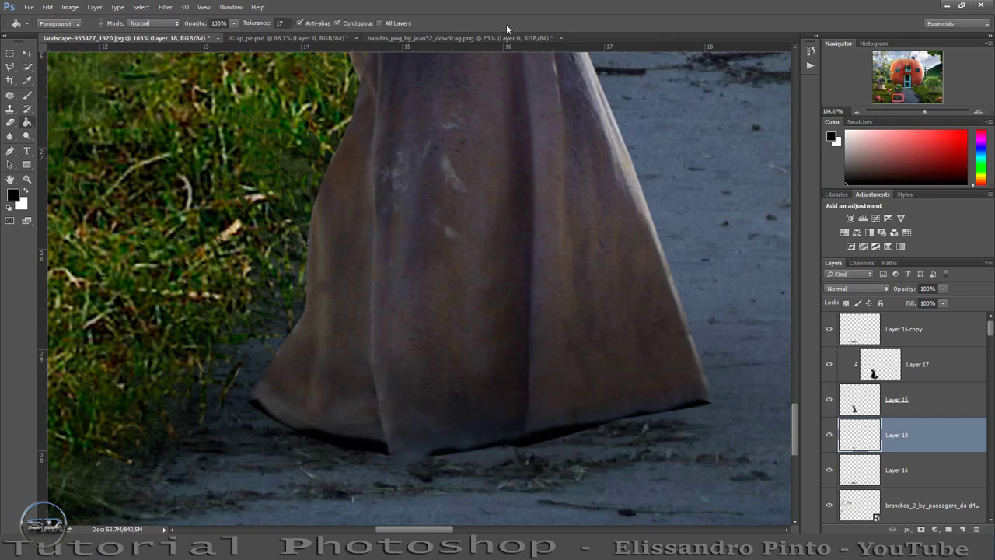
pyautogui.click(164, 7)
pyautogui.click(178, 19)
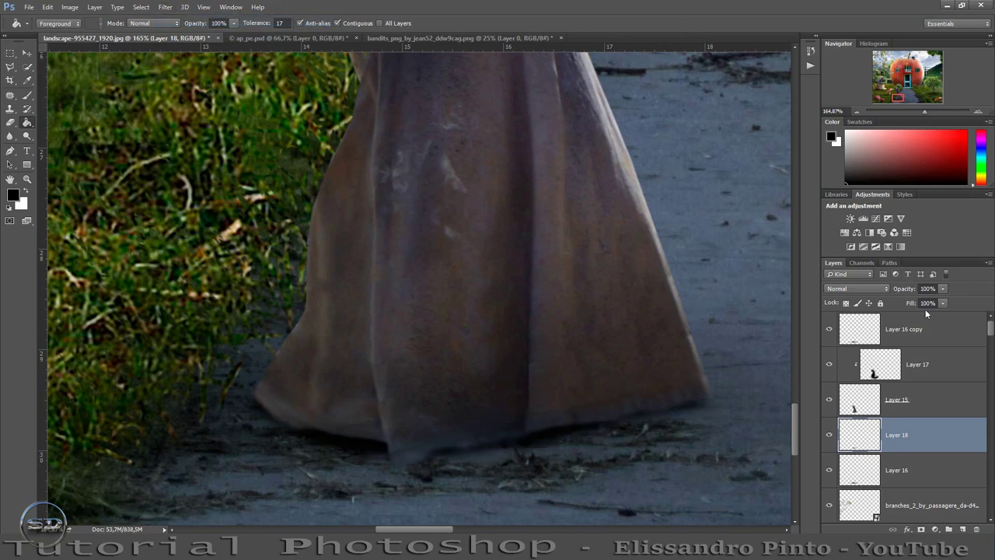
# Set the hem shadow's fill to 98%, zoom out to the whole scene, and drag in the weimaraner photo
pyautogui.moveTo(913, 305)
pyautogui.mouseDown()
pyautogui.moveTo(876, 310)
pyautogui.moveTo(909, 304)
pyautogui.mouseUp()
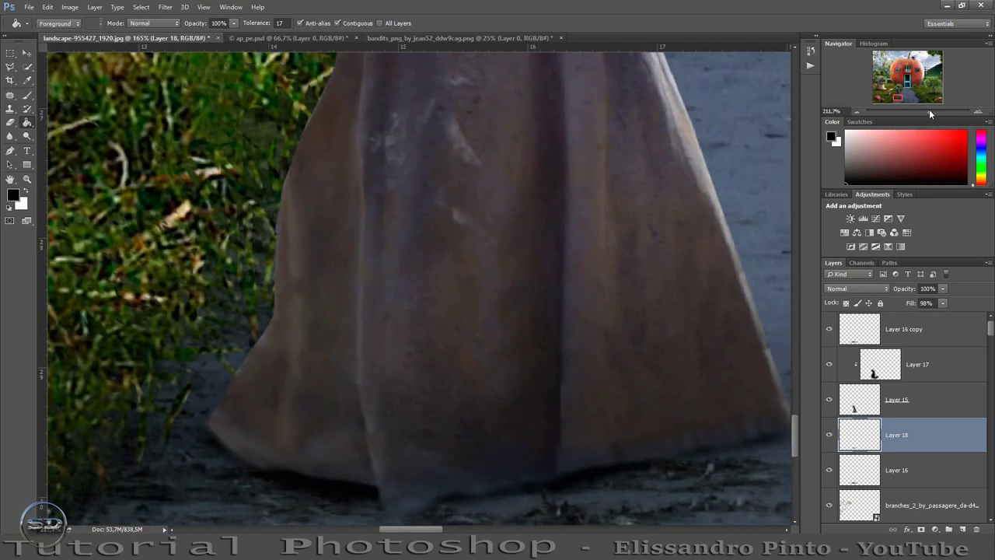
pyautogui.moveTo(924, 111); pyautogui.dragTo(905, 116)
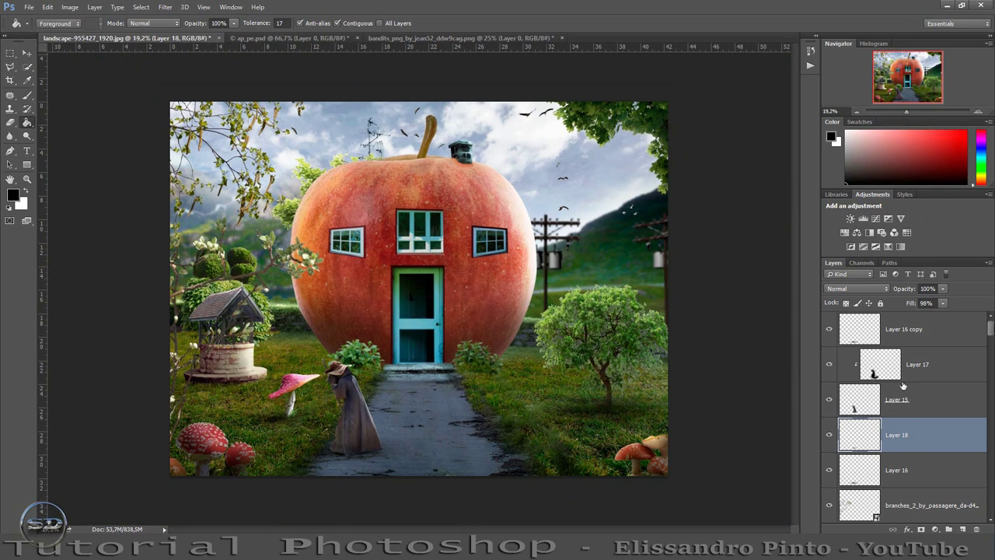
pyautogui.moveTo(933, 360)
pyautogui.mouseDown()
pyautogui.moveTo(487, 513)
pyautogui.moveTo(256, 426)
pyautogui.mouseUp()
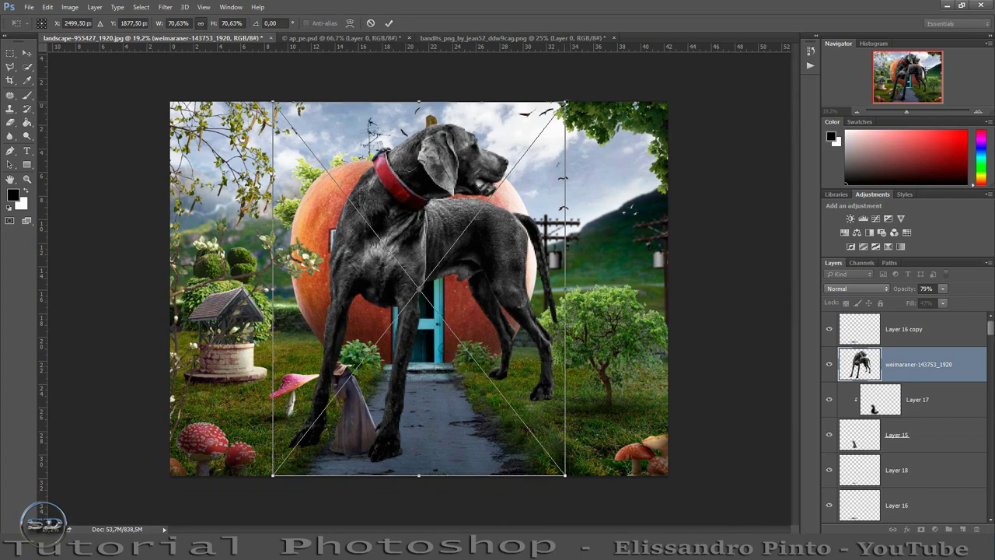
# Scale the weimaraner down to 14.20% beside the cloaked figure and commit
pyautogui.moveTo(564, 102)
pyautogui.mouseDown()
pyautogui.moveTo(331, 401)
pyautogui.moveTo(358, 402)
pyautogui.moveTo(336, 399)
pyautogui.mouseUp()
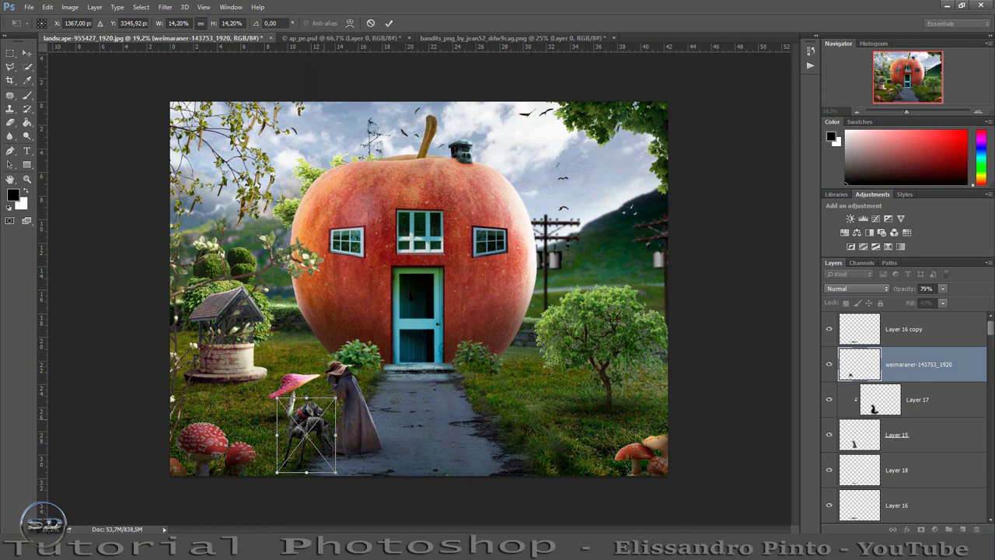
pyautogui.click(388, 25)
pyautogui.press('g')
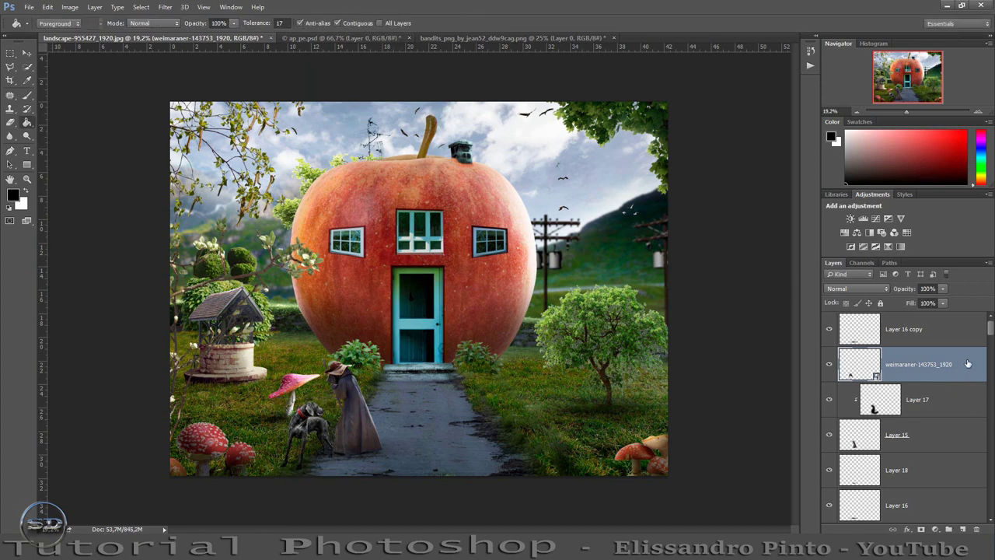
# Move the weimaraner layer below Layer 2 and reposition the dog beside the well
pyautogui.click(968, 340)
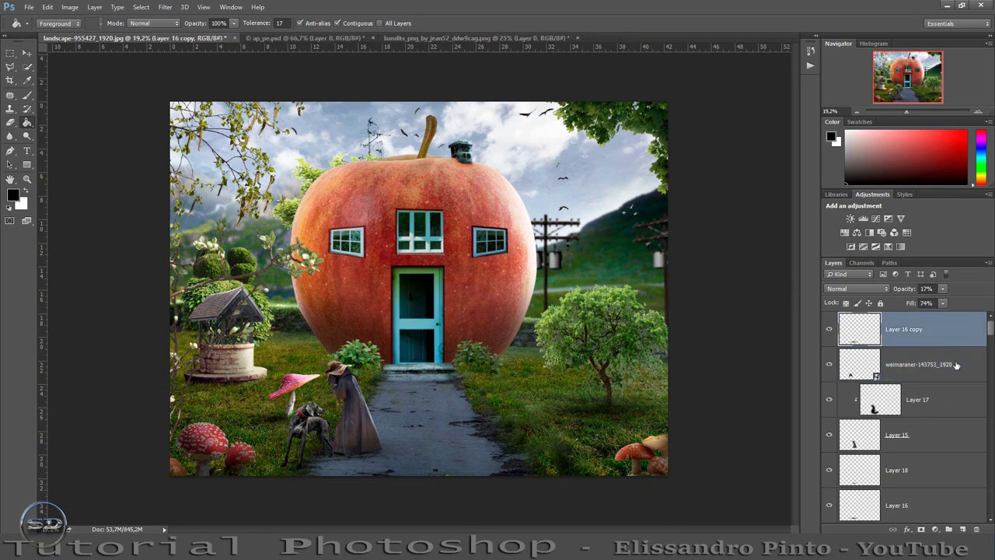
pyautogui.click(956, 365)
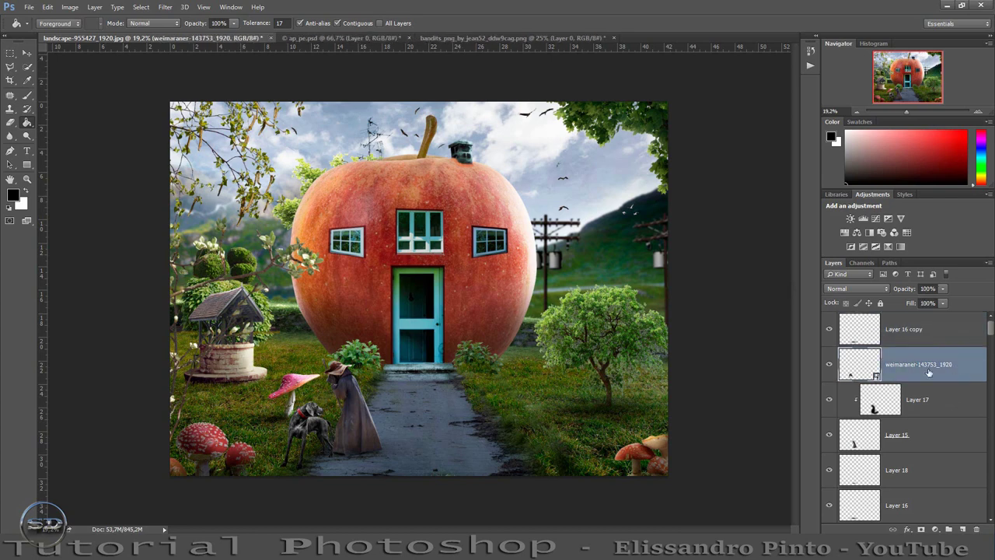
pyautogui.click(829, 364)
pyautogui.click(828, 364)
pyautogui.moveTo(970, 363); pyautogui.dragTo(939, 517)
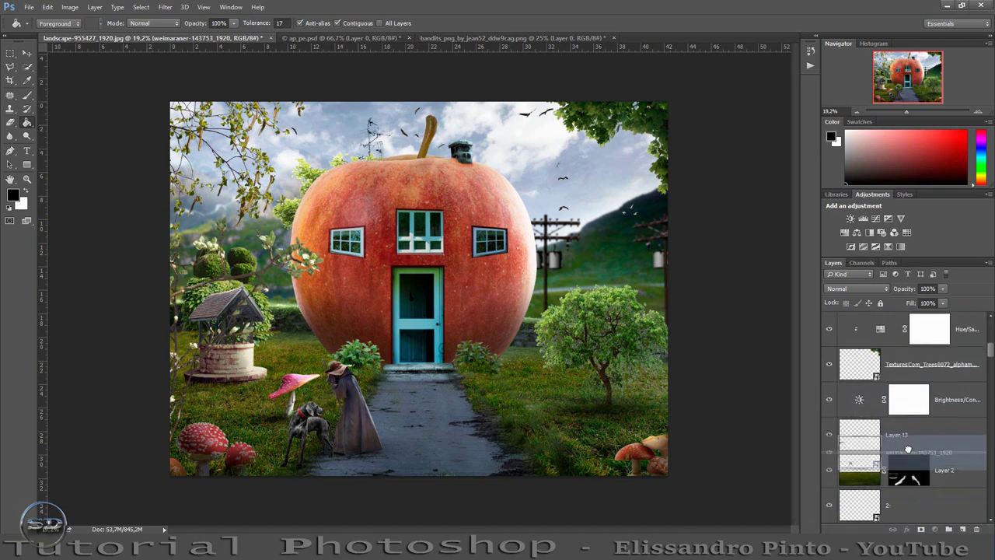
pyautogui.moveTo(939, 517)
pyautogui.mouseDown()
pyautogui.moveTo(918, 388)
pyautogui.moveTo(897, 500)
pyautogui.mouseUp()
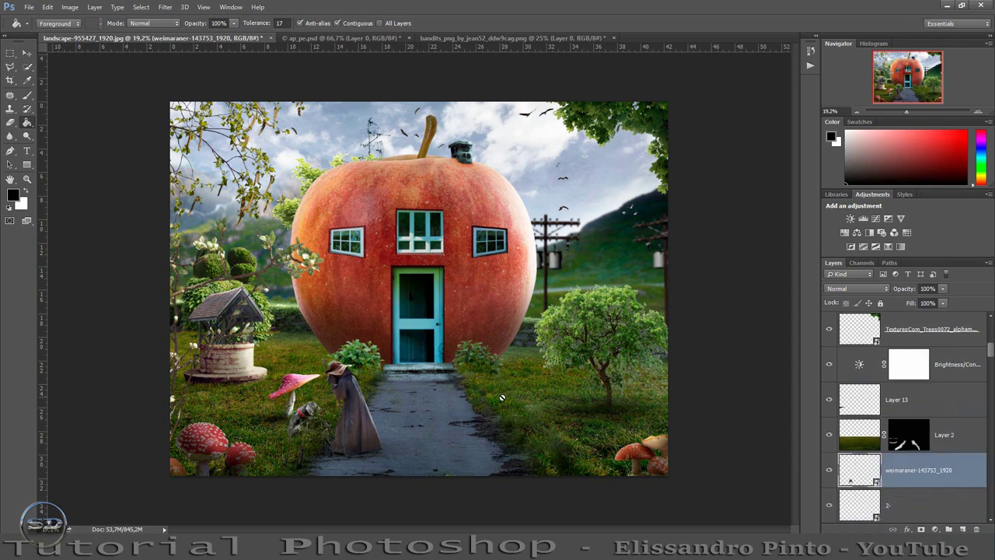
pyautogui.click(29, 53)
pyautogui.moveTo(323, 411)
pyautogui.mouseDown()
pyautogui.moveTo(253, 399)
pyautogui.moveTo(250, 359)
pyautogui.mouseUp()
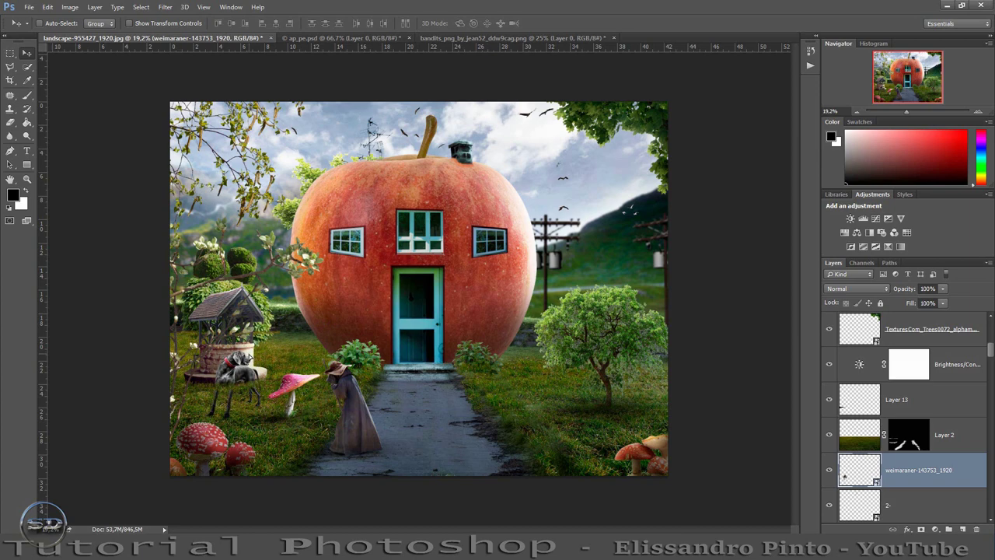
# Shrink the dog further with proportions locked and commit the transform
pyautogui.hotkey('ctrl', 't')
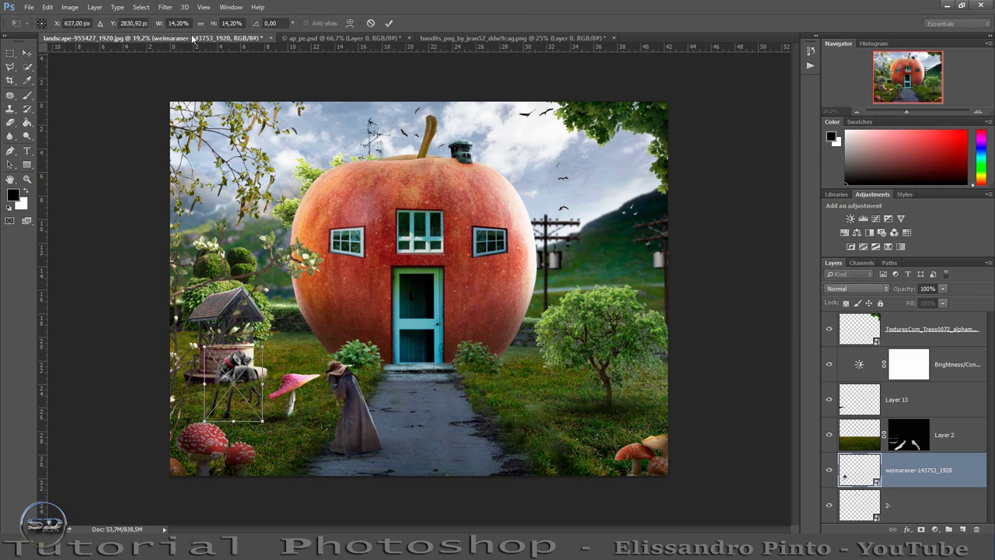
pyautogui.click(200, 23)
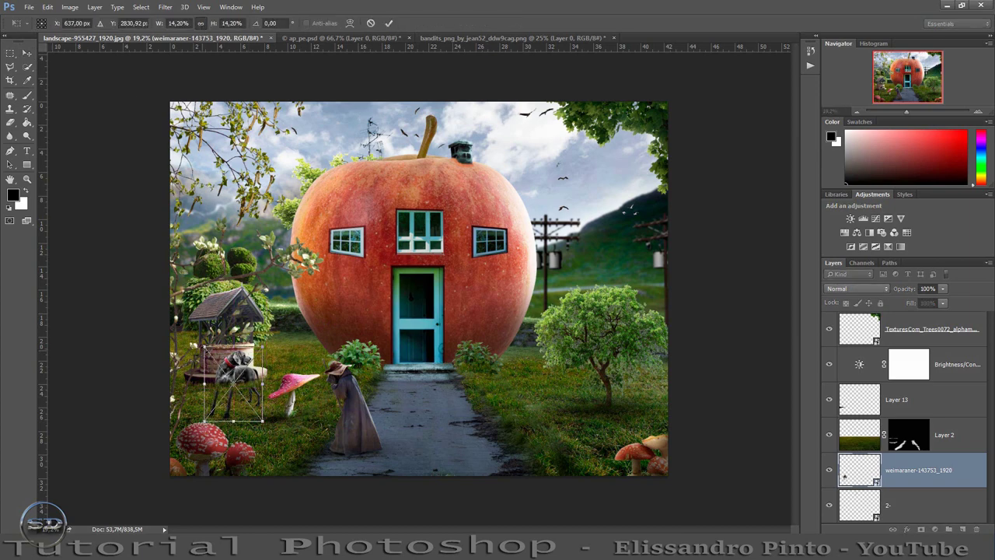
pyautogui.moveTo(204, 346); pyautogui.dragTo(219, 366)
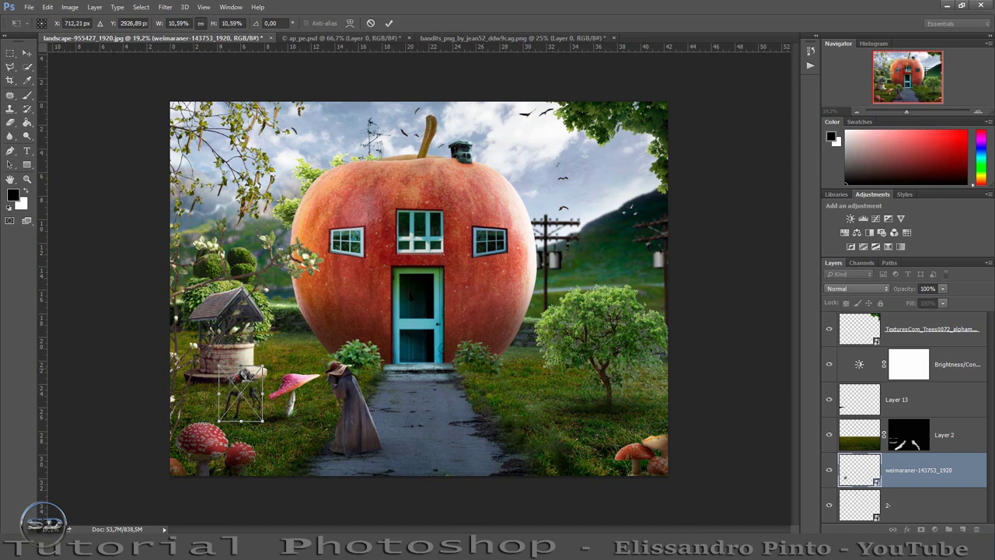
pyautogui.click(390, 24)
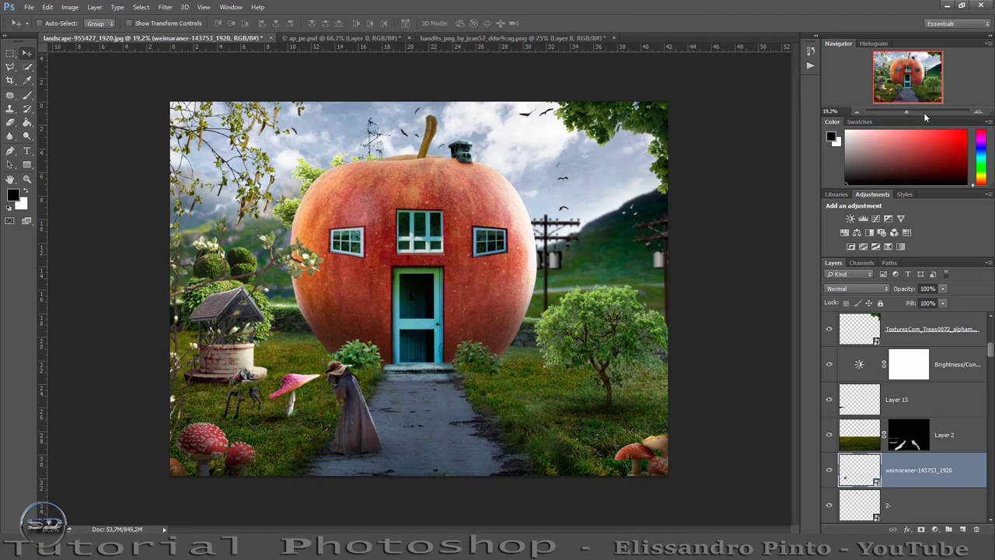
# Zoom to about 95% and move the dog onto the grass beneath the pink mushroom cap
pyautogui.moveTo(907, 111)
pyautogui.mouseDown()
pyautogui.moveTo(918, 111)
pyautogui.moveTo(867, 97)
pyautogui.mouseUp()
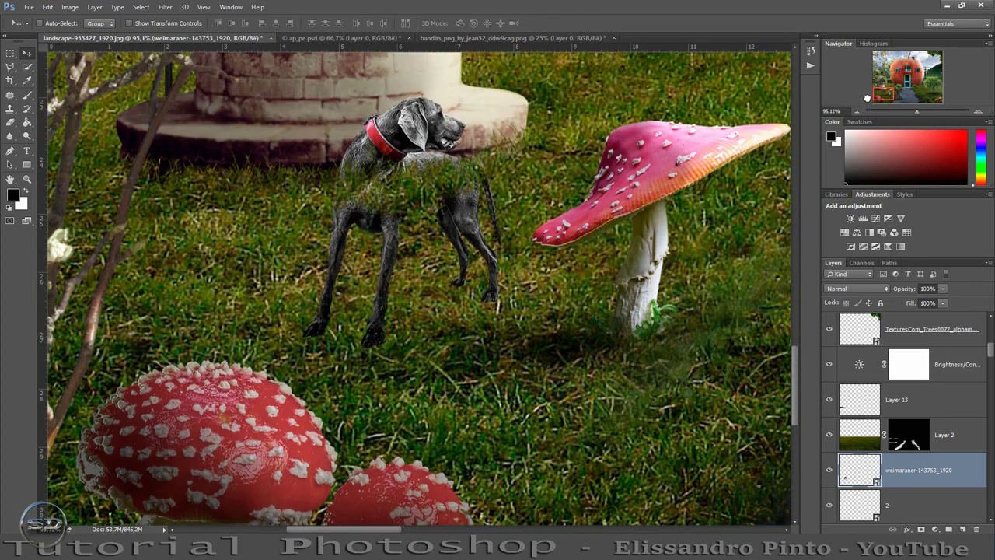
pyautogui.moveTo(473, 258)
pyautogui.mouseDown()
pyautogui.moveTo(520, 371)
pyautogui.moveTo(531, 364)
pyautogui.mouseUp()
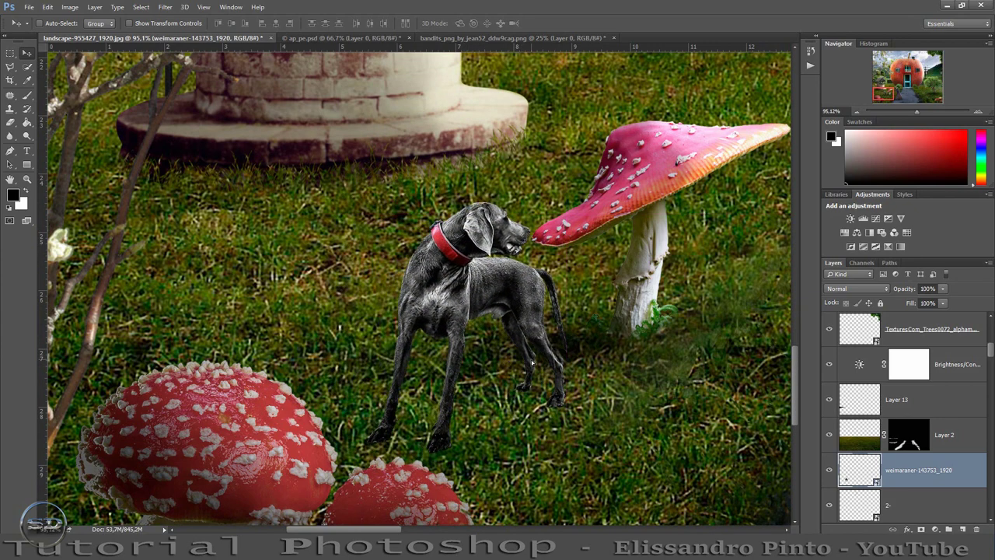
pyautogui.moveTo(522, 355); pyautogui.dragTo(650, 392)
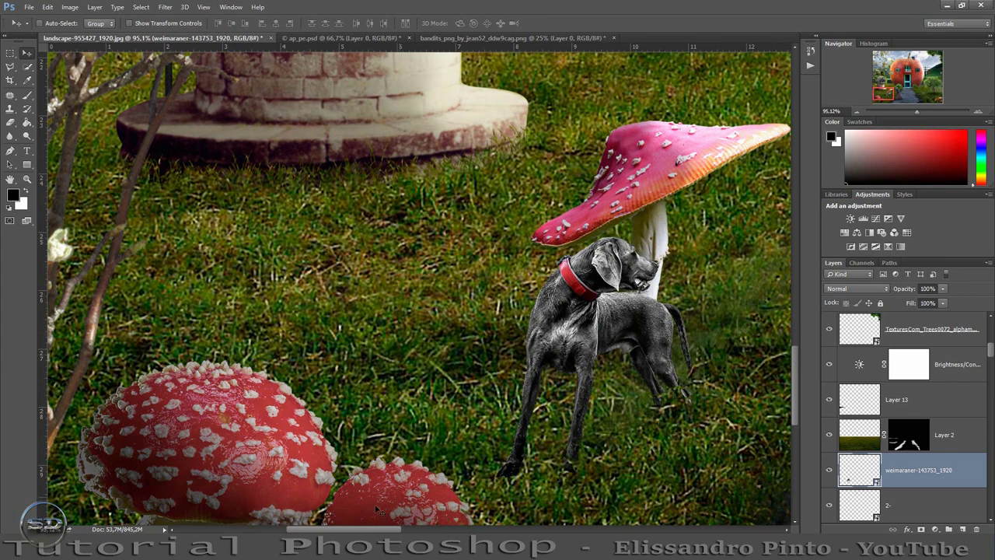
pyautogui.moveTo(384, 530); pyautogui.dragTo(433, 528)
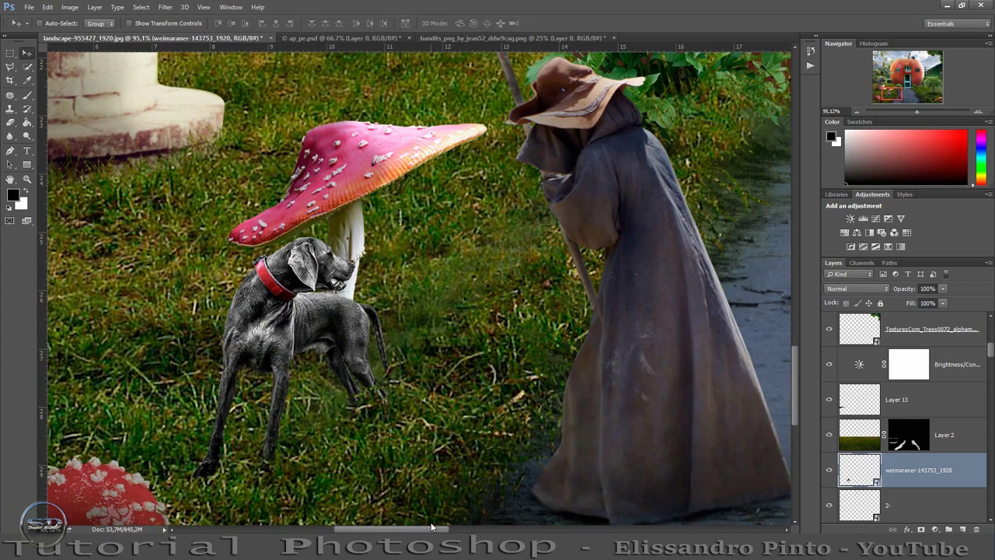
pyautogui.moveTo(336, 321); pyautogui.dragTo(362, 299)
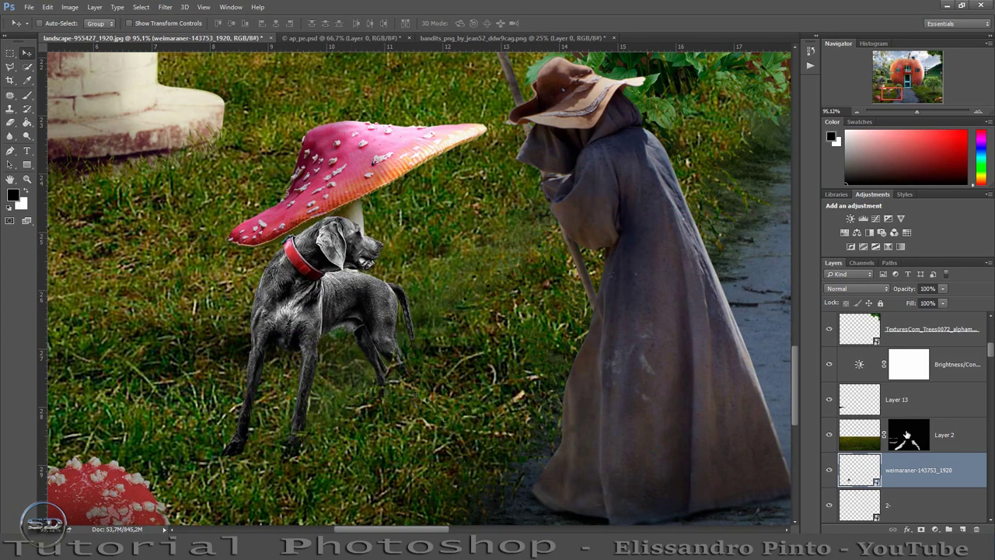
# Target Layer 2's grass mask with a 25 px brush enlarged to 59 px
pyautogui.click(917, 432)
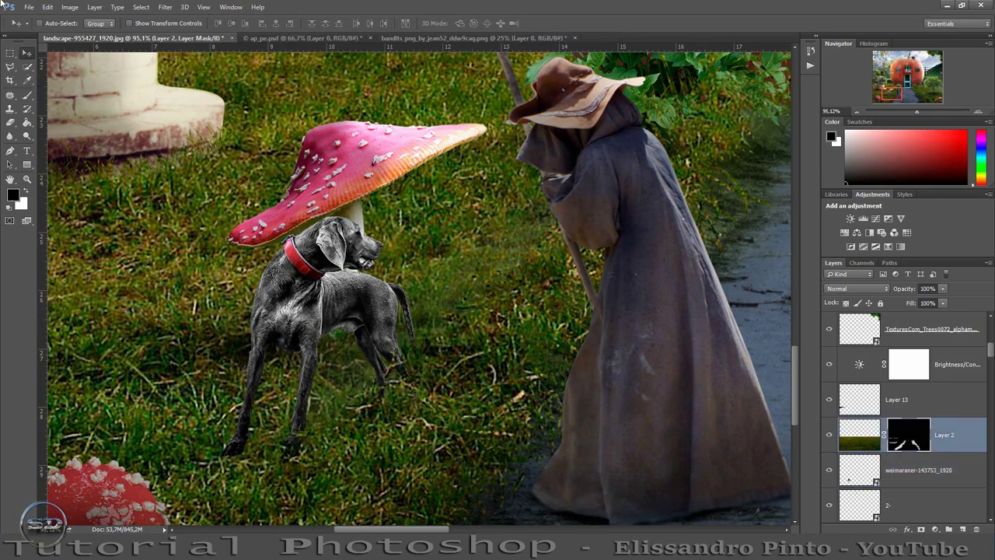
pyautogui.click(27, 94)
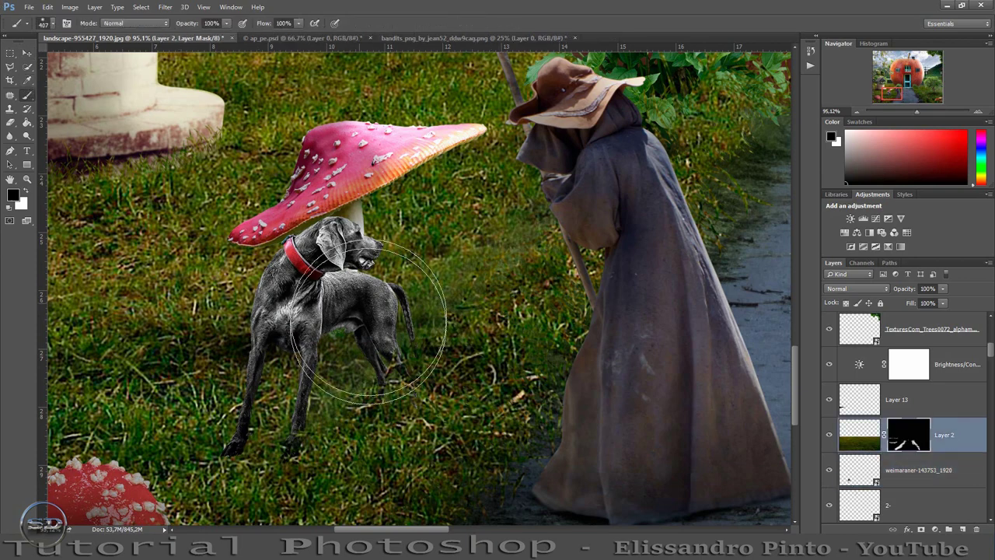
pyautogui.rightClick(368, 325)
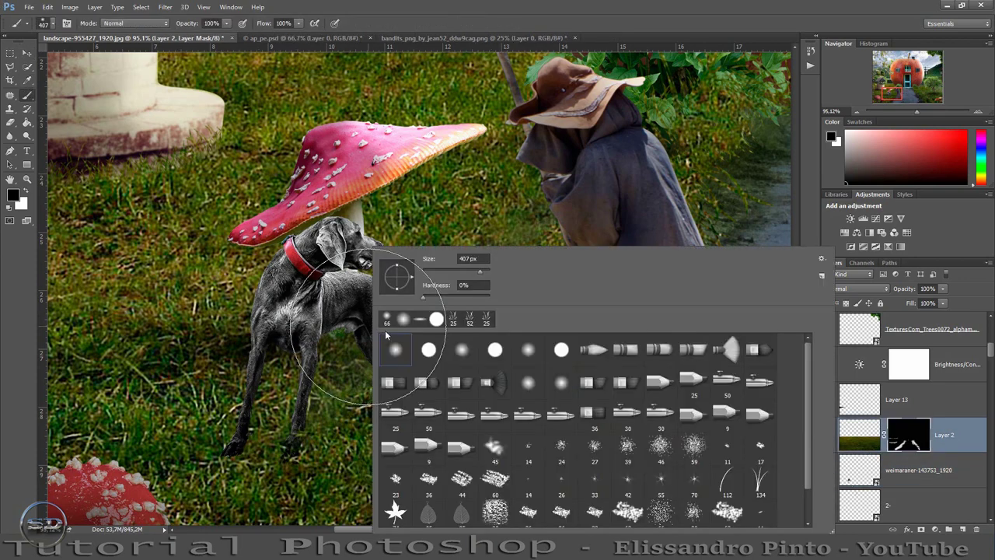
pyautogui.click(452, 320)
pyautogui.press('Escape')
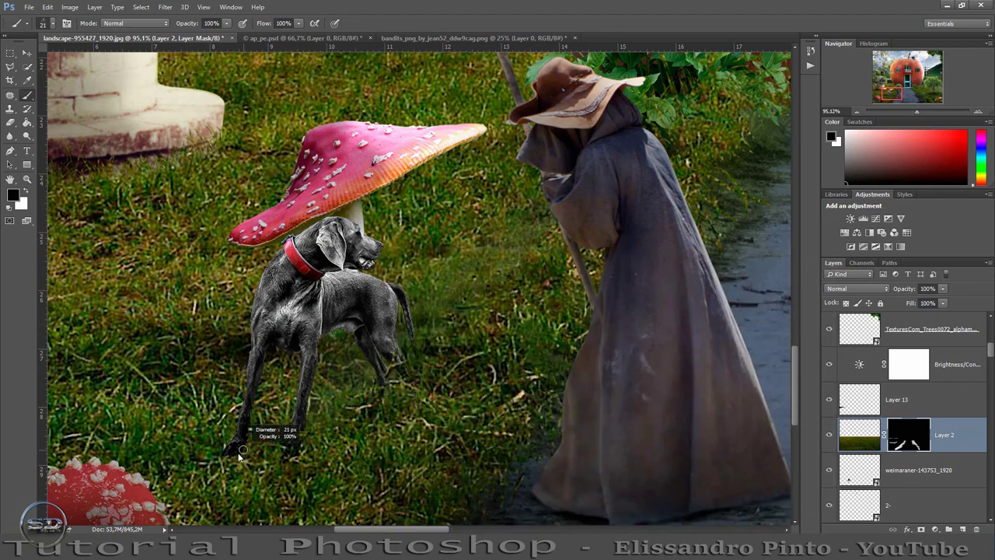
pyautogui.press(']')
pyautogui.press(']')
pyautogui.press(']')
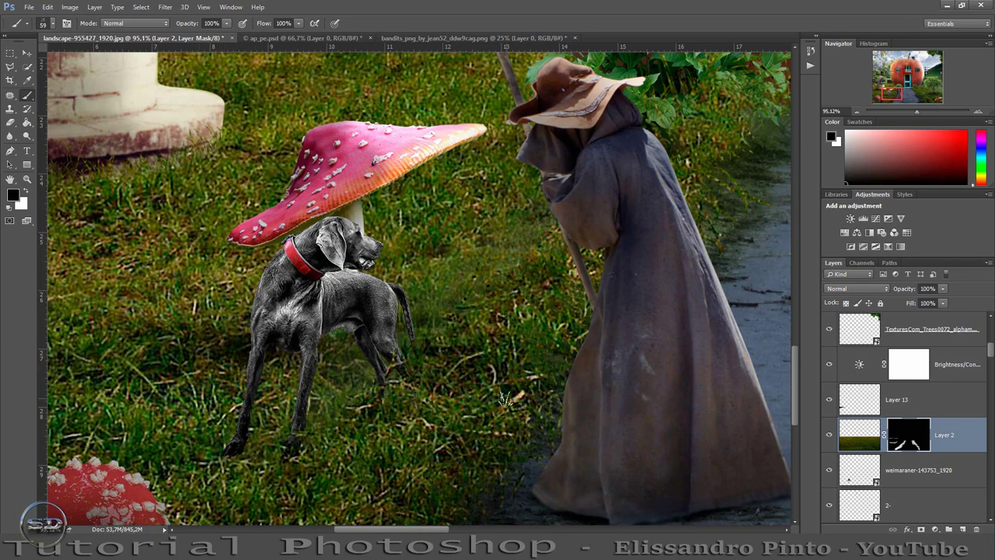
# Toggle the dog and grass layers' visibility to compare the paws
pyautogui.click(914, 476)
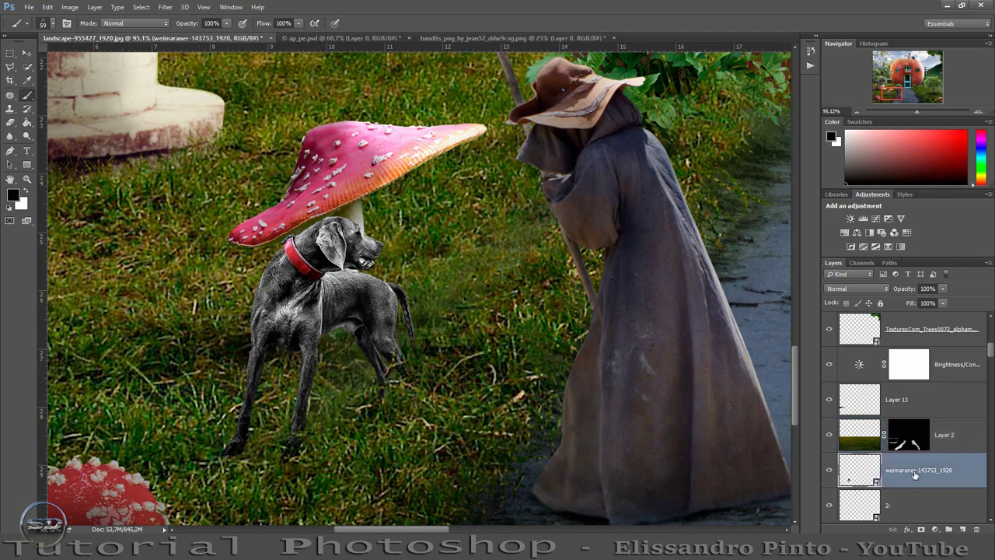
pyautogui.click(829, 471)
pyautogui.click(829, 471)
pyautogui.click(829, 435)
pyautogui.click(829, 436)
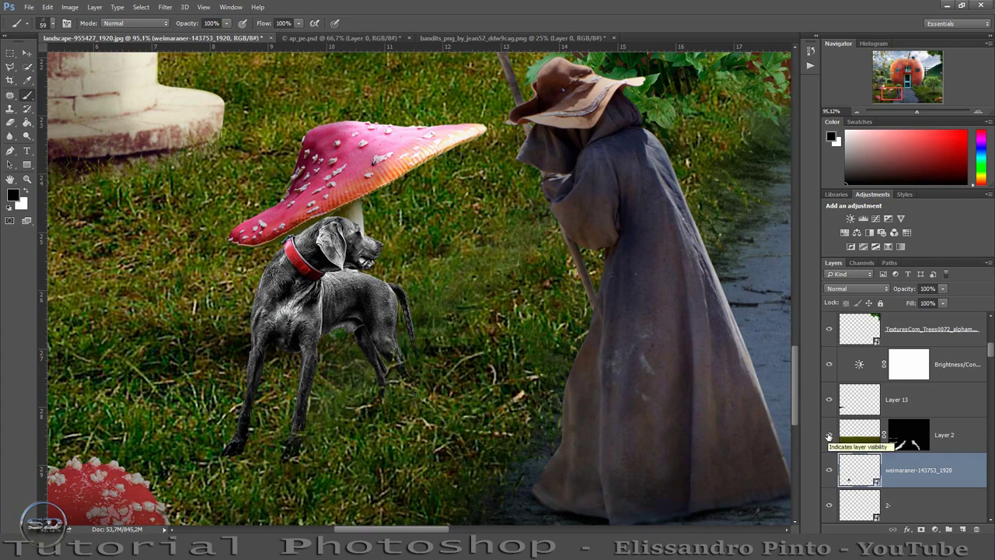
# Paint white on Layer 2's mask over both paws, then add Layer 19 above the dog
pyautogui.click(910, 433)
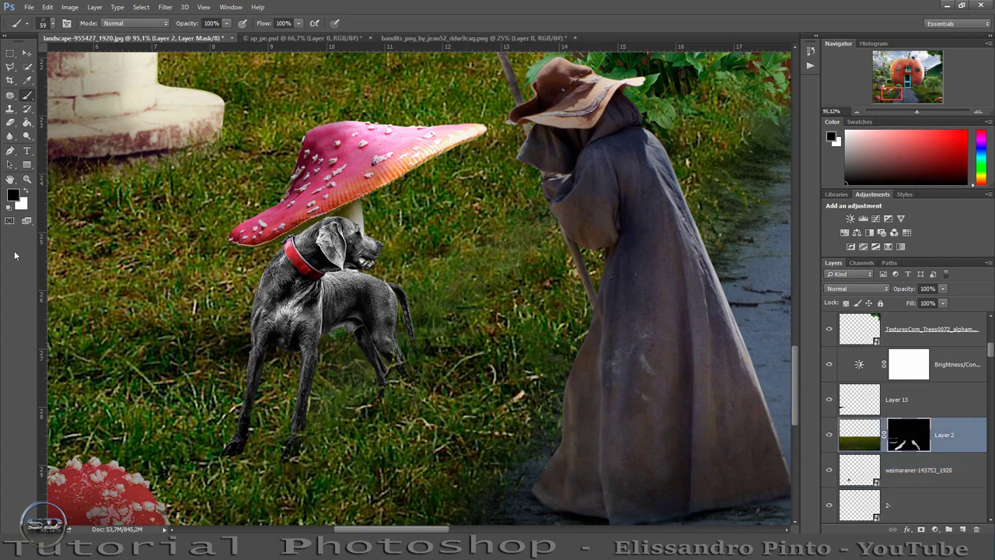
pyautogui.click(25, 192)
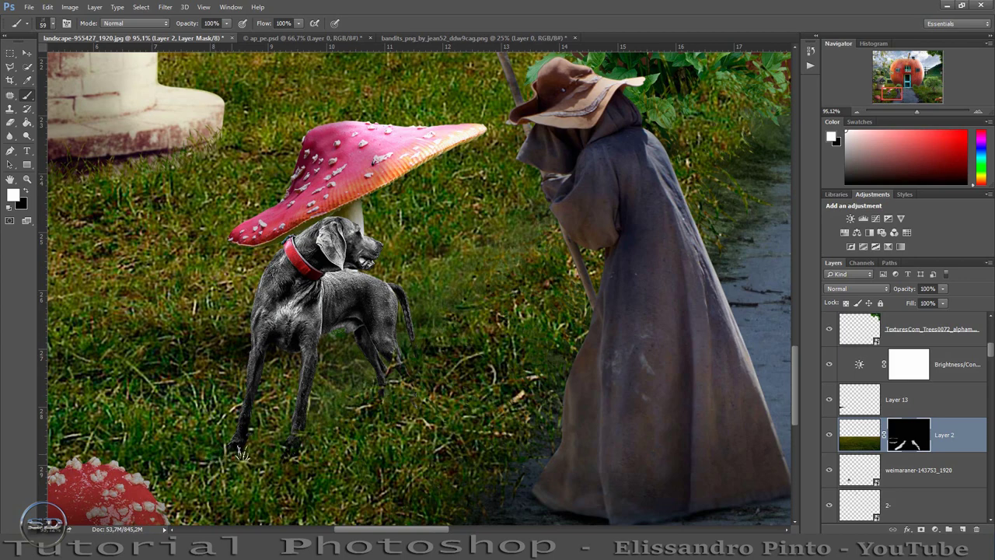
pyautogui.moveTo(244, 452); pyautogui.dragTo(220, 453)
pyautogui.moveTo(288, 465); pyautogui.dragTo(304, 463)
pyautogui.click(858, 474)
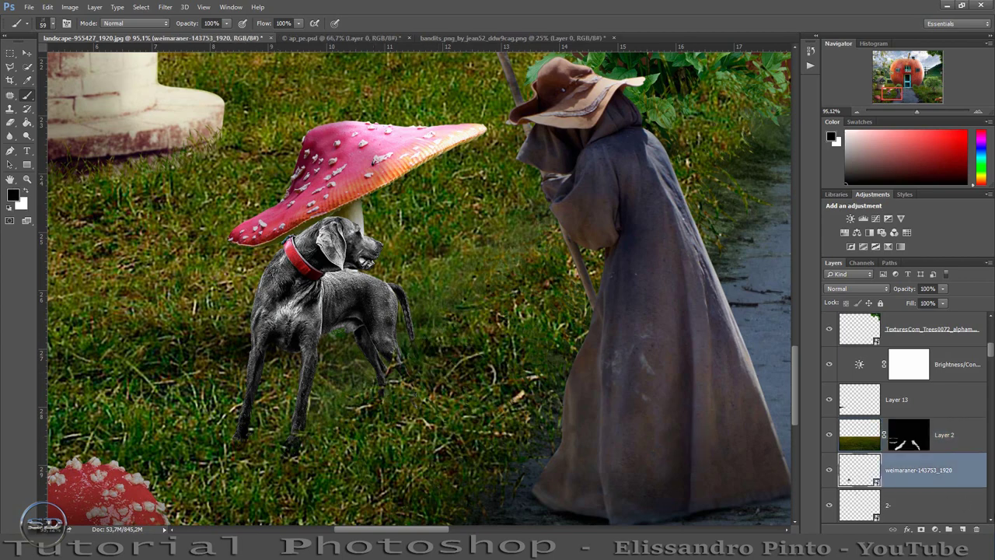
pyautogui.click(963, 530)
# Clip Layer 19 to the weimaraner layer and set a 141 px soft round brush
pyautogui.rightClick(937, 469)
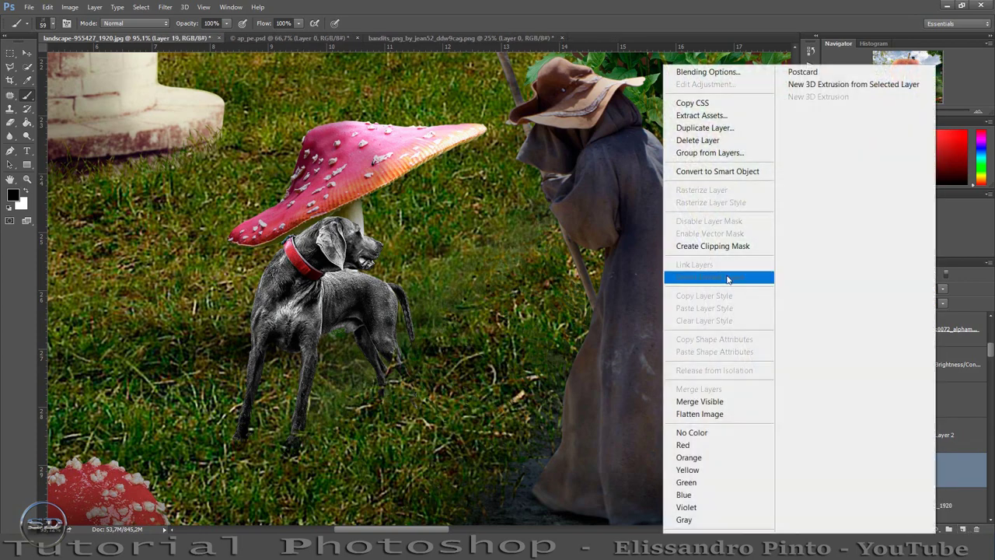
pyautogui.click(716, 246)
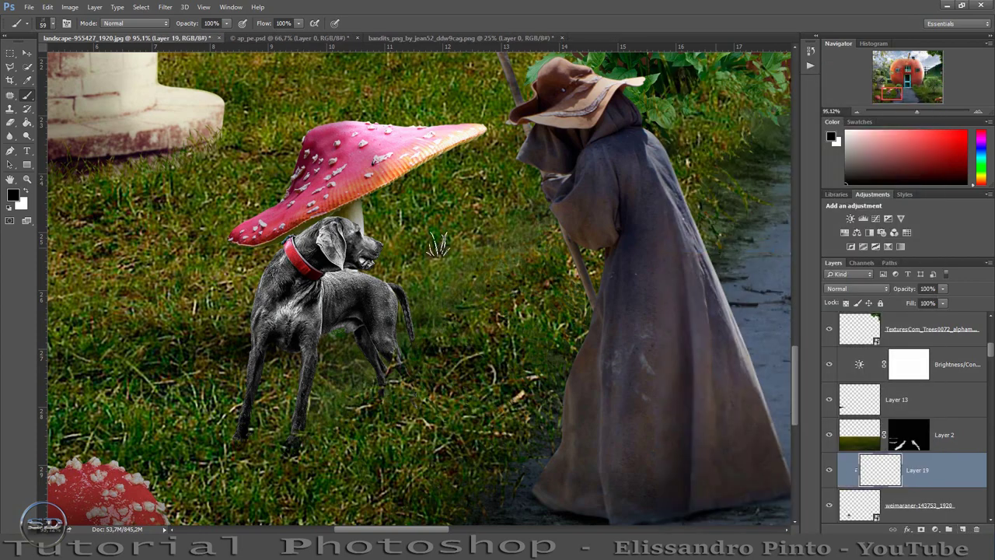
pyautogui.rightClick(442, 244)
pyautogui.click(465, 346)
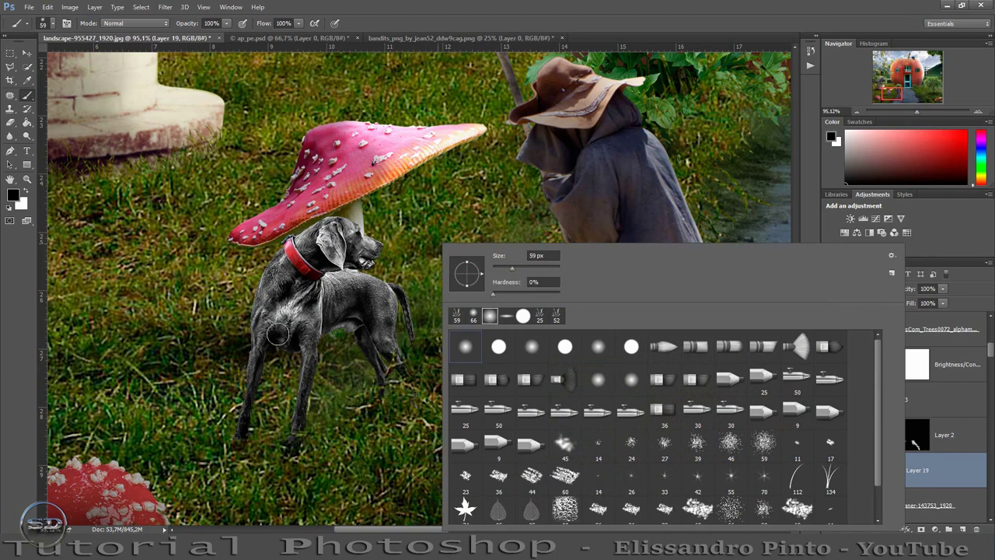
pyautogui.click(268, 326)
pyautogui.moveTo(269, 327); pyautogui.dragTo(295, 326)
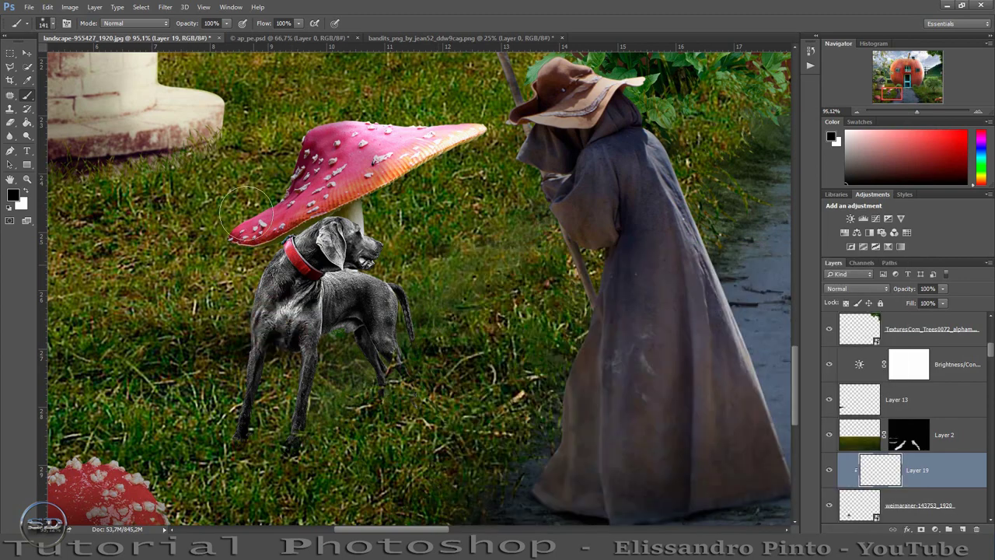
# Paint black over the dog's head, back, chest and legs, with fill lowered to 62%
pyautogui.moveTo(348, 228); pyautogui.dragTo(272, 280)
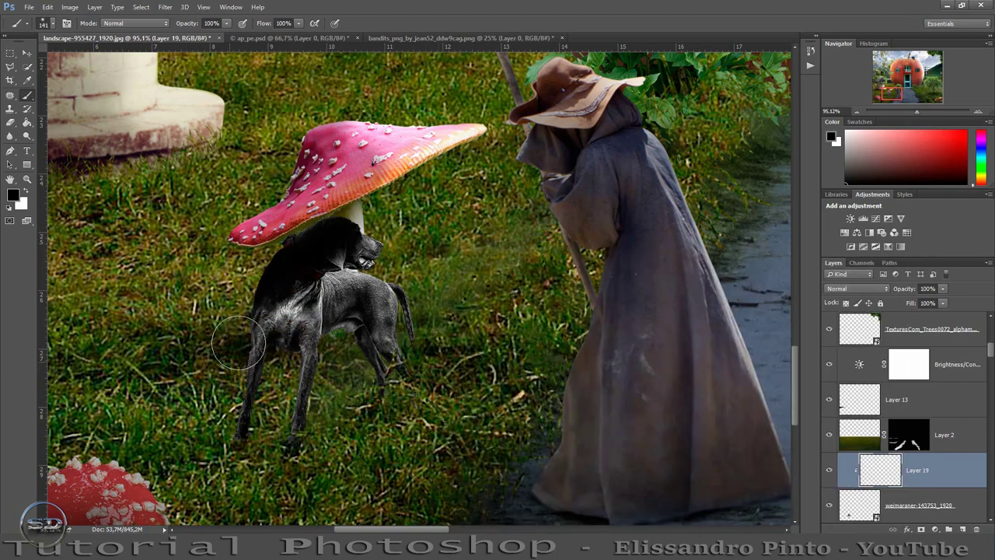
pyautogui.moveTo(215, 402); pyautogui.dragTo(200, 453)
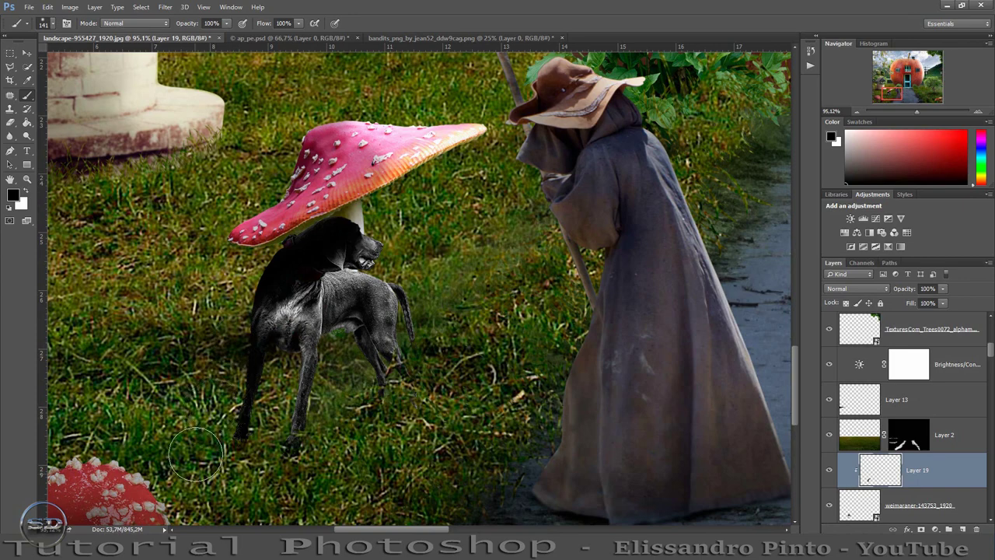
pyautogui.moveTo(300, 328)
pyautogui.mouseDown()
pyautogui.moveTo(295, 389)
pyautogui.moveTo(264, 459)
pyautogui.mouseUp()
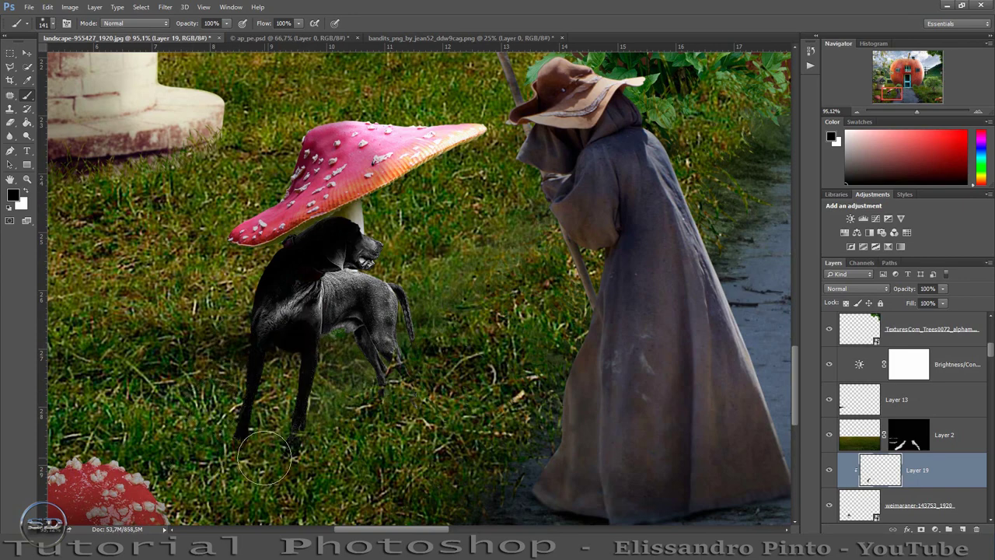
pyautogui.moveTo(335, 314)
pyautogui.mouseDown()
pyautogui.moveTo(354, 331)
pyautogui.moveTo(393, 412)
pyautogui.mouseUp()
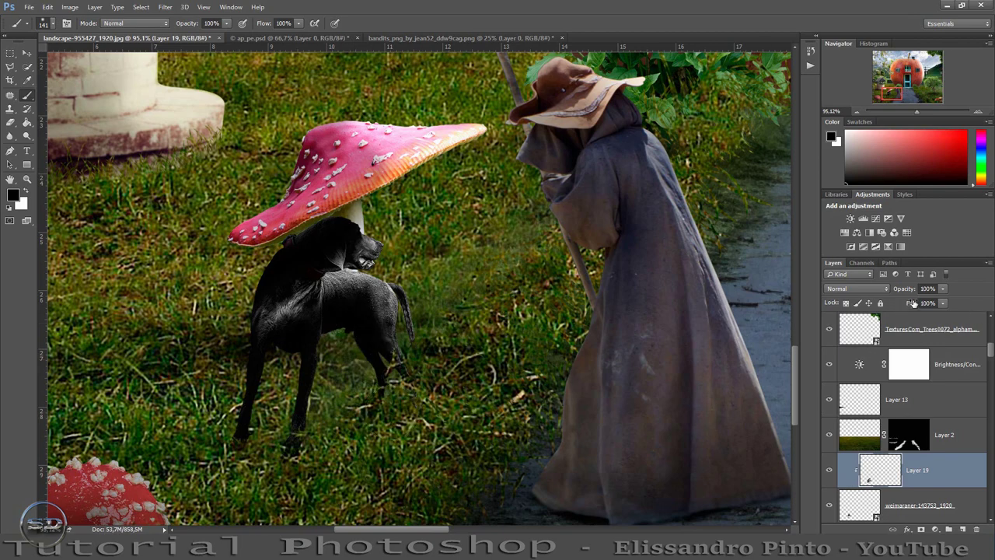
pyautogui.moveTo(915, 304); pyautogui.dragTo(893, 303)
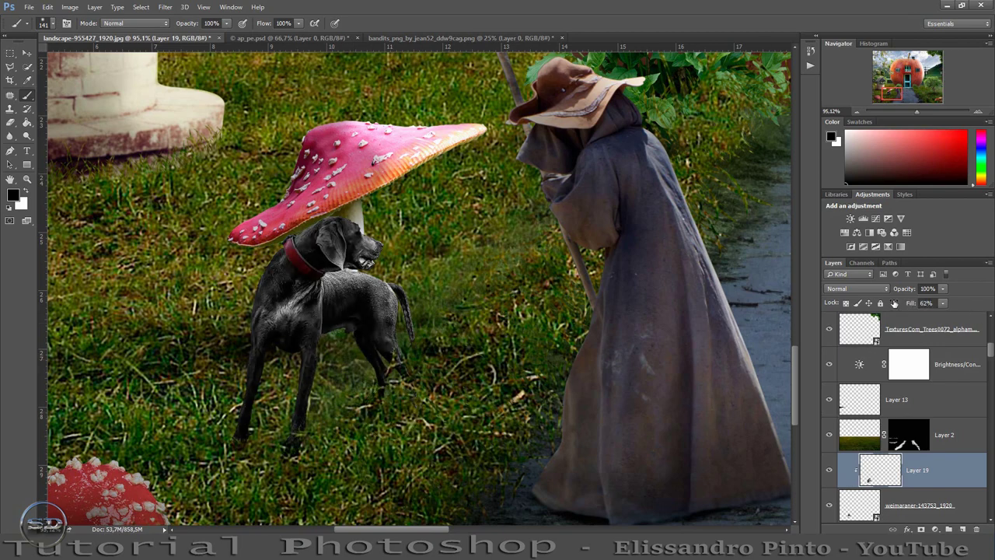
pyautogui.click(829, 470)
pyautogui.click(829, 470)
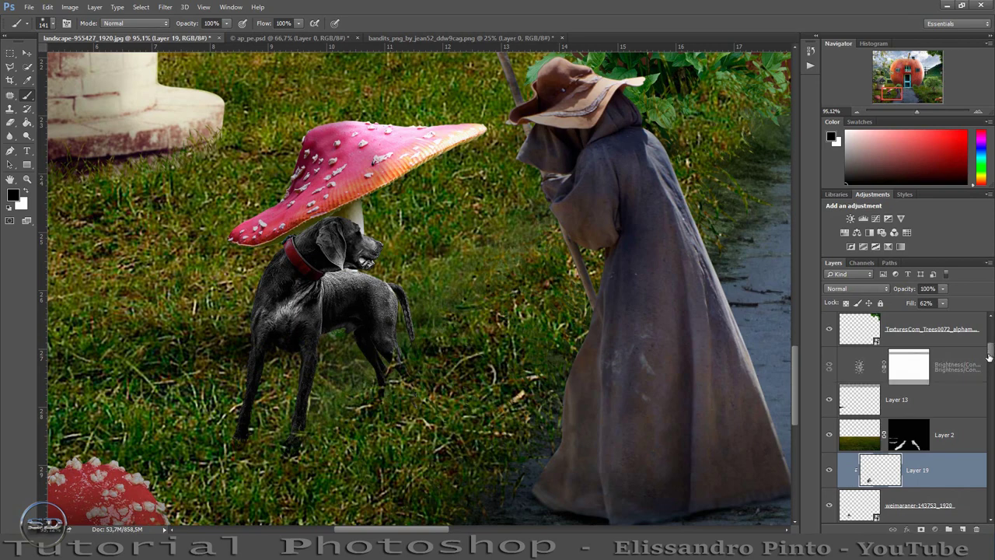
# Toggle the Brightness/Contrast adjustment layer to compare, then select the 2- layer
pyautogui.click(984, 356)
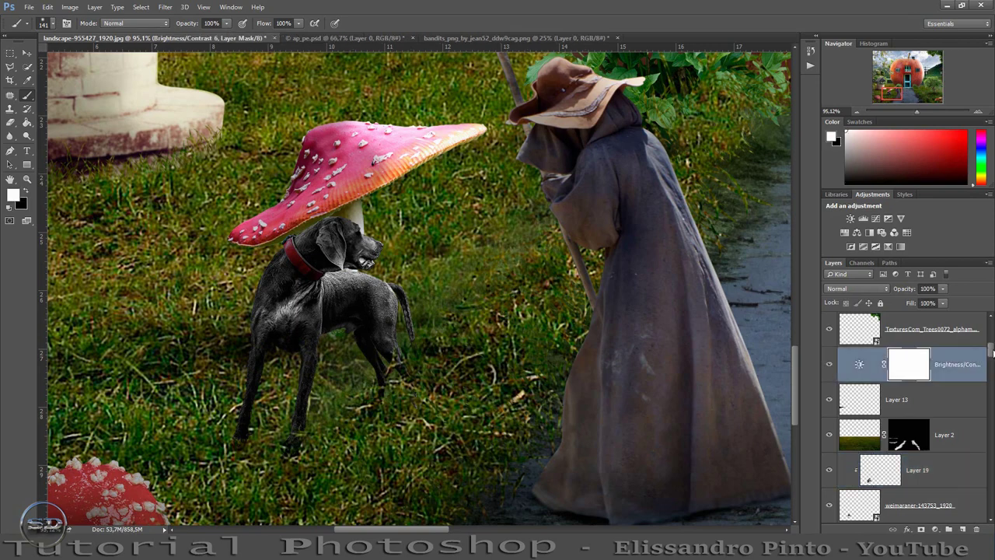
pyautogui.scroll(-1, 992, 353)
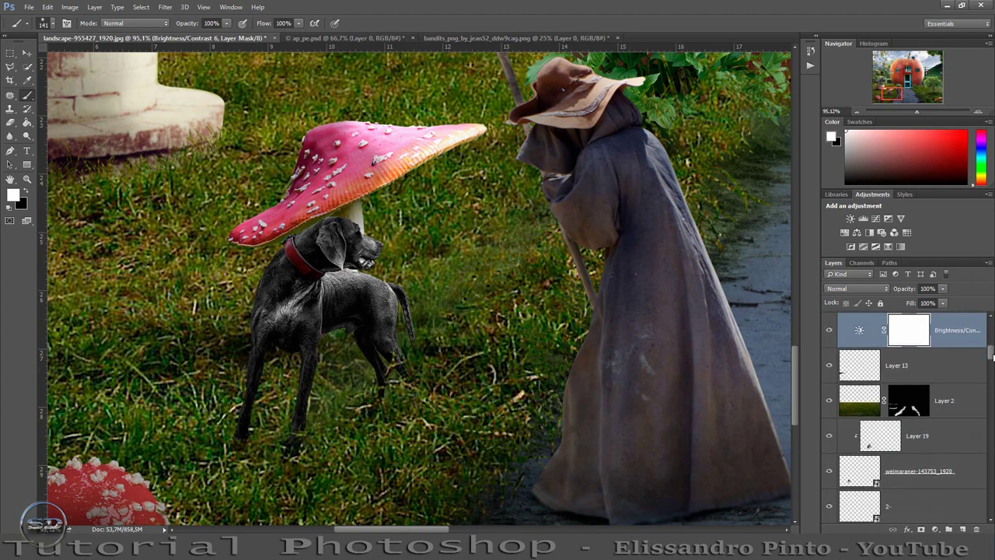
pyautogui.scroll(2, 991, 353)
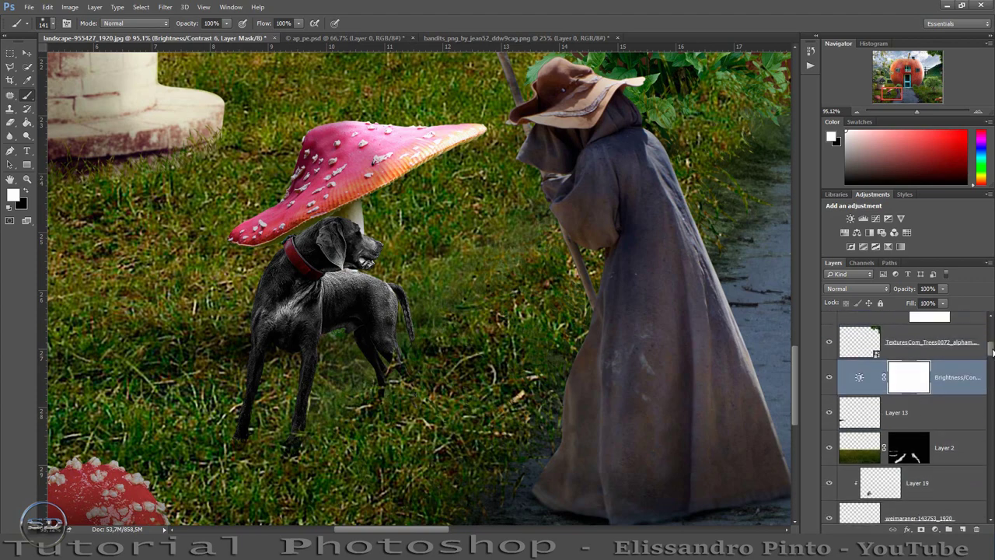
pyautogui.click(829, 378)
pyautogui.click(830, 378)
pyautogui.moveTo(991, 352); pyautogui.dragTo(992, 365)
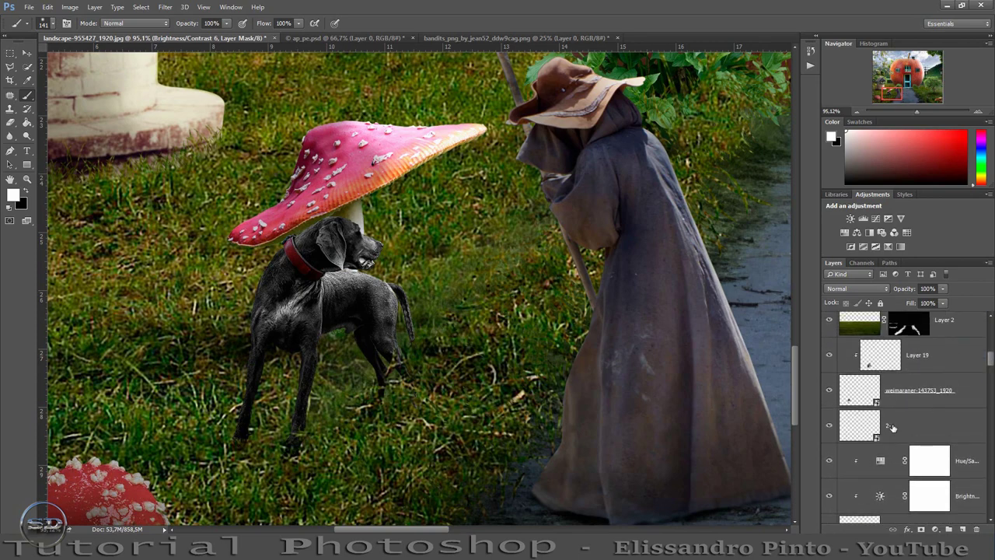
pyautogui.click(892, 427)
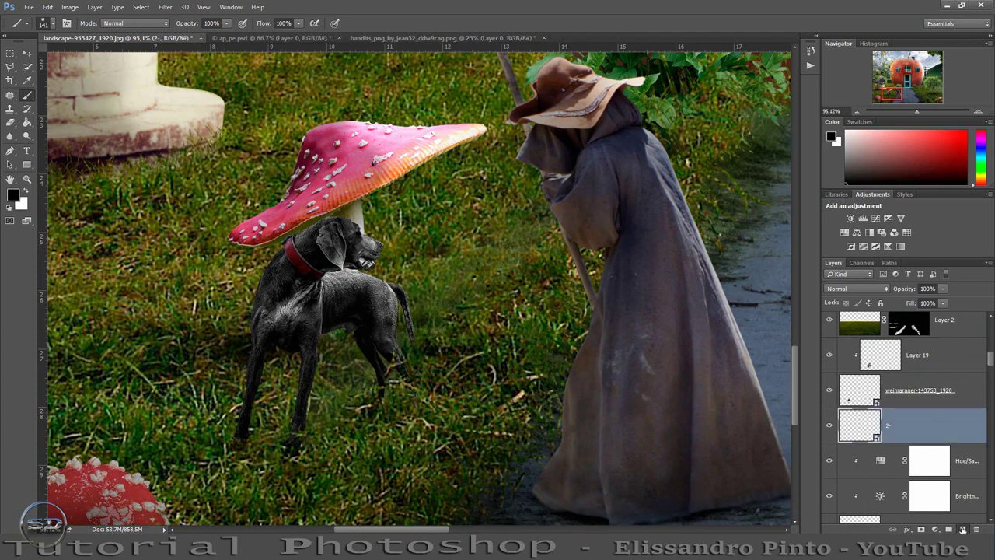
# On new Layer 20, dab a 757 px flat elliptical brush shadow under the dog
pyautogui.click(962, 529)
pyautogui.rightClick(377, 417)
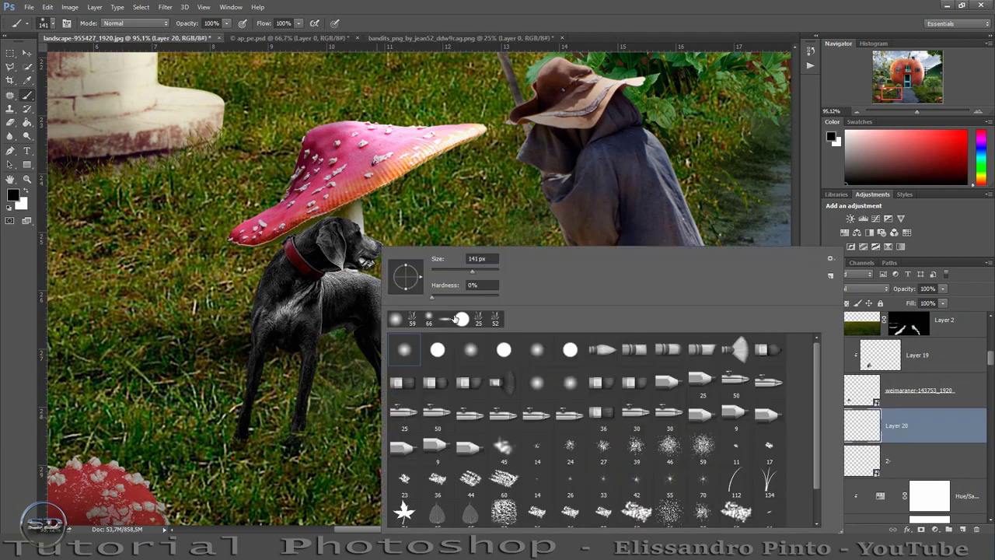
pyautogui.click(451, 319)
pyautogui.press('Escape')
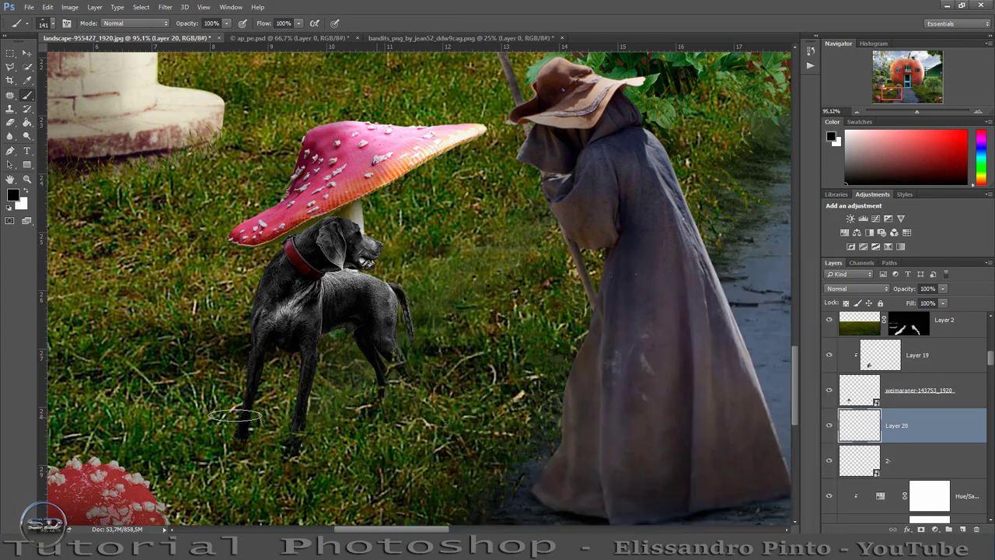
pyautogui.moveTo(233, 416); pyautogui.dragTo(435, 348)
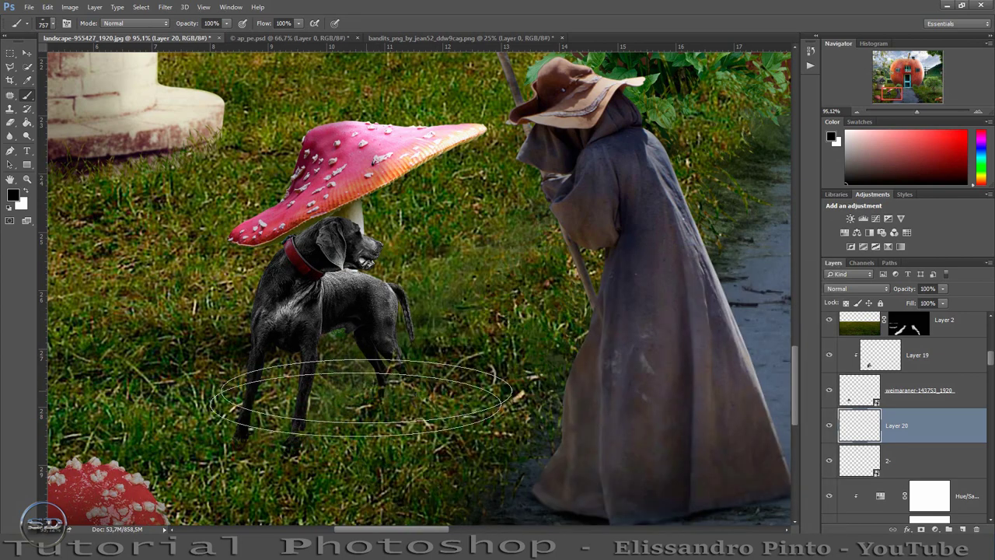
pyautogui.click(346, 408)
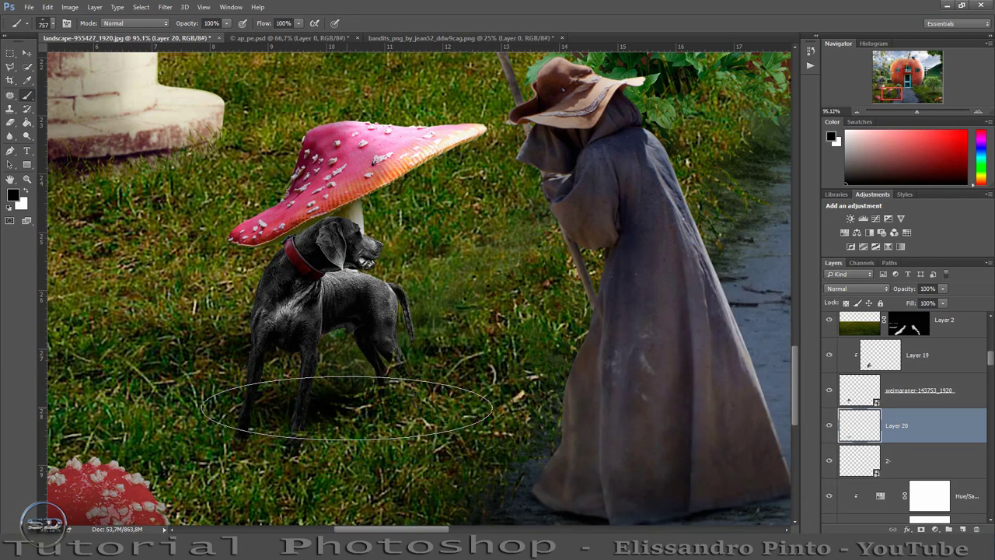
# Rotate the shadow about -24 degrees and shift it left and down under the dog
pyautogui.hotkey('ctrl', 't')
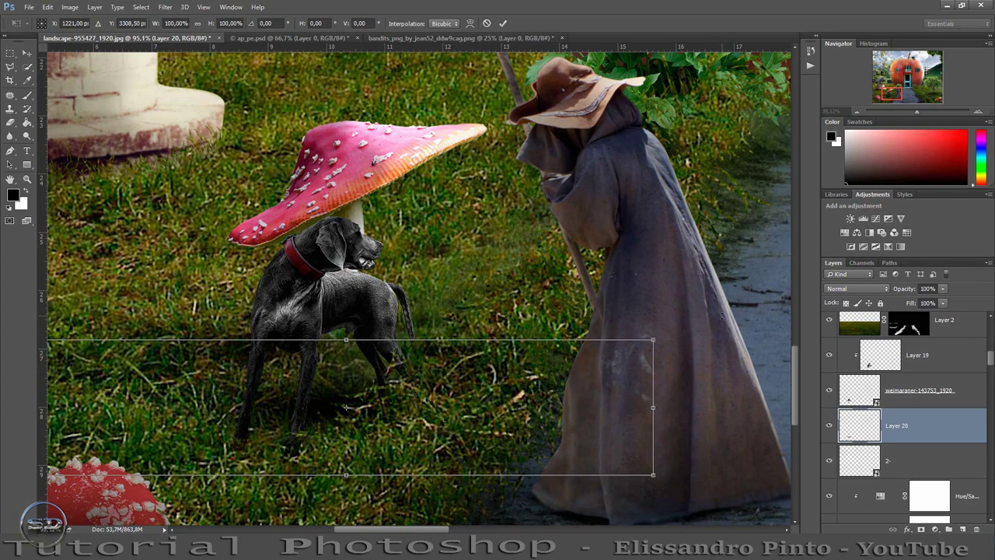
pyautogui.moveTo(661, 333); pyautogui.dragTo(570, 234)
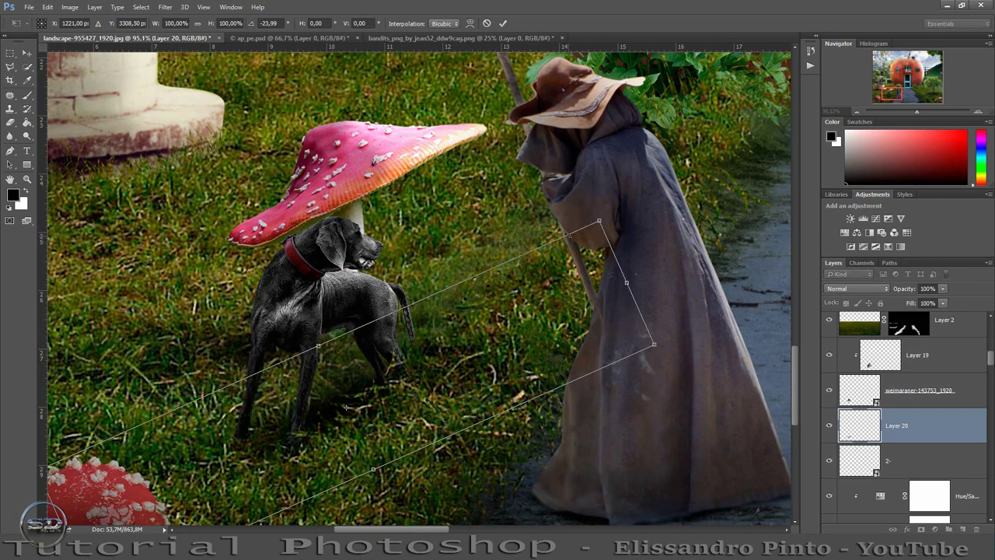
pyautogui.moveTo(345, 407); pyautogui.dragTo(308, 427)
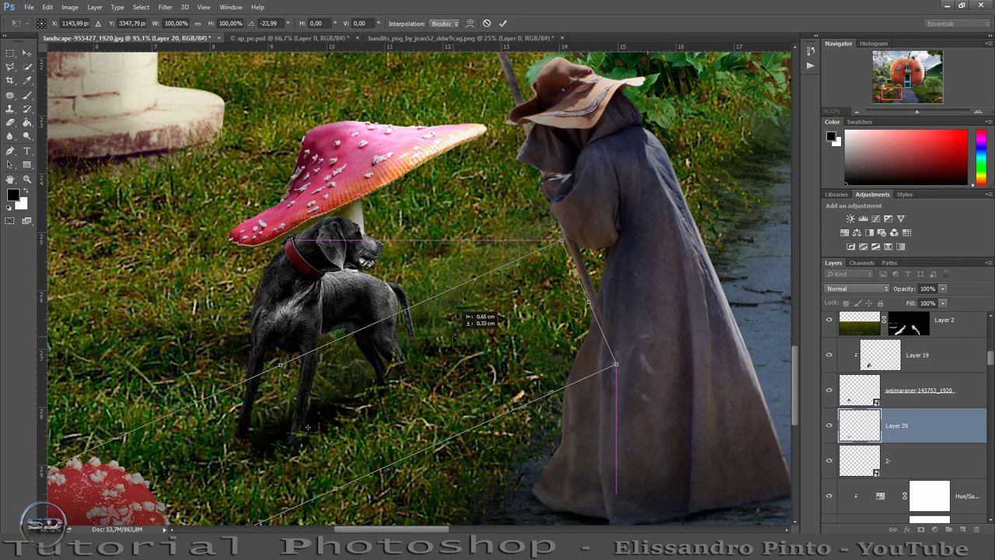
pyautogui.click(503, 23)
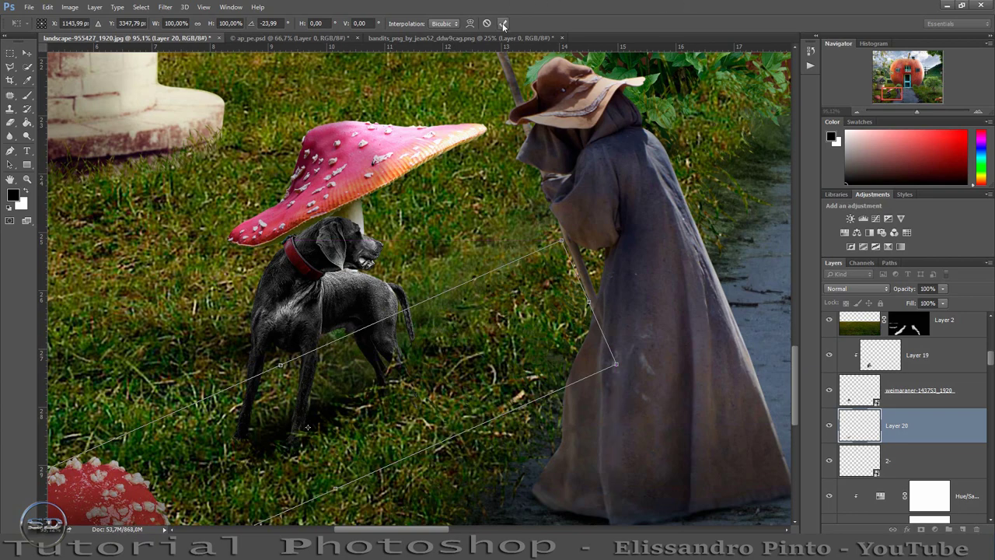
pyautogui.press('b')
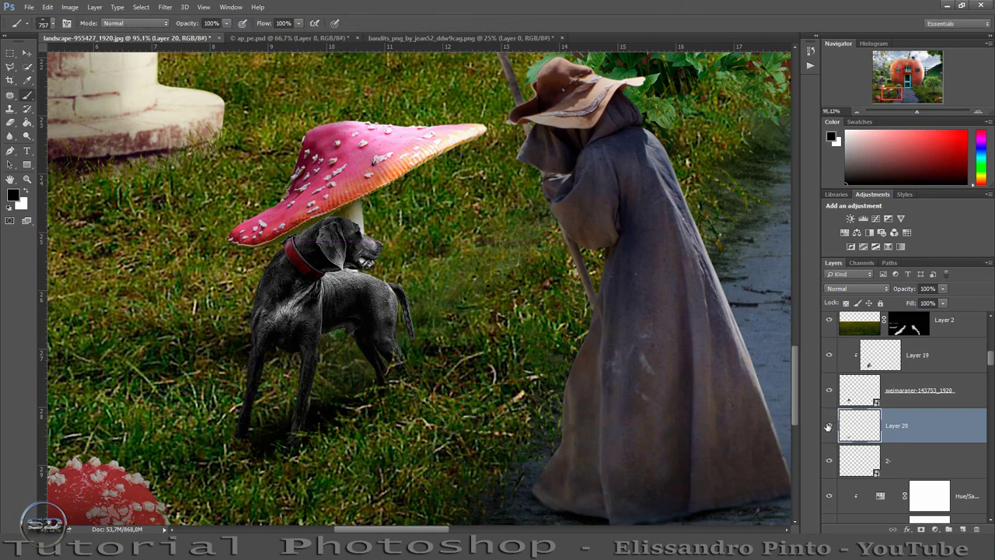
# Lower the shadow layer's fill to 62% and zoom out to the whole scene
pyautogui.click(829, 425)
pyautogui.click(830, 424)
pyautogui.moveTo(915, 303)
pyautogui.mouseDown()
pyautogui.moveTo(891, 305)
pyautogui.moveTo(902, 305)
pyautogui.mouseUp()
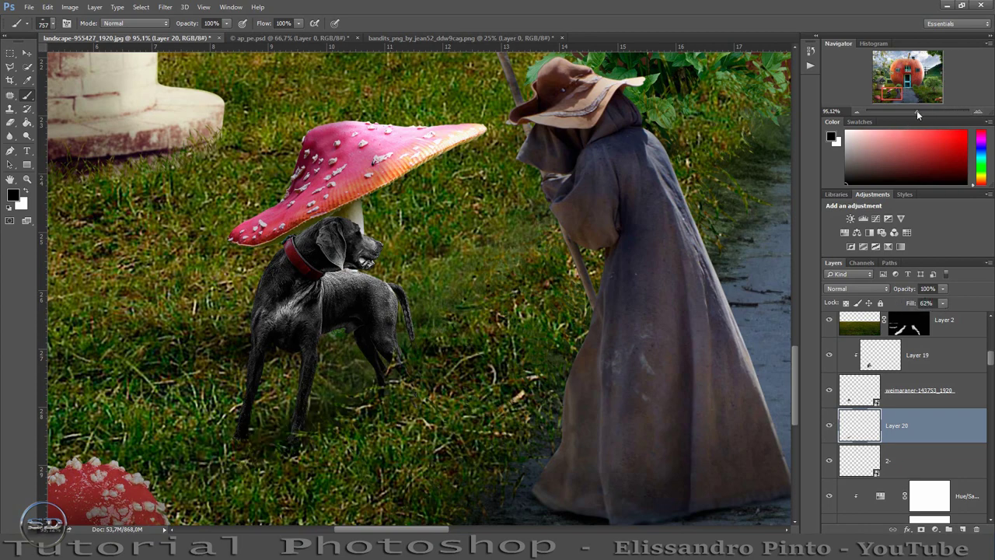
pyautogui.moveTo(917, 111); pyautogui.dragTo(907, 114)
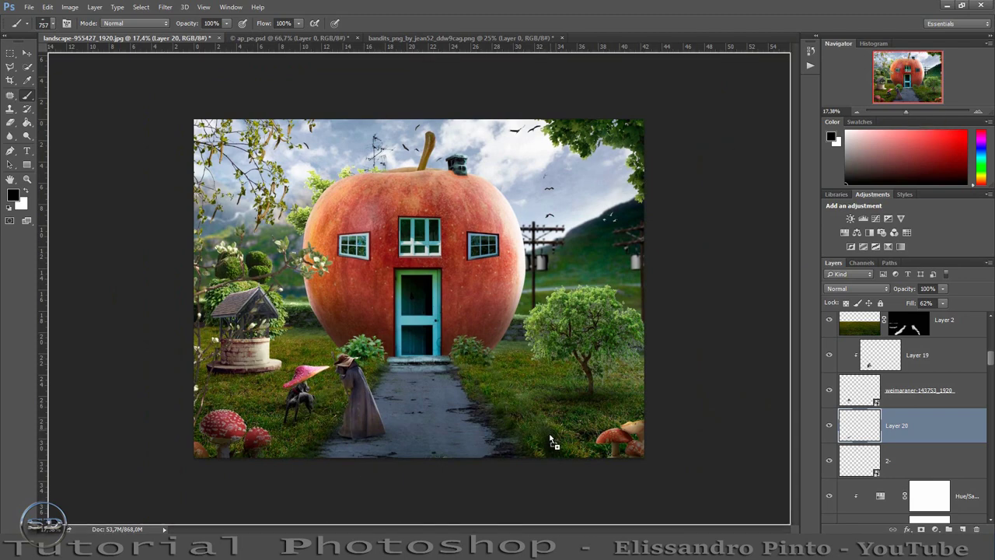
# Move the palomas birds from the door up into the sky
pyautogui.hotkey('ctrl', 't')
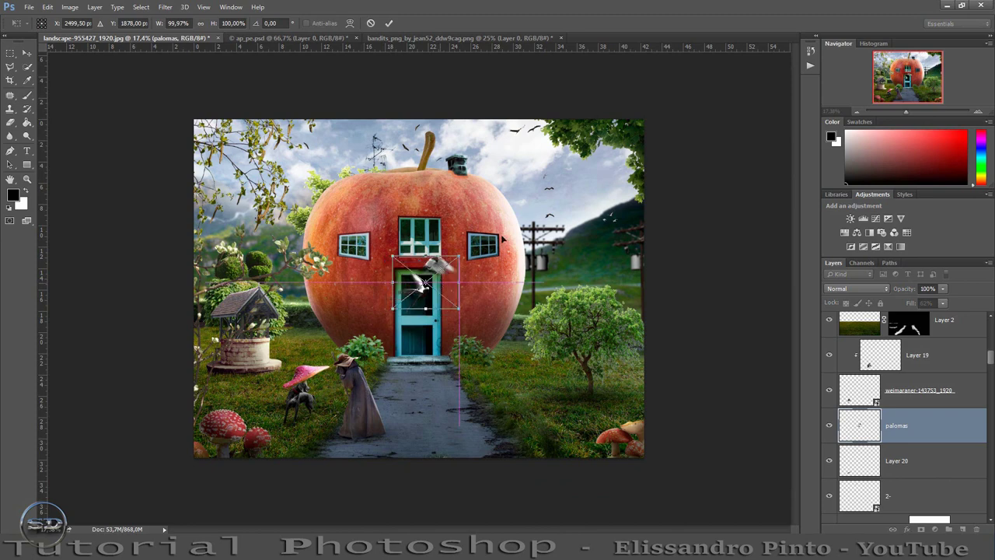
pyautogui.moveTo(443, 285); pyautogui.dragTo(552, 191)
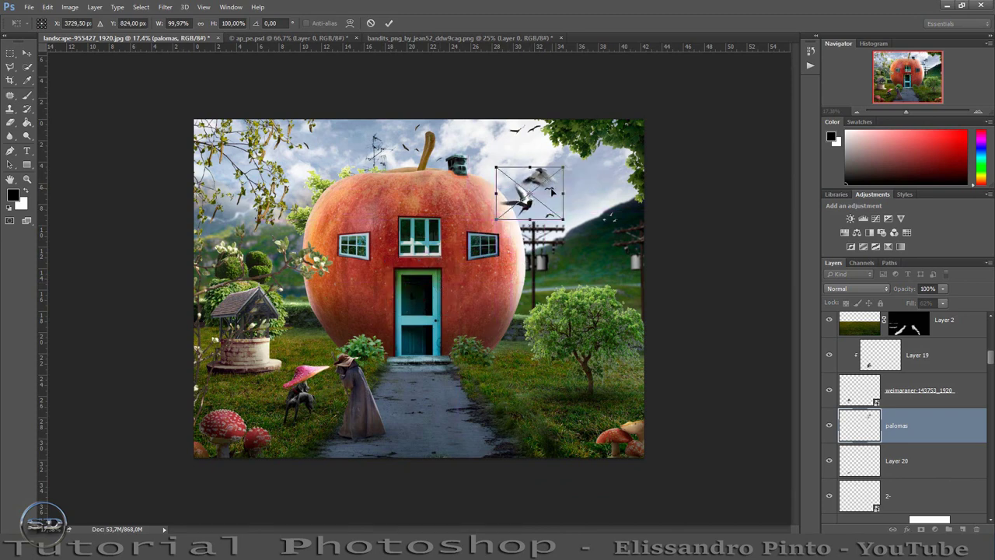
pyautogui.click(389, 23)
pyautogui.press('b')
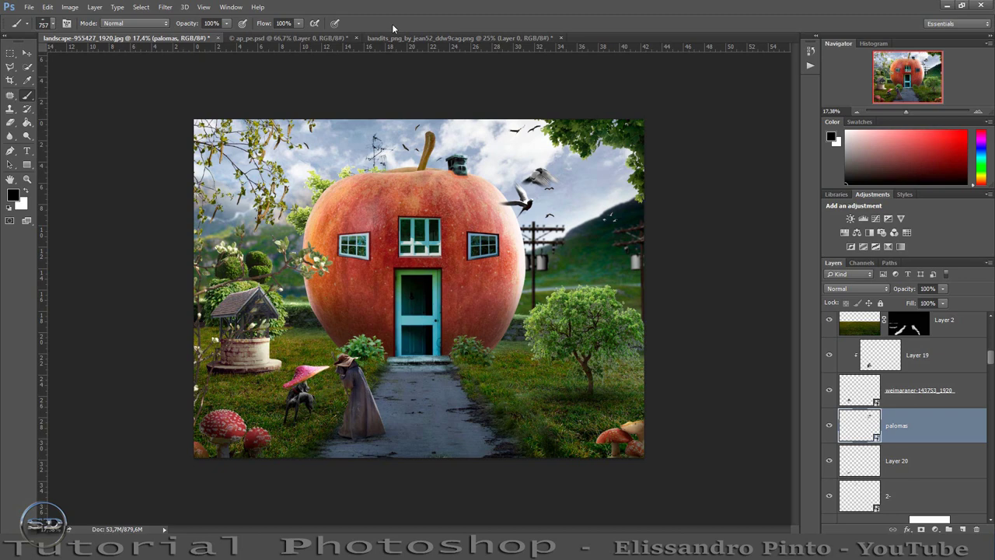
# Scale the birds proportionally to 51.1% and raise the palomas layer in the stack
pyautogui.hotkey('ctrl', 't')
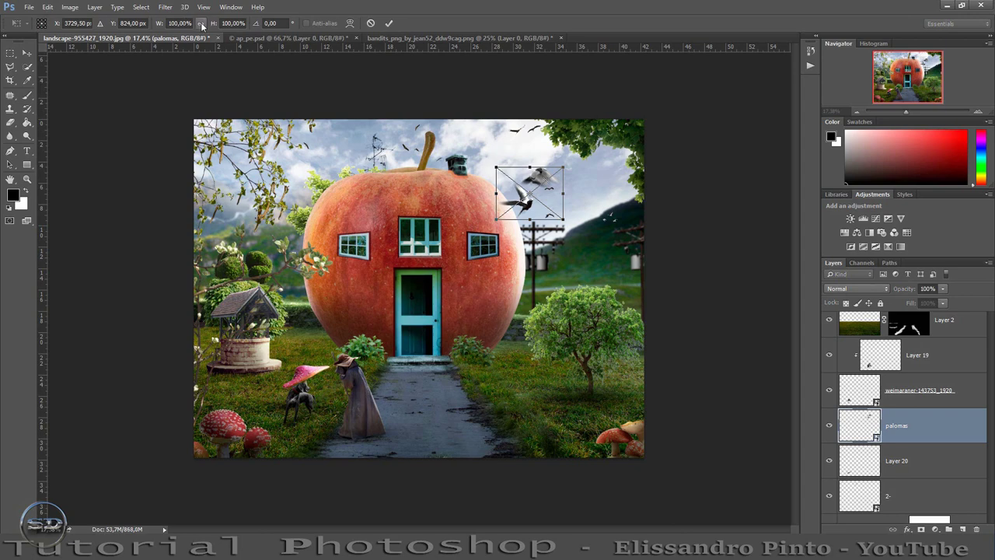
pyautogui.click(201, 25)
pyautogui.moveTo(494, 164); pyautogui.dragTo(529, 191)
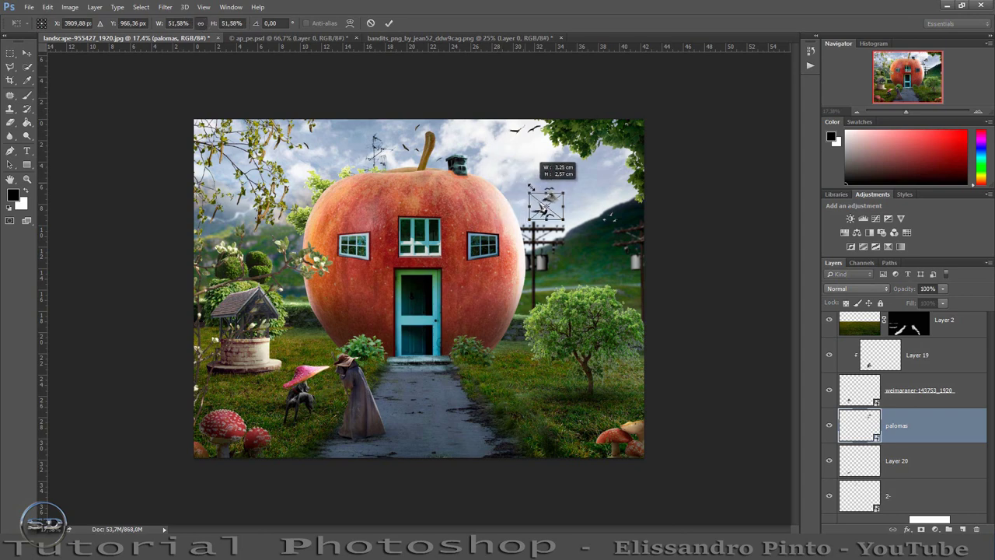
pyautogui.click(387, 27)
pyautogui.press('b')
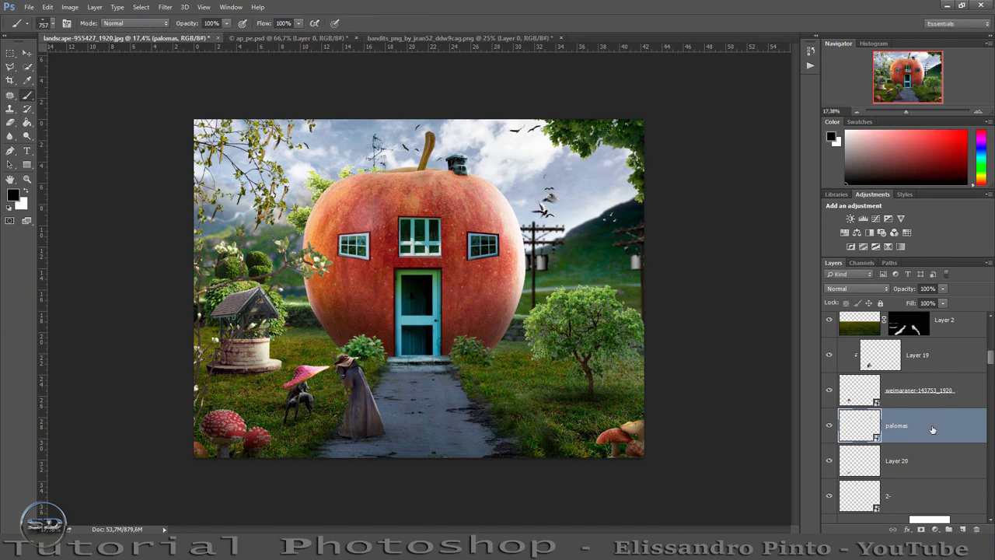
pyautogui.moveTo(933, 430); pyautogui.dragTo(930, 224)
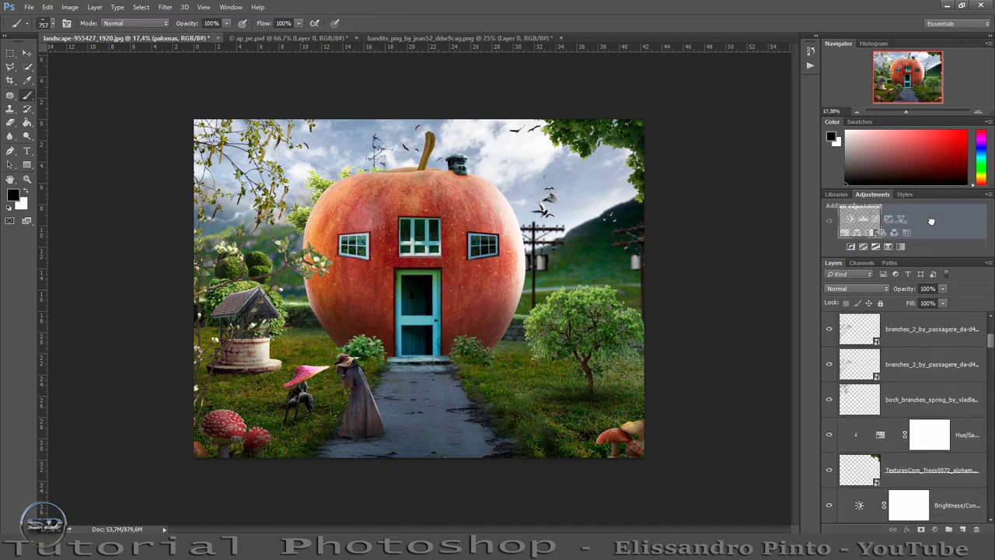
# Move the palomas birds layer to the top of the stack and shift the birds right
pyautogui.moveTo(930, 223); pyautogui.dragTo(906, 317)
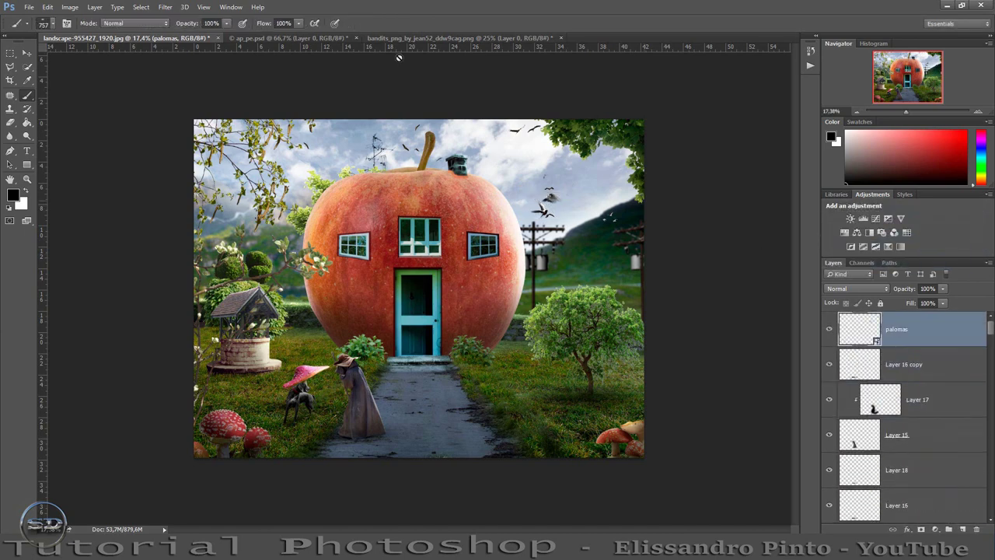
pyautogui.click(26, 53)
pyautogui.moveTo(557, 174); pyautogui.dragTo(601, 169)
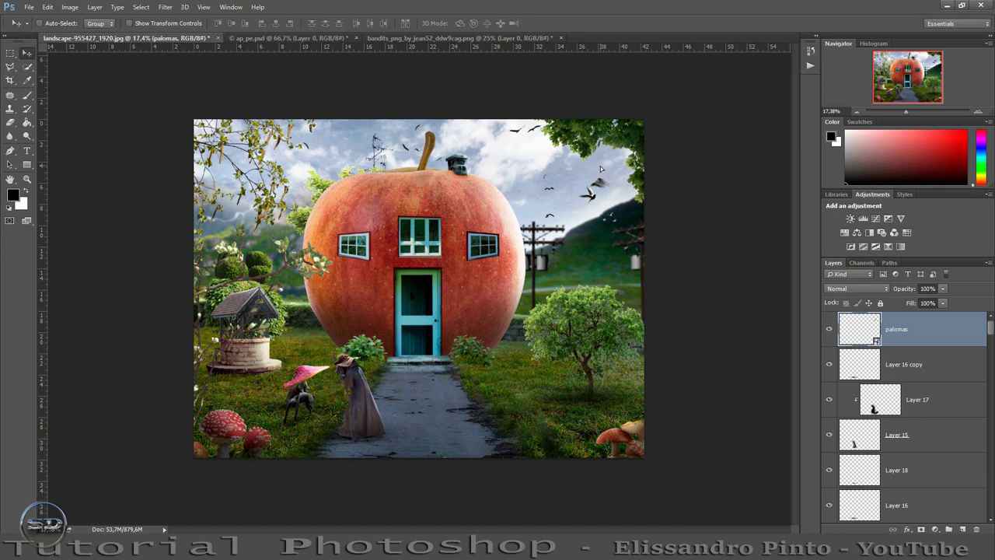
pyautogui.click(600, 169)
# Stamp a merged copy as Layer 21, zoom to the door, and set Blur strength to 66%
pyautogui.hotkey('ctrl', 'shift', 'alt', 'e')
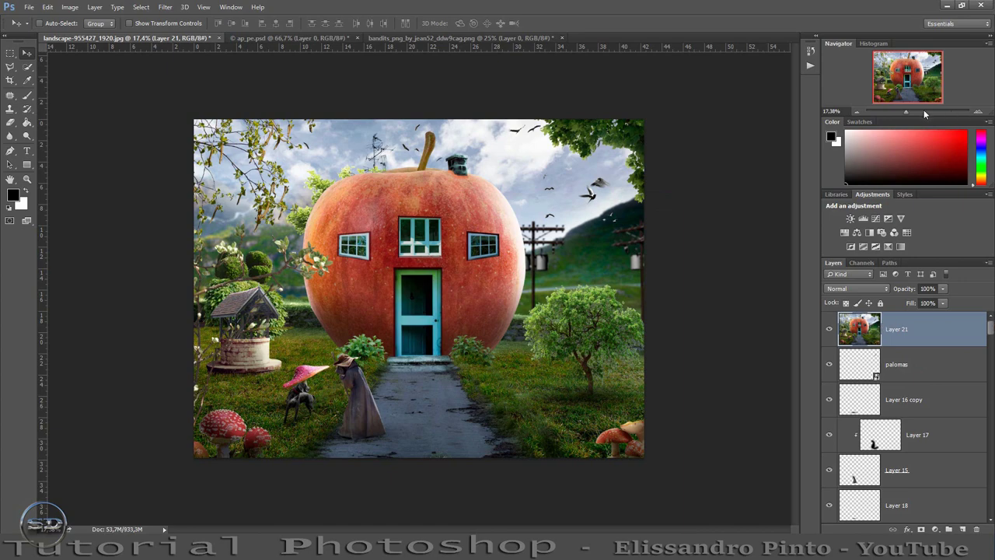
pyautogui.moveTo(906, 112); pyautogui.dragTo(914, 112)
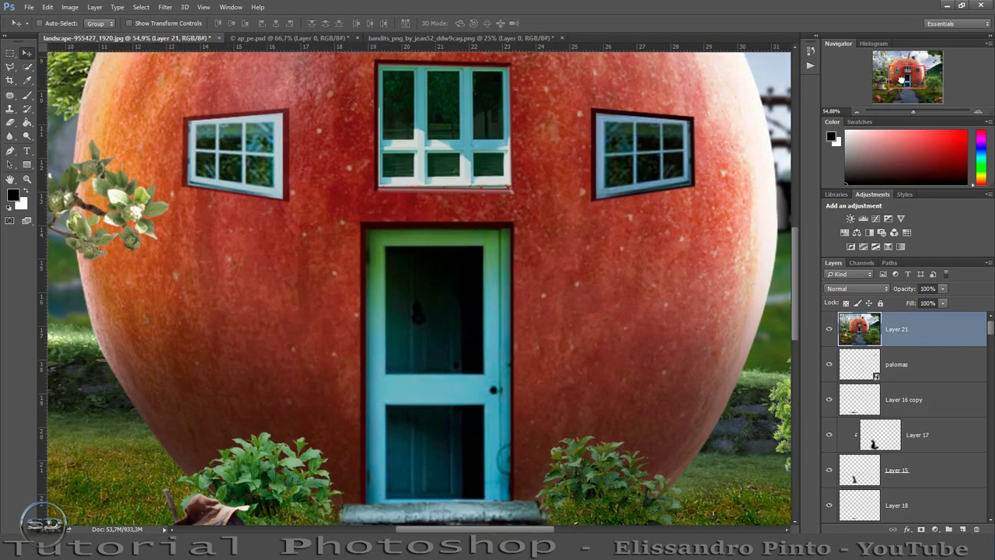
pyautogui.moveTo(904, 77); pyautogui.dragTo(900, 84)
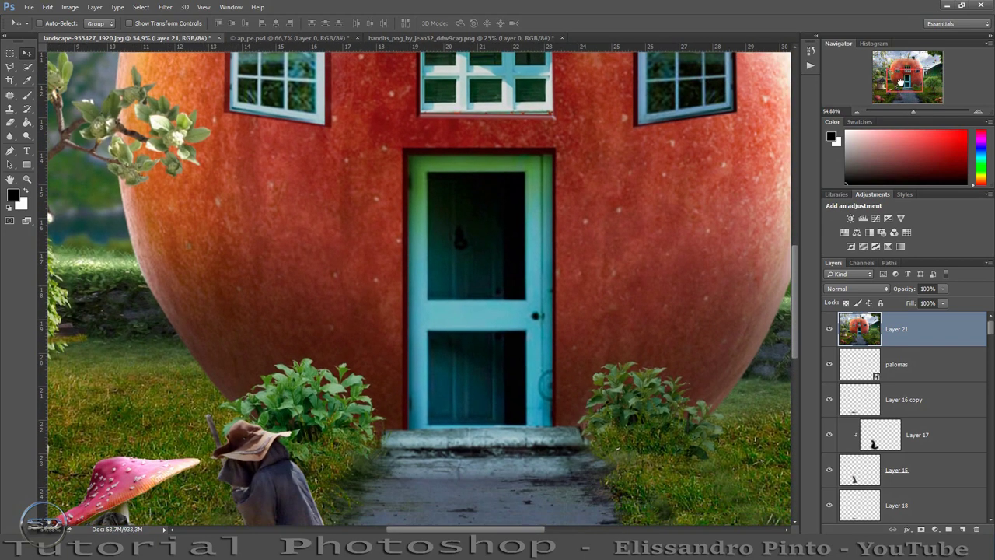
pyautogui.click(9, 136)
pyautogui.moveTo(185, 26); pyautogui.dragTo(173, 26)
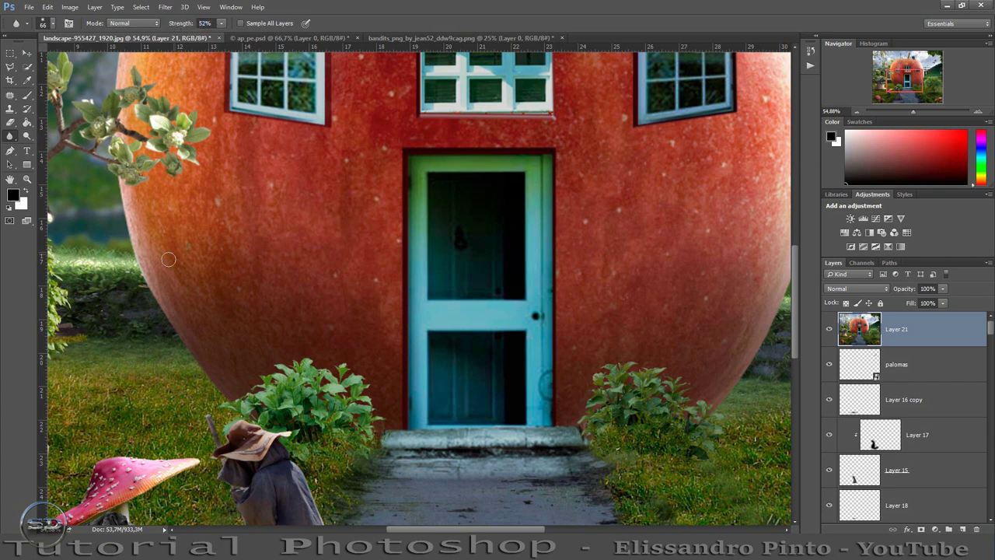
# With a 361 px blur brush, soften the apple's left and upper-left edges and the chimney
pyautogui.moveTo(168, 259); pyautogui.dragTo(207, 257)
pyautogui.moveTo(216, 380); pyautogui.dragTo(117, 206)
pyautogui.scroll(1, 467, 233)
pyautogui.scroll(5, 278, 358)
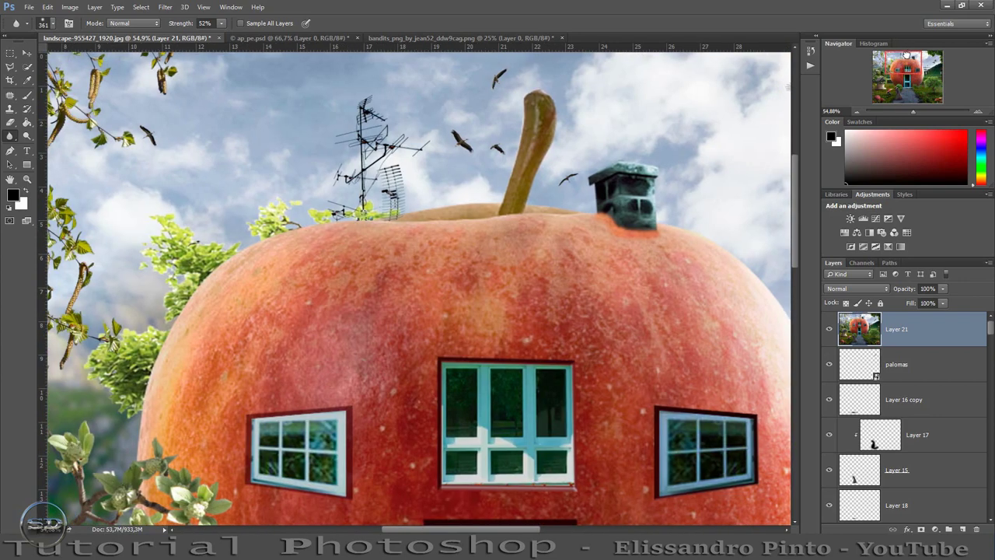
pyautogui.moveTo(278, 358)
pyautogui.mouseDown()
pyautogui.moveTo(243, 245)
pyautogui.moveTo(207, 296)
pyautogui.moveTo(222, 284)
pyautogui.mouseUp()
pyautogui.moveTo(552, 195); pyautogui.dragTo(692, 190)
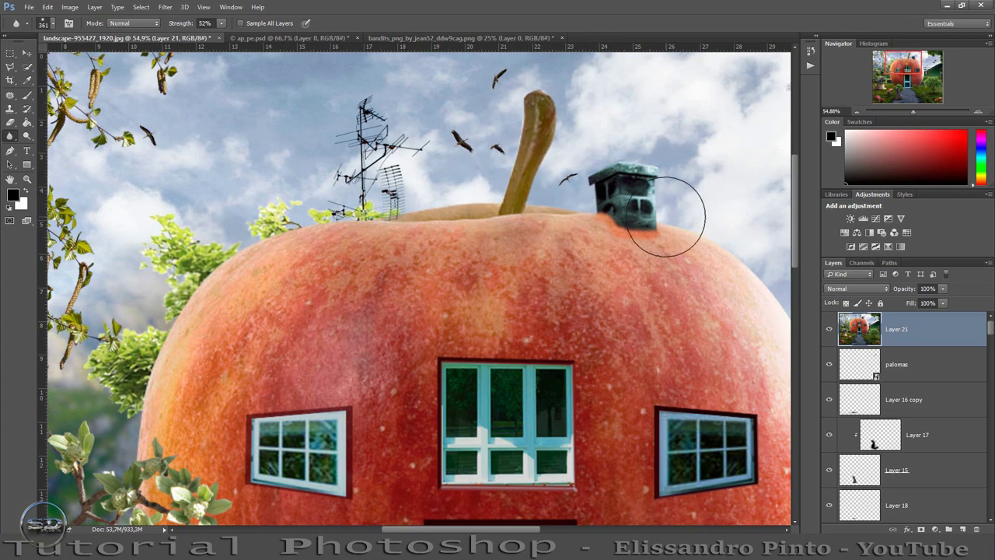
pyautogui.moveTo(622, 223); pyautogui.dragTo(689, 255)
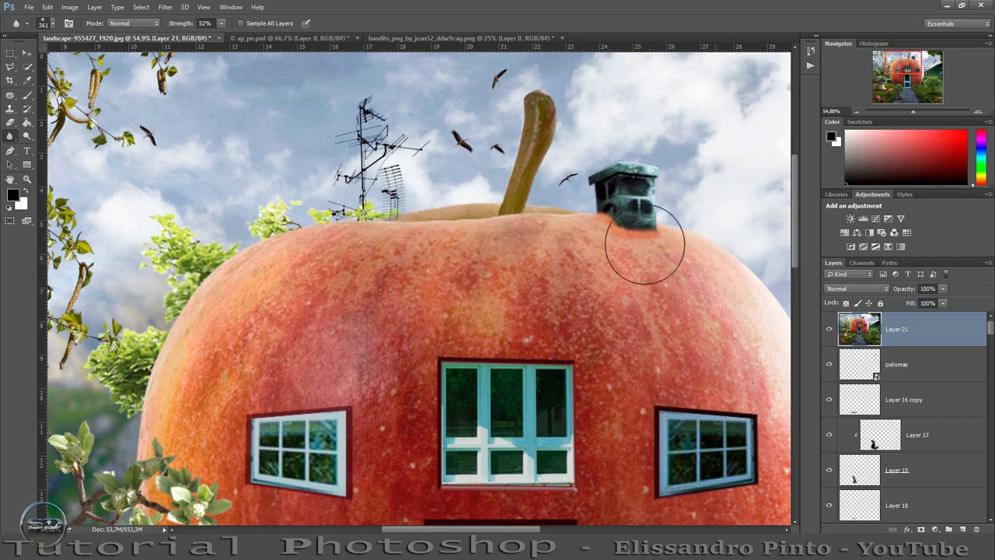
# Soften the apple's right edge, then frame the apple's top and chimney
pyautogui.moveTo(925, 59); pyautogui.dragTo(928, 62)
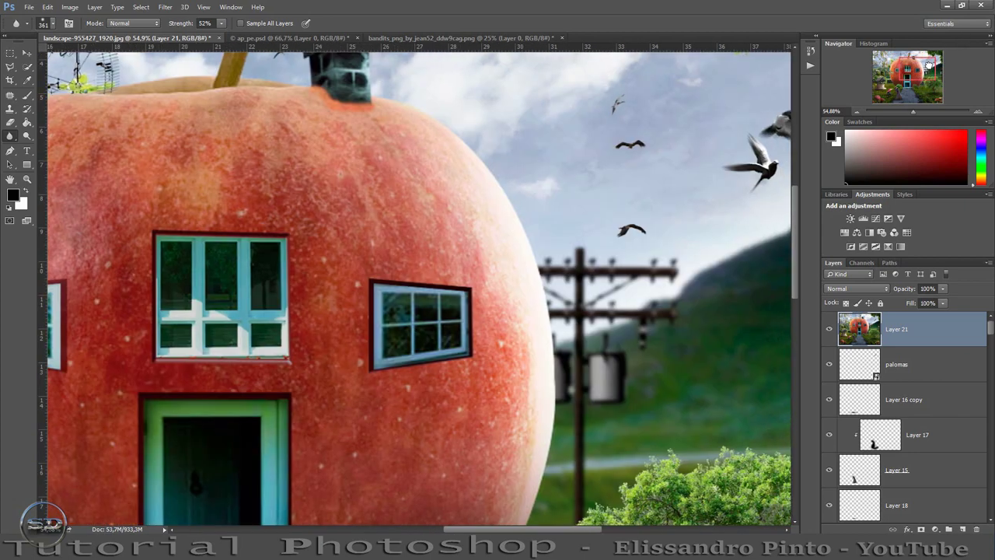
pyautogui.moveTo(484, 215)
pyautogui.mouseDown()
pyautogui.moveTo(520, 252)
pyautogui.moveTo(566, 399)
pyautogui.mouseUp()
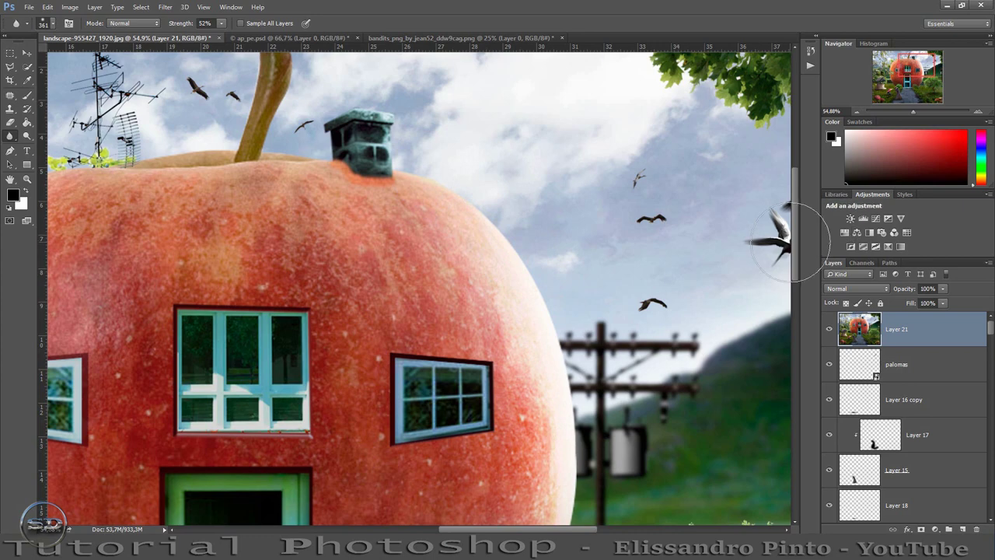
pyautogui.moveTo(794, 250); pyautogui.dragTo(792, 271)
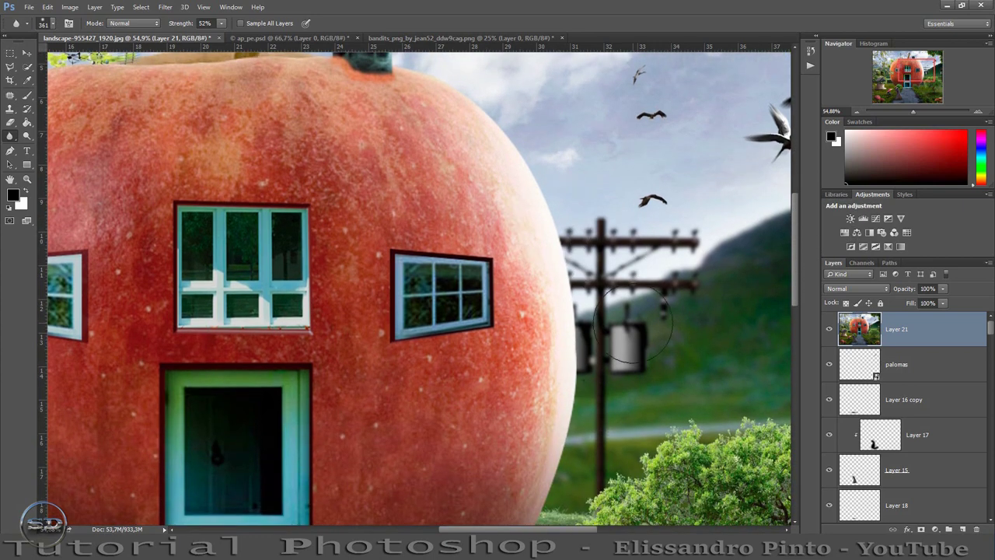
pyautogui.moveTo(797, 285); pyautogui.dragTo(795, 334)
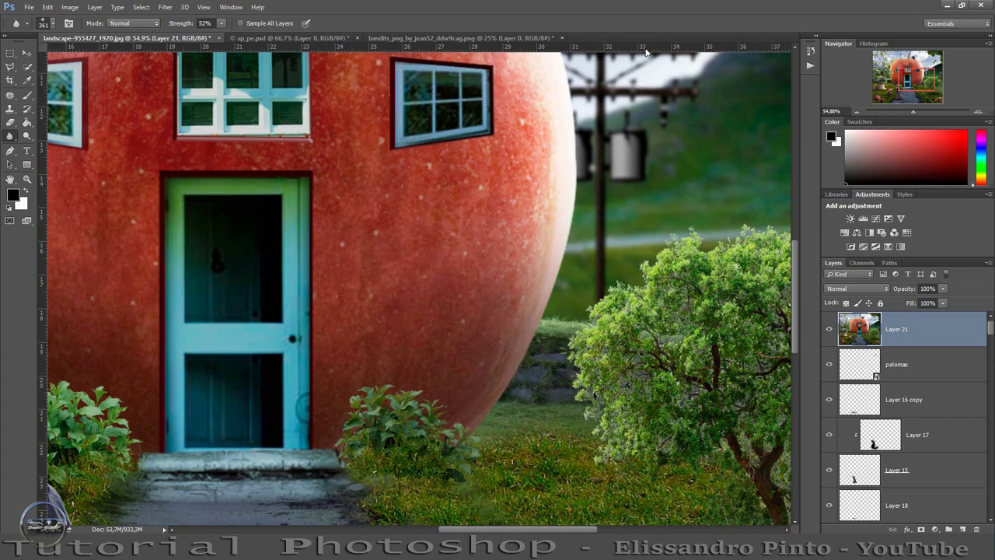
pyautogui.moveTo(912, 110); pyautogui.dragTo(919, 112)
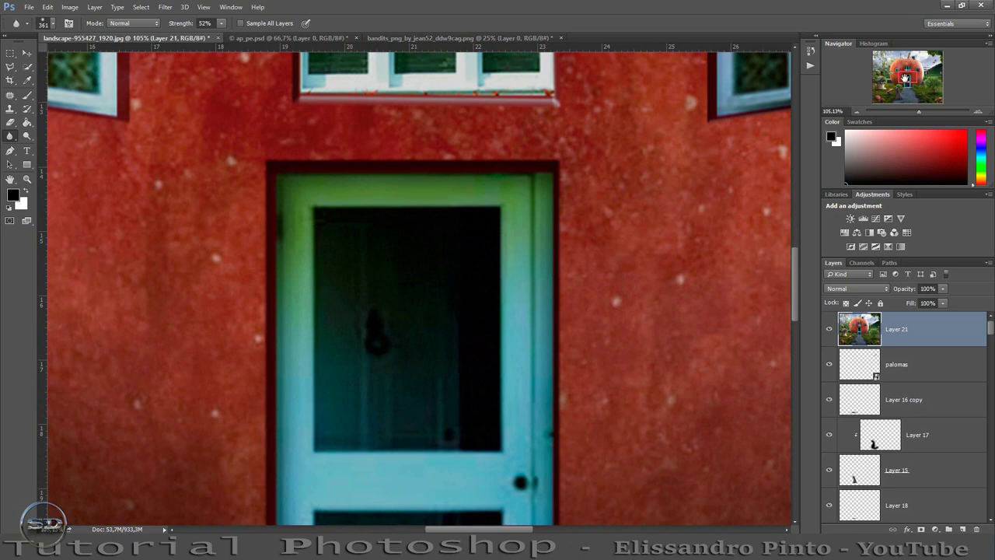
pyautogui.moveTo(906, 76); pyautogui.dragTo(916, 60)
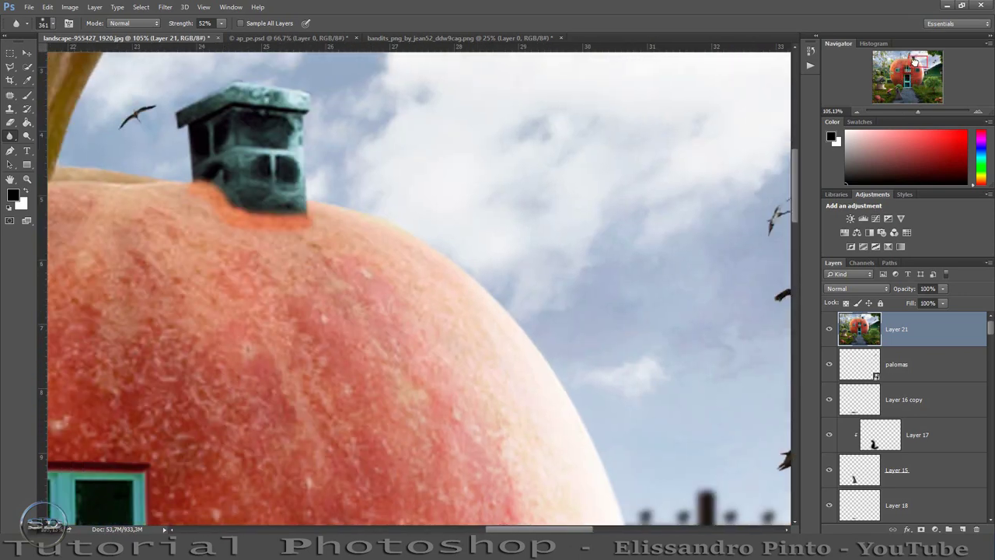
# On a new layer, polygon-select the orange patch at the chimney base
pyautogui.click(8, 69)
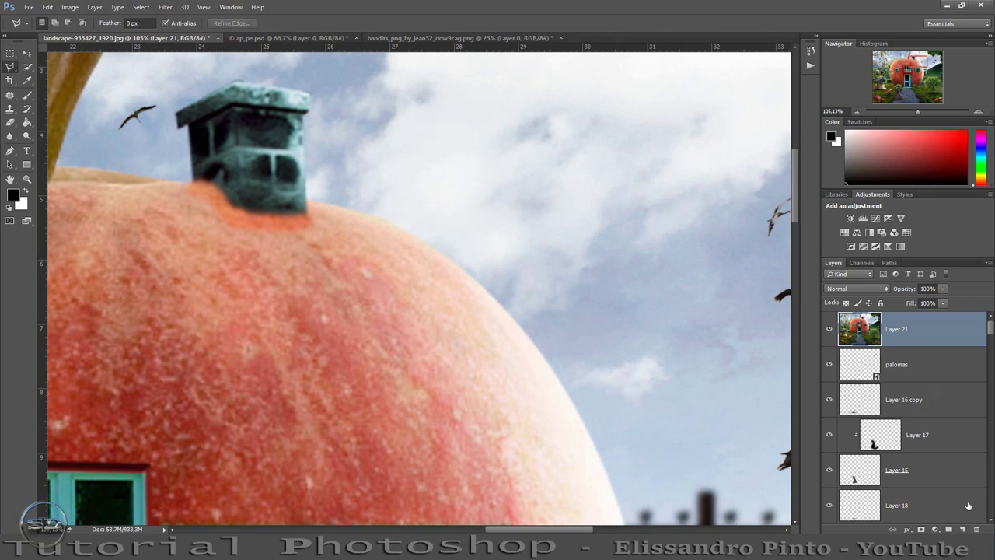
pyautogui.click(963, 529)
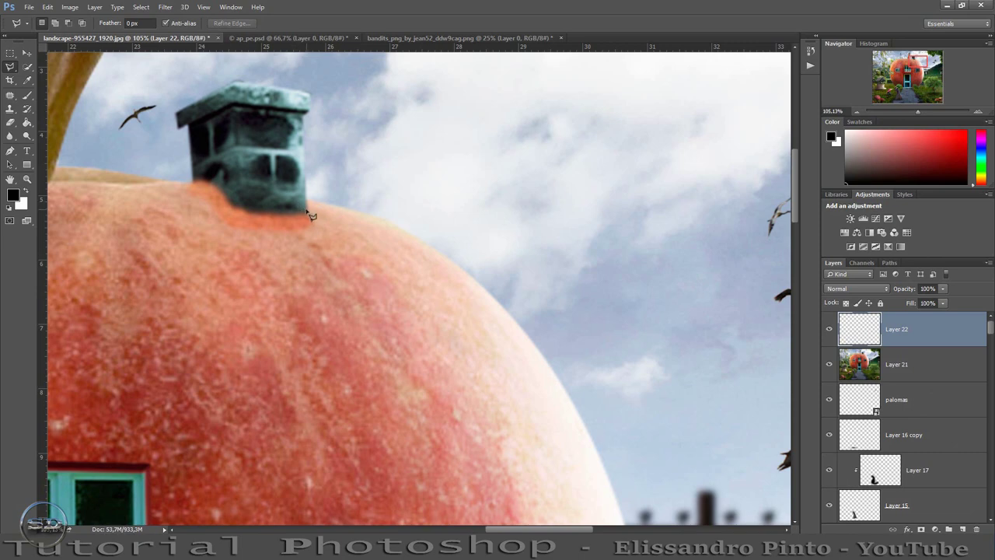
pyautogui.click(307, 213)
pyautogui.click(316, 226)
pyautogui.click(227, 225)
pyautogui.click(182, 183)
pyautogui.doubleClick(311, 222)
pyautogui.hotkey('ctrl', 'd')
pyautogui.hotkey('ctrl', 'z')
# Add a masked Brightness/Contrast adjustment brightening the patch to 27
pyautogui.click(851, 218)
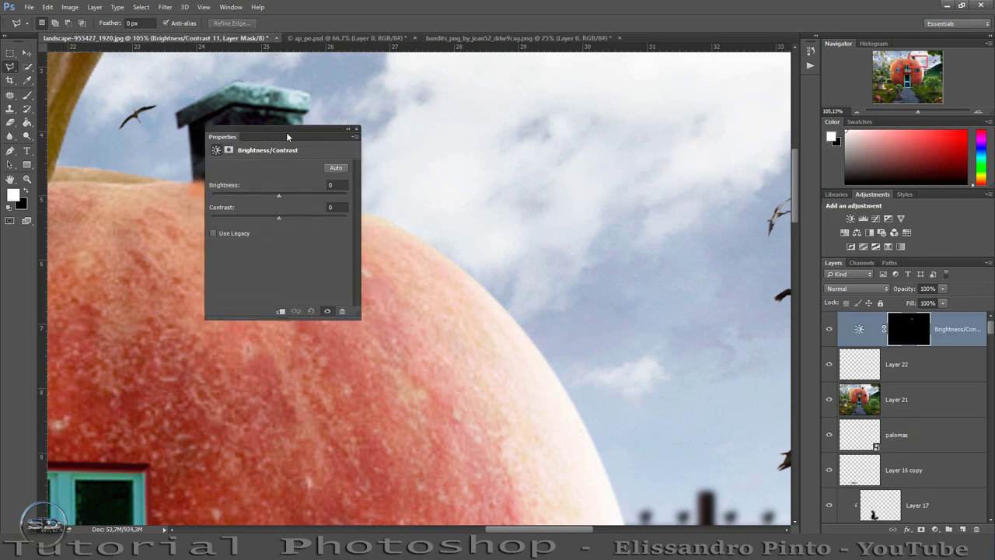
pyautogui.moveTo(287, 136); pyautogui.dragTo(518, 153)
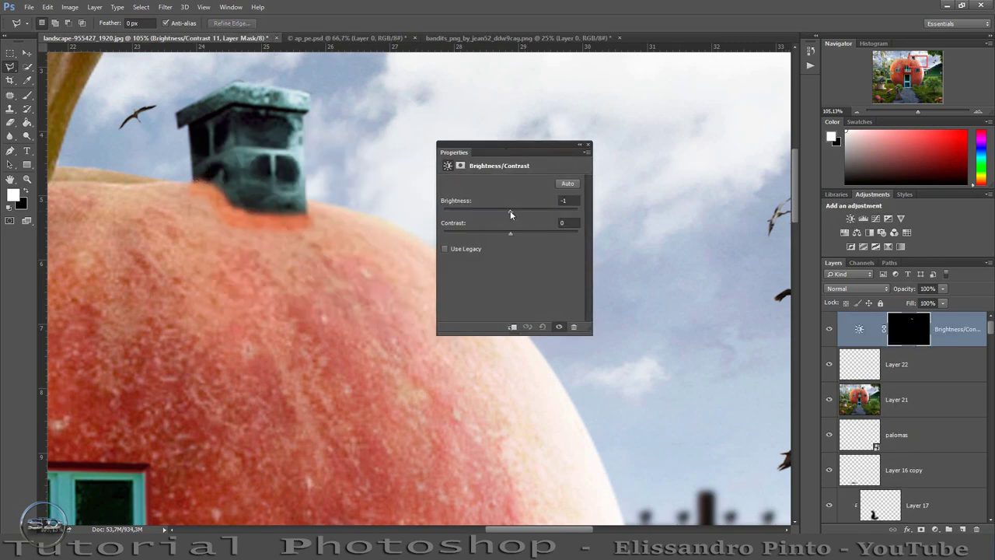
pyautogui.moveTo(510, 210)
pyautogui.mouseDown()
pyautogui.moveTo(522, 210)
pyautogui.moveTo(504, 209)
pyautogui.moveTo(488, 236)
pyautogui.mouseUp()
pyautogui.click(588, 145)
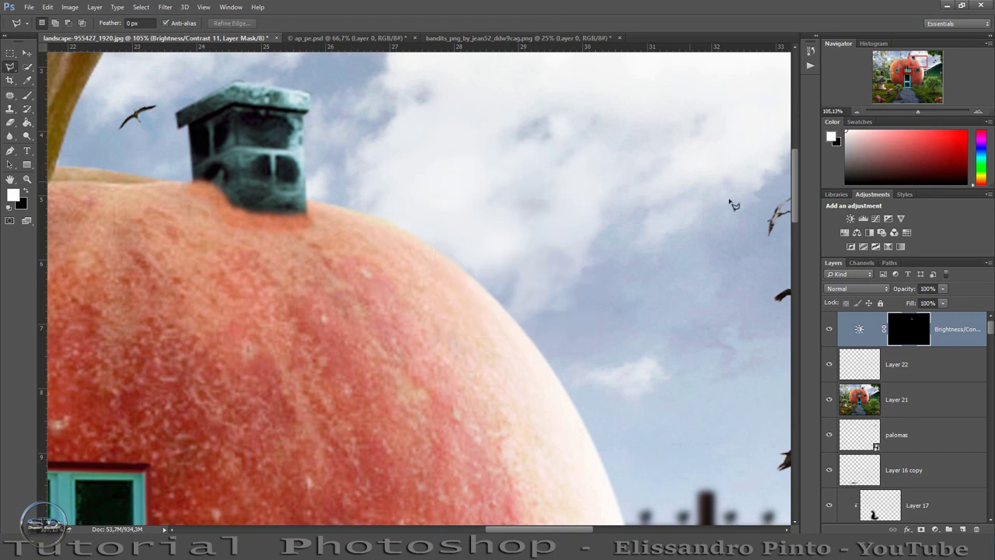
pyautogui.click(961, 328)
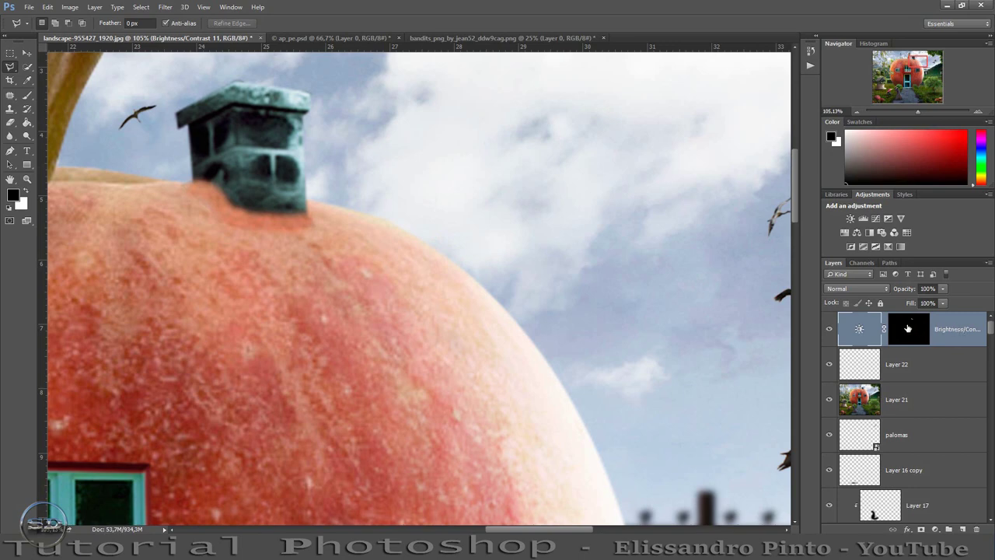
pyautogui.press('alt')
# Add a Hue/Saturation adjustment masked to the patch with Saturation +7
pyautogui.keyDown('ctrl'); pyautogui.click(908, 329); pyautogui.keyUp('ctrl')
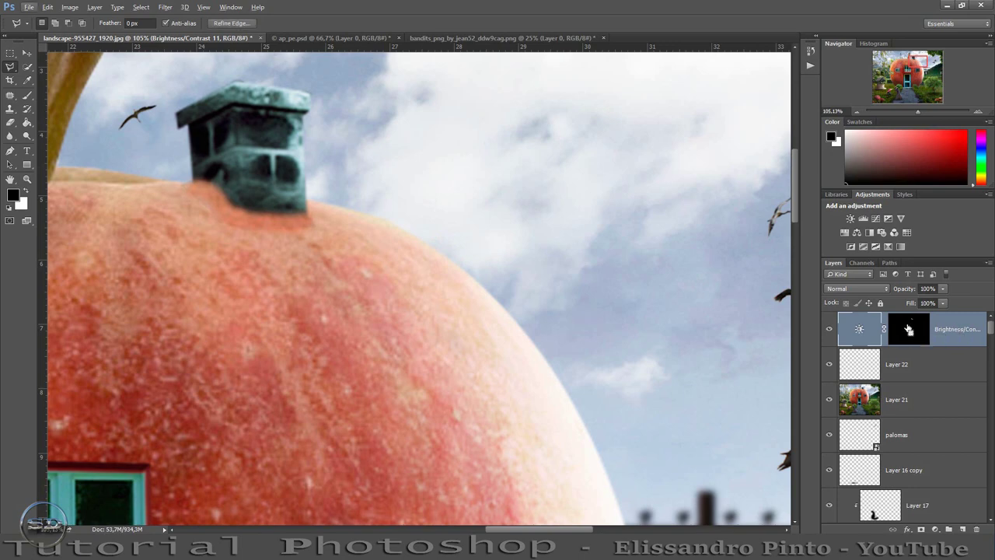
pyautogui.click(845, 233)
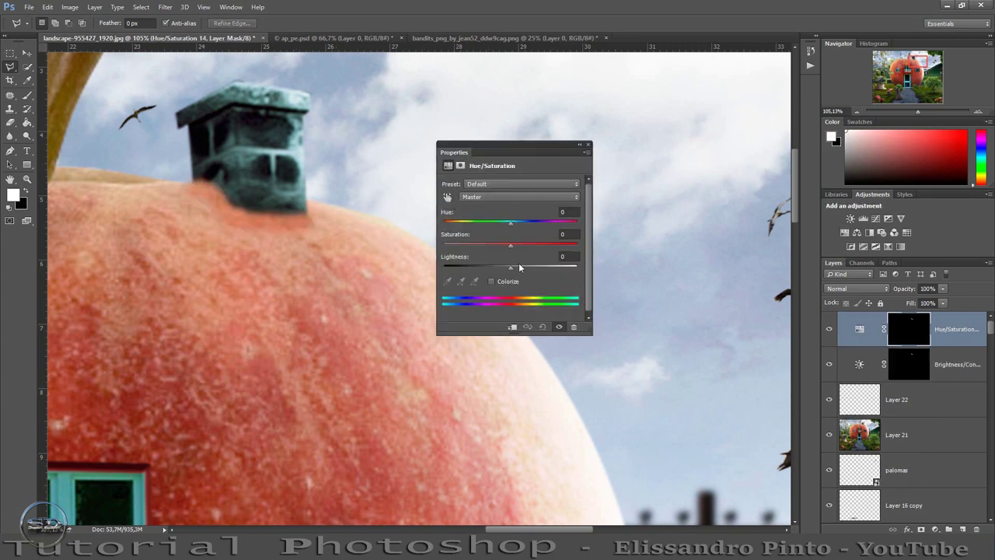
pyautogui.moveTo(511, 246); pyautogui.dragTo(500, 248)
pyautogui.click(588, 145)
pyautogui.click(829, 329)
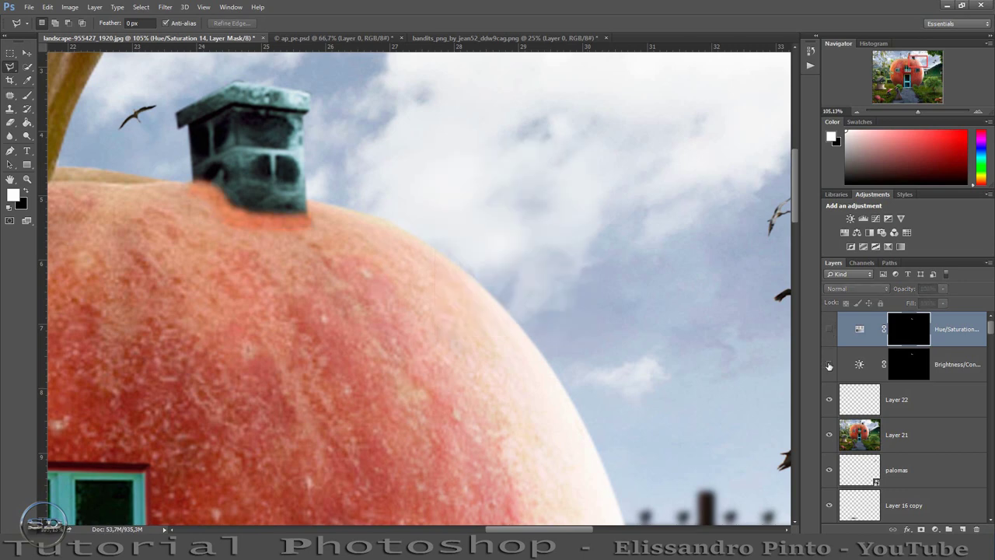
# Soften the Brightness/Contrast mask with a 1.6 px Gaussian Blur and show both adjustments
pyautogui.click(898, 374)
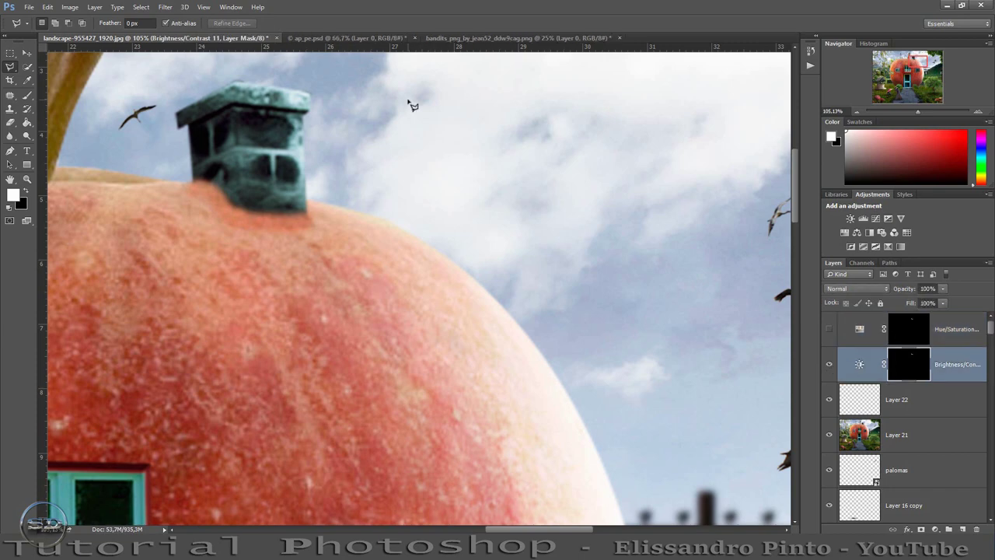
pyautogui.click(165, 7)
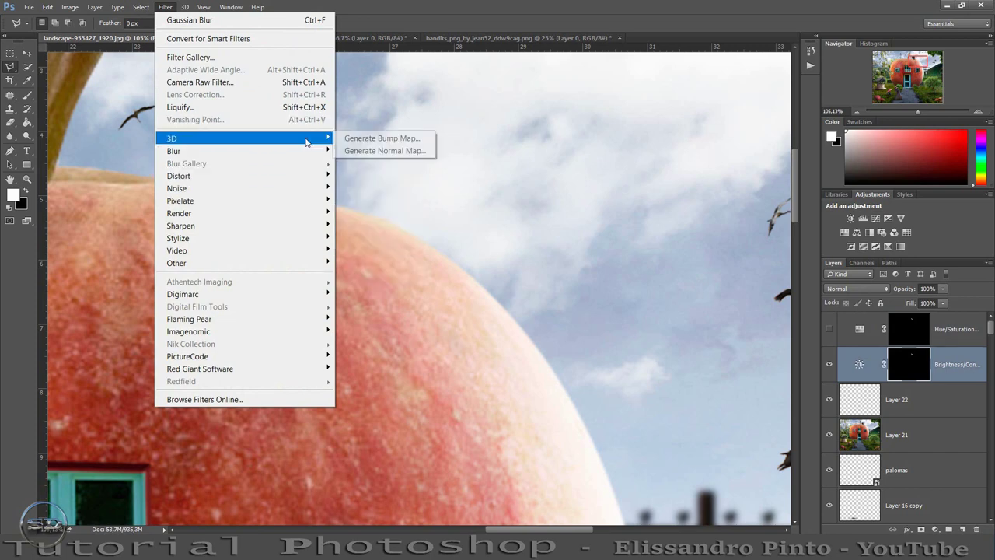
pyautogui.moveTo(173, 151)
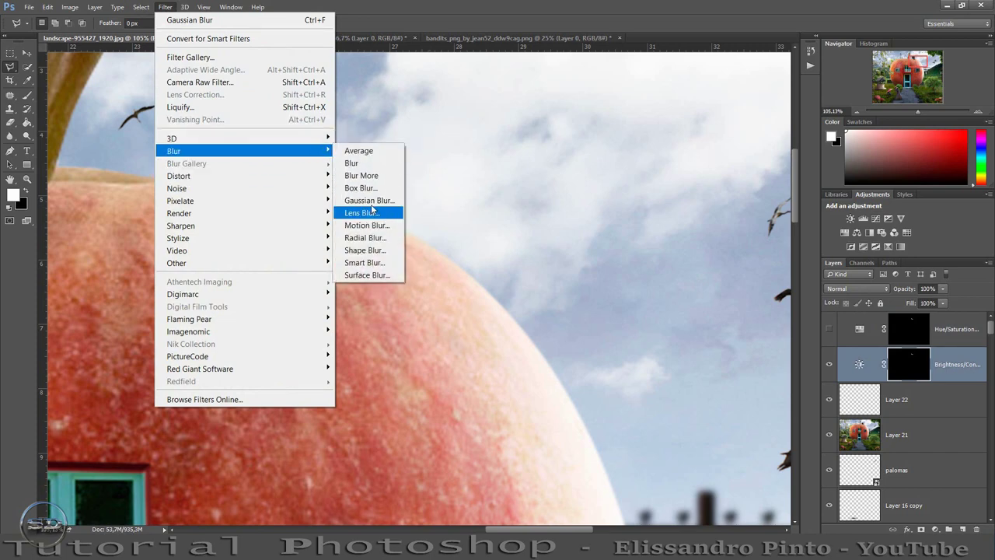
pyautogui.click(370, 200)
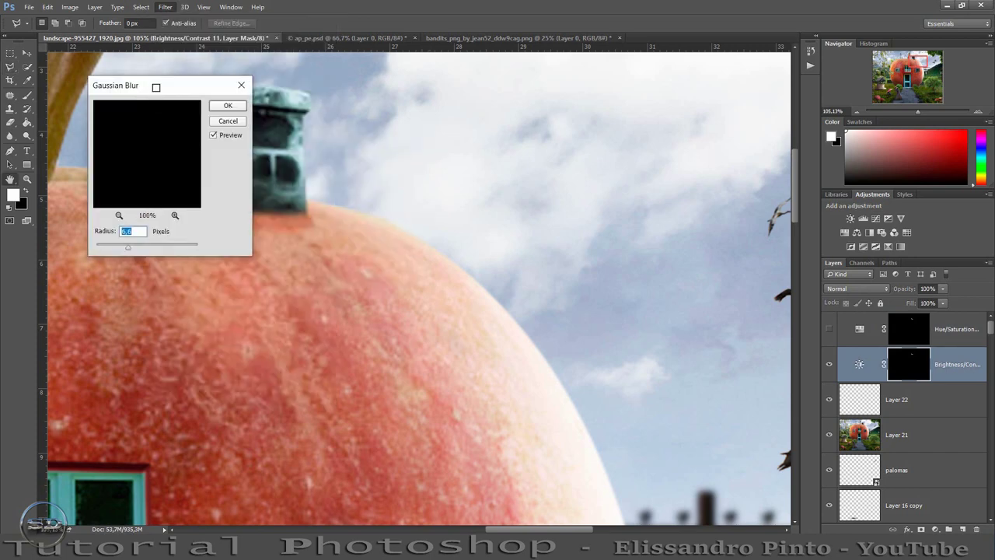
pyautogui.moveTo(156, 88); pyautogui.dragTo(494, 133)
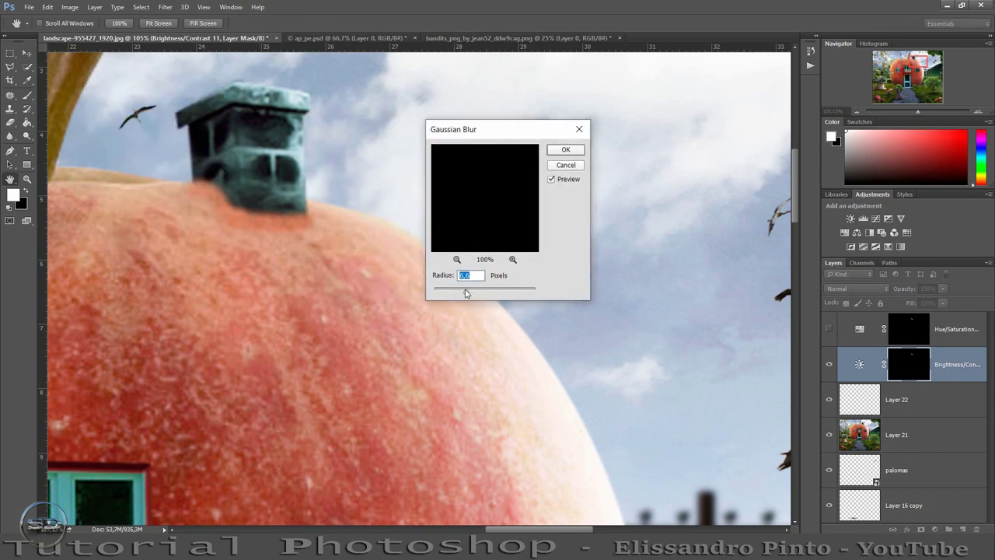
pyautogui.moveTo(466, 294); pyautogui.dragTo(443, 292)
pyautogui.click(570, 152)
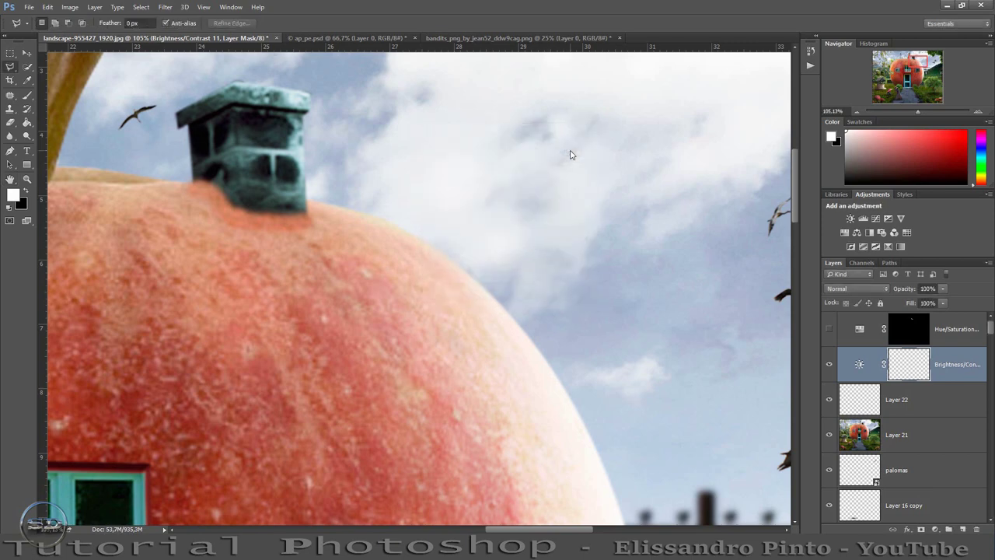
pyautogui.click(829, 365)
pyautogui.click(829, 364)
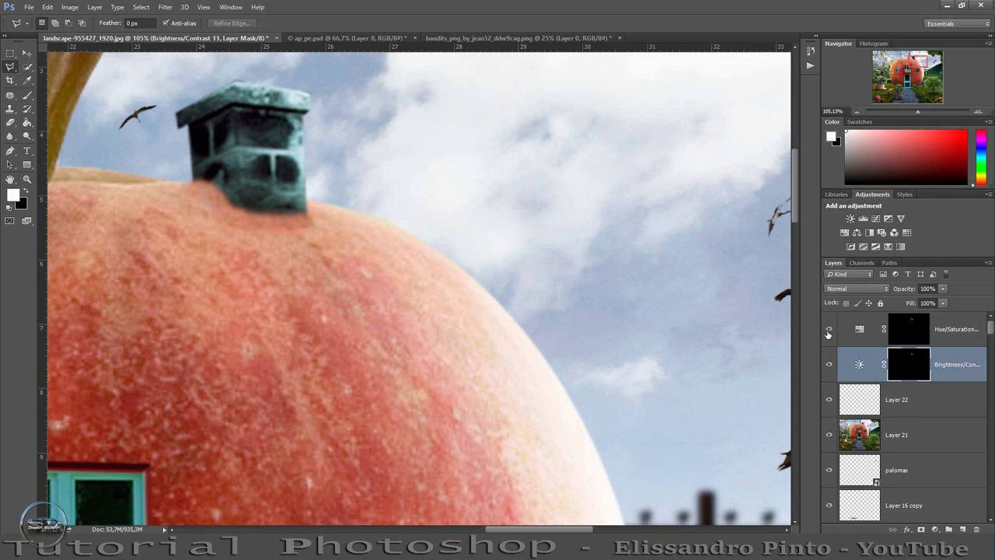
pyautogui.click(829, 333)
pyautogui.moveTo(917, 113); pyautogui.dragTo(906, 118)
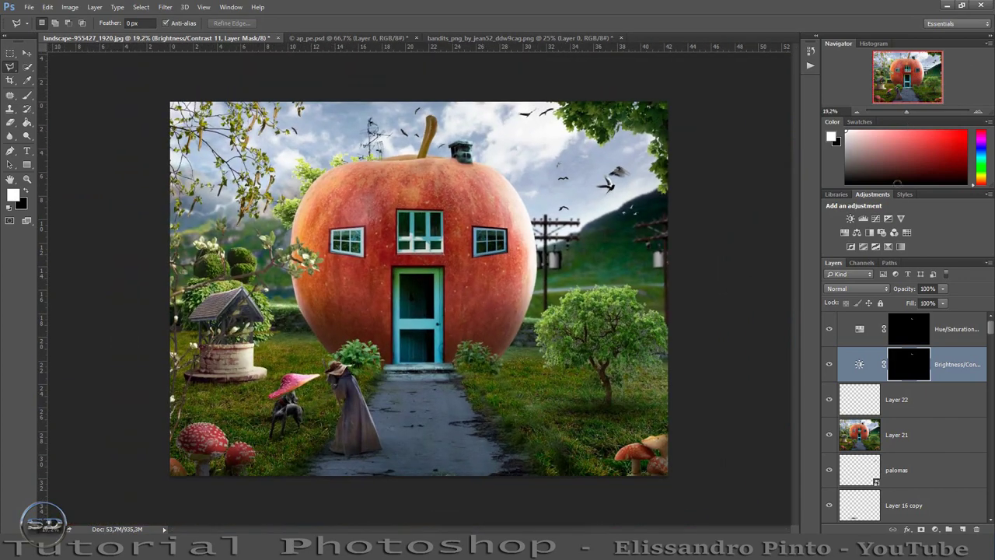
# Stamp all visible layers into a new merged Layer 23
pyautogui.click(962, 324)
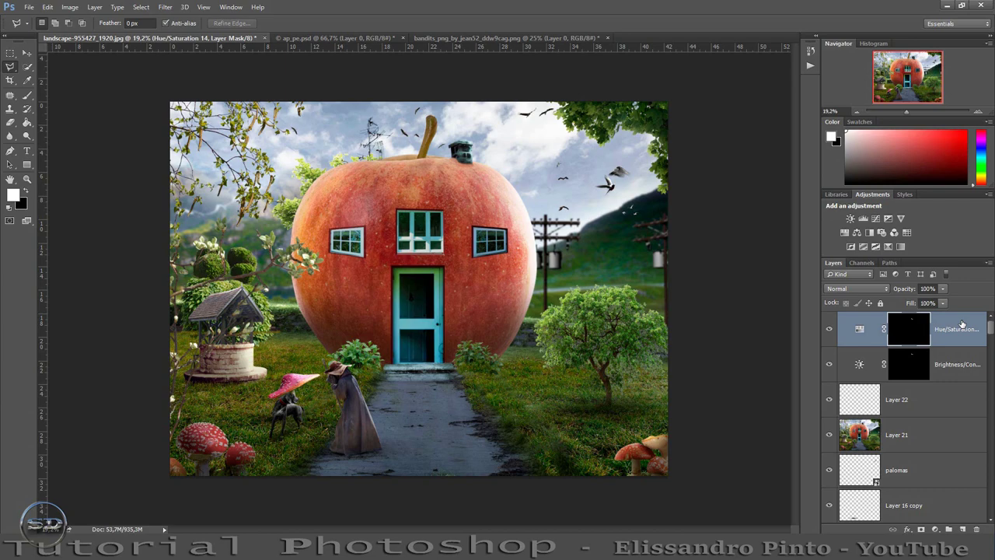
pyautogui.hotkey('ctrl', 'shift', 'alt', 'e')
pyautogui.press('d')
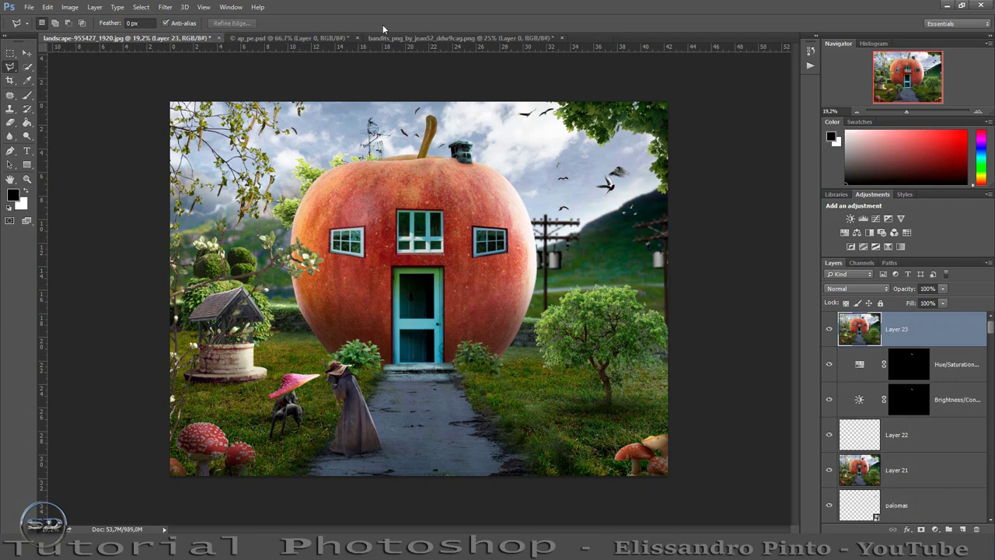
# Apply a 7 px Iris Blur with its sharp ellipse centred on the apple house
pyautogui.click(165, 7)
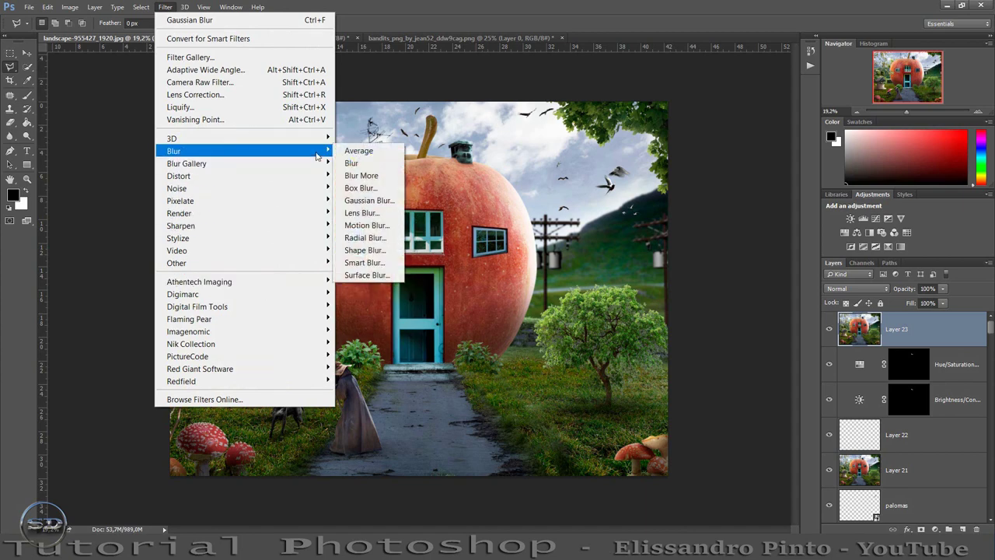
pyautogui.moveTo(187, 163)
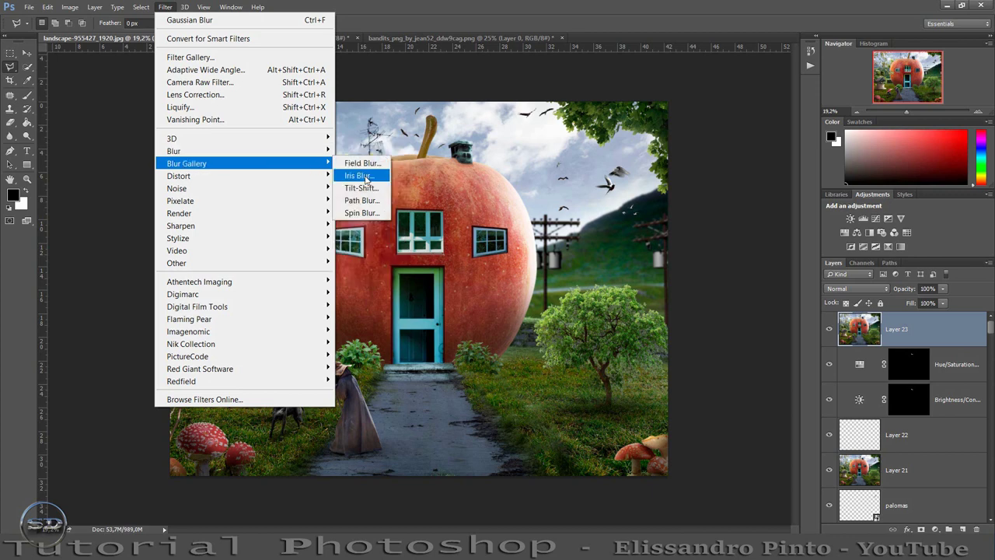
pyautogui.click(361, 176)
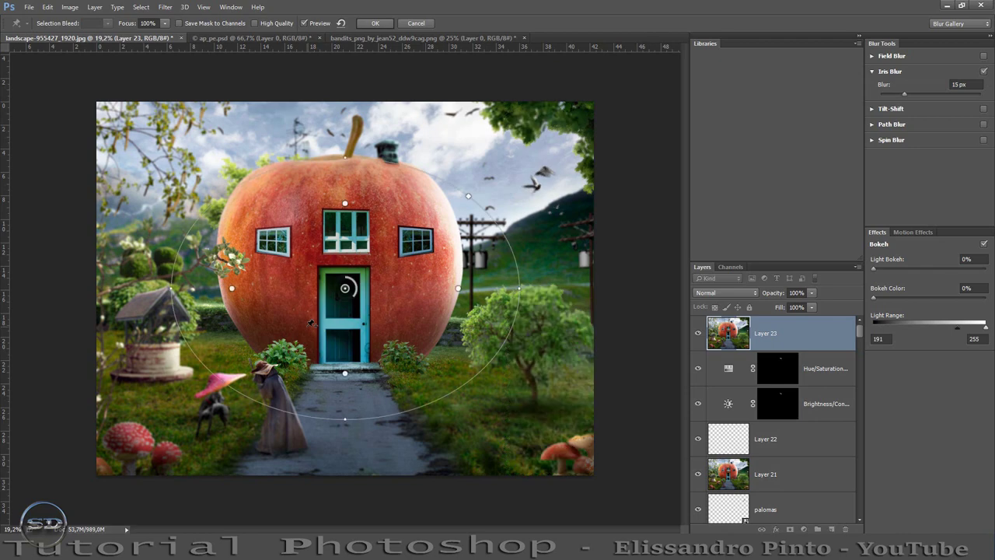
pyautogui.moveTo(344, 421); pyautogui.dragTo(86, 459)
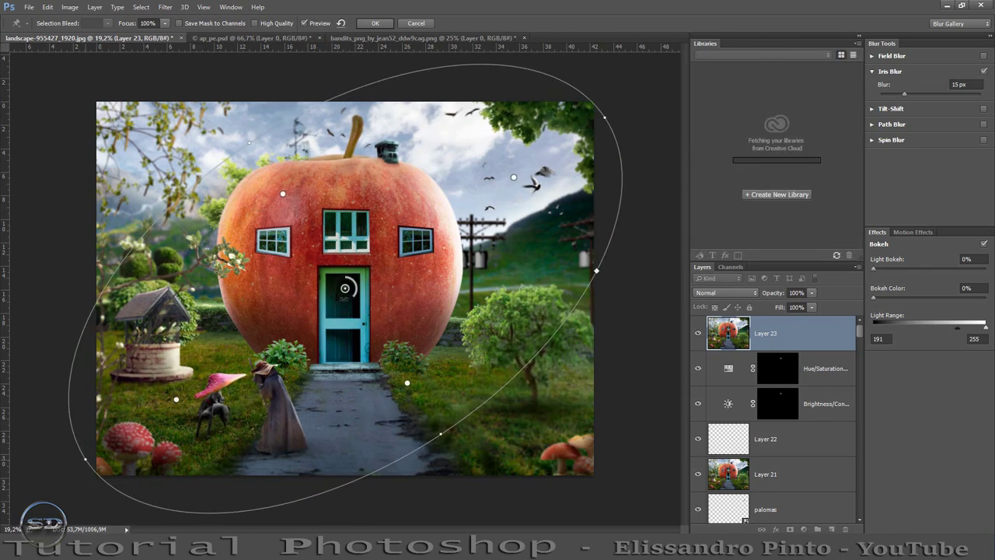
pyautogui.moveTo(384, 286)
pyautogui.mouseDown()
pyautogui.moveTo(325, 333)
pyautogui.moveTo(298, 332)
pyautogui.mouseUp()
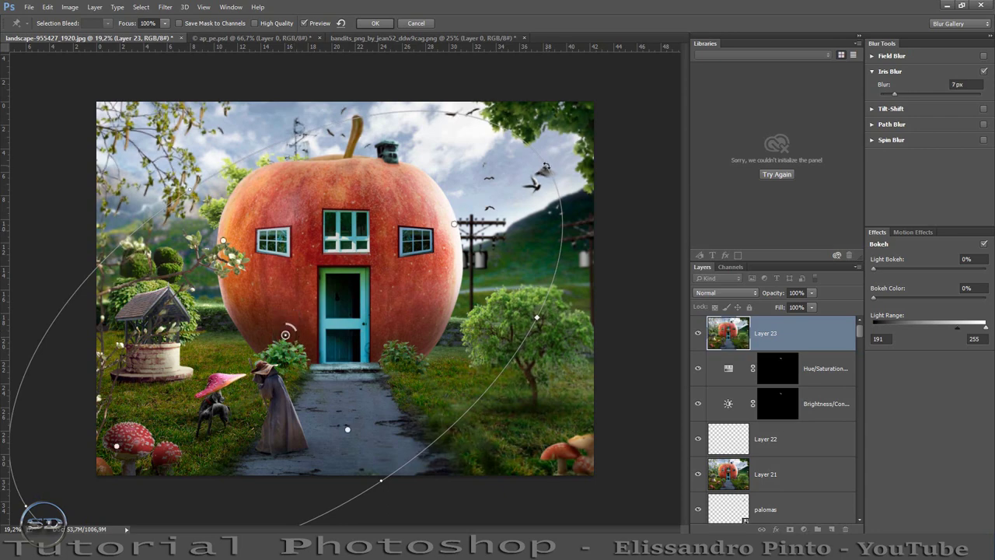
pyautogui.moveTo(381, 480); pyautogui.dragTo(378, 485)
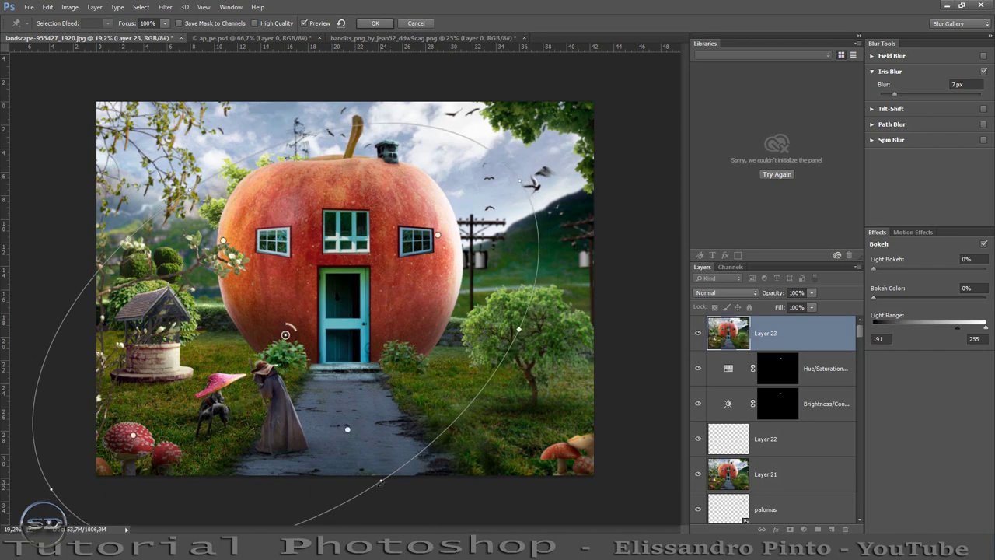
pyautogui.moveTo(381, 480); pyautogui.dragTo(364, 466)
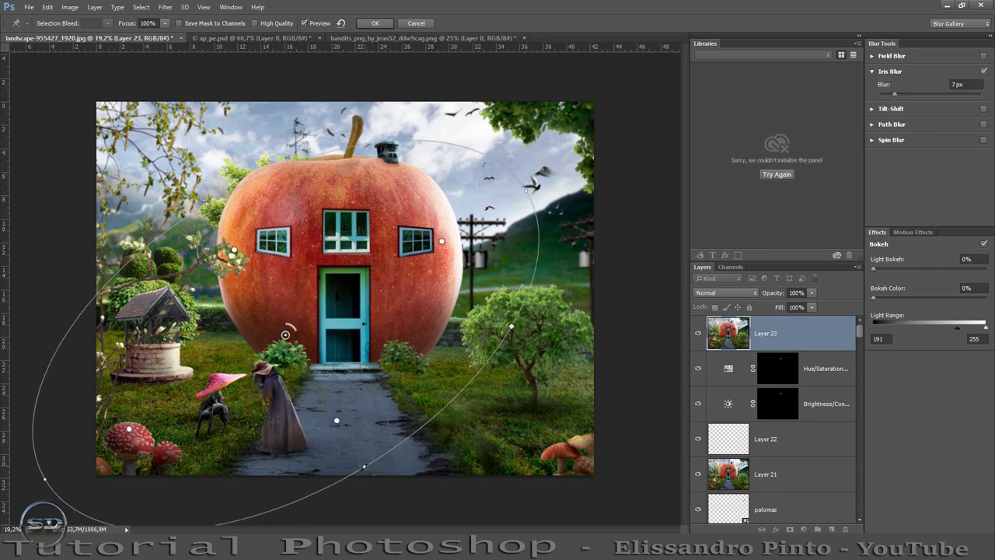
pyautogui.moveTo(286, 336); pyautogui.dragTo(297, 362)
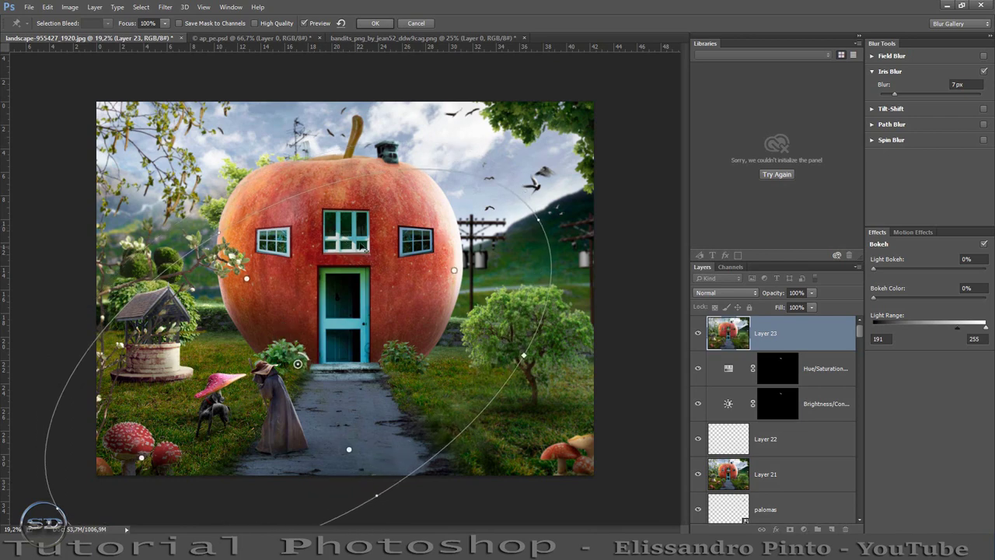
pyautogui.click(373, 23)
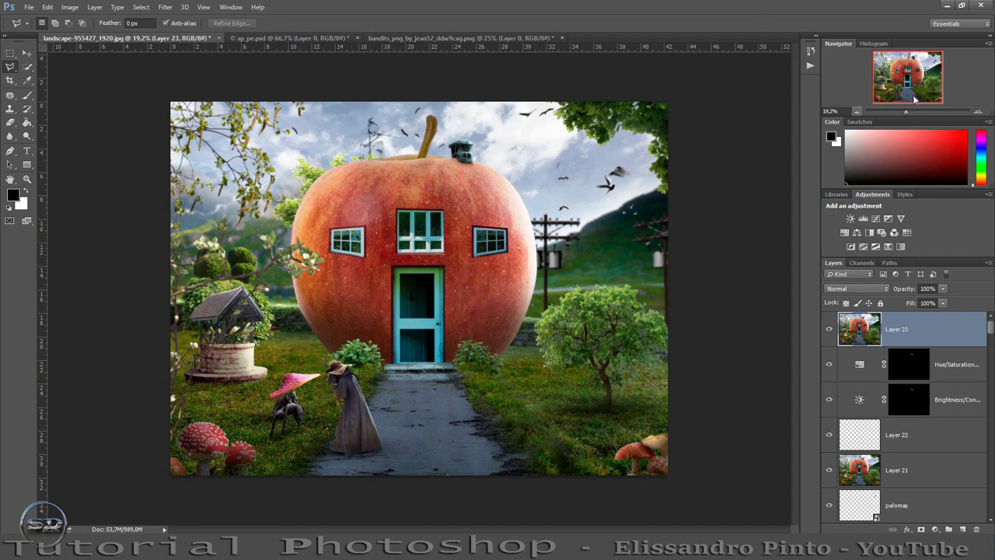
# Blend Layer 23 at 60% fill and 64% opacity, comparing it hidden and shown
pyautogui.moveTo(907, 110)
pyautogui.mouseDown()
pyautogui.moveTo(921, 108)
pyautogui.moveTo(896, 95)
pyautogui.moveTo(907, 61)
pyautogui.mouseUp()
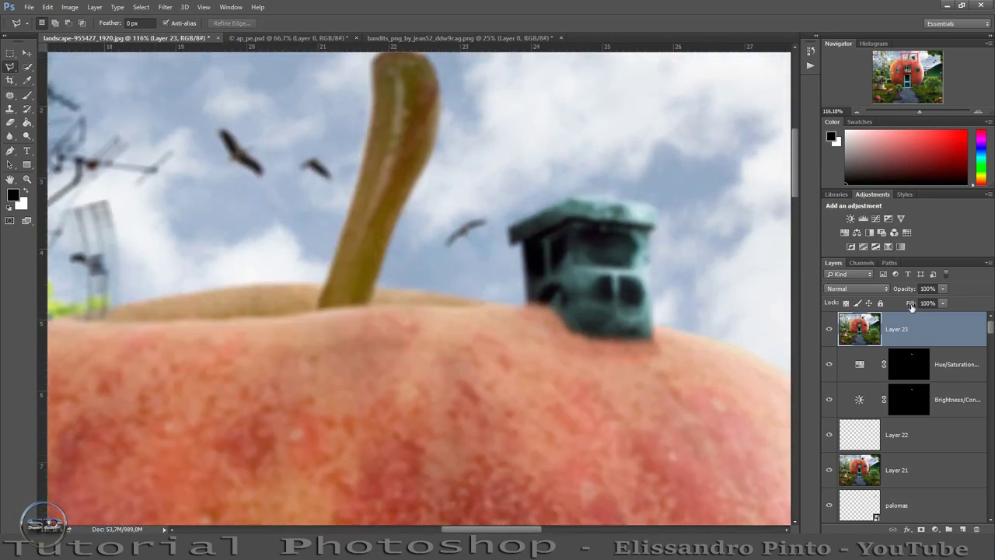
pyautogui.moveTo(912, 306)
pyautogui.mouseDown()
pyautogui.moveTo(891, 310)
pyautogui.moveTo(902, 293)
pyautogui.moveTo(891, 292)
pyautogui.mouseUp()
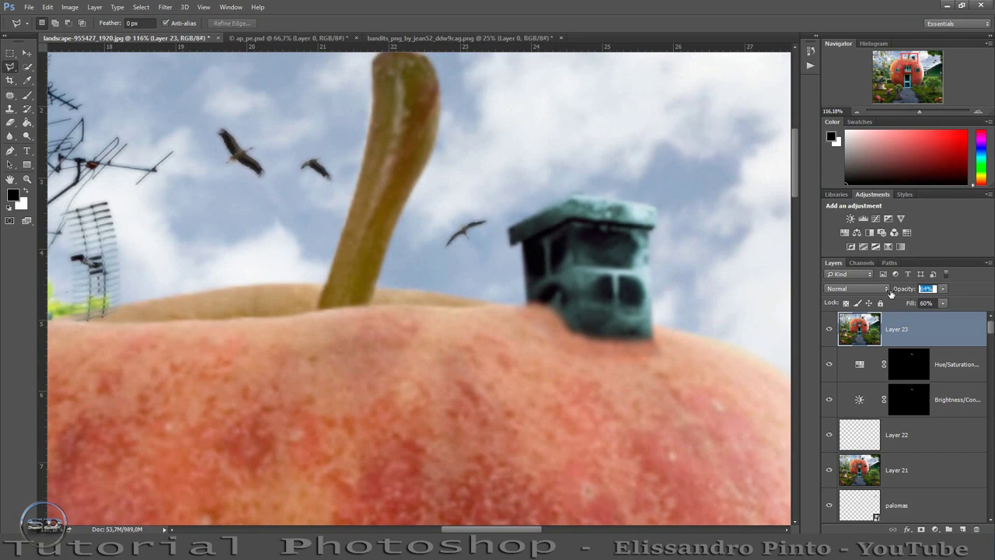
pyautogui.click(829, 329)
pyautogui.click(829, 330)
pyautogui.moveTo(917, 112); pyautogui.dragTo(905, 118)
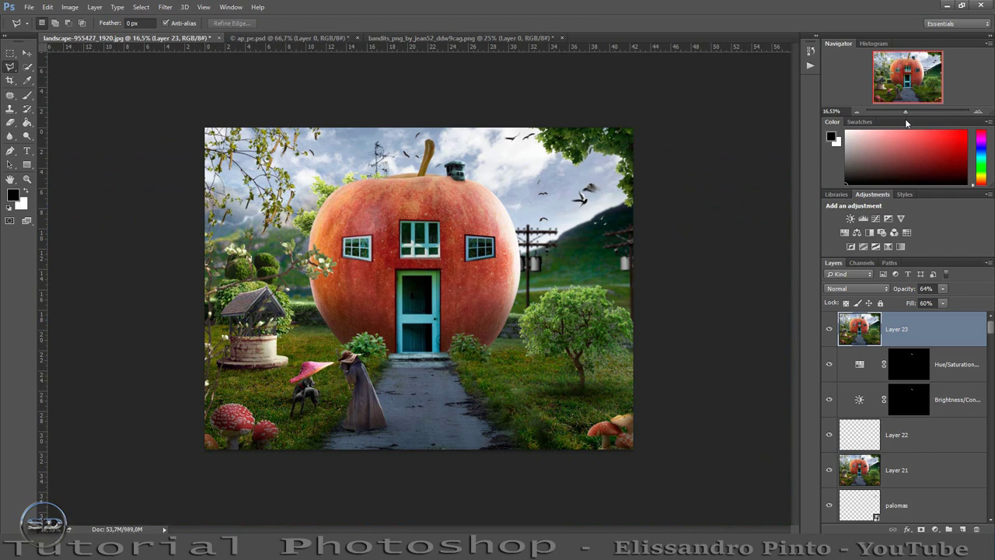
# Stamp visible into Layer 24, duplicate it, and apply High Pass to the copy
pyautogui.hotkey('ctrl', 'shift', 'alt', 'e')
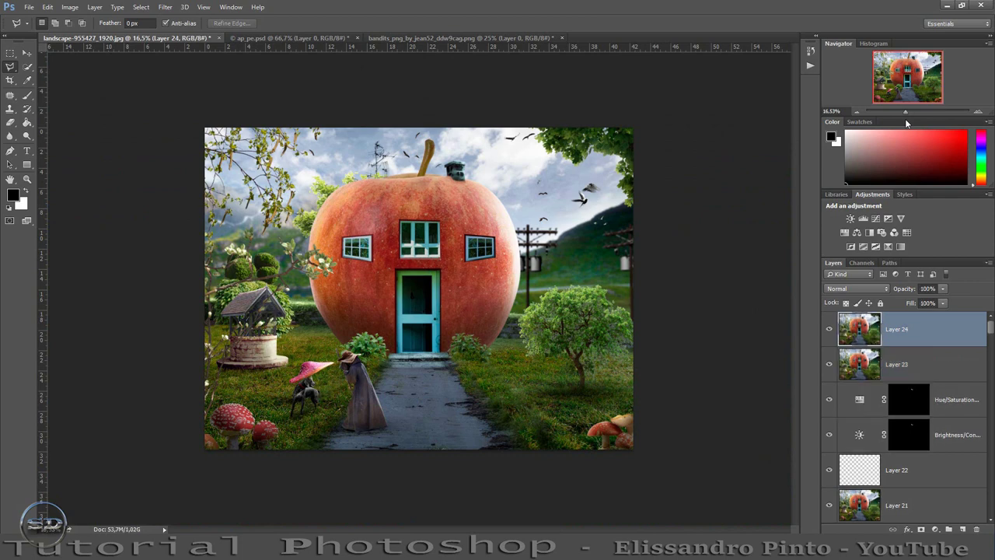
pyautogui.hotkey('ctrl', 'j')
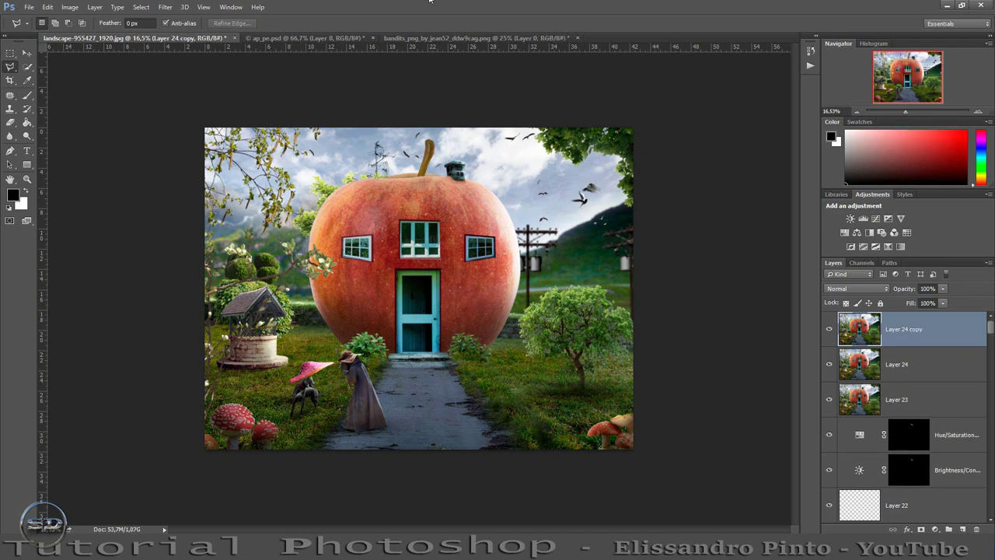
pyautogui.click(165, 7)
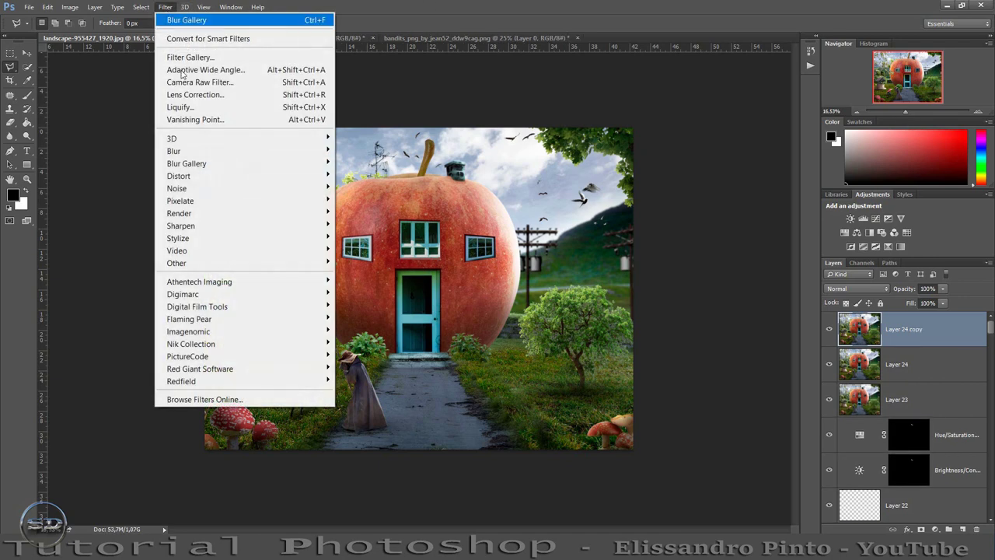
pyautogui.moveTo(233, 250)
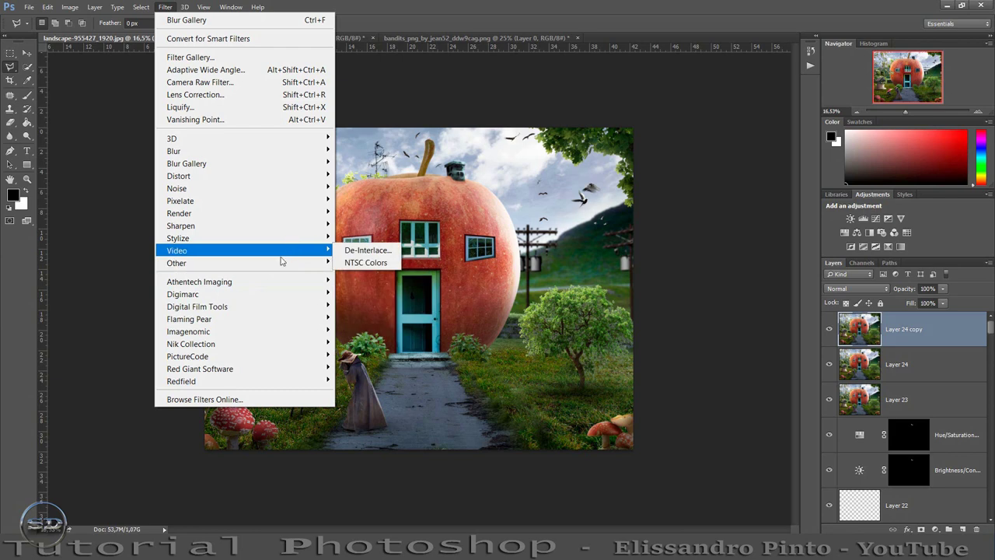
pyautogui.moveTo(176, 263)
pyautogui.click(351, 275)
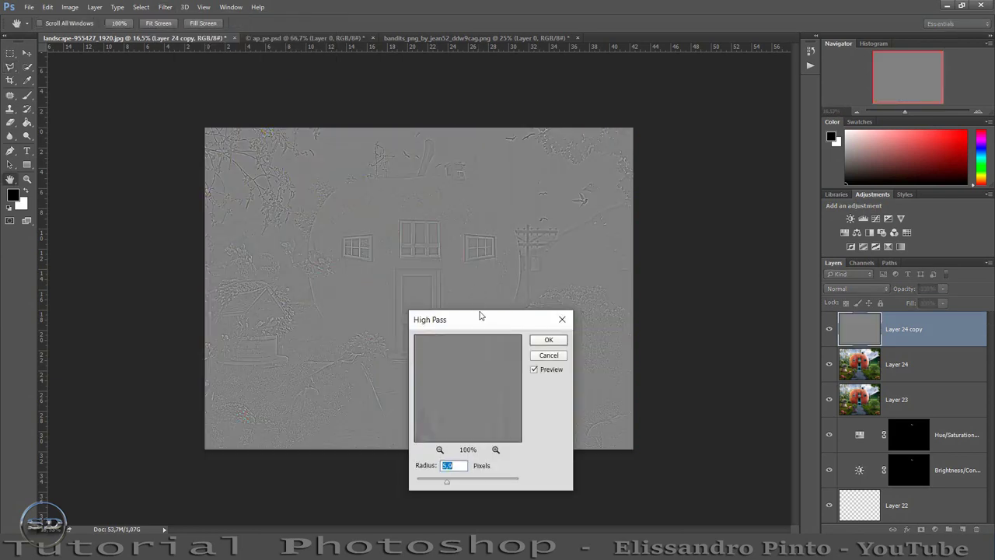
pyautogui.moveTo(474, 326); pyautogui.dragTo(554, 197)
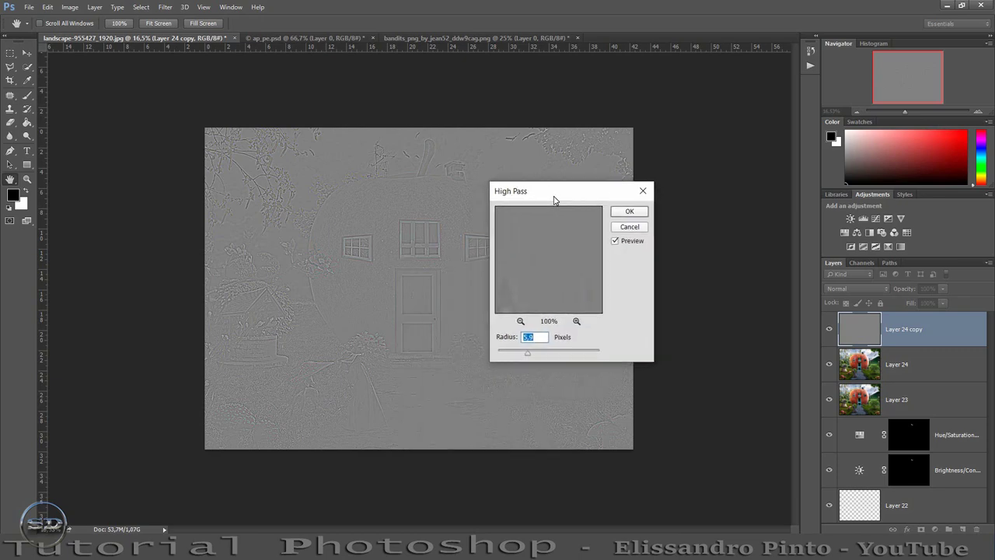
pyautogui.click(629, 212)
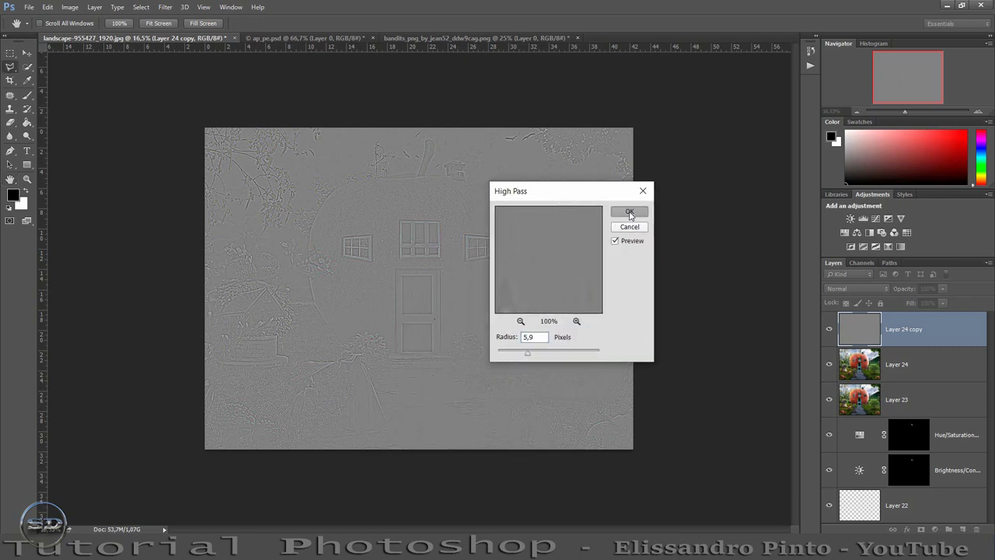
# Set the High Pass copy to Overlay blend mode and compare the sharpening
pyautogui.click(840, 290)
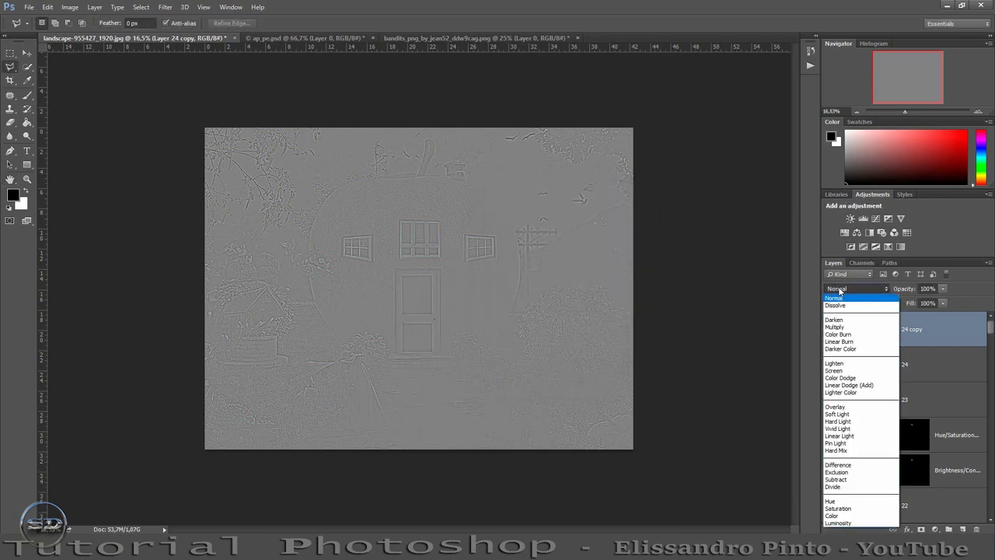
pyautogui.click(836, 407)
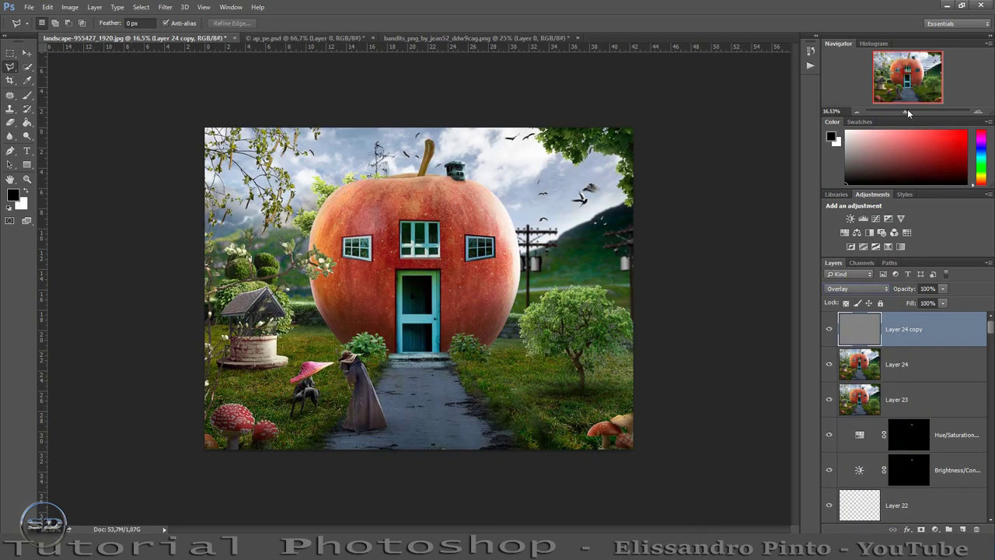
pyautogui.moveTo(909, 107); pyautogui.dragTo(915, 115)
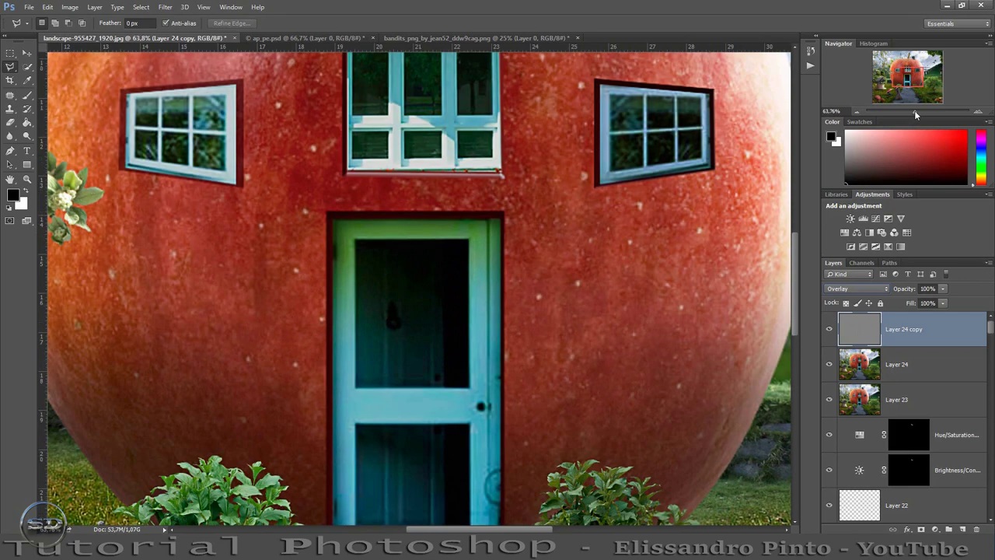
pyautogui.click(829, 330)
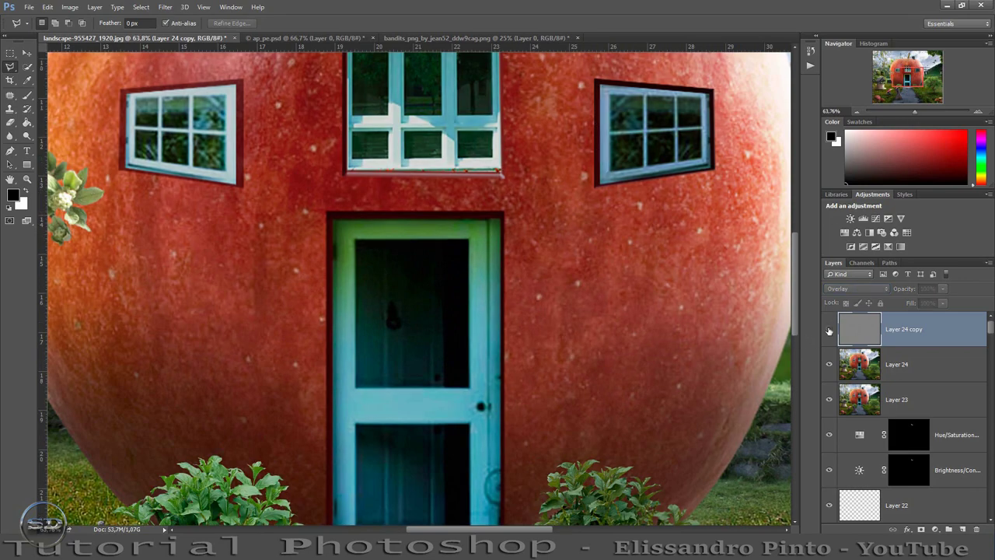
pyautogui.click(829, 330)
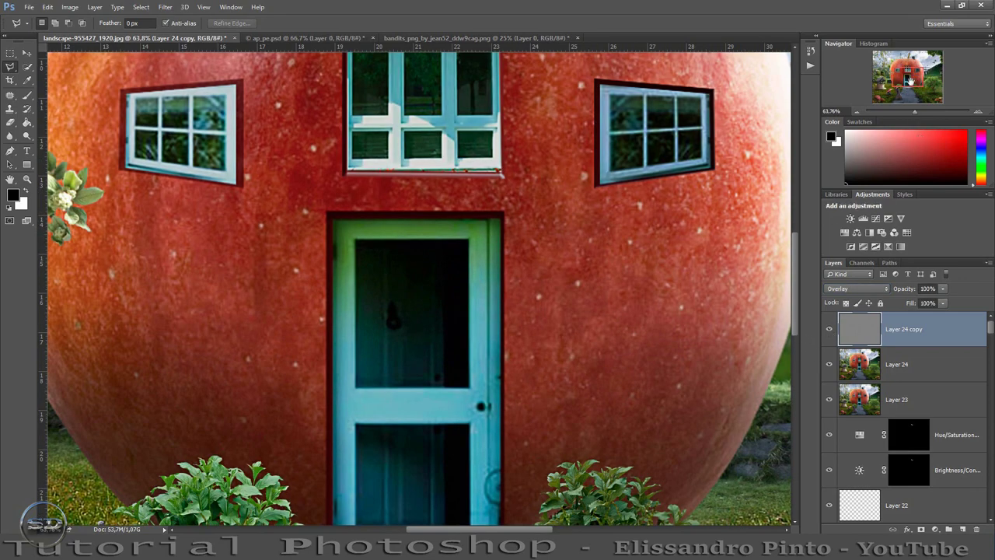
pyautogui.moveTo(911, 82); pyautogui.dragTo(879, 105)
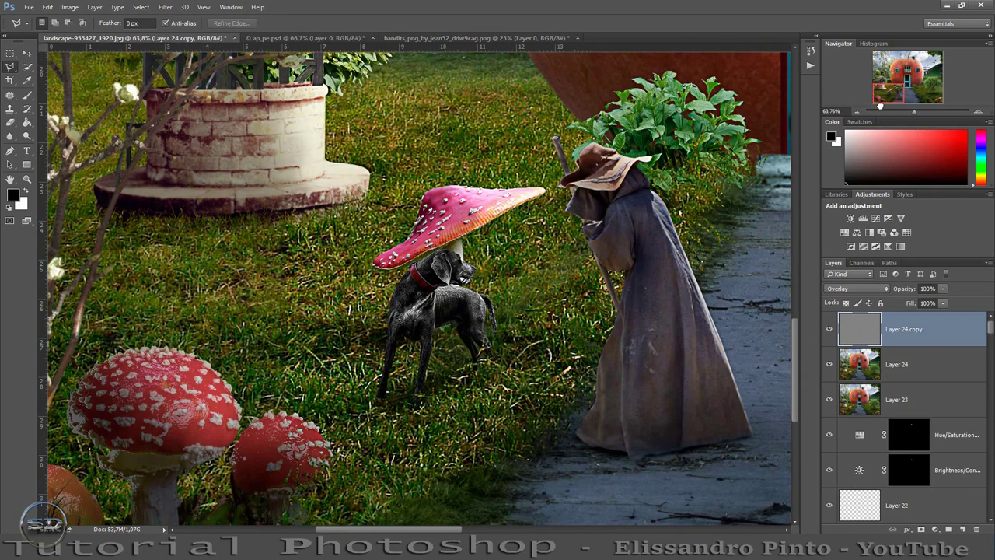
pyautogui.click(829, 330)
pyautogui.click(829, 330)
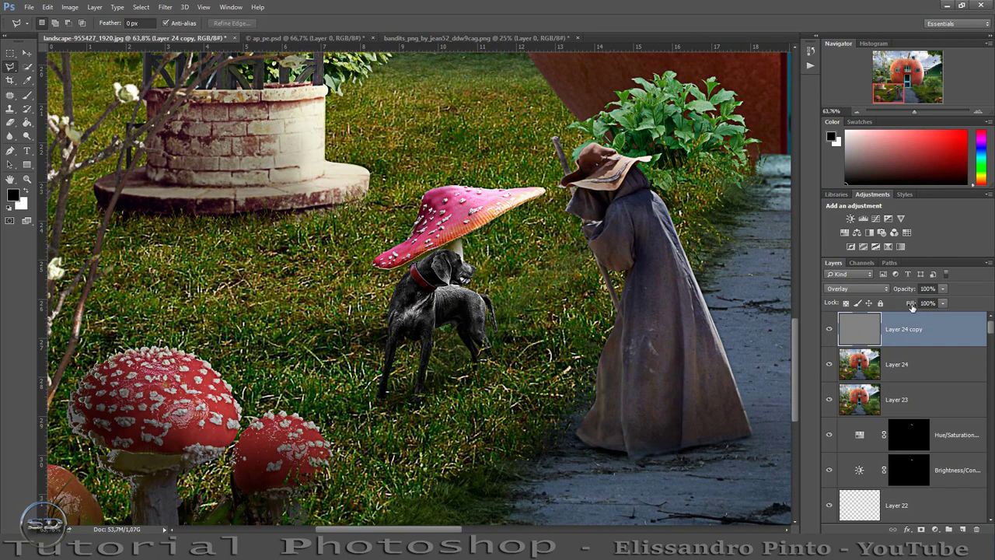
# Set the High Pass copy to 46% fill and 53% opacity, then stamp merged Layer 25
pyautogui.moveTo(912, 304); pyautogui.dragTo(886, 315)
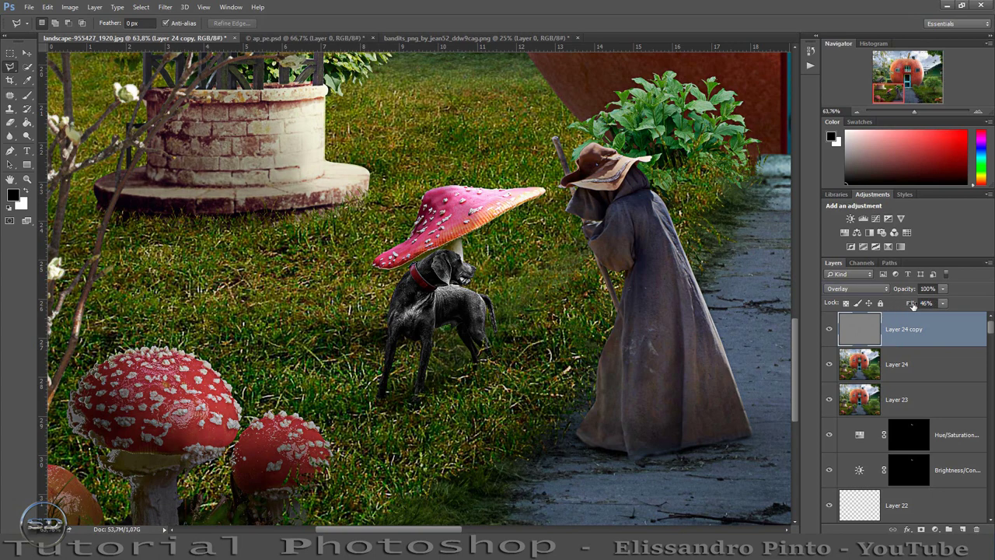
pyautogui.moveTo(906, 290); pyautogui.dragTo(886, 302)
pyautogui.click(828, 332)
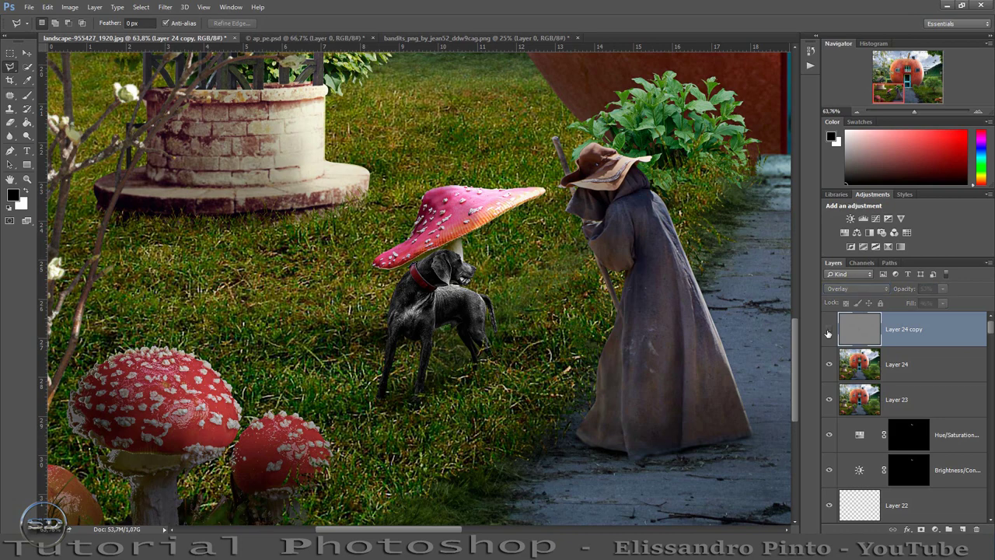
pyautogui.click(828, 332)
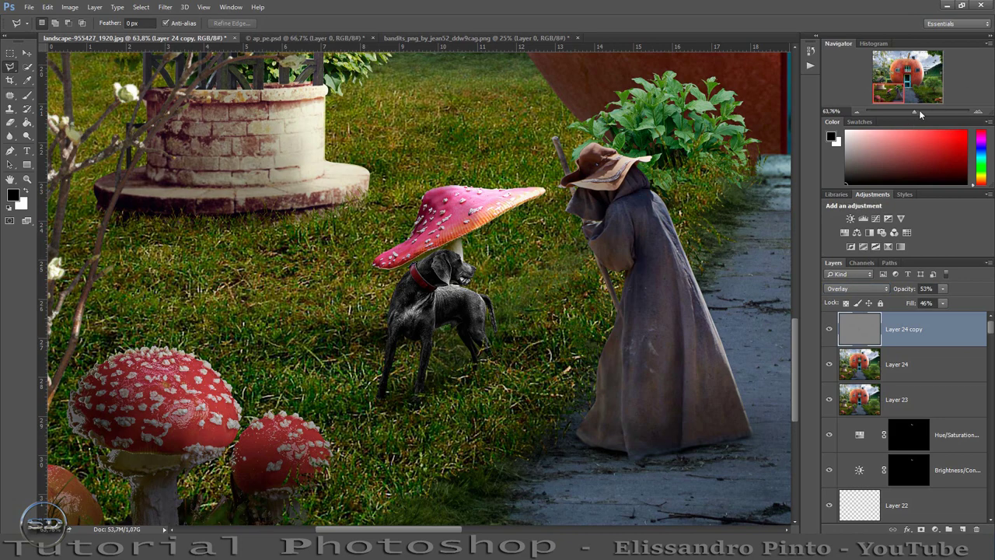
pyautogui.moveTo(913, 110); pyautogui.dragTo(905, 110)
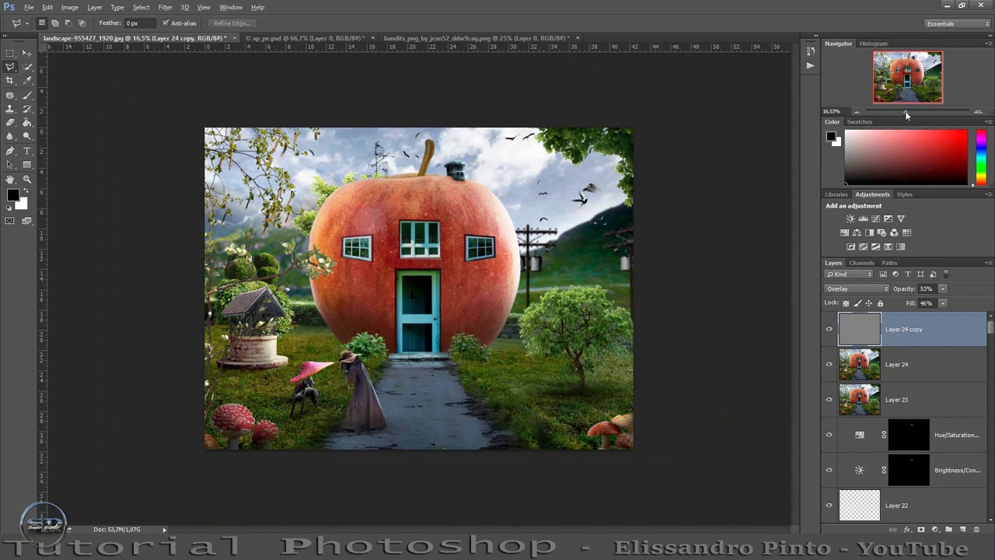
pyautogui.hotkey('ctrl', 'shift', 'alt', 'e')
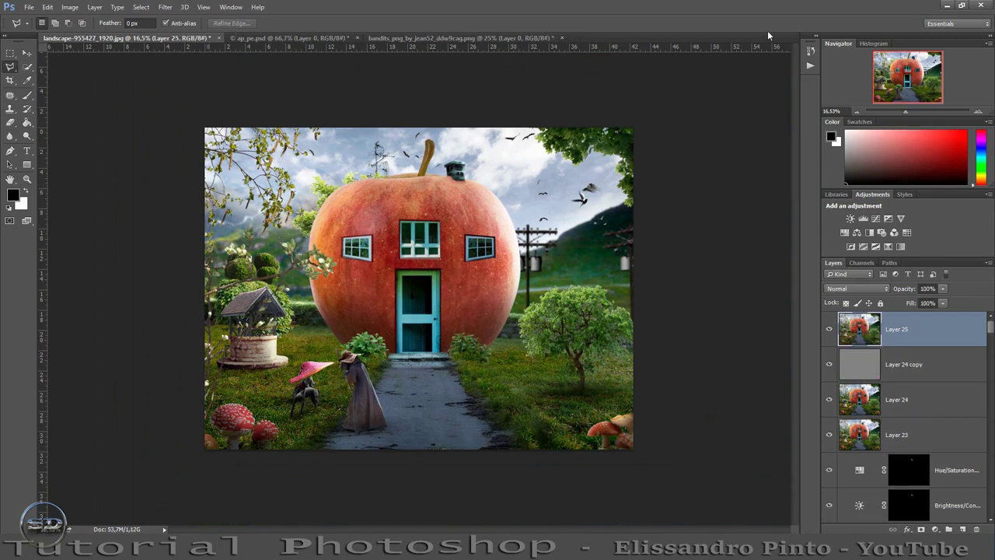
# Apply Perfectly Clear with the Paisagens preset to Layer 25
pyautogui.click(165, 7)
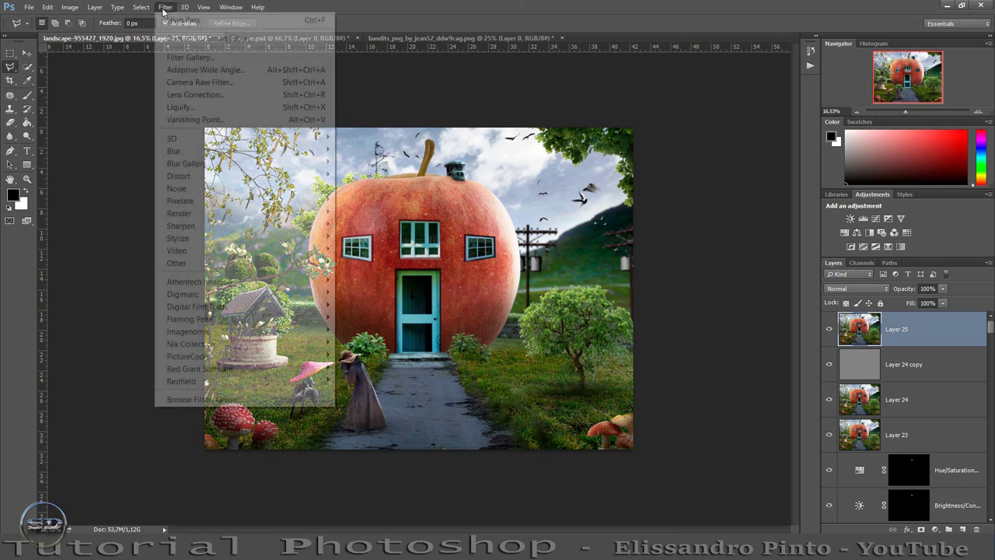
pyautogui.moveTo(199, 281)
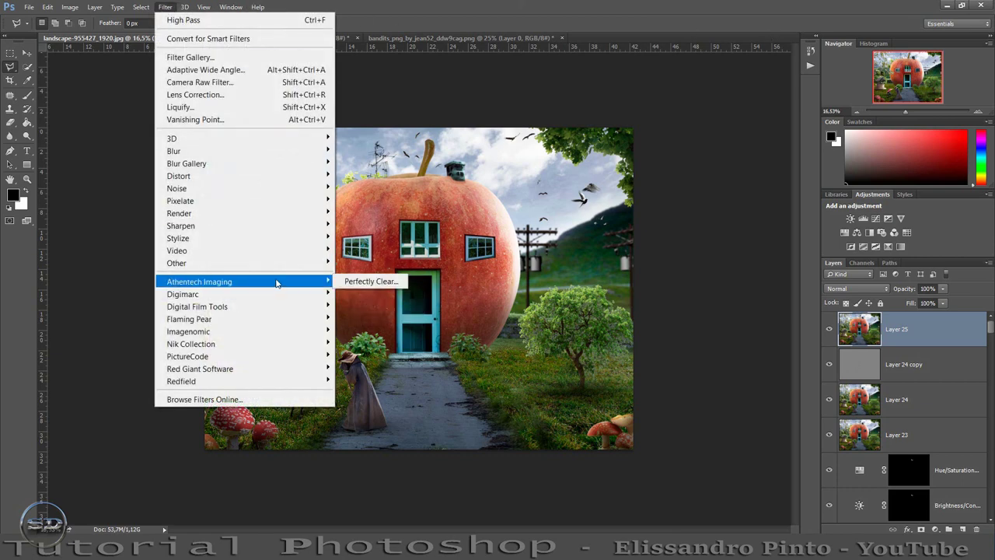
pyautogui.click(371, 282)
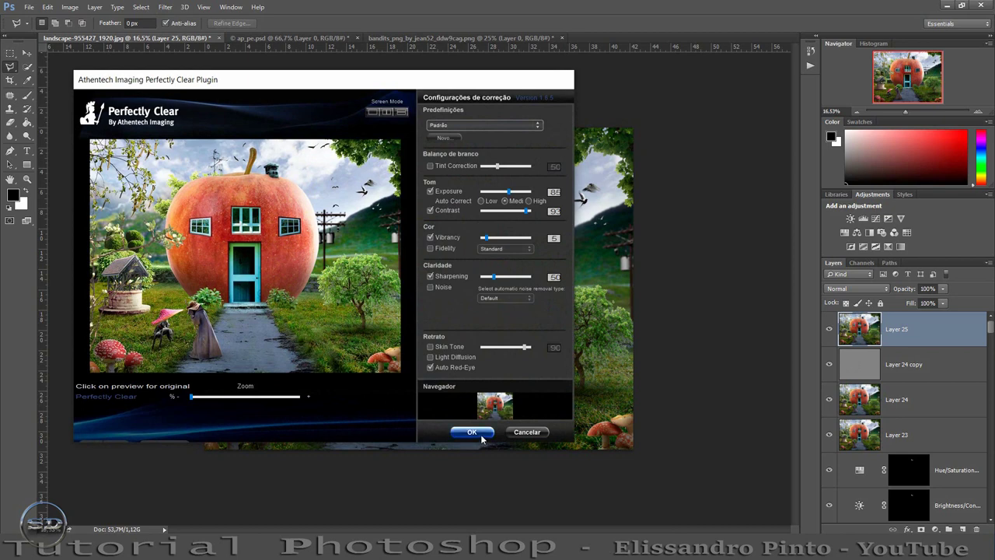
pyautogui.click(509, 125)
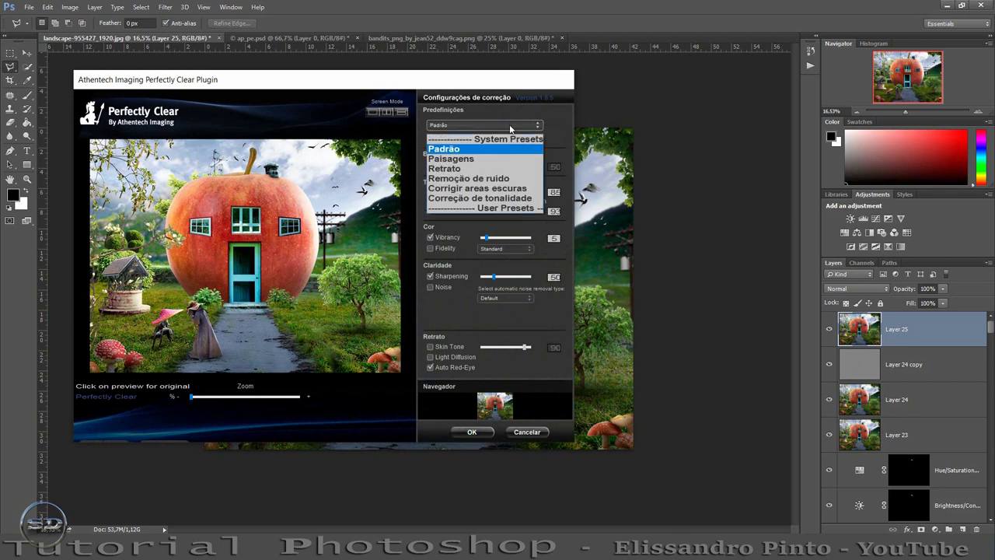
pyautogui.click(467, 161)
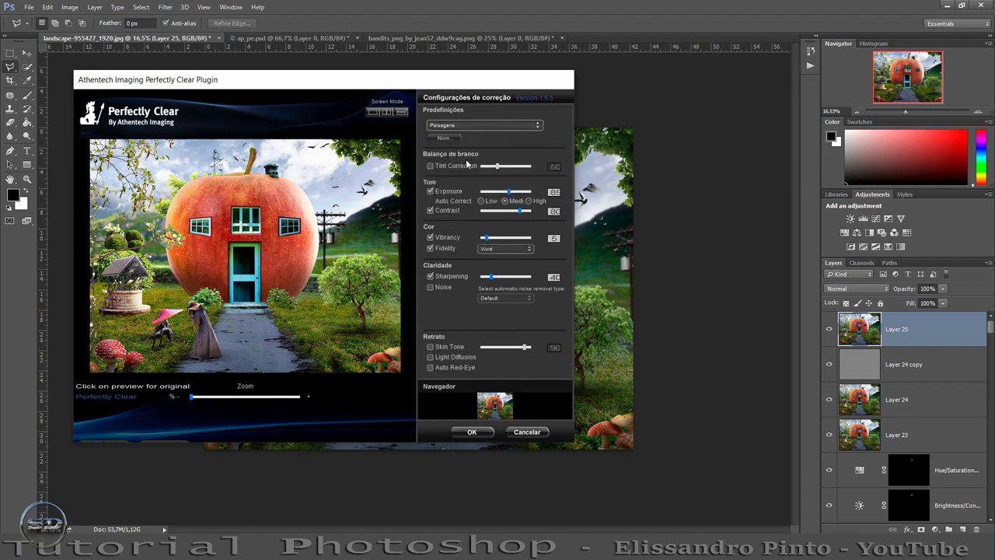
pyautogui.click(474, 432)
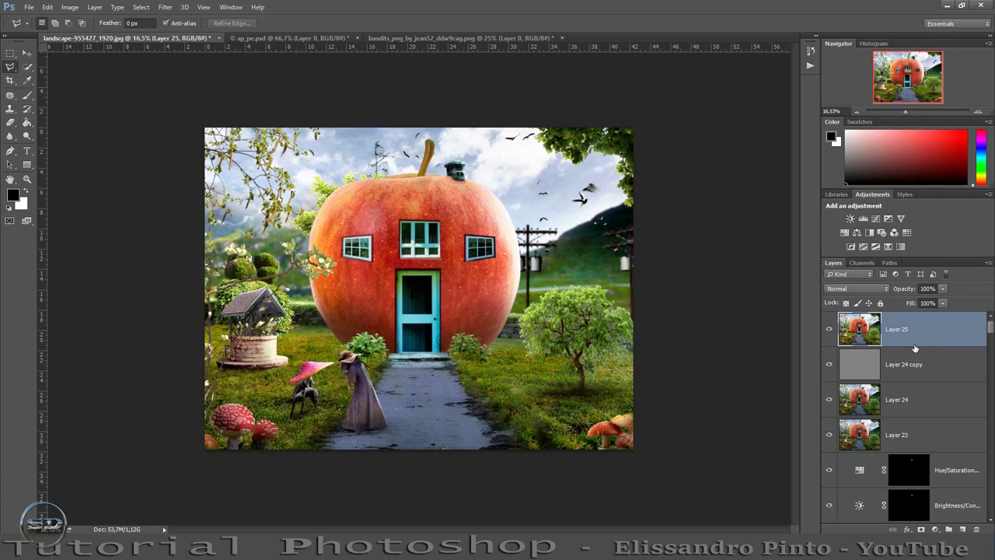
# Set Layer 25 to 75% fill and 53% opacity, then stamp merged Layer 26
pyautogui.moveTo(910, 304); pyautogui.dragTo(896, 304)
pyautogui.moveTo(910, 290); pyautogui.dragTo(889, 296)
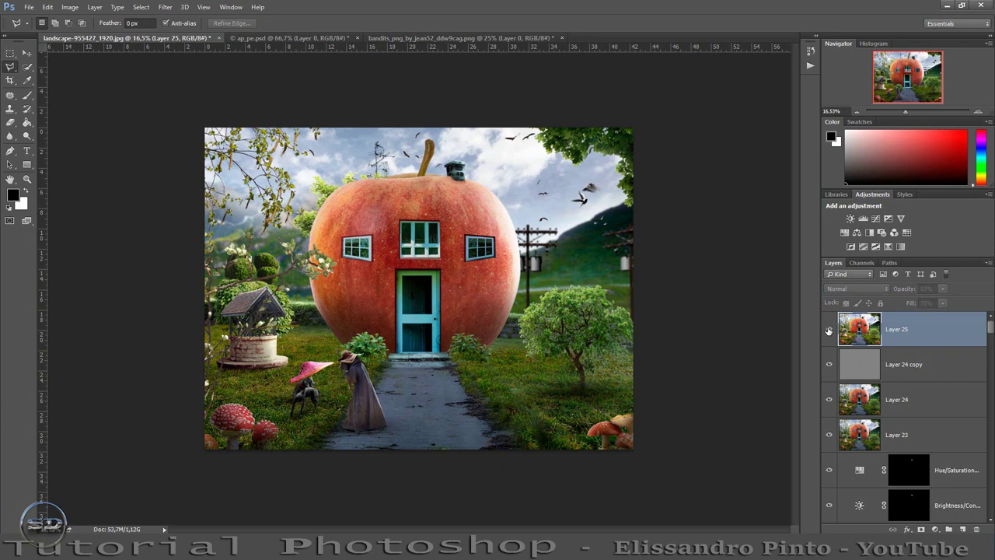
pyautogui.click(829, 330)
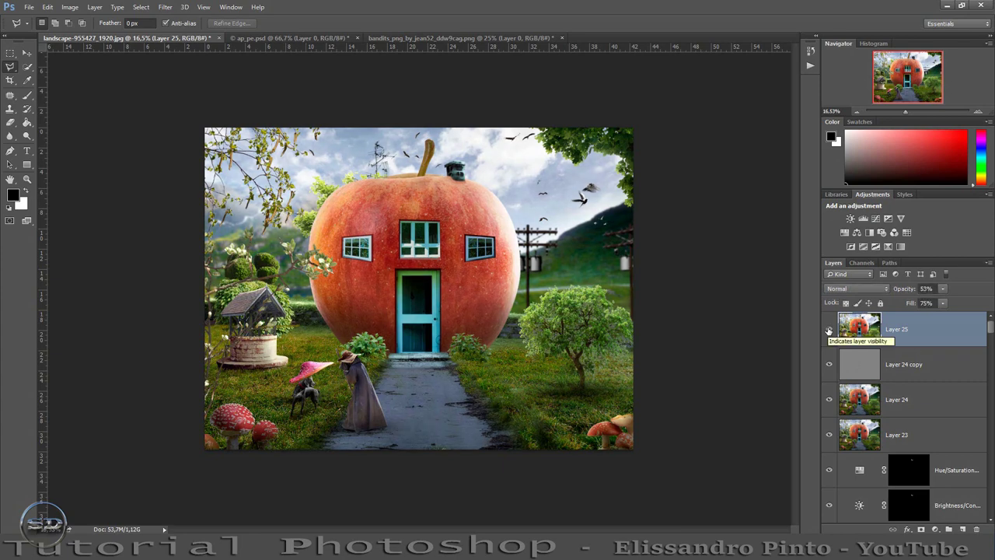
pyautogui.hotkey('ctrl', 'shift', 'alt', 'e')
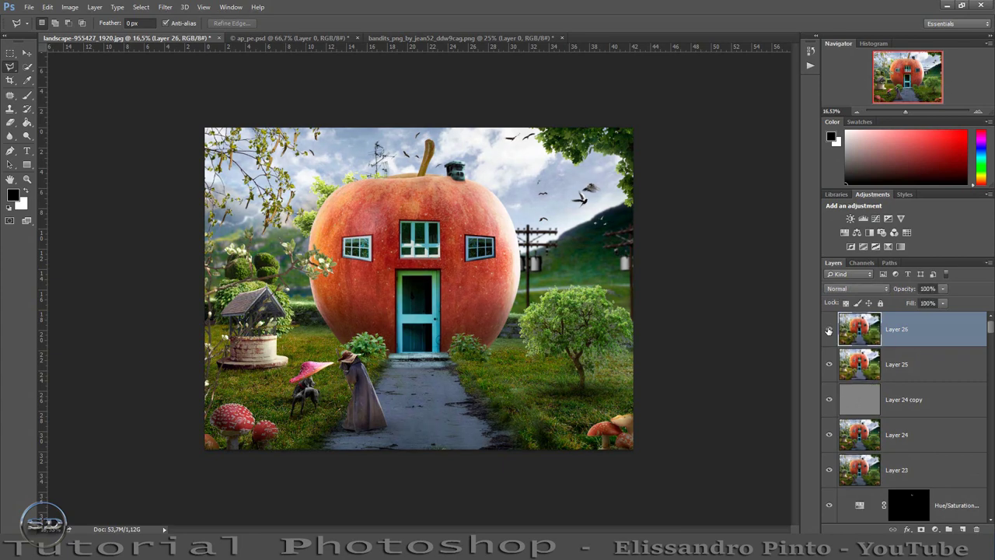
# In Camera Raw, set temperature +10, exposure -0.15, slightly lower contrast and raise highlights
pyautogui.click(164, 7)
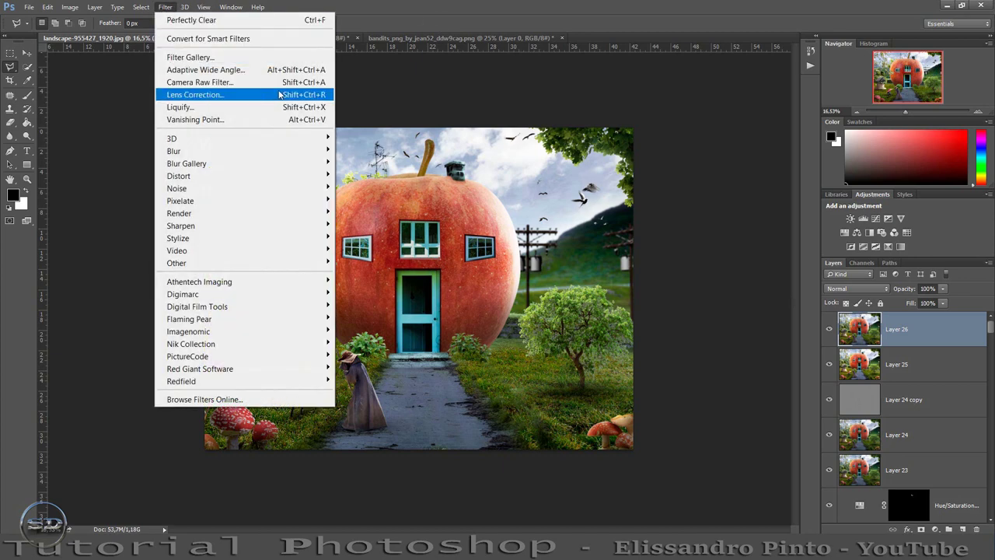
pyautogui.click(249, 82)
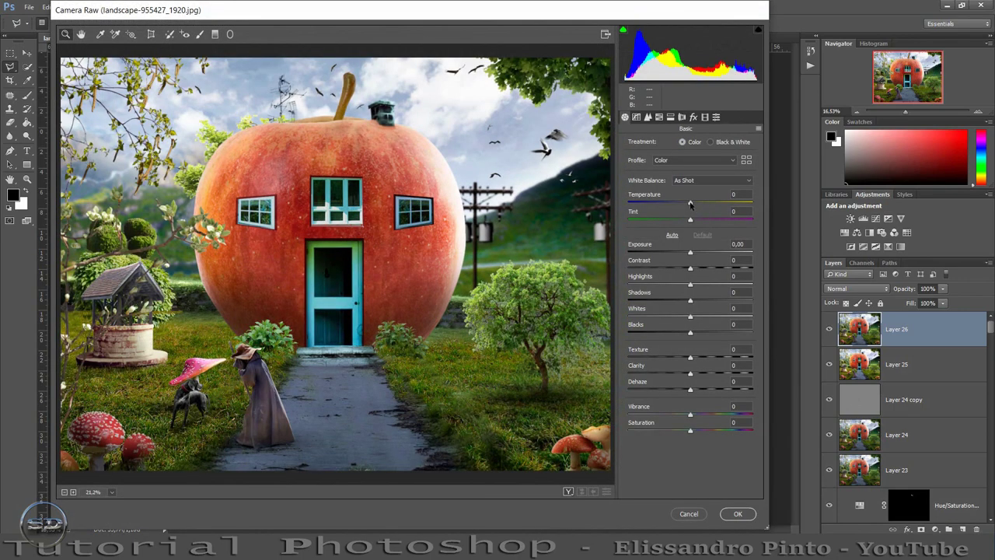
pyautogui.moveTo(690, 204); pyautogui.dragTo(696, 206)
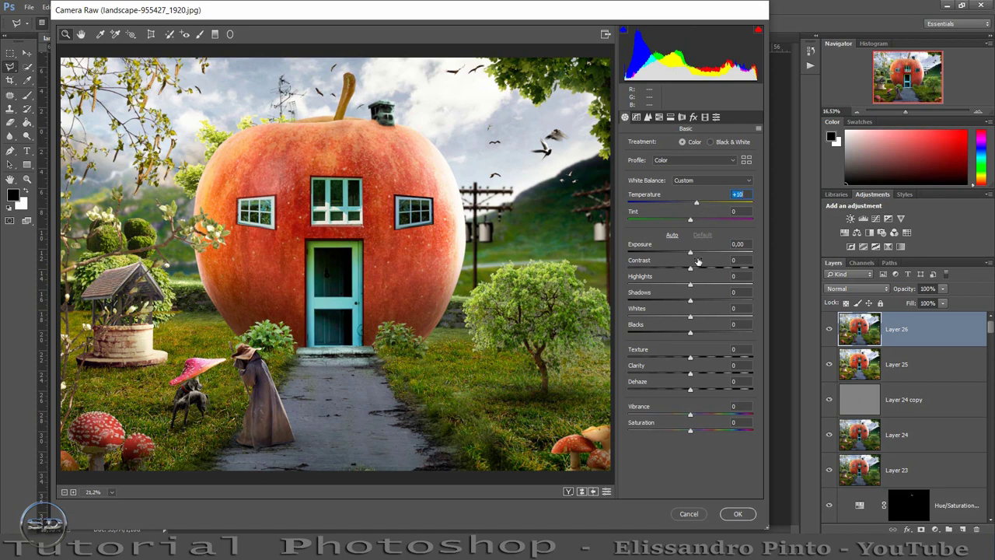
pyautogui.moveTo(692, 253); pyautogui.dragTo(689, 253)
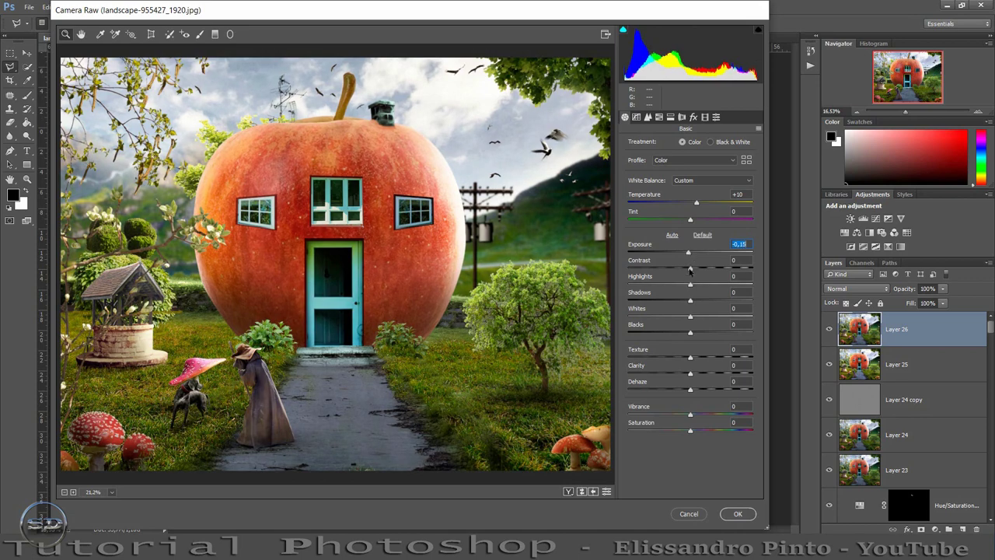
pyautogui.moveTo(689, 269)
pyautogui.mouseDown()
pyautogui.moveTo(700, 272)
pyautogui.moveTo(688, 277)
pyautogui.mouseUp()
pyautogui.moveTo(690, 286); pyautogui.dragTo(690, 291)
# Set shadows -23, whites -29, lower saturation slightly, and apply Camera Raw
pyautogui.moveTo(691, 302); pyautogui.dragTo(689, 309)
pyautogui.moveTo(689, 306); pyautogui.dragTo(677, 308)
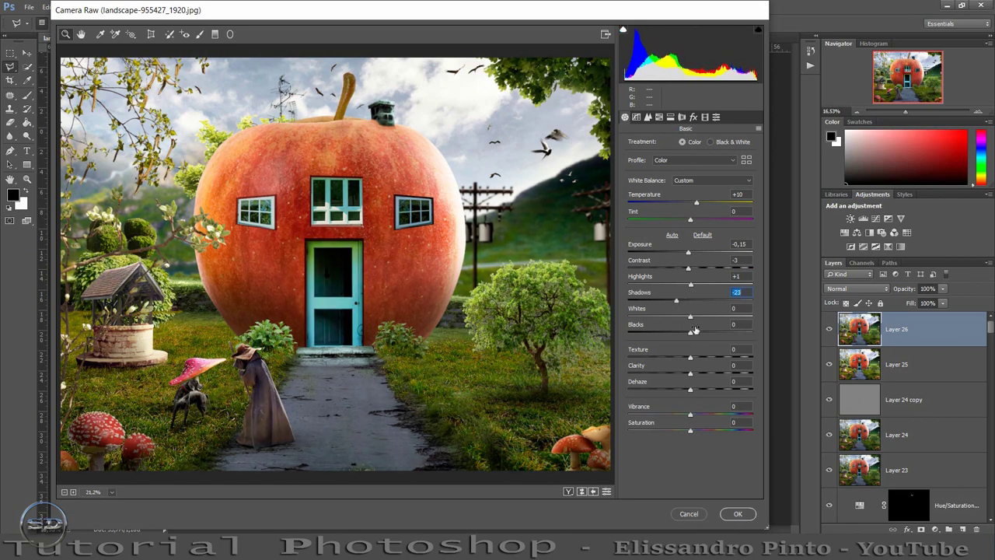
pyautogui.moveTo(690, 317); pyautogui.dragTo(673, 318)
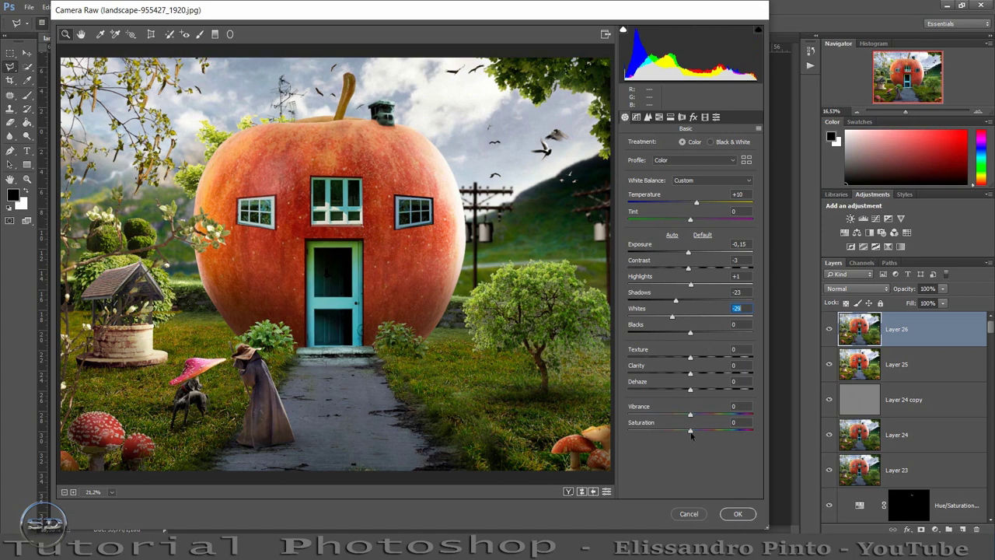
pyautogui.moveTo(690, 433); pyautogui.dragTo(685, 433)
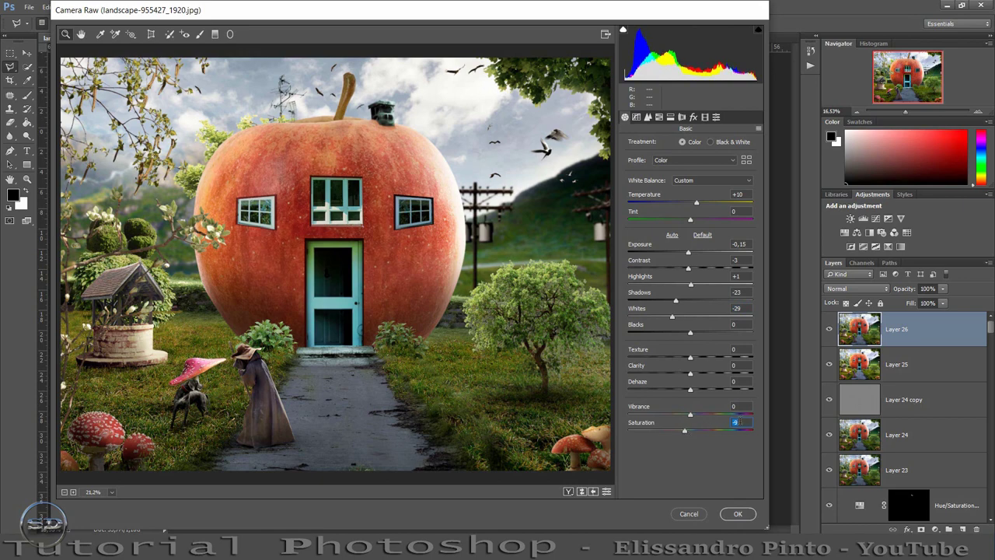
pyautogui.click(737, 514)
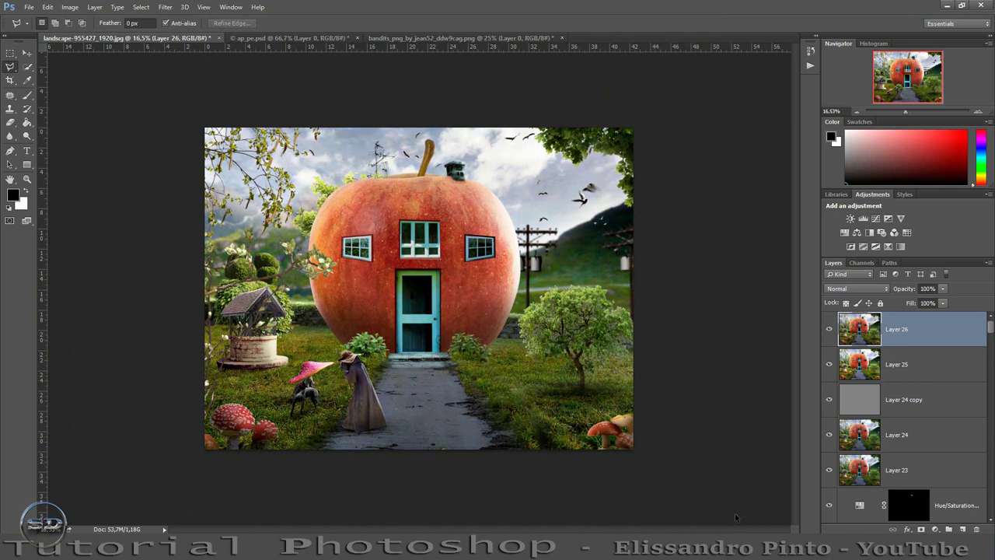
# Stamp visible layers into a new merged layer and check it at several zoom levels
pyautogui.hotkey('ctrl', 'shift', 'alt', 'e')
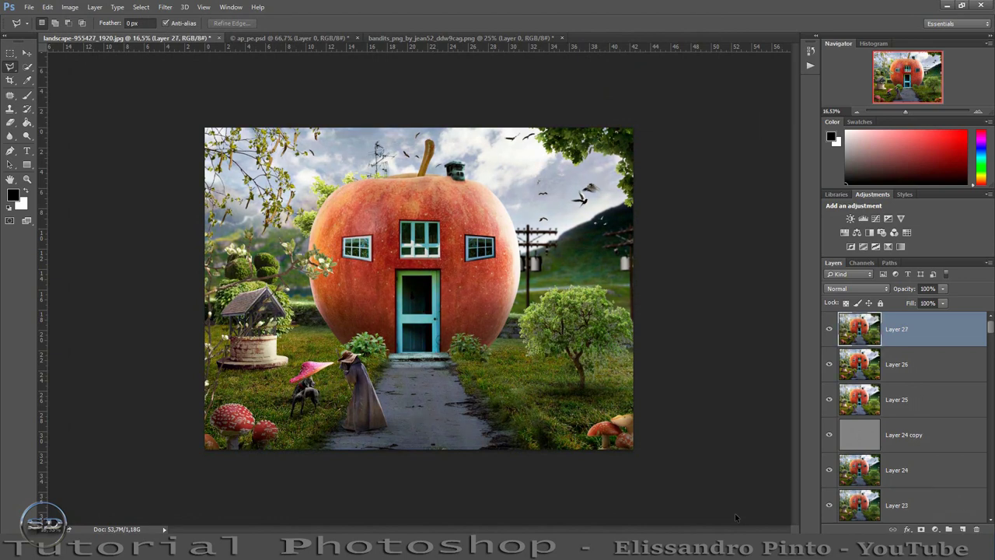
pyautogui.hotkey('ctrl', '+')
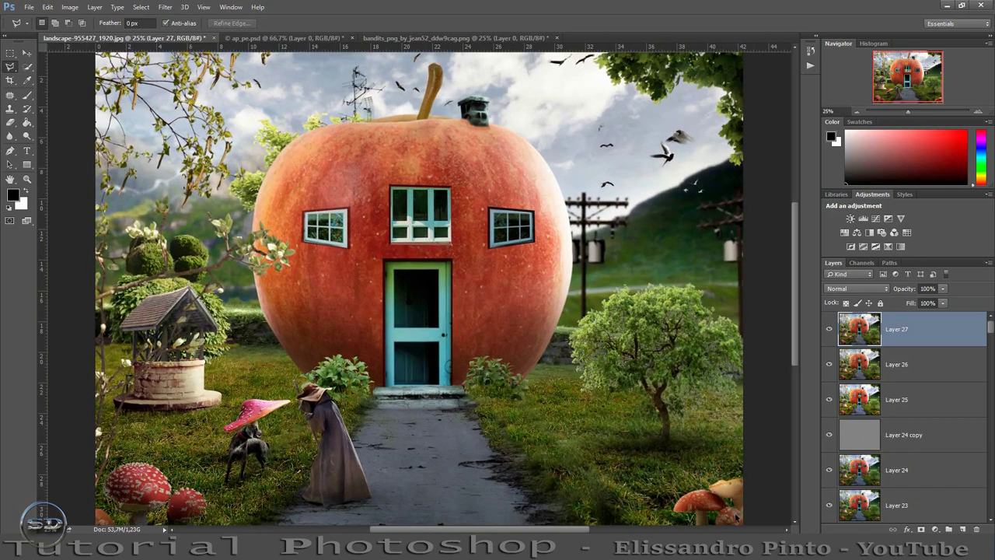
pyautogui.hotkey('ctrl', '-')
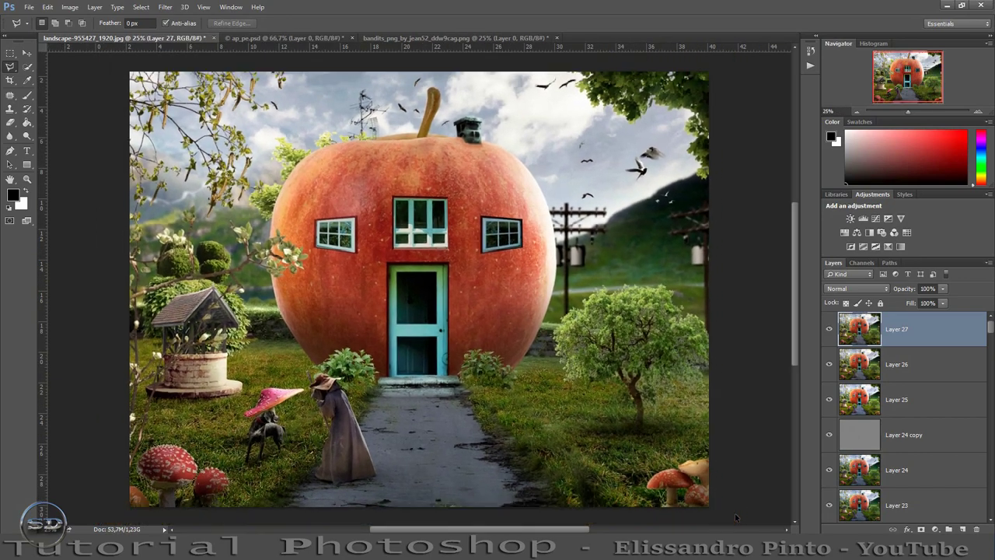
pyautogui.hotkey('ctrl', '+')
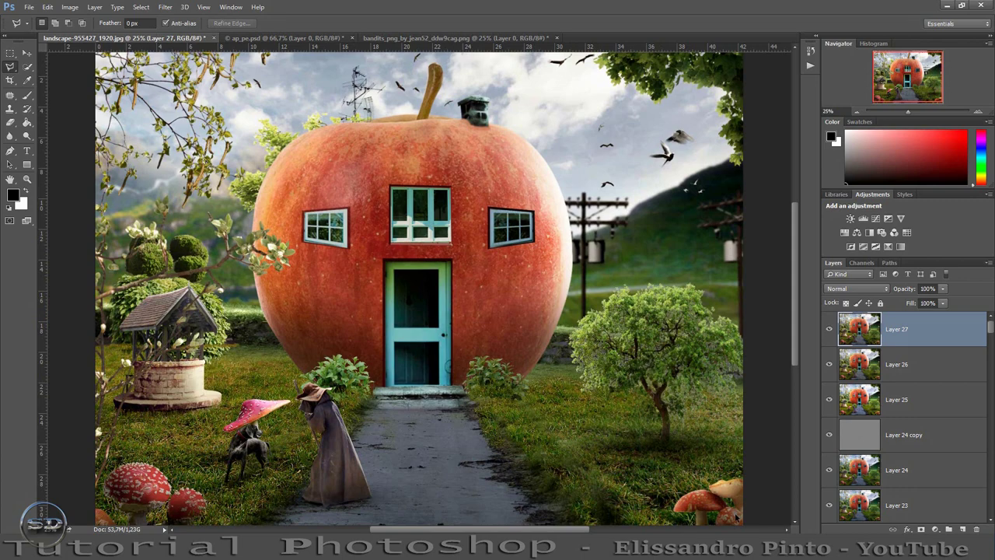
pyautogui.hotkey('ctrl', '-')
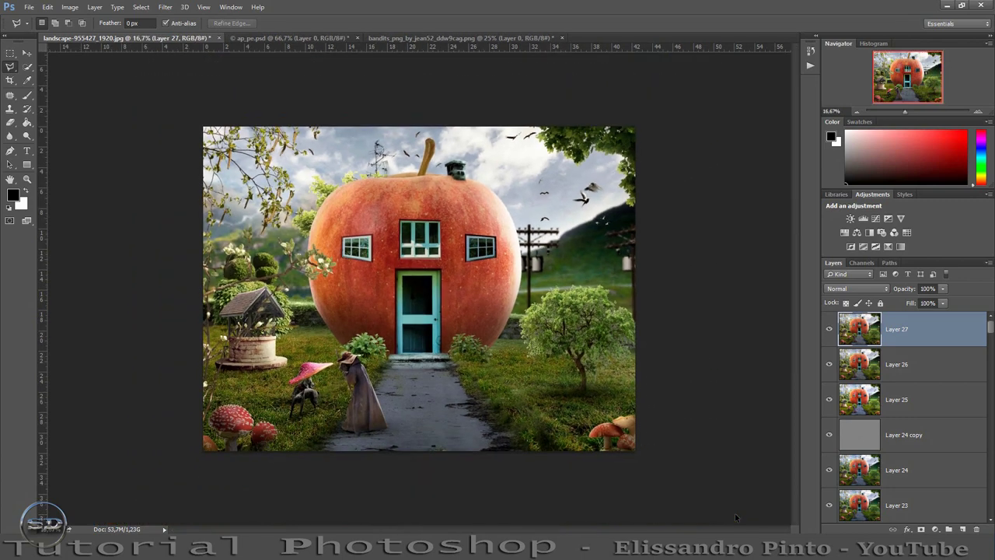
# Apply Color Efex Pro 4's Bi-Color User Defined filter to the merged layer
pyautogui.click(166, 8)
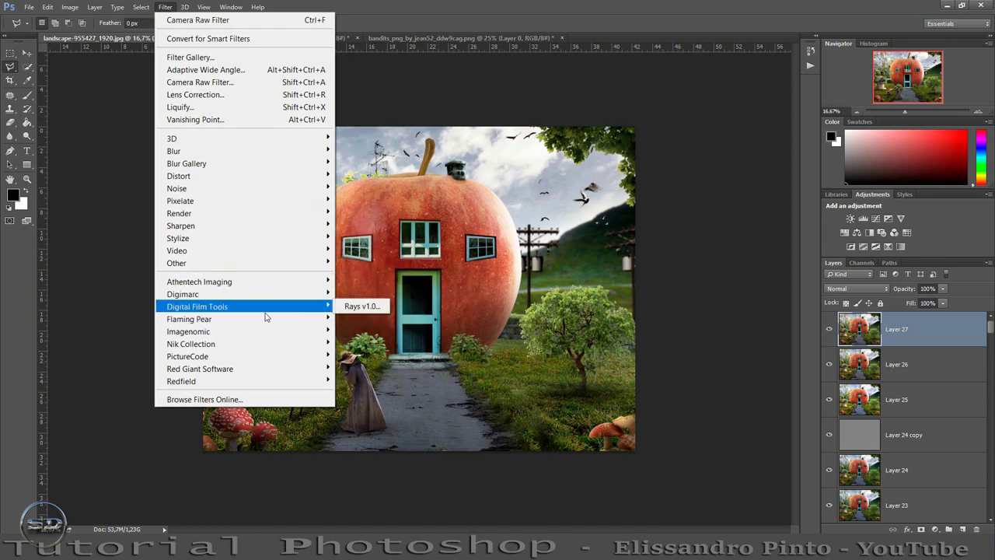
pyautogui.moveTo(190, 344)
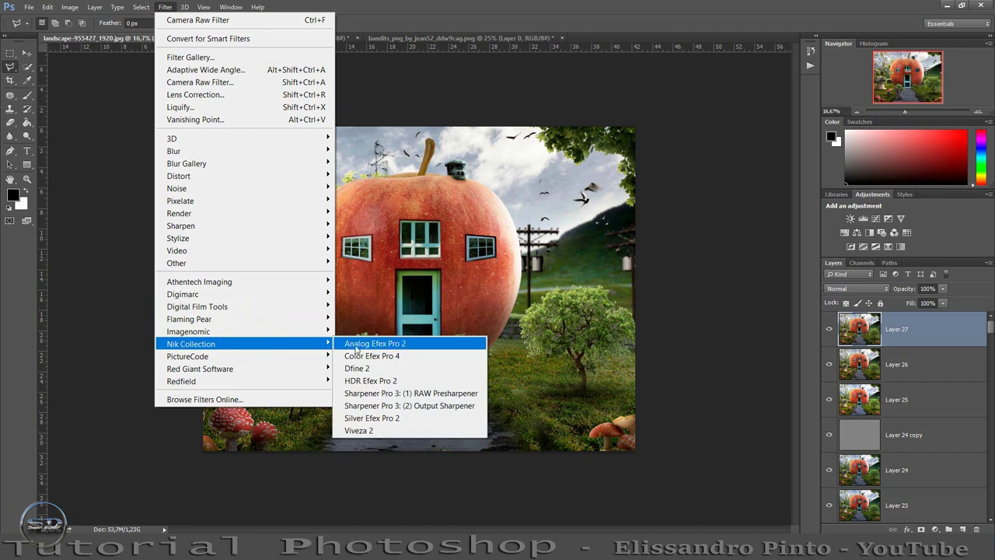
pyautogui.click(428, 355)
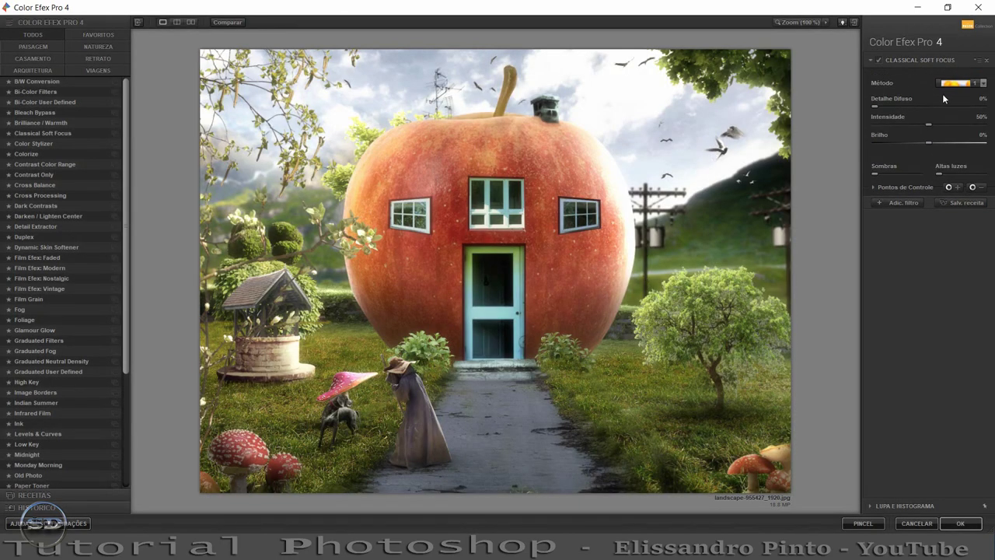
pyautogui.click(45, 103)
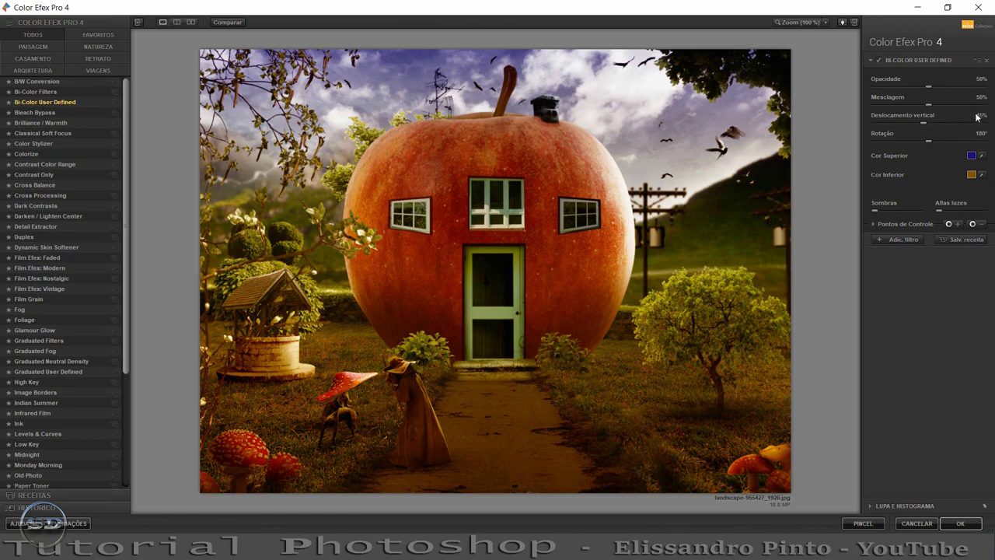
pyautogui.click(959, 523)
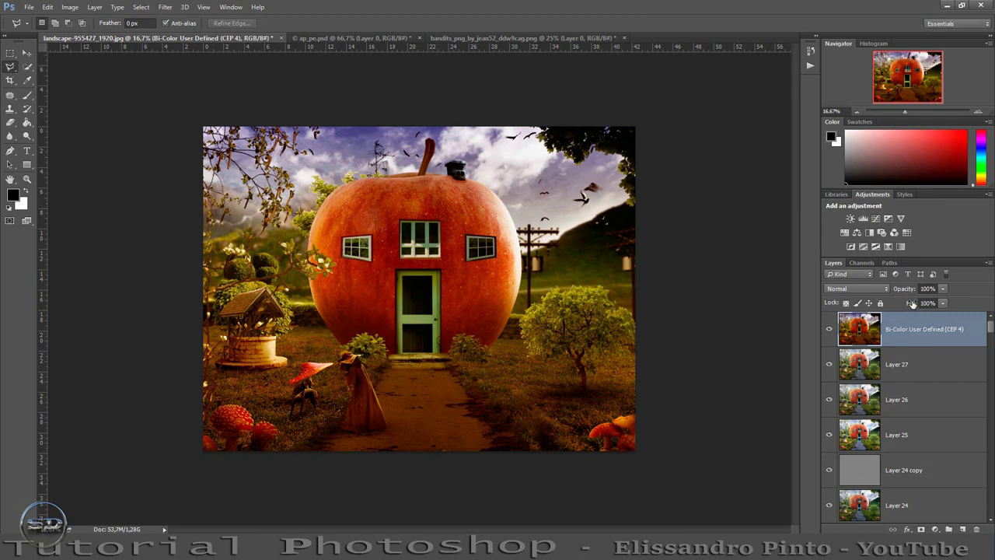
# Lower the Bi-Color grading layer's fill to 60% and compare the image with and without it
pyautogui.moveTo(913, 303); pyautogui.dragTo(892, 303)
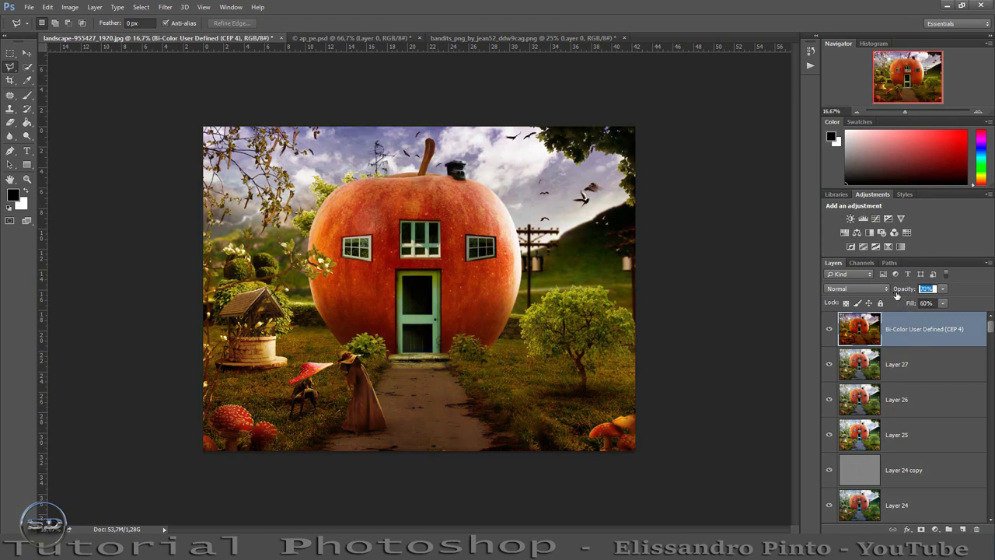
pyautogui.moveTo(915, 292); pyautogui.dragTo(889, 297)
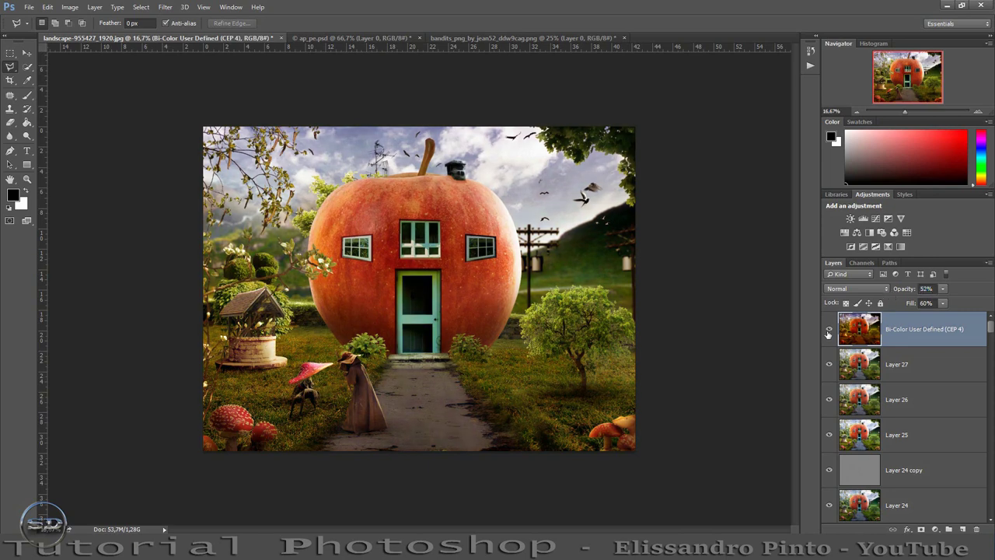
pyautogui.click(828, 330)
pyautogui.click(828, 331)
# Set the grade's opacity to 26%, check before/after, and stamp visible layers into Layer 28
pyautogui.moveTo(907, 291); pyautogui.dragTo(894, 292)
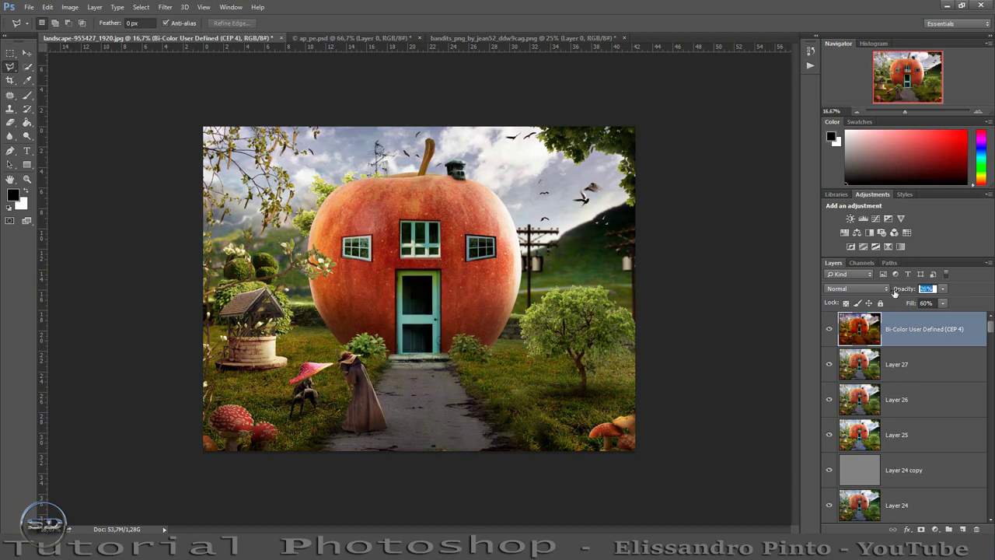
pyautogui.click(829, 331)
pyautogui.click(829, 329)
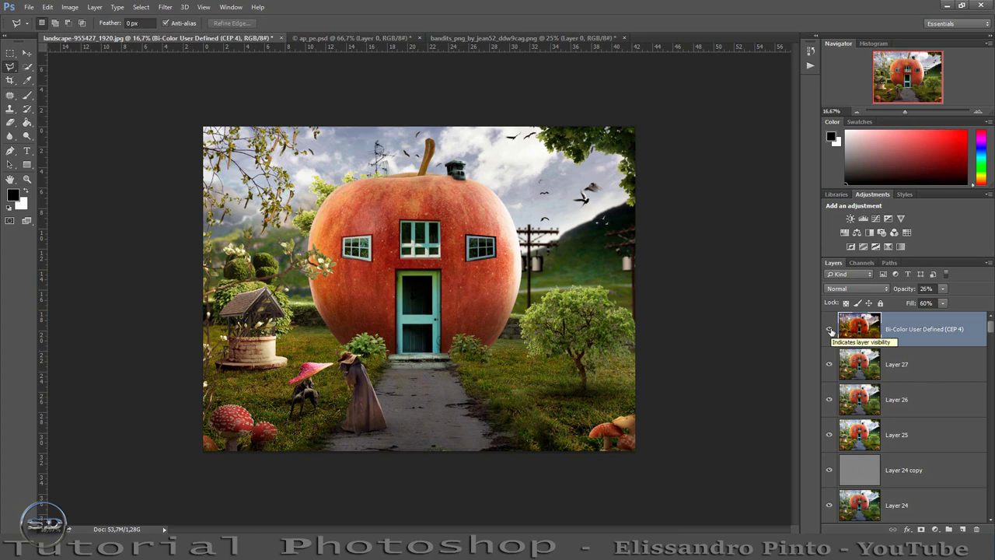
pyautogui.hotkey('ctrl', 'shift', 'alt', 'e')
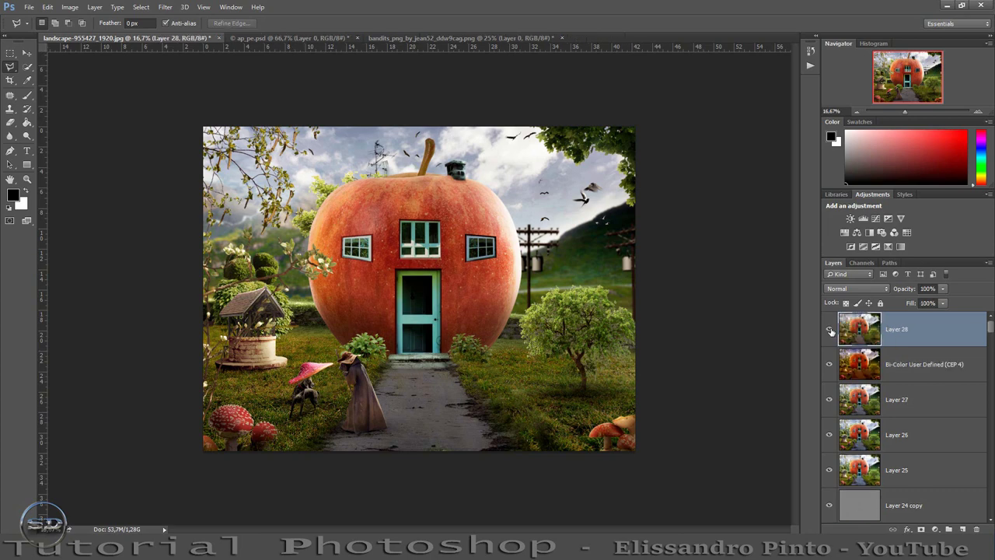
pyautogui.click(165, 7)
pyautogui.moveTo(183, 294)
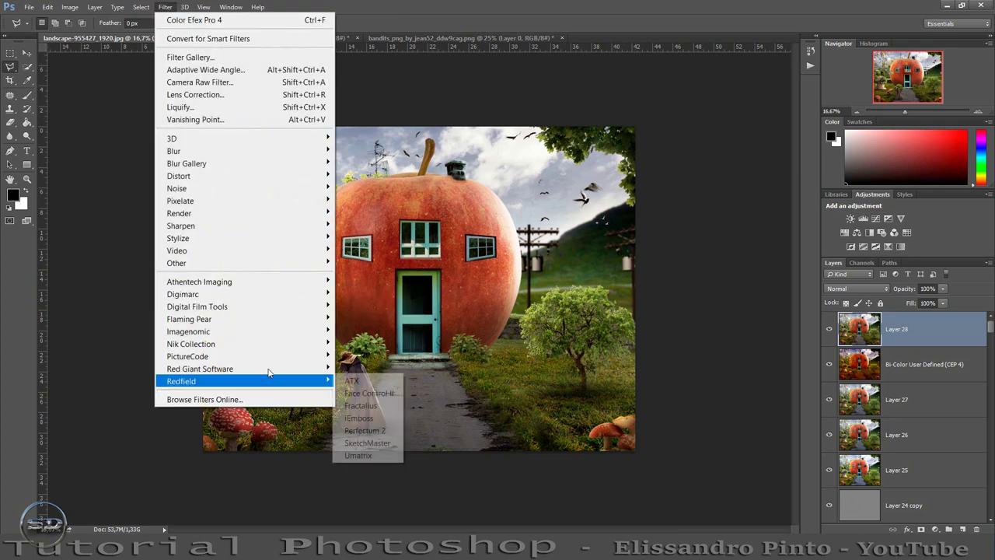
pyautogui.moveTo(191, 343)
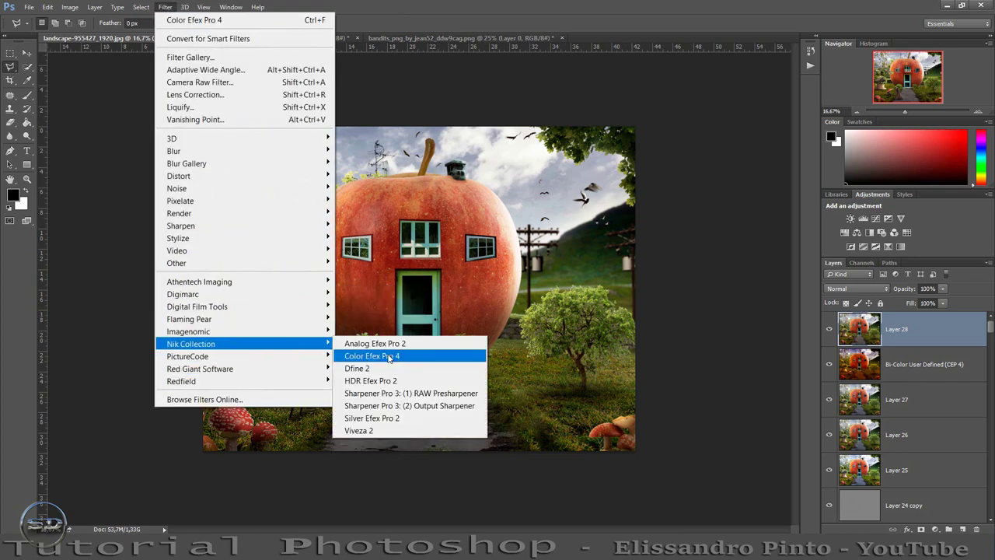
# Launch Color Efex Pro 4 on Layer 28 and select the Bi-Color Filters effect
pyautogui.click(393, 355)
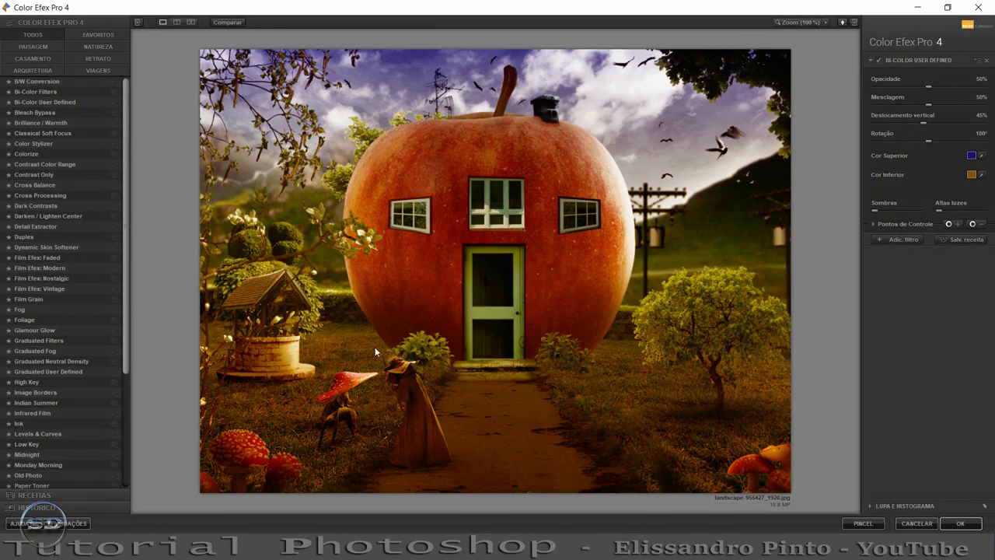
pyautogui.click(34, 94)
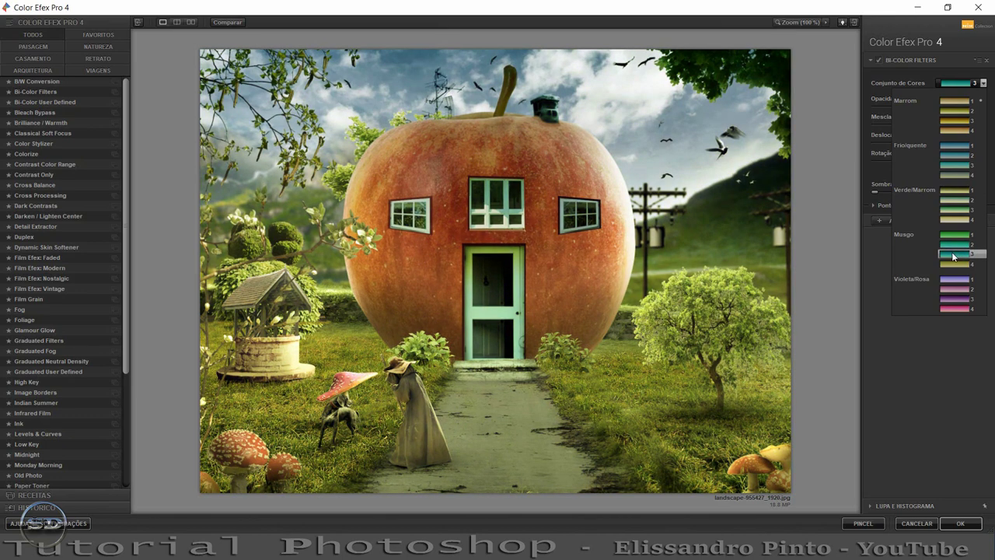
# Apply Bi-Color Filters with the Musgo 3 colour set at reduced opacity
pyautogui.click(955, 256)
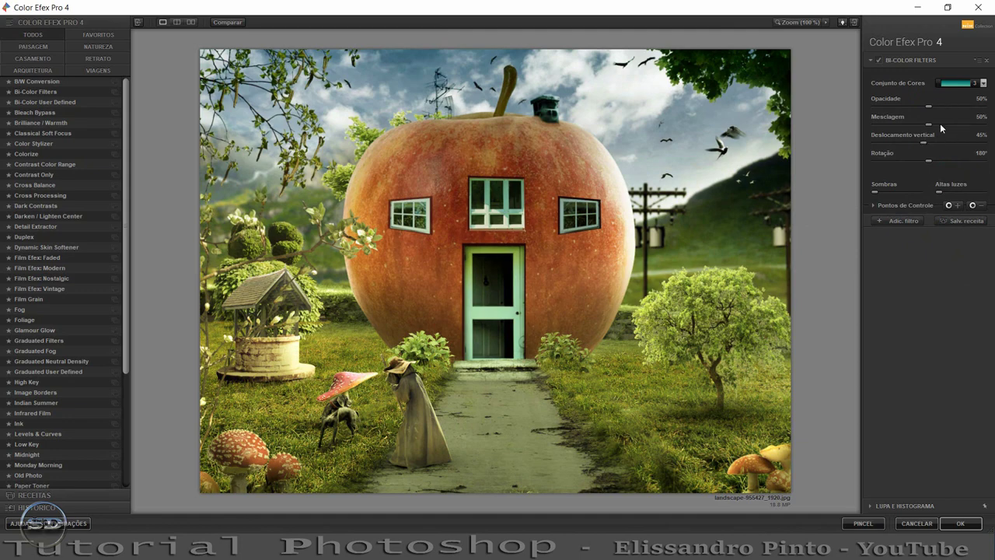
pyautogui.moveTo(931, 105)
pyautogui.mouseDown()
pyautogui.moveTo(953, 104)
pyautogui.moveTo(887, 119)
pyautogui.mouseUp()
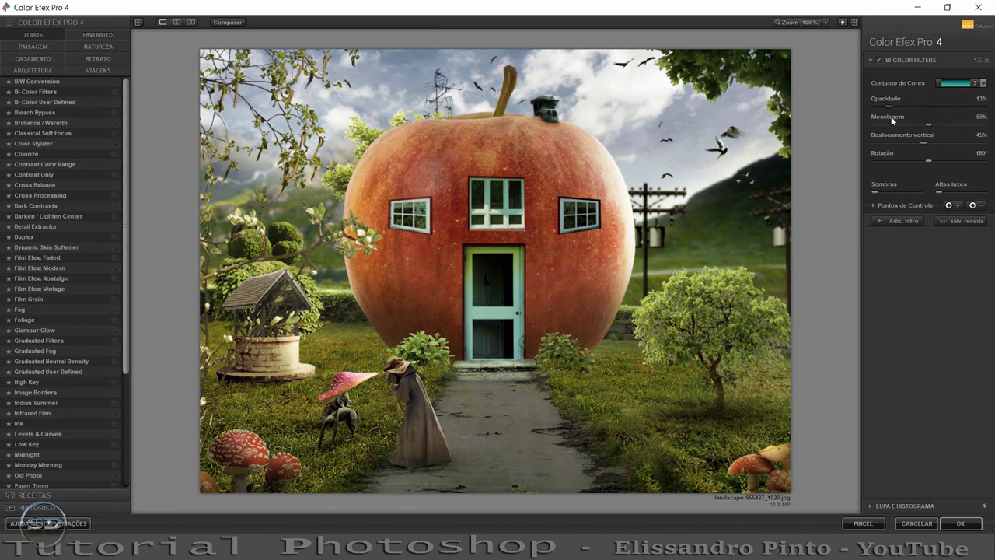
pyautogui.click(962, 524)
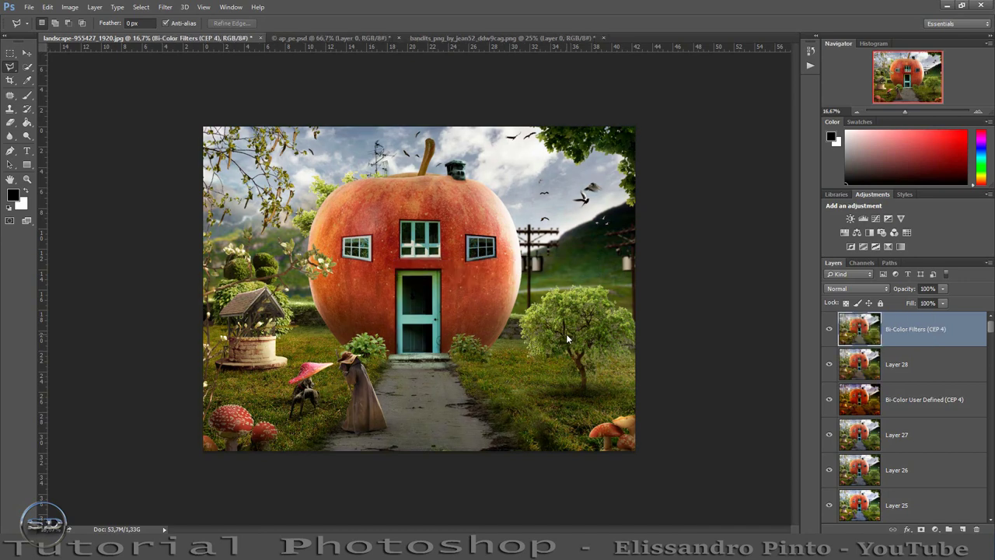
# Blend the Bi-Color Filters layer in Overlay at 67% opacity and compare it on and off
pyautogui.click(871, 288)
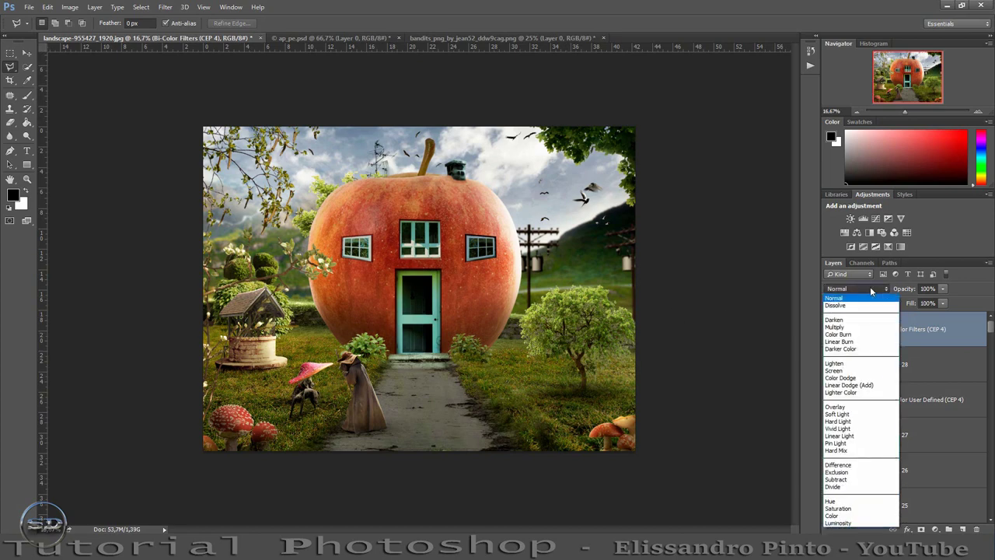
pyautogui.click(832, 407)
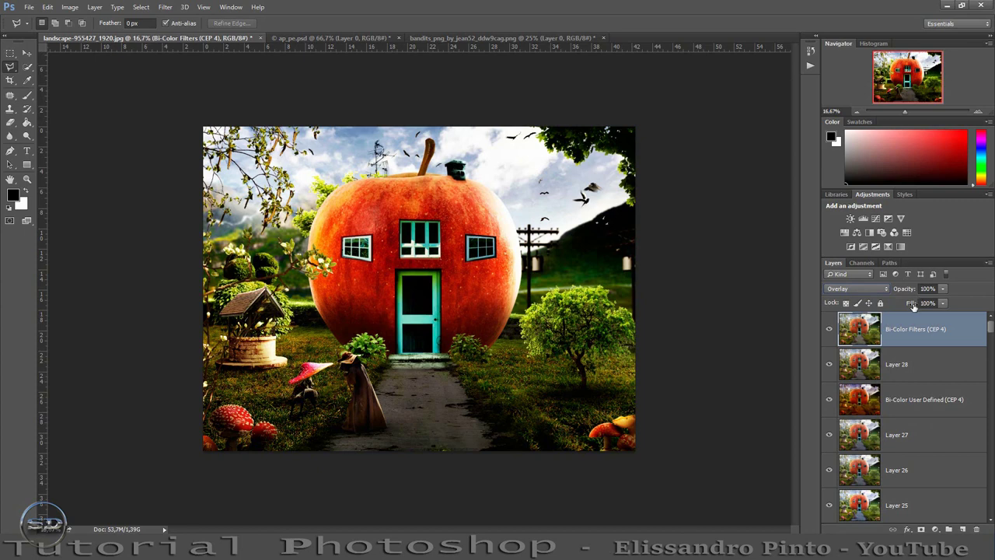
pyautogui.moveTo(910, 303)
pyautogui.mouseDown()
pyautogui.moveTo(876, 305)
pyautogui.moveTo(891, 293)
pyautogui.mouseUp()
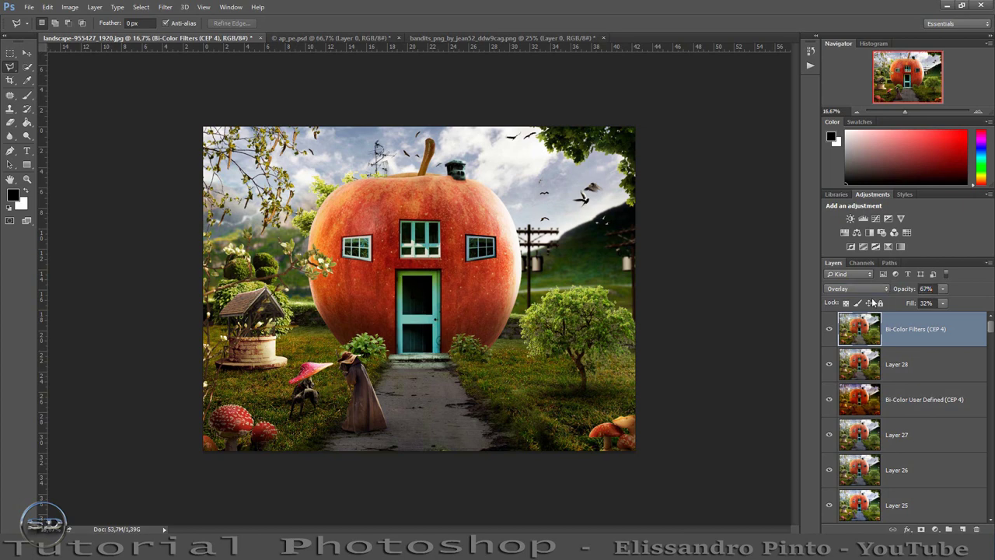
pyautogui.click(830, 330)
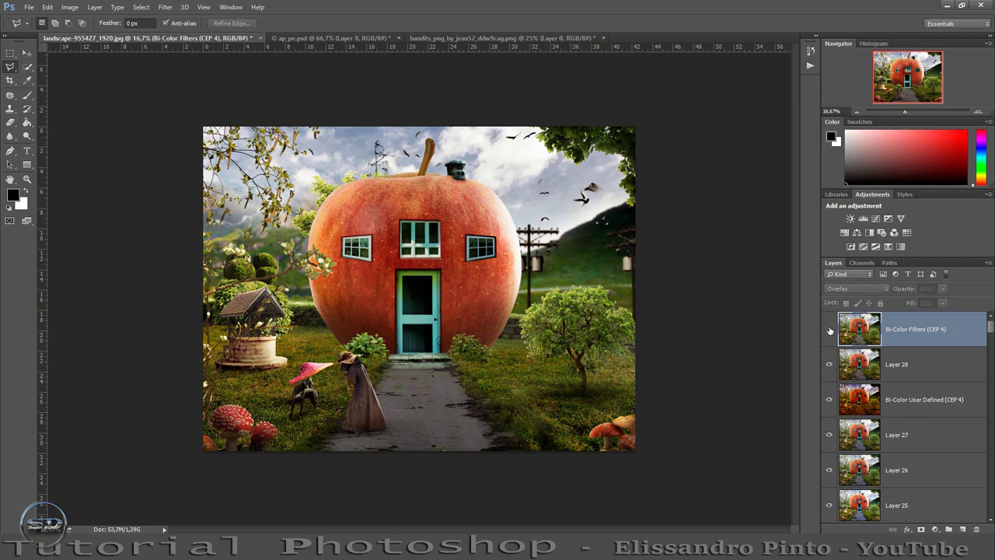
pyautogui.click(830, 329)
pyautogui.click(829, 330)
pyautogui.click(830, 329)
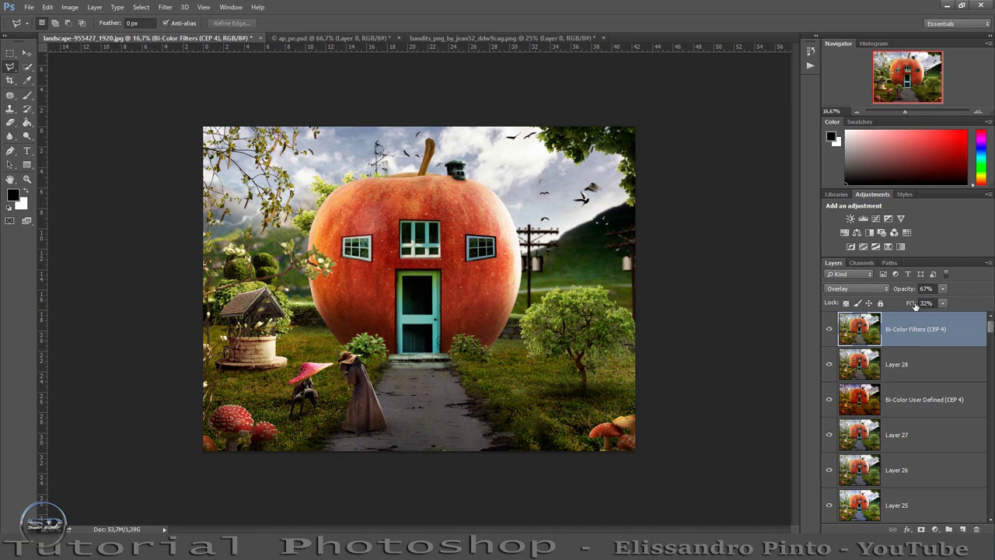
# Lower the layer's fill to 26%, recheck before/after, and stamp visible layers into Layer 29
pyautogui.moveTo(915, 305); pyautogui.dragTo(801, 355)
pyautogui.click(830, 330)
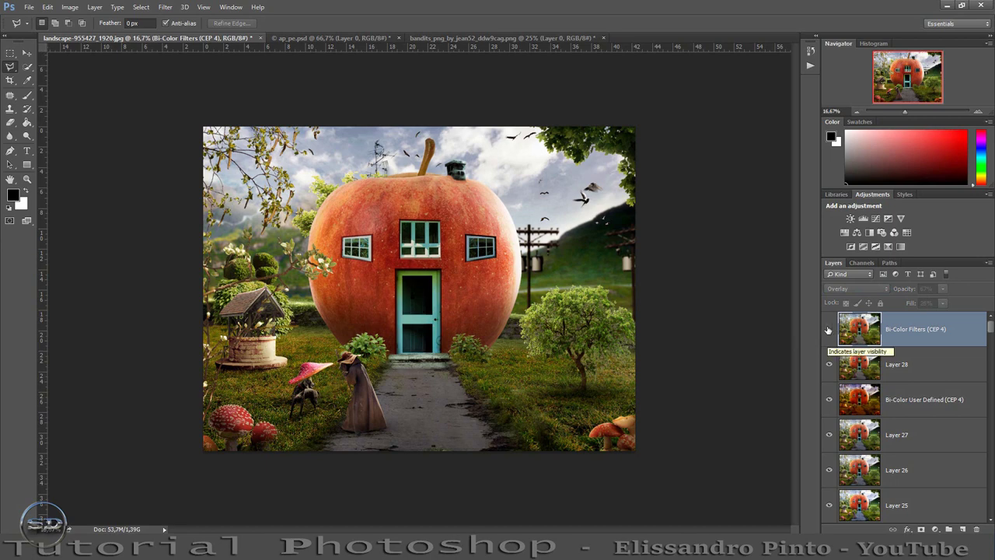
pyautogui.click(829, 330)
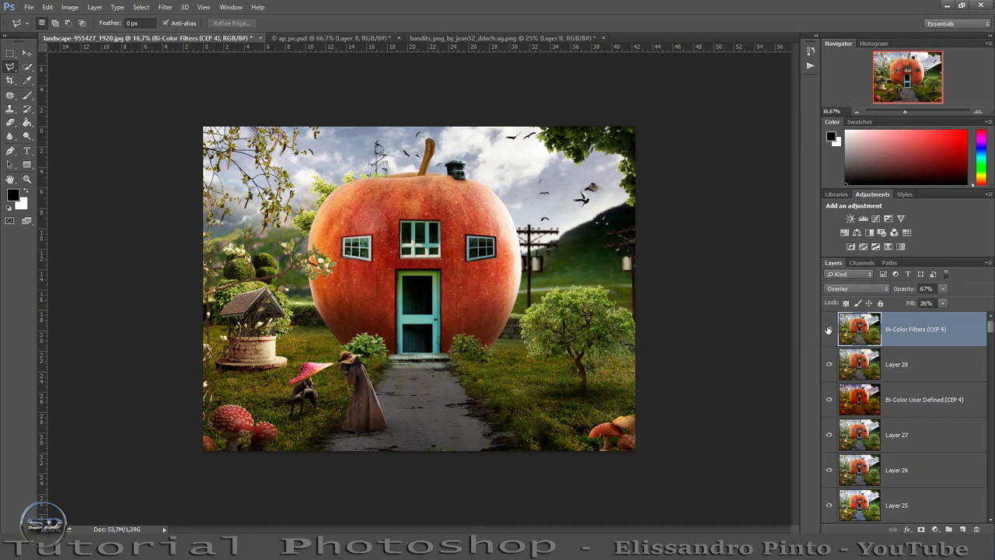
pyautogui.hotkey('ctrl', 'shift', 'alt', 'e')
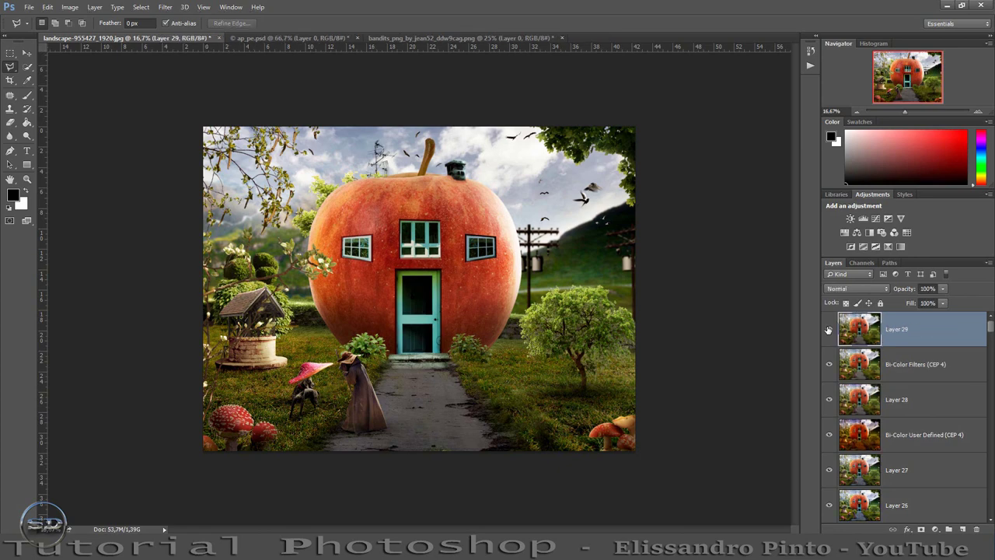
# Launch Color Efex Pro 4 on the merged image and preview Contrast Color Range and Colorize
pyautogui.click(163, 8)
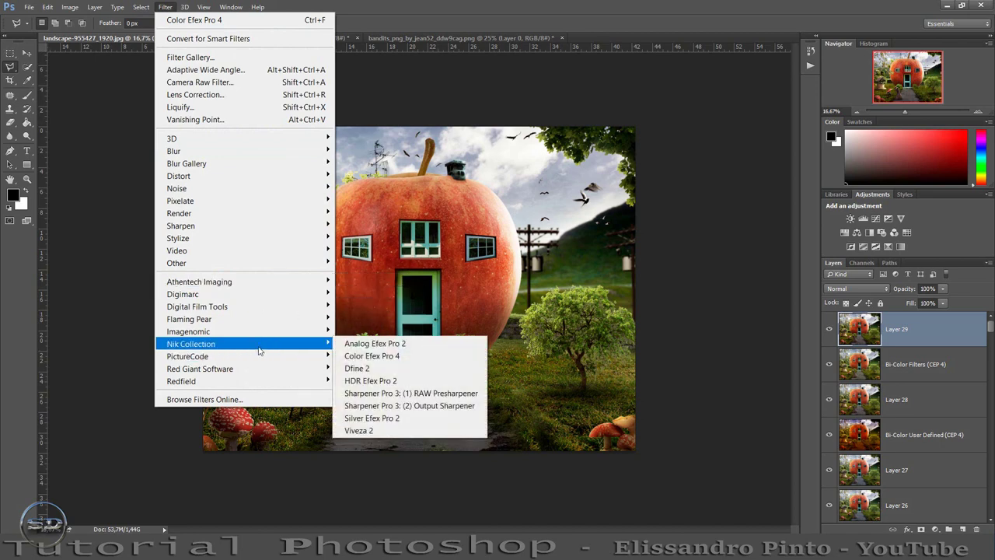
pyautogui.moveTo(191, 344)
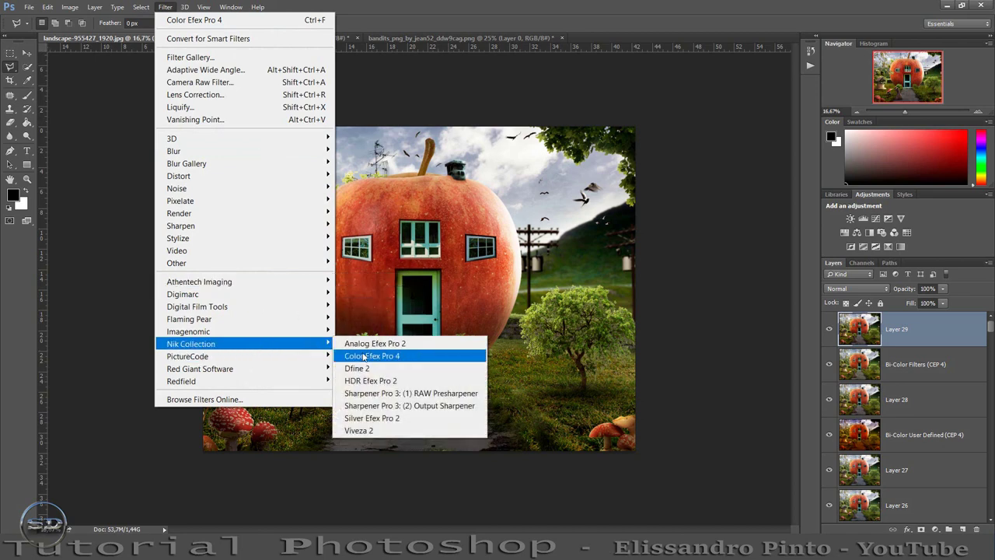
pyautogui.click(364, 357)
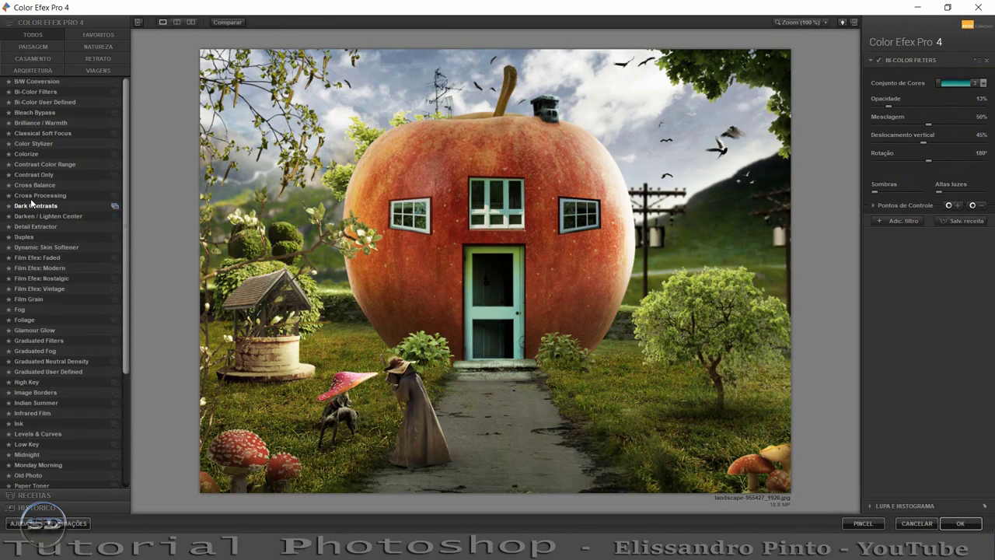
pyautogui.click(41, 164)
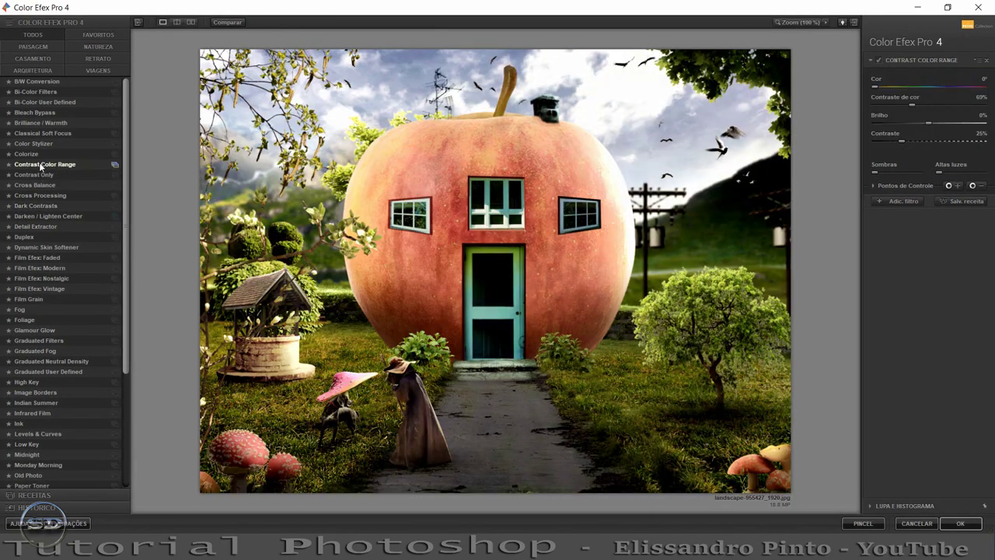
pyautogui.click(35, 153)
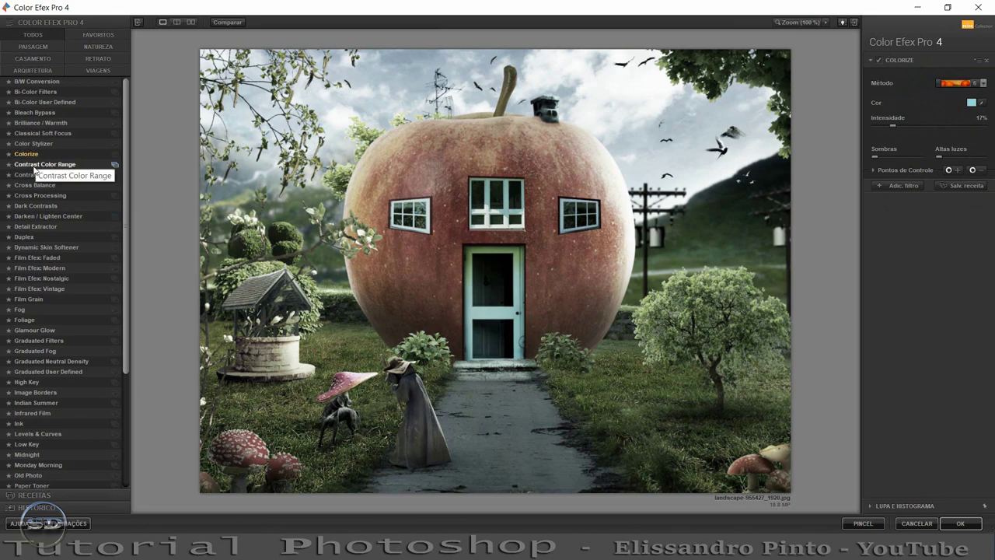
# Choose Cross Balance over Contrast Only and set its preset to Tungsten To Daylight (1)
pyautogui.click(34, 175)
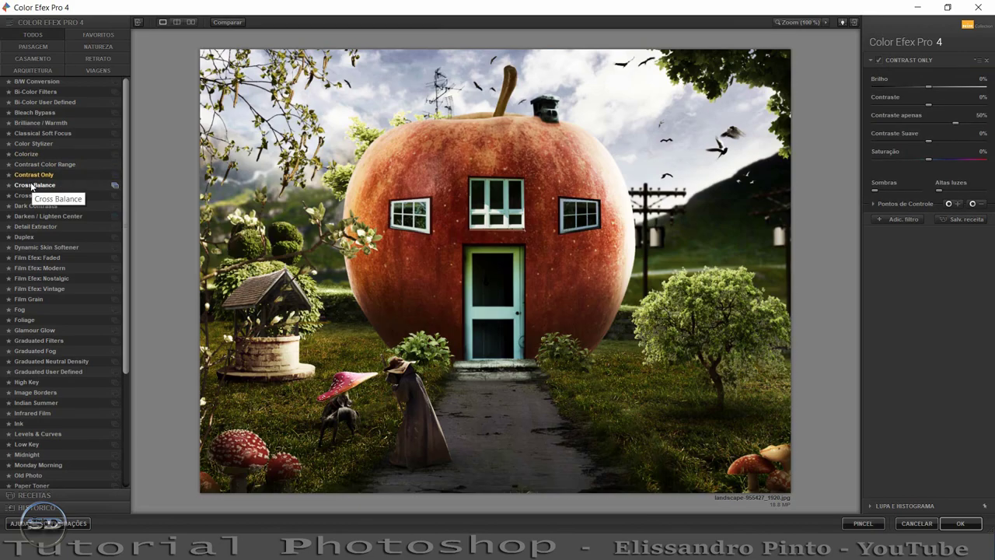
pyautogui.click(31, 187)
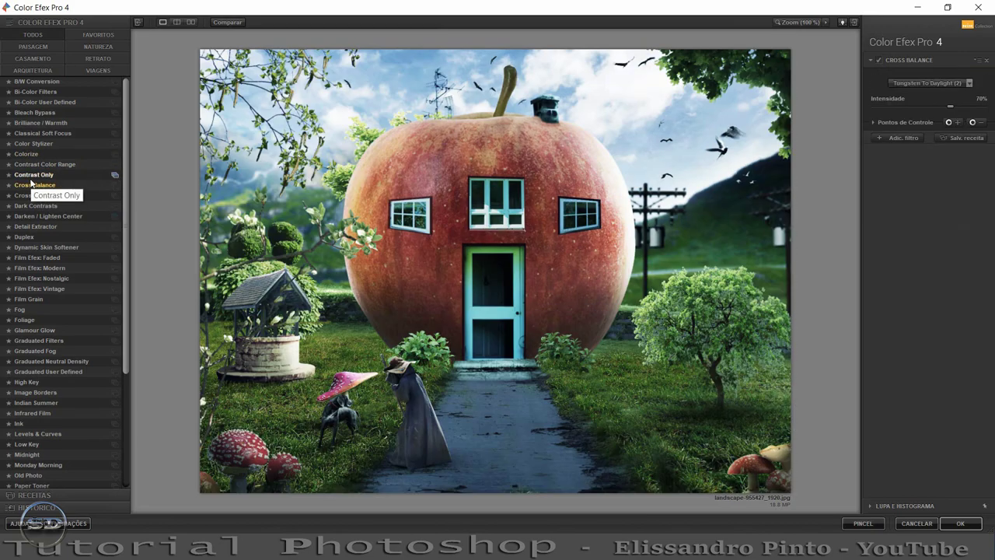
pyautogui.click(32, 175)
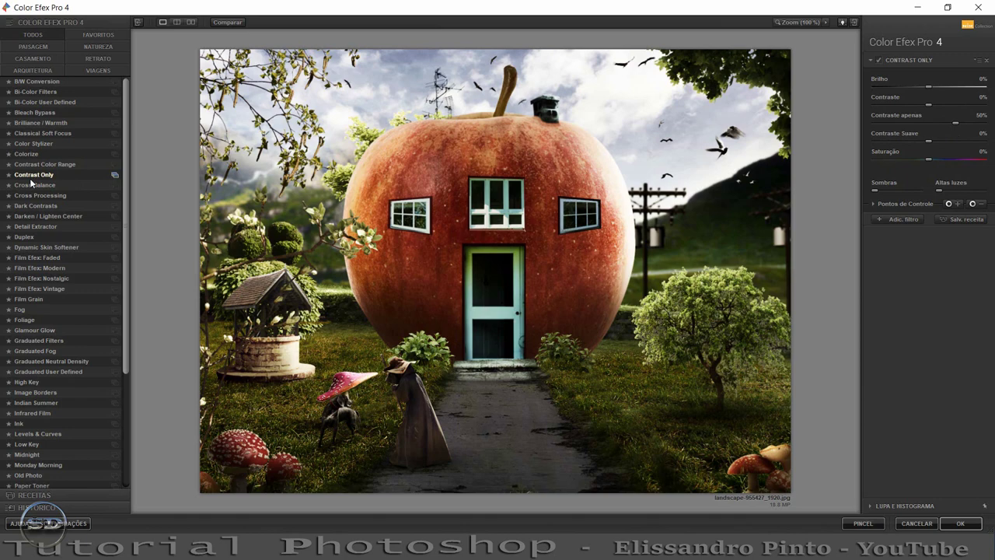
pyautogui.click(30, 187)
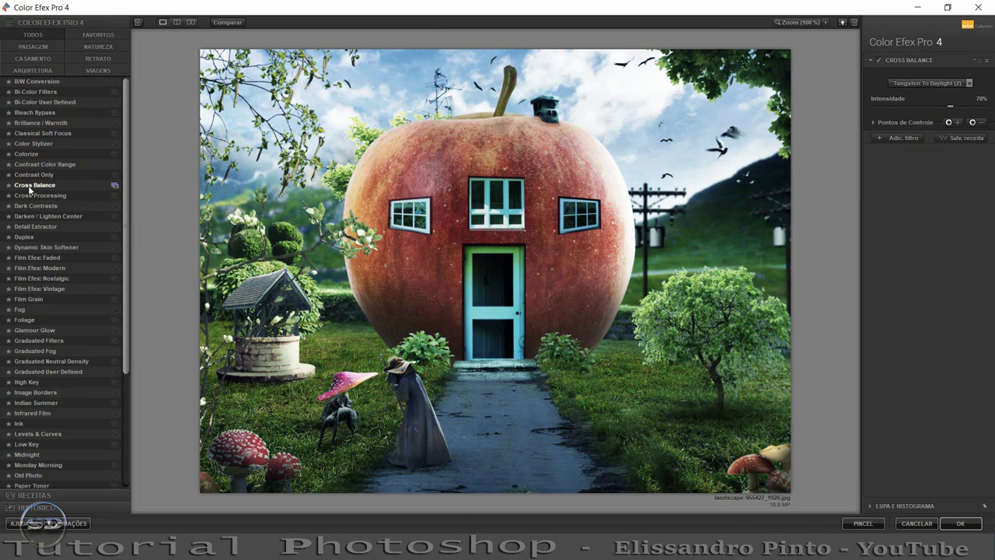
pyautogui.click(929, 84)
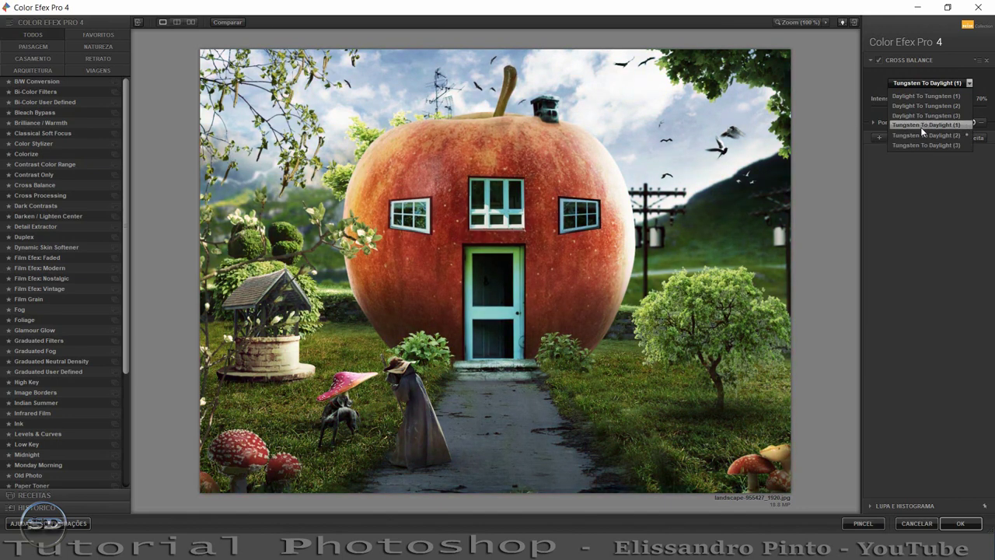
pyautogui.click(922, 128)
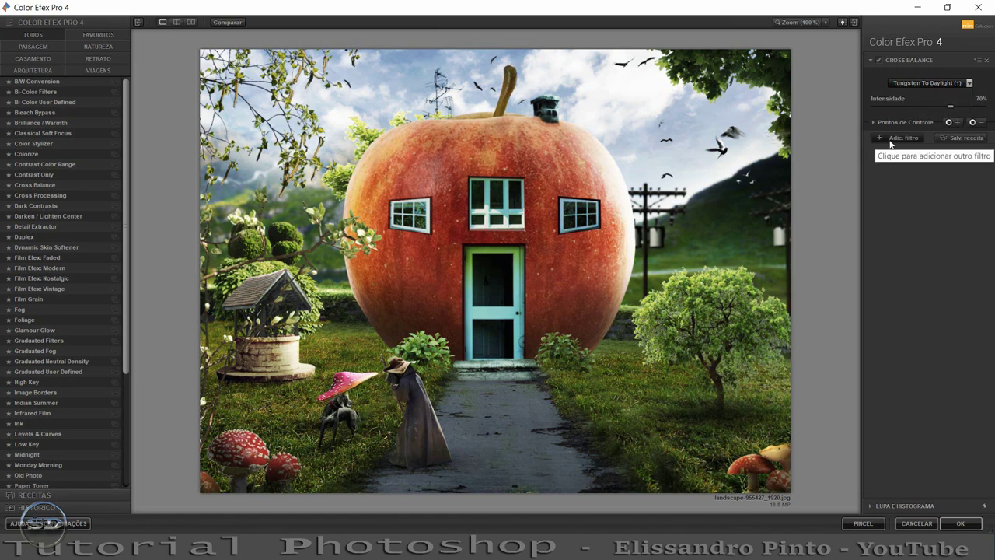
# Add a second filter, trying Cross Processing, Dark Contrasts, Detail Extractor, Duplex, before settling on Contrast Only
pyautogui.click(890, 140)
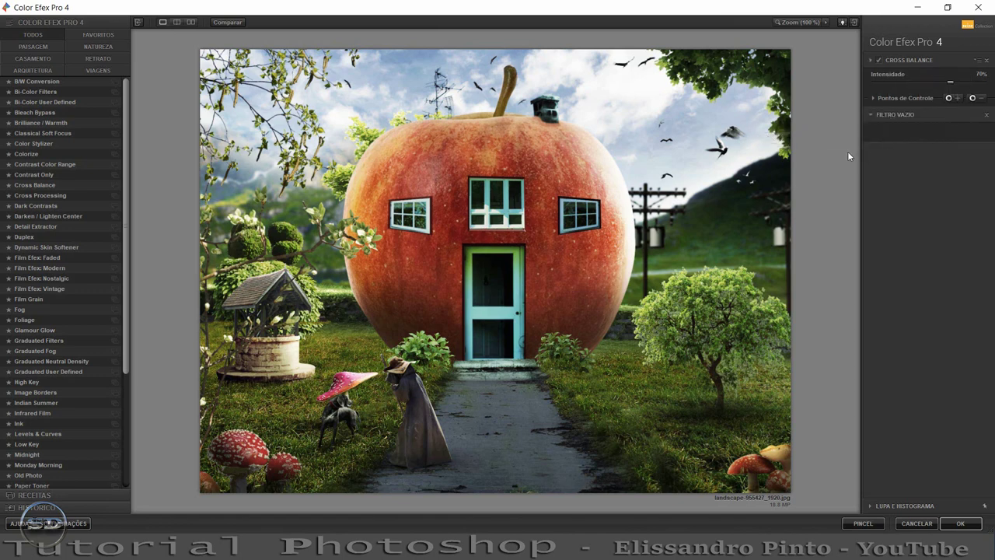
pyautogui.click(25, 198)
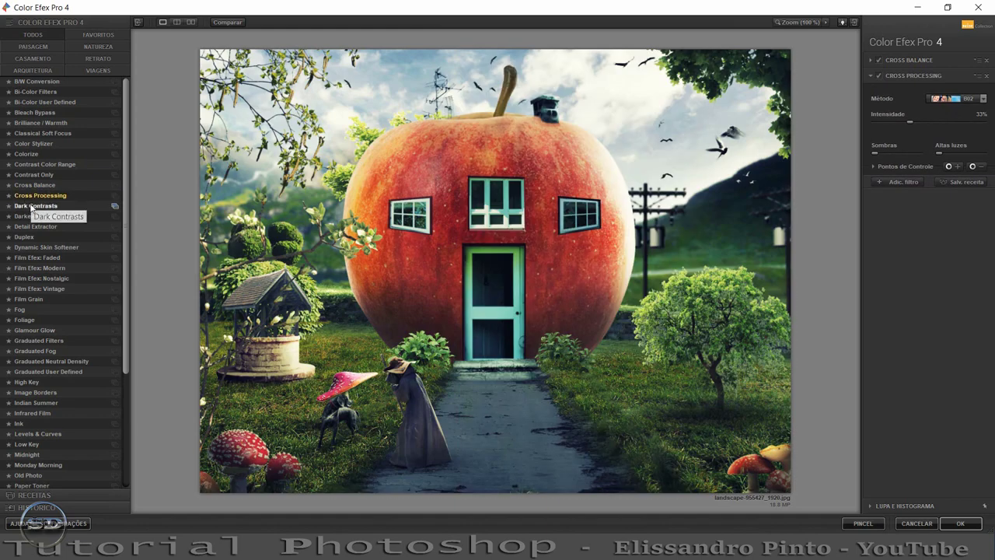
pyautogui.click(29, 207)
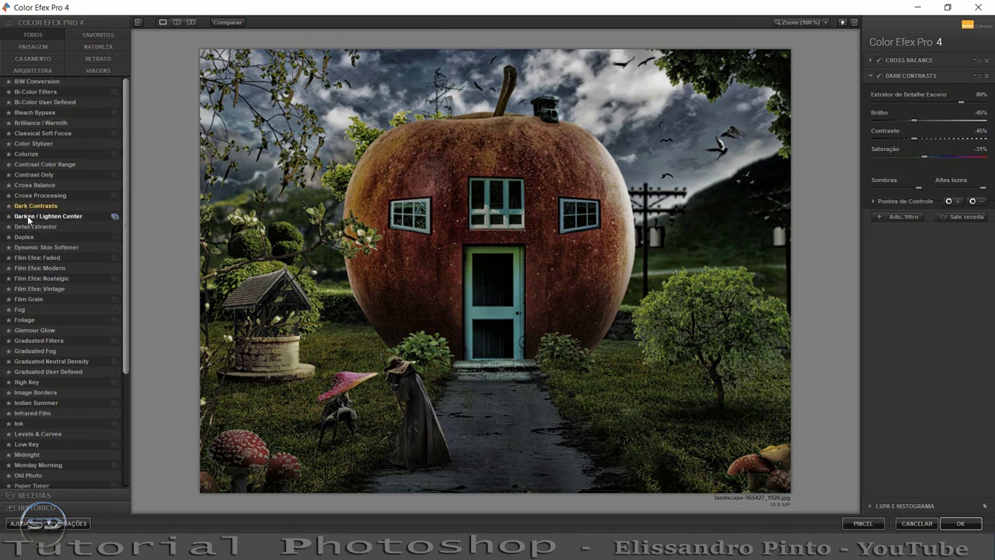
pyautogui.click(28, 217)
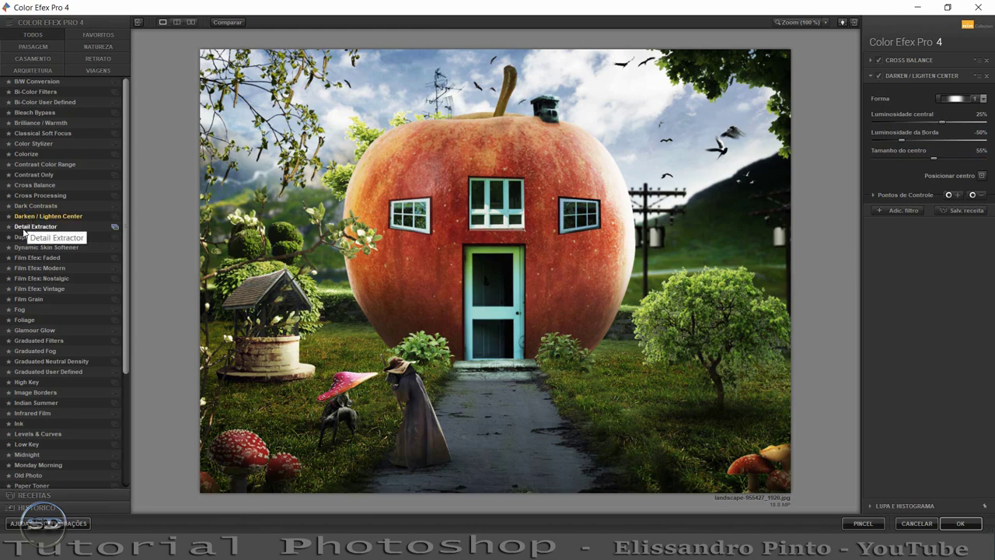
pyautogui.click(24, 227)
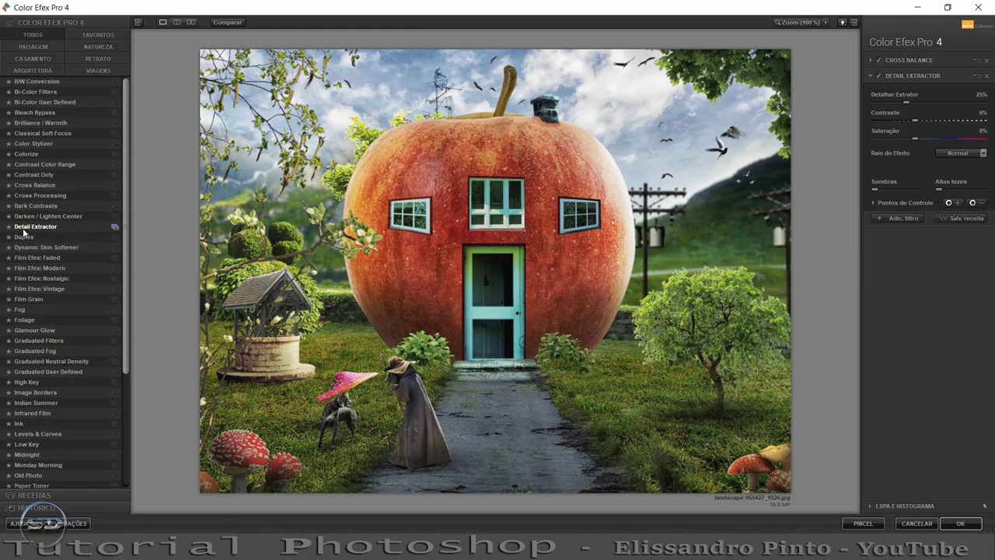
pyautogui.click(24, 237)
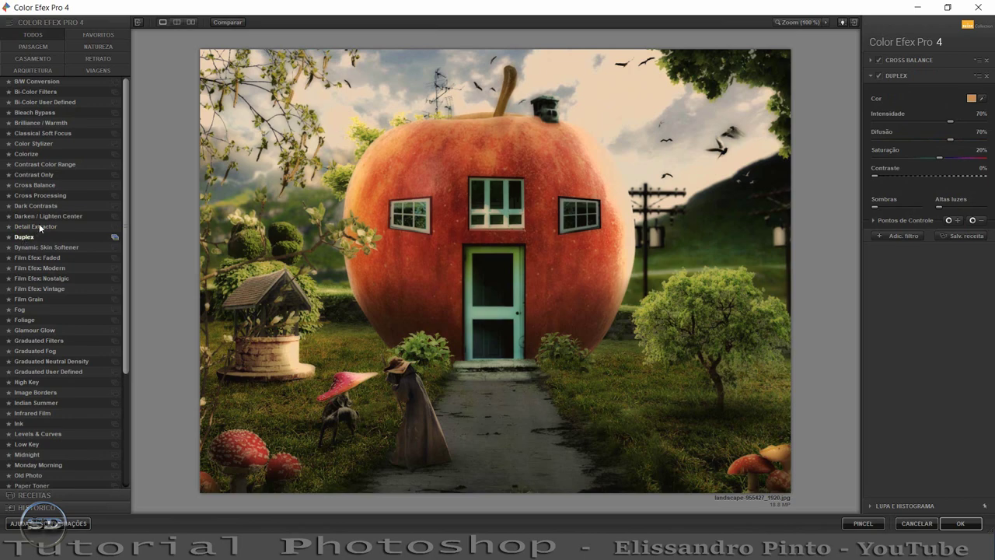
pyautogui.click(35, 199)
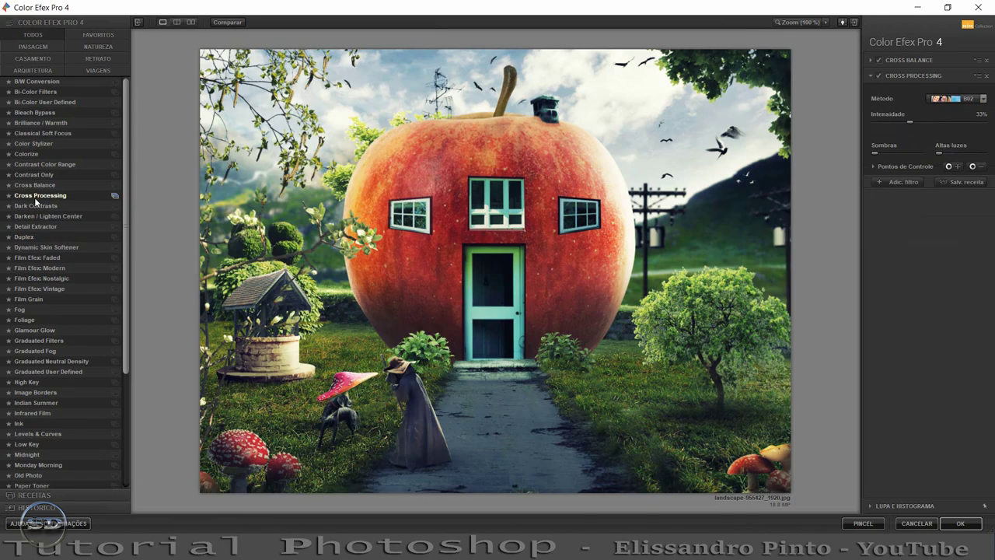
pyautogui.click(33, 188)
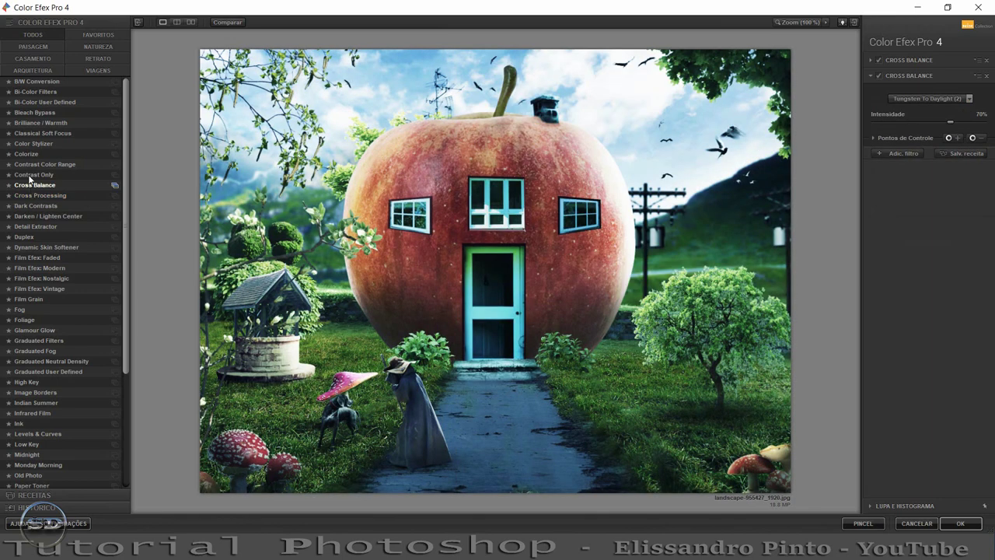
pyautogui.click(28, 175)
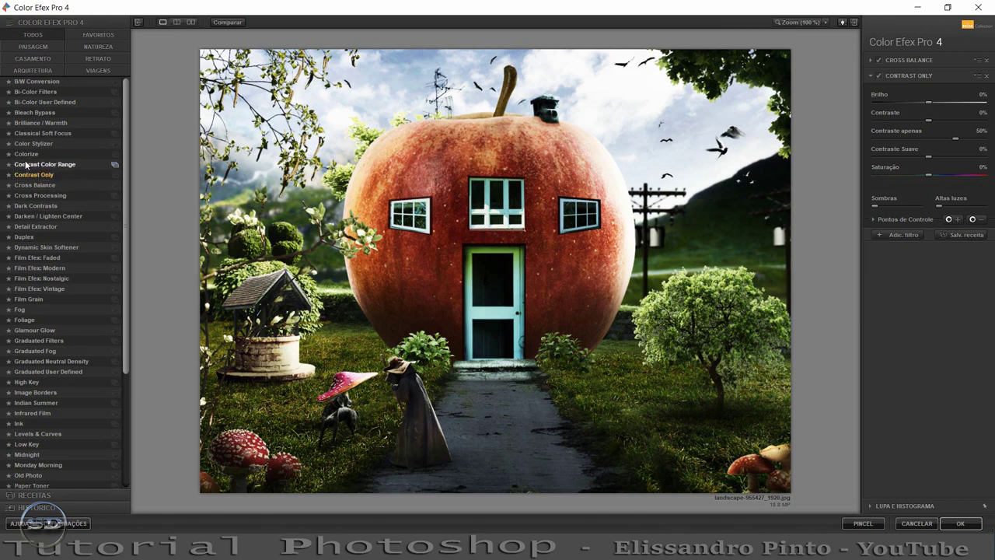
# Try Contrast Color Range, Colorize, Color Stylizer, Classical Soft Focus, then pick Brilliance / Warmth
pyautogui.click(26, 164)
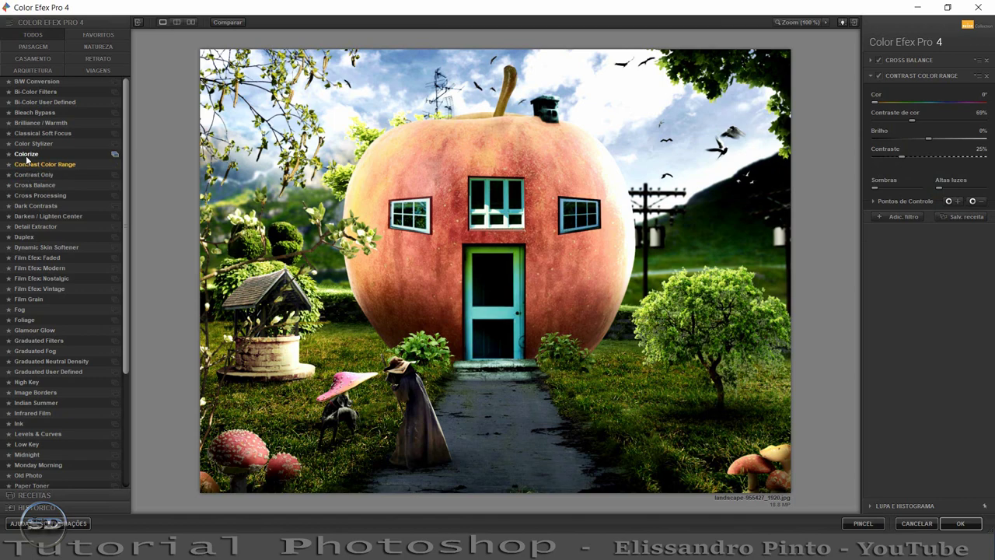
pyautogui.click(27, 156)
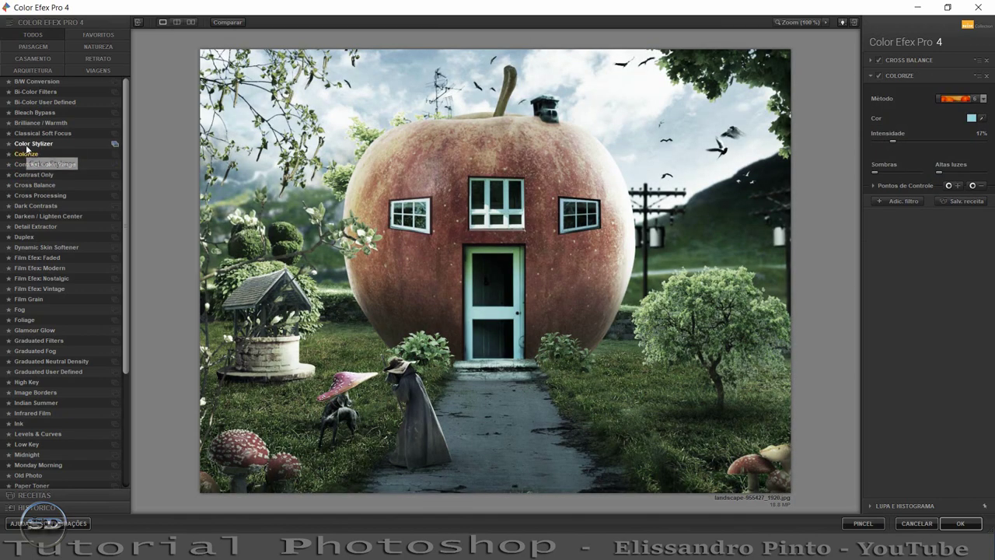
pyautogui.click(28, 145)
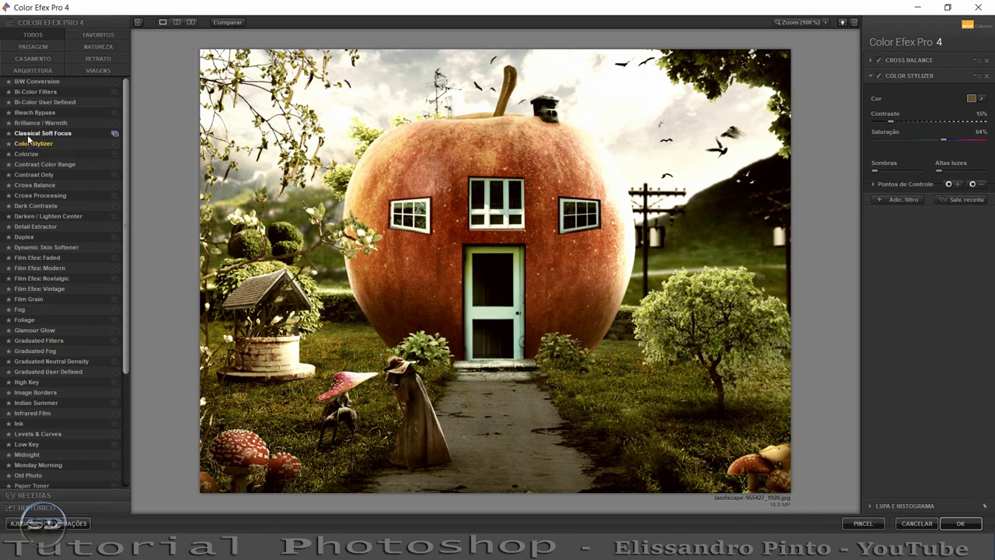
pyautogui.click(29, 134)
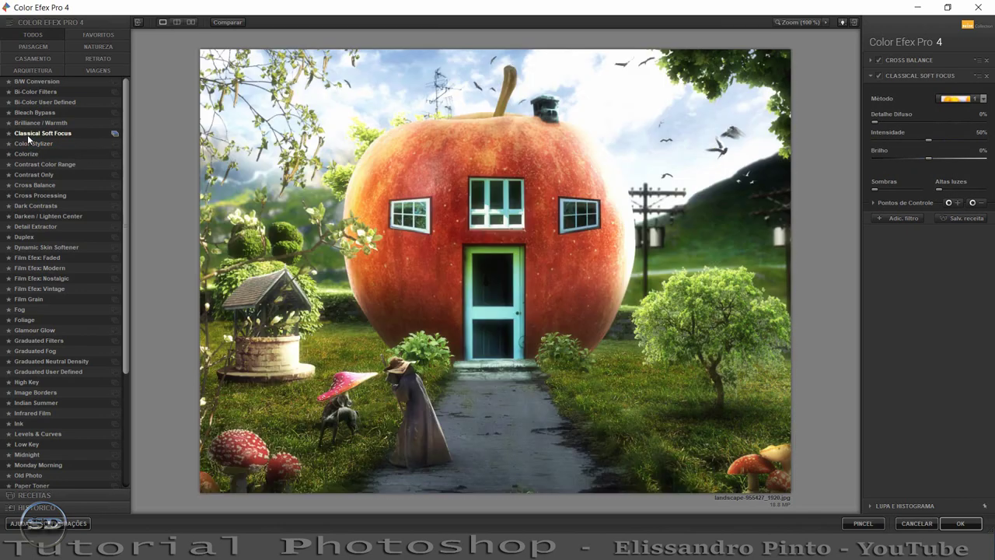
pyautogui.click(30, 123)
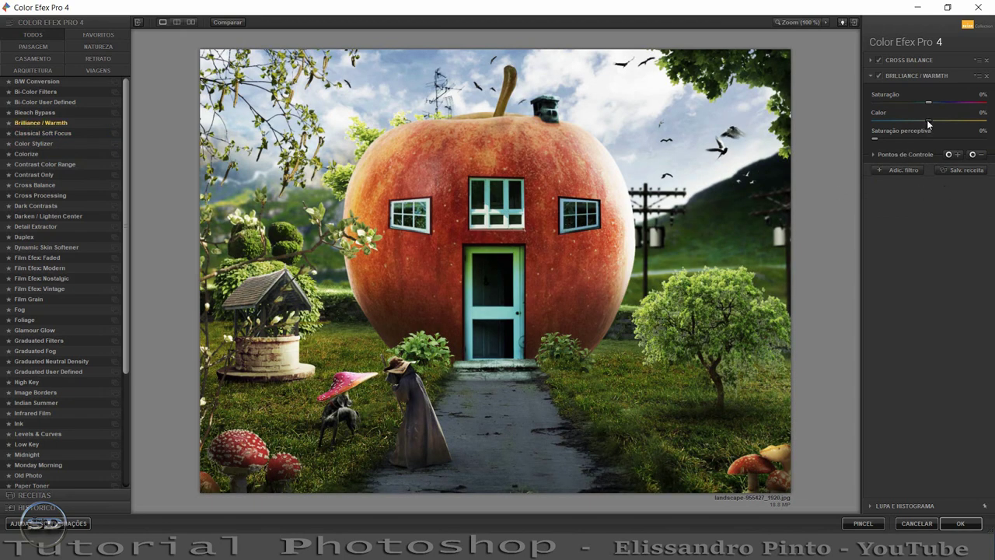
# Raise warmth to 57%, fine-tune saturation, and apply the stacked filters to the document
pyautogui.moveTo(928, 120)
pyautogui.mouseDown()
pyautogui.moveTo(894, 122)
pyautogui.moveTo(959, 124)
pyautogui.mouseUp()
pyautogui.moveTo(903, 104); pyautogui.dragTo(936, 104)
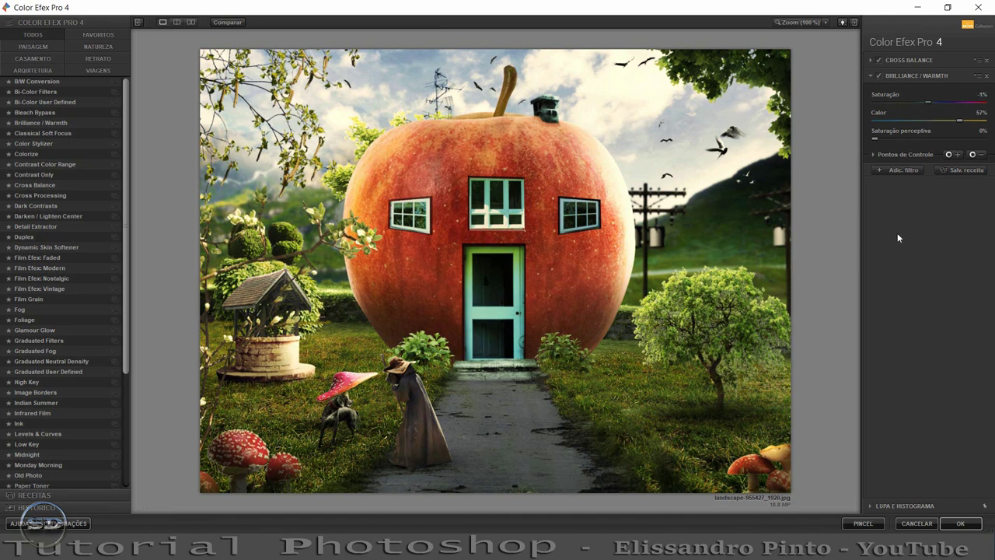
pyautogui.click(961, 523)
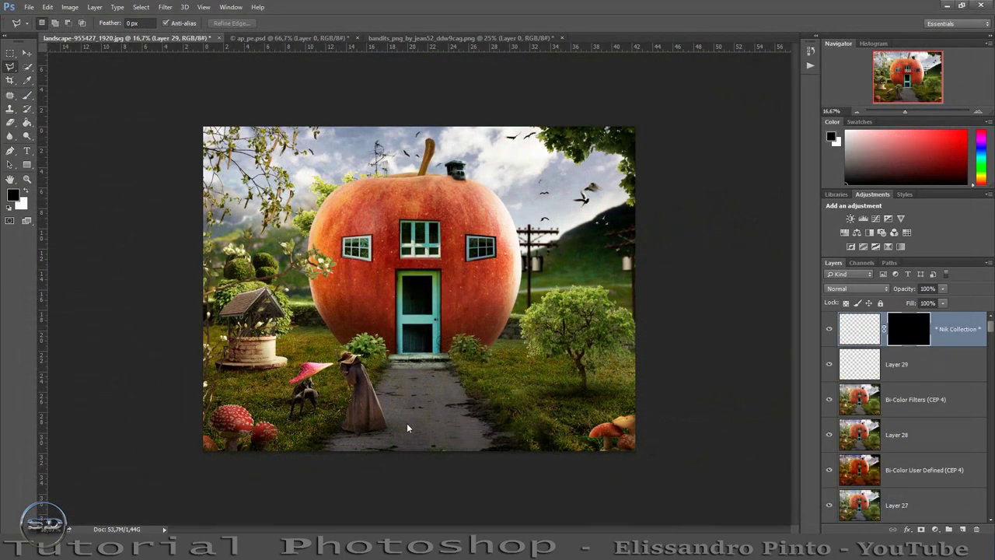
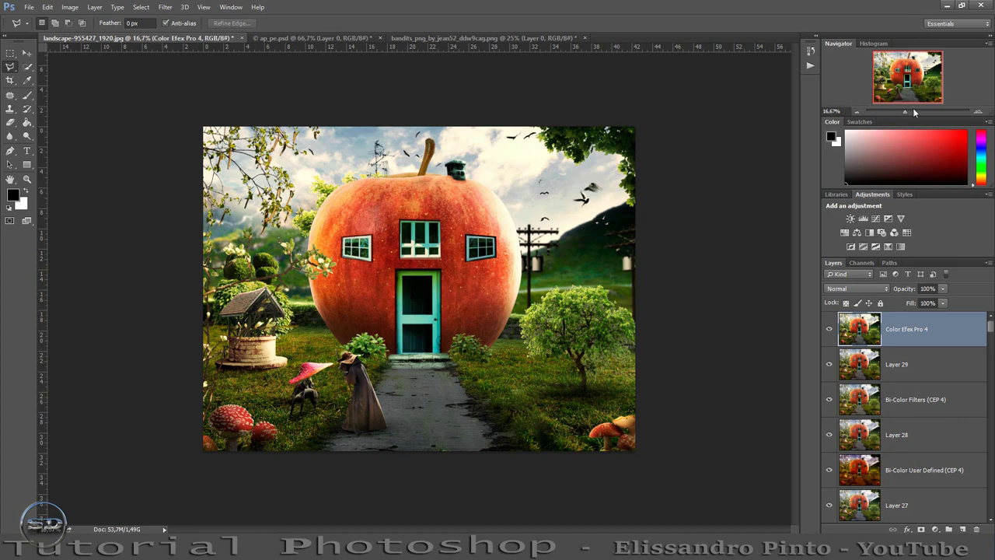
# Compare the Color Efex Pro 4 layer on and off, then set Fill 80% and Opacity 76%
pyautogui.moveTo(914, 110); pyautogui.dragTo(913, 114)
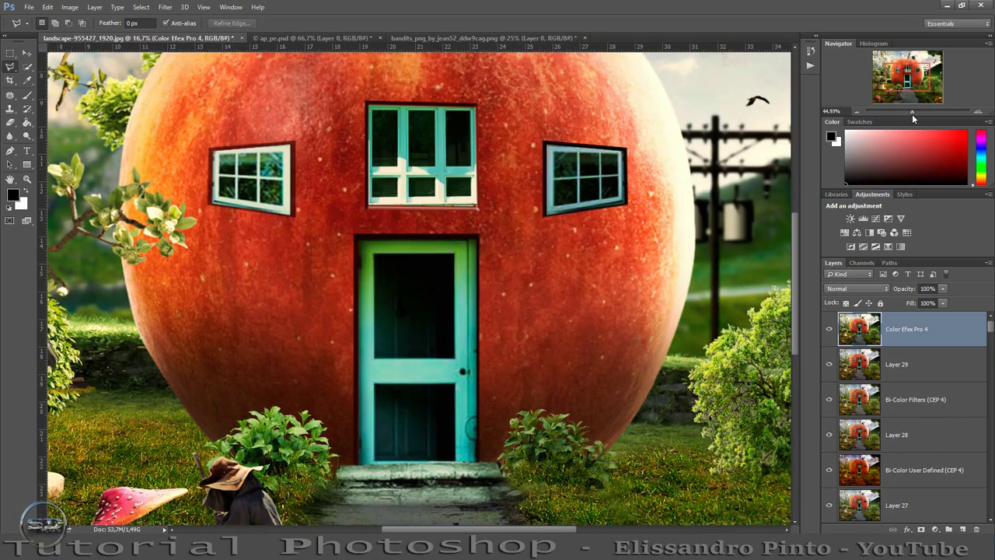
pyautogui.moveTo(912, 114); pyautogui.dragTo(906, 116)
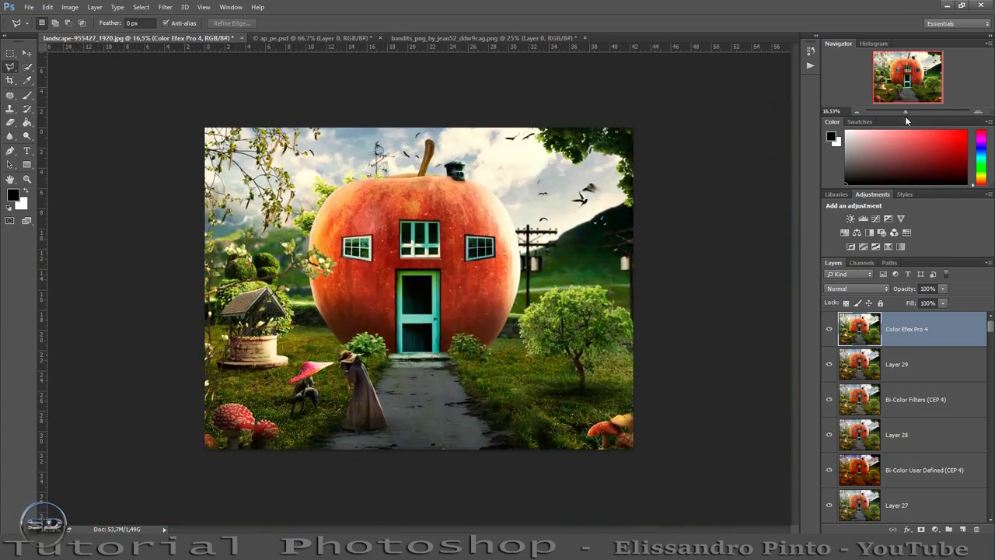
pyautogui.click(830, 331)
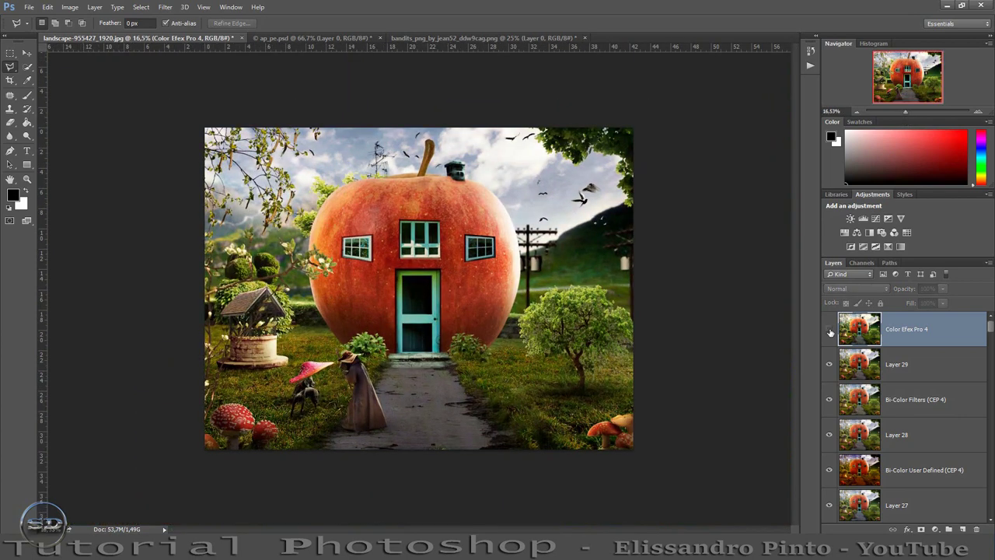
pyautogui.click(830, 330)
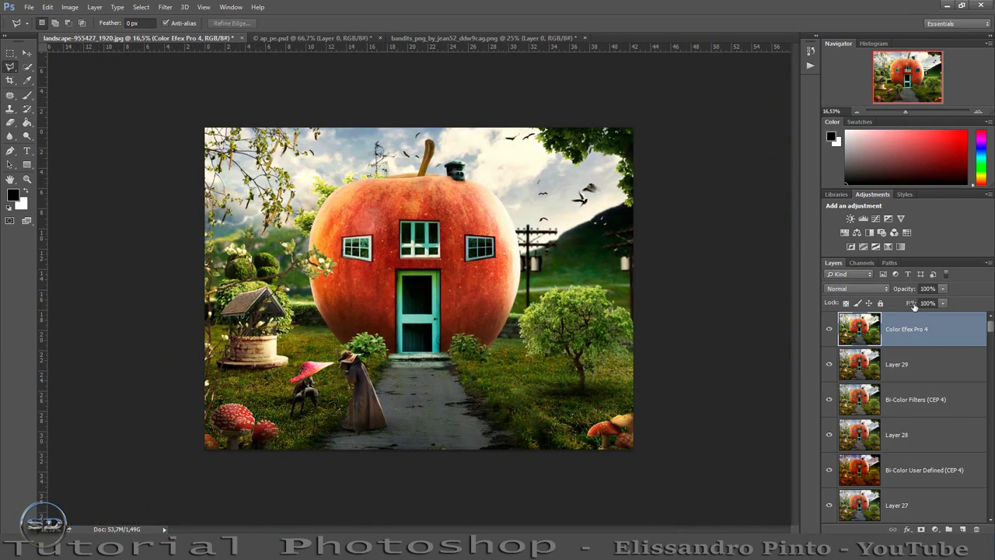
pyautogui.moveTo(916, 307); pyautogui.dragTo(905, 305)
pyautogui.moveTo(903, 291); pyautogui.dragTo(891, 295)
# Stamp all visible layers into a new merged layer and launch Nik Viveza on it
pyautogui.hotkey('ctrl', 'shift', 'alt', 'e')
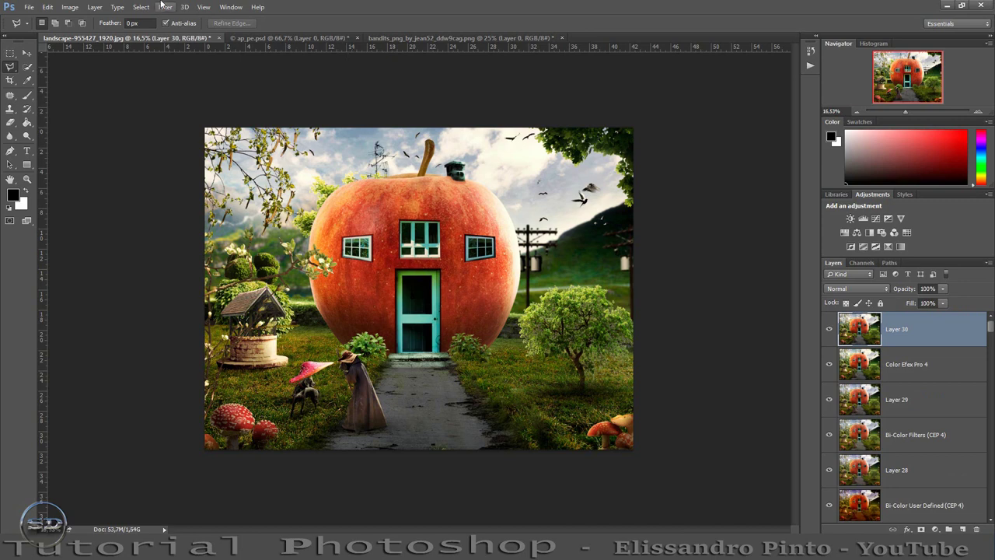
pyautogui.click(167, 9)
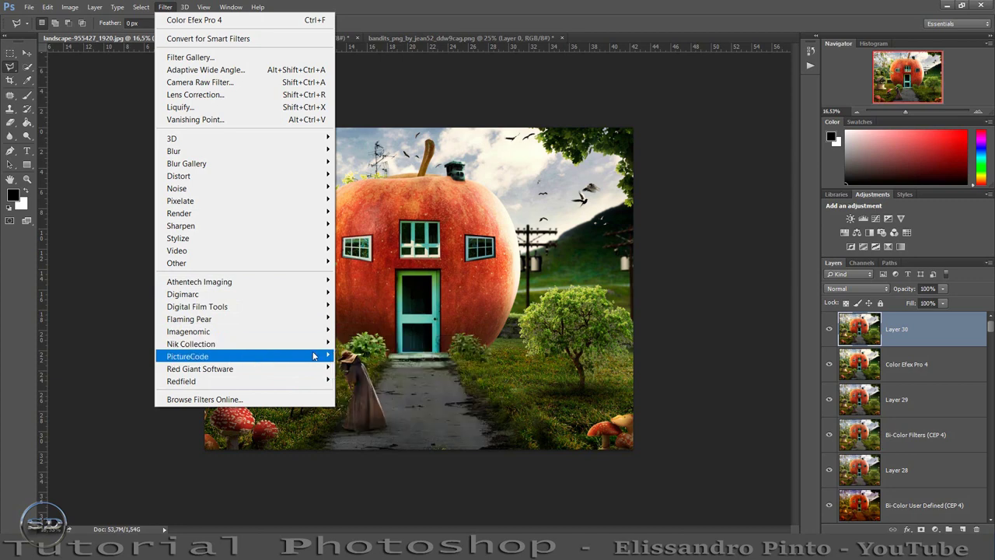
pyautogui.moveTo(190, 344)
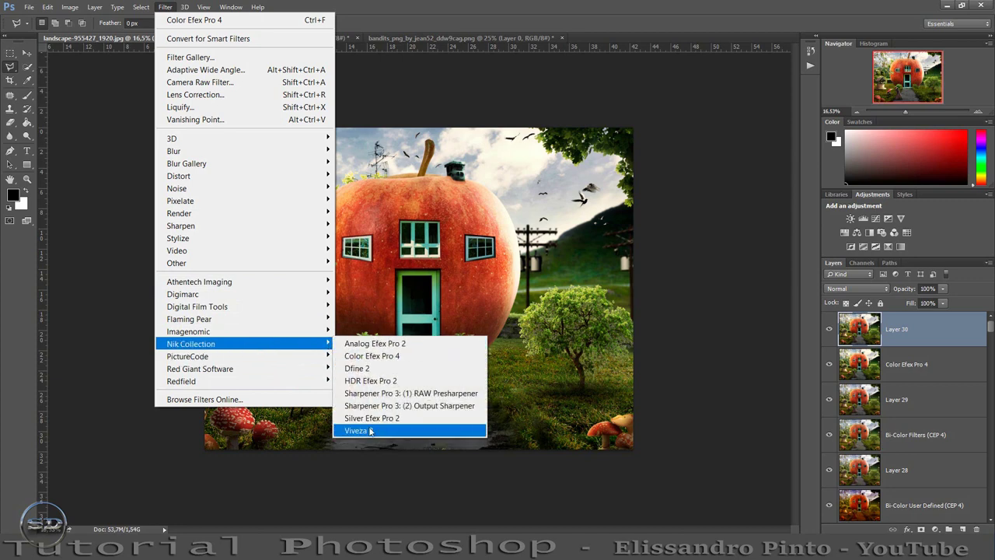
pyautogui.click(371, 431)
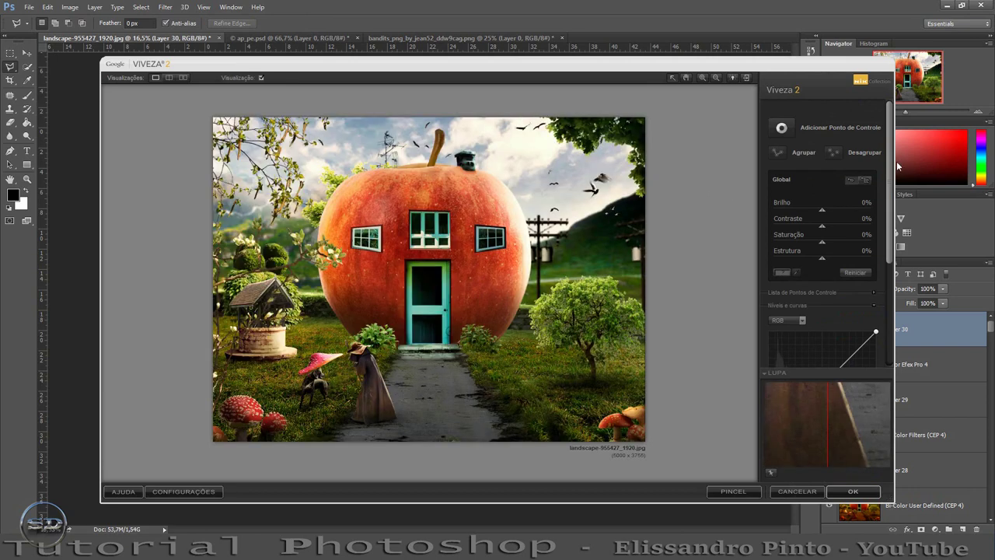
# In Viveza, set brightness to 11%, contrast to -8% and saturation to 9%, then apply
pyautogui.moveTo(824, 212); pyautogui.dragTo(832, 212)
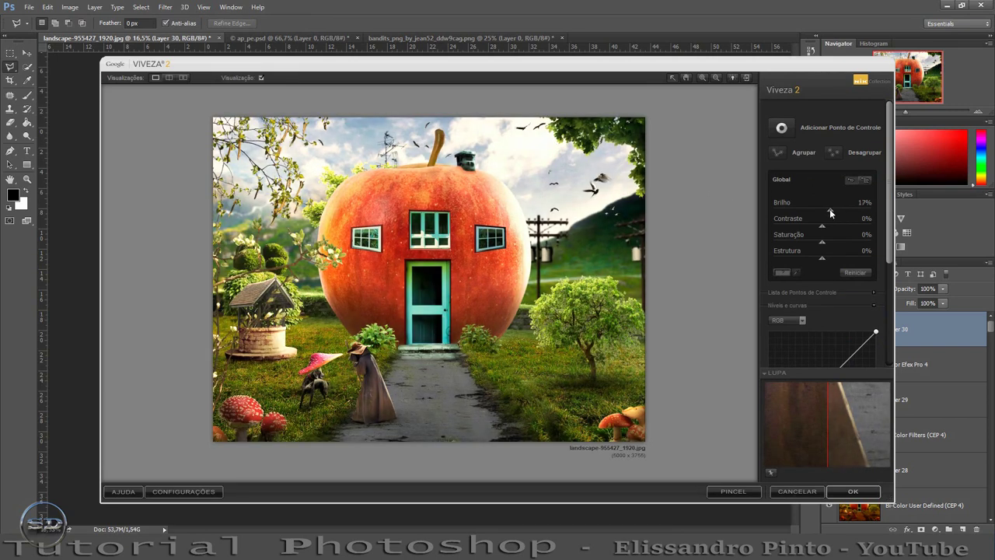
pyautogui.moveTo(832, 208); pyautogui.dragTo(836, 210)
pyautogui.moveTo(831, 210); pyautogui.dragTo(829, 212)
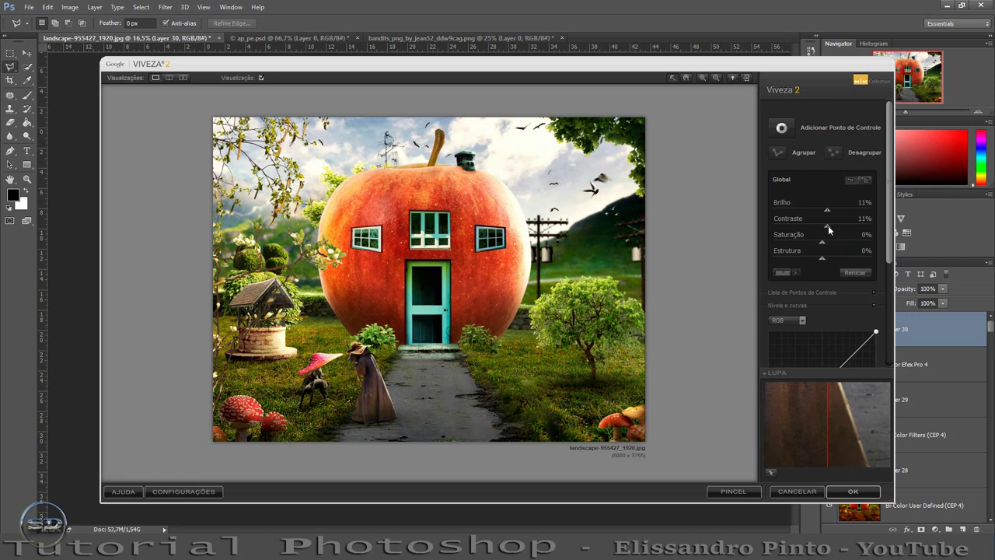
pyautogui.moveTo(828, 225); pyautogui.dragTo(815, 226)
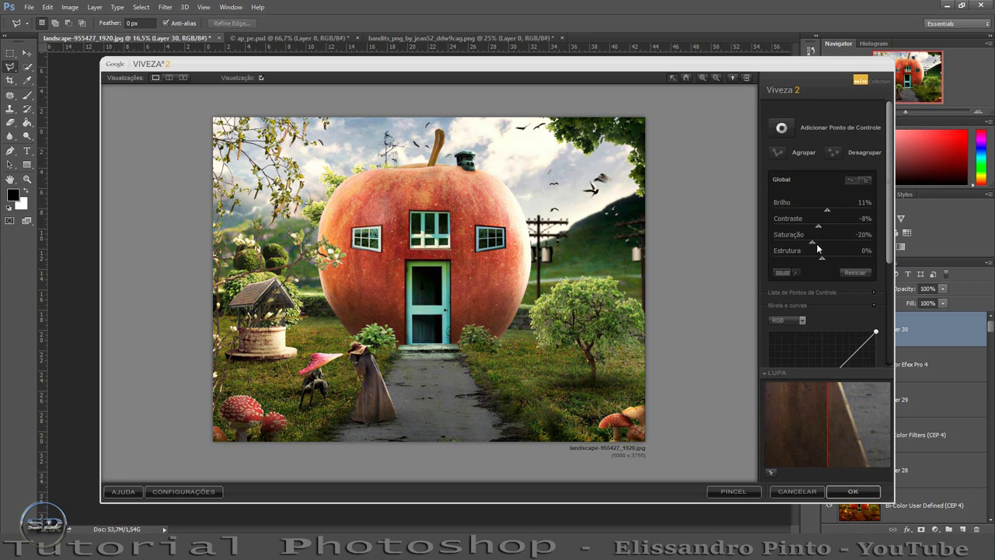
pyautogui.moveTo(813, 248); pyautogui.dragTo(840, 247)
pyautogui.moveTo(825, 245); pyautogui.dragTo(833, 246)
pyautogui.moveTo(831, 241); pyautogui.dragTo(818, 240)
pyautogui.click(856, 491)
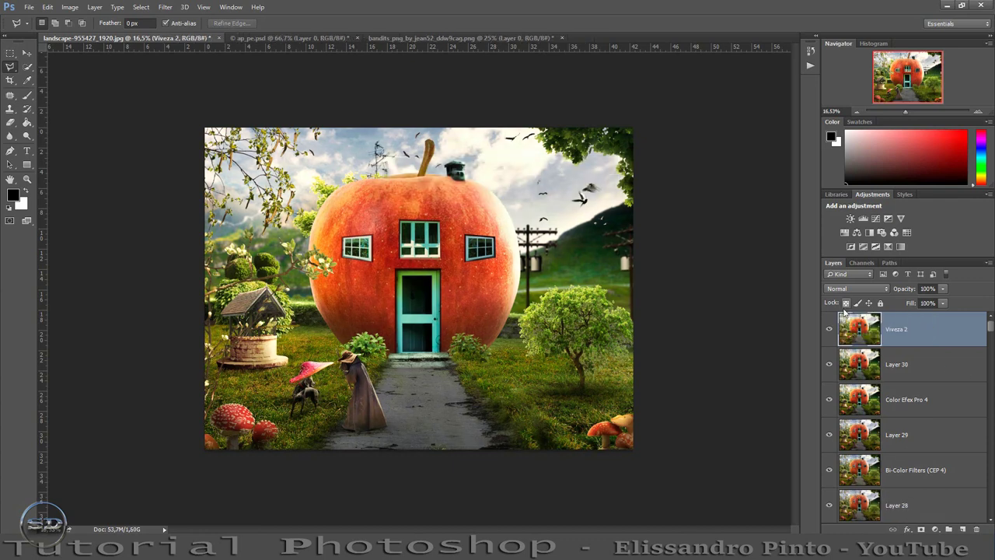
# Compare the Viveza 2 layer before and after, then zoom in on the apple house
pyautogui.click(828, 331)
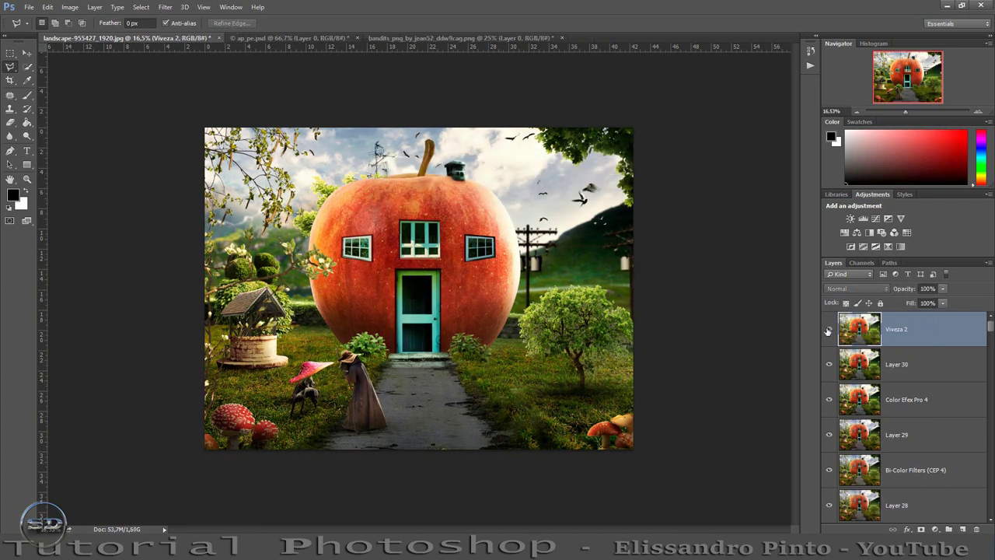
pyautogui.click(828, 331)
pyautogui.moveTo(904, 111)
pyautogui.mouseDown()
pyautogui.moveTo(915, 110)
pyautogui.moveTo(882, 83)
pyautogui.moveTo(918, 68)
pyautogui.moveTo(938, 107)
pyautogui.moveTo(872, 129)
pyautogui.moveTo(908, 113)
pyautogui.mouseUp()
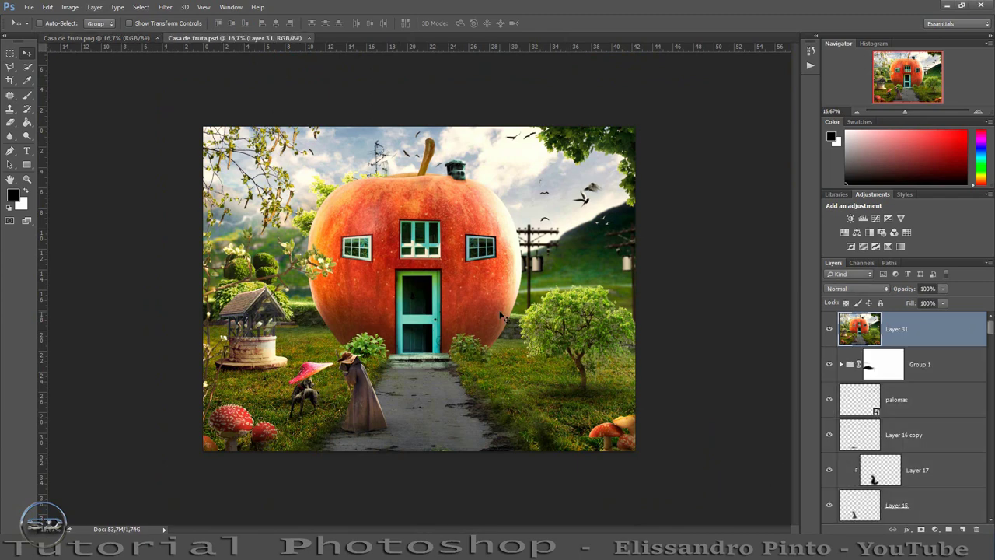
# Fill a new top layer with black and render a Lens Flare centred in the upper right
pyautogui.click(962, 529)
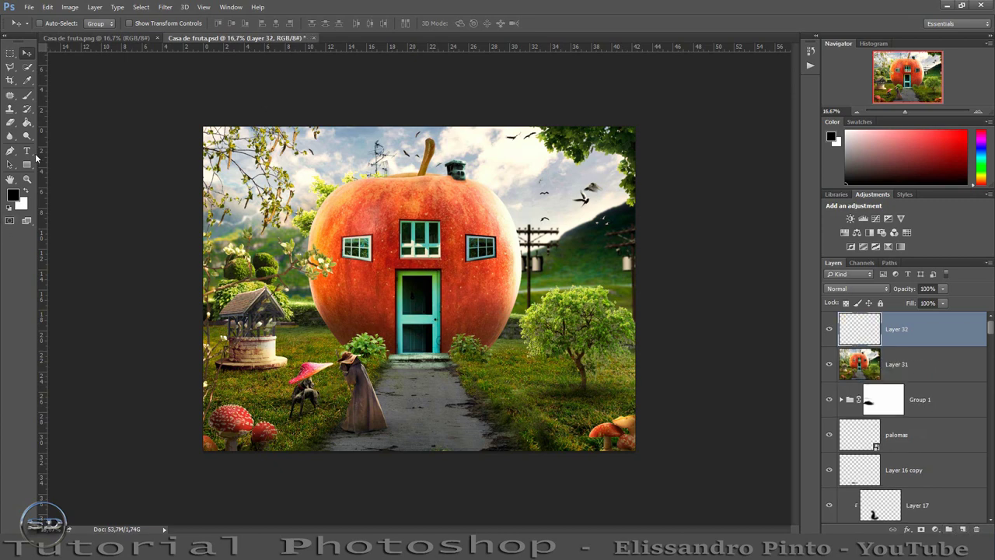
pyautogui.click(28, 123)
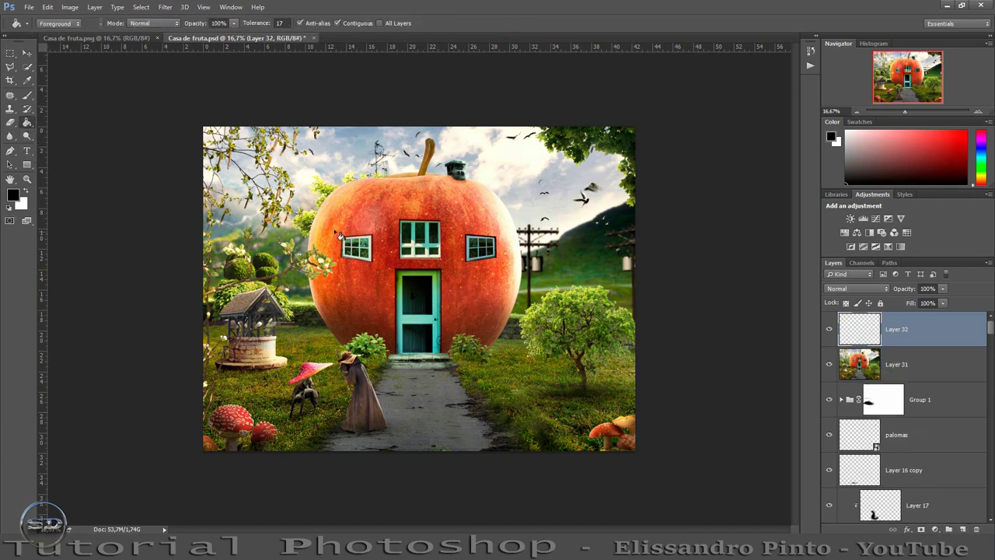
pyautogui.click(366, 231)
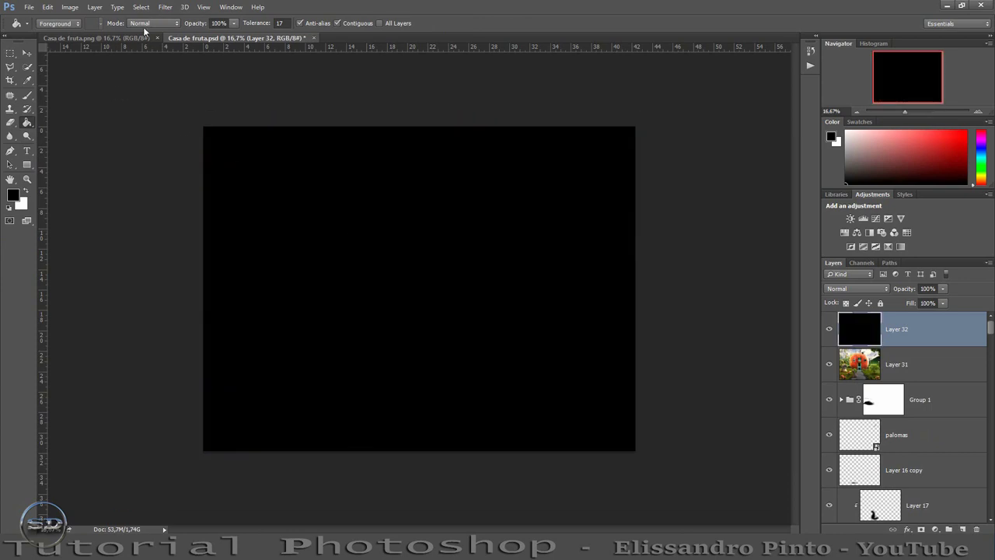
pyautogui.click(166, 8)
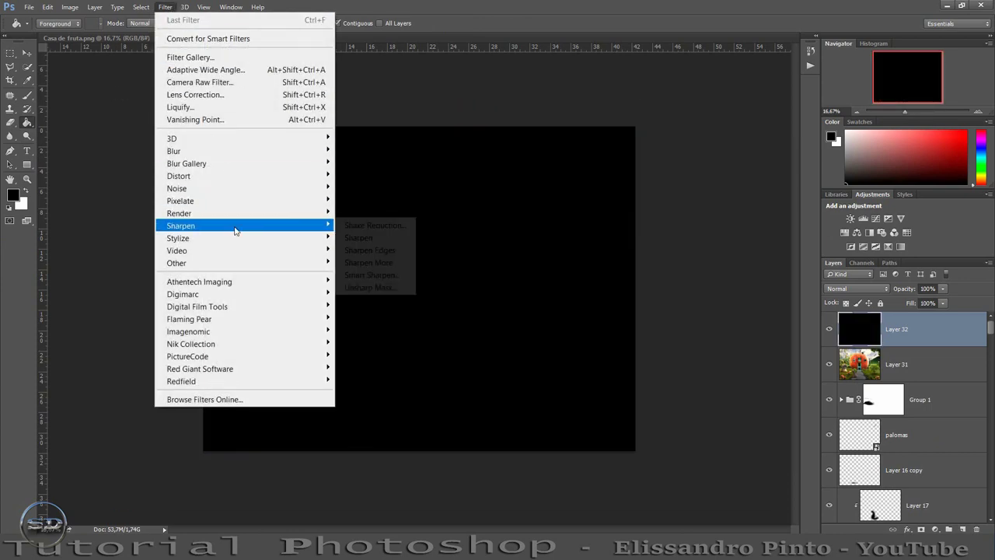
pyautogui.moveTo(179, 213)
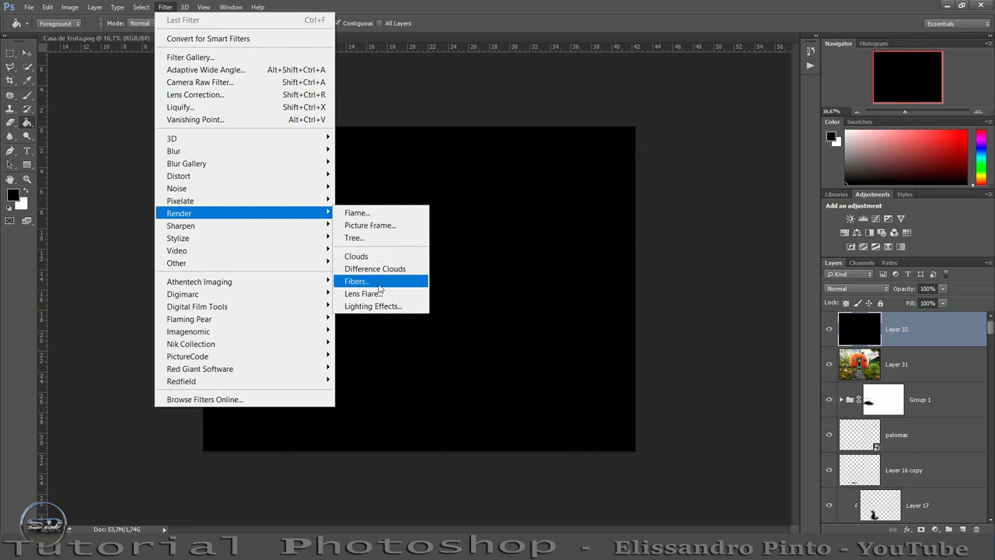
pyautogui.click(379, 297)
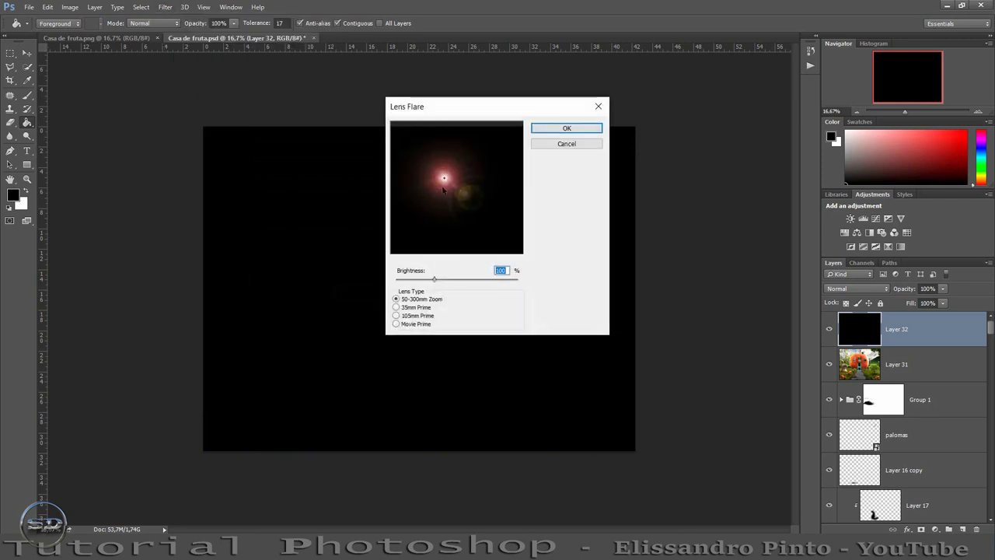
pyautogui.moveTo(444, 167)
pyautogui.mouseDown()
pyautogui.moveTo(508, 162)
pyautogui.moveTo(495, 154)
pyautogui.mouseUp()
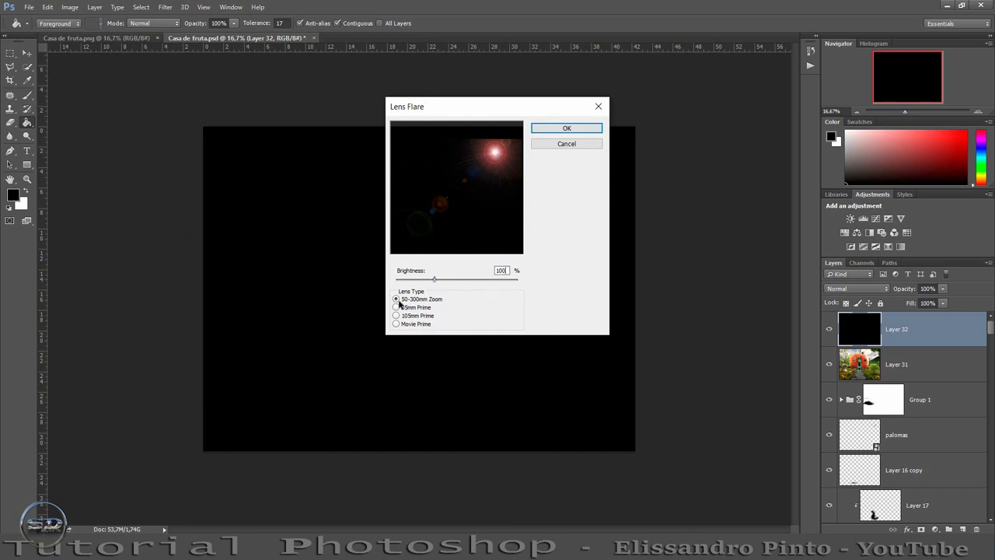
pyautogui.click(554, 131)
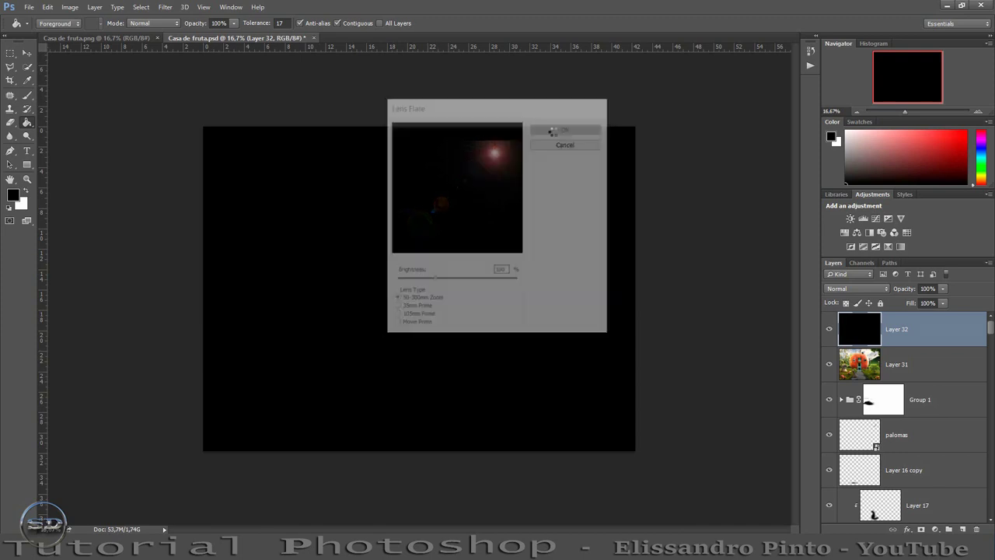
# Set the flare layer to Screen blend mode and drag its glow into the upper-right sky
pyautogui.click(869, 288)
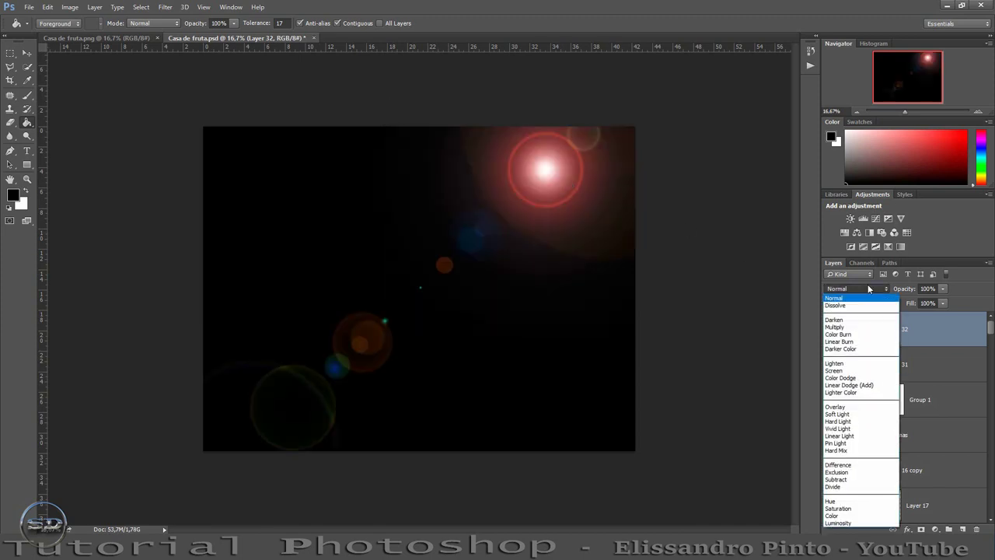
pyautogui.click(853, 371)
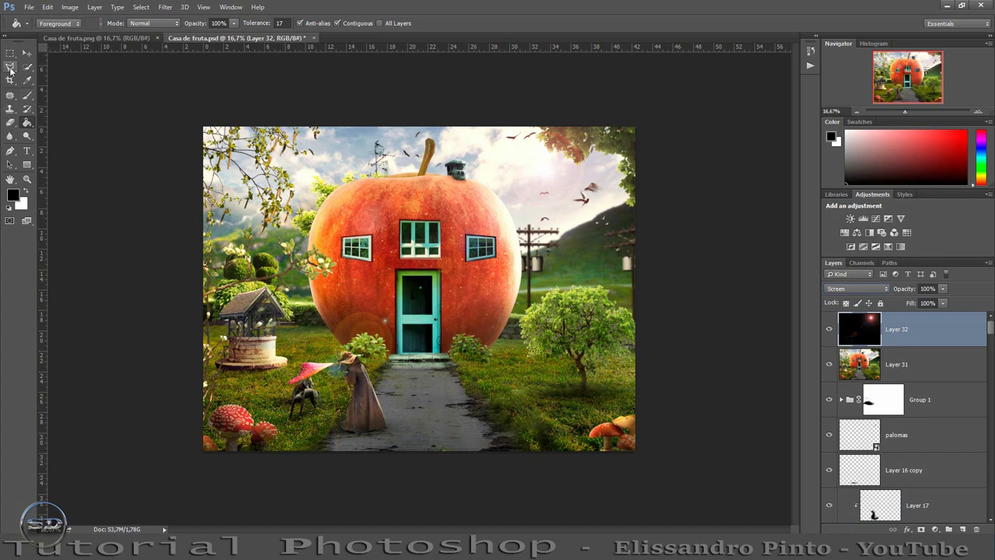
pyautogui.click(27, 53)
pyautogui.moveTo(579, 190)
pyautogui.mouseDown()
pyautogui.moveTo(557, 186)
pyautogui.moveTo(598, 200)
pyautogui.moveTo(634, 169)
pyautogui.mouseUp()
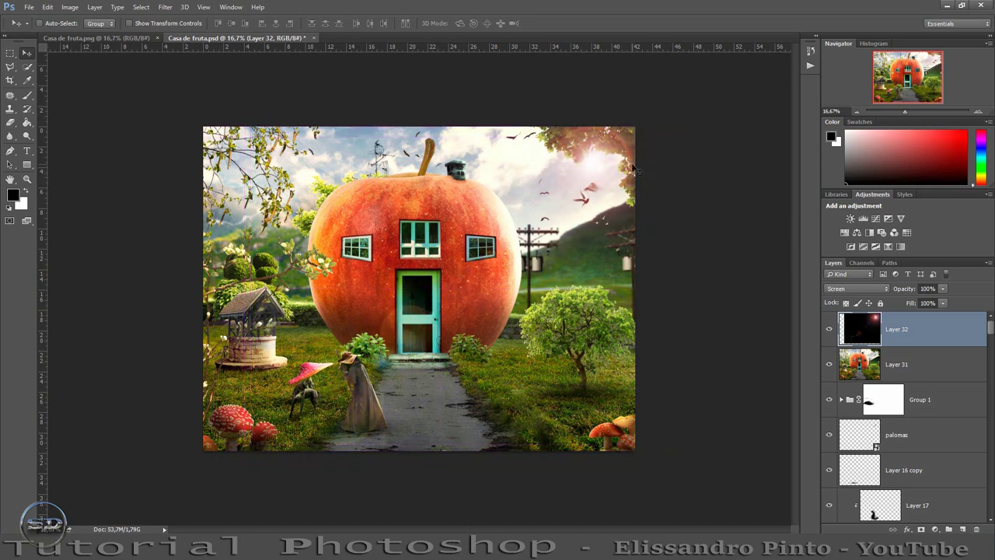
# Clip a Hue/Saturation adjustment at Saturation -9 to Layer 32, then add a mask to Layer 32
pyautogui.click(842, 233)
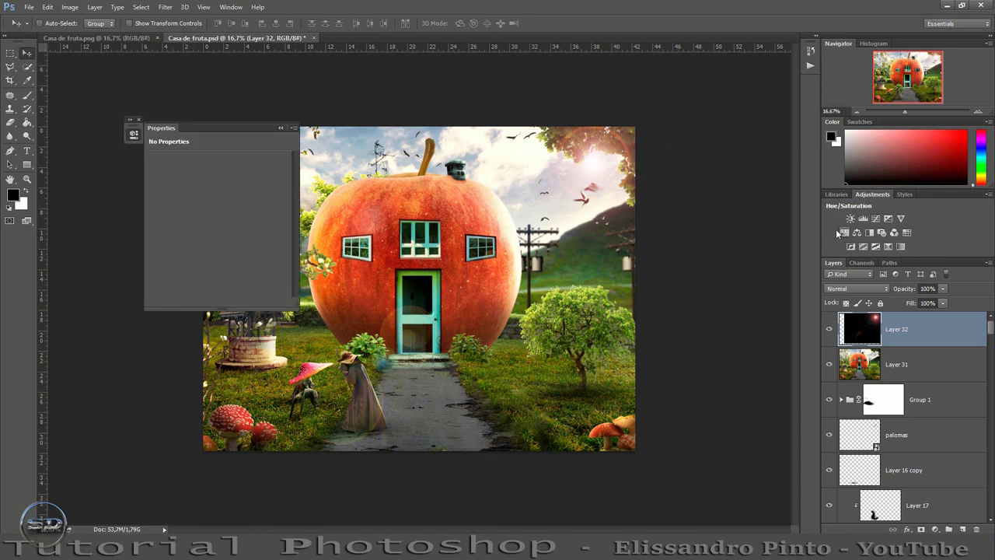
pyautogui.click(838, 233)
pyautogui.click(221, 303)
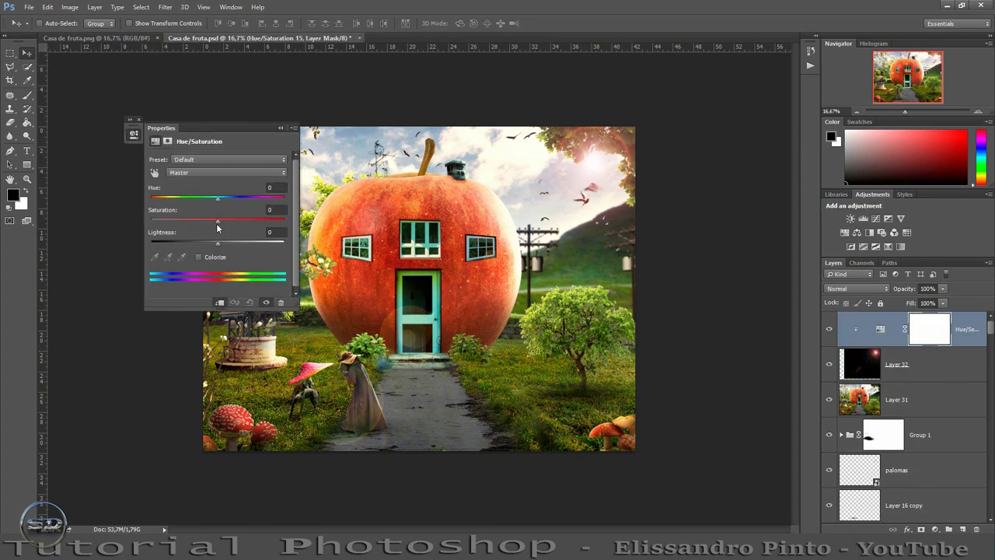
pyautogui.moveTo(218, 224); pyautogui.dragTo(213, 228)
pyautogui.click(280, 127)
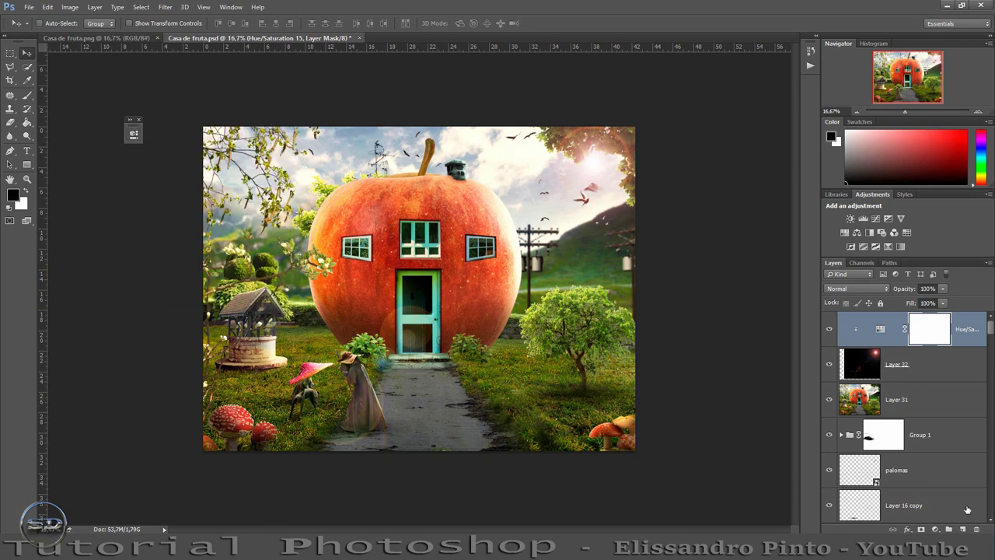
pyautogui.click(877, 376)
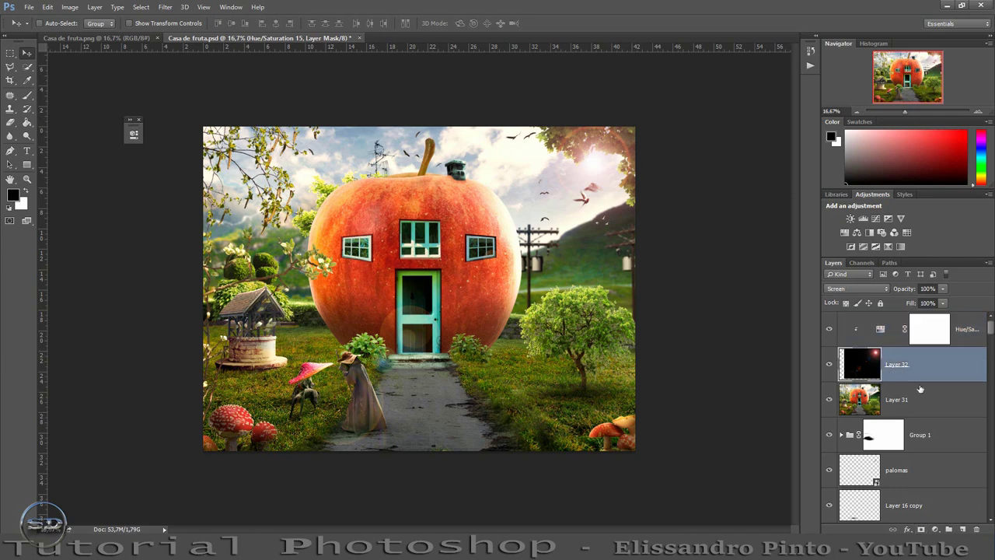
pyautogui.click(921, 528)
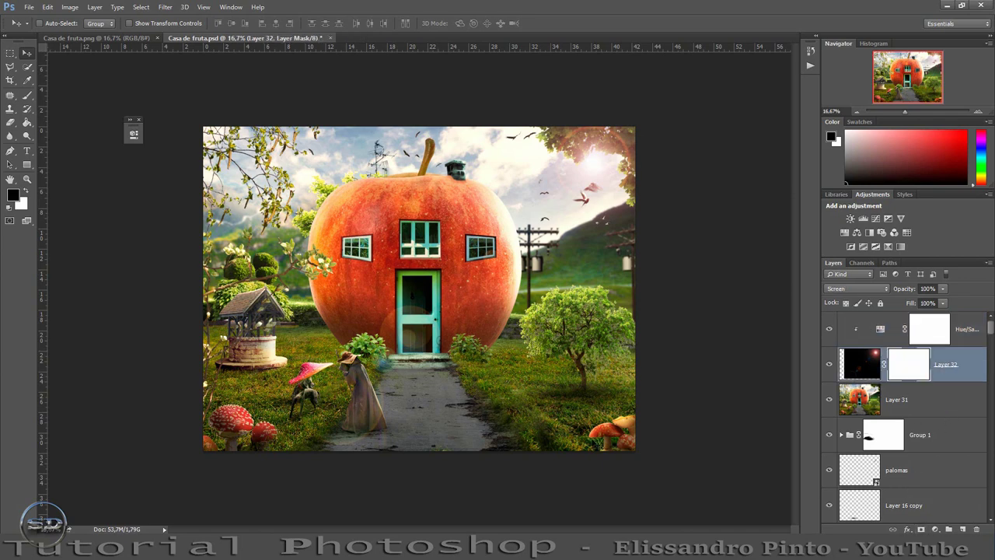
# Set up a large soft Brush at 100% opacity for painting the mask
pyautogui.click(27, 95)
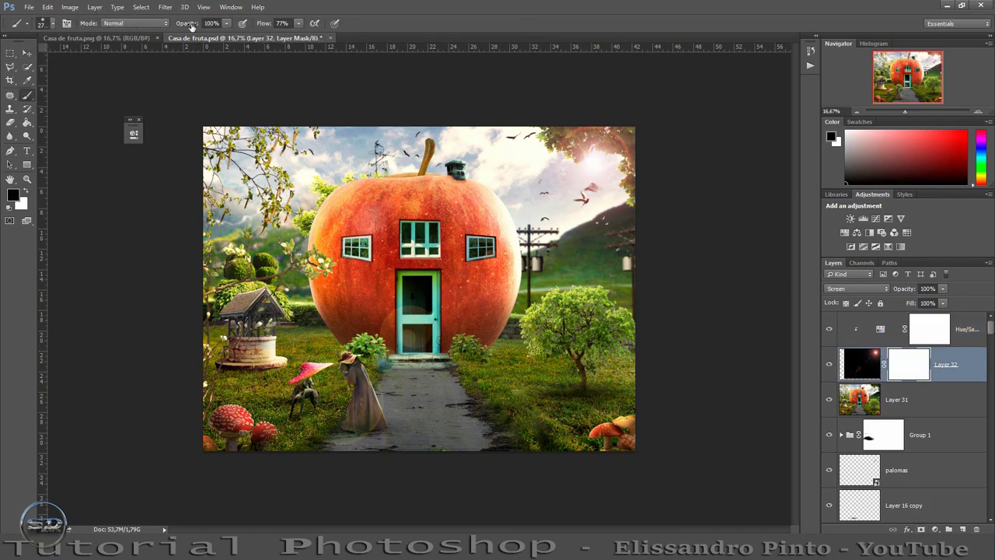
pyautogui.moveTo(192, 27); pyautogui.dragTo(174, 30)
pyautogui.write('100')
pyautogui.moveTo(262, 24); pyautogui.dragTo(249, 23)
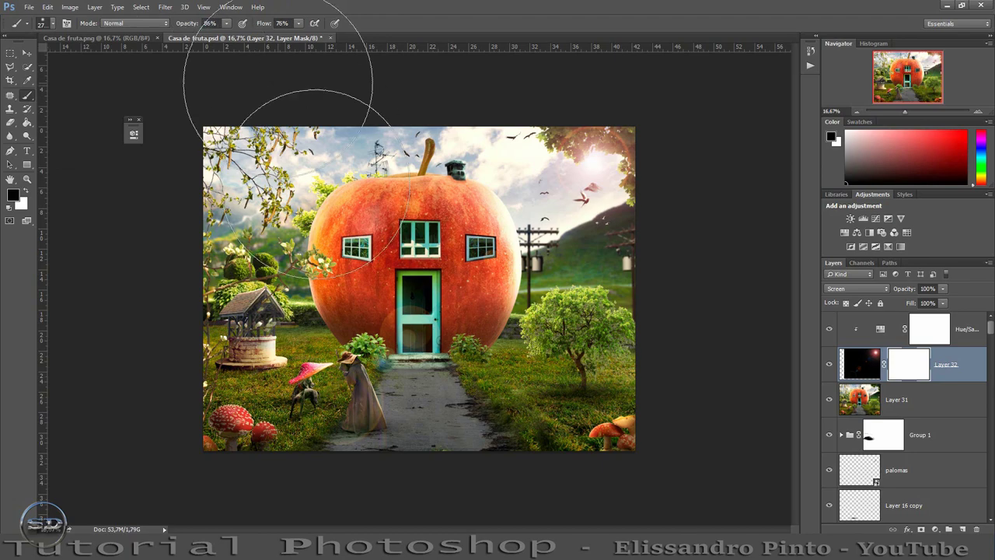
pyautogui.scroll(3, 311, 194)
pyautogui.moveTo(489, 201); pyautogui.dragTo(303, 349)
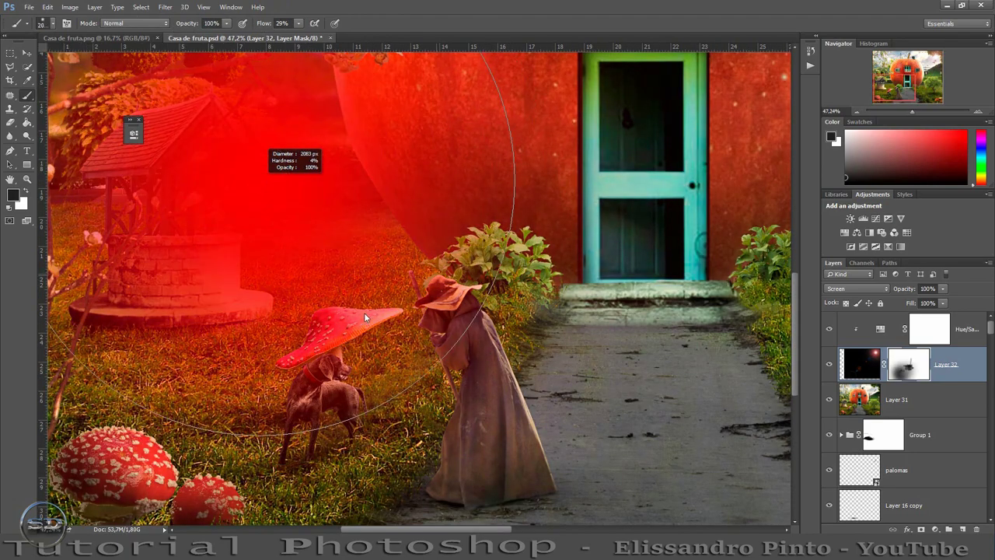
pyautogui.moveTo(350, 412)
pyautogui.mouseDown()
pyautogui.moveTo(285, 395)
pyautogui.moveTo(337, 391)
pyautogui.mouseUp()
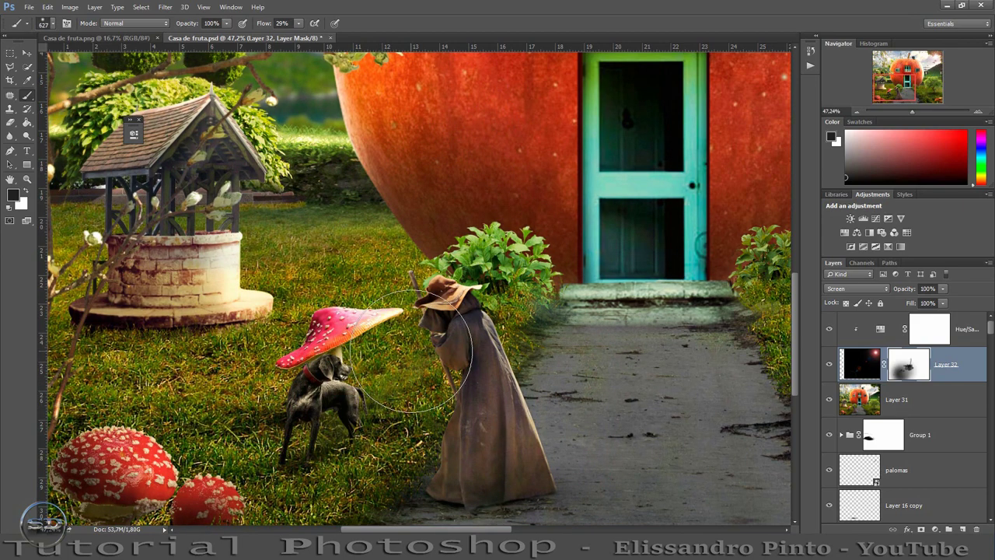
# Set the foreground colour to pure black and adjust the brush size and hardness
pyautogui.click(830, 364)
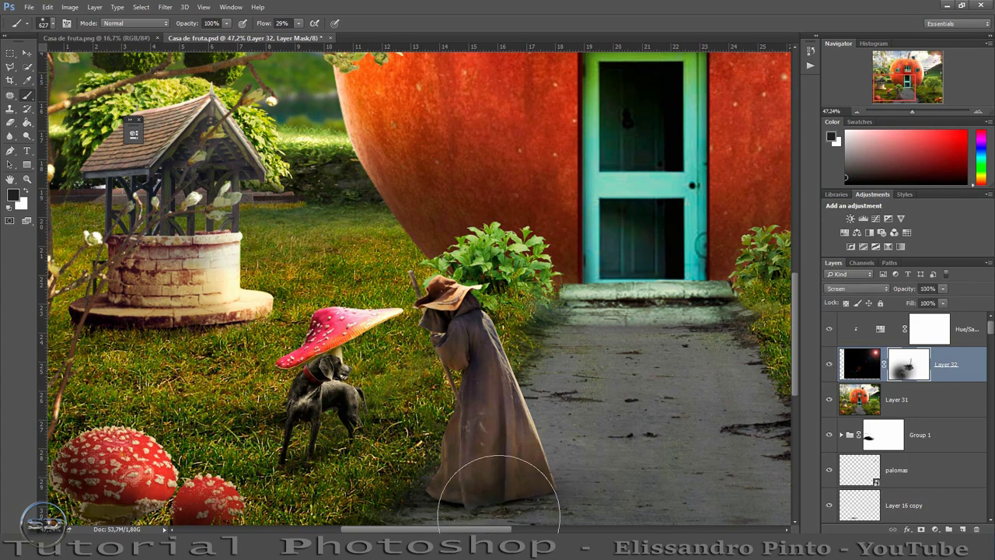
pyautogui.click(12, 196)
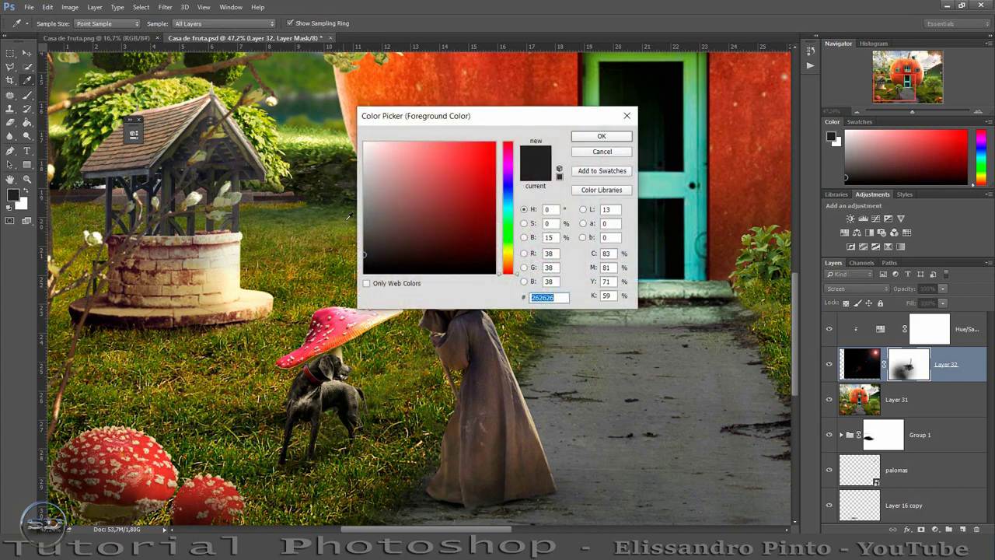
pyautogui.click(394, 226)
pyautogui.click(600, 137)
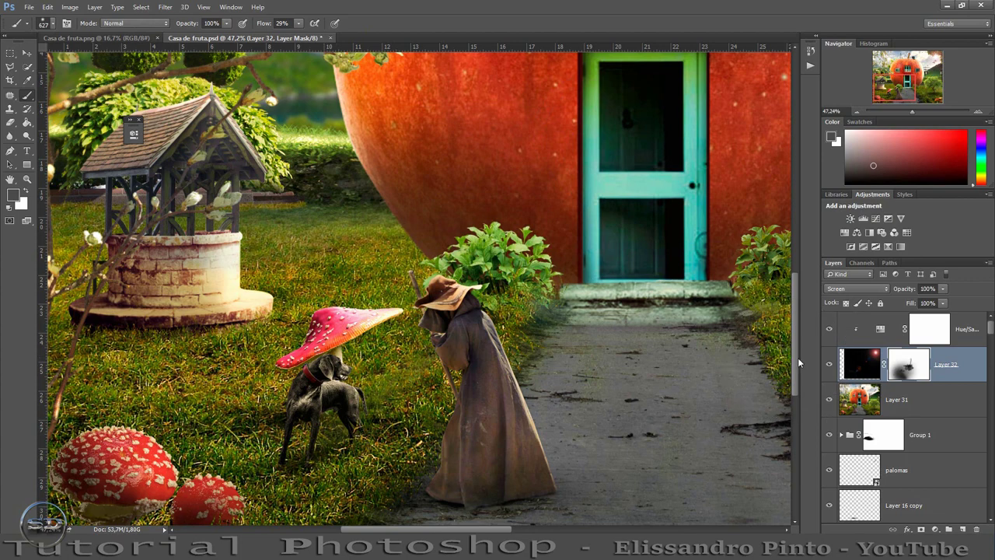
pyautogui.moveTo(796, 358); pyautogui.dragTo(794, 388)
pyautogui.rightClick(486, 307)
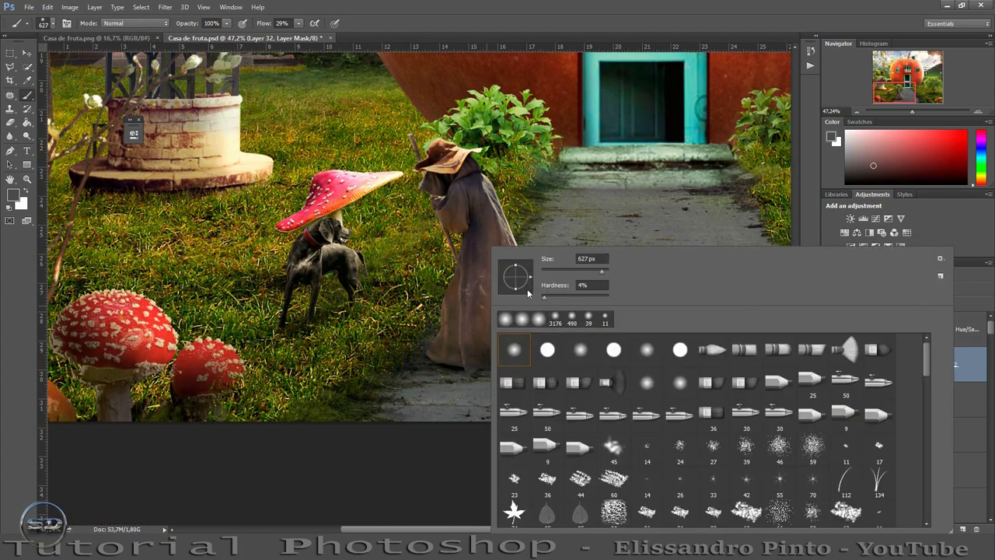
pyautogui.click(12, 195)
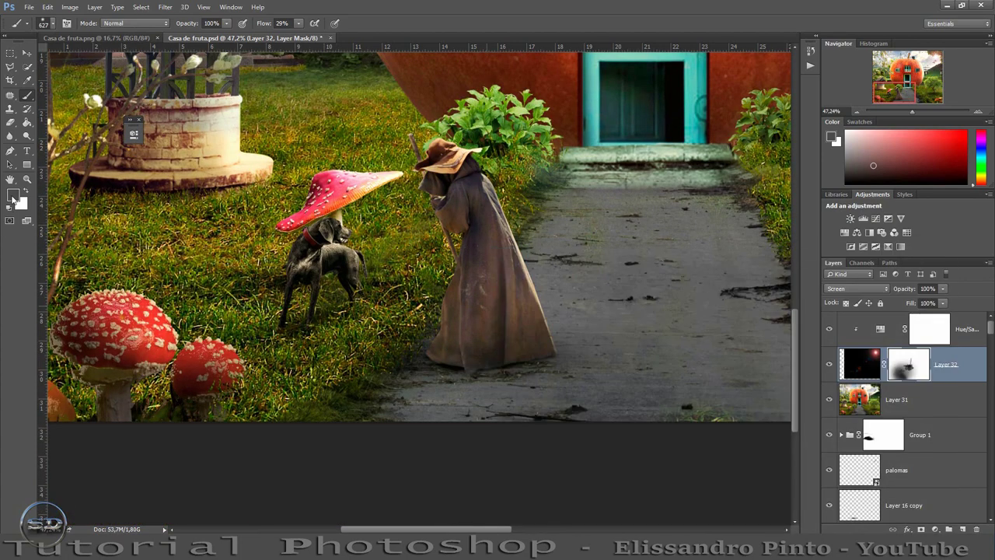
pyautogui.moveTo(402, 269); pyautogui.dragTo(390, 257)
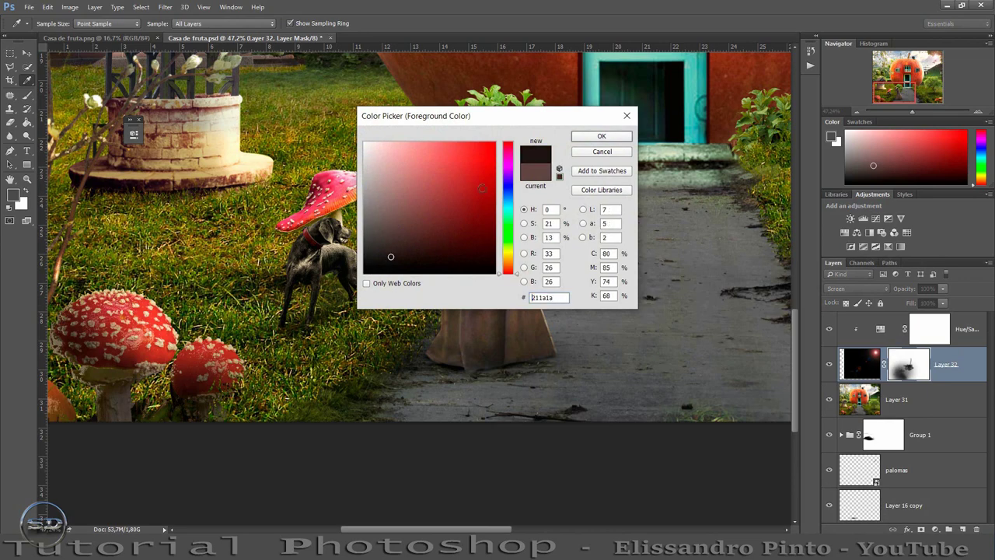
pyautogui.moveTo(467, 275); pyautogui.dragTo(493, 276)
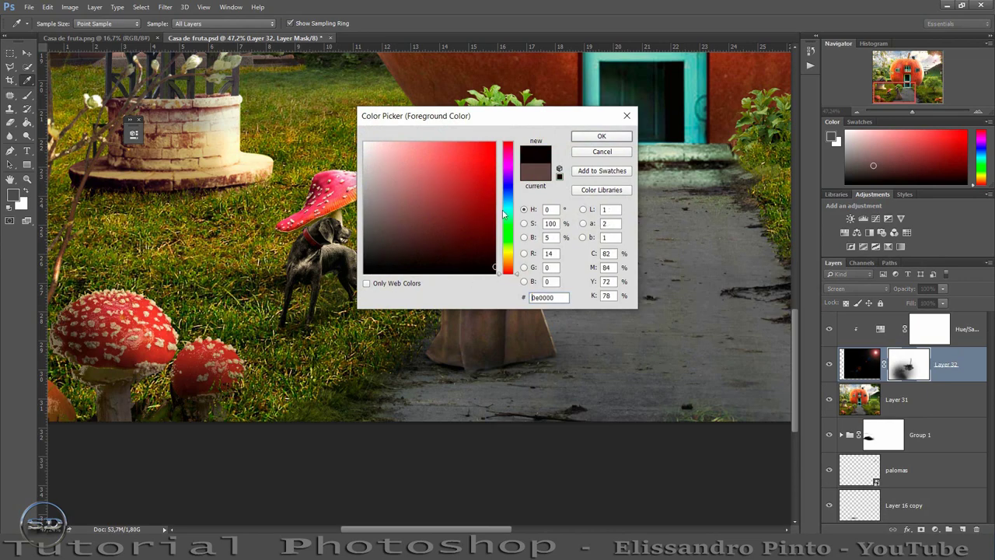
pyautogui.click(596, 140)
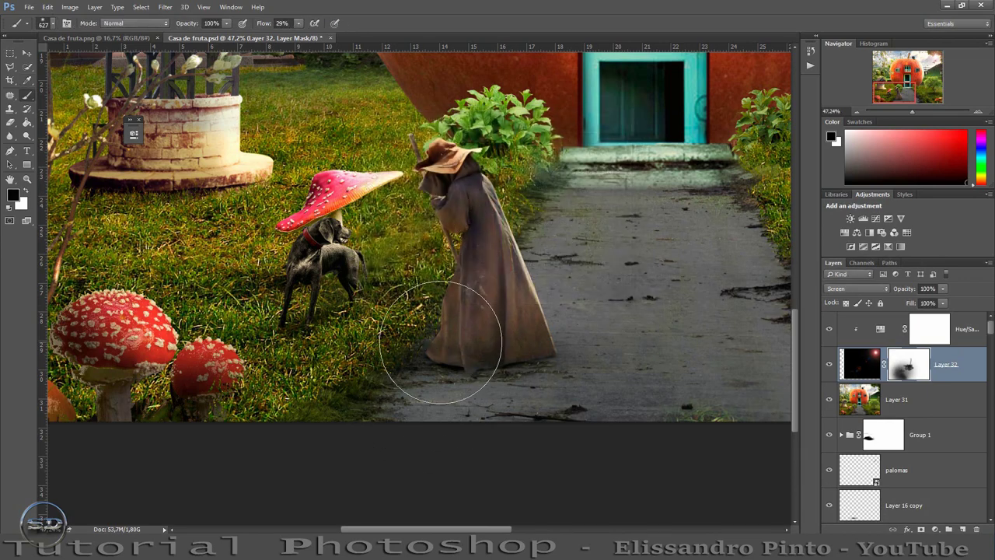
# Toggle the flare layer on and off to check the masked glow over the apple house
pyautogui.click(828, 366)
pyautogui.click(828, 365)
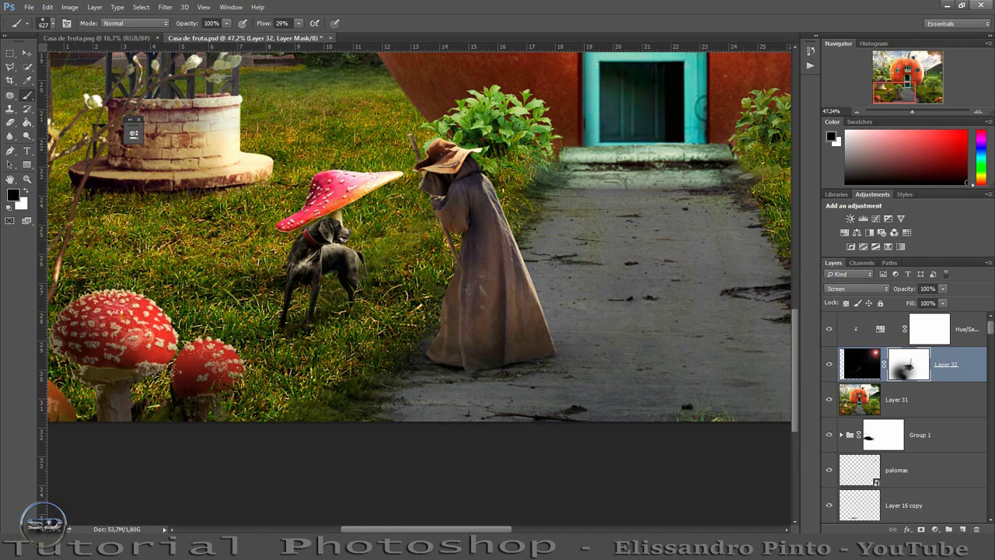
pyautogui.moveTo(912, 112)
pyautogui.mouseDown()
pyautogui.moveTo(889, 112)
pyautogui.moveTo(907, 114)
pyautogui.mouseUp()
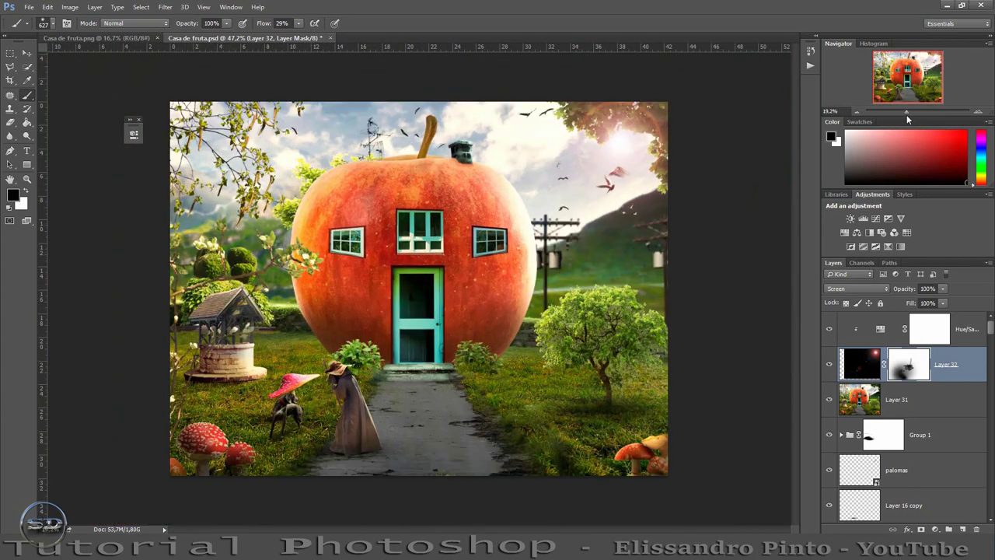
pyautogui.click(829, 366)
pyautogui.click(829, 365)
pyautogui.click(829, 366)
pyautogui.click(829, 365)
pyautogui.click(828, 365)
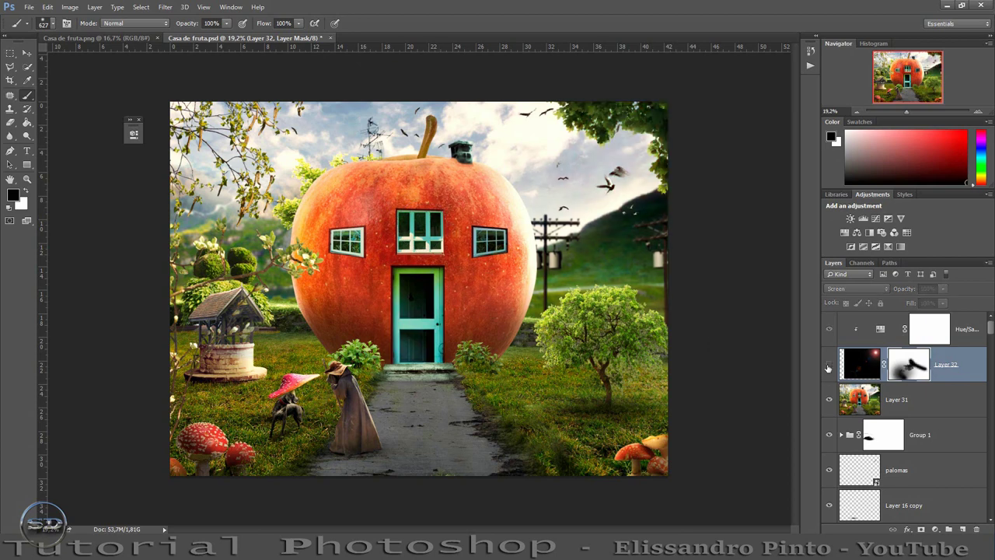
pyautogui.click(829, 365)
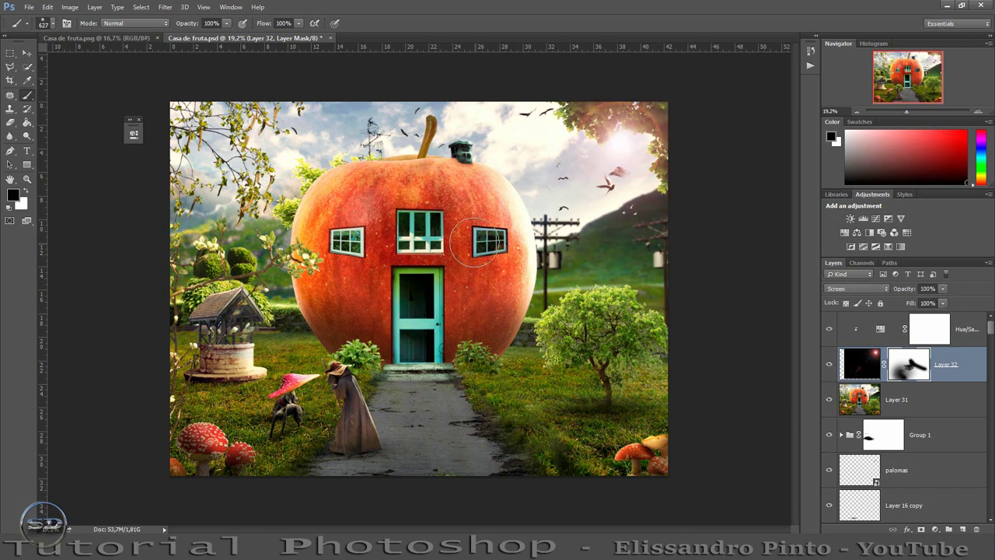